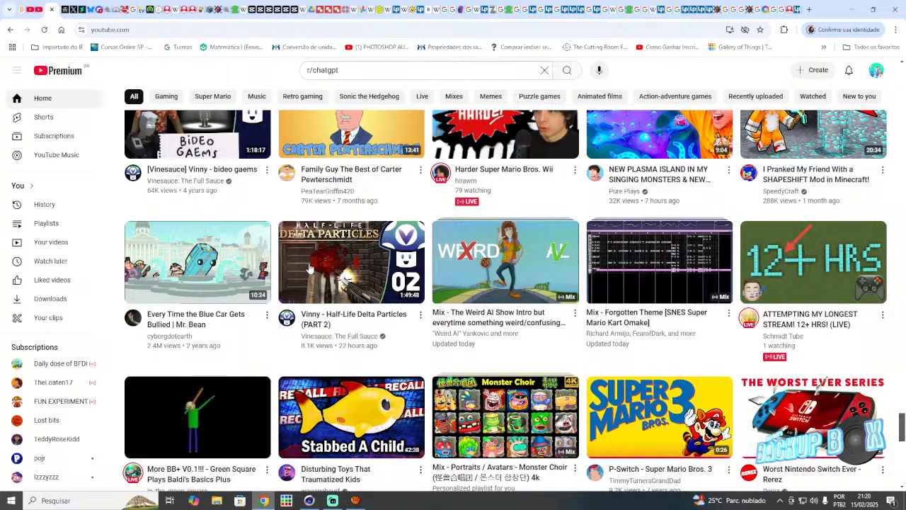
- Browse the recommended videos on the YouTube home feed
scroll(310, 268, down, 5)
scroll(309, 264, down, 5)
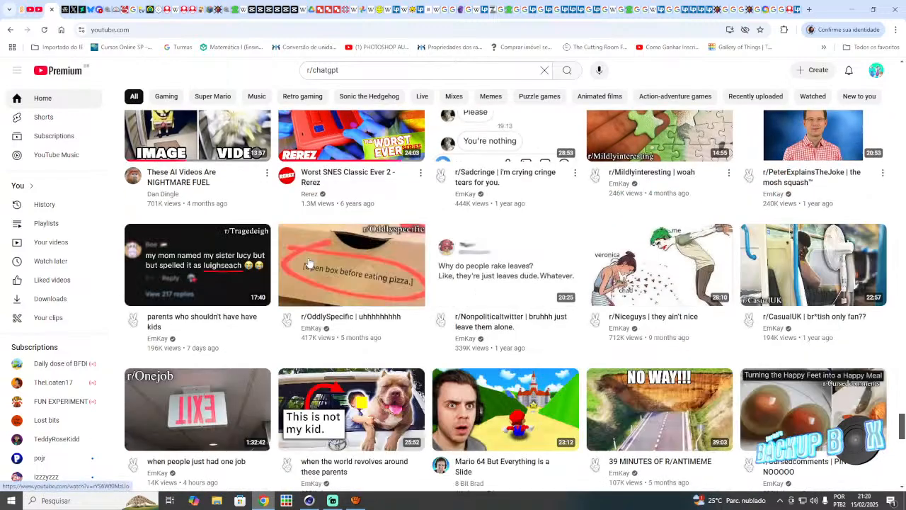
scroll(310, 264, down, 5)
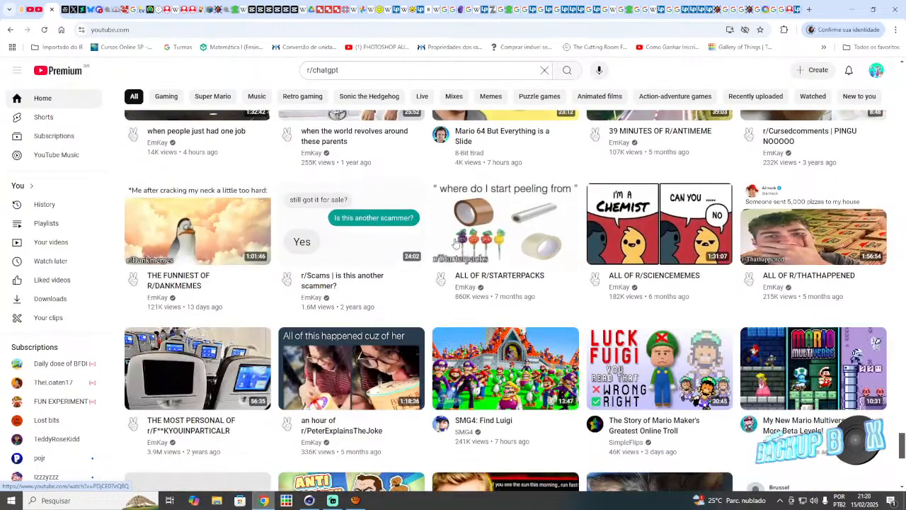
scroll(455, 243, down, 4)
scroll(446, 234, down, 3)
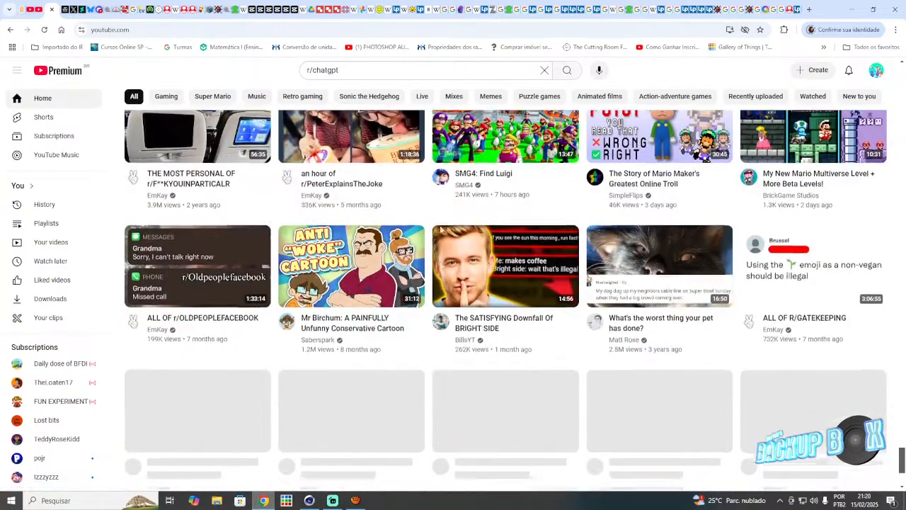
scroll(440, 229, down, 20)
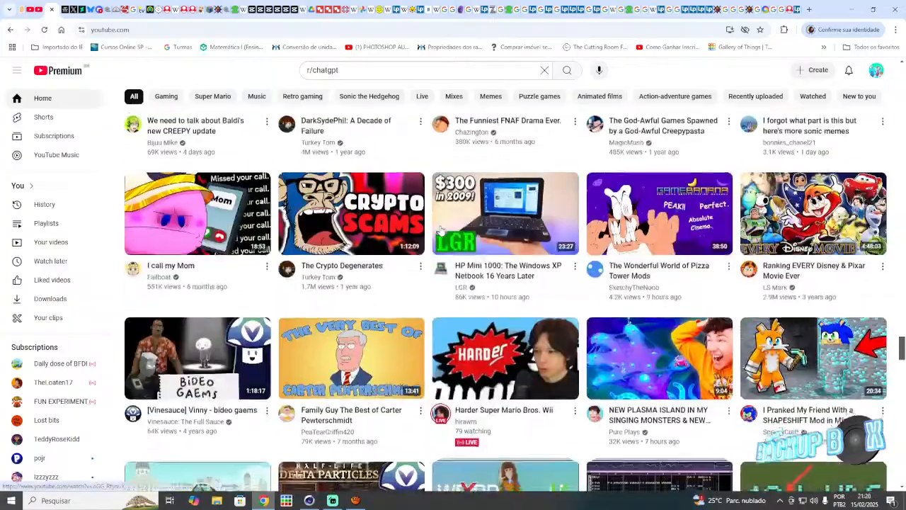
scroll(440, 228, down, 8)
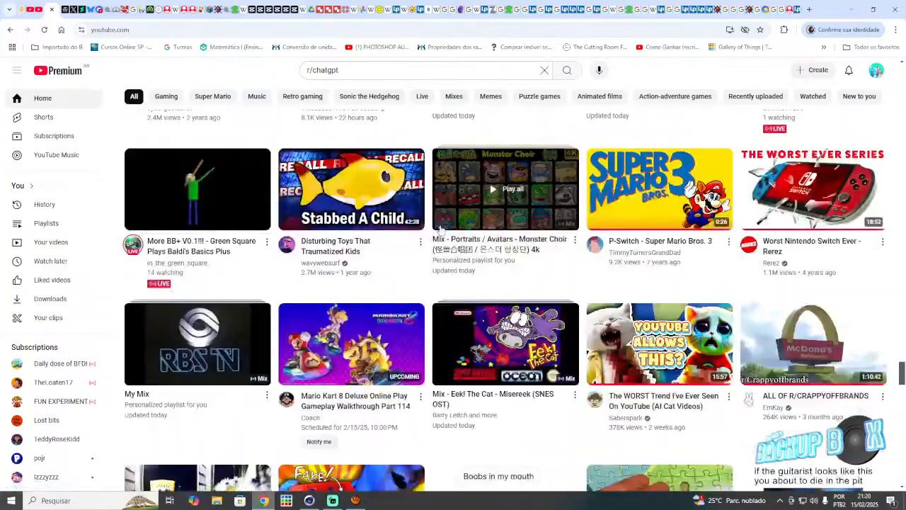
scroll(473, 252, up, 7)
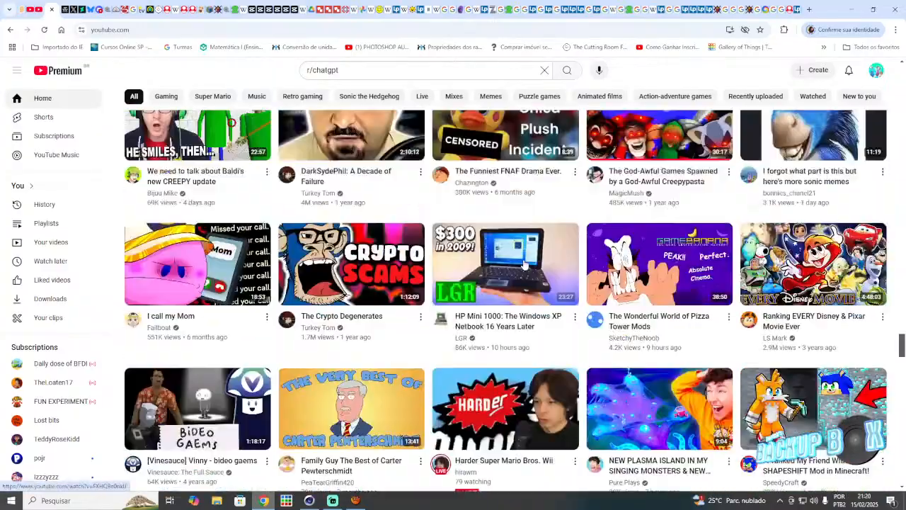
scroll(507, 248, up, 3)
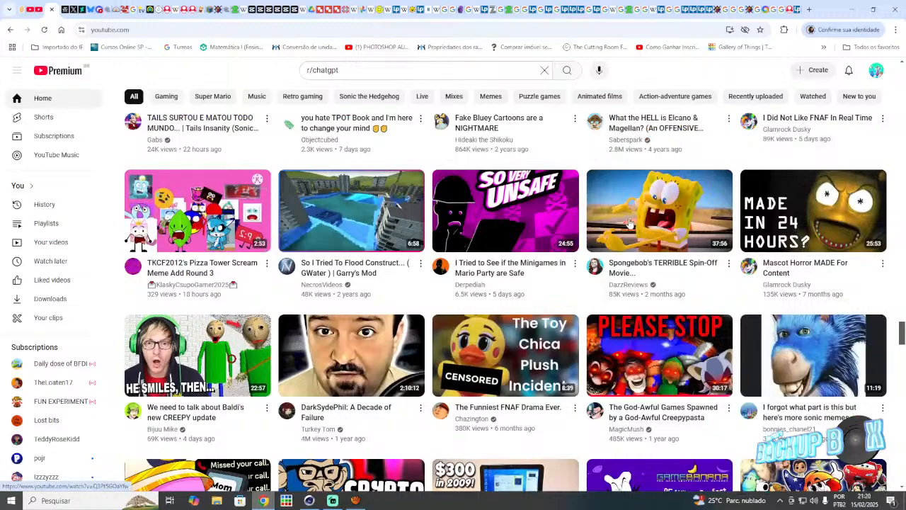
click(300, 416)
- Switch to Cinema 4D and open the recent project "DerickBackupBox AfterDarkident raw.c4d"
click(309, 501)
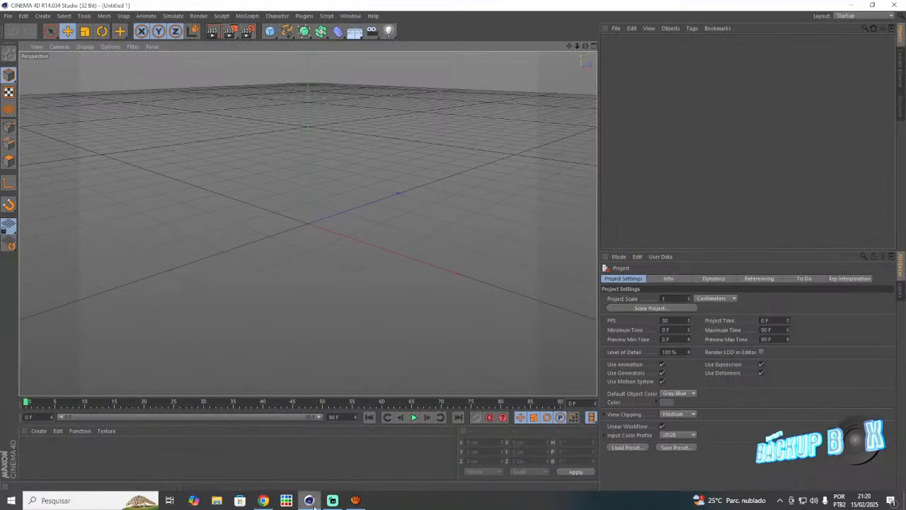
alt+drag(308, 223, 307, 224)
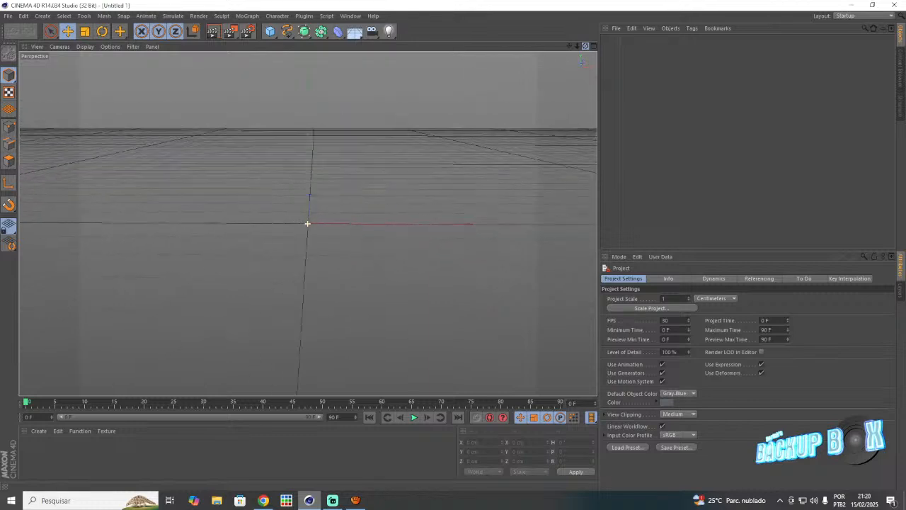
drag(586, 46, 587, 48)
click(7, 15)
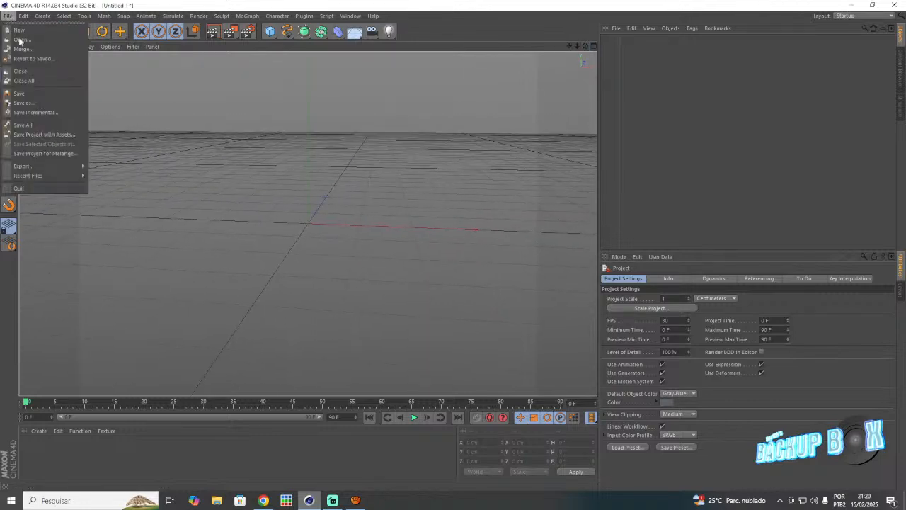
mouse_move(78, 175)
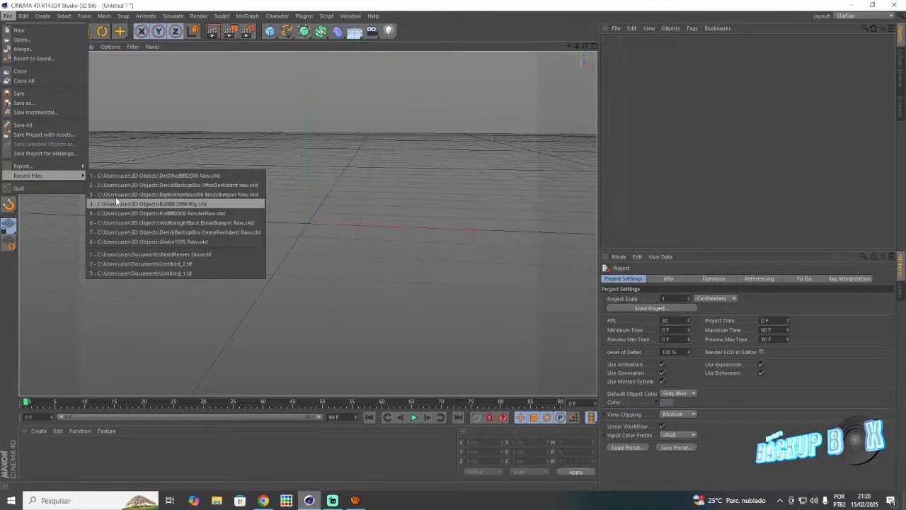
click(113, 185)
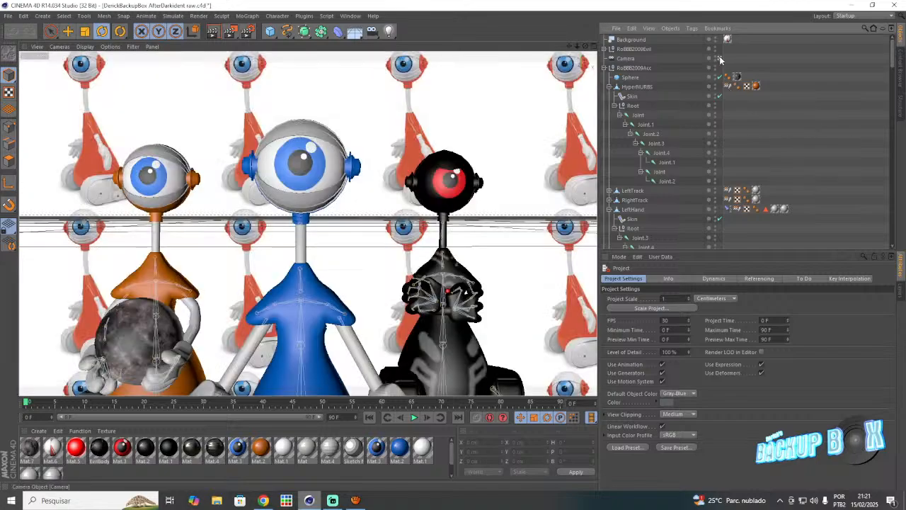
- Inspect the robot characters from outside the scene camera up to frame 90, and return to the camera's view
click(719, 59)
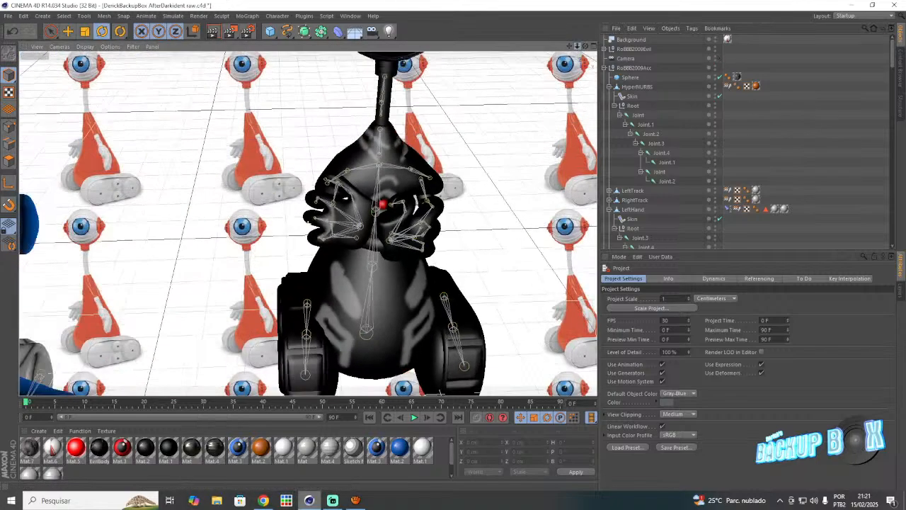
drag(572, 46, 325, 281)
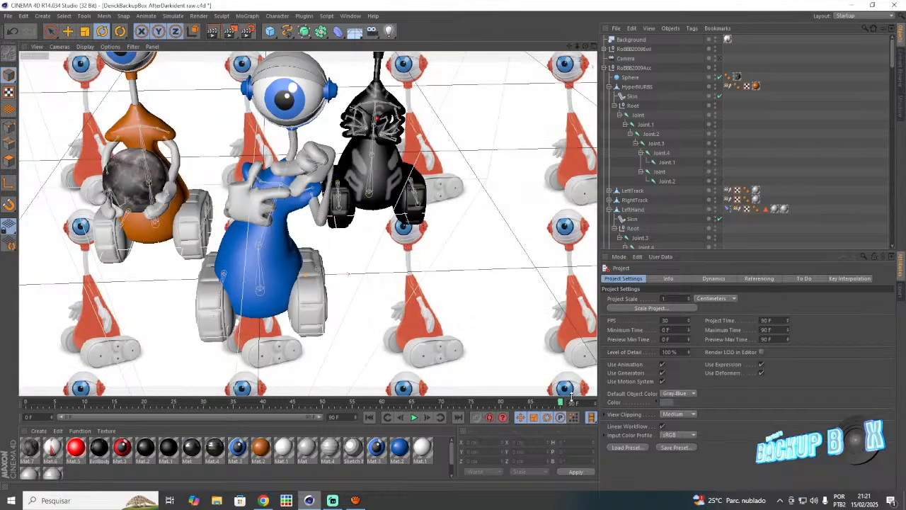
click(718, 58)
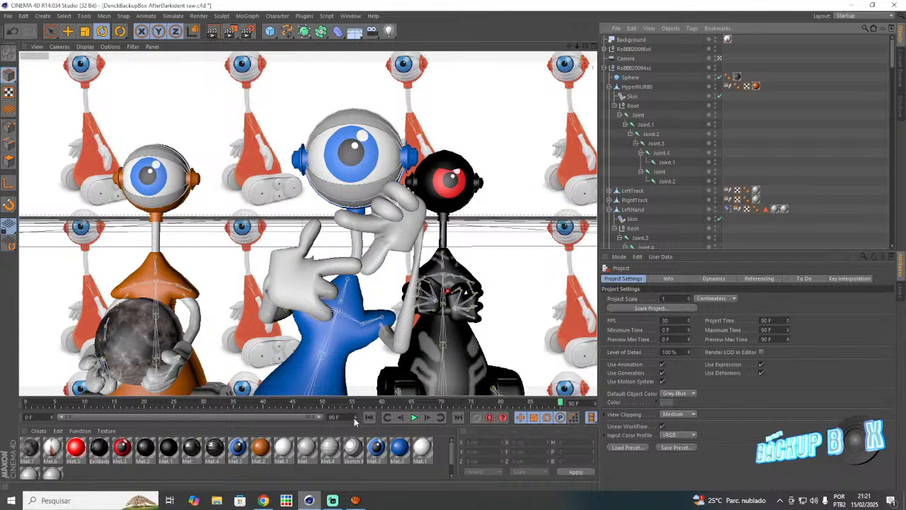
- Extend the project's maximum time to 131 F and shift the preview range to 33–122 F
key(f)
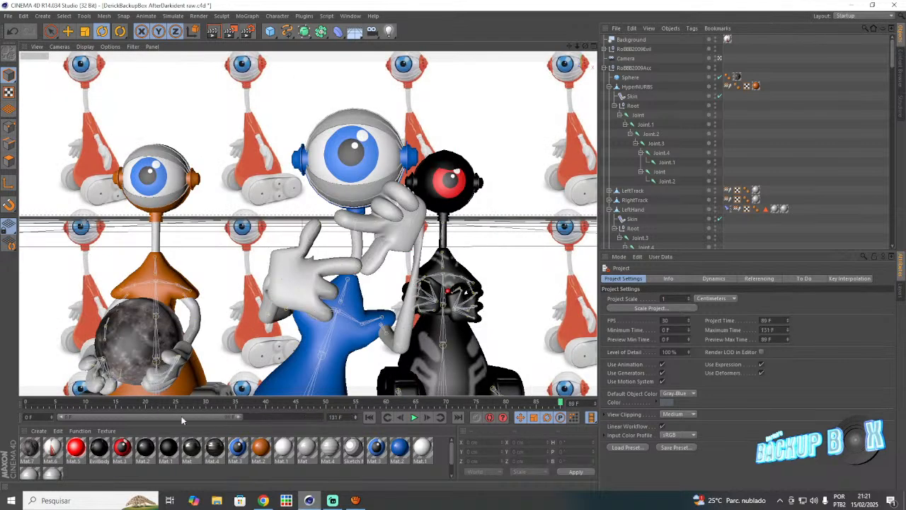
drag(181, 415, 246, 414)
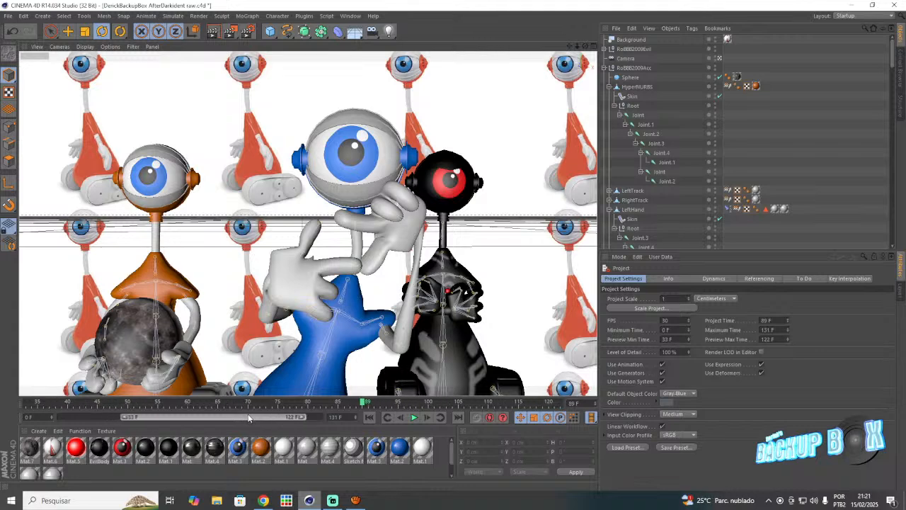
- Leave the scene camera's view, add an Omni light to the scene and turn off its editor visibility
click(721, 59)
scroll(638, 130, down, 10)
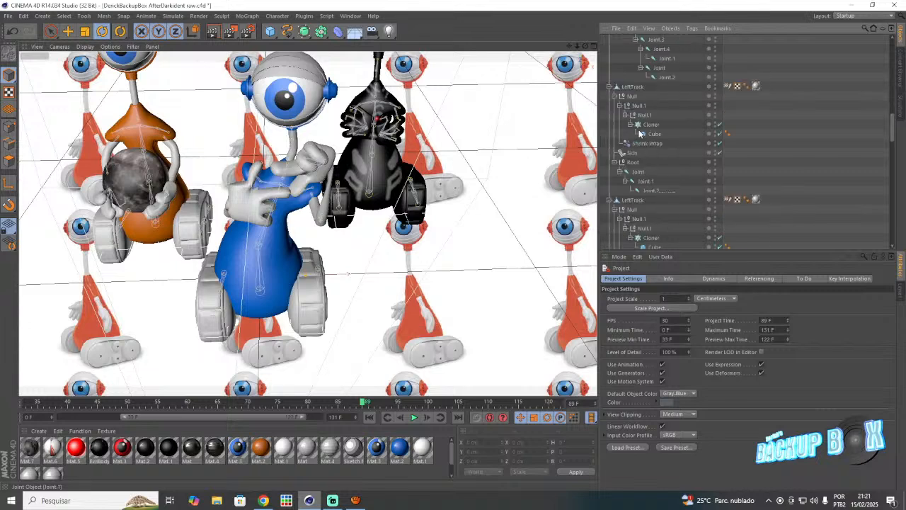
scroll(638, 133, down, 3)
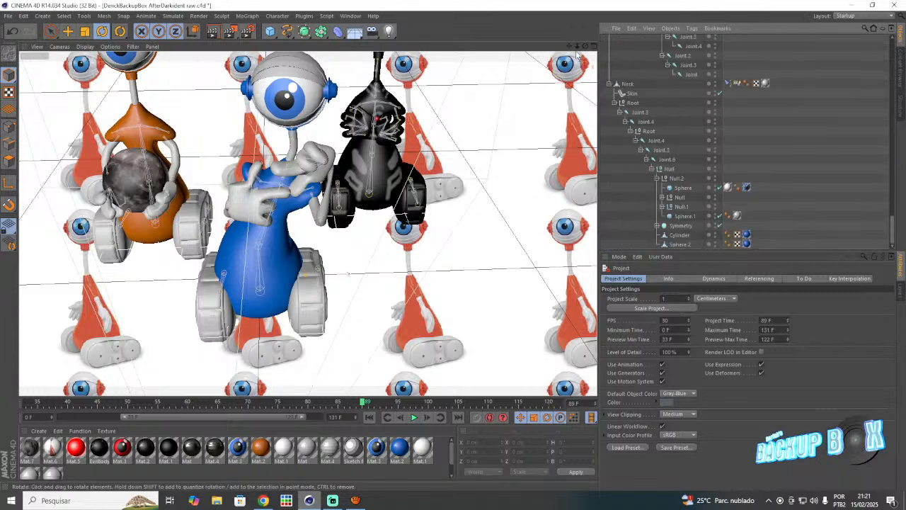
drag(388, 35, 444, 49)
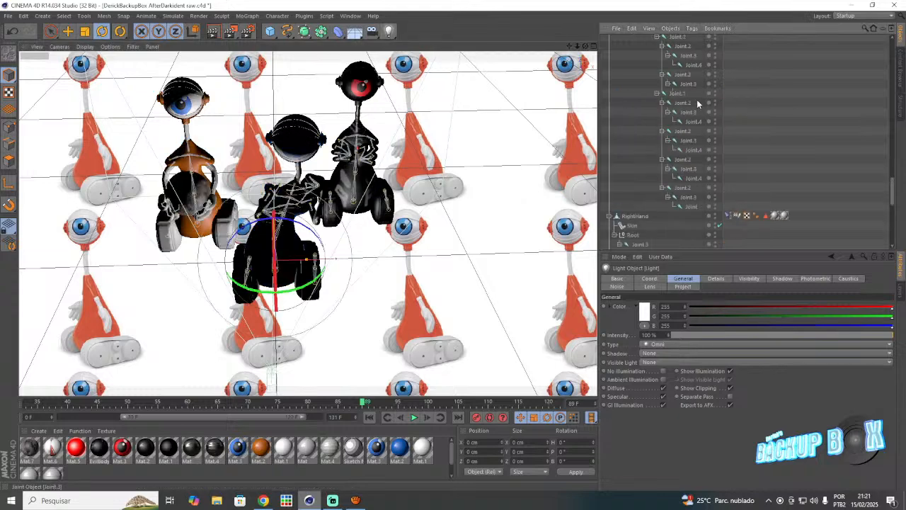
scroll(697, 100, up, 10)
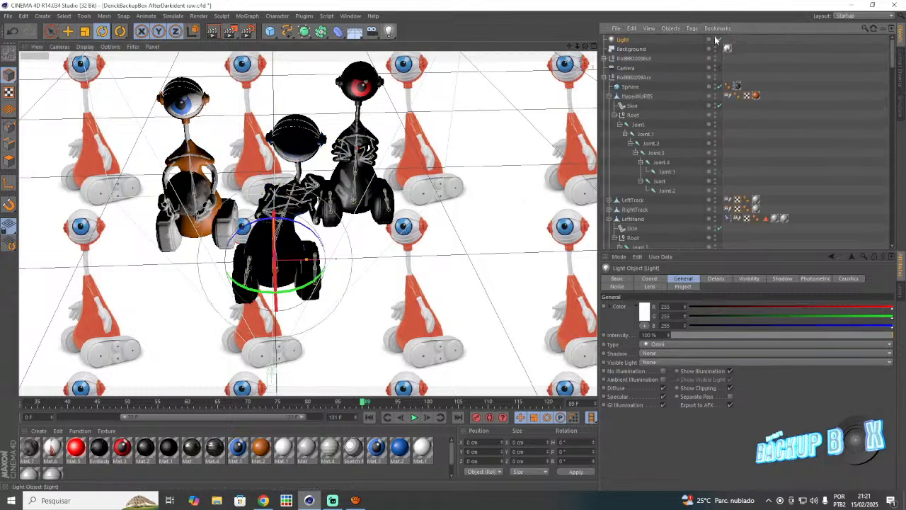
click(715, 37)
- Move the new light toward the orange robot's side and in front of the characters, at about Z -805 cm
key(e)
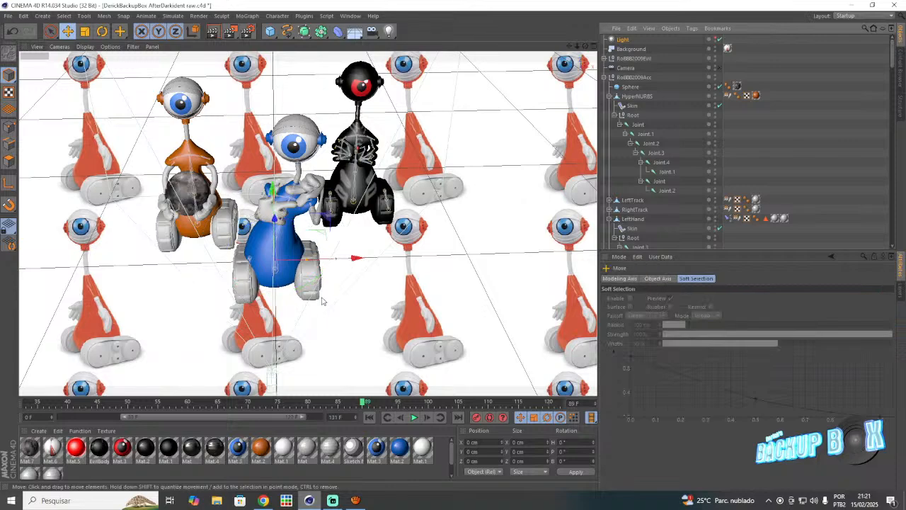
drag(348, 259, 230, 262)
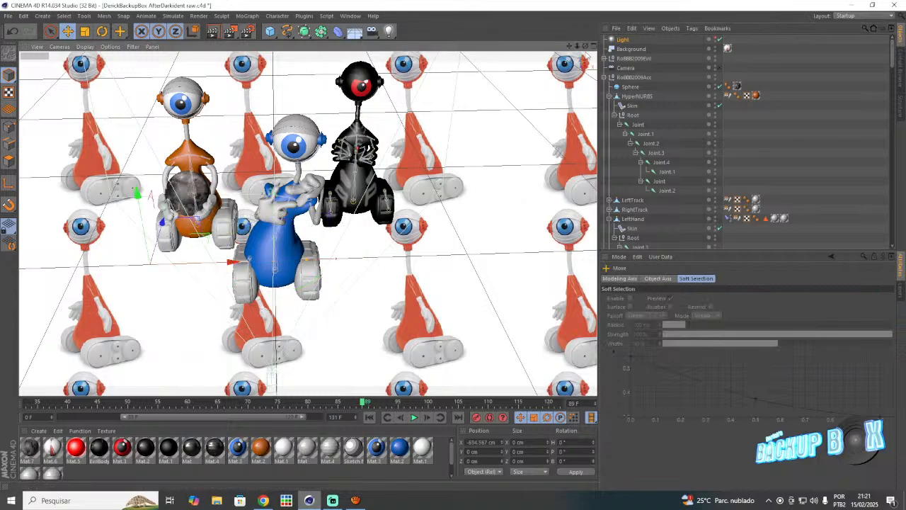
scroll(490, 107, down, 3)
drag(585, 46, 474, 22)
drag(363, 227, 294, 238)
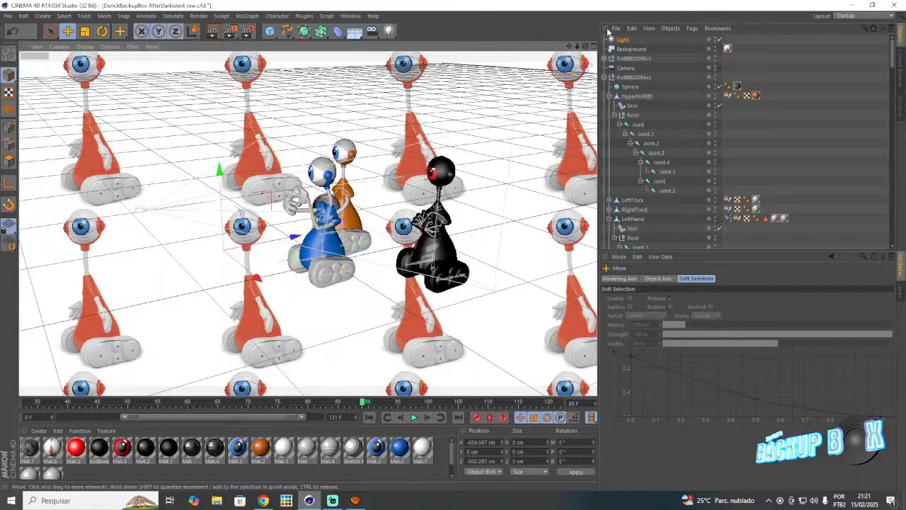
- Duplicate the light three times, placing one copy high in front at about Z -805 cm and two behind the characters at about Z 2329 cm
drag(586, 46, 703, 11)
ctrl+drag(225, 240, 457, 85)
ctrl+drag(393, 147, 344, 210)
drag(422, 201, 352, 197)
drag(283, 125, 286, 167)
drag(339, 194, 397, 206)
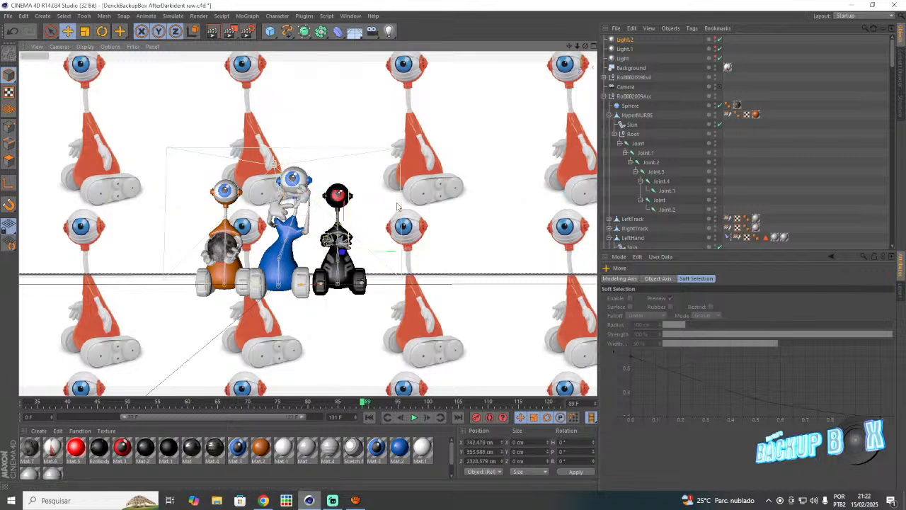
ctrl+drag(312, 162, 277, 149)
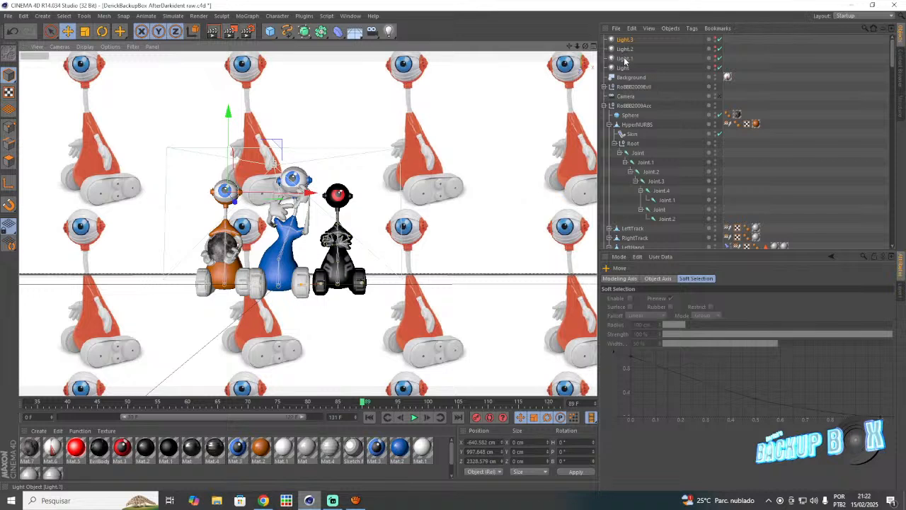
- Set the intensity of Light.1 to 50 % and save the project
click(624, 59)
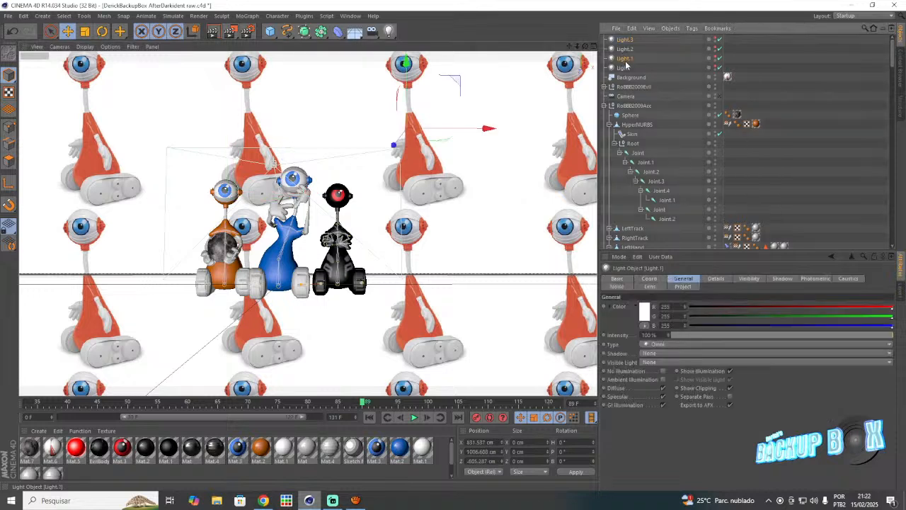
click(784, 335)
click(8, 15)
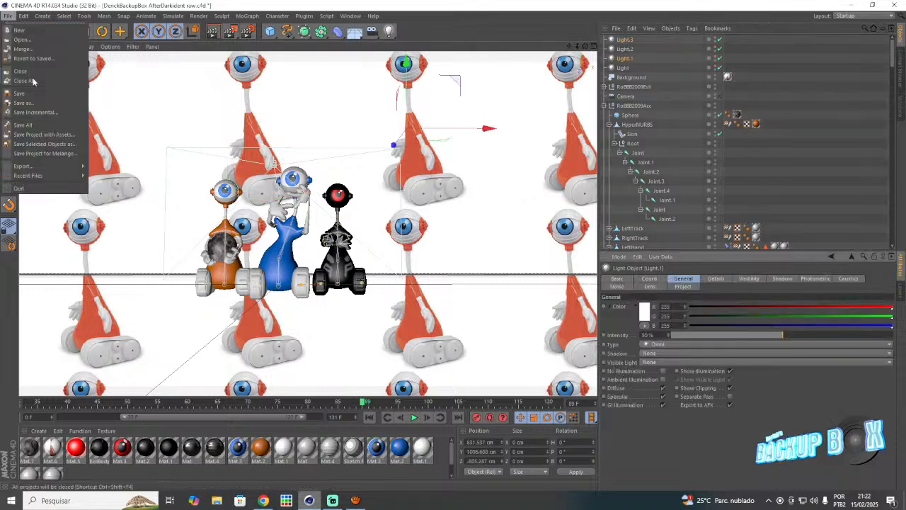
click(42, 92)
click(734, 133)
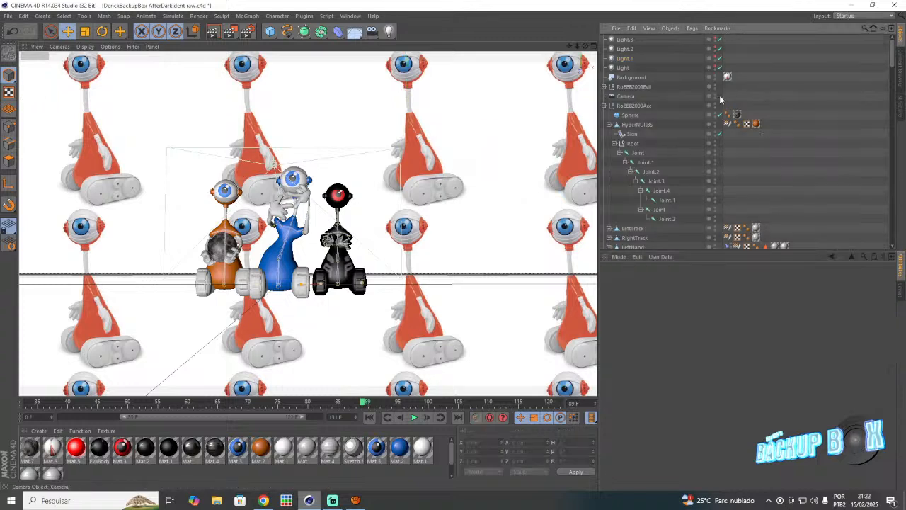
- Look through the scene camera again and save the project over its existing file
click(720, 100)
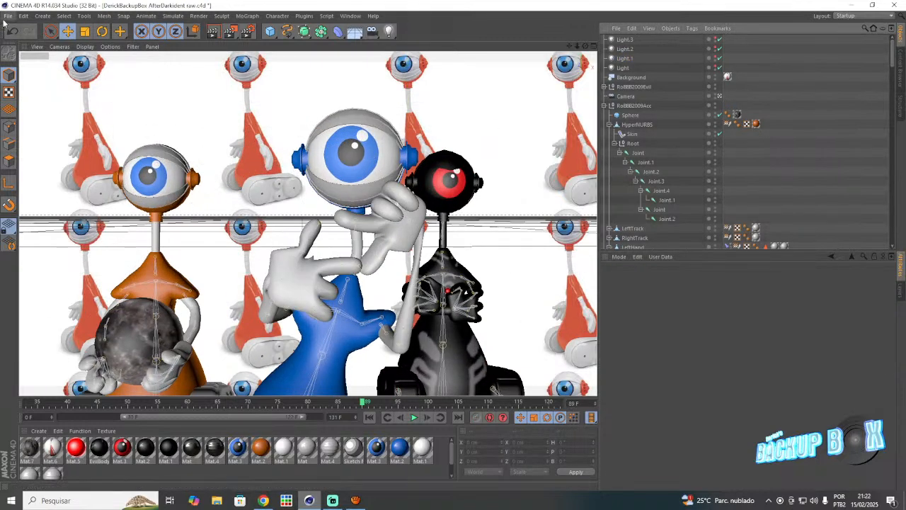
click(7, 17)
click(42, 93)
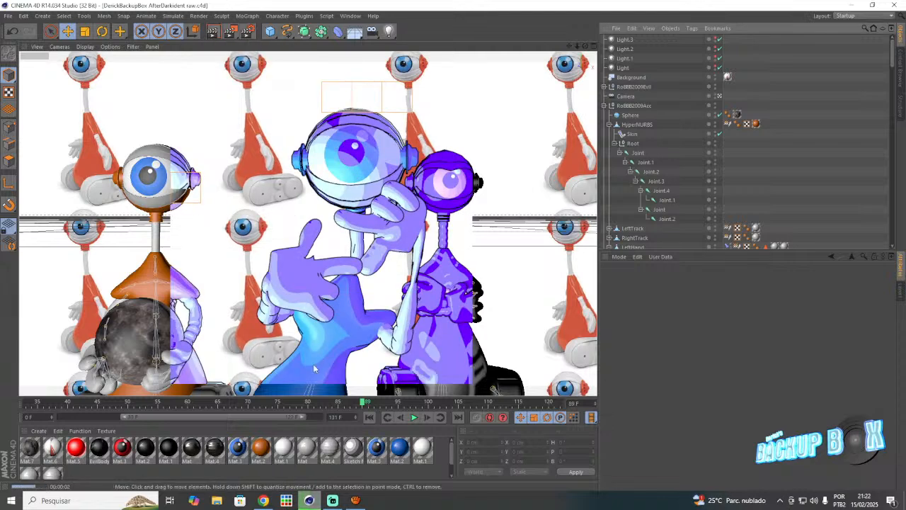
- Check the live stream and its chat in Streamlabs Desktop, and switch back to Cinema 4D
click(332, 501)
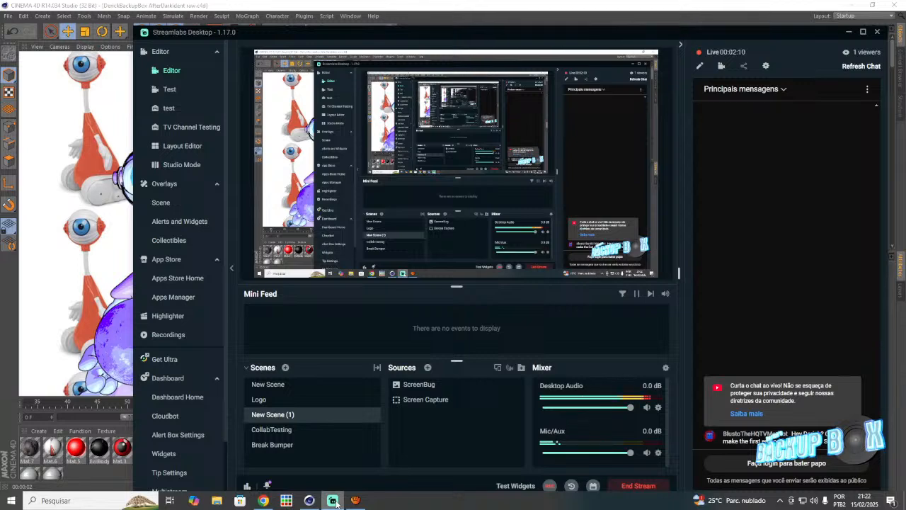
mouse_move(312, 501)
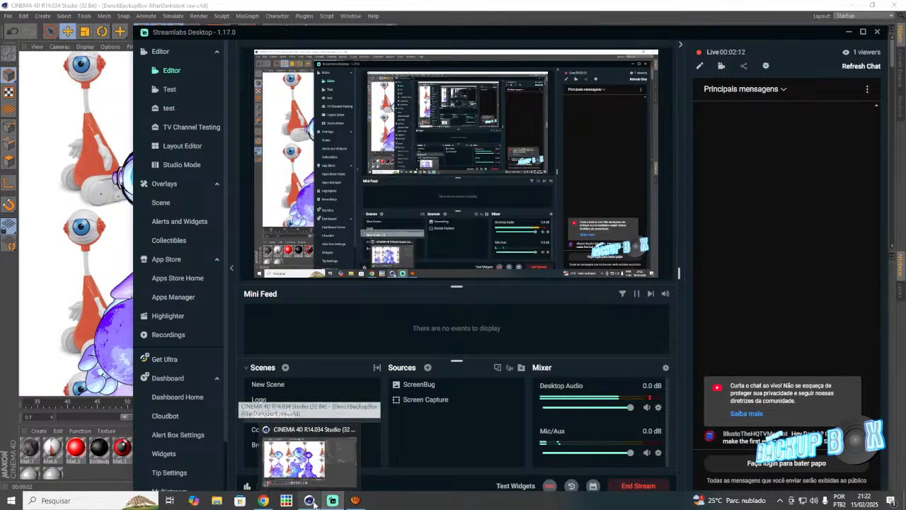
click(295, 472)
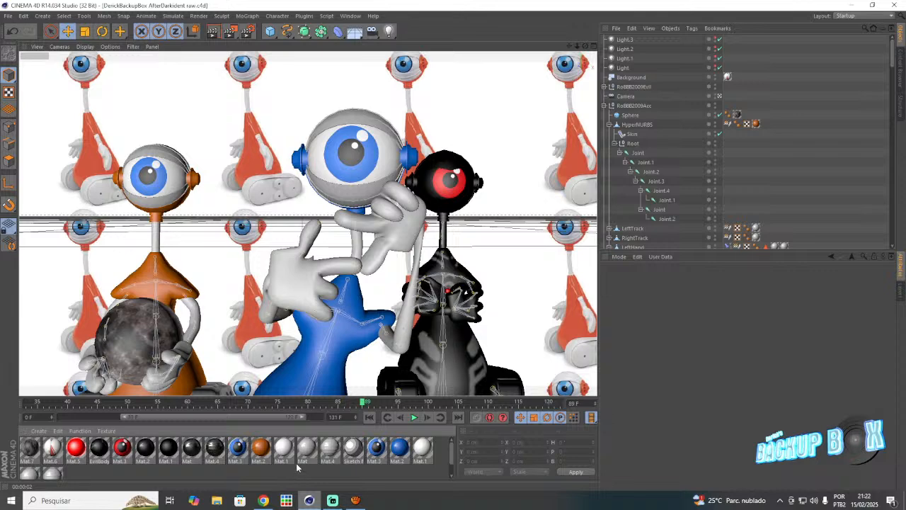
- Play back the three-robot animation and stop at frame 95
drag(317, 406, 268, 406)
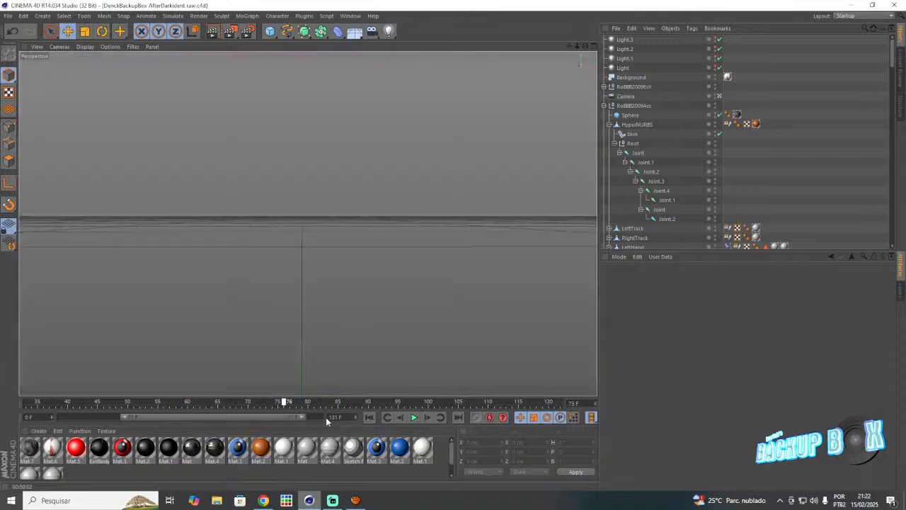
click(414, 418)
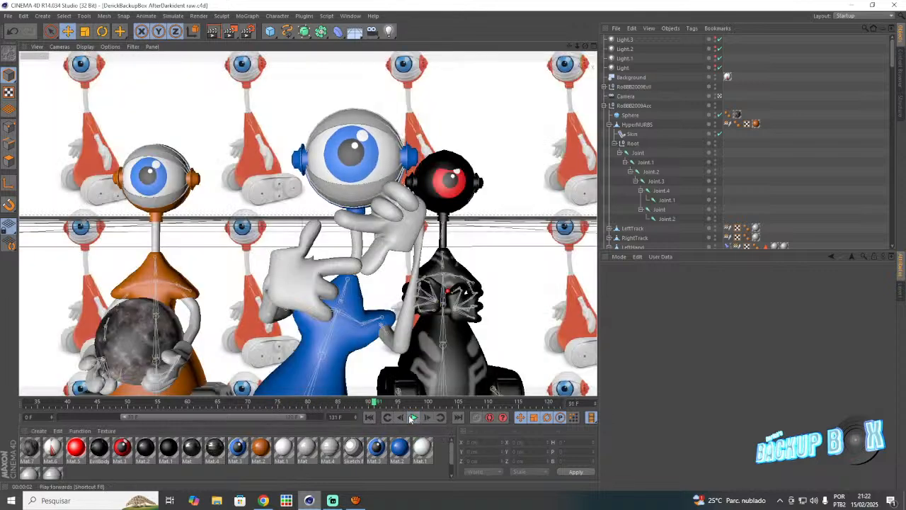
click(398, 406)
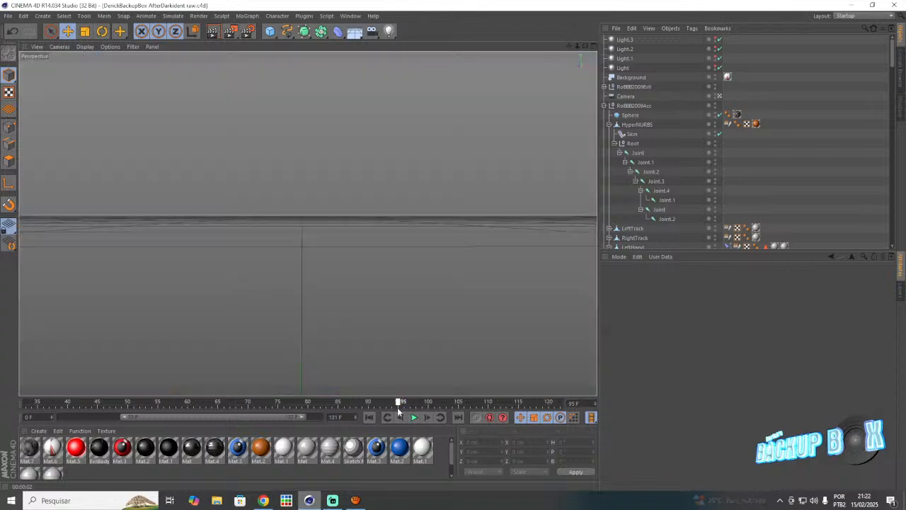
- Select the scene camera at frame 95 and save the project
click(626, 96)
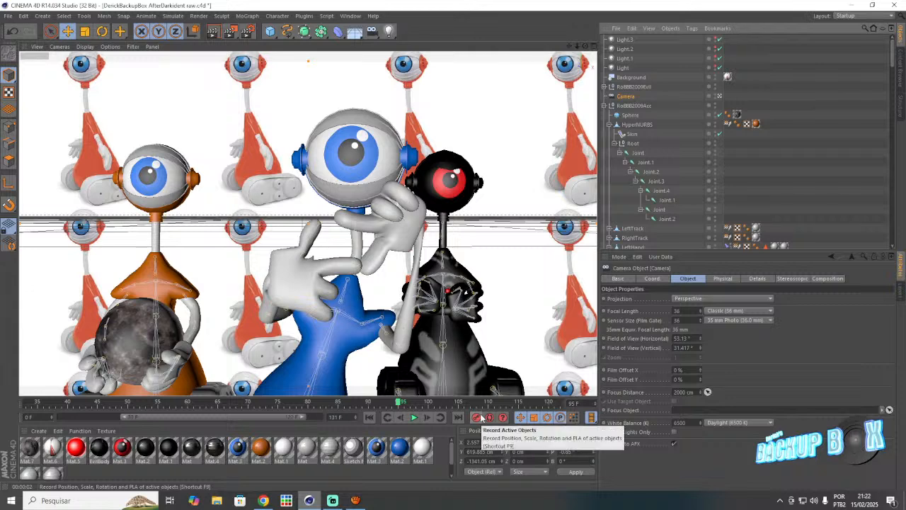
click(8, 15)
click(51, 93)
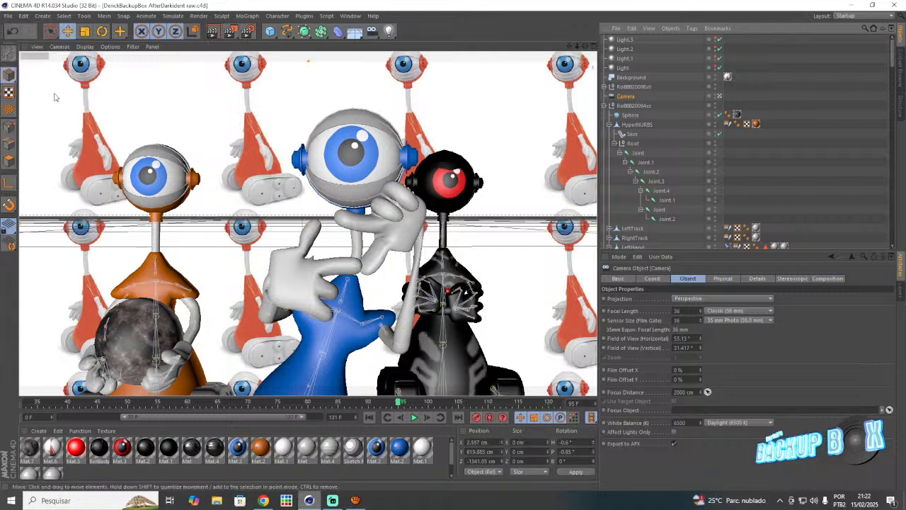
- Close the saved project and reopen Cinema 4D with a new empty scene
click(897, 5)
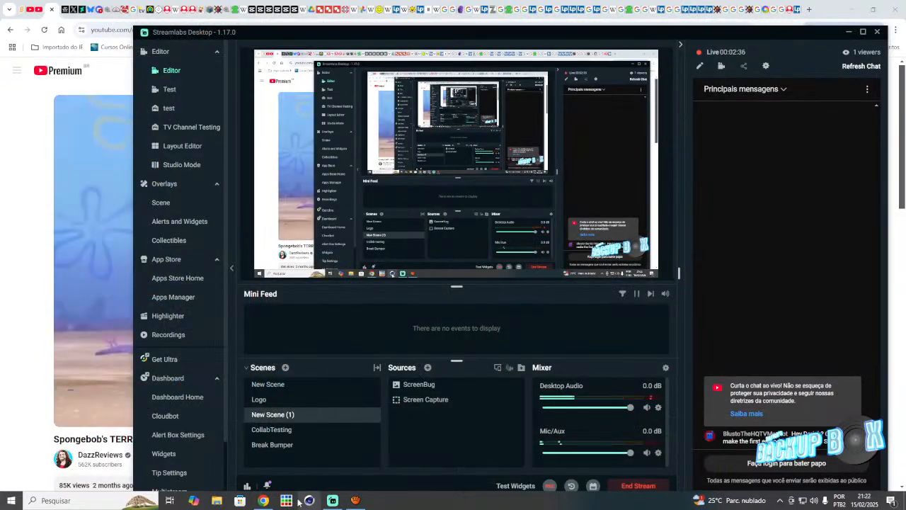
click(36, 384)
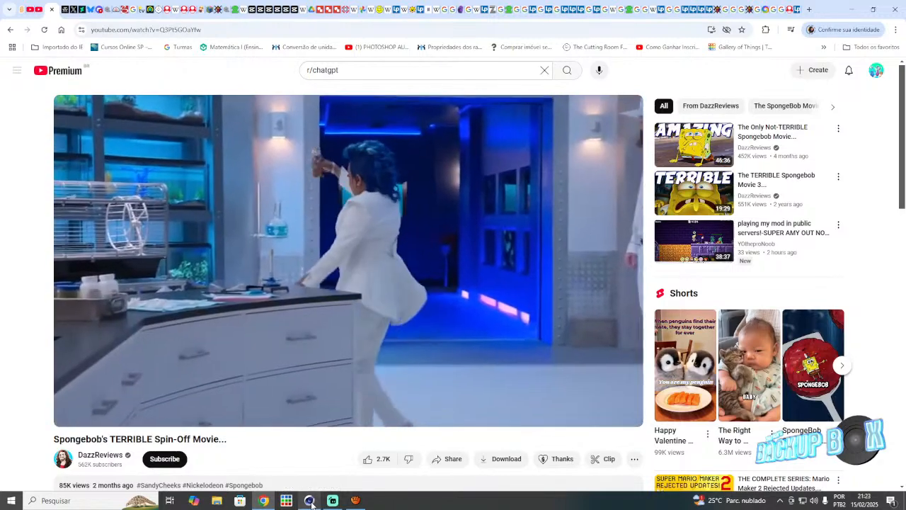
click(312, 503)
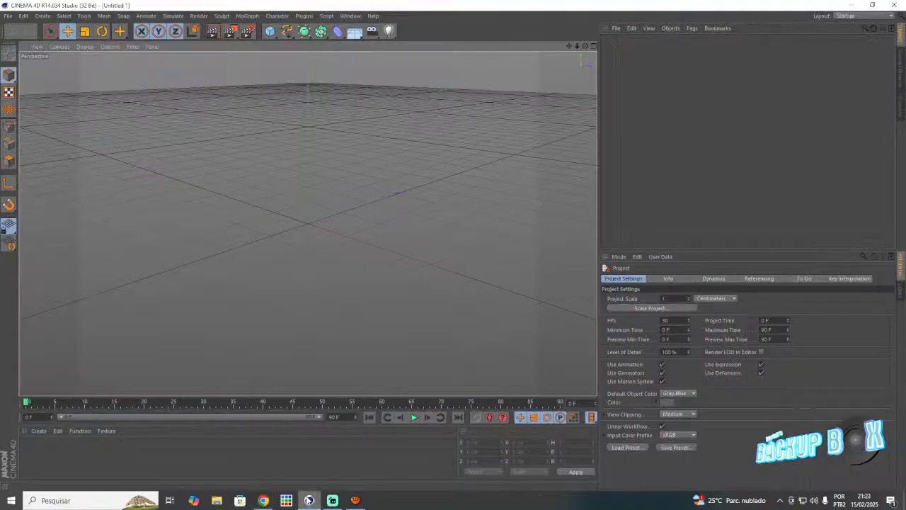
- Add a Plane at the origin and stretch it to about 2194 cm wide and 2662 cm high as a floor
click(274, 34)
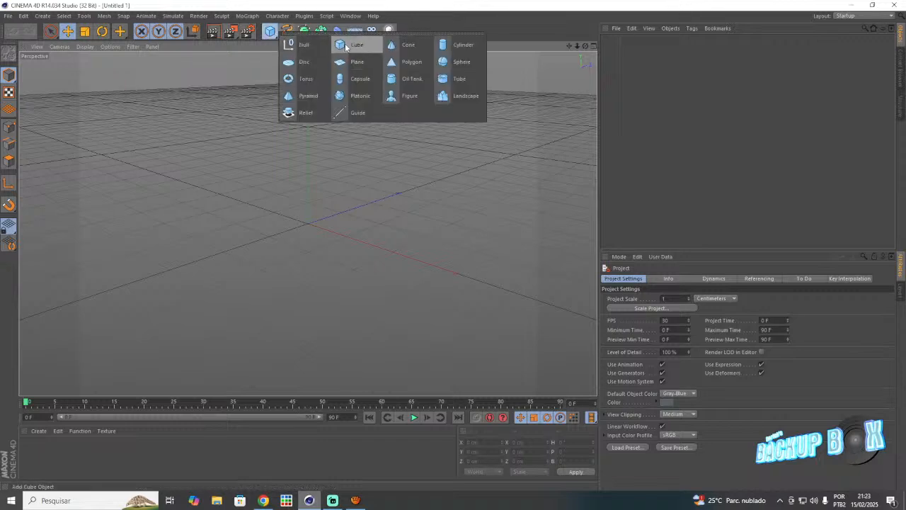
click(359, 61)
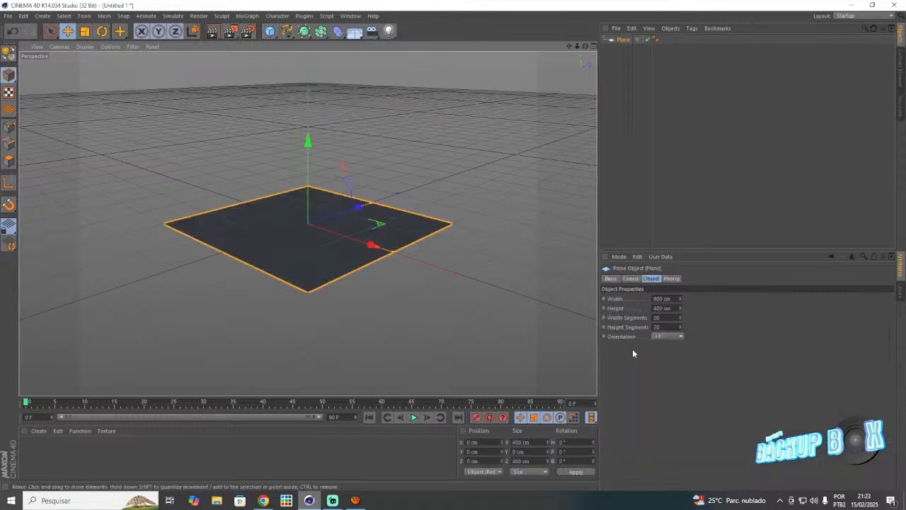
drag(392, 251, 588, 340)
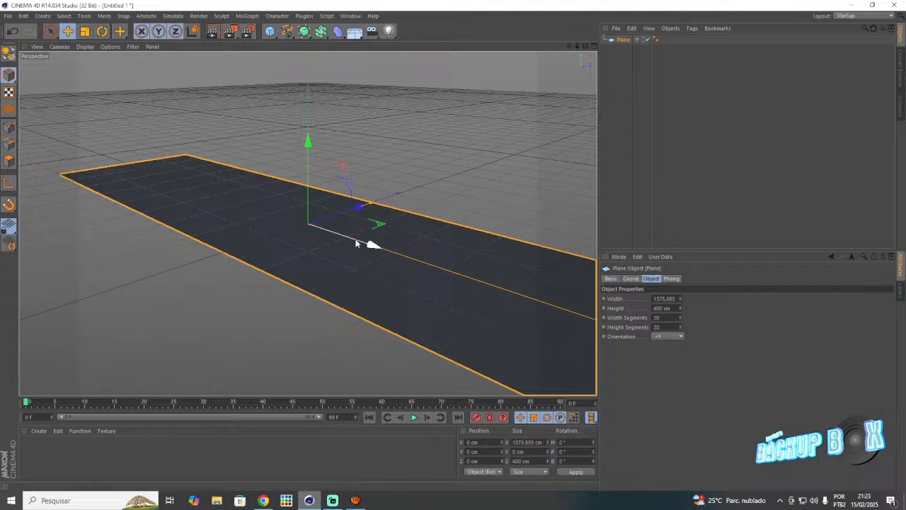
drag(373, 197, 556, 163)
drag(577, 47, 570, 39)
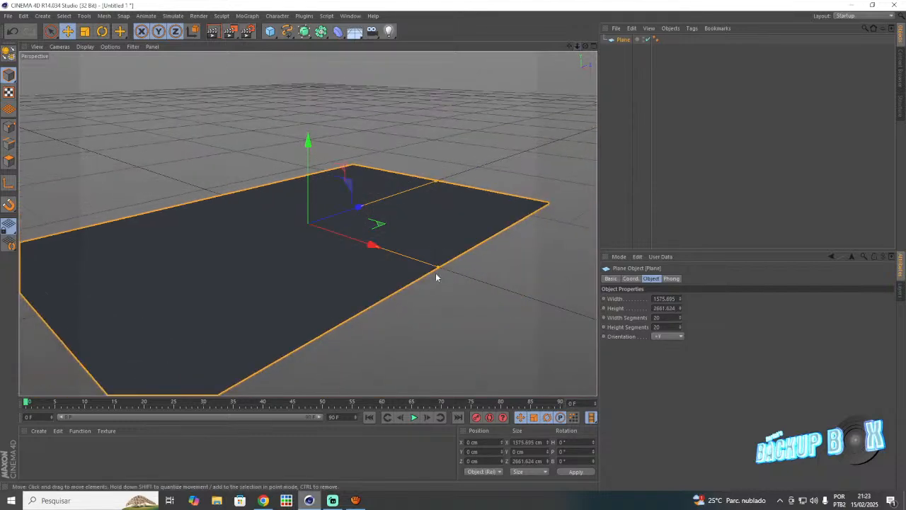
drag(438, 269, 508, 317)
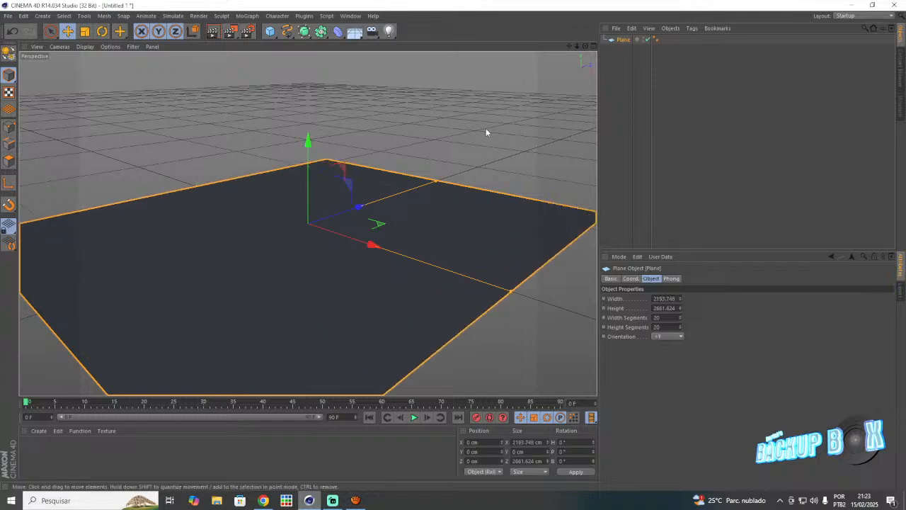
click(485, 128)
- Load the RoBBB2009Acc.2 character from the user object presets into the scene
scroll(324, 225, up, 8)
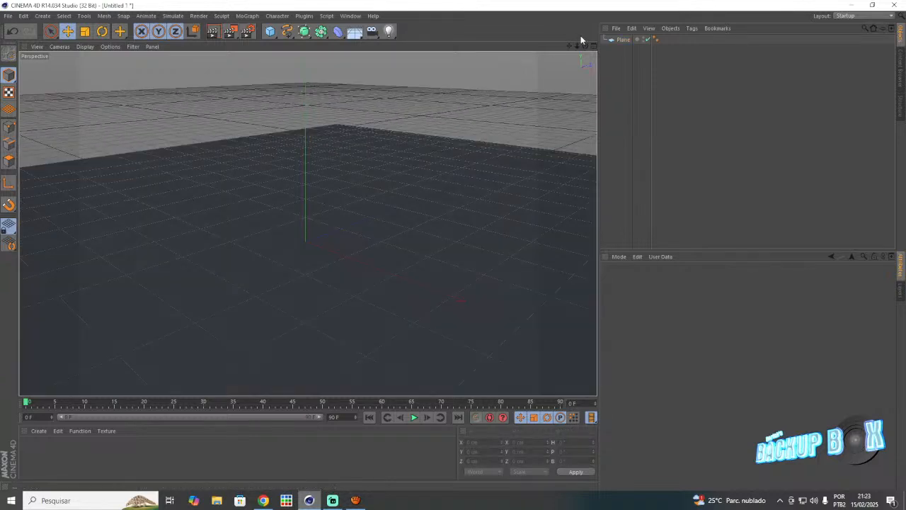
drag(585, 45, 534, 78)
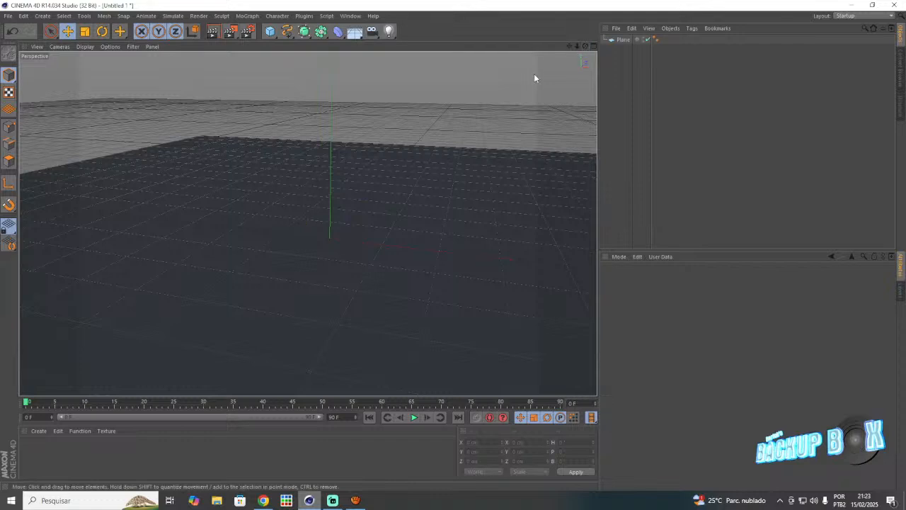
click(616, 28)
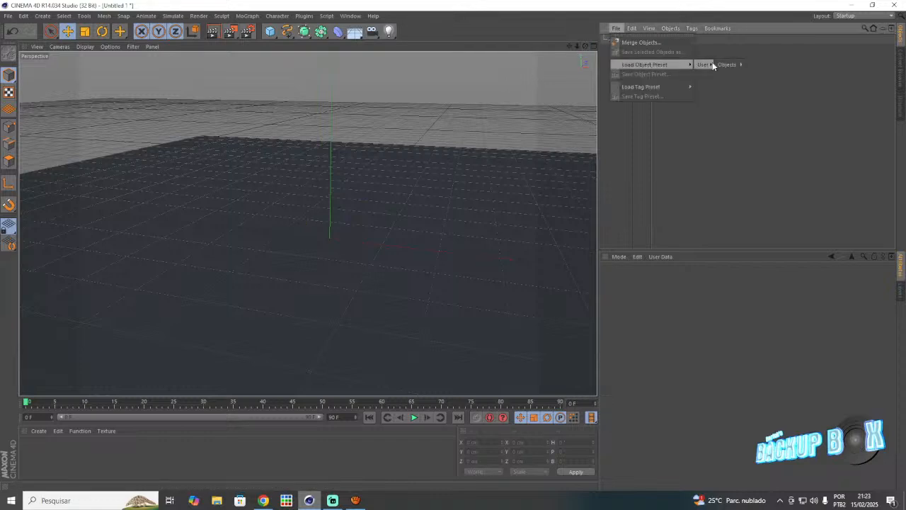
mouse_move(722, 63)
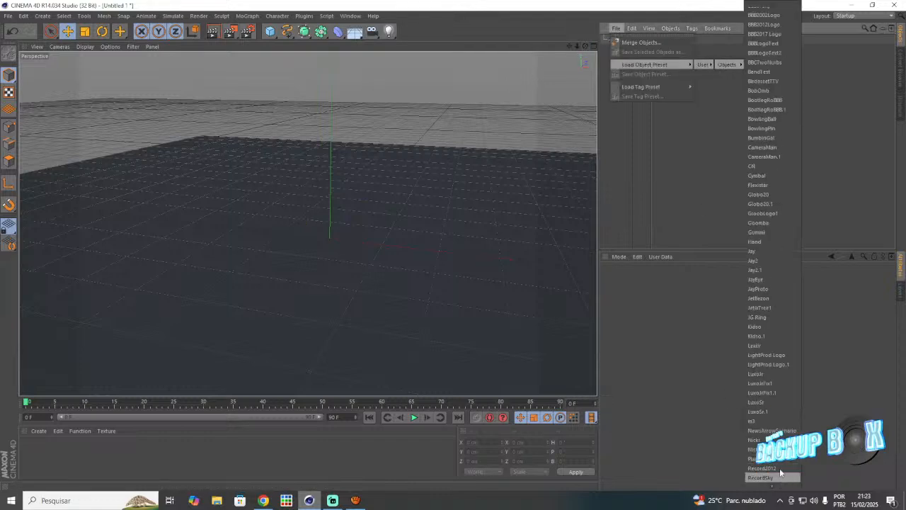
scroll(781, 473, down, 4)
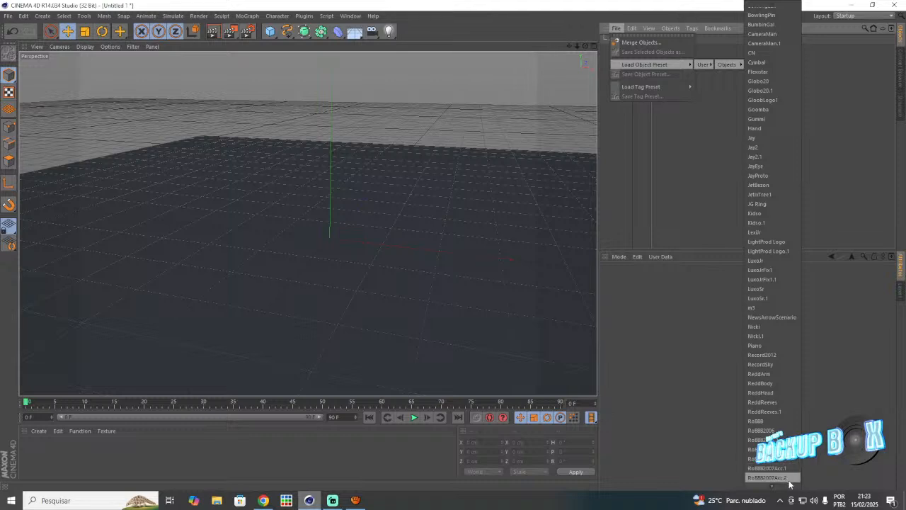
scroll(789, 483, down, 8)
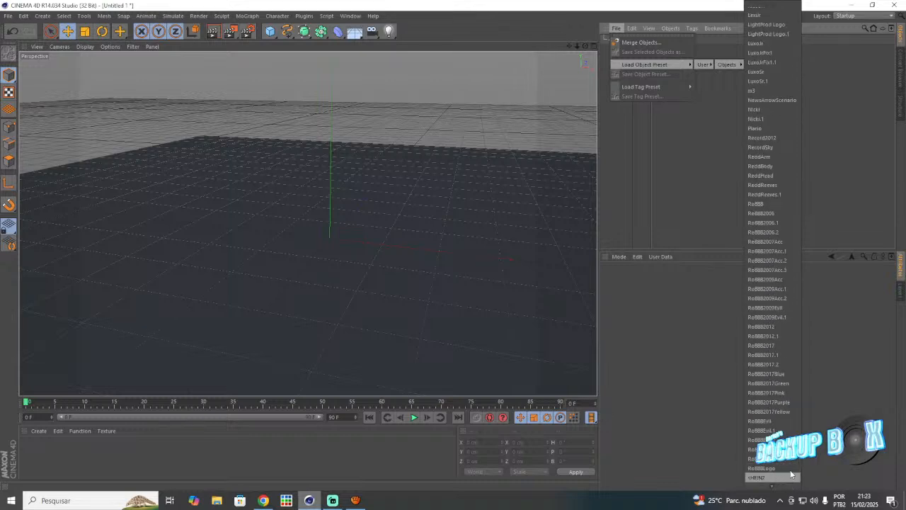
click(780, 298)
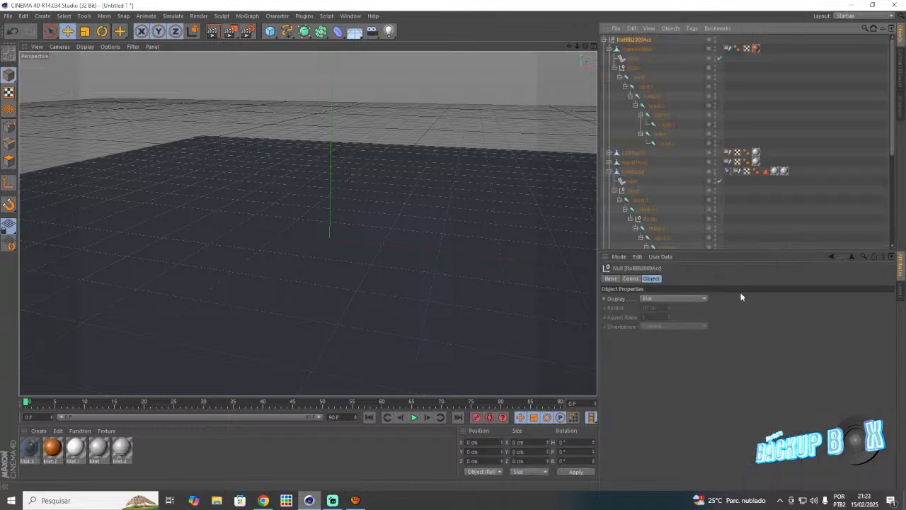
scroll(538, 65, down, 10)
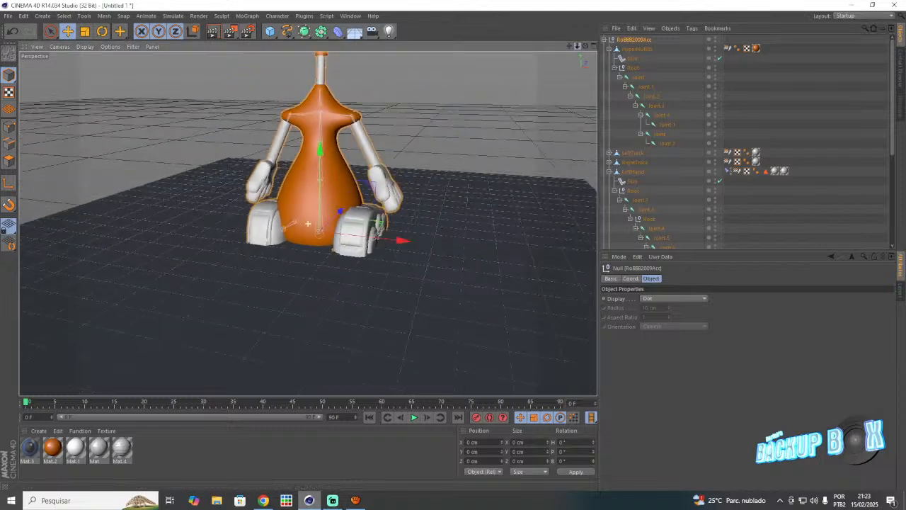
- Scale the floor plane up uniformly to about 5645 cm by 6848 cm
click(420, 207)
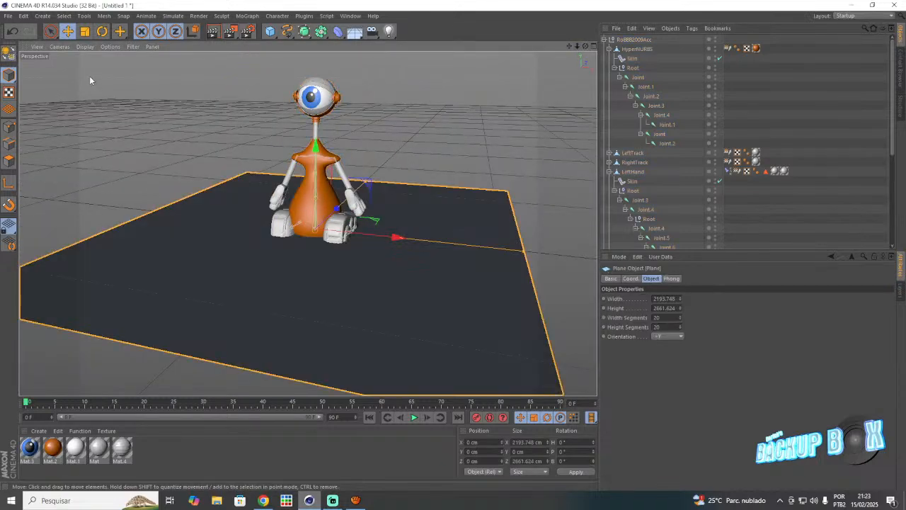
click(84, 31)
drag(460, 147, 425, 147)
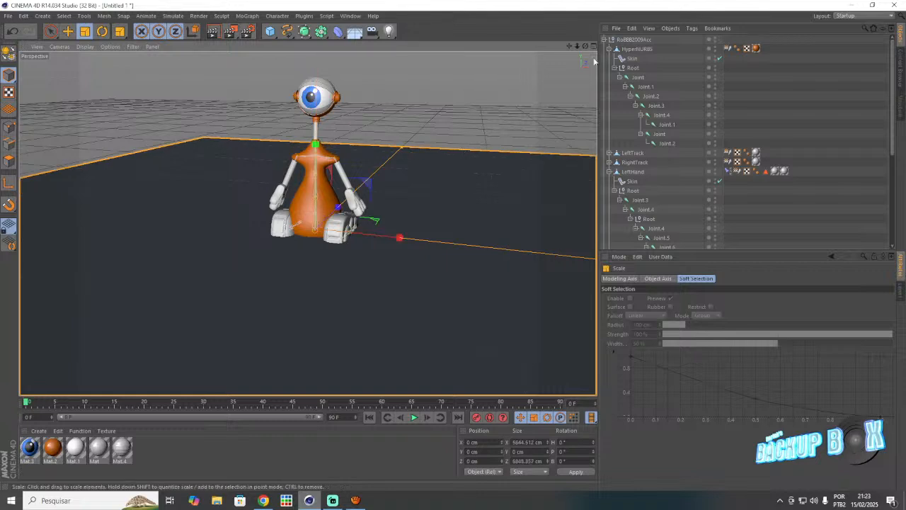
- Raise the whole RoBBB2009Acc character above the floor to a Y position of about 35 cm
click(629, 40)
click(68, 32)
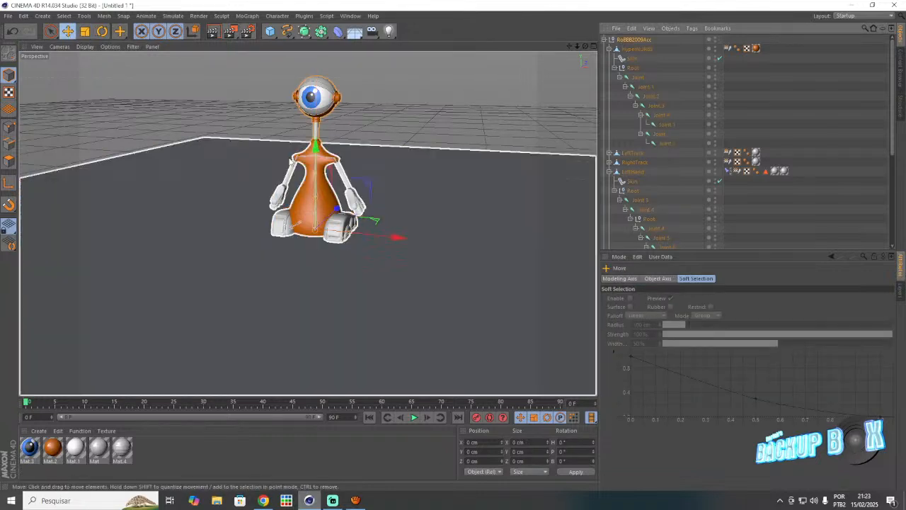
drag(318, 164, 320, 164)
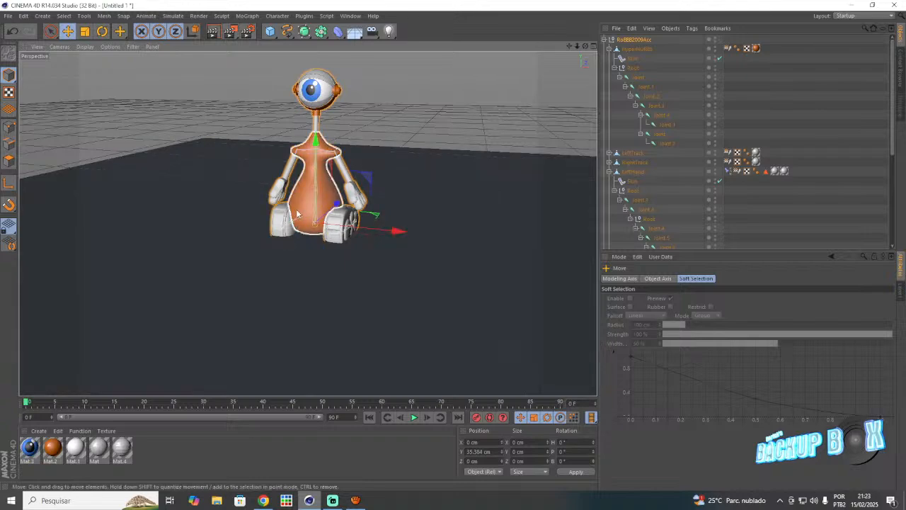
- Rotate the whole RoBBB2009Acc character so that it leans slightly backward
scroll(300, 211, up, 4)
scroll(299, 210, up, 2)
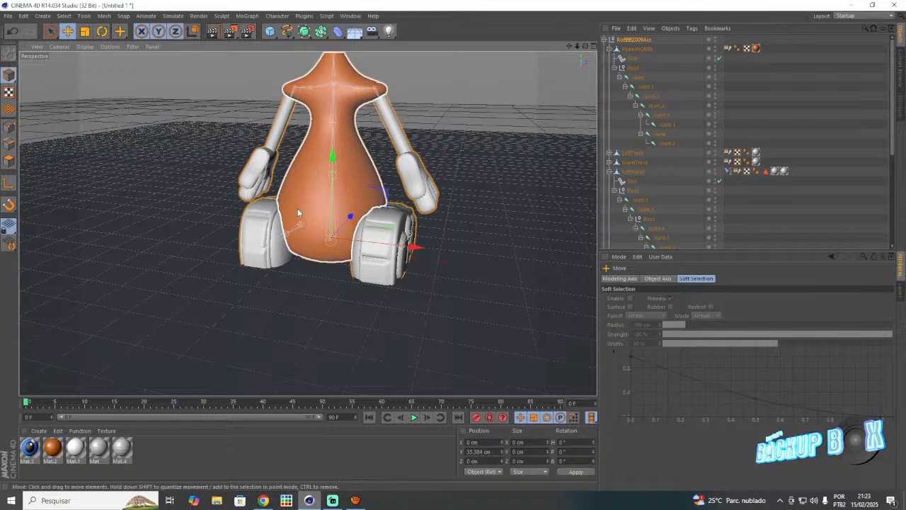
key(r)
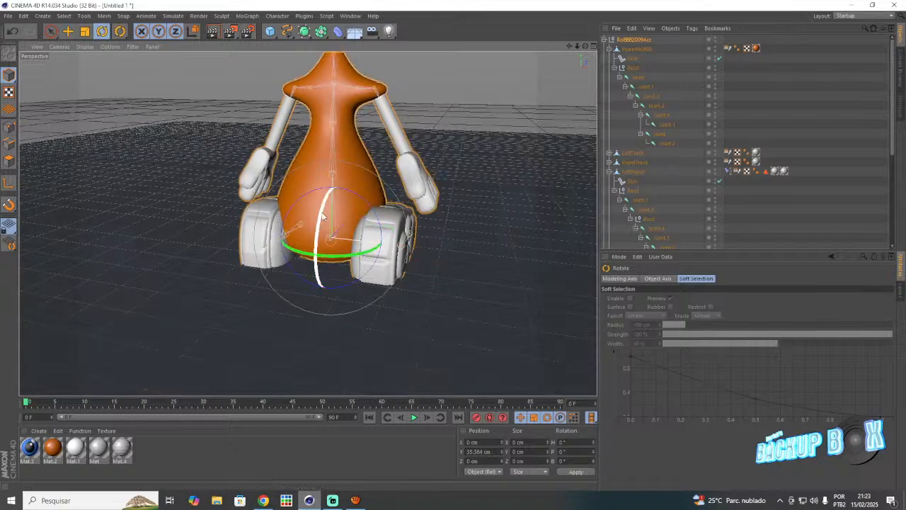
mouse_move(322, 216)
mouse_down()
mouse_move(326, 199)
mouse_move(317, 205)
mouse_up()
- Add a Camera object that frames the whole robot from head to tracks
click(492, 95)
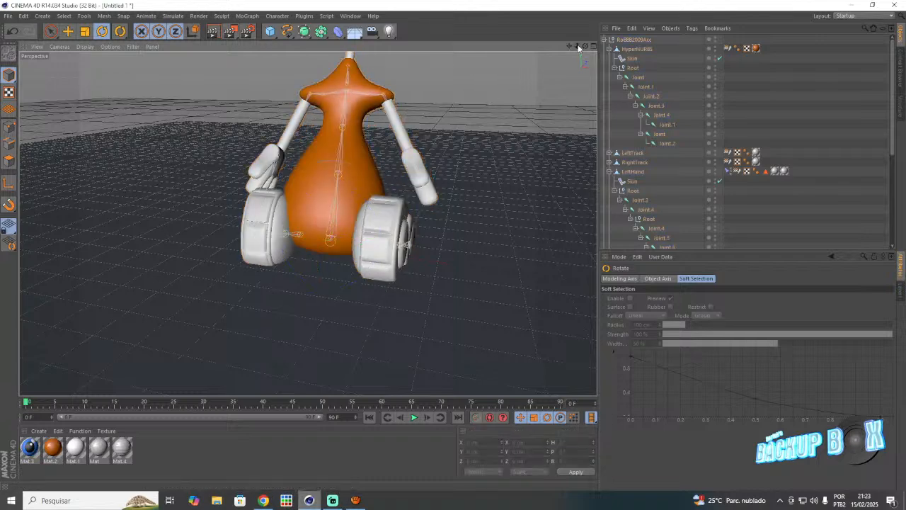
drag(579, 47, 422, 42)
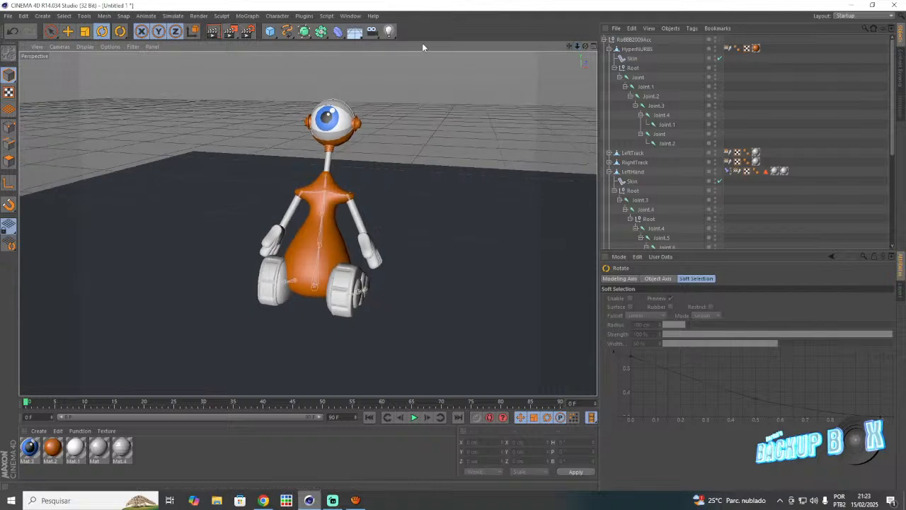
click(373, 31)
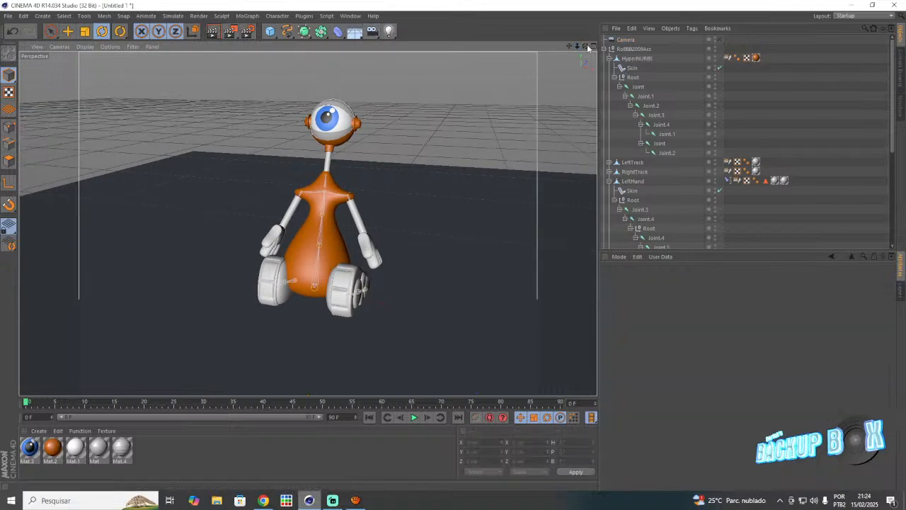
- Rotate the robot's body joint Joint.1 to a heading of about -13° so the upper body straightens up
drag(586, 46, 653, 128)
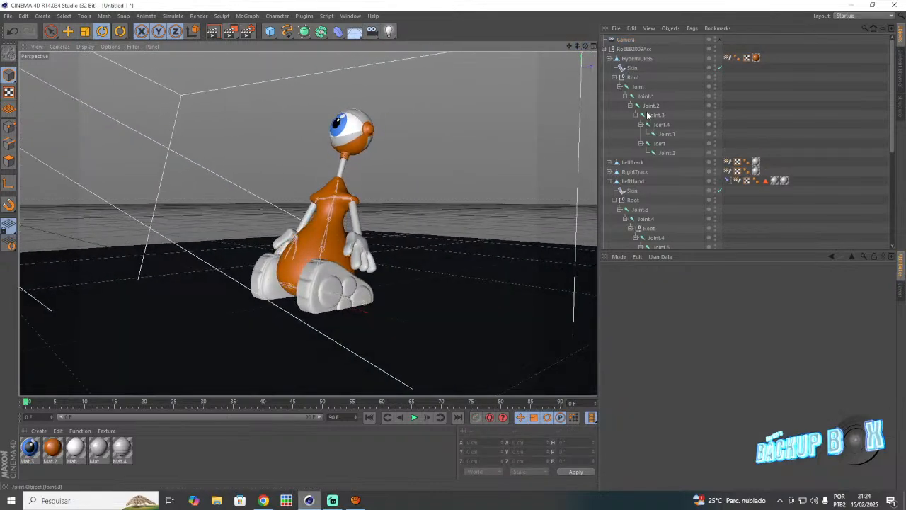
click(649, 106)
click(645, 95)
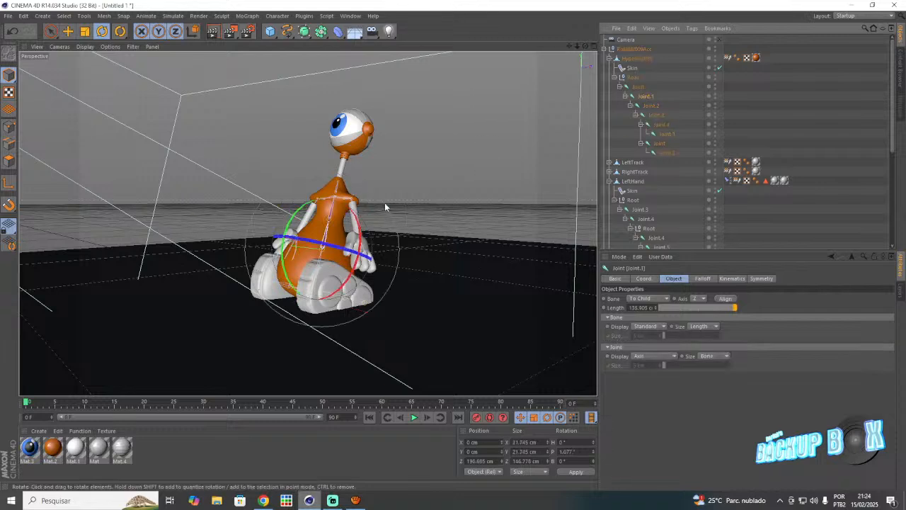
drag(284, 227, 283, 233)
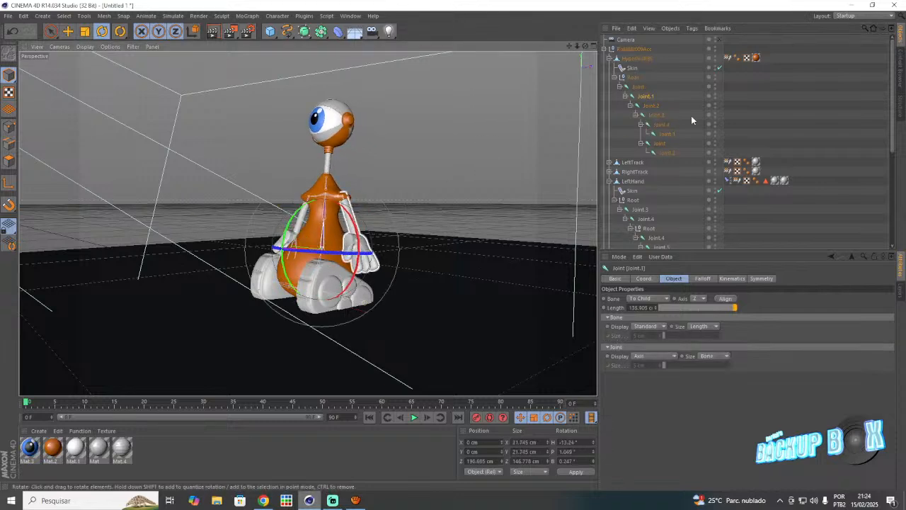
- Rotate the robot's LeftTrack to a pitch of about -35°
click(618, 165)
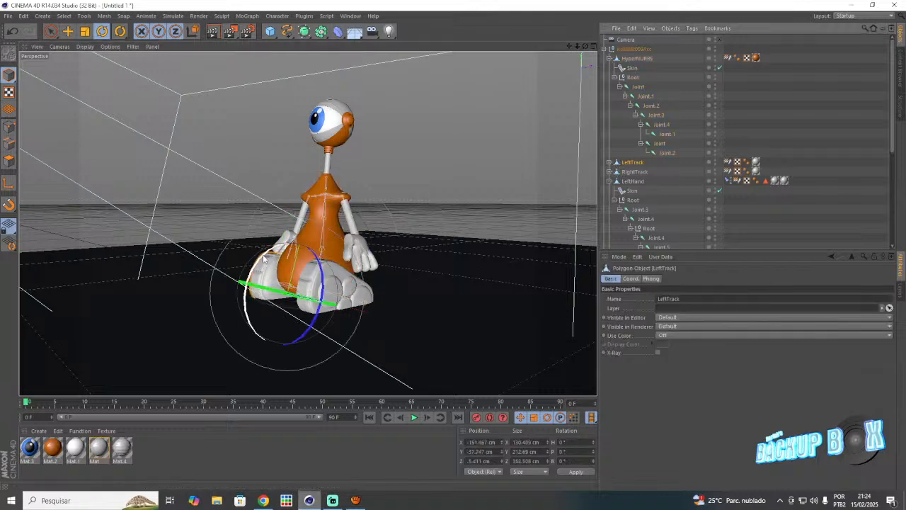
drag(276, 253, 288, 249)
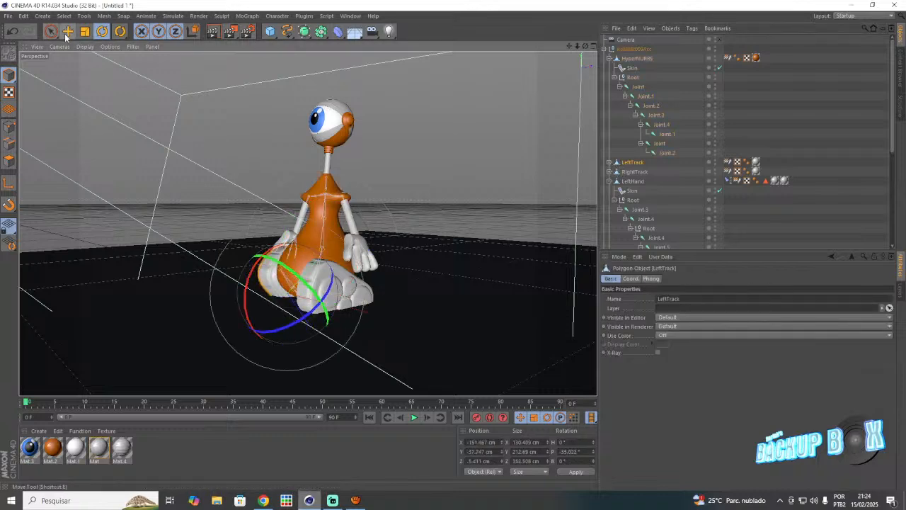
- Move LeftTrack up and forward to about Y 47 cm and Z -205 cm
key(e)
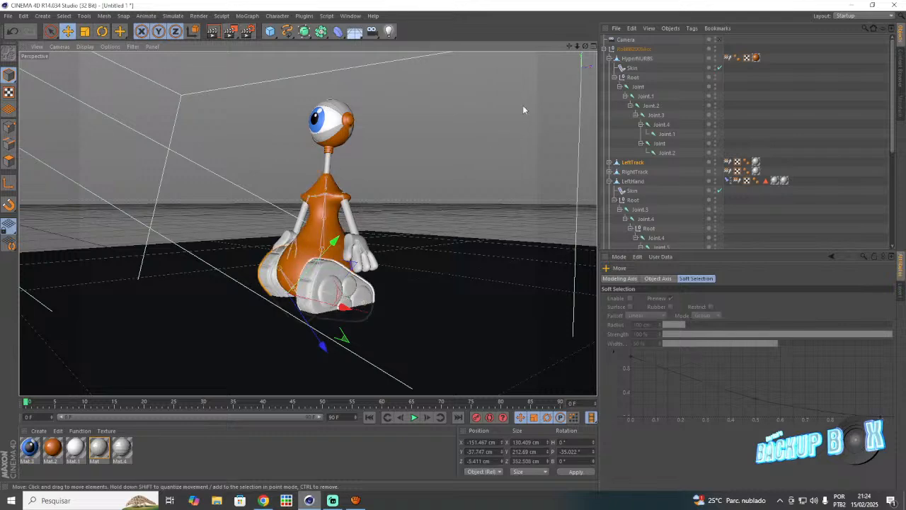
alt+drag(297, 298, 271, 286)
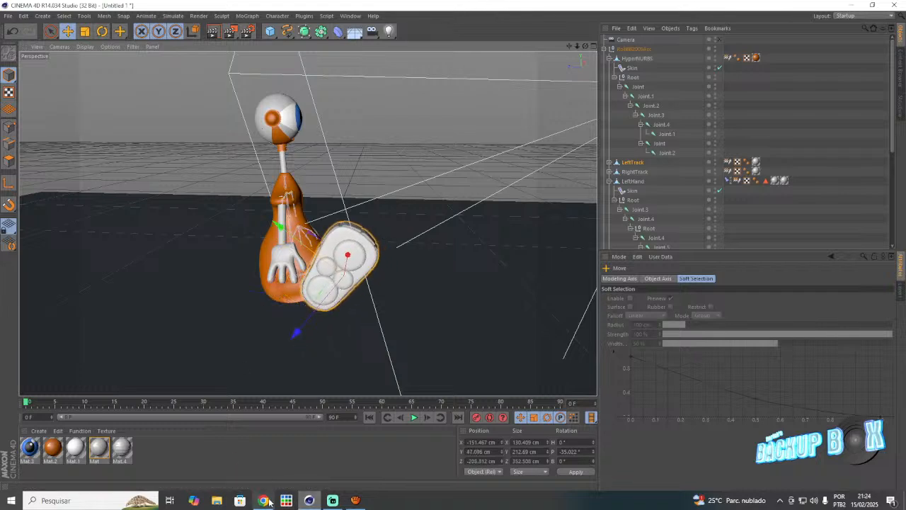
- Switch to Chrome, play the Mario Maker 2 Rejected Updates video from its beginning, and return to Cinema 4D
click(263, 500)
scroll(700, 207, down, 2)
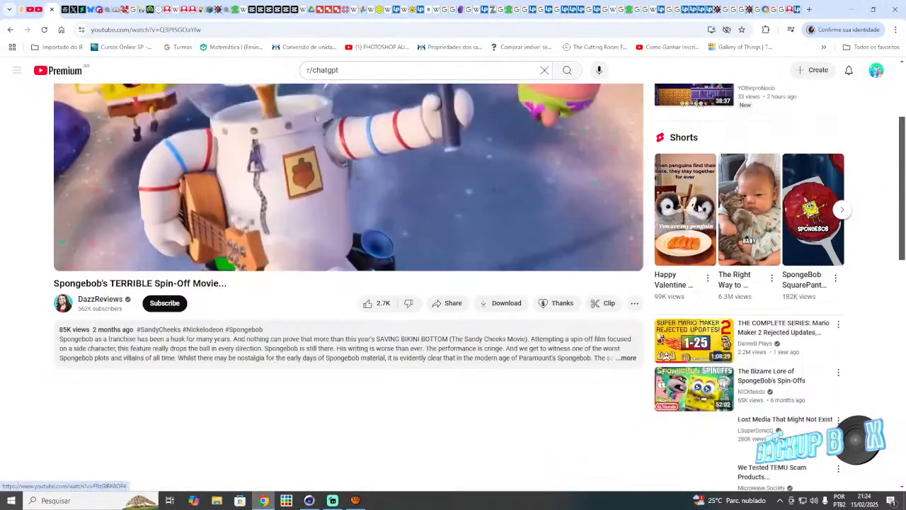
scroll(700, 207, down, 2)
click(690, 212)
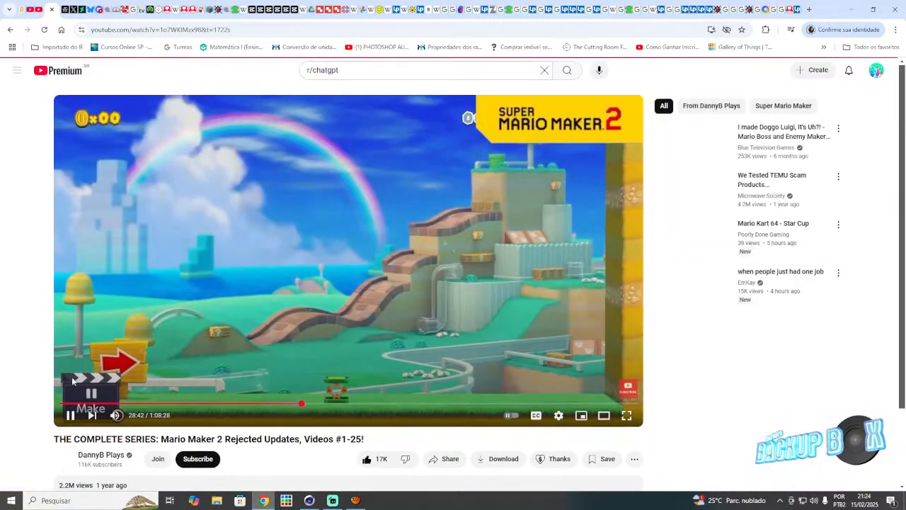
click(61, 403)
key(alt+Tab)
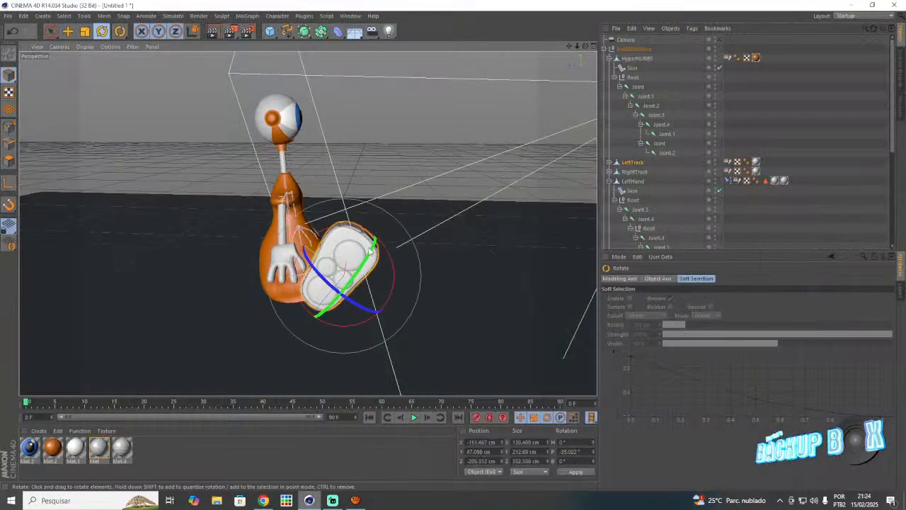
- Rotate LeftTrack to a pitch of about -105° and bend its Joint.1 to a pitch of about -22.5°
drag(388, 256, 323, 228)
click(609, 163)
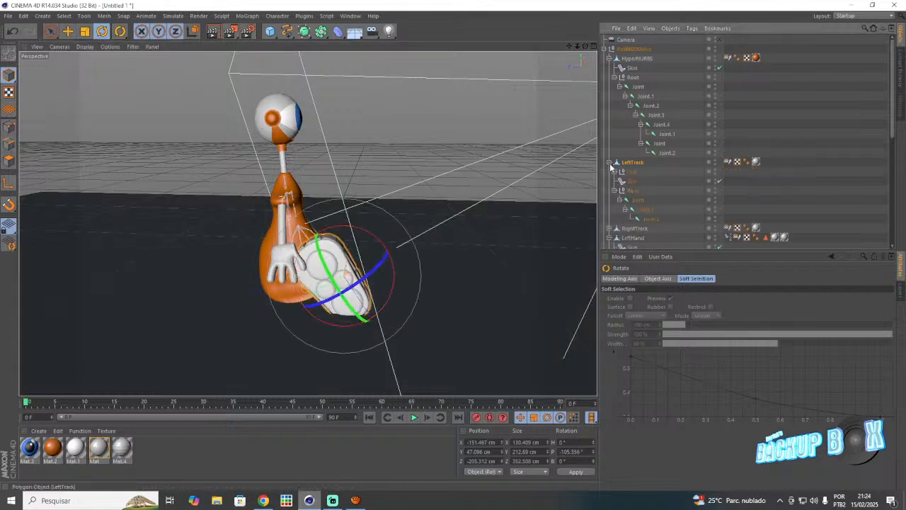
click(639, 210)
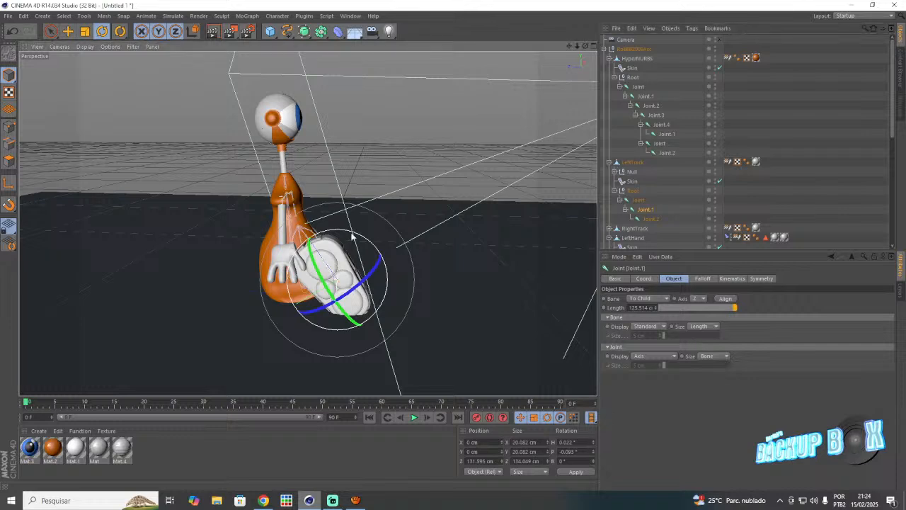
drag(352, 236, 344, 224)
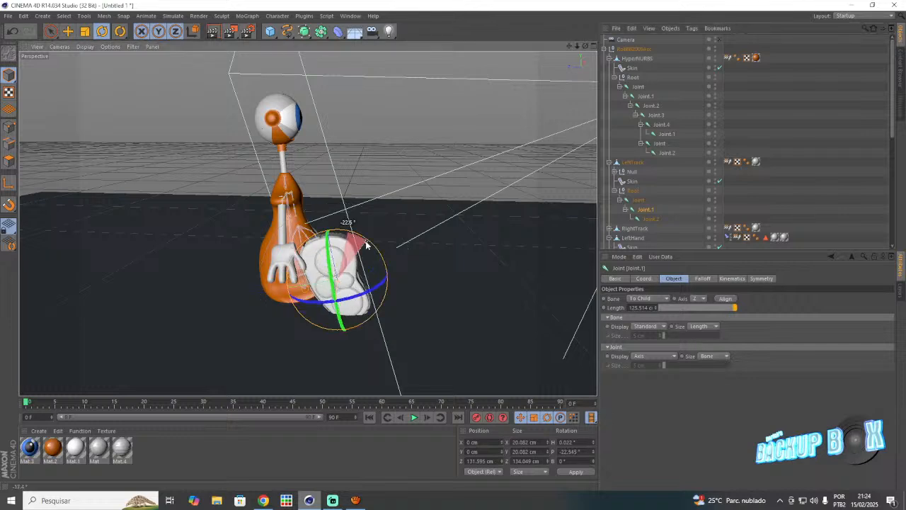
- Move LeftTrack up and closer to the robot's body, to about Y 79.5 cm and Z -182.6 cm
click(633, 163)
key(e)
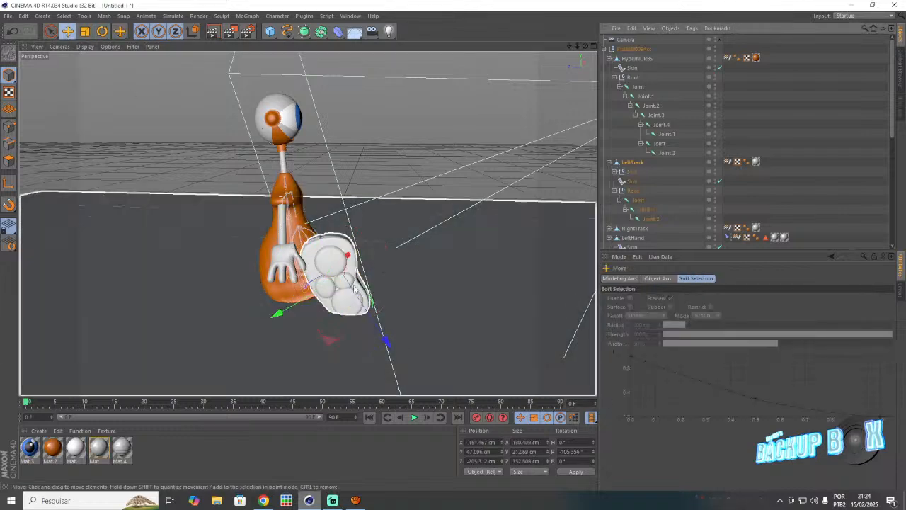
drag(384, 339, 374, 337)
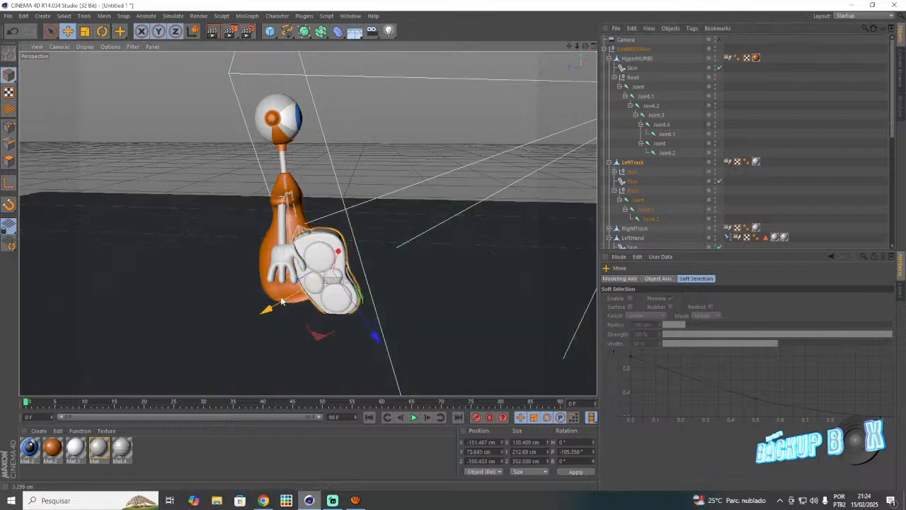
click(405, 146)
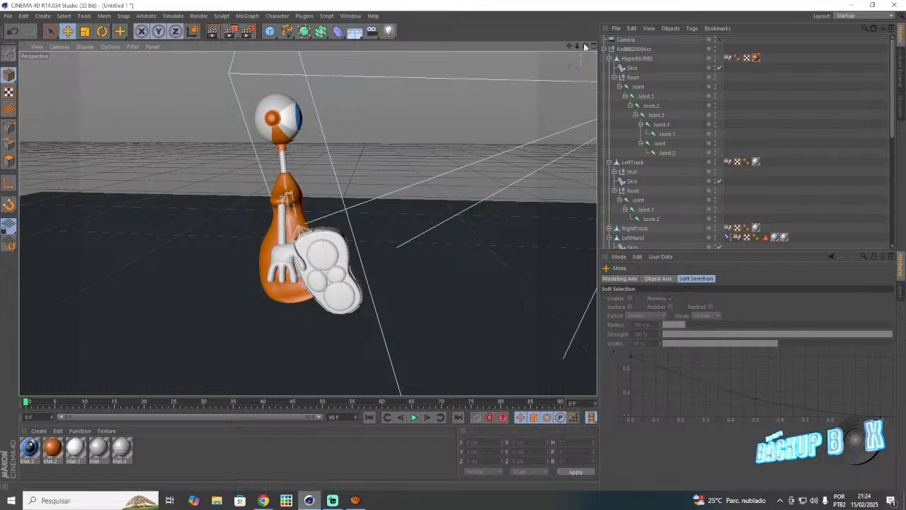
drag(584, 47, 635, 174)
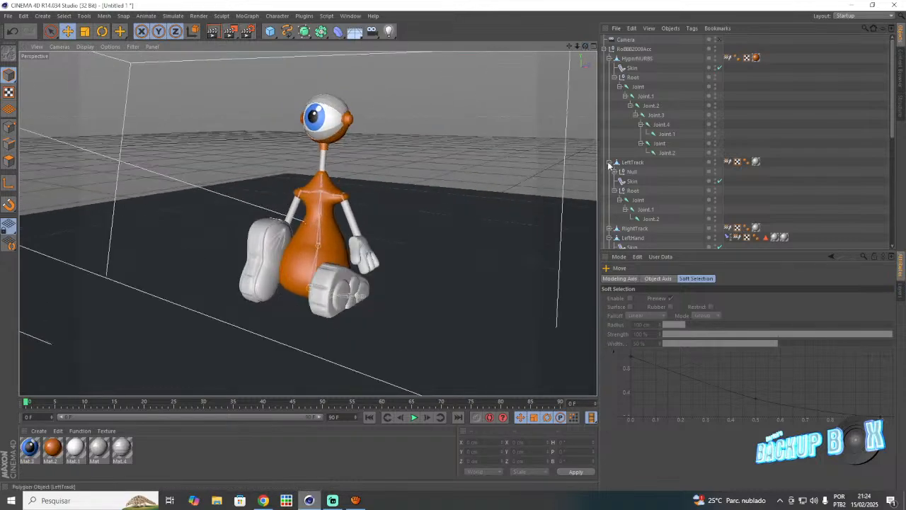
- Rotate RightTrack to a pitch of about -108° so its sole faces forward
click(609, 163)
click(635, 171)
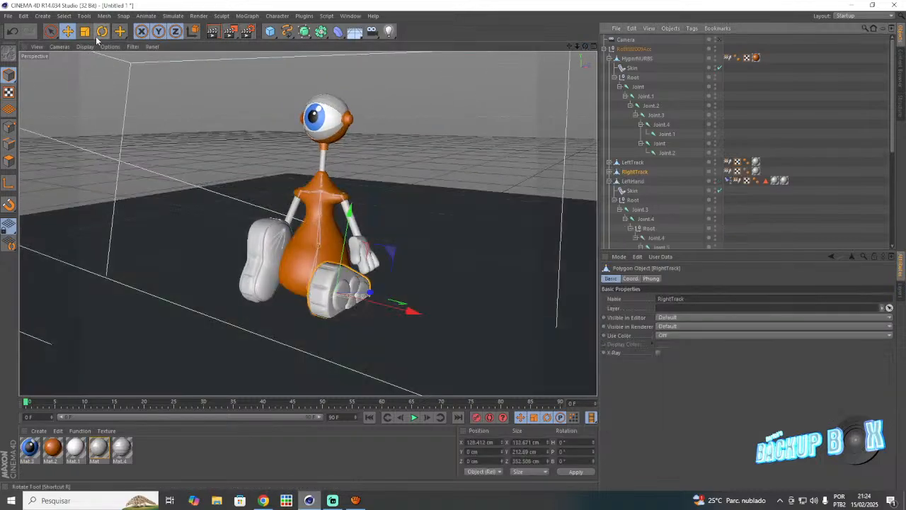
click(102, 31)
drag(336, 250, 364, 490)
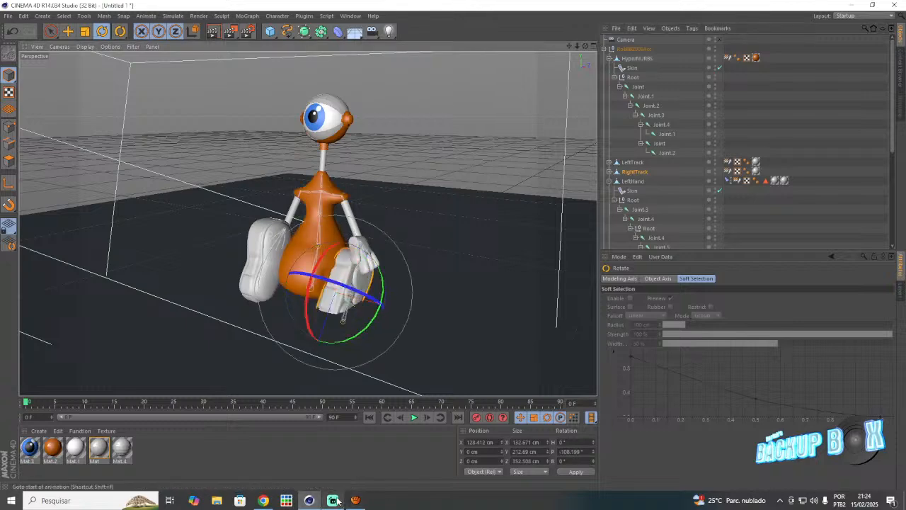
click(332, 500)
click(309, 500)
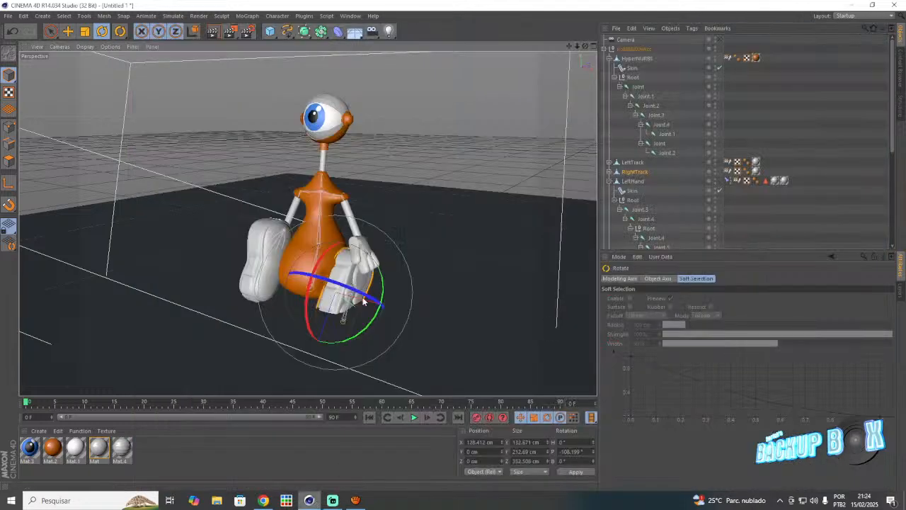
- Move RightTrack up and forward of the body, to about Y 38 cm and Z -117 cm
scroll(352, 294, up, 4)
scroll(352, 294, up, 2)
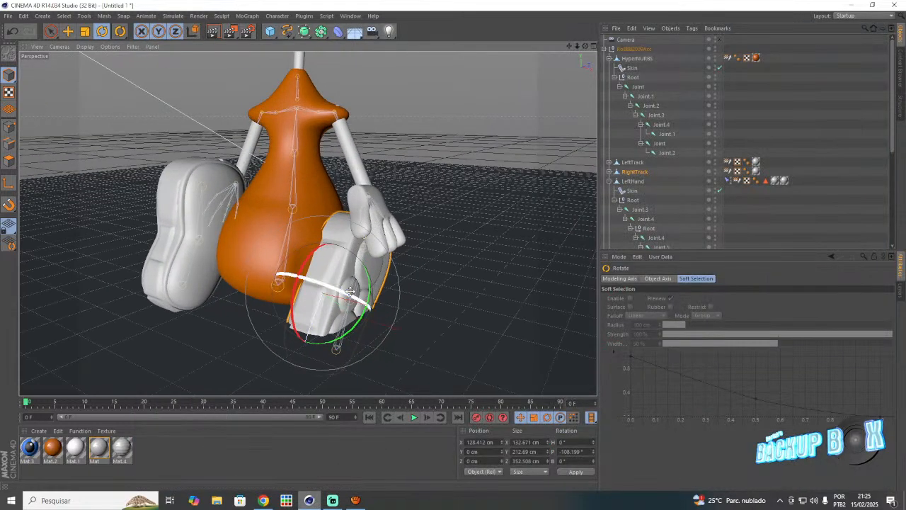
click(67, 30)
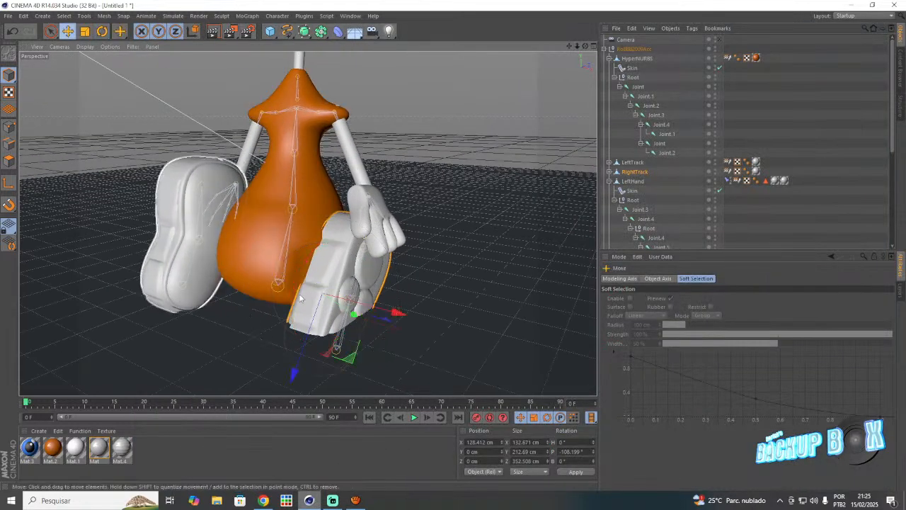
drag(366, 324, 331, 304)
- Bend RightTrack's Joint.1 to a pitch of about -26°
click(609, 171)
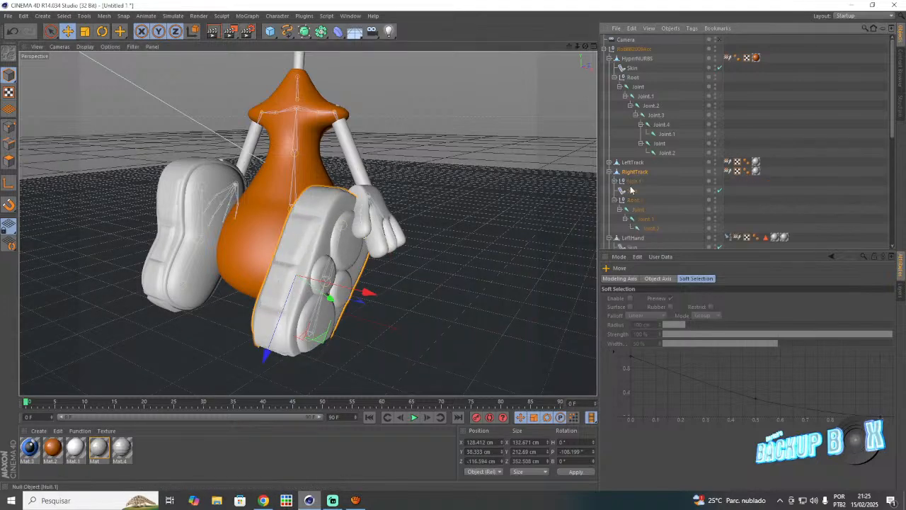
click(643, 219)
click(102, 30)
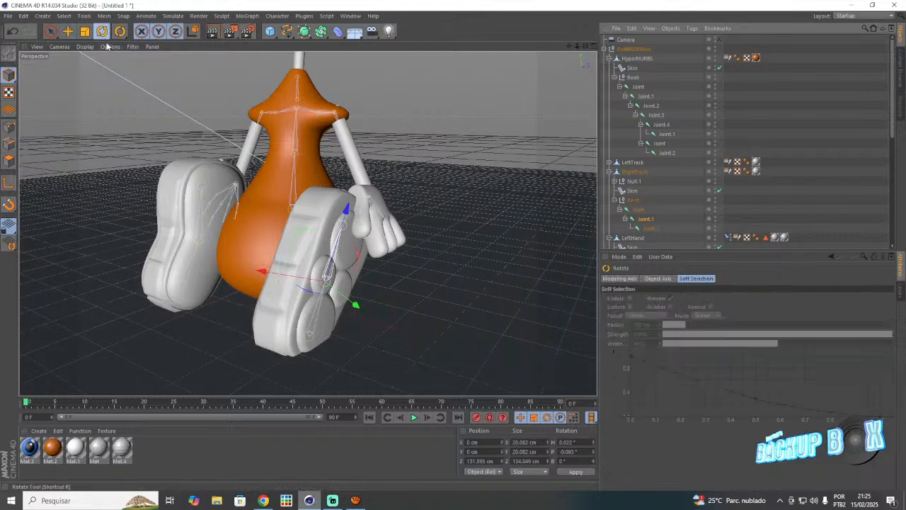
drag(309, 254, 294, 269)
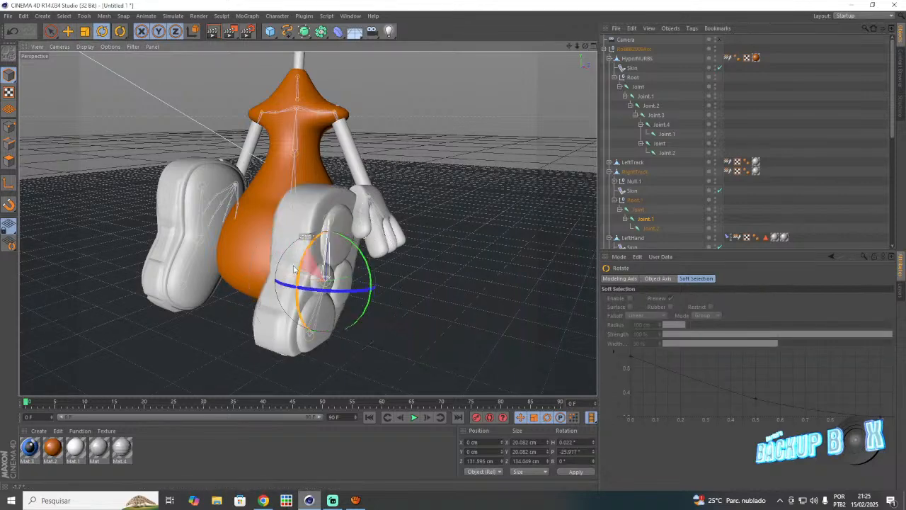
- Raise RightTrack to about Y 58 cm and Z -121 cm
click(311, 333)
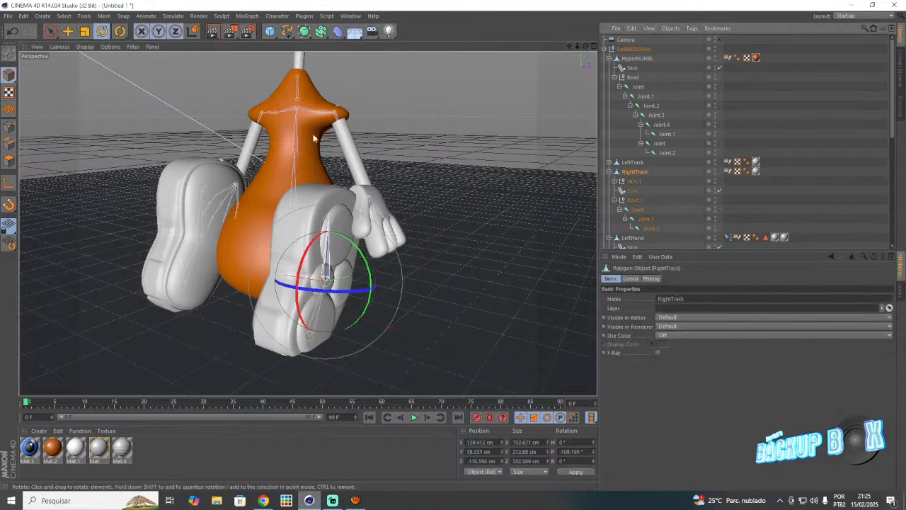
click(69, 33)
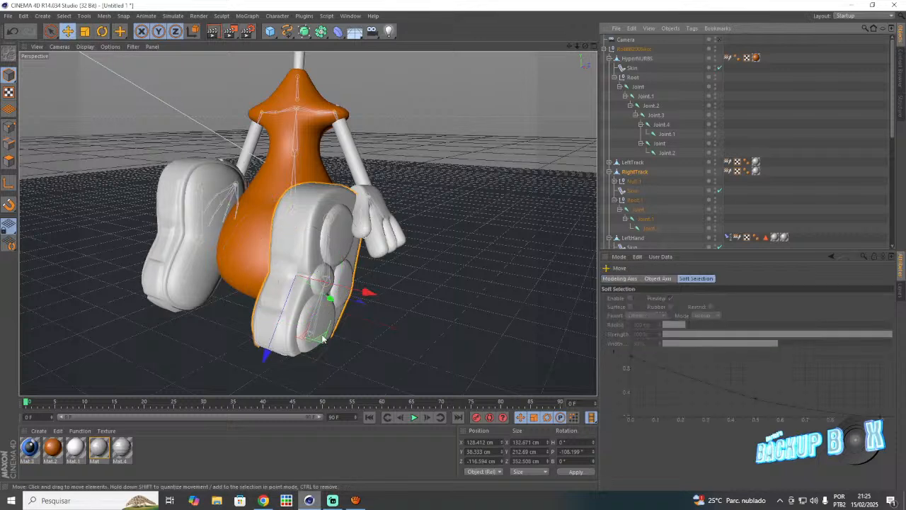
mouse_move(305, 338)
mouse_down()
mouse_move(306, 348)
mouse_move(308, 326)
mouse_move(299, 332)
mouse_up()
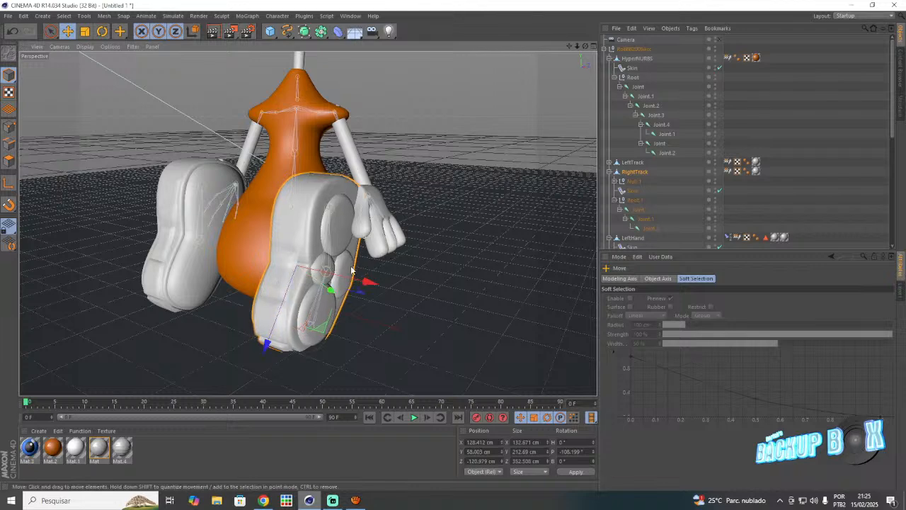
click(453, 101)
- Rotate LeftTrack so it tilts outward from the body, with a pitch of about -119° and a bank of about 52.5°
drag(586, 46, 585, 48)
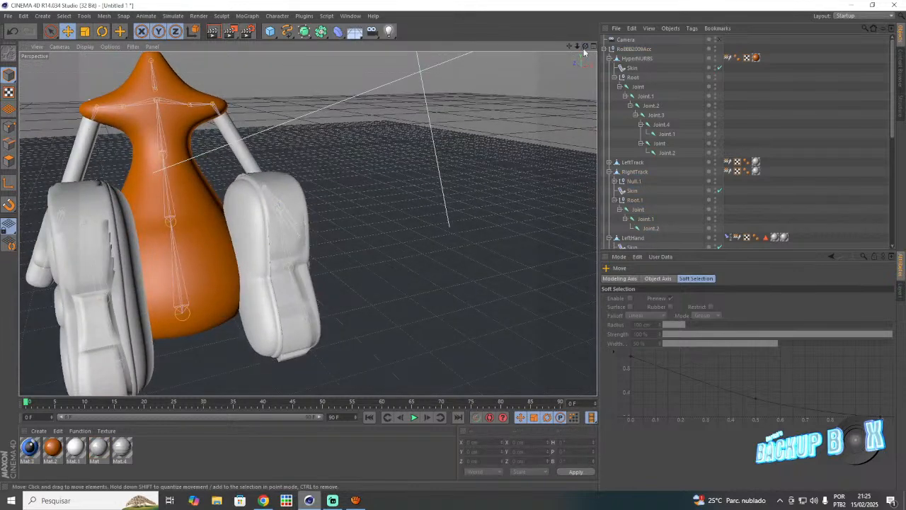
click(631, 162)
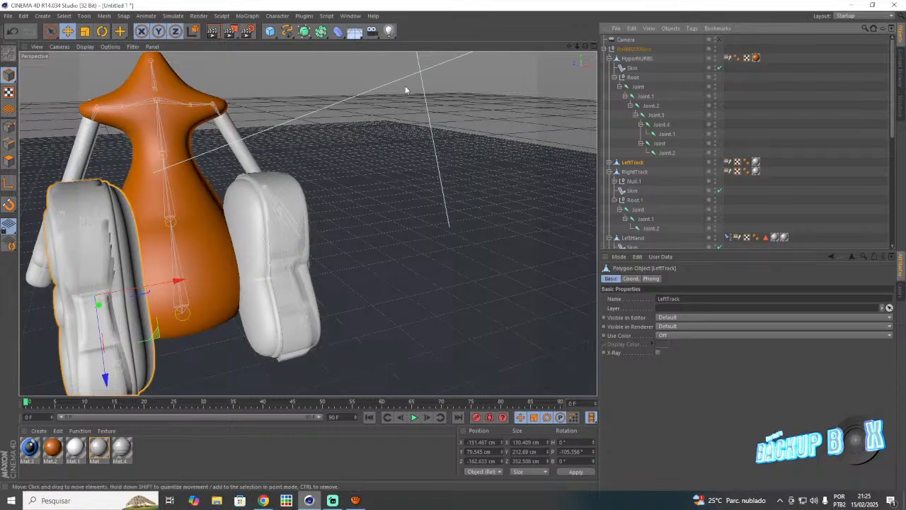
click(104, 33)
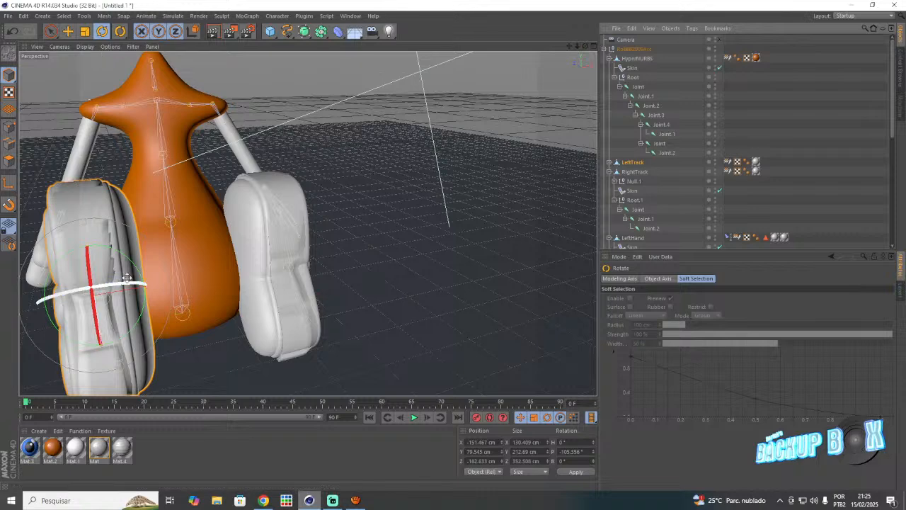
drag(124, 265, 116, 261)
- Tilt RightTrack outward to about H -45°, P -115°, B -42° and move it to about X 144, Y 74, Z -116 cm
click(634, 172)
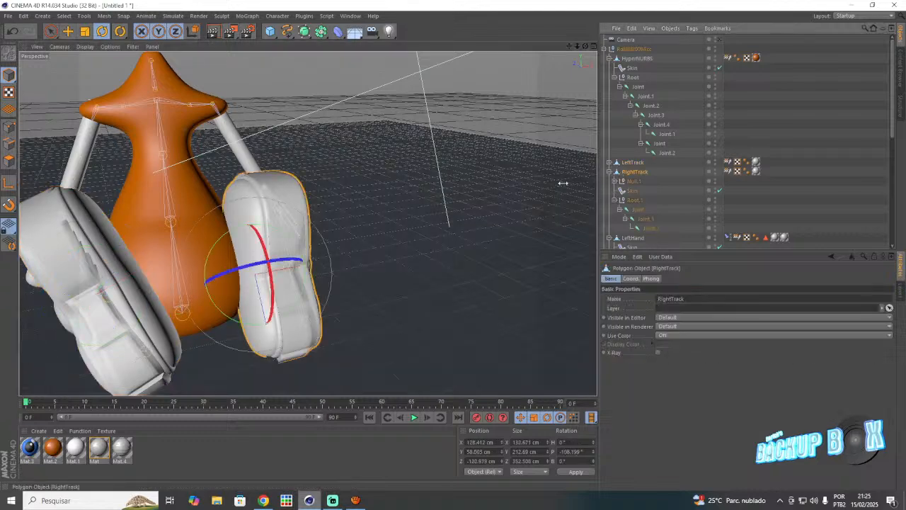
drag(276, 234, 289, 243)
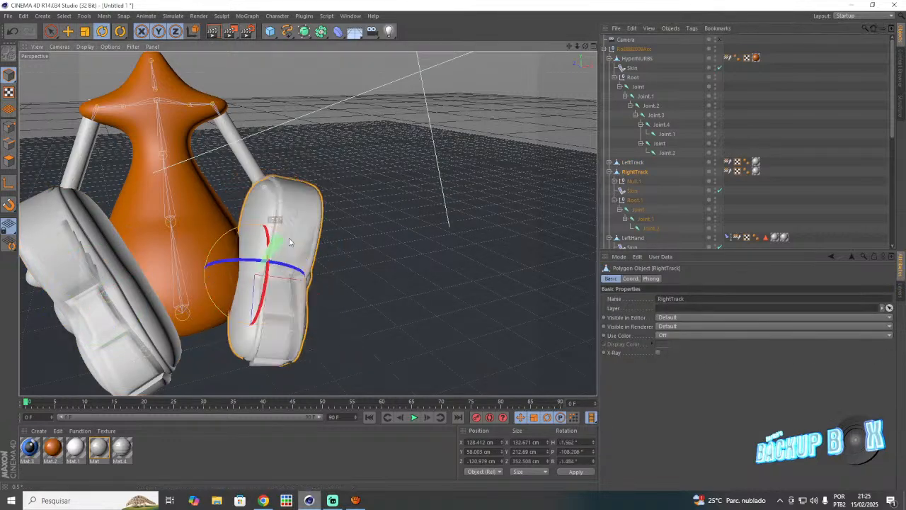
key(e)
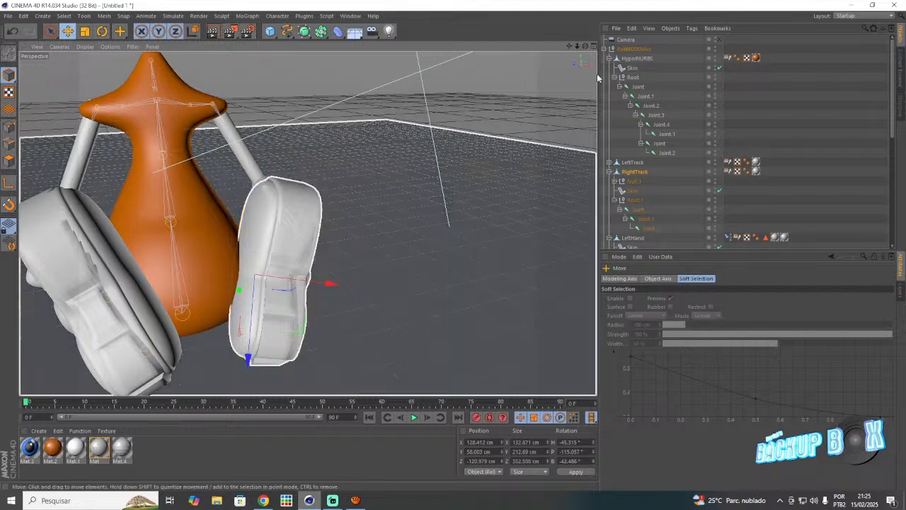
drag(585, 47, 586, 49)
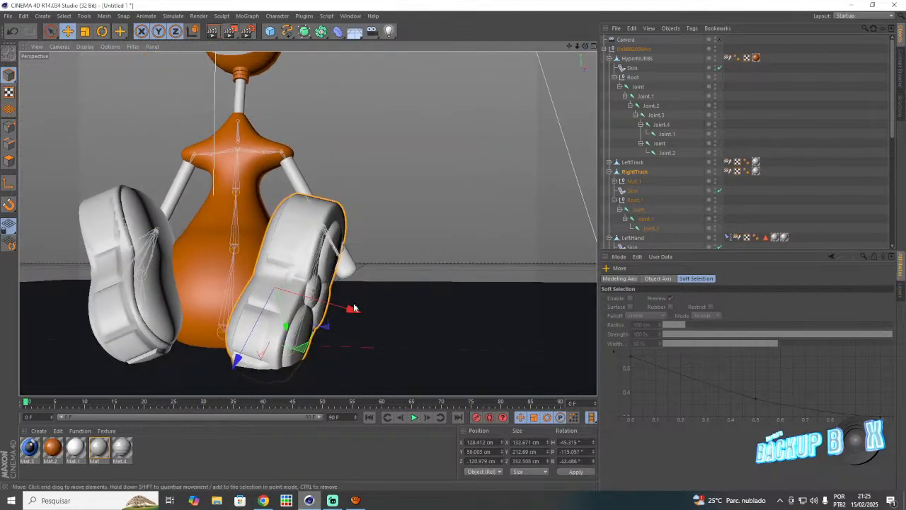
drag(301, 352, 310, 345)
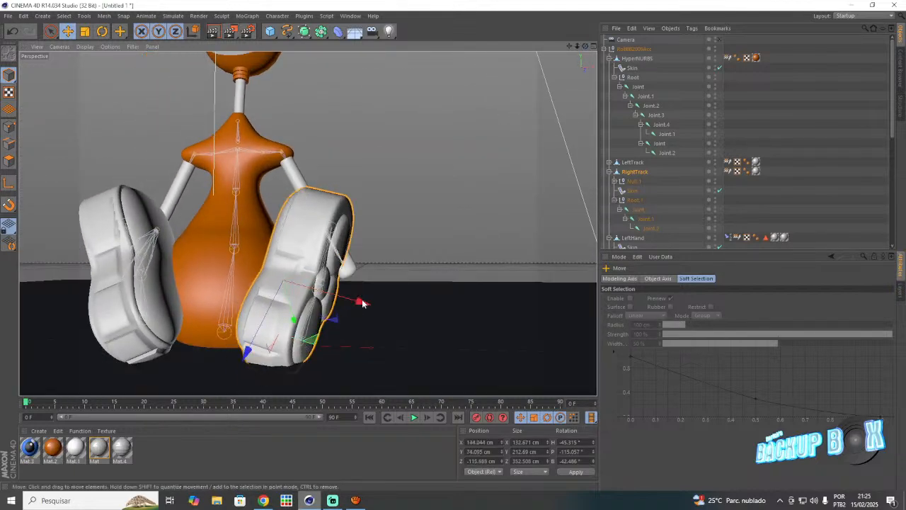
- Move LeftTrack slightly outward and up, away from the robot's body
click(626, 163)
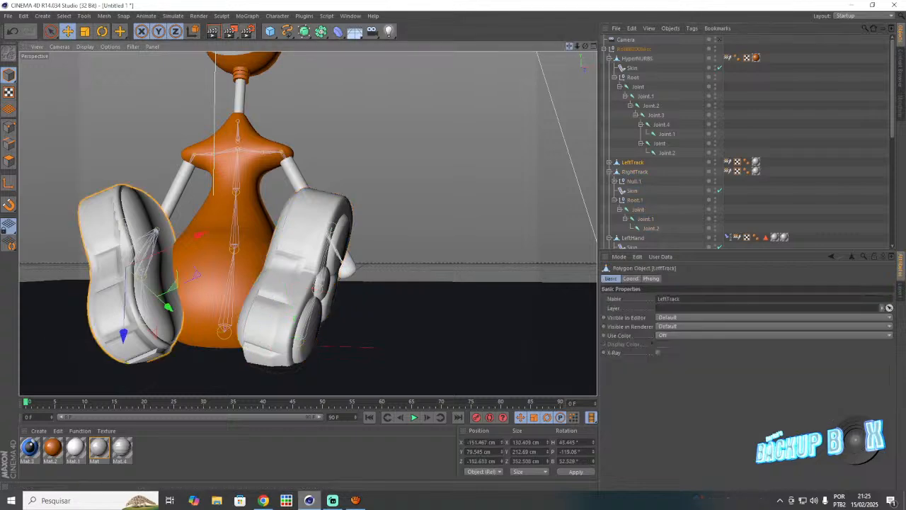
drag(570, 46, 594, 48)
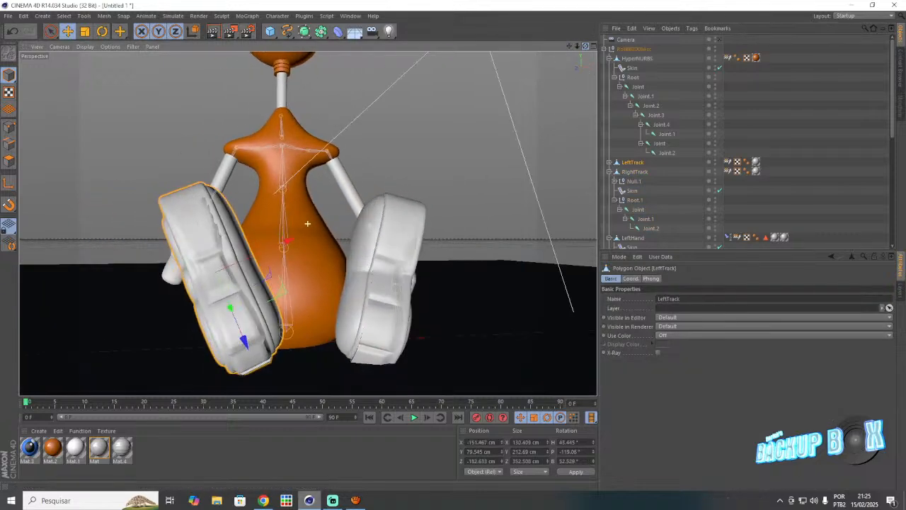
drag(288, 293, 272, 286)
click(453, 145)
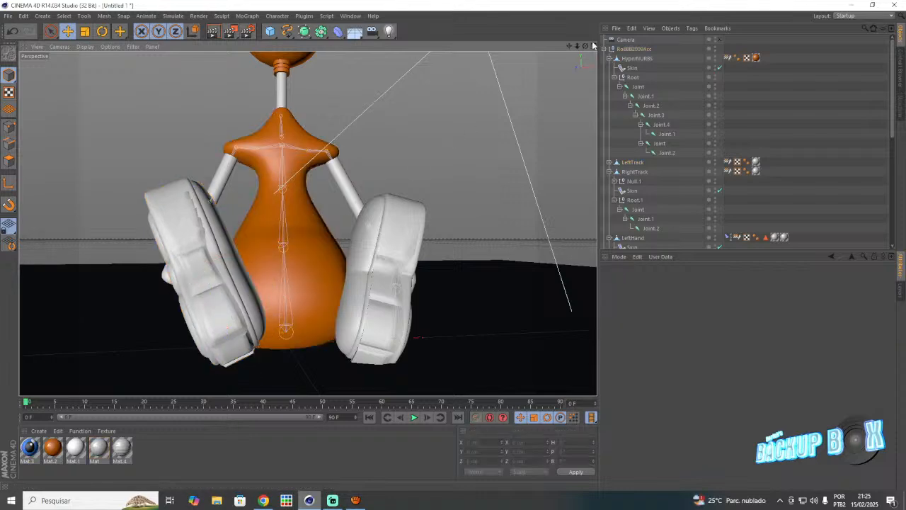
drag(585, 46, 520, 67)
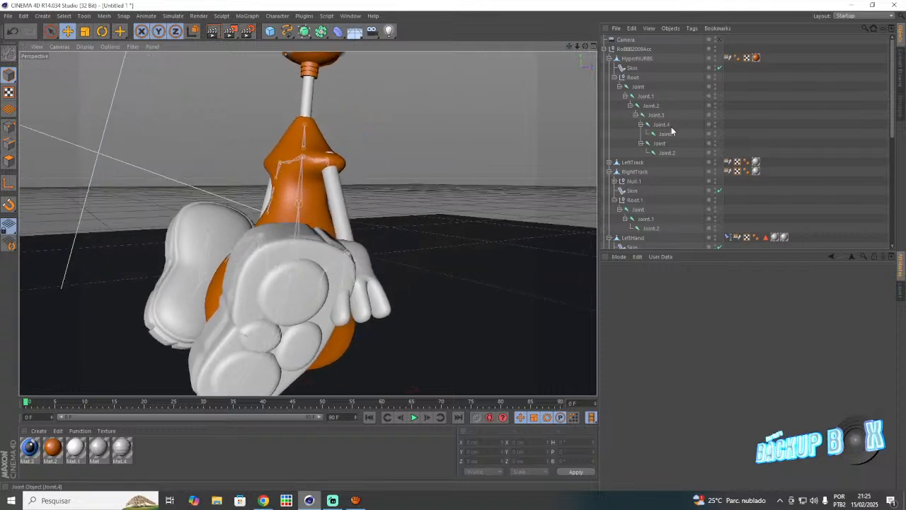
- Rotate the body's two shoulder joints so both arms swing outward, banking the shoulder joint named Joint to about 119°
click(658, 125)
key(r)
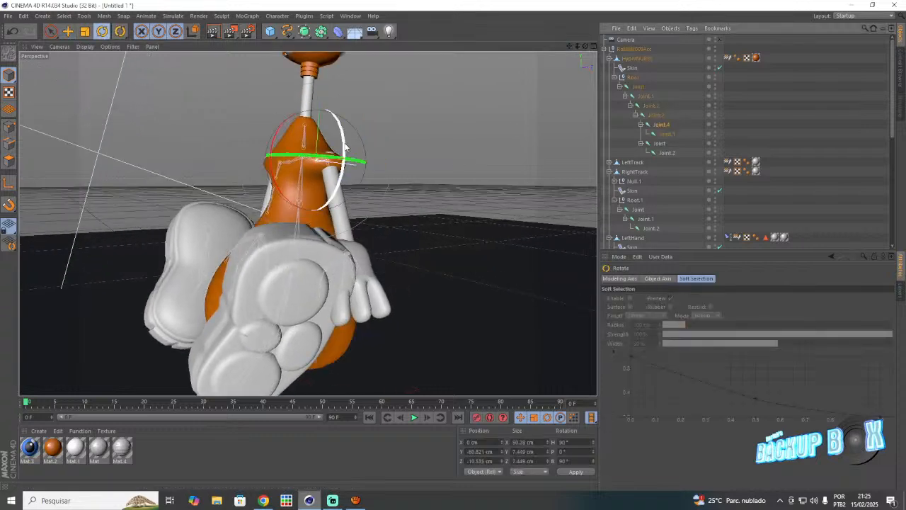
drag(344, 163, 357, 122)
click(655, 144)
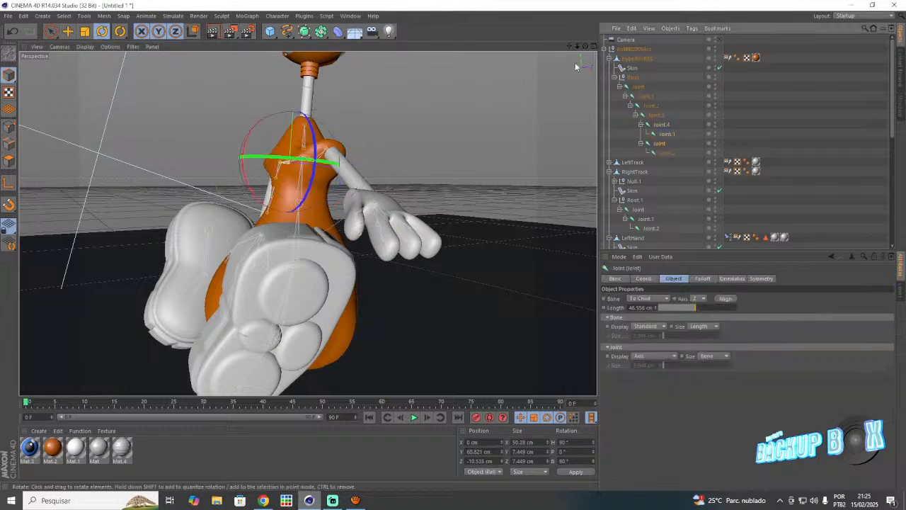
drag(585, 47, 630, 76)
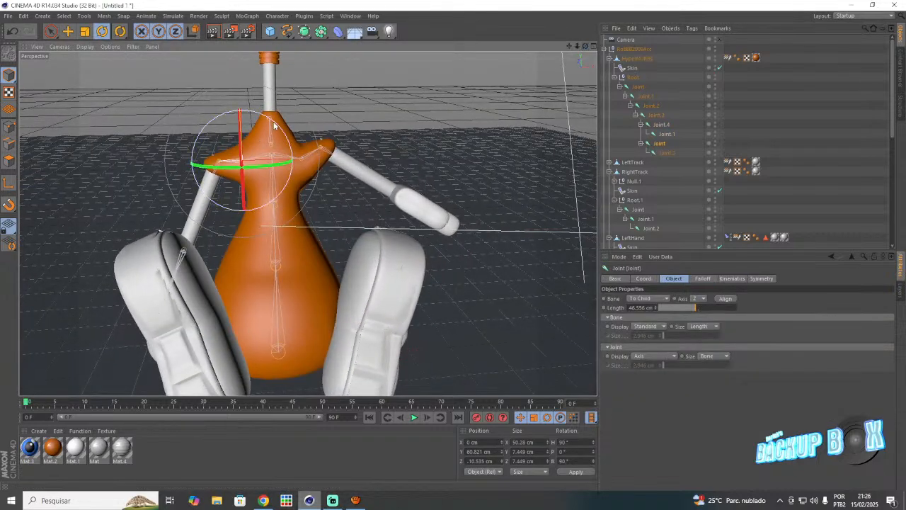
drag(274, 123, 301, 144)
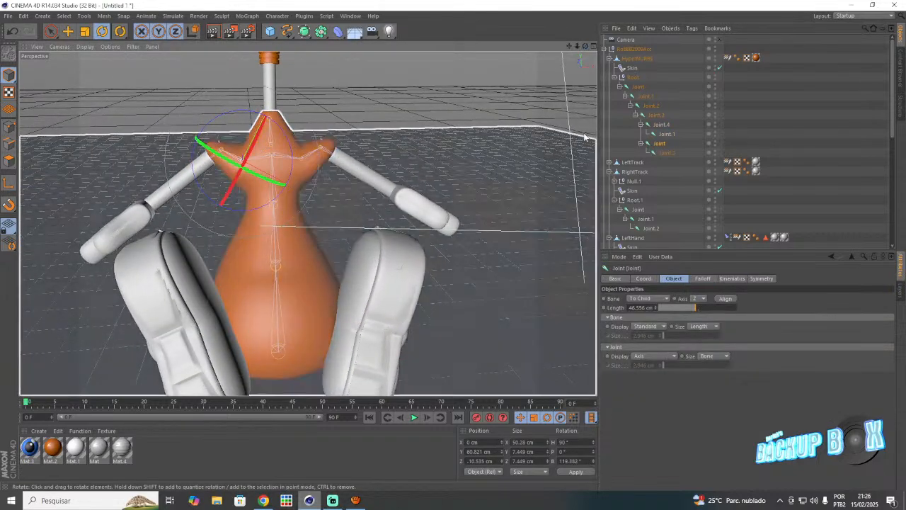
- Rotate RightHand's Joint.3 to a pitch of about -72° so that arm lowers slightly
scroll(642, 156, down, 4)
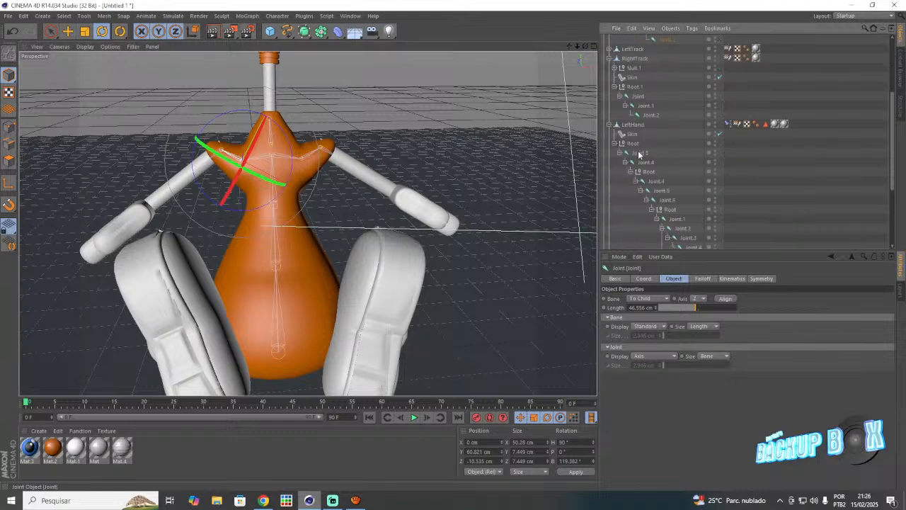
click(639, 152)
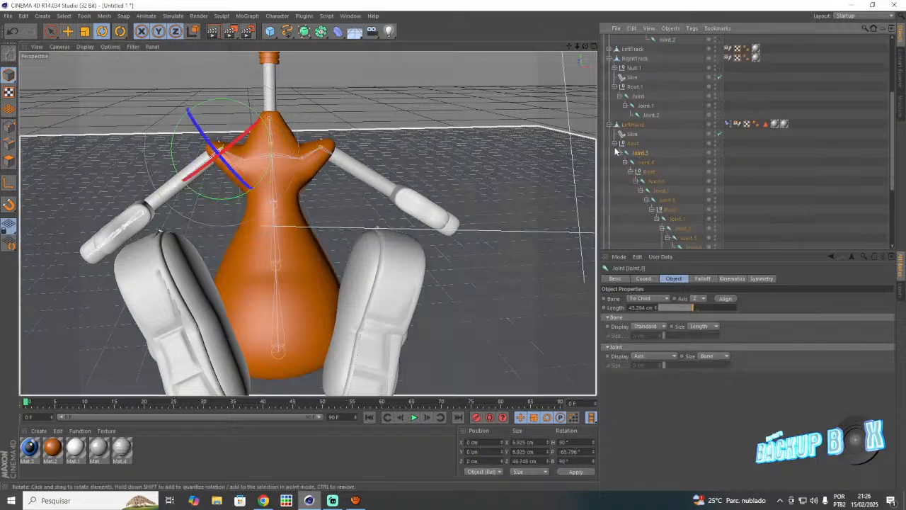
scroll(618, 142, down, 4)
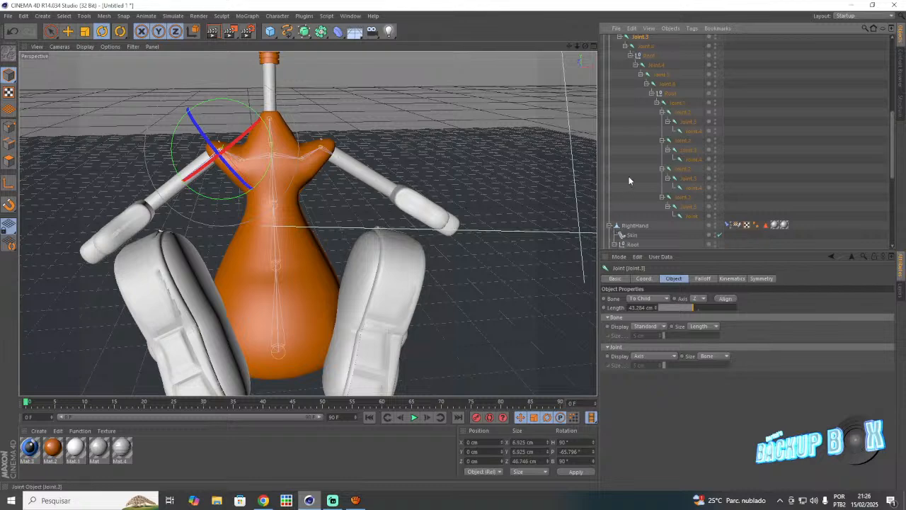
scroll(628, 178, down, 4)
click(639, 143)
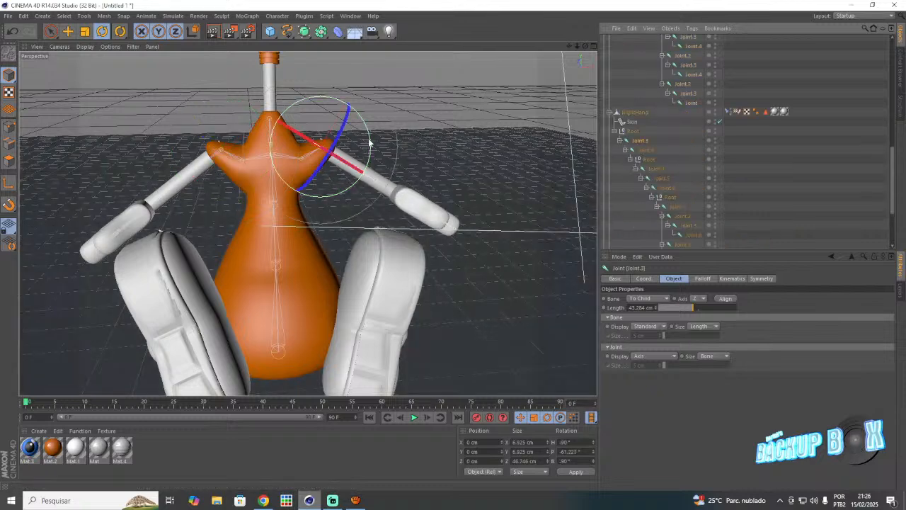
drag(366, 136, 389, 177)
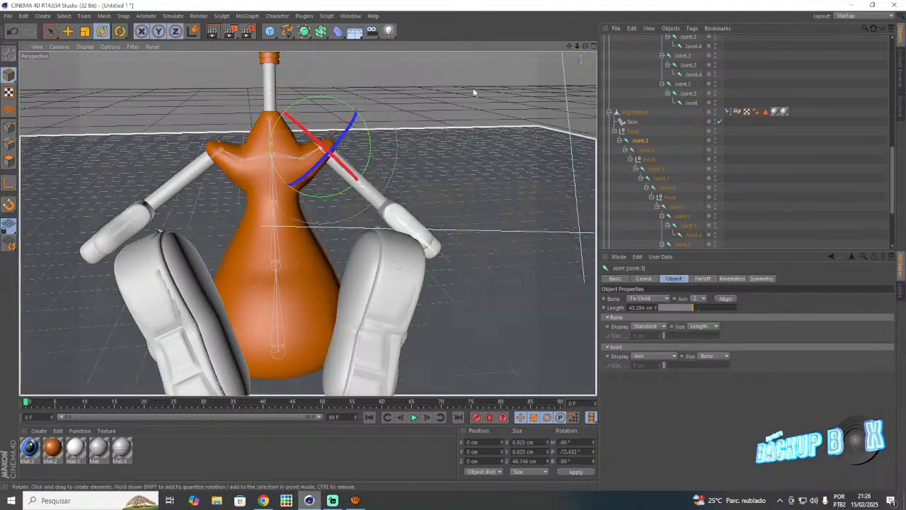
- Swing RightHand's Joint.3 down beside the body and lengthen the arm by moving Joint.4 to about Y -116 cm
drag(583, 46, 538, 52)
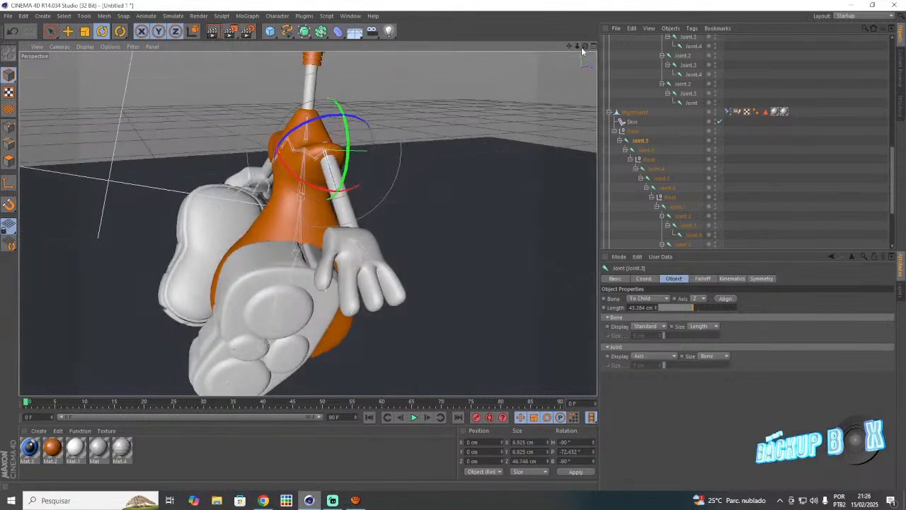
drag(325, 191, 410, 319)
click(68, 32)
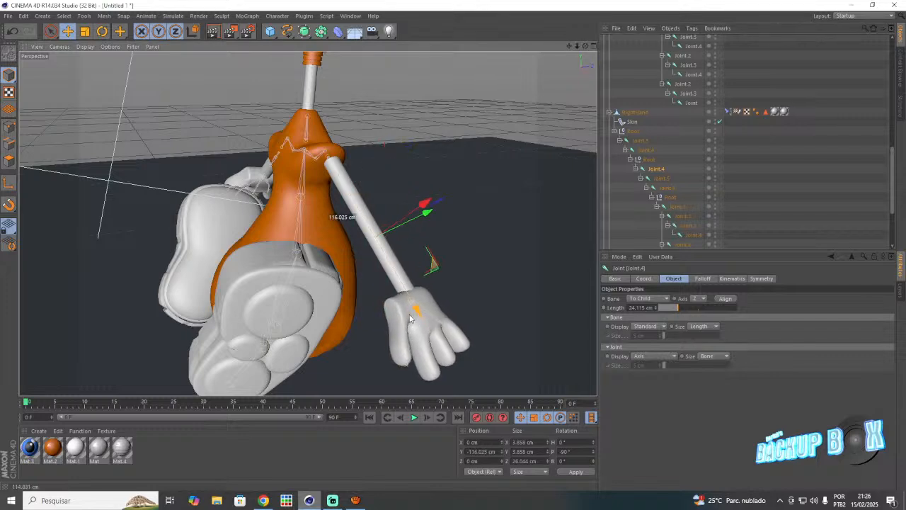
click(643, 140)
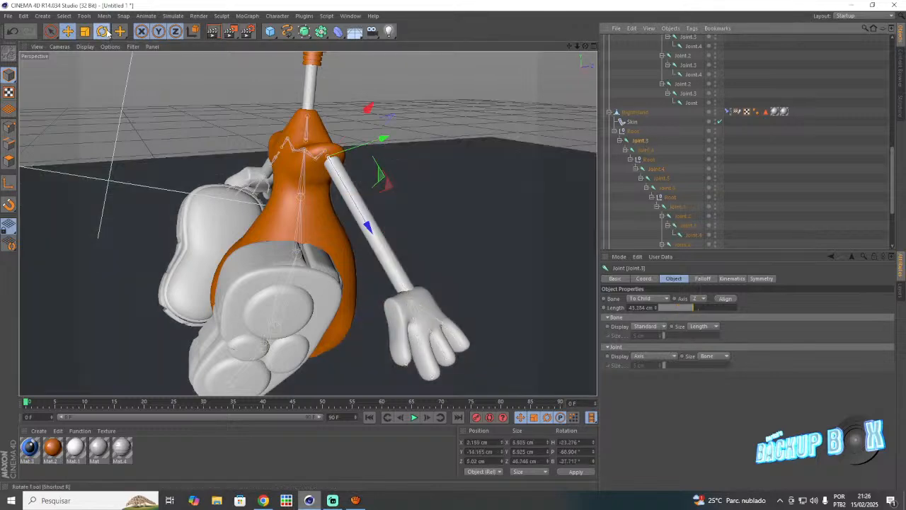
click(102, 31)
drag(362, 166, 481, 194)
- Move RightHand's Joint.4 along the arm to about Y -215 cm so the hand reaches toward the floor
click(637, 171)
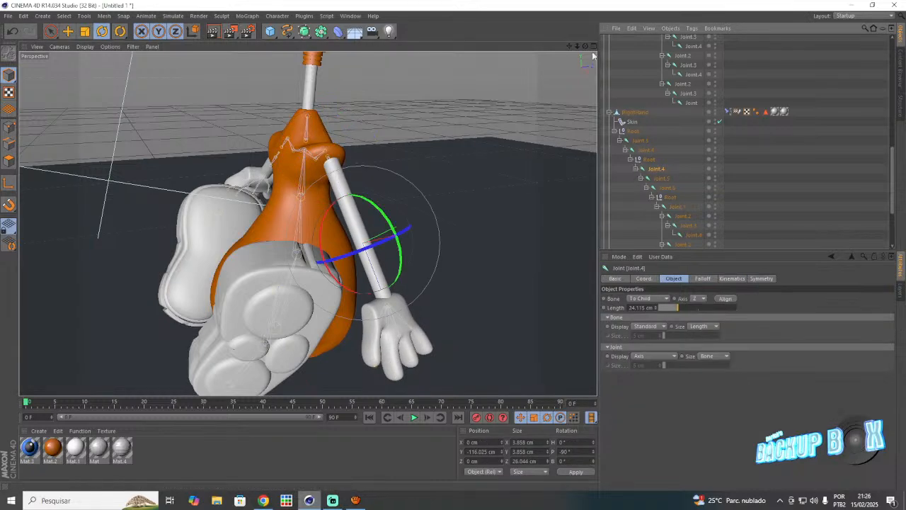
drag(586, 47, 586, 50)
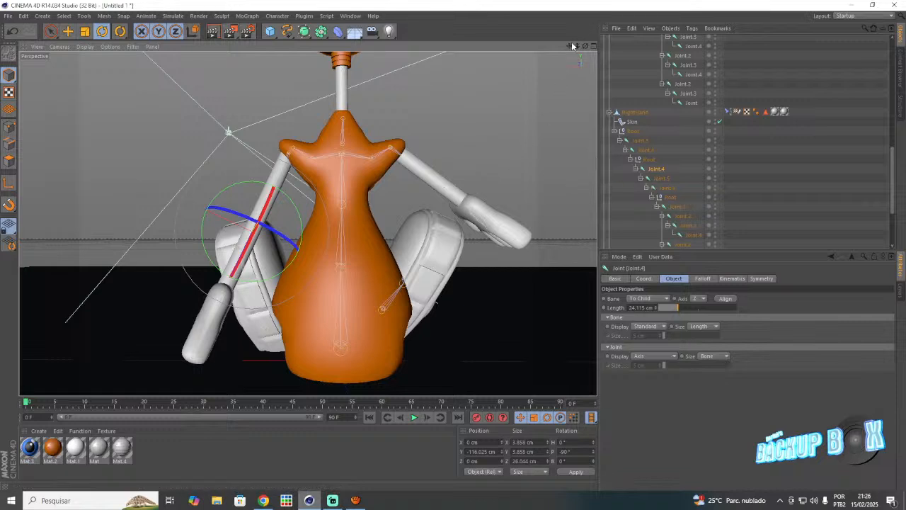
drag(572, 45, 568, 48)
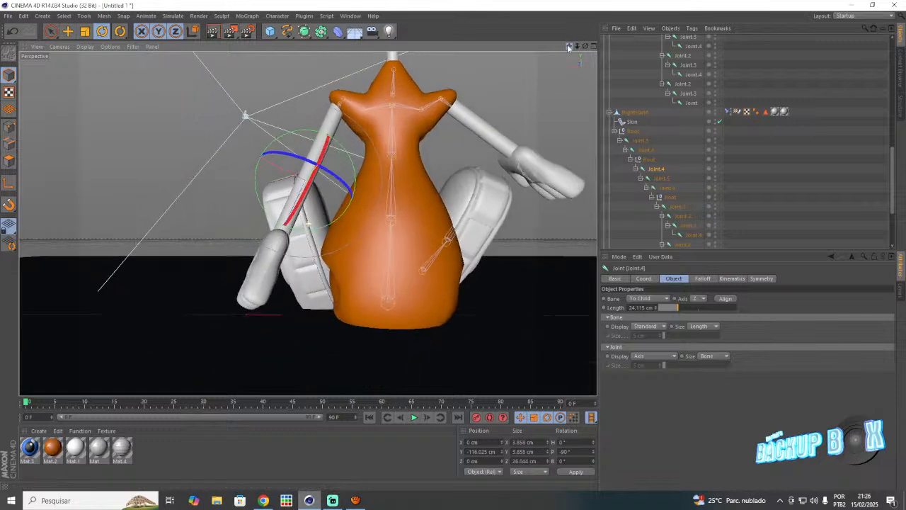
click(70, 32)
drag(277, 251, 262, 301)
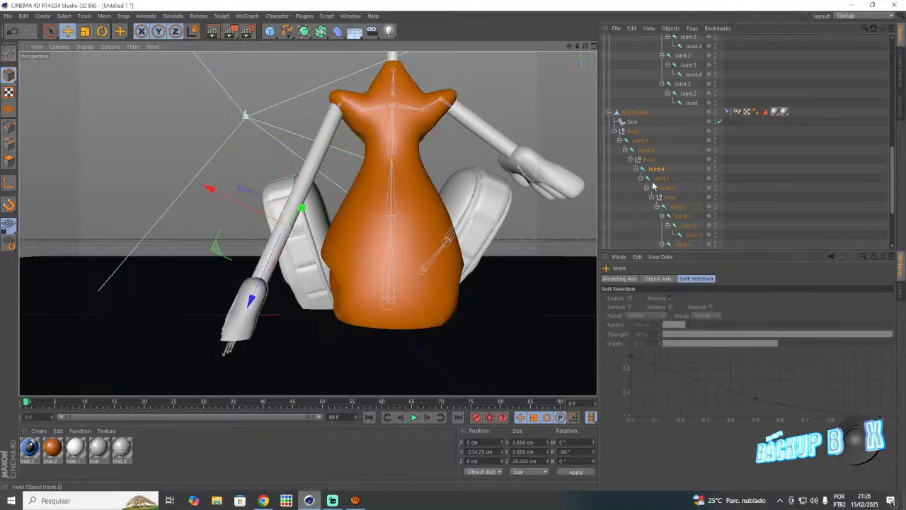
- Rotate RightHand's Joint.5 to a heading of about -10.8° to bend the forearm outward
click(655, 180)
click(101, 32)
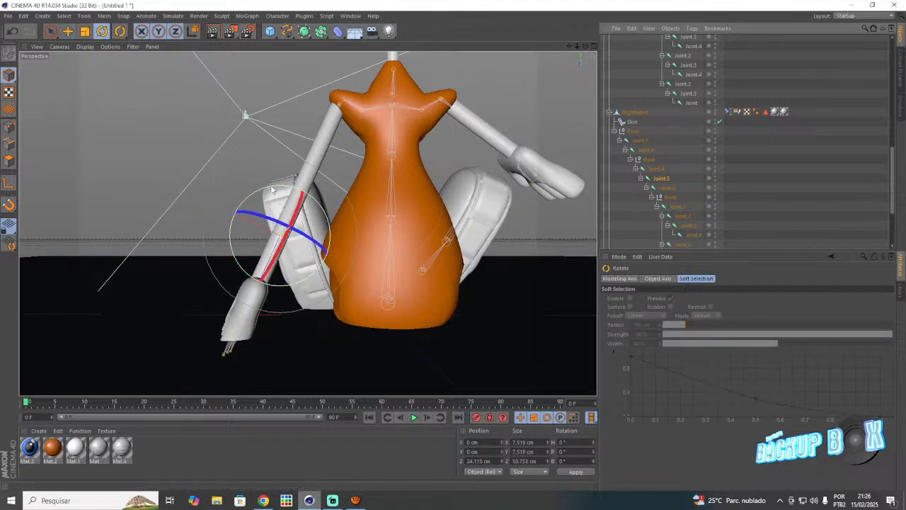
drag(269, 174, 281, 199)
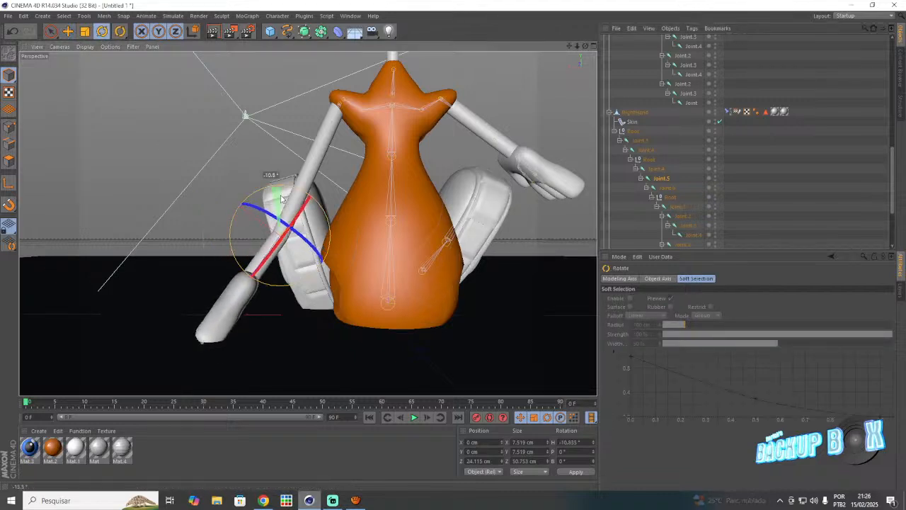
click(561, 84)
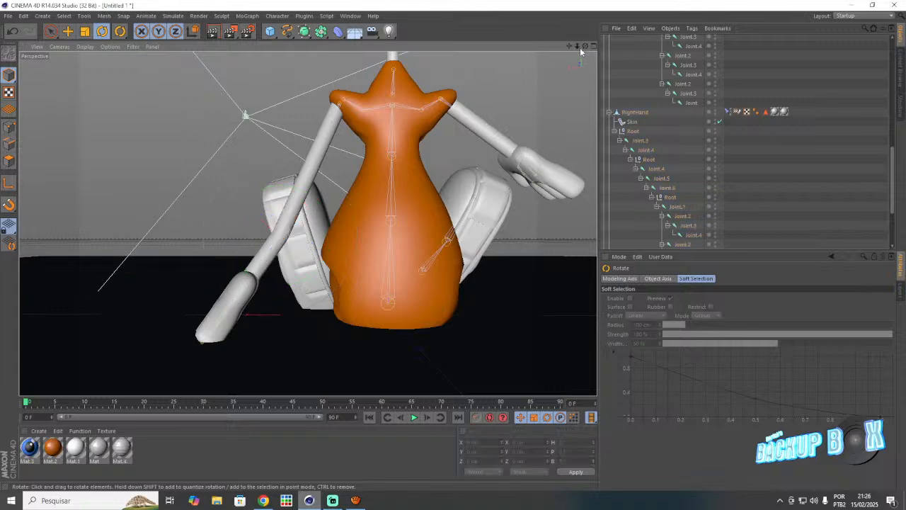
- Rotate LeftHand's Joint.3 to a pitch of about -92° and shift it to about Y -15 cm to lower the arm
drag(585, 46, 354, 92)
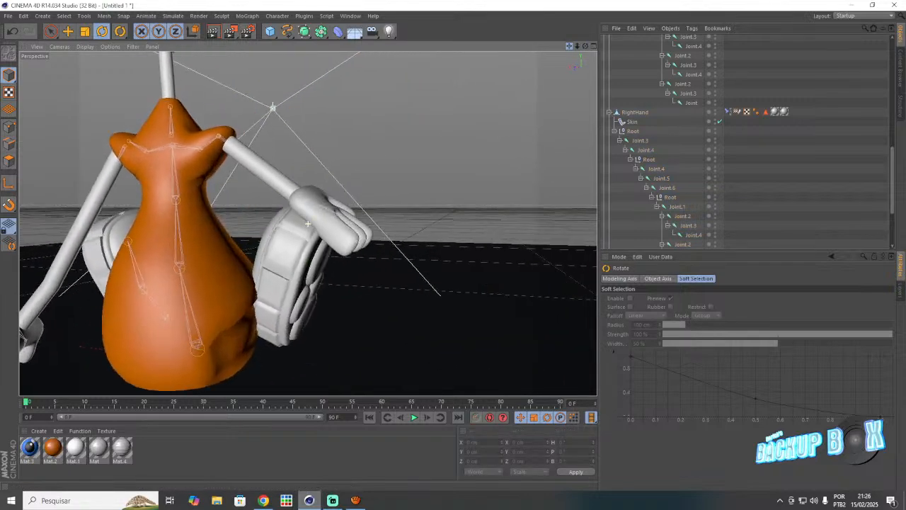
scroll(662, 112, up, 5)
click(640, 92)
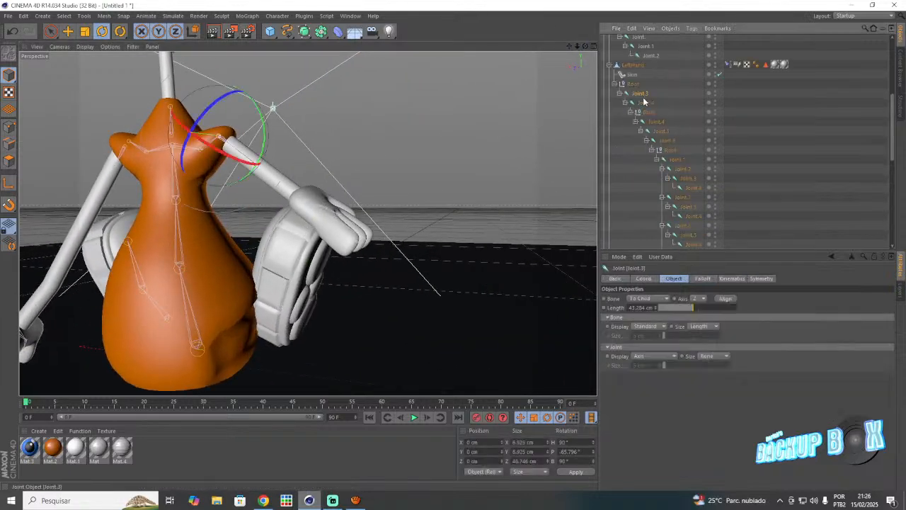
drag(264, 130, 254, 166)
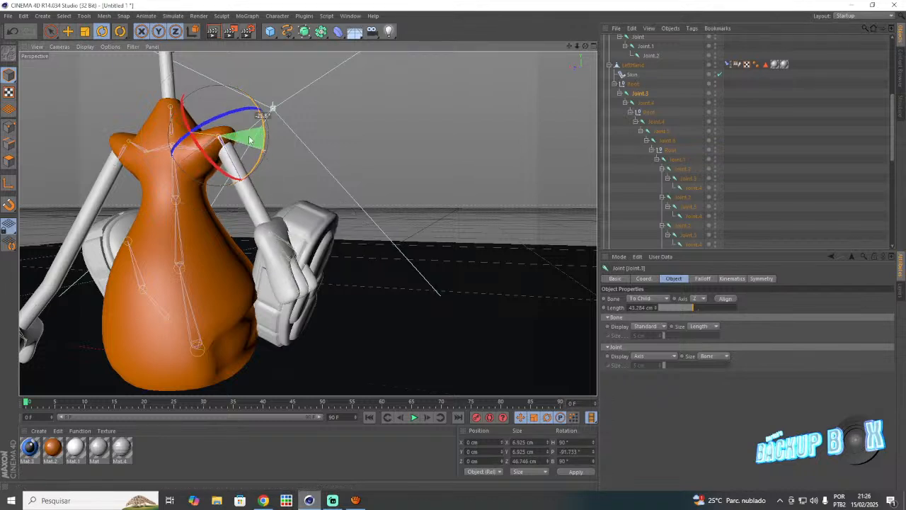
key(e)
drag(254, 207, 257, 218)
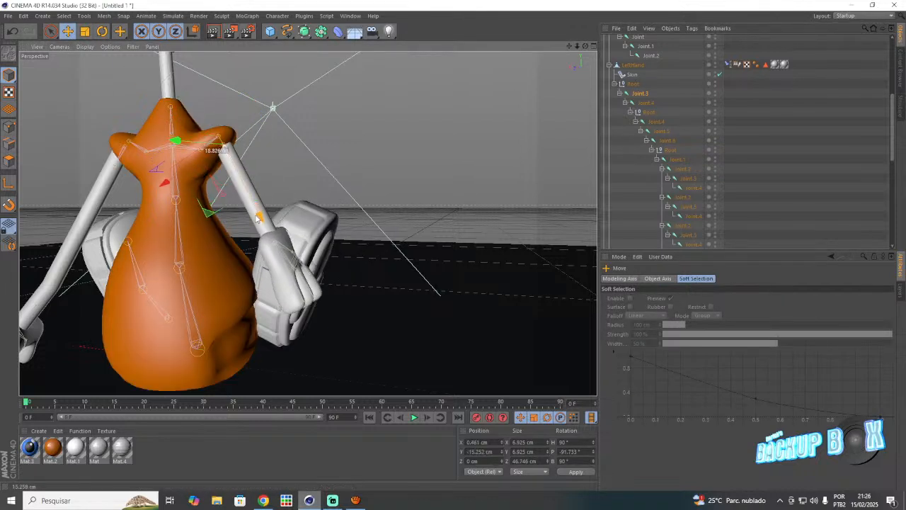
- Move LeftHand's Joint.4 to about Y -215 cm and rotate its Joint.5 to a heading of about 13° to bend the forearm outward
click(656, 122)
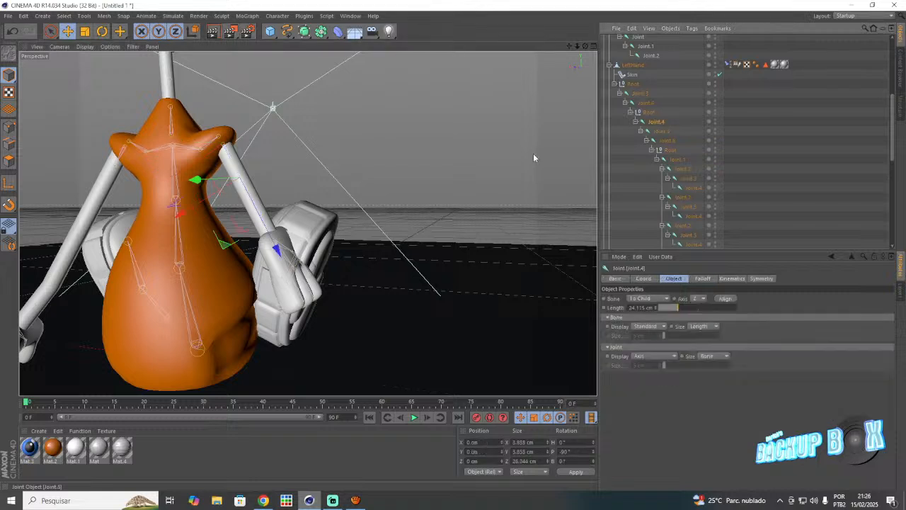
drag(275, 257, 309, 367)
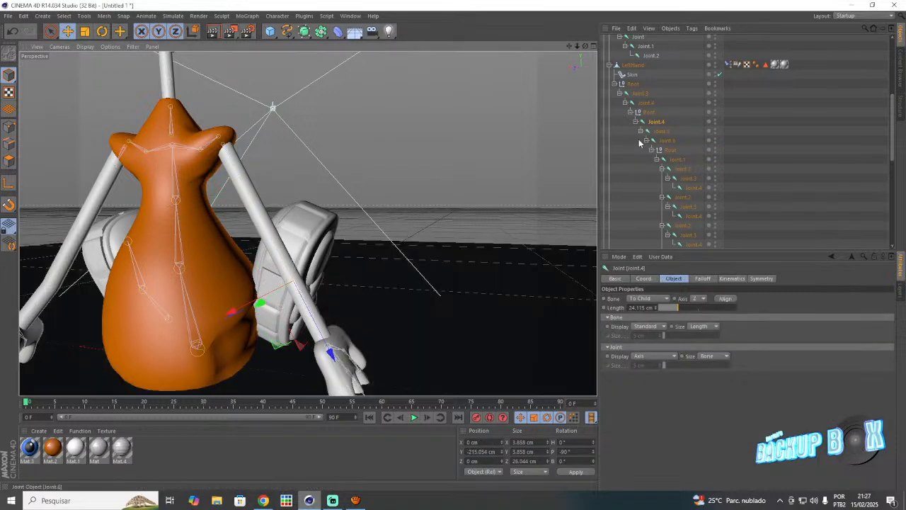
click(660, 131)
key(r)
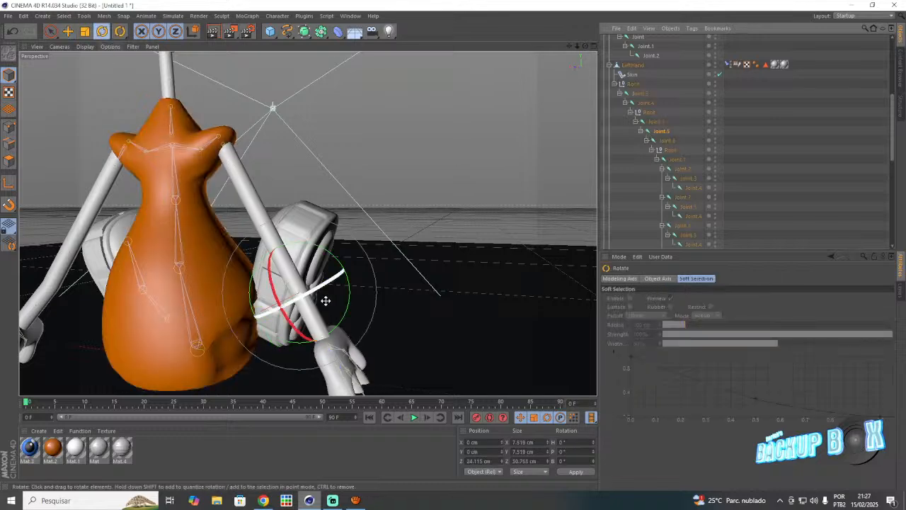
drag(345, 269, 330, 258)
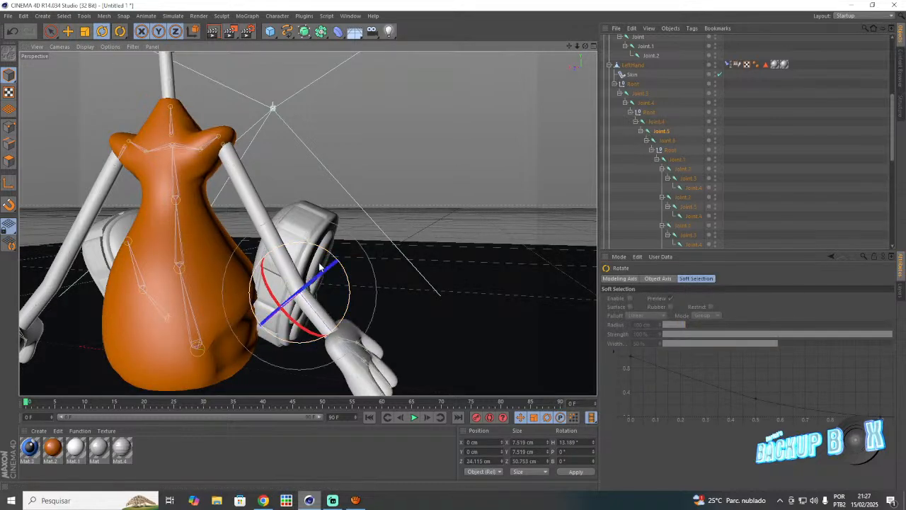
drag(569, 46, 569, 41)
click(542, 85)
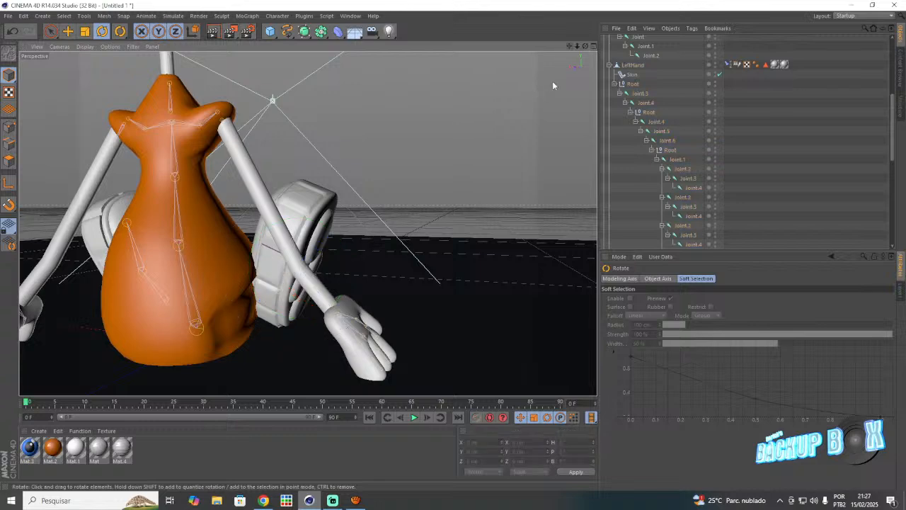
- Inspect the seated robot's pose from the front, check the live stream in Streamlabs Desktop, and return to Cinema 4D
drag(582, 45, 453, 54)
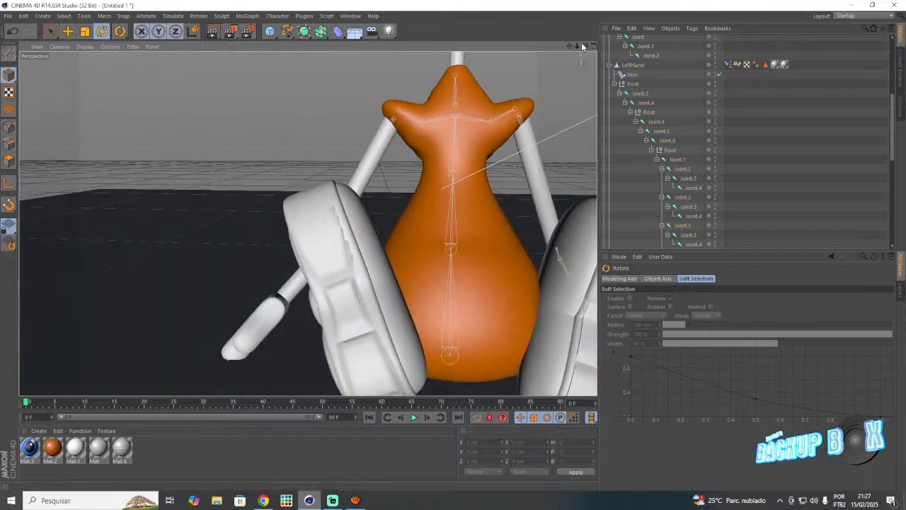
drag(582, 45, 461, 236)
click(332, 500)
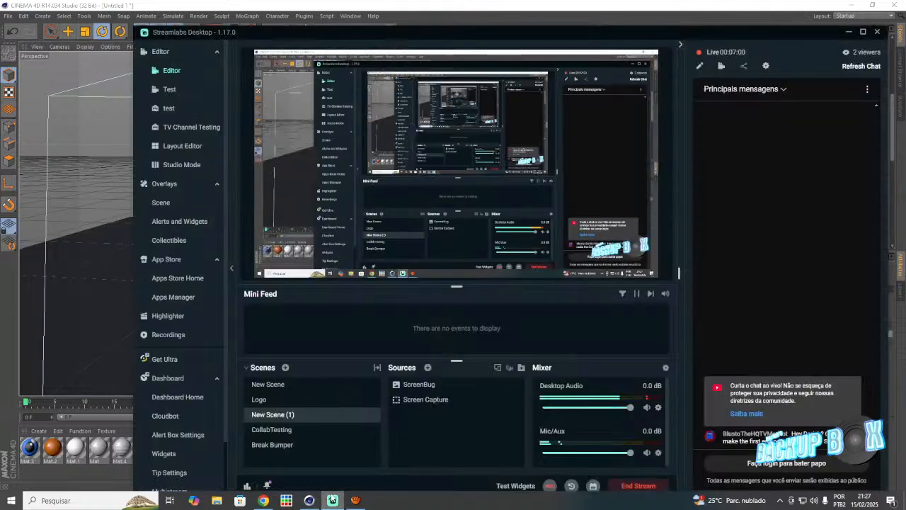
click(314, 499)
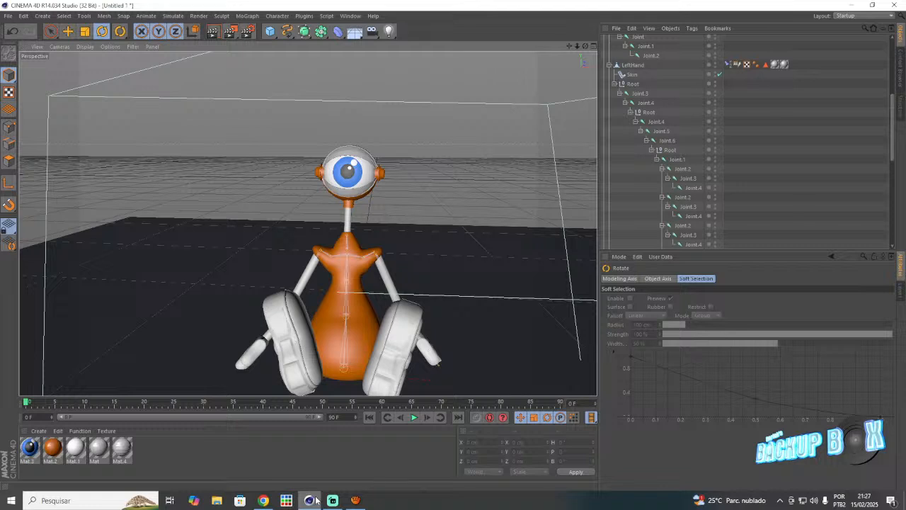
- Load another RoBBB2009Acc robot into the scene from the user object presets
scroll(610, 147, up, 5)
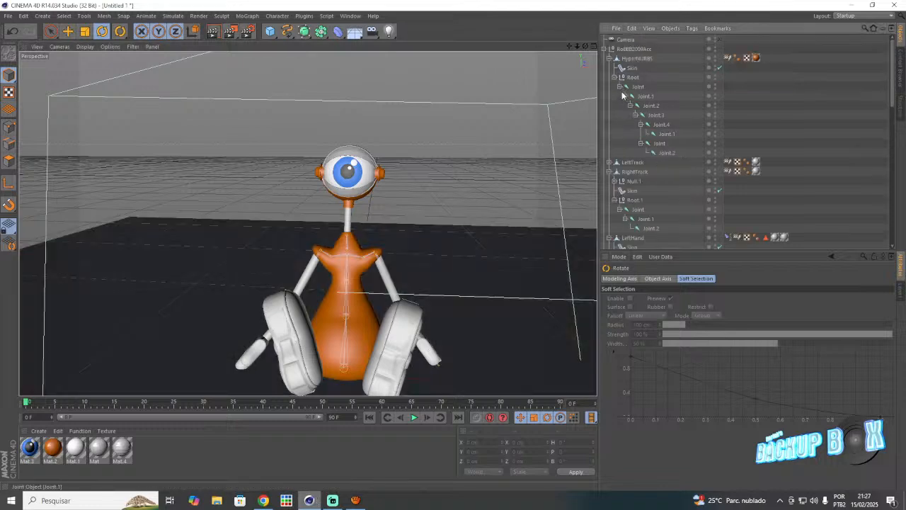
click(617, 28)
mouse_move(659, 64)
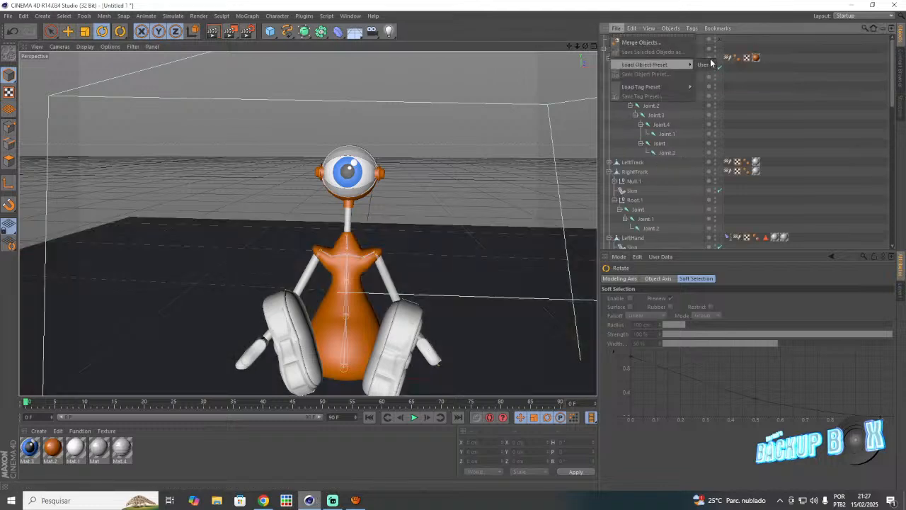
mouse_move(704, 64)
mouse_move(736, 64)
scroll(789, 468, down, 10)
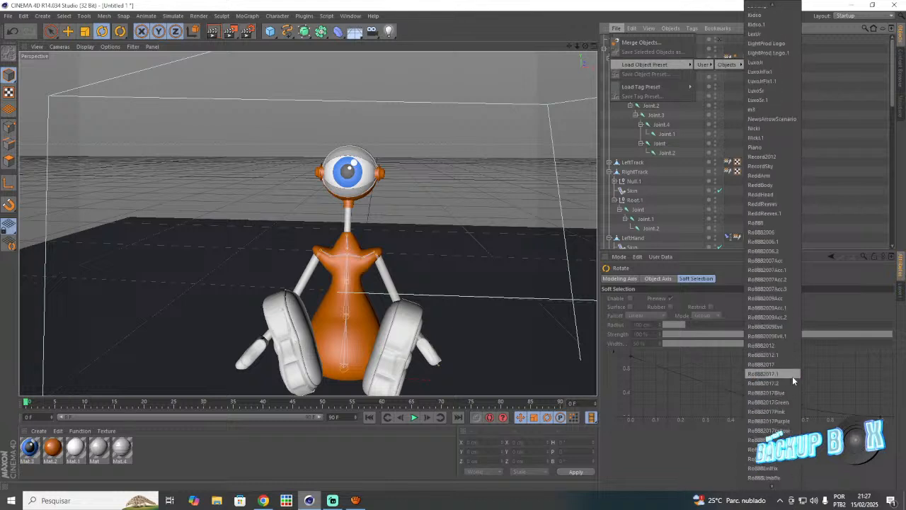
click(768, 298)
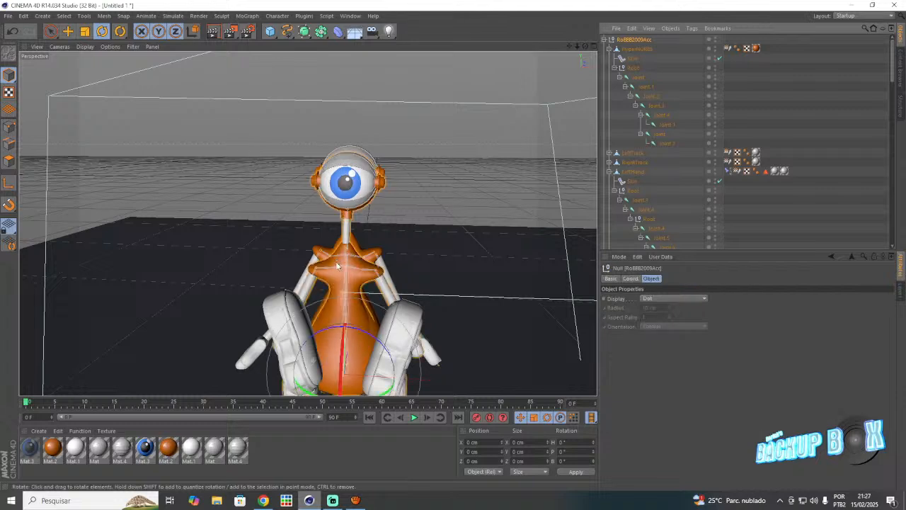
- Move the newly loaded robot beside the seated one, to about X -731 cm and Y 71 cm
click(67, 31)
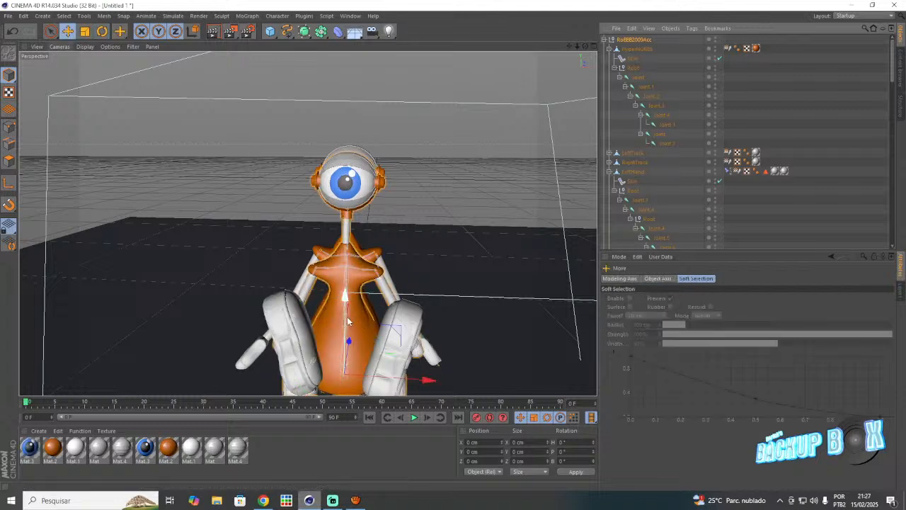
drag(350, 293, 350, 267)
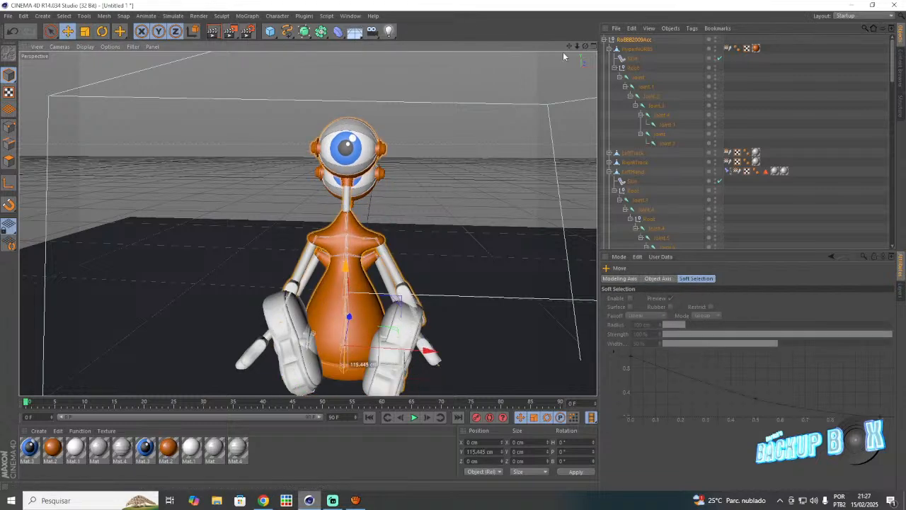
drag(569, 45, 308, 219)
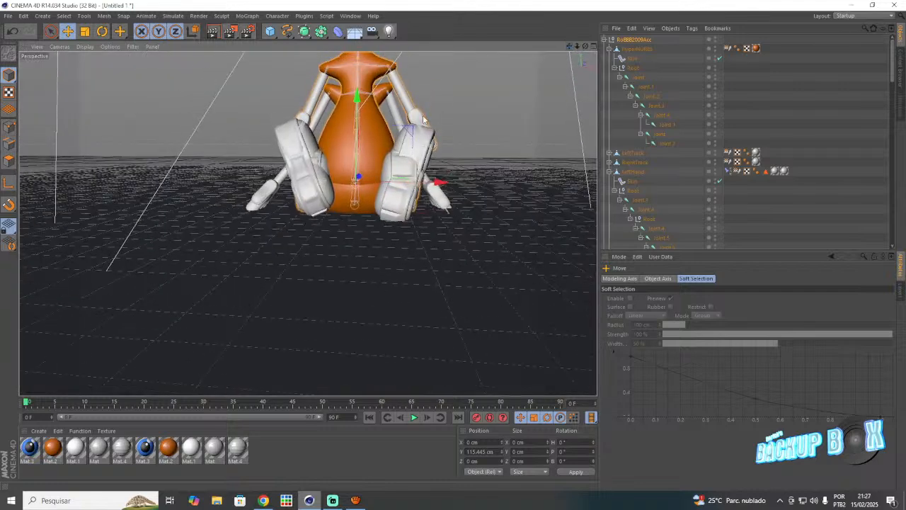
ctrl+drag(439, 182, 251, 180)
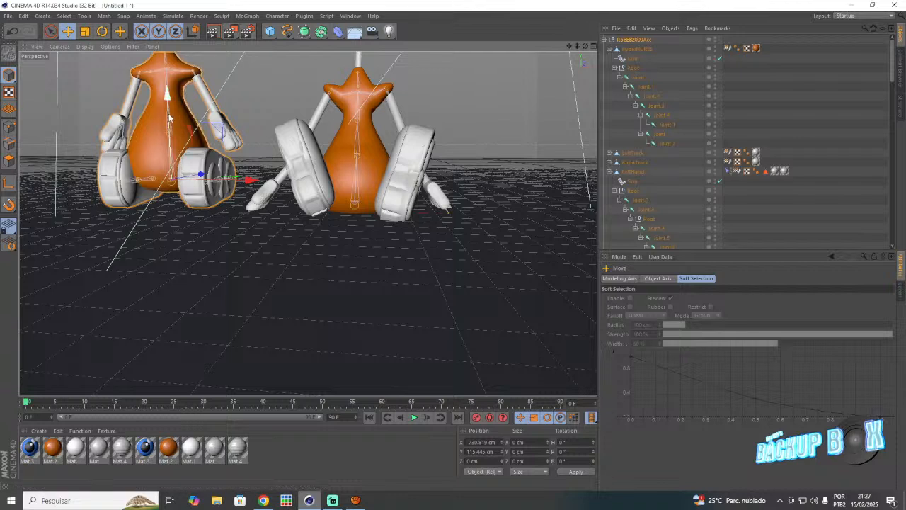
drag(168, 122, 193, 125)
- Rotate the new robot to a heading of about 83° so it faces the seated robot, and clear the selection
click(102, 31)
drag(205, 199, 298, 199)
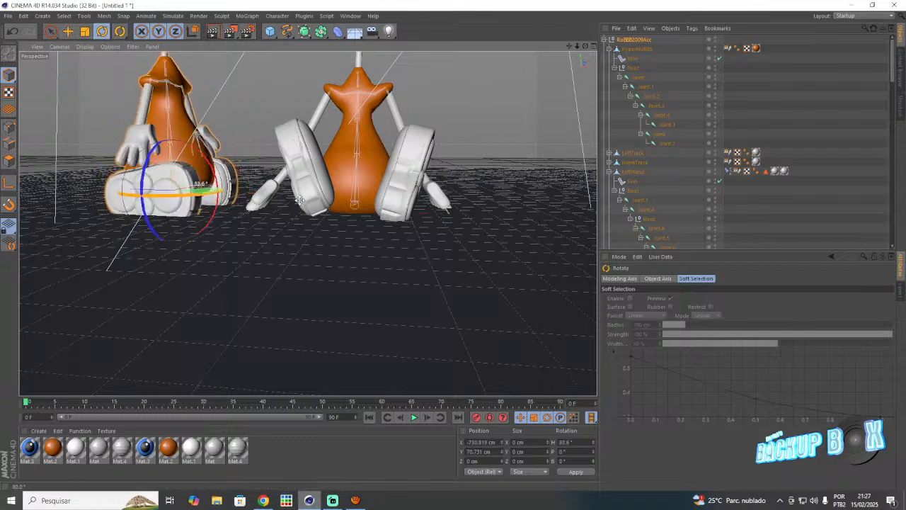
click(542, 67)
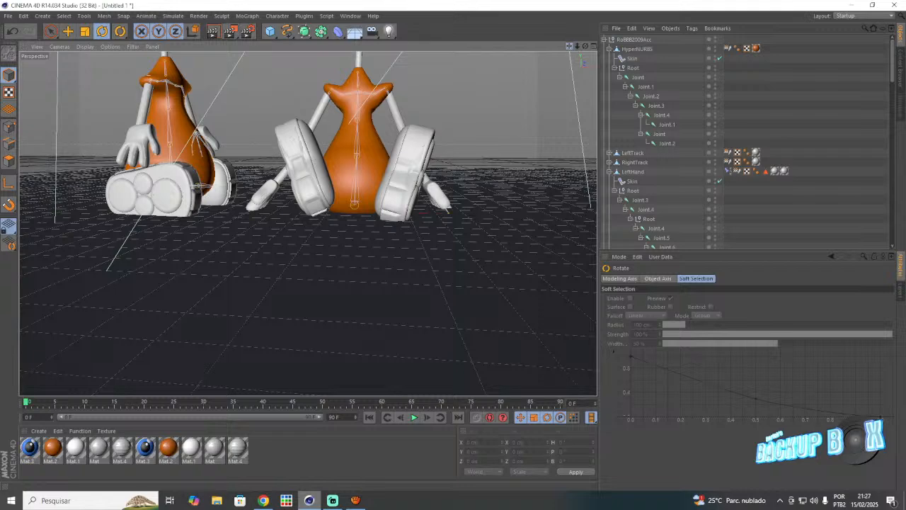
- Recolour the new robot's orange Mat.2 material to light blue with RGB values 0, 163, 213
click(53, 447)
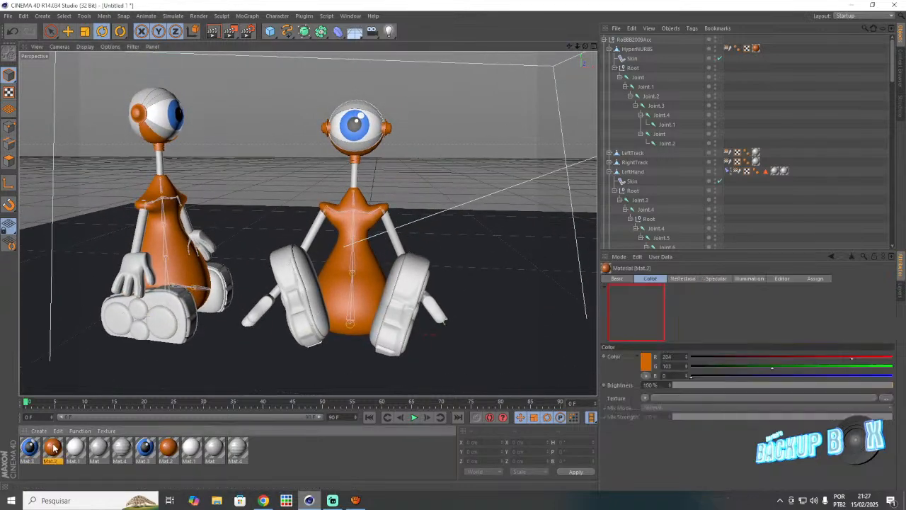
double_click(53, 447)
drag(387, 113, 294, 114)
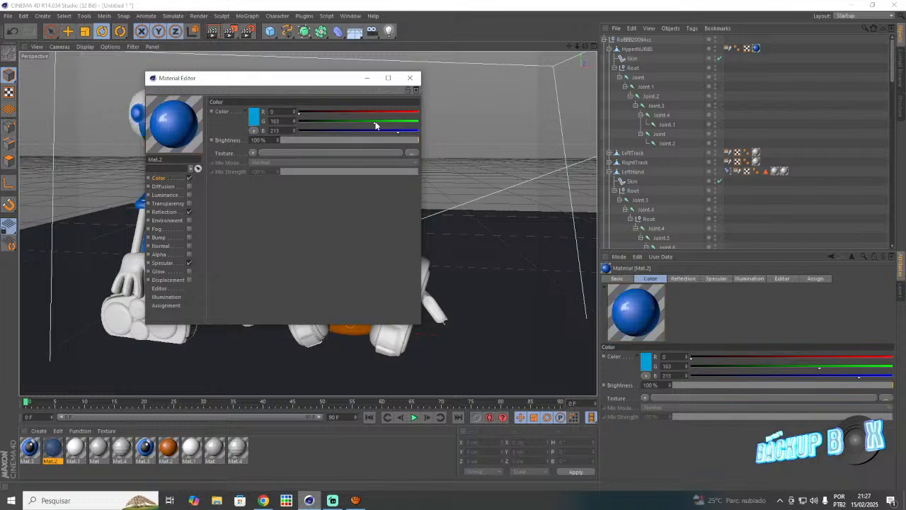
click(410, 78)
- Start saving the scene and create and open a folder named RoBBBShow in Objetos 3D
click(7, 16)
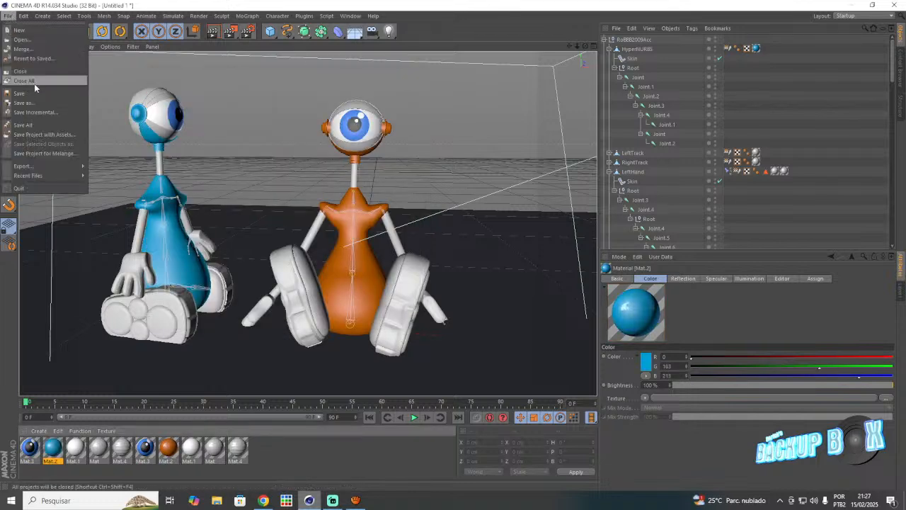
click(40, 90)
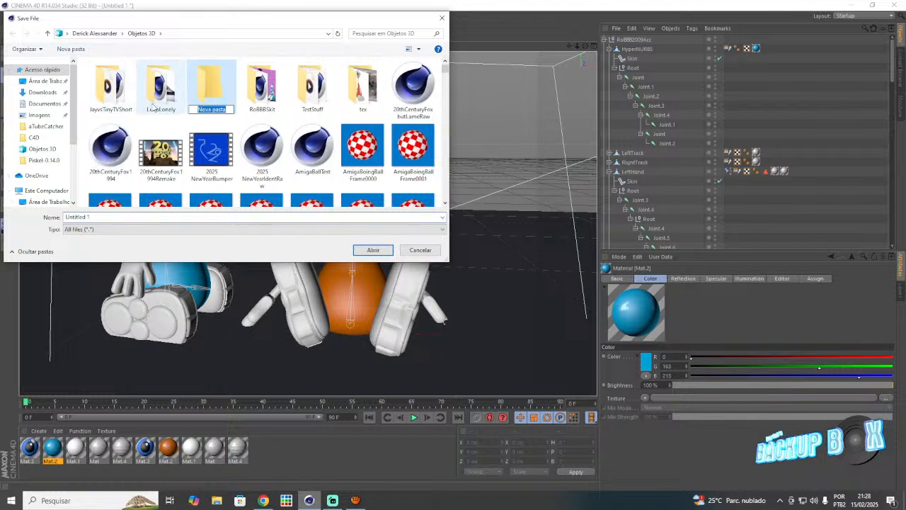
text(RoBBBShow)
double_click(215, 89)
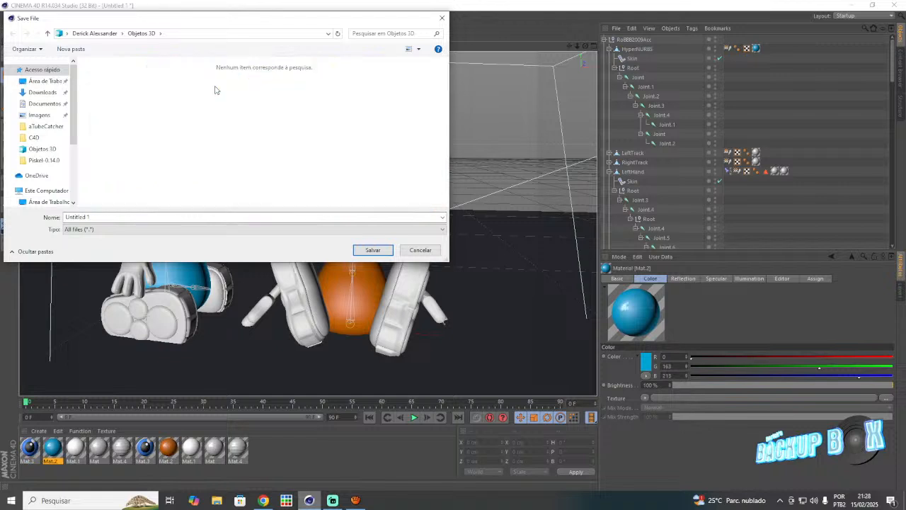
- Create an Episode 1 folder inside RoBBBShow and save the scene in it as RoBBBShow EP1 Part1 raw
click(71, 49)
text(F)
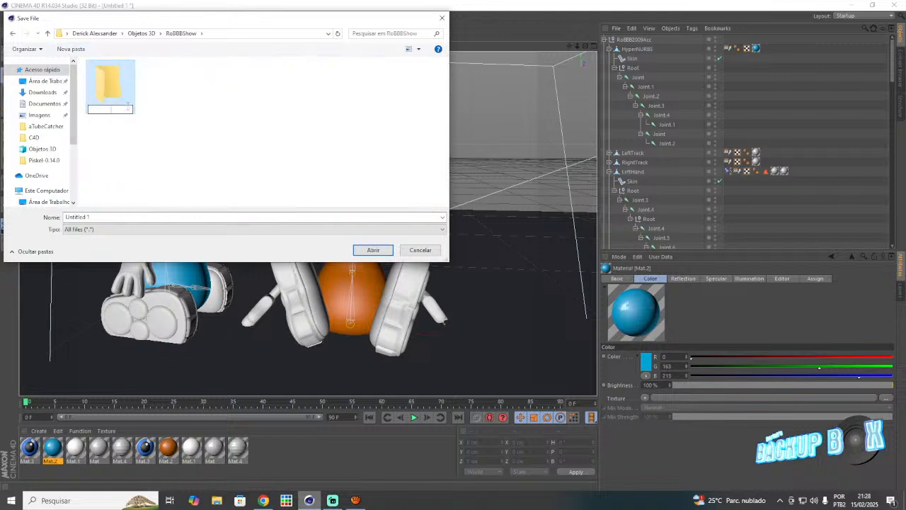
text(pisode 1)
key(Return)
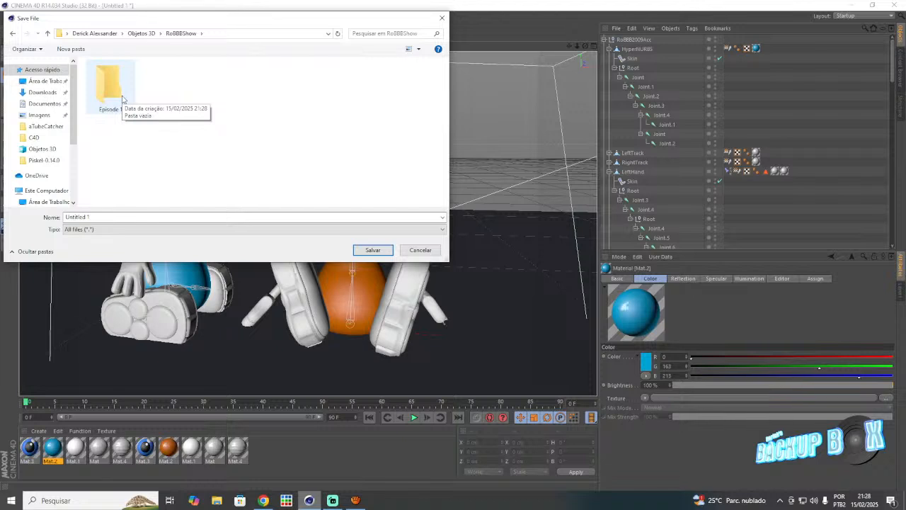
double_click(109, 85)
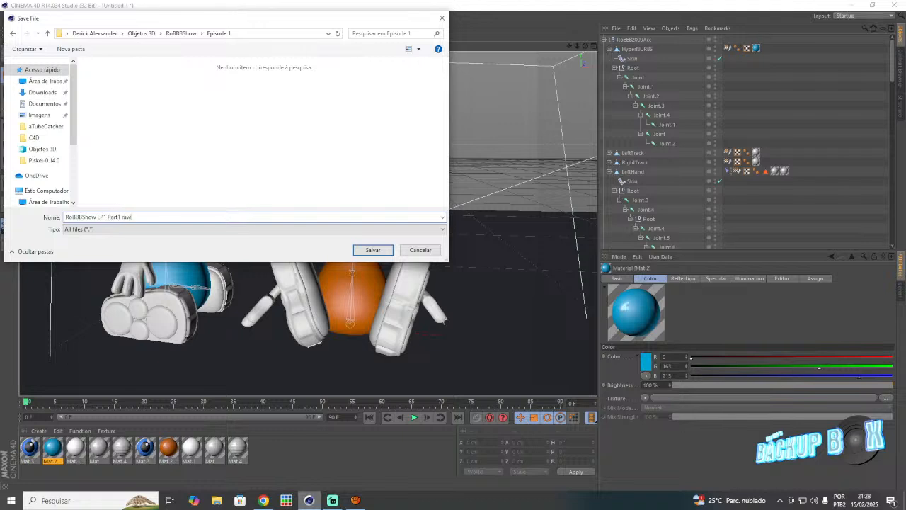
click(363, 253)
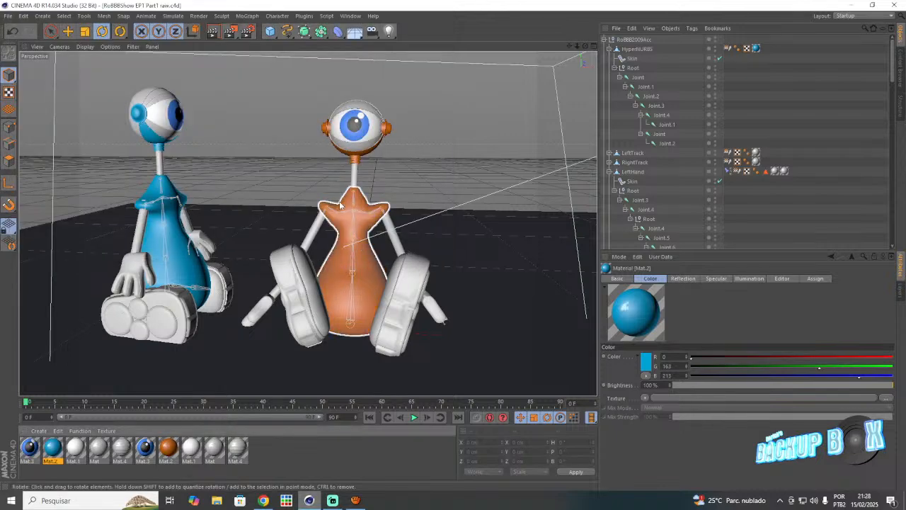
- Rotate the blue robot's shoulder joints Joint.4 and Joint downward, giving Joint a bank of about 71°
drag(586, 46, 701, 36)
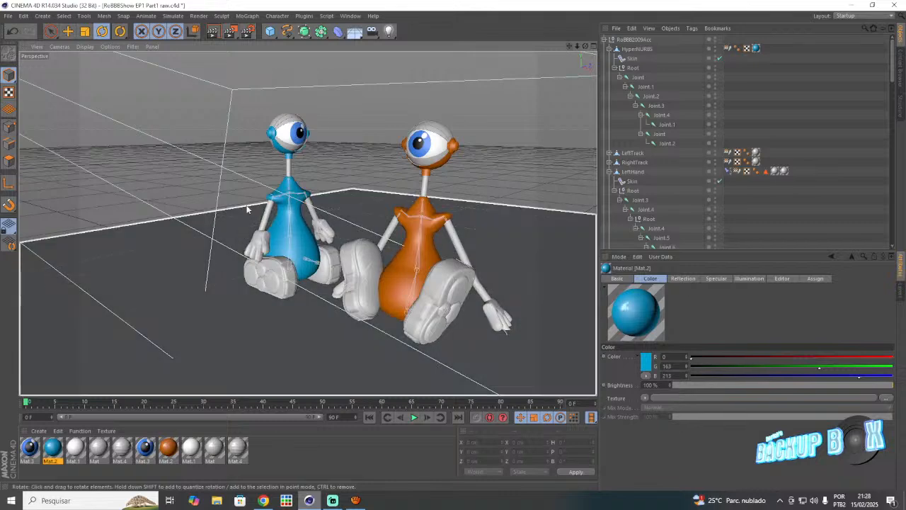
scroll(248, 206, up, 9)
click(300, 206)
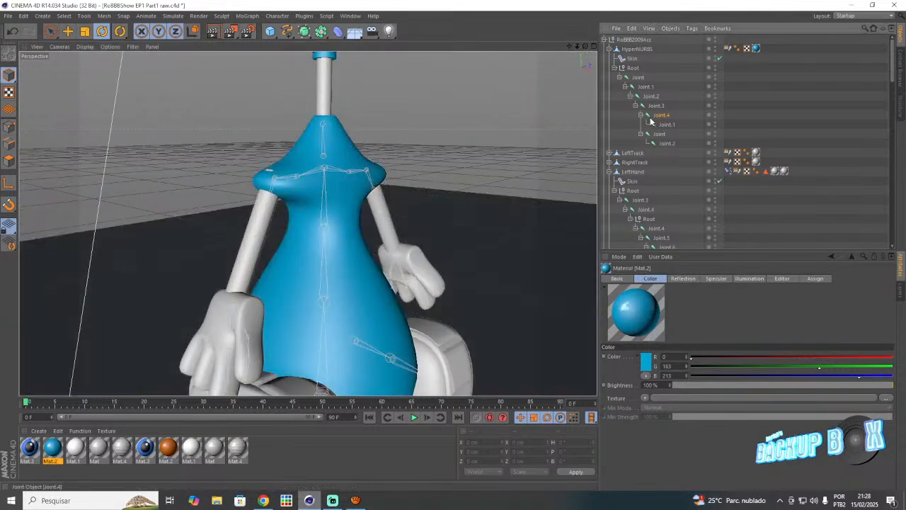
click(318, 158)
drag(316, 151, 331, 135)
click(659, 133)
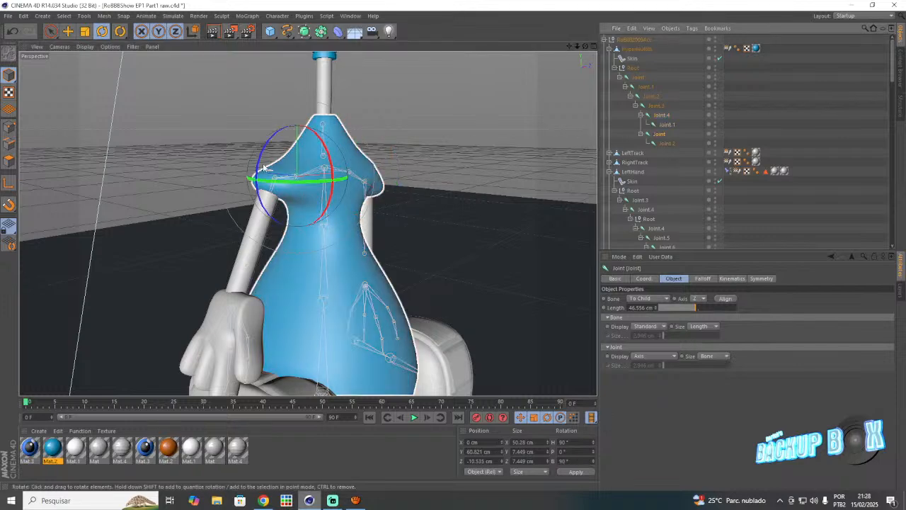
drag(264, 165, 258, 177)
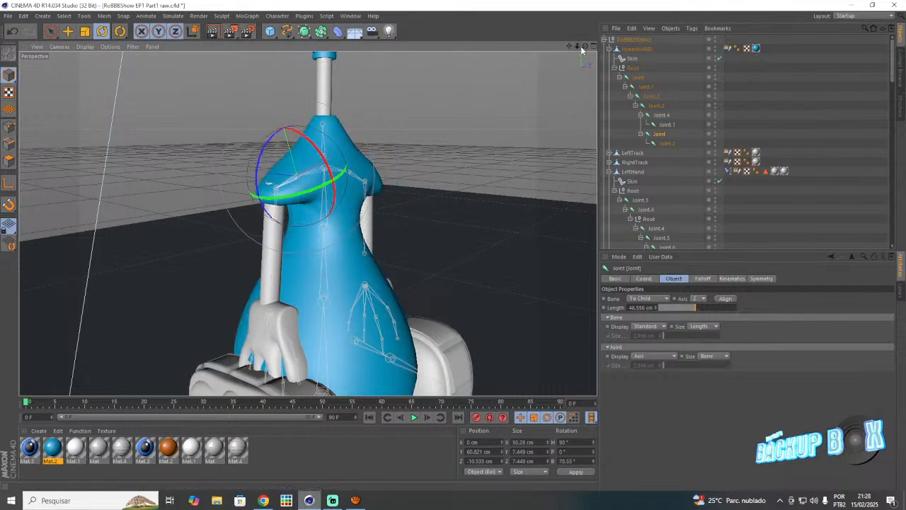
- Rotate the blue robot's LeftHand Joint.3 to a pitch of about -45° and shift it inward to about Y -14 cm
drag(585, 46, 584, 46)
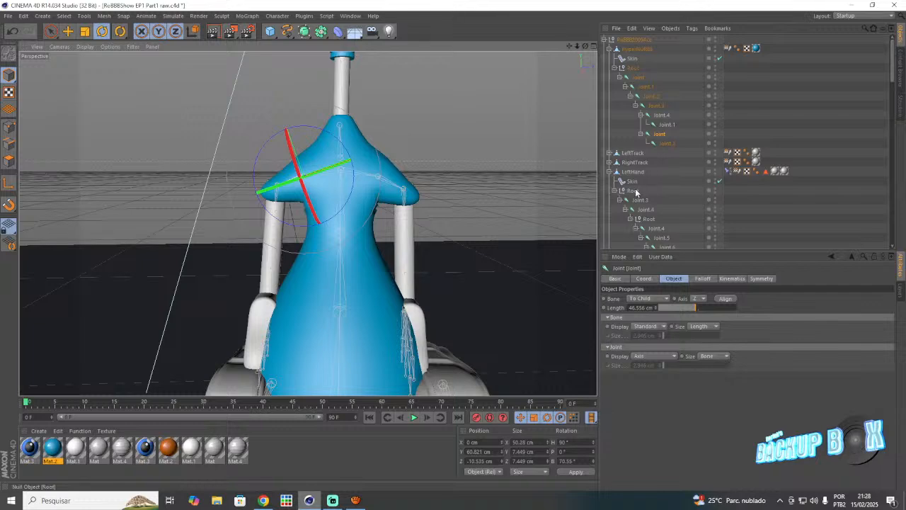
scroll(636, 186, down, 2)
click(639, 143)
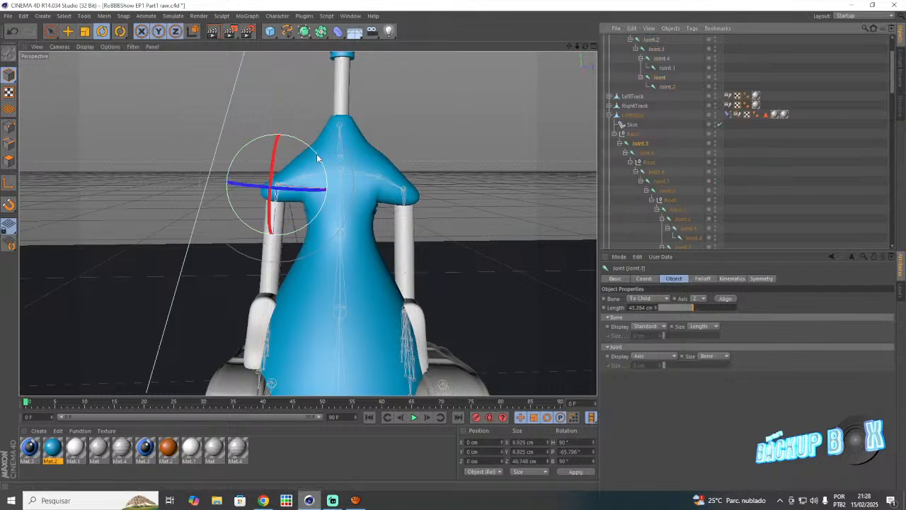
drag(317, 154, 331, 169)
key(e)
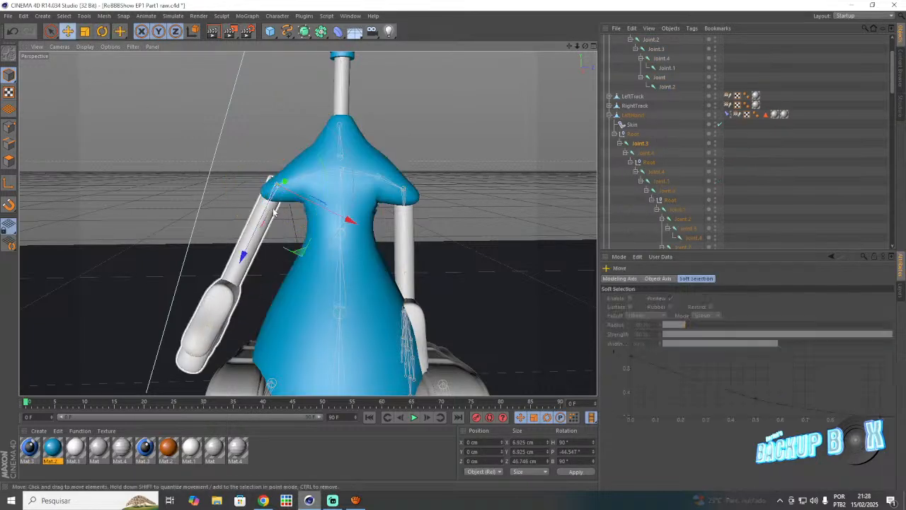
mouse_move(349, 220)
mouse_down()
mouse_move(357, 215)
mouse_move(360, 230)
mouse_move(350, 225)
mouse_up()
- Rotate the blue robot's RightHand Joint.3 to a pitch of about -37° and shift it inward to about X -13 cm
scroll(623, 143, down, 4)
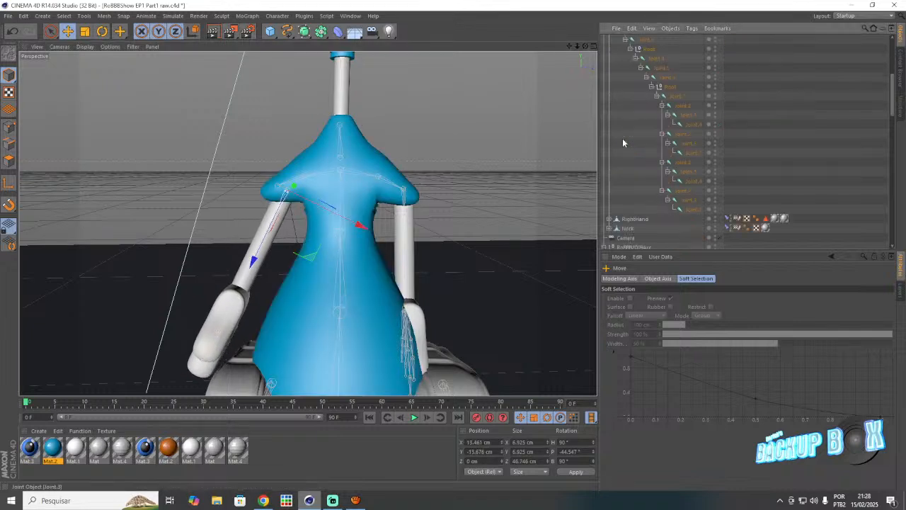
click(608, 219)
scroll(644, 132, down, 4)
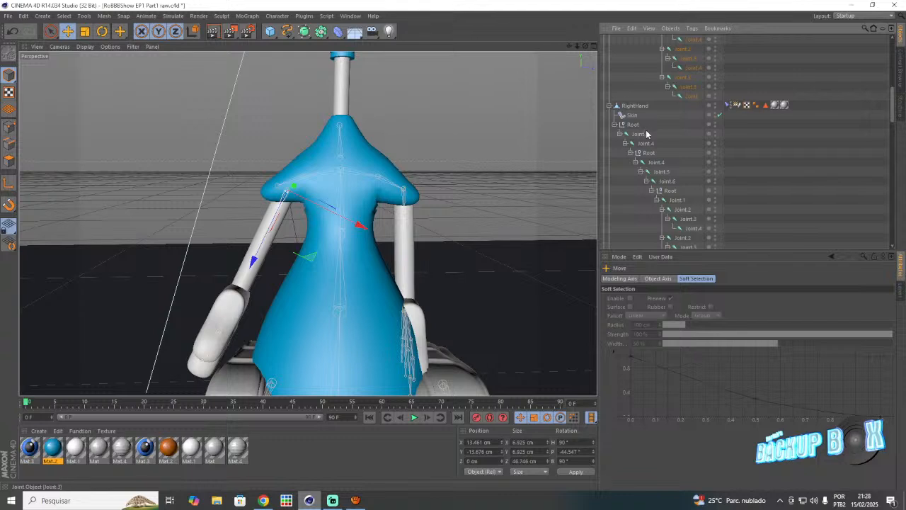
click(640, 133)
key(r)
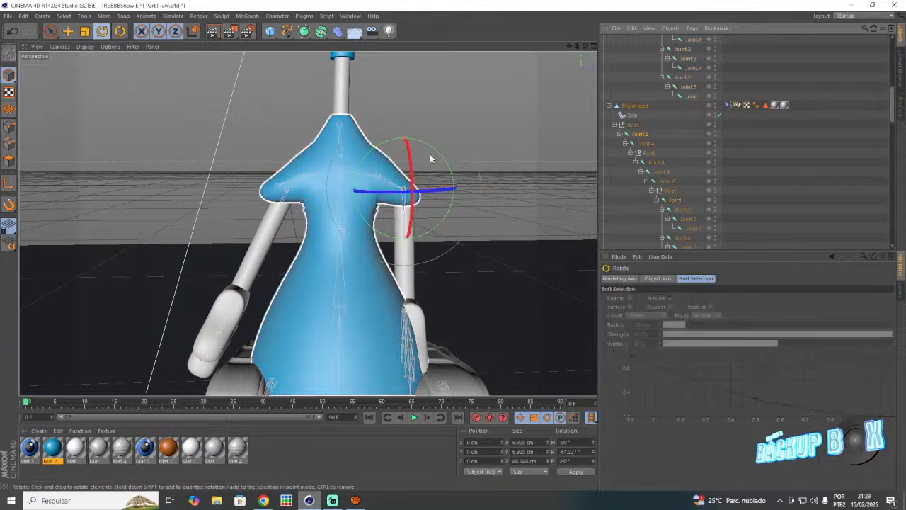
drag(430, 158, 435, 212)
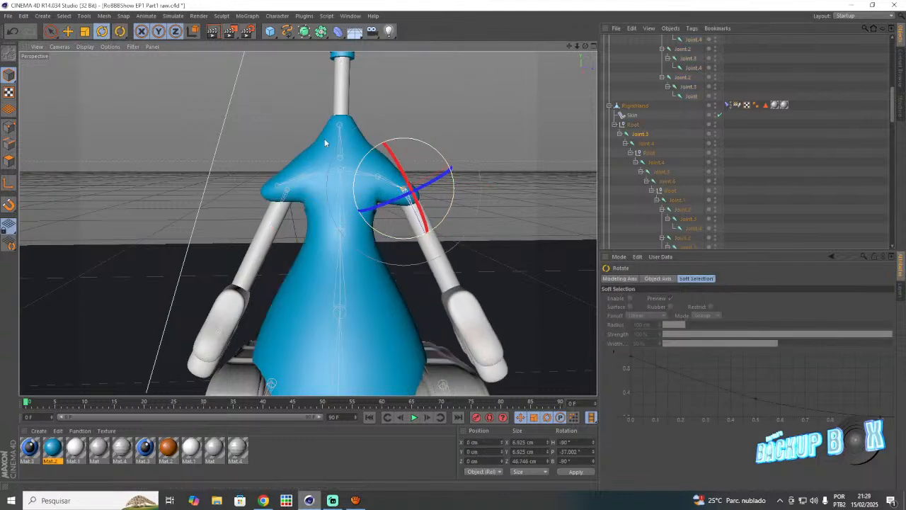
click(68, 31)
drag(452, 169, 438, 173)
- Check the live stream in Streamlabs Desktop, play the YouTube video "when people just had one job", and return to Cinema 4D
click(331, 501)
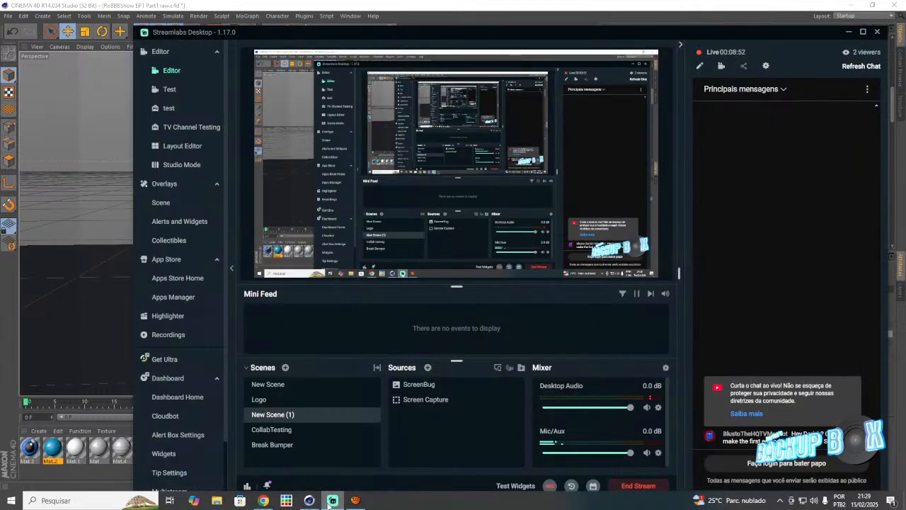
click(263, 500)
click(328, 249)
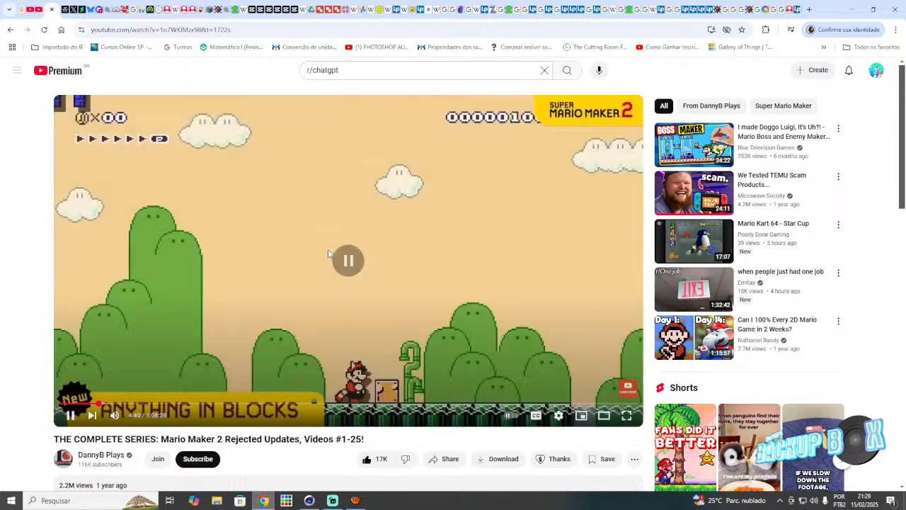
click(724, 284)
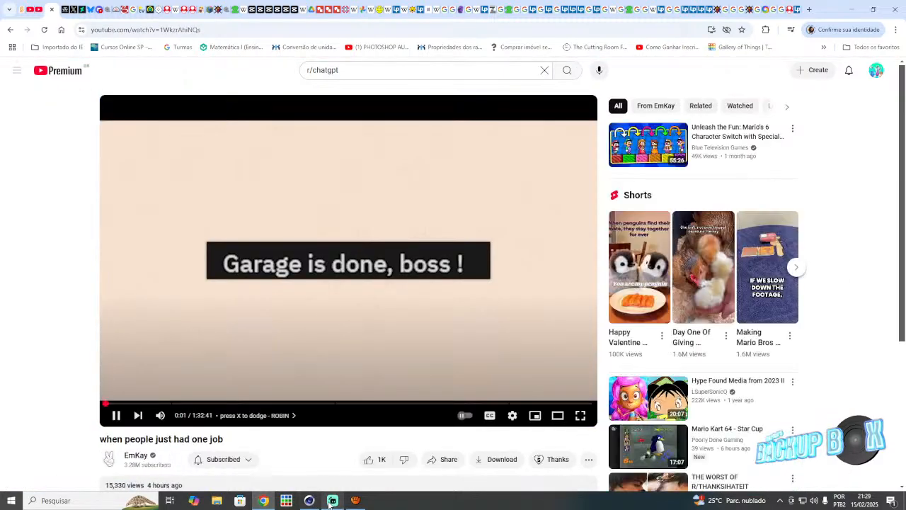
click(329, 501)
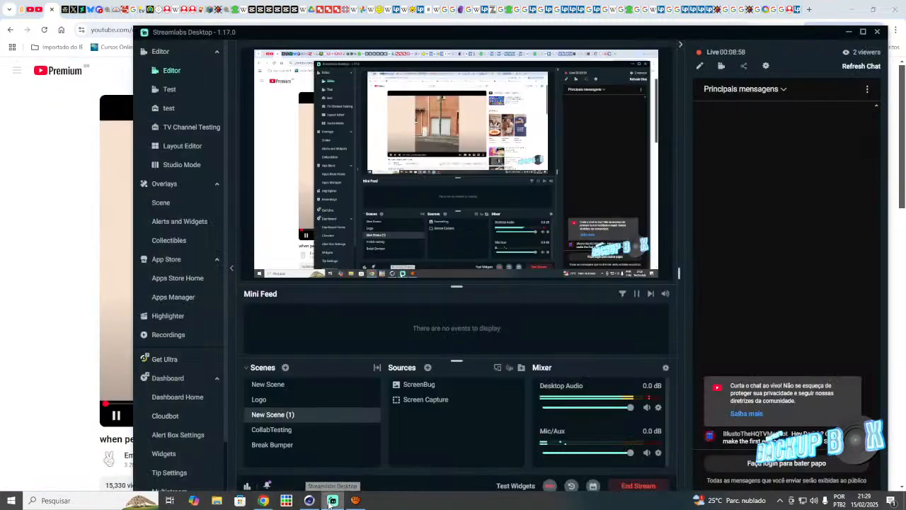
click(309, 501)
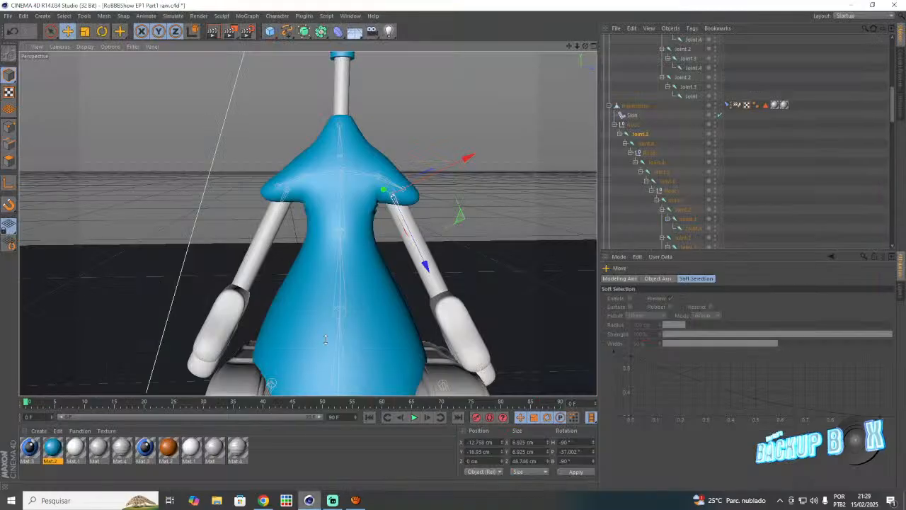
- Tilt the blue robot's body toward the orange robot by rotating Joint.1 to a heading of about -7.5°
click(460, 140)
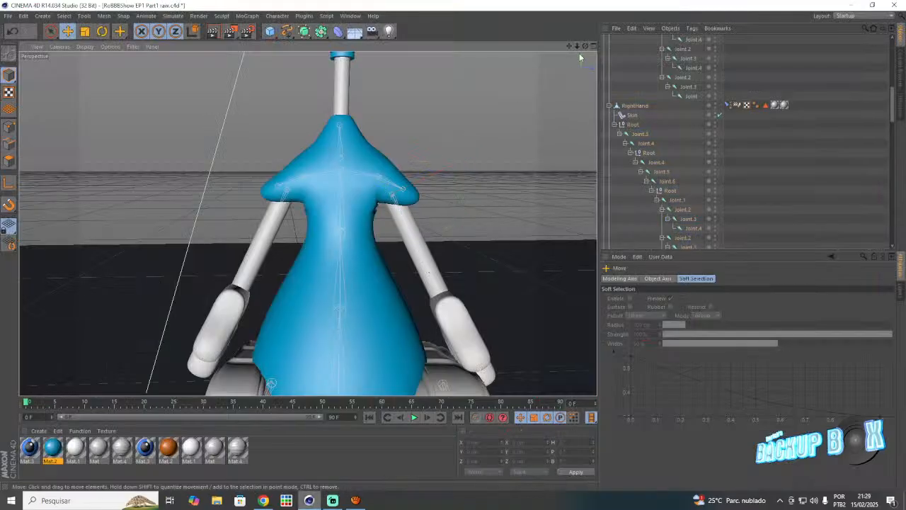
mouse_move(586, 46)
mouse_down()
mouse_move(598, 46)
mouse_move(579, 45)
mouse_up()
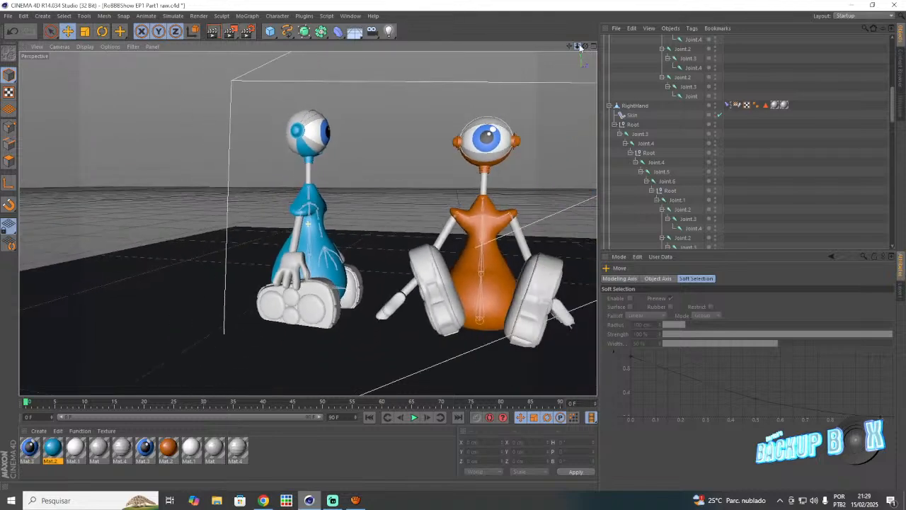
scroll(664, 179, up, 10)
click(645, 86)
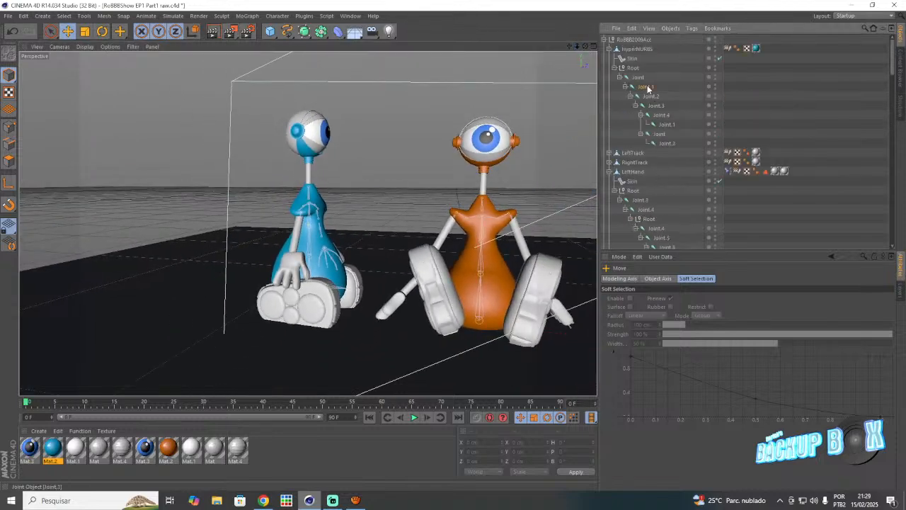
click(102, 31)
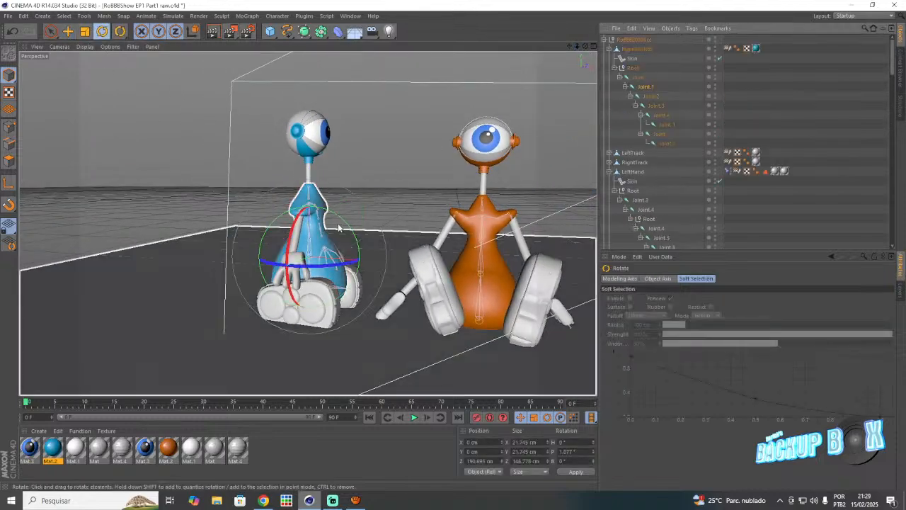
drag(344, 228, 350, 226)
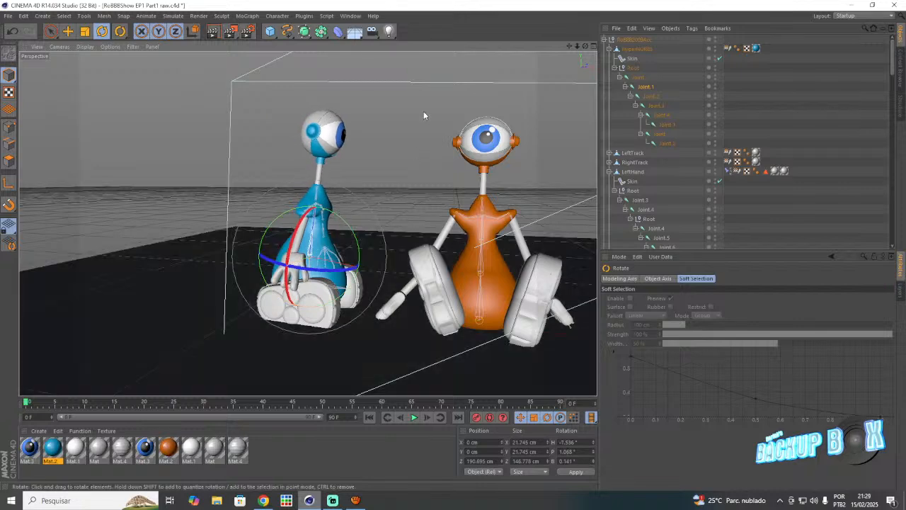
click(424, 110)
- Raise the whole blue robot, RoBBB2009Acc, to about Y 81.5 cm
click(634, 39)
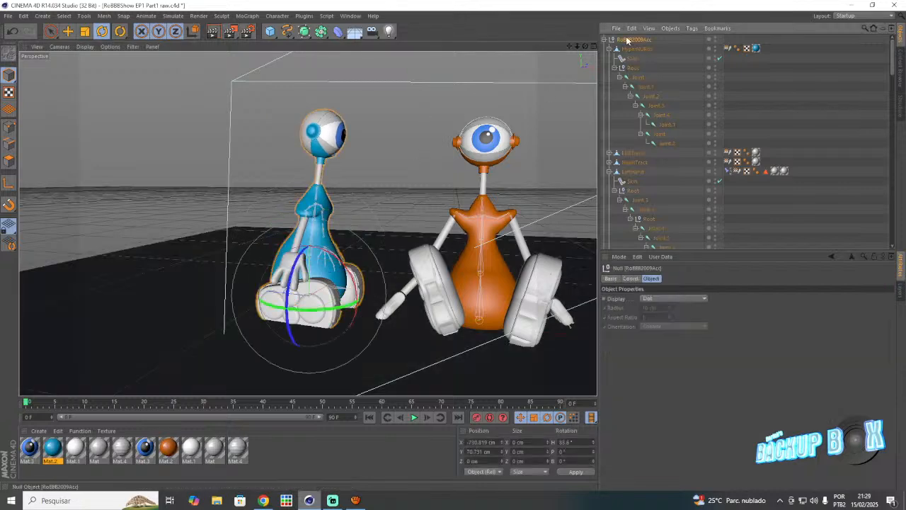
click(68, 31)
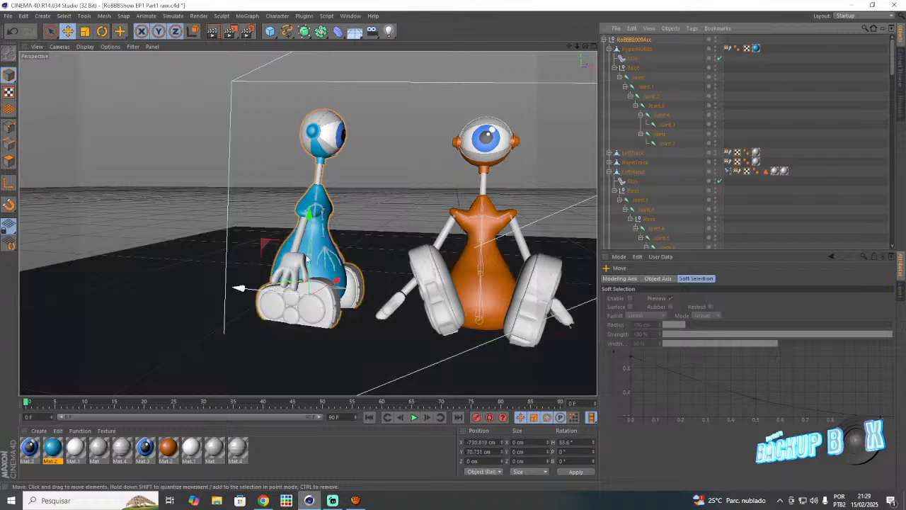
drag(314, 242, 316, 240)
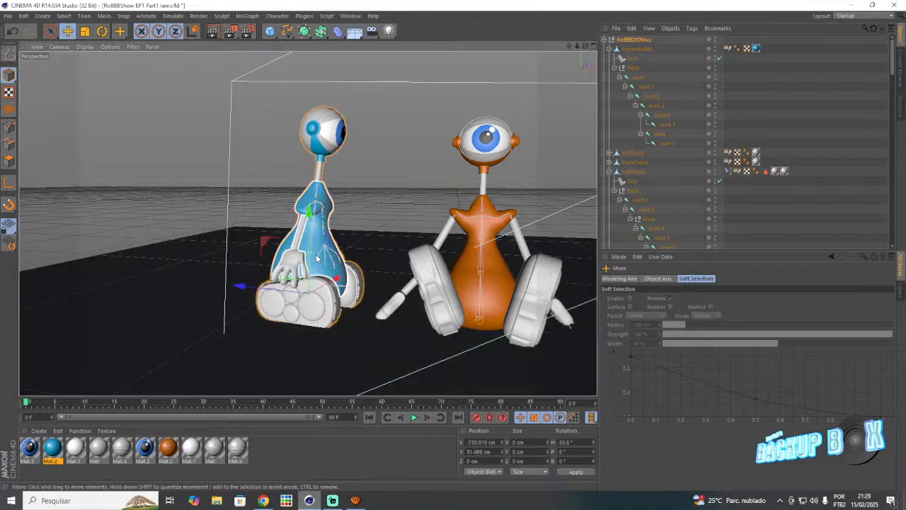
- Keyframe the blue robot at its present spot at frame 30 and at about X -1576 cm at frame 0, and preview the motion
click(294, 402)
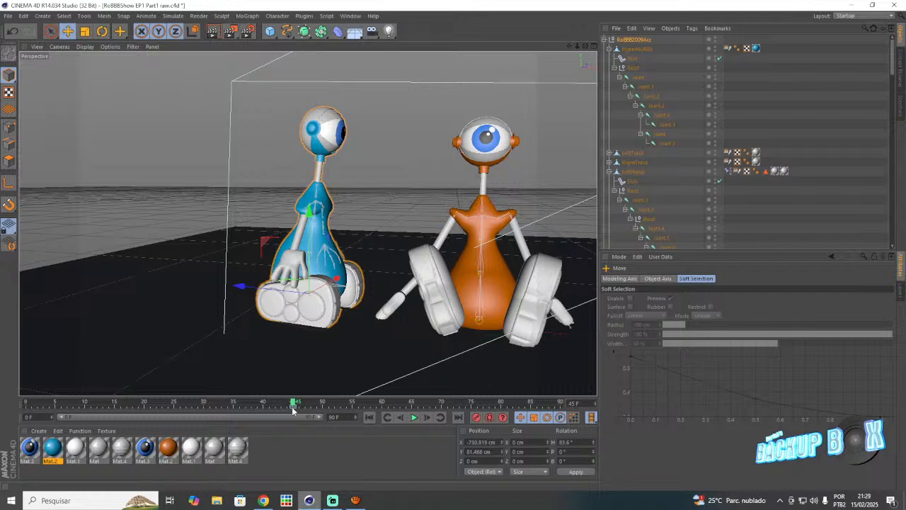
drag(293, 406, 230, 409)
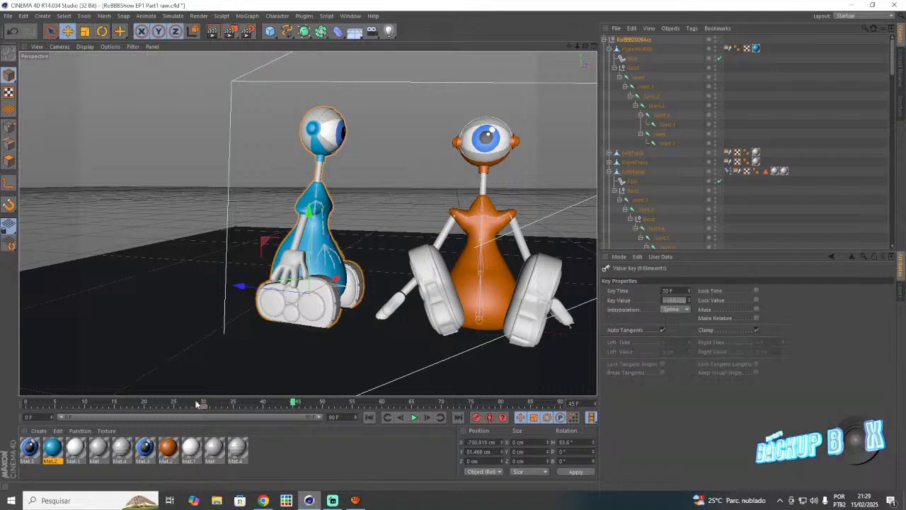
click(21, 402)
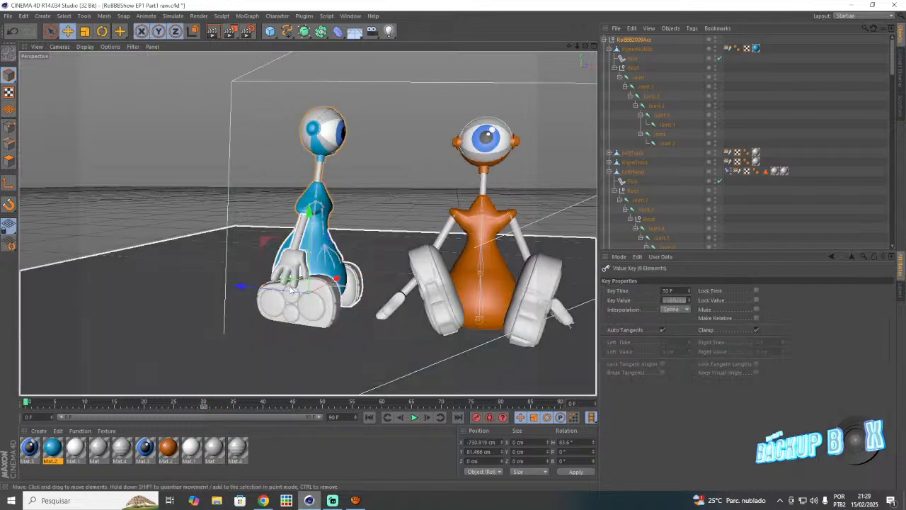
drag(278, 295, 124, 290)
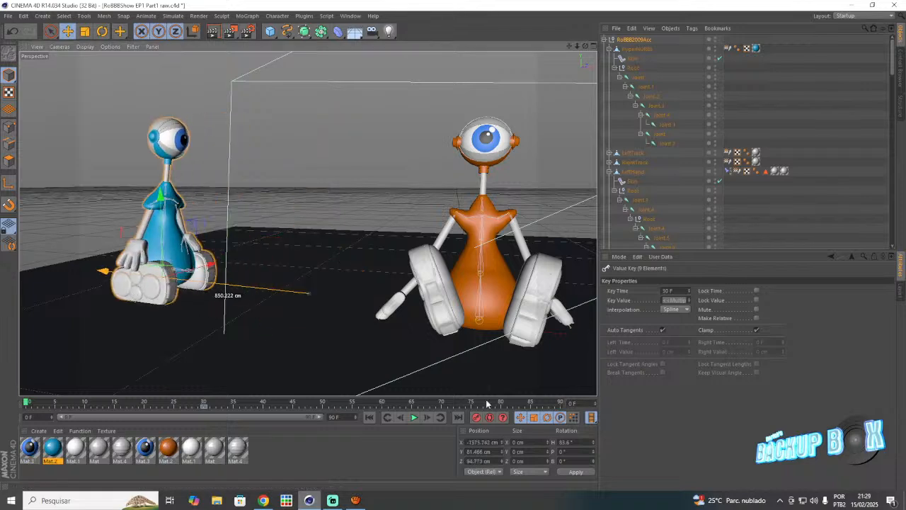
click(415, 418)
click(415, 418)
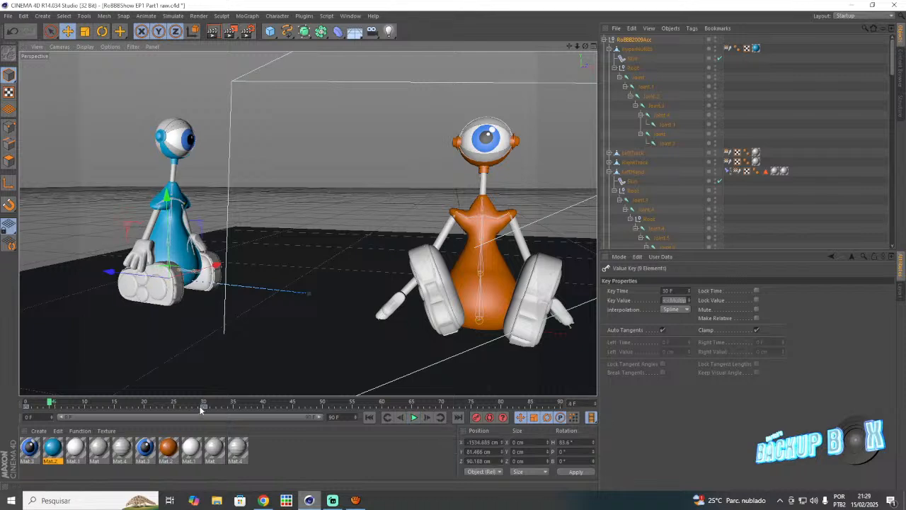
- Set the blue robot's keyframes at frames 0 and 30 to Linear interpolation and play back the motion
drag(65, 416, 10, 422)
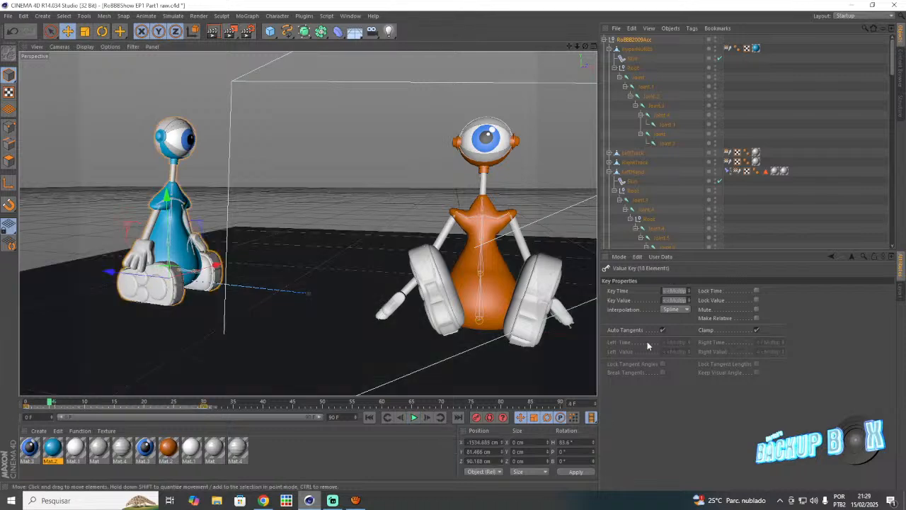
click(672, 310)
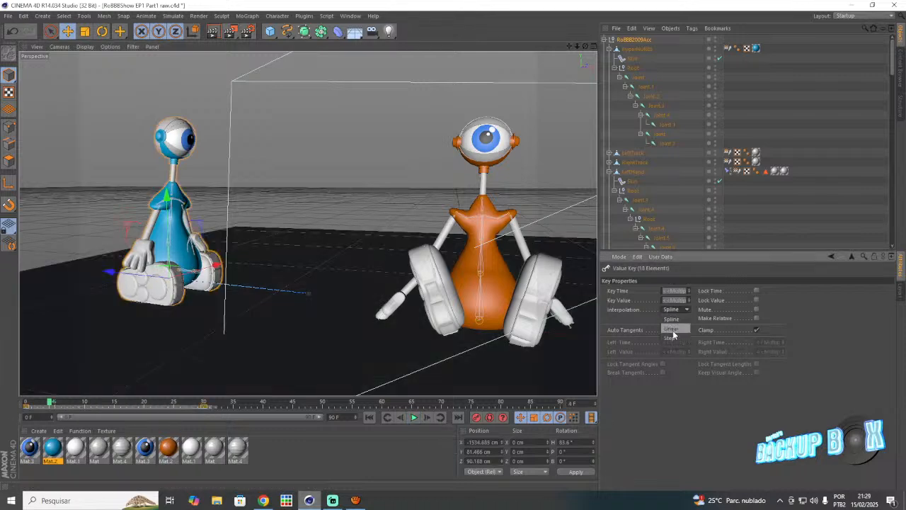
click(673, 330)
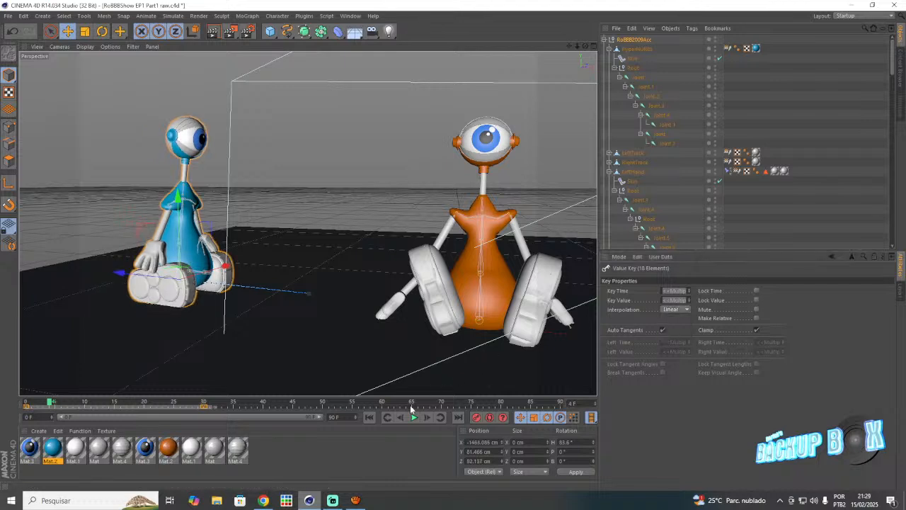
click(414, 416)
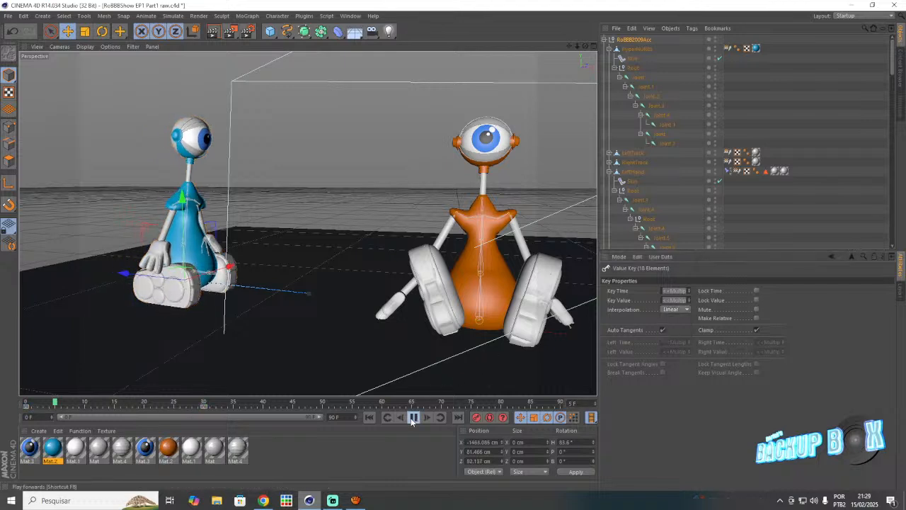
click(412, 421)
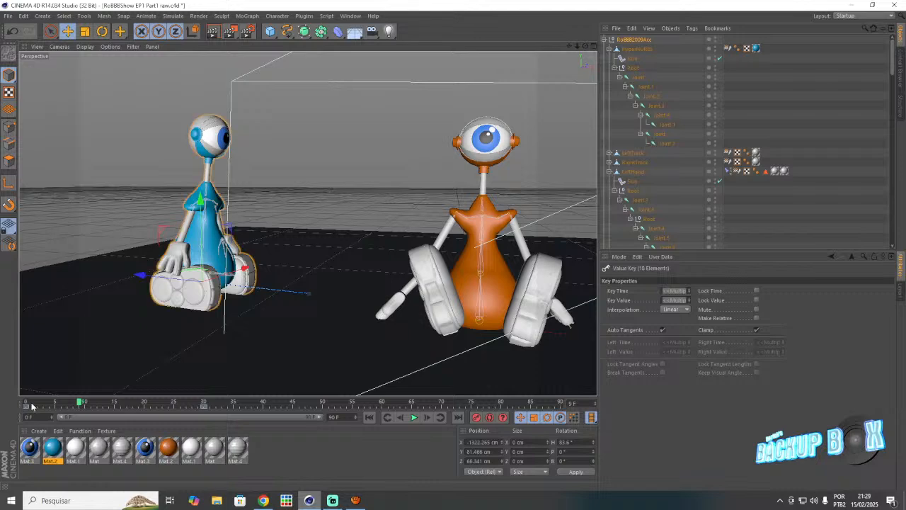
- Select the blue robot's Null.1 objects inside LeftTrack and RightTrack and keyframe them at frame 0
drag(33, 406, 17, 407)
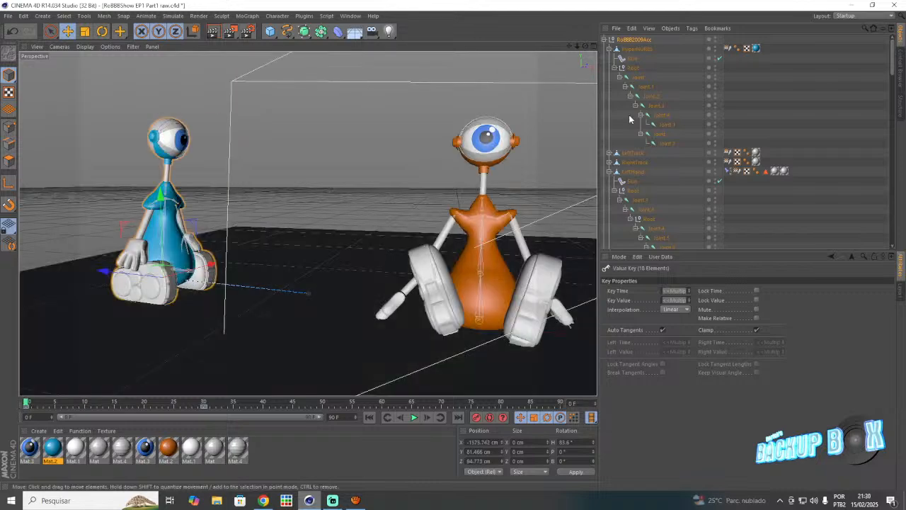
scroll(629, 119, down, 2)
click(609, 97)
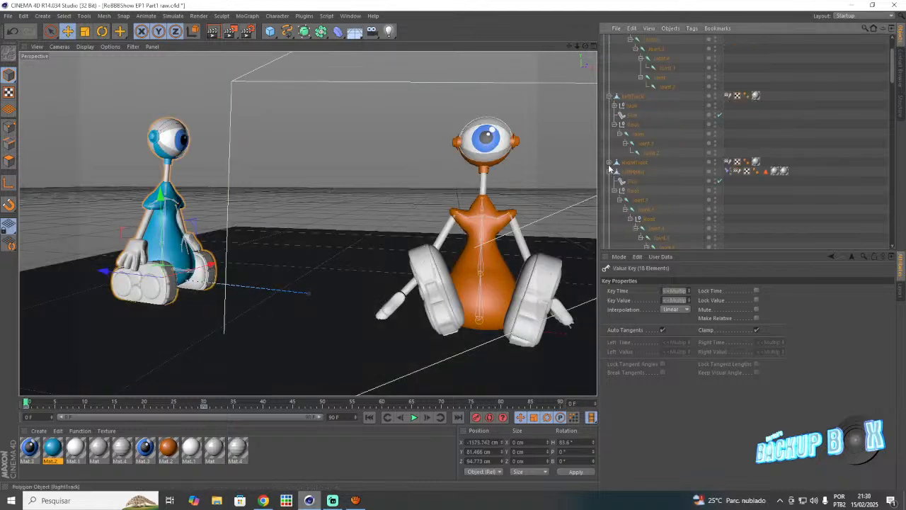
click(614, 106)
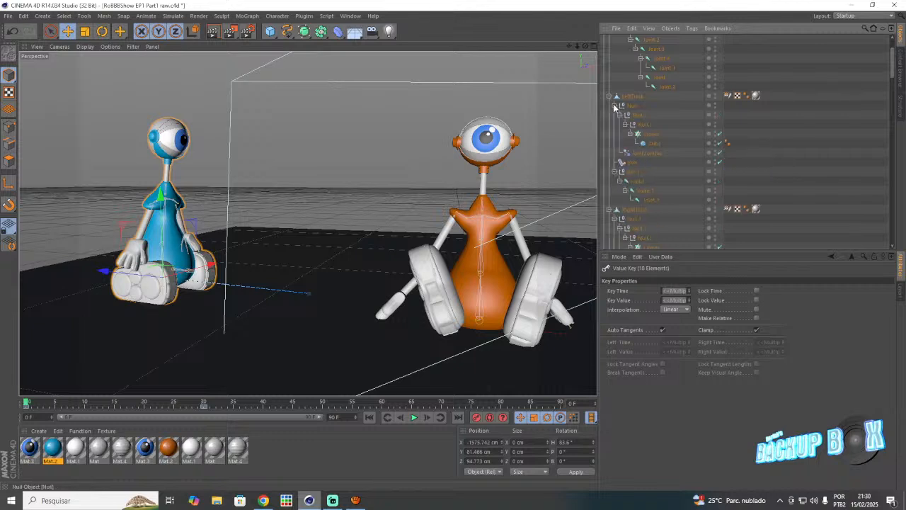
click(635, 116)
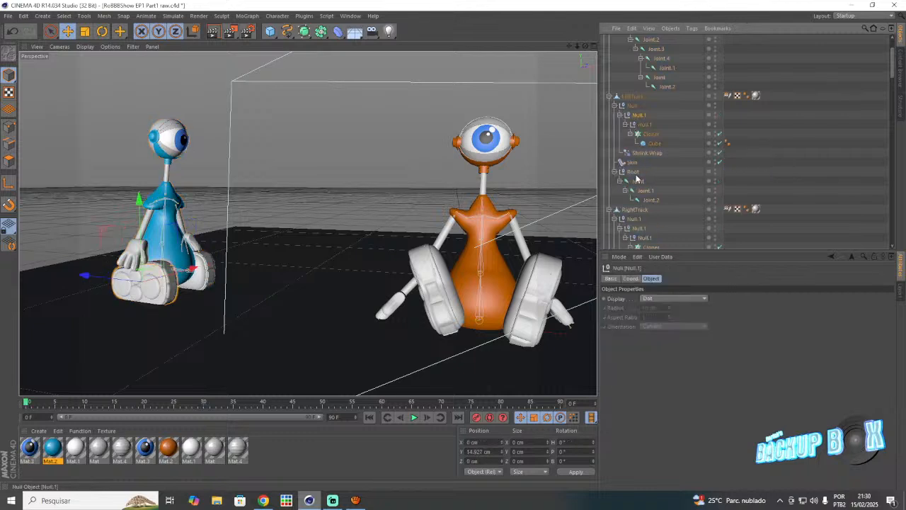
ctrl+click(639, 229)
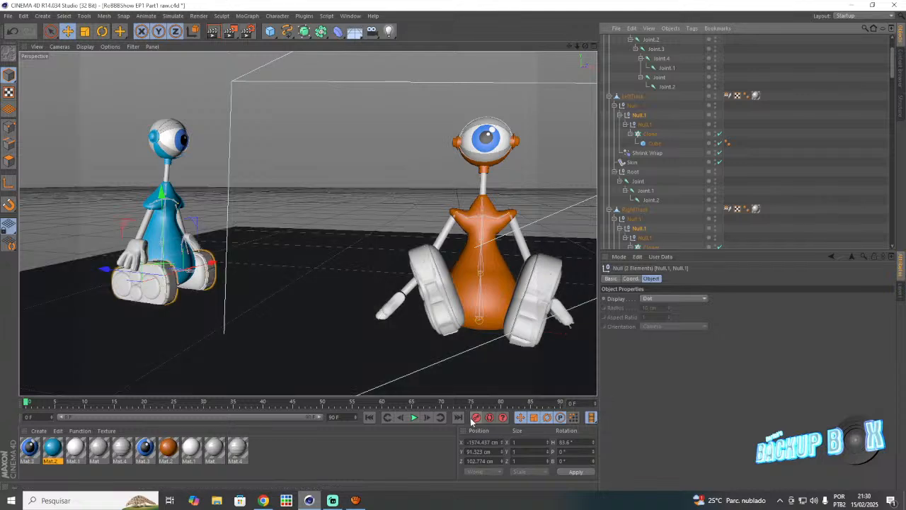
- Set the pitch of both selected track nulls to about 219° at frame 25 and keyframe the rotation
click(203, 401)
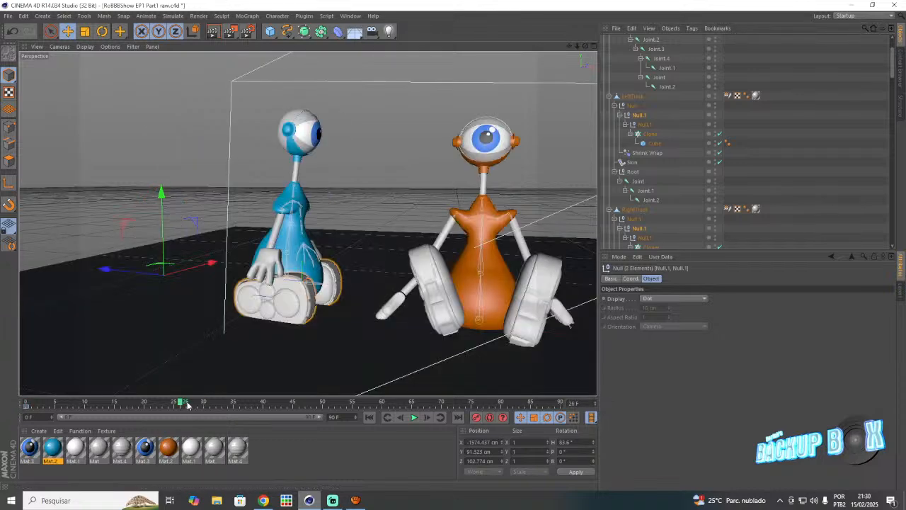
click(175, 401)
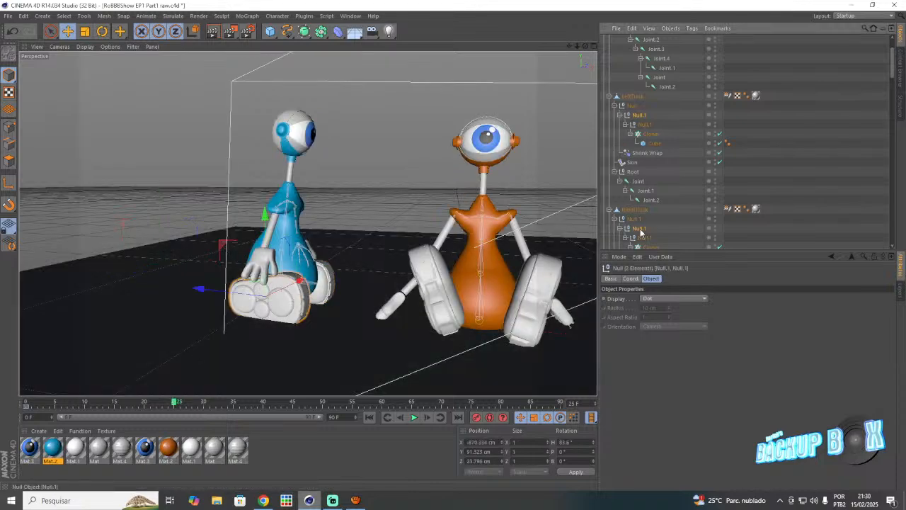
click(631, 278)
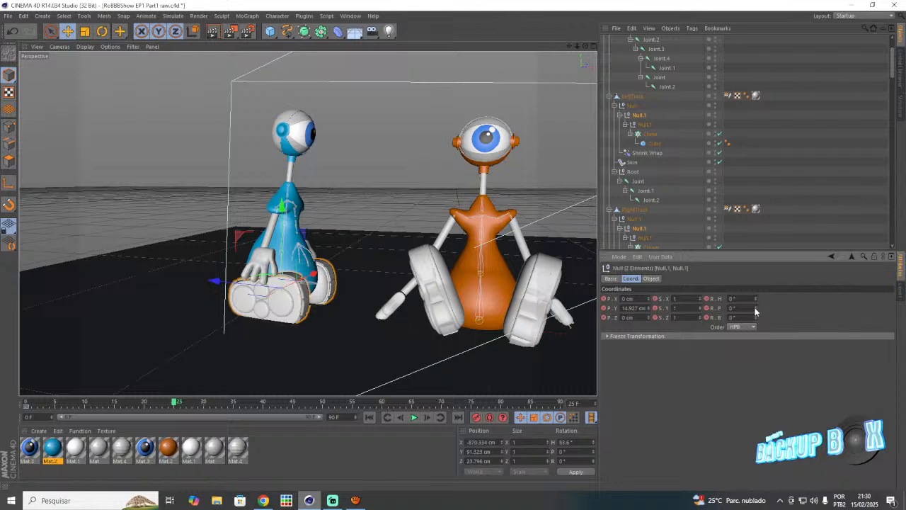
drag(756, 308, 756, 334)
drag(755, 308, 755, 292)
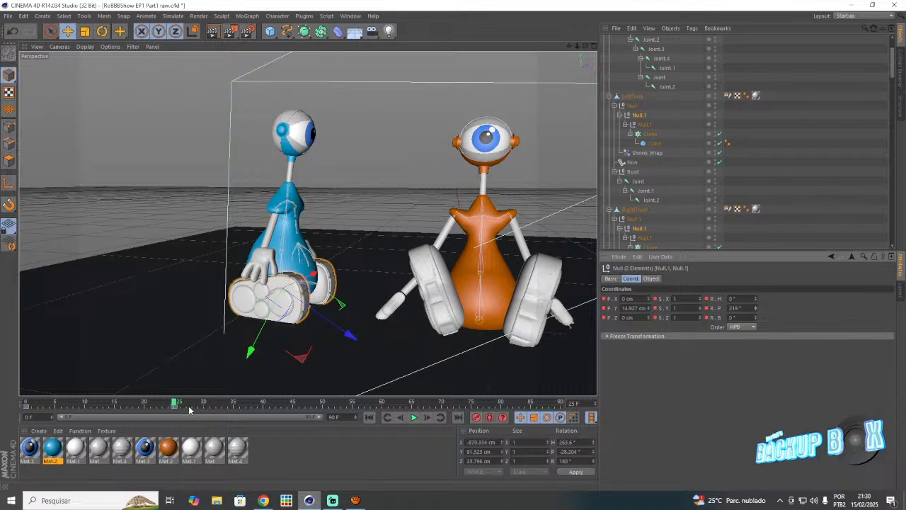
- Set the track nulls' keyframes at frames 0 and 25 to Linear interpolation
drag(190, 409, 27, 409)
click(674, 309)
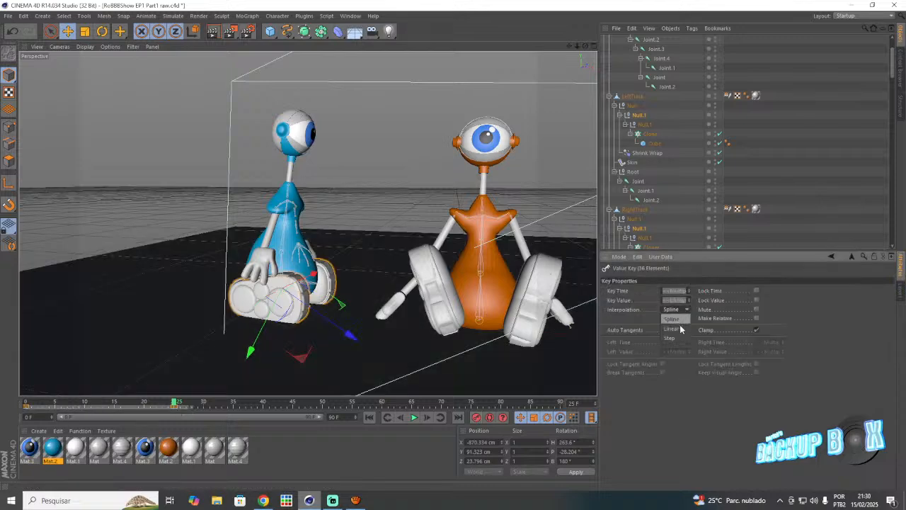
click(278, 406)
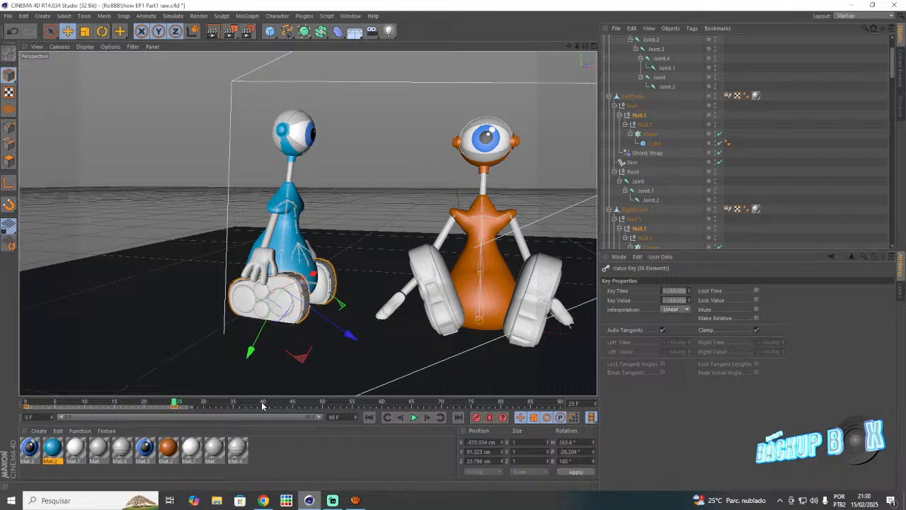
- Move the track nulls' keyframe from frame 25 to frame 40
drag(203, 403, 175, 403)
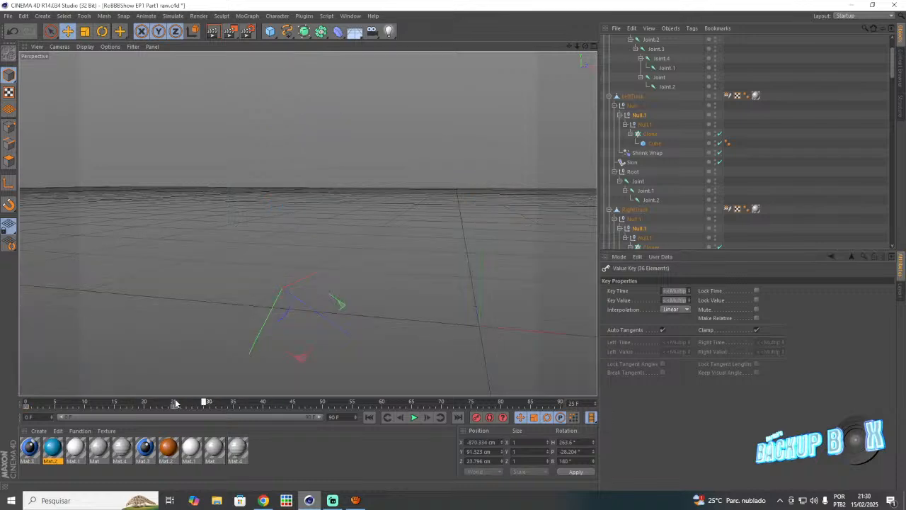
drag(259, 405, 275, 404)
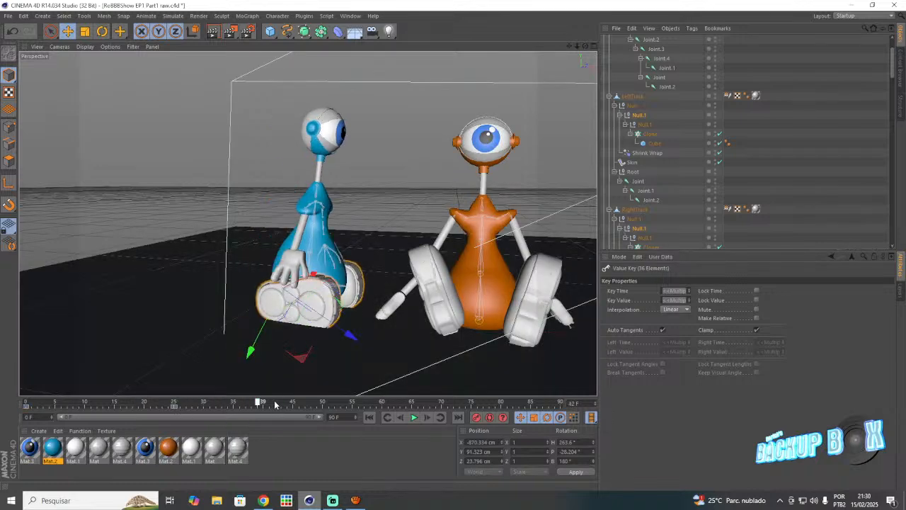
click(263, 403)
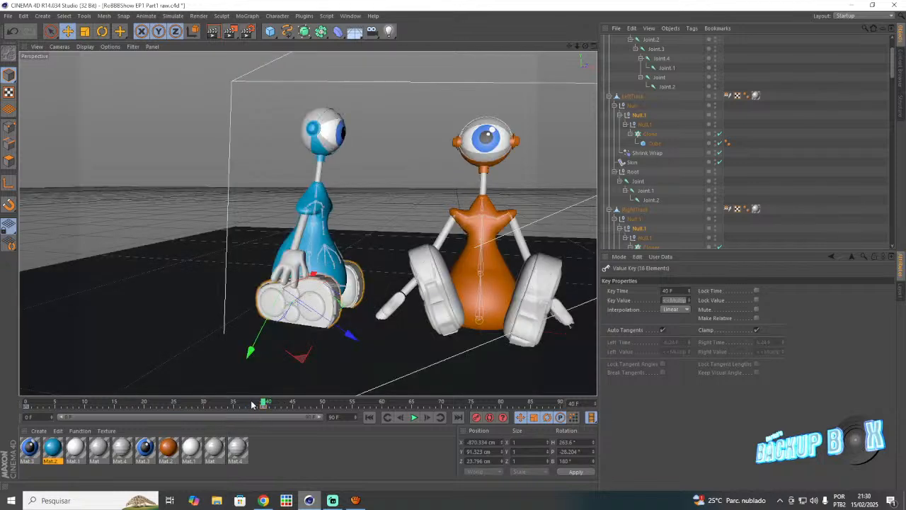
- Save the project, check the live stream in Streamlabs Desktop, and return to Cinema 4D
click(8, 16)
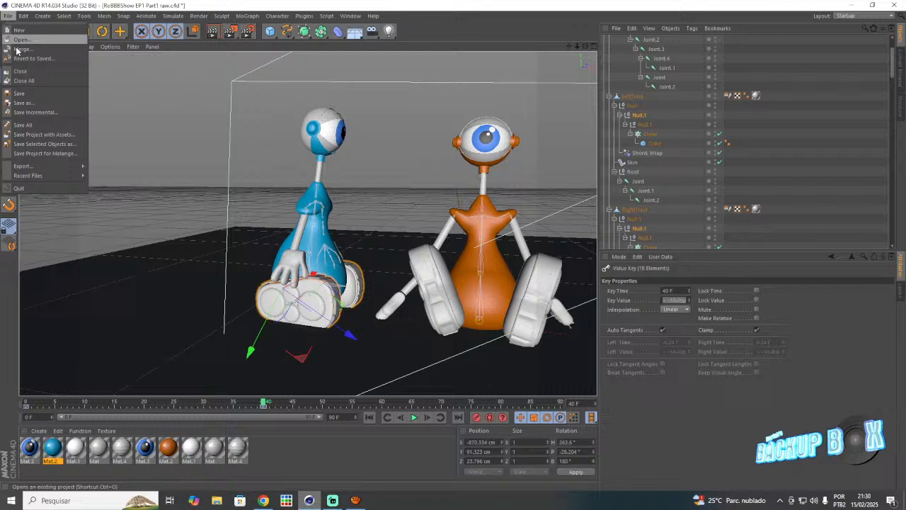
click(43, 95)
click(333, 500)
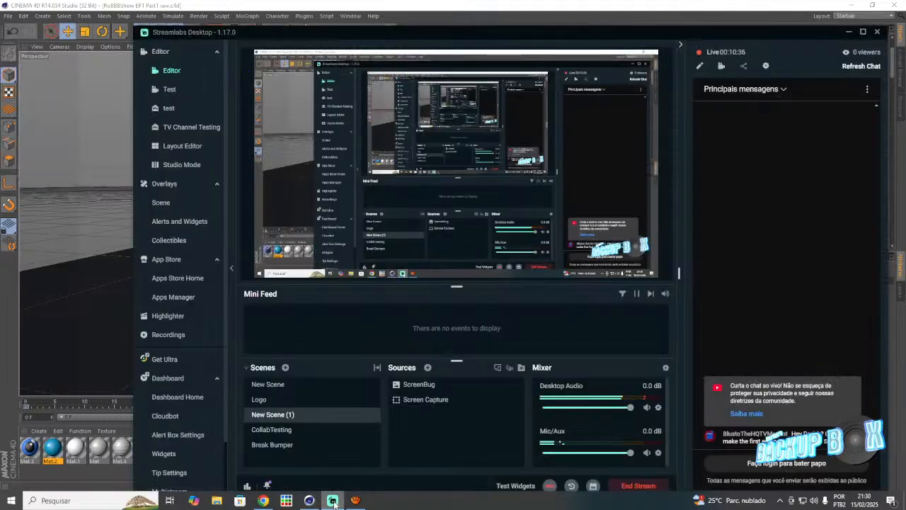
click(320, 504)
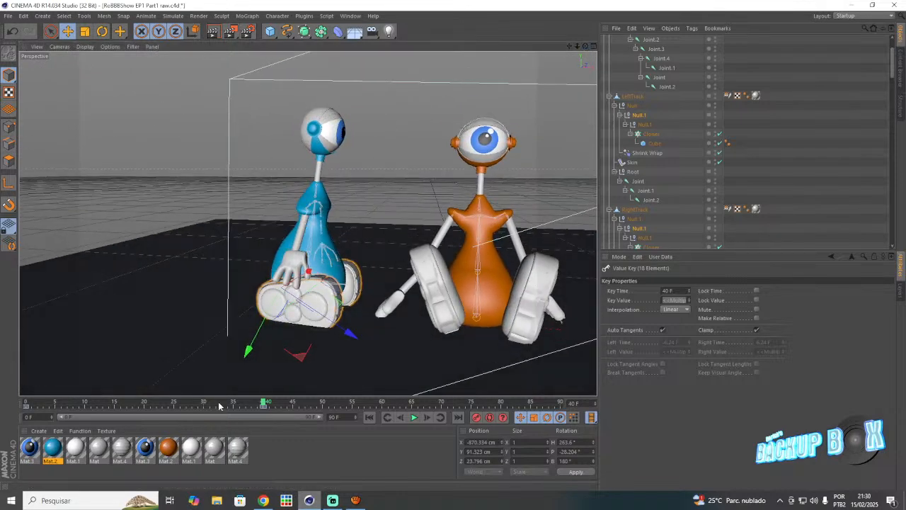
- Play back and scrub the animation from frame 0 to 48 to check the blue robot rolling in
drag(221, 405, 52, 405)
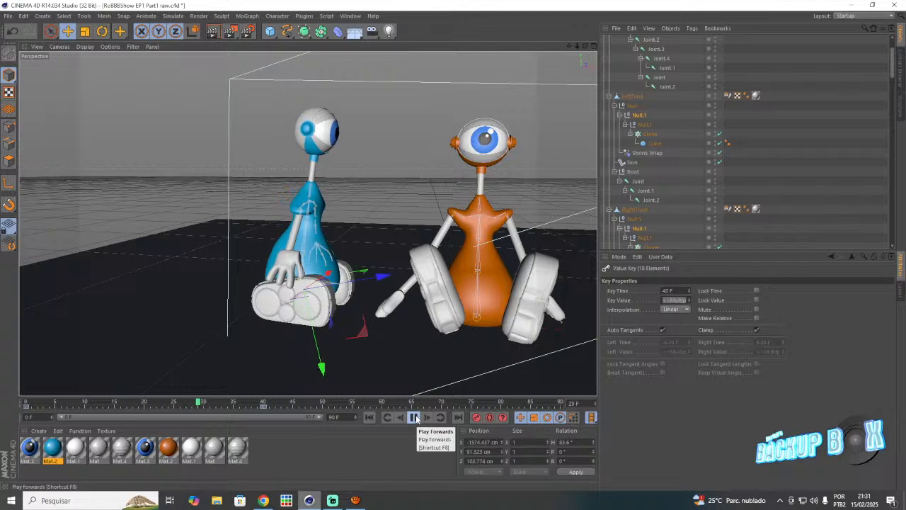
click(414, 417)
drag(230, 405, 12, 413)
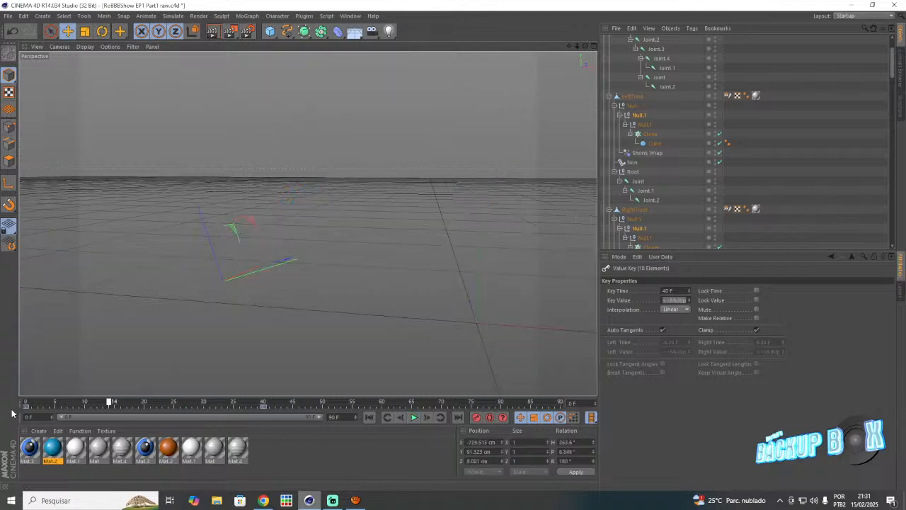
drag(269, 414, 312, 405)
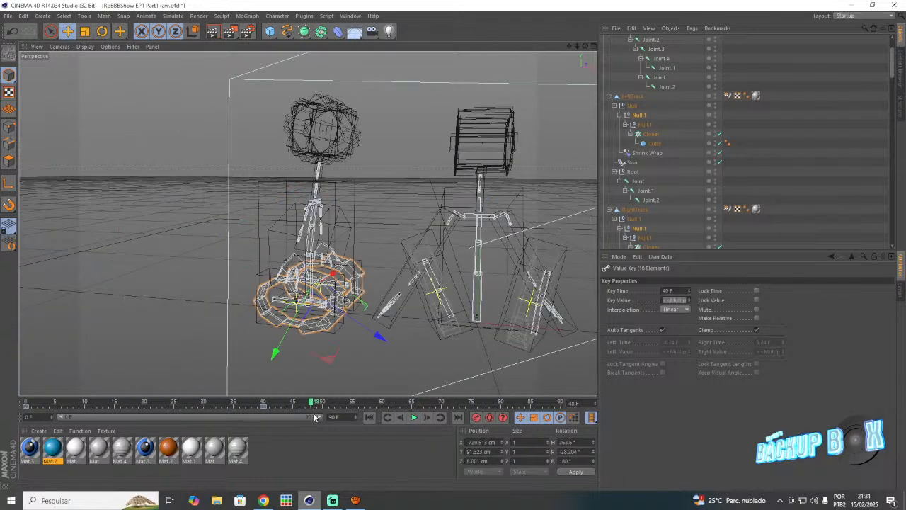
- Save the project with the adjusted track animation
click(7, 16)
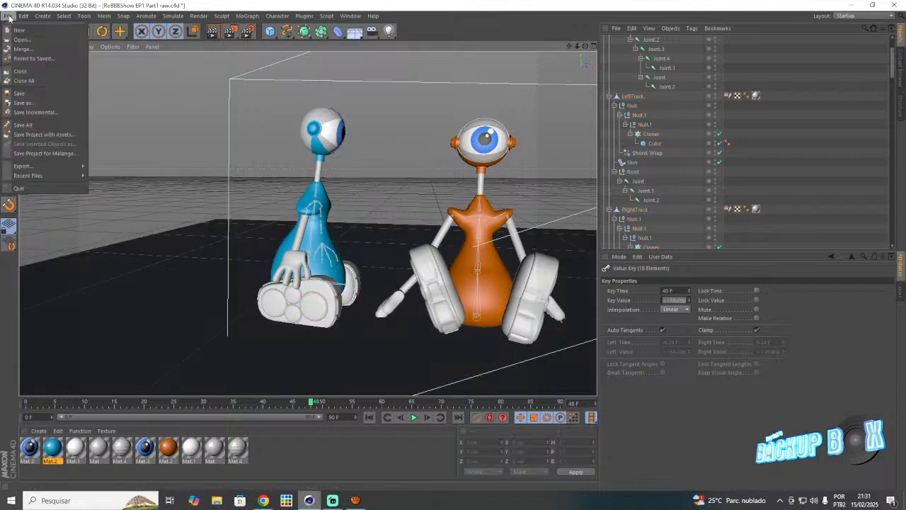
click(28, 94)
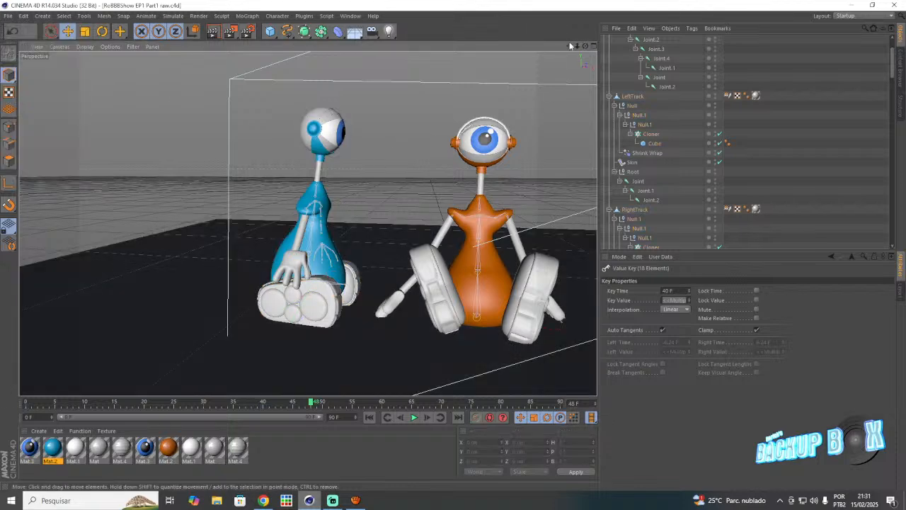
mouse_move(571, 46)
mouse_down()
mouse_move(584, 62)
mouse_move(568, 45)
mouse_up()
click(7, 16)
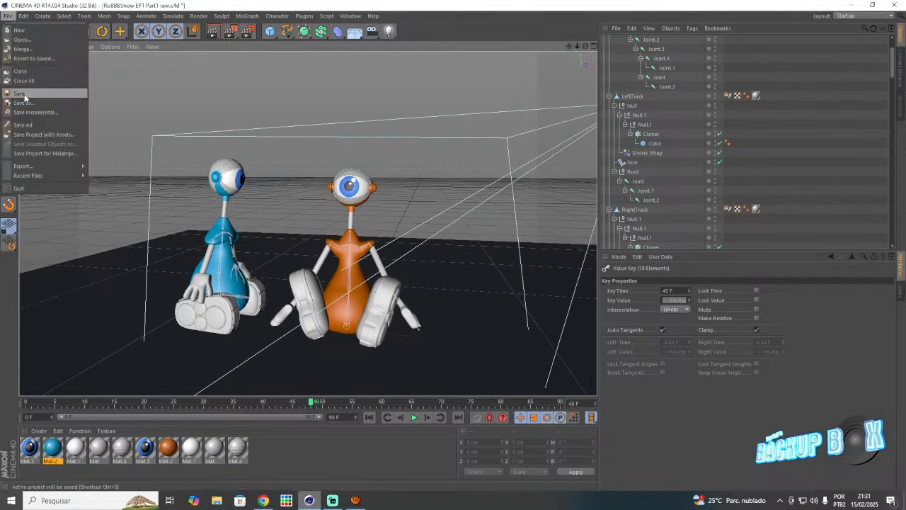
click(24, 95)
- Add a plane primitive and set its orientation to +Z so it stands upright
drag(270, 31, 344, 74)
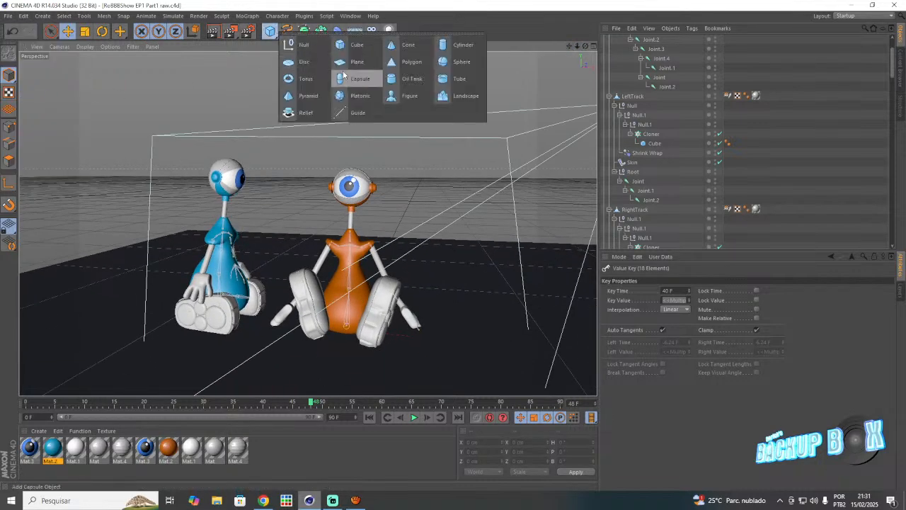
click(355, 70)
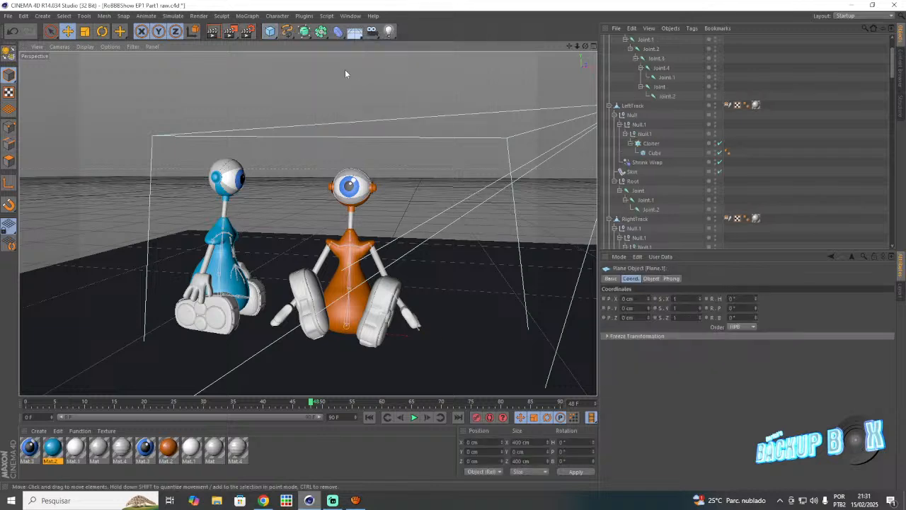
click(651, 279)
click(671, 337)
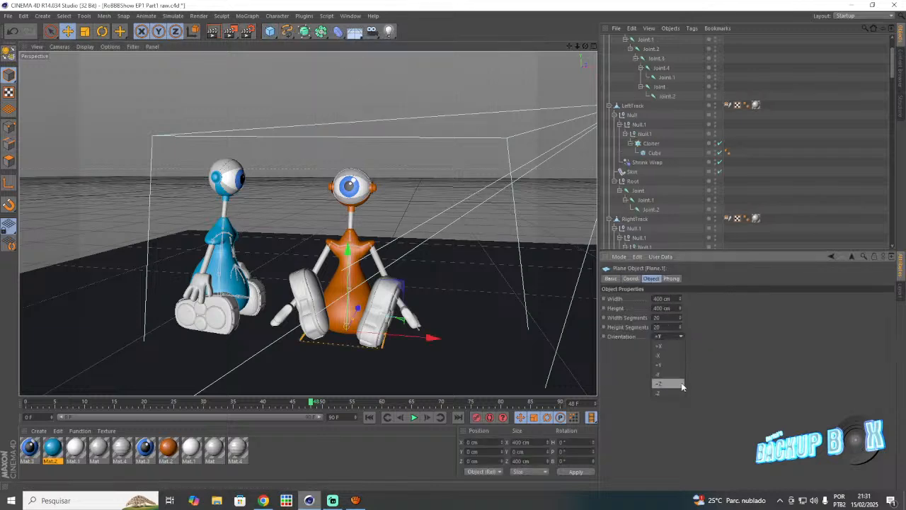
click(658, 384)
- Scale the upright plane to about 2197 cm square and raise it to about Y 1061 cm
click(85, 31)
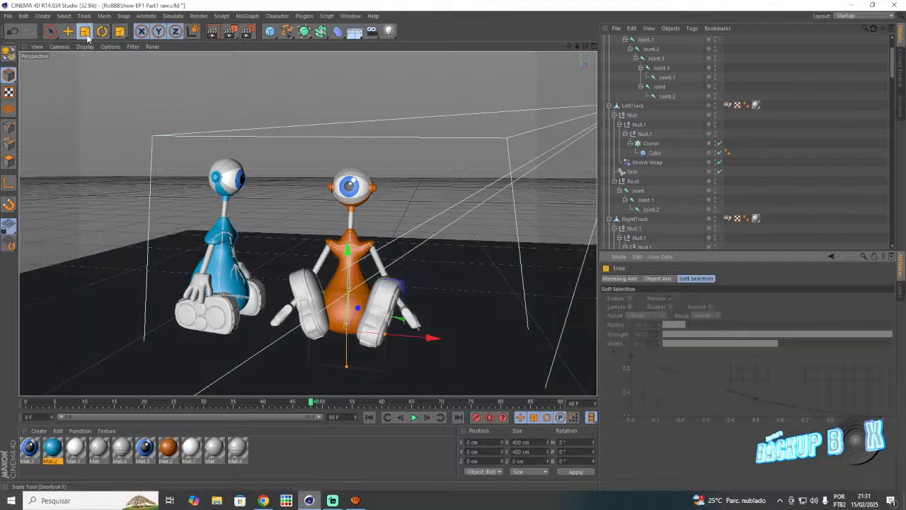
drag(433, 339, 667, 348)
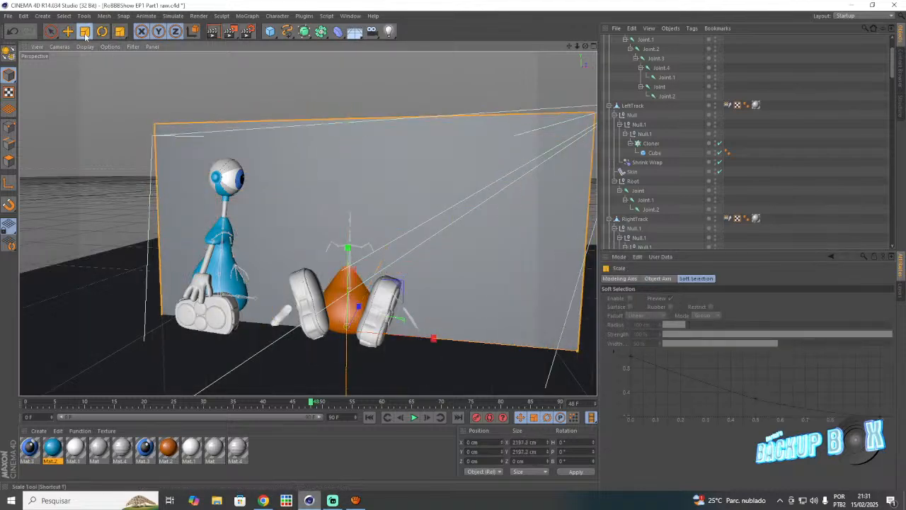
drag(347, 251, 417, 48)
drag(358, 230, 396, 231)
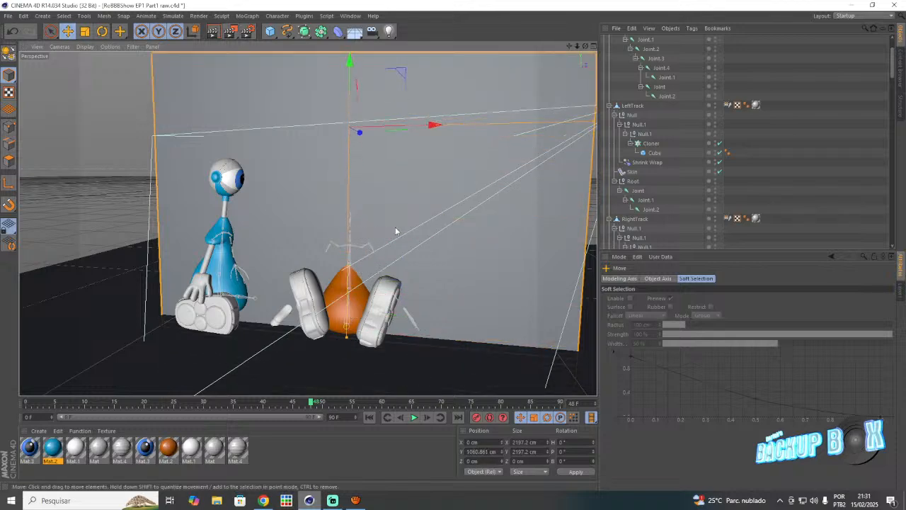
- Place the plane as a back wall at about Z 3022 cm, widen it to about 5601 cm, and save the project
drag(577, 47, 542, 74)
drag(386, 189, 556, 191)
drag(585, 47, 521, 189)
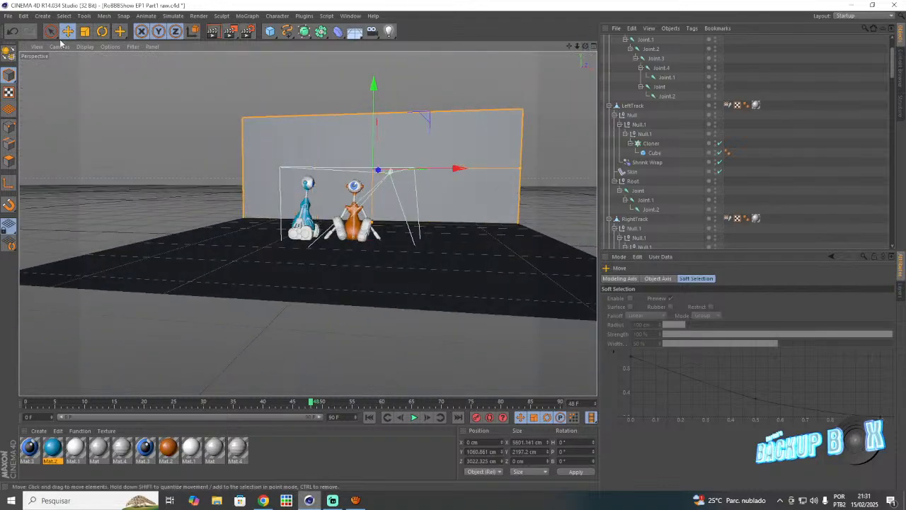
click(8, 16)
click(32, 93)
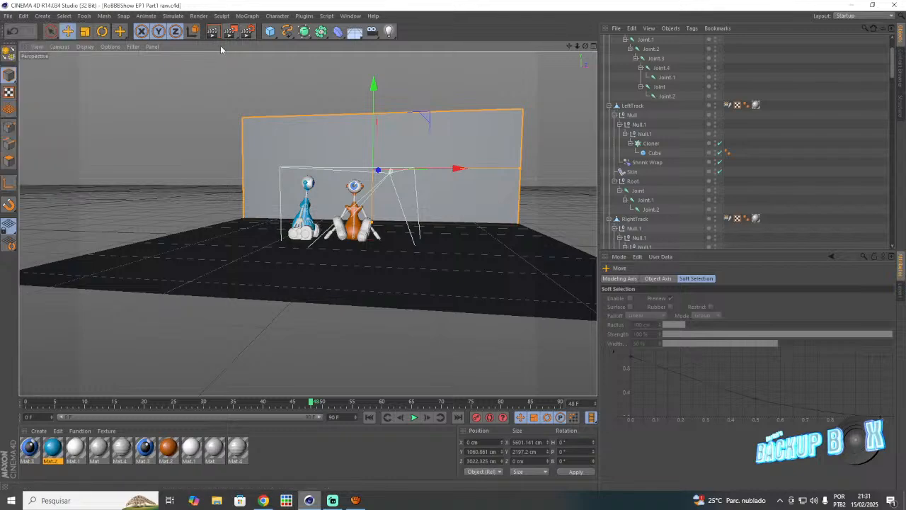
- Duplicate the back wall forward to about Z -1194 cm and set the copy's heading rotation to 90°
drag(585, 45, 291, 193)
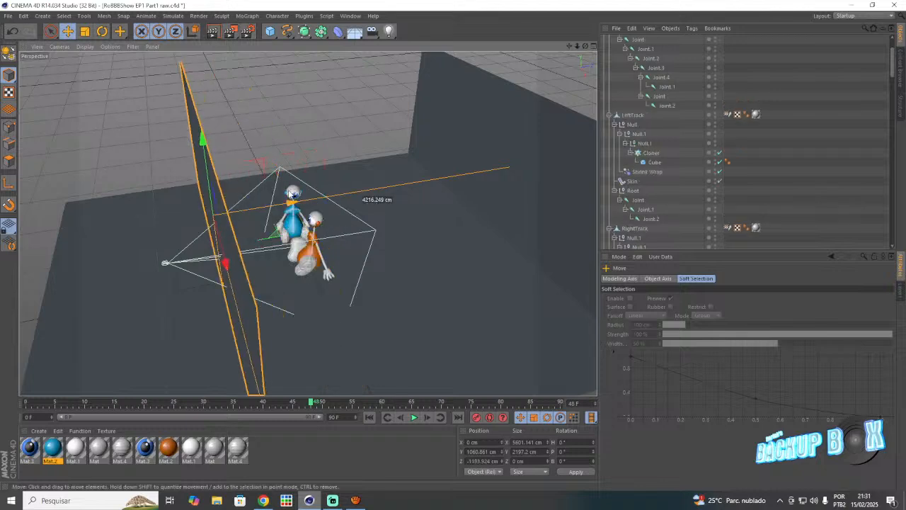
click(102, 31)
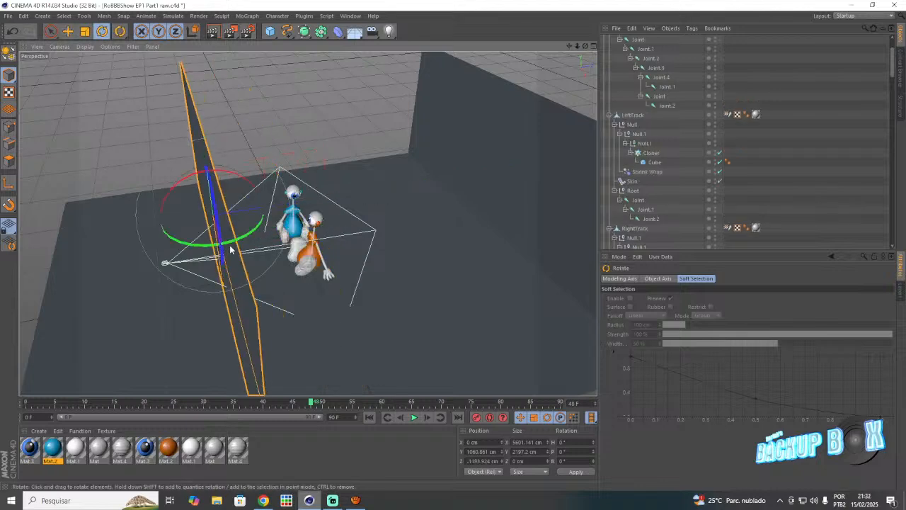
drag(230, 247, 326, 191)
scroll(627, 119, up, 3)
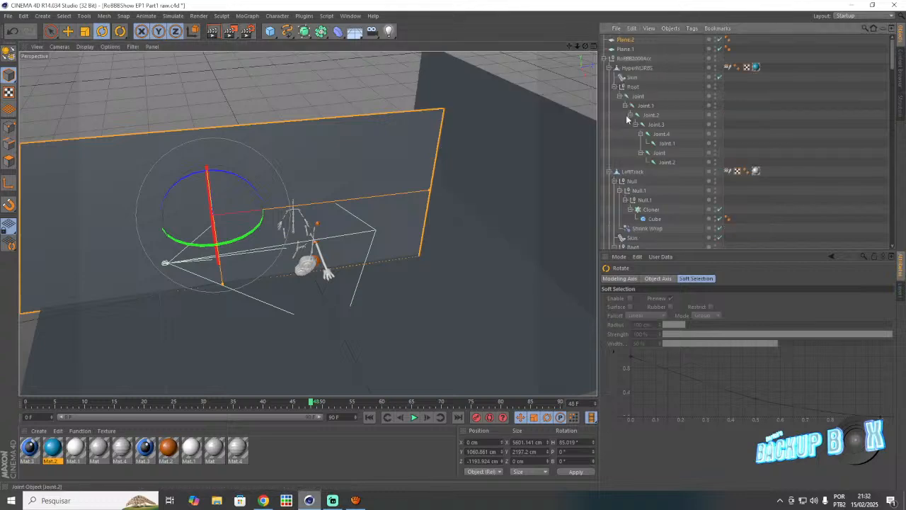
click(623, 40)
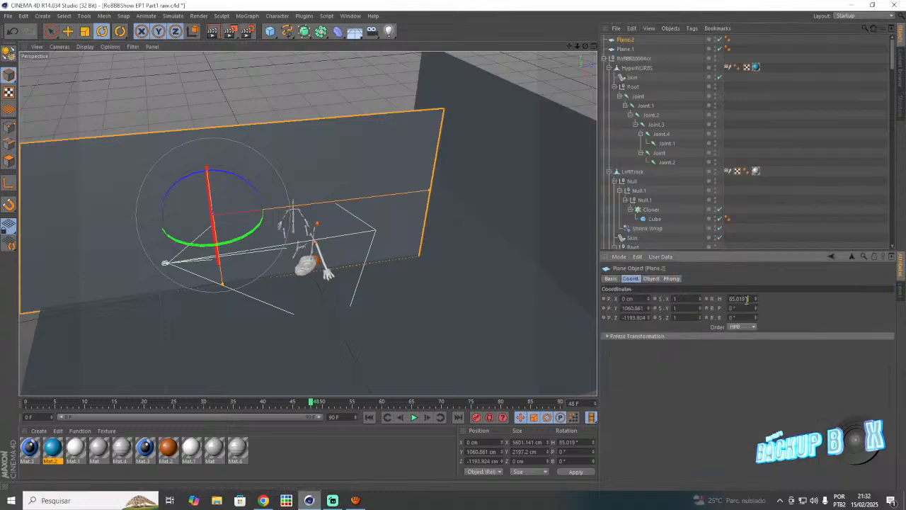
text(90)
key(Return)
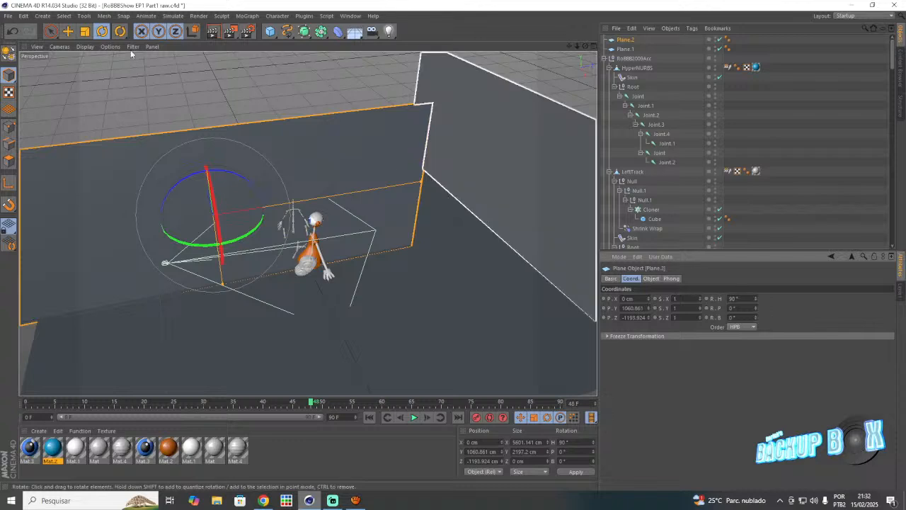
- Move the rotated wall to the blue robot's side at about X -2782, Z -121 cm and stretch its width to about 6288 cm
click(67, 31)
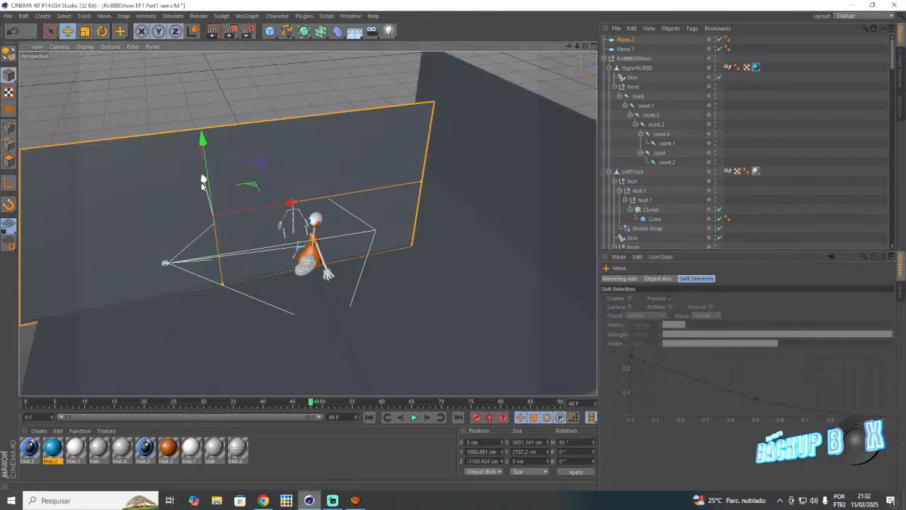
drag(203, 178, 171, 104)
drag(276, 126, 330, 134)
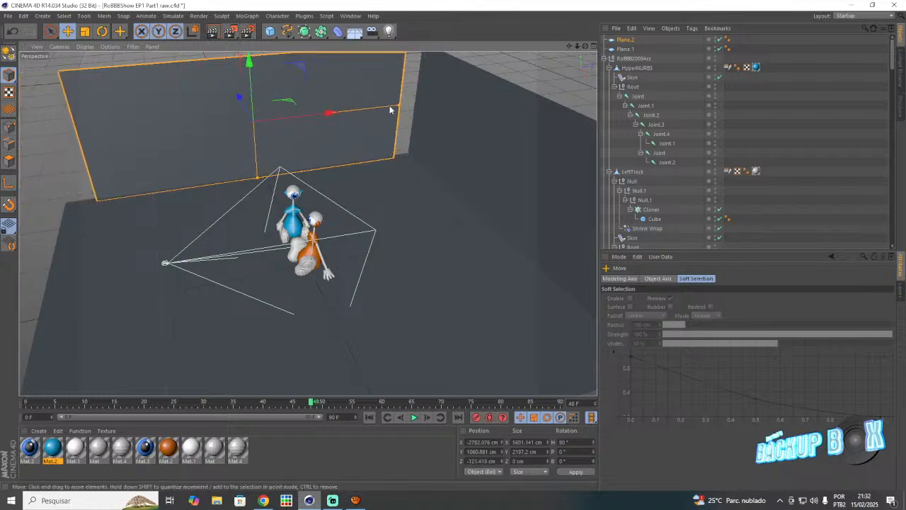
drag(398, 107, 417, 109)
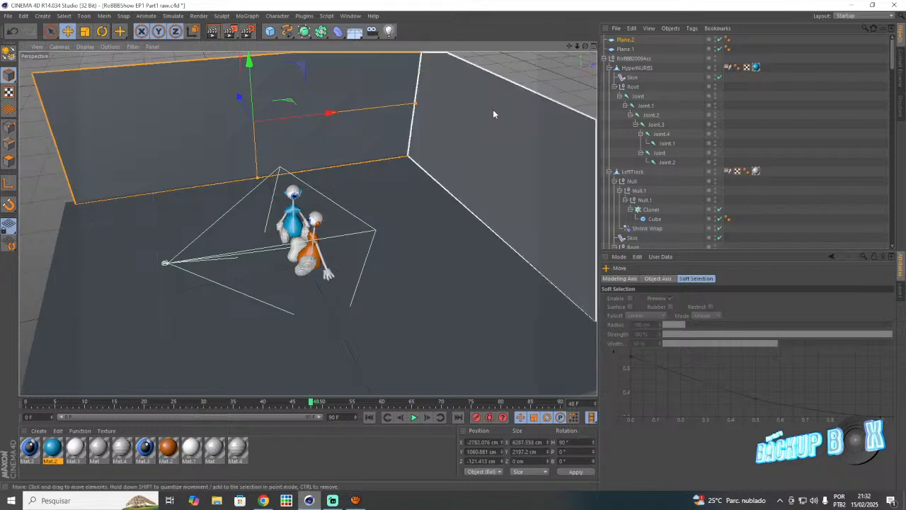
- Duplicate the side wall to the opposite edge of the floor and save the project
drag(586, 47, 220, 210)
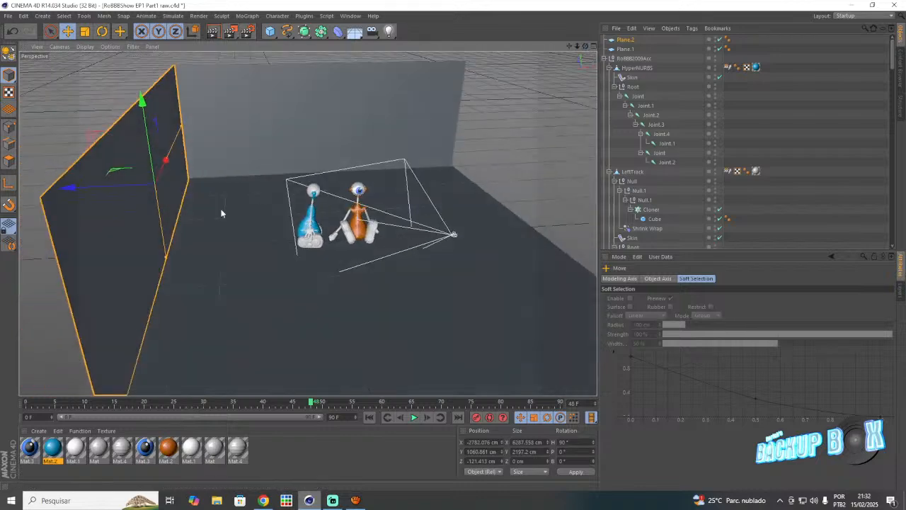
drag(75, 188, 485, 190)
click(530, 68)
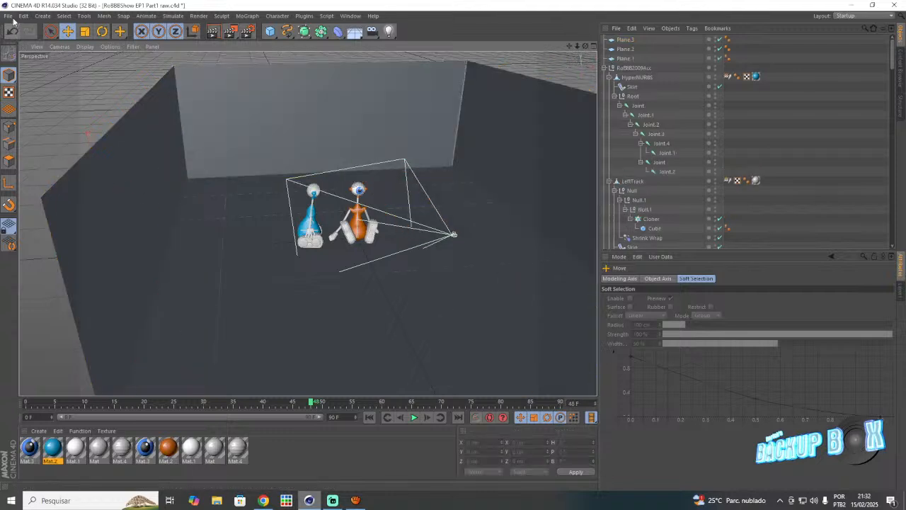
click(8, 15)
click(40, 91)
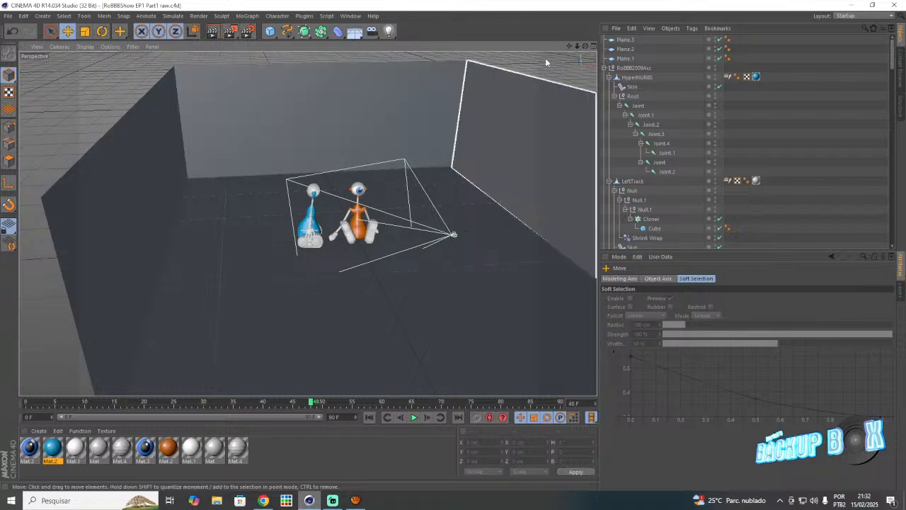
- Duplicate the floor plane upward to about Y 2139 cm as the room's ceiling
drag(585, 47, 524, 24)
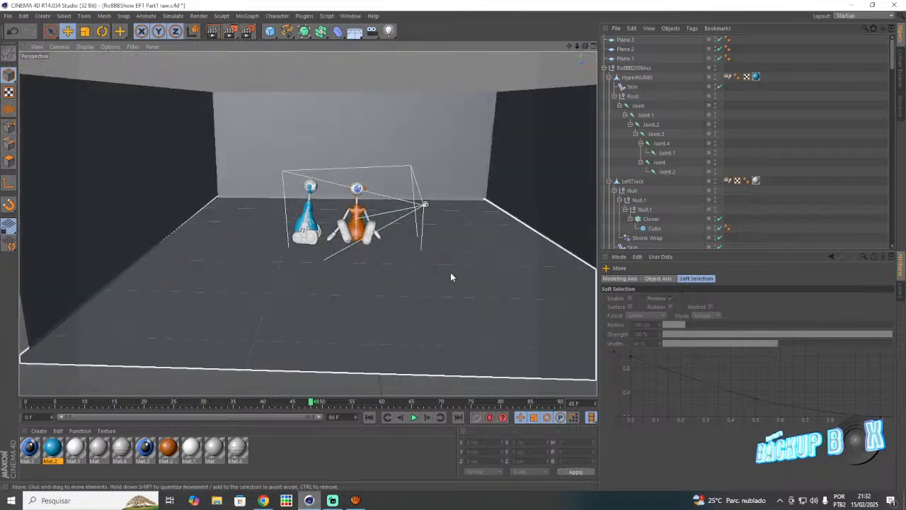
click(450, 277)
ctrl+drag(360, 161, 360, 65)
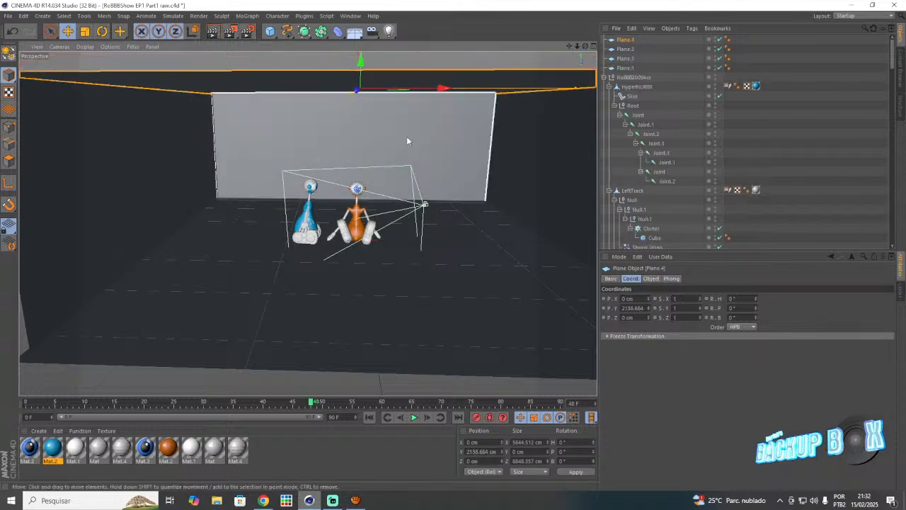
click(453, 52)
- Add a null object and group the three wall planes and the ceiling plane under it
drag(277, 34, 297, 42)
drag(640, 82, 616, 51)
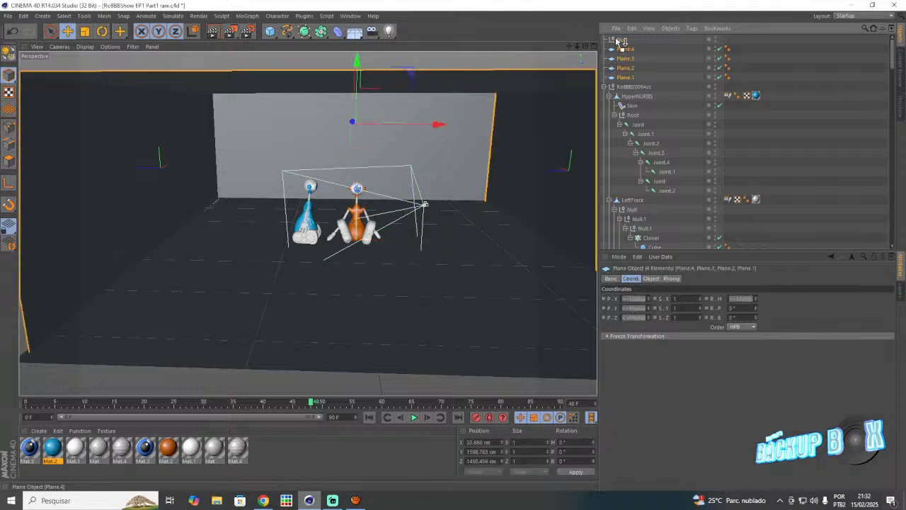
click(479, 95)
- Convert the back wall plane to an editable polygon object and switch to polygon editing
click(451, 129)
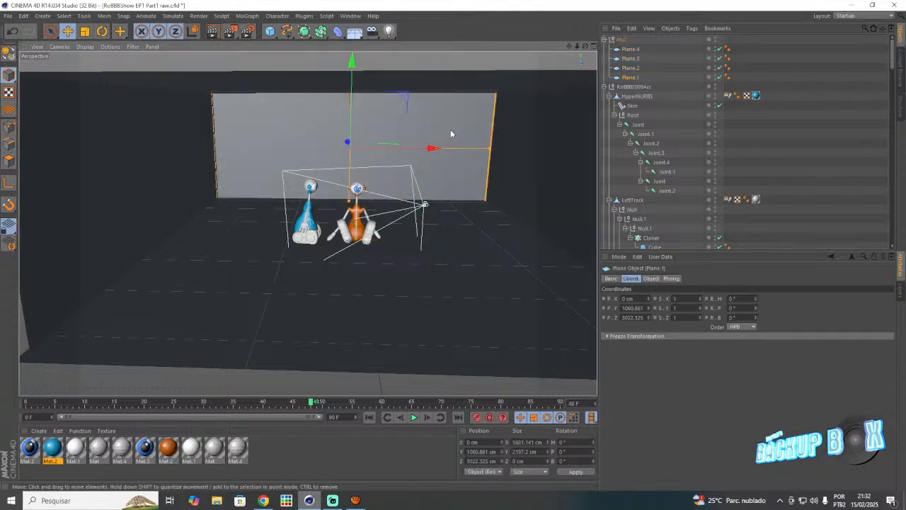
click(9, 55)
click(5, 165)
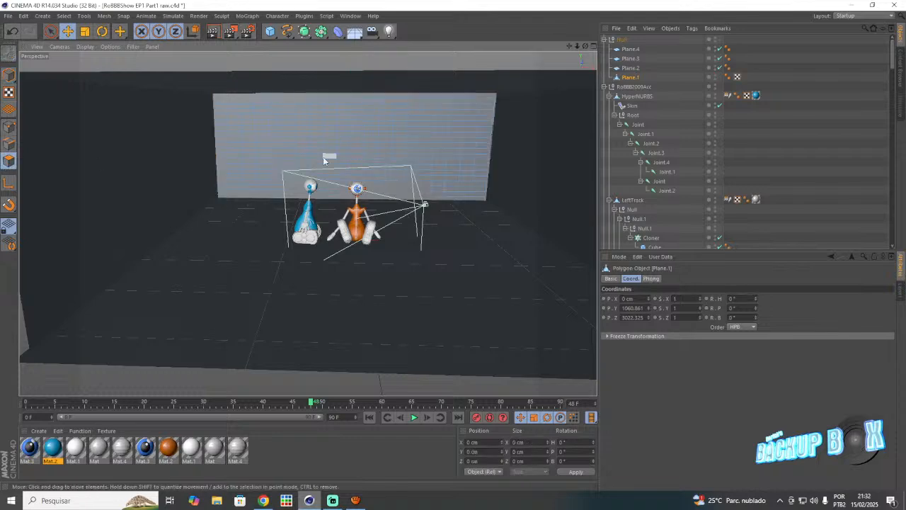
- Delete a block of polygons three wide by four high from the back wall, cutting a window opening of about 840 × 439 cm
scroll(323, 157, up, 10)
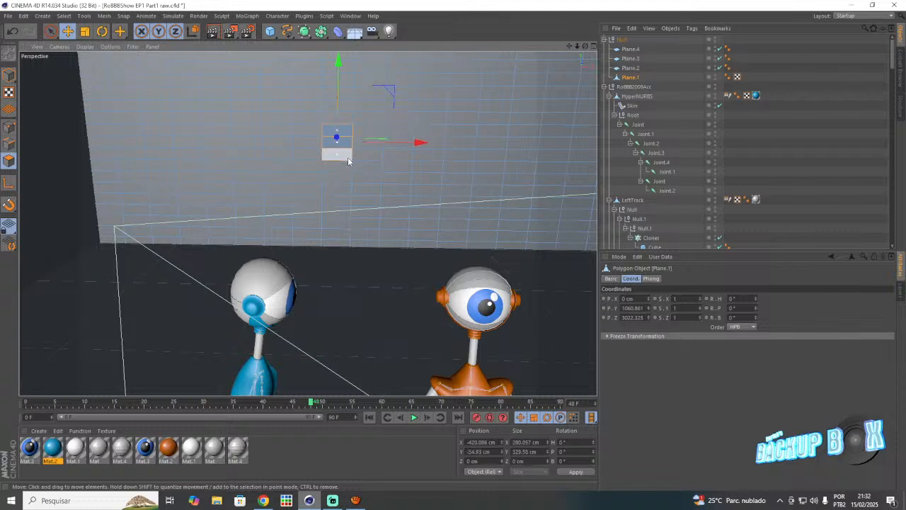
drag(348, 161, 358, 169)
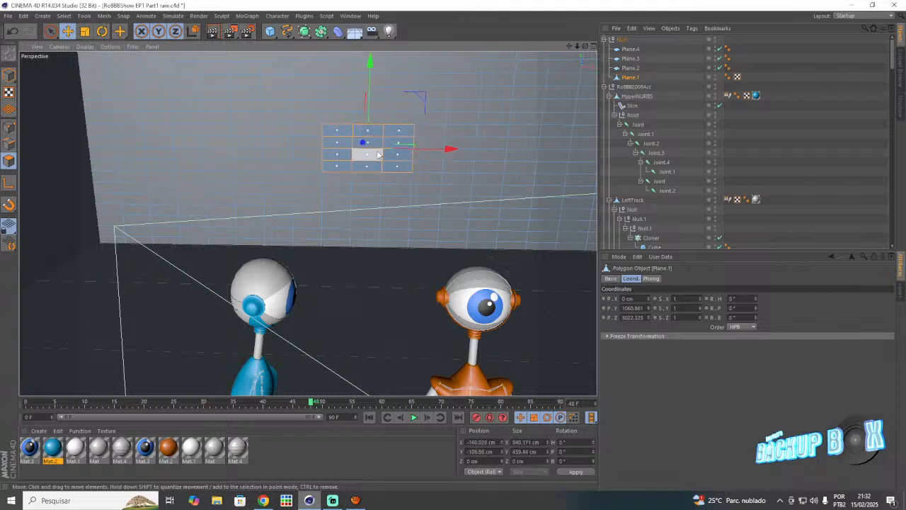
key(Delete)
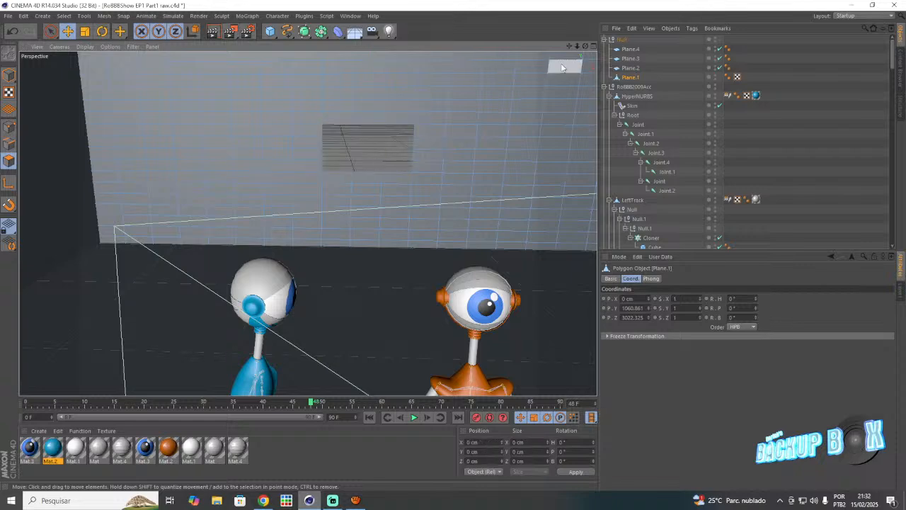
drag(577, 46, 474, 46)
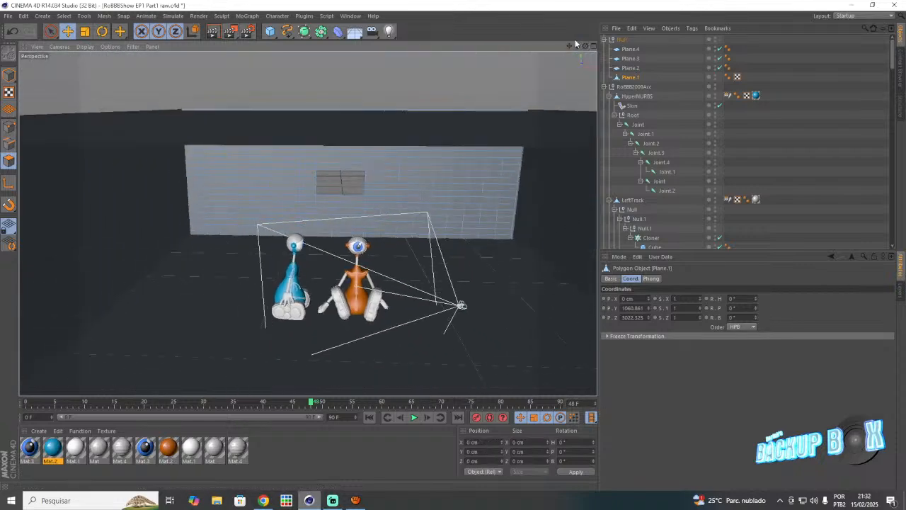
drag(585, 46, 544, 28)
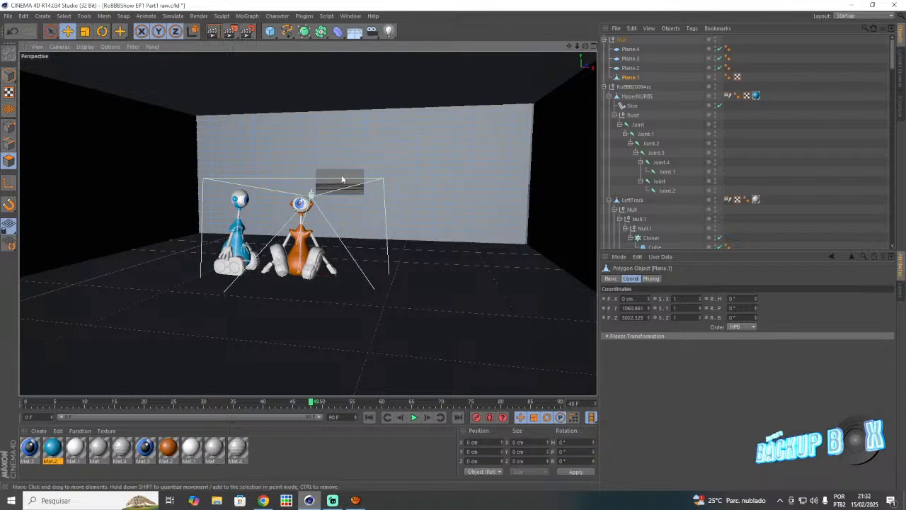
- Convert the left side wall plane to an editable polygon object and switch to polygon editing
scroll(341, 174, up, 5)
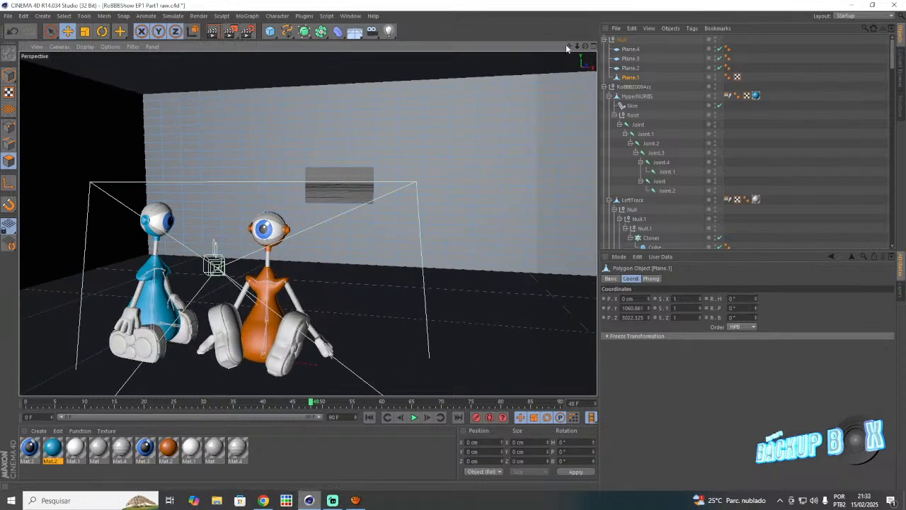
drag(569, 46, 520, 53)
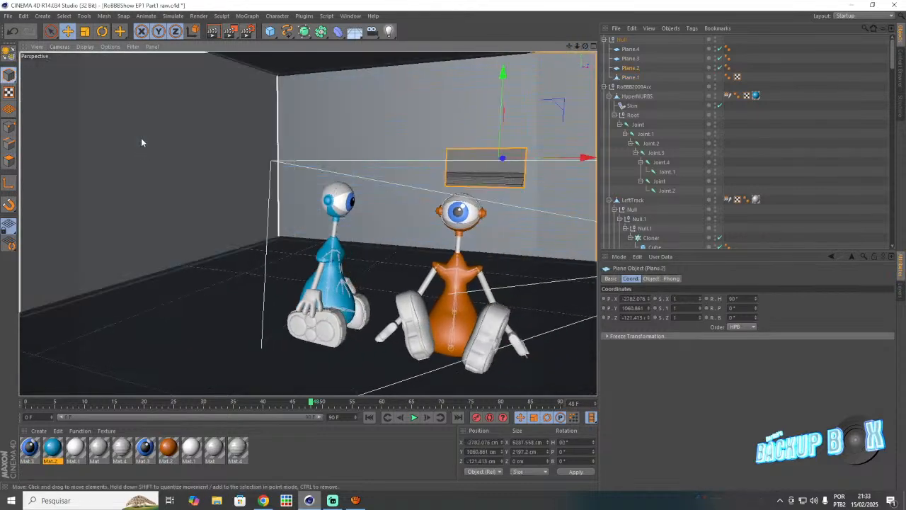
click(141, 137)
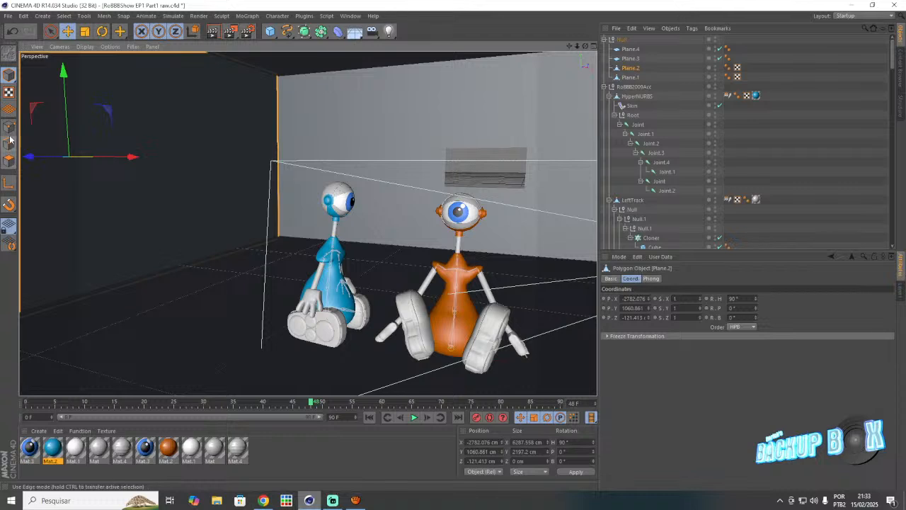
click(15, 162)
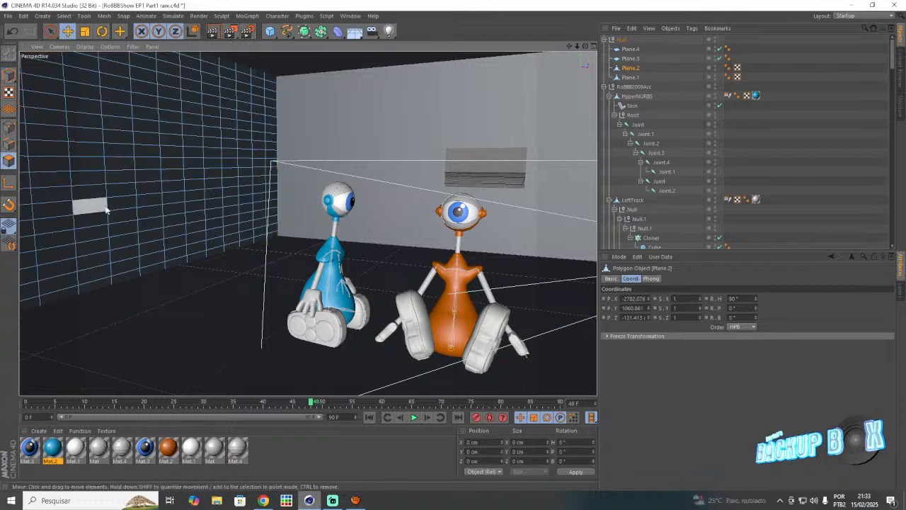
- Delete a block of polygons two wide by nine high at the left wall's base, cutting a doorway of about 629 × 989 cm
shift+click(129, 265)
shift+click(130, 253)
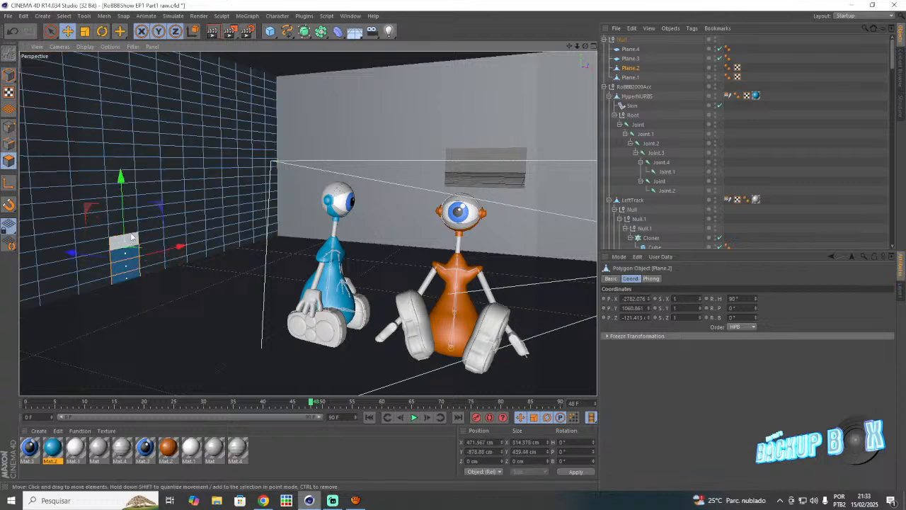
shift+click(131, 236)
shift+click(130, 224)
shift+click(131, 211)
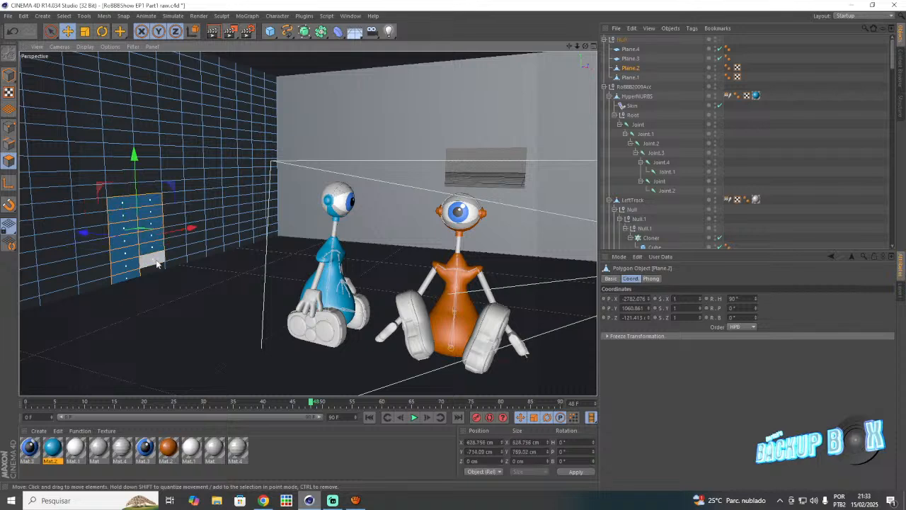
shift+click(149, 190)
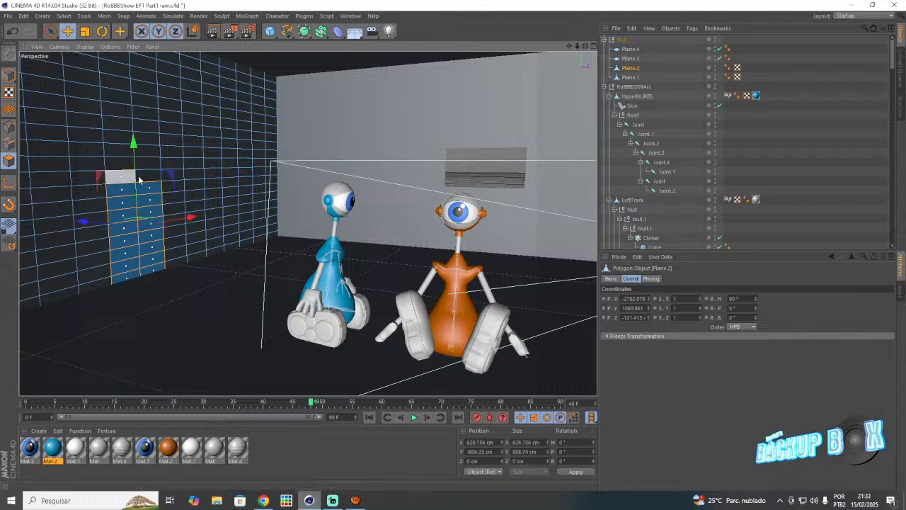
shift+click(135, 177)
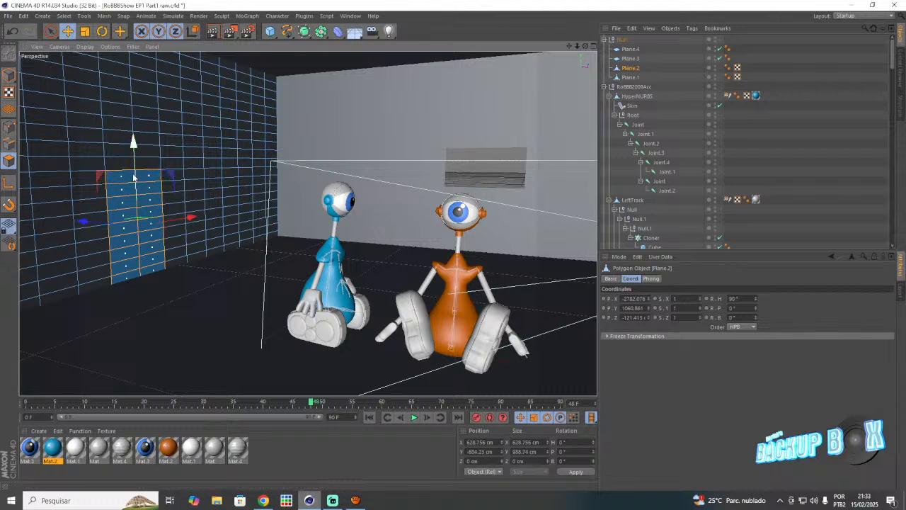
click(9, 74)
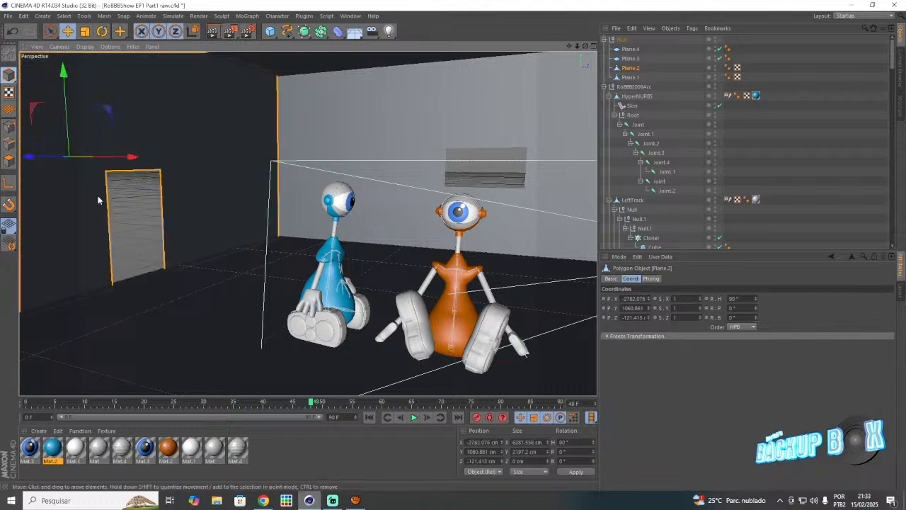
- Create a new material and set its color to beige with R 204, G 186 and B 139
double_click(282, 455)
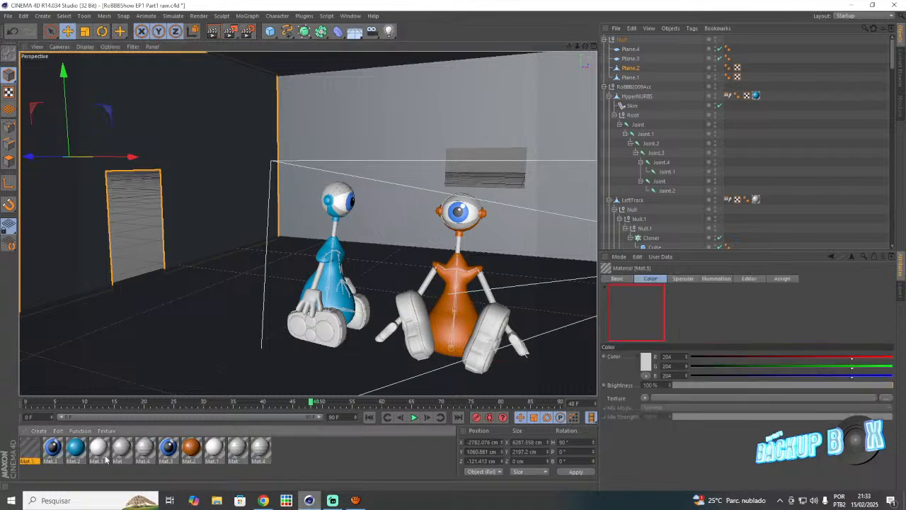
double_click(32, 448)
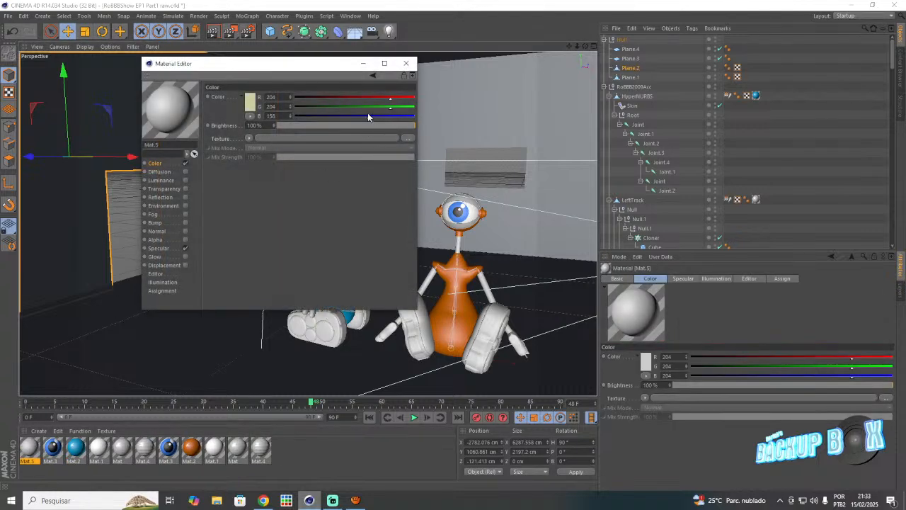
drag(387, 107, 382, 107)
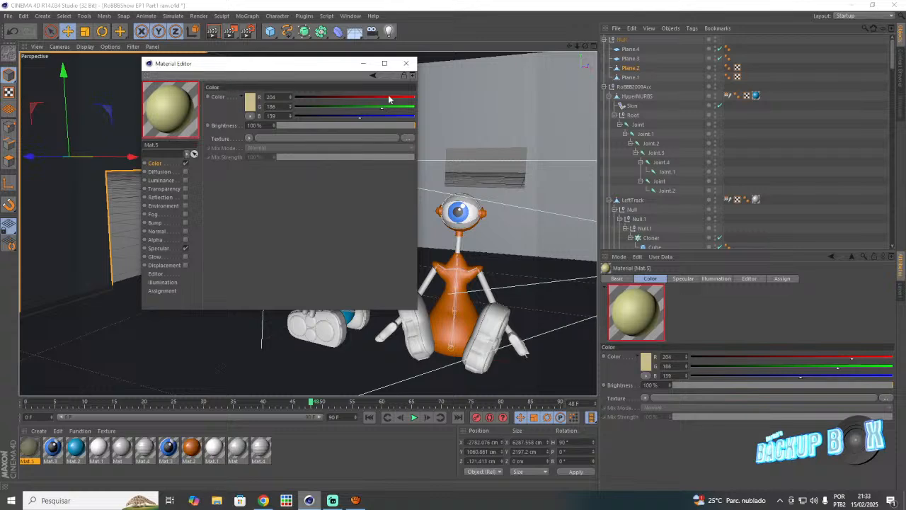
click(405, 64)
- Apply the beige material to the left wall, the back wall and the ceiling
drag(40, 433, 149, 226)
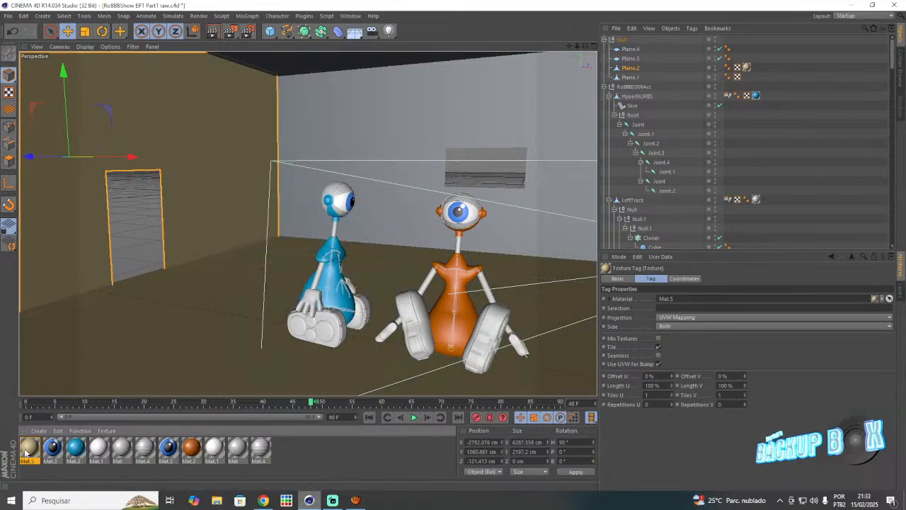
drag(29, 448, 315, 148)
drag(218, 157, 269, 62)
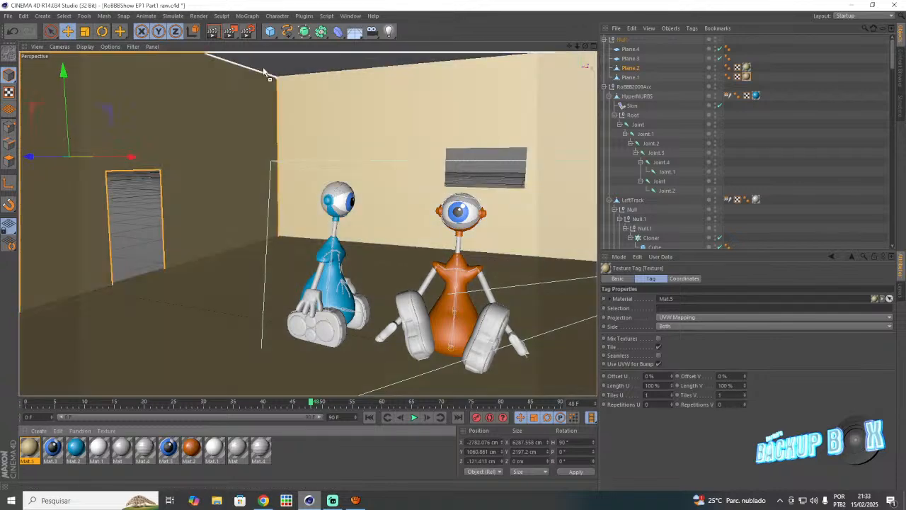
- Apply the beige material to the right wall and move that wall inward to about X 2799 cm
drag(569, 46, 425, 48)
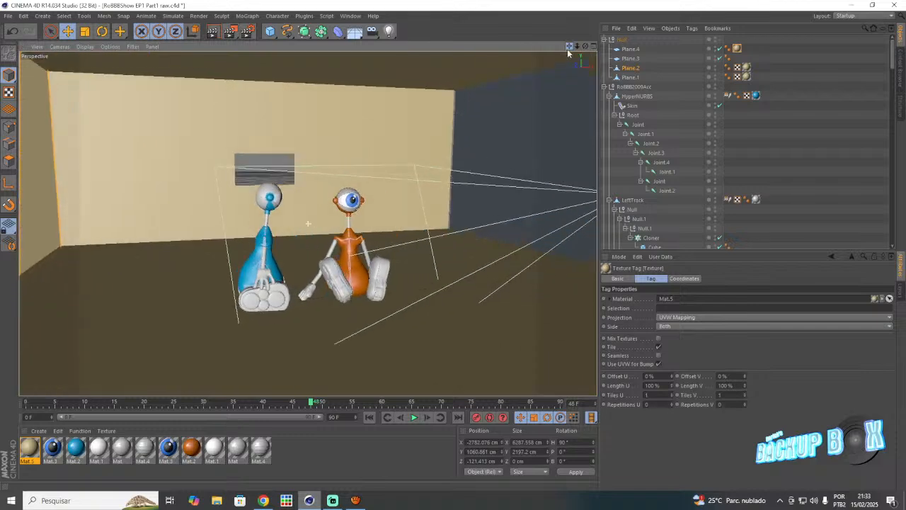
drag(29, 448, 504, 171)
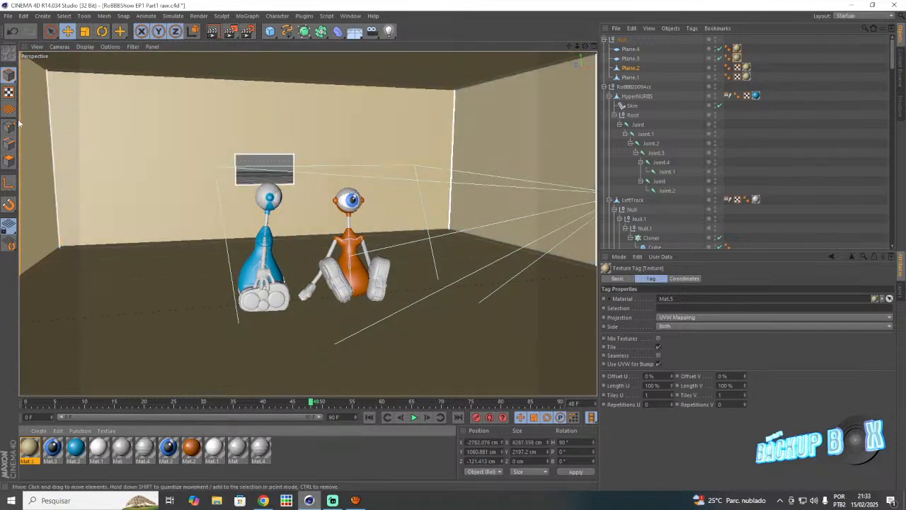
click(556, 146)
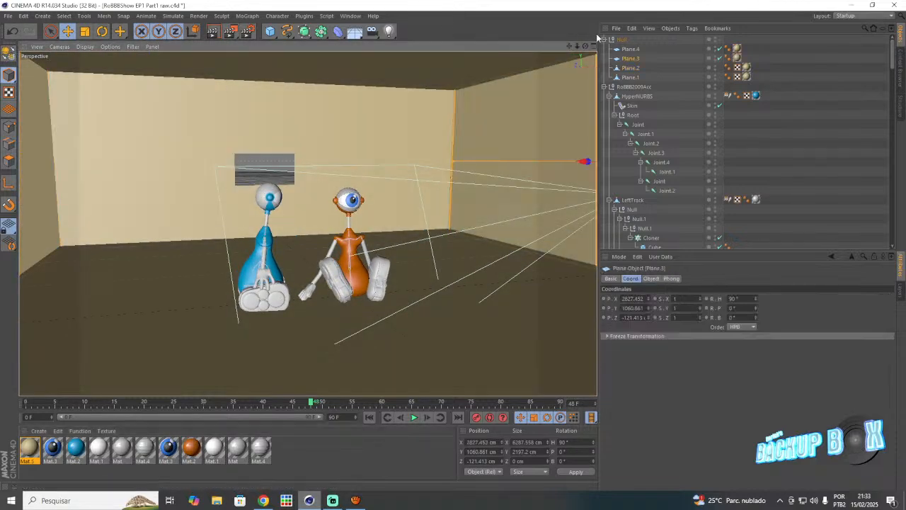
drag(578, 48, 506, 48)
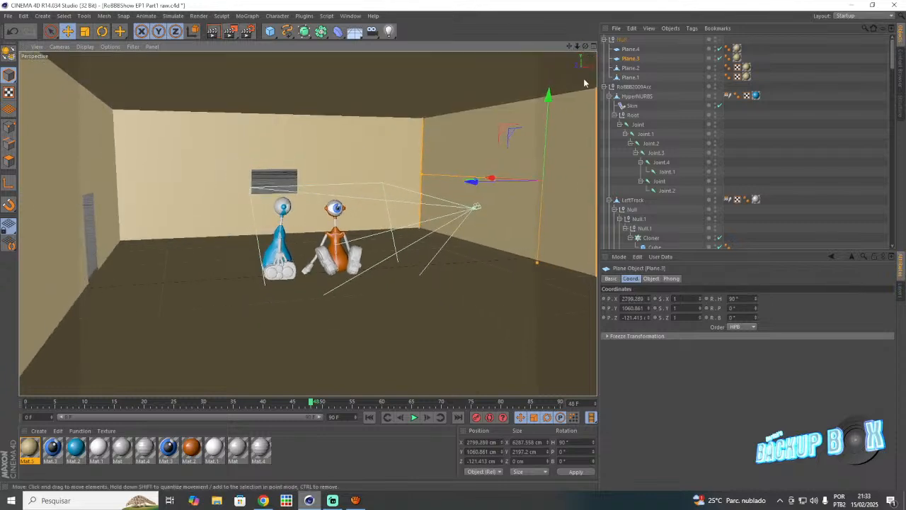
- Rename the null that groups the walls and ceiling as TreehouseScene
click(623, 39)
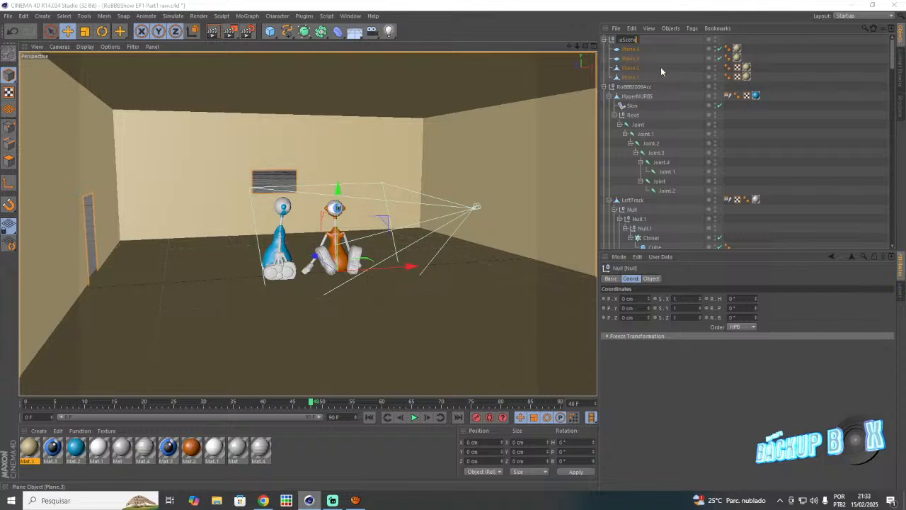
click(617, 28)
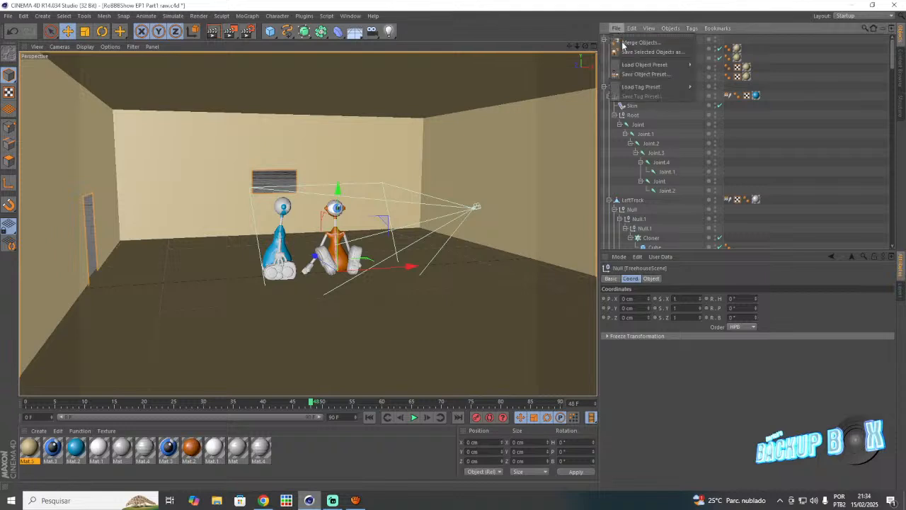
click(645, 75)
click(627, 82)
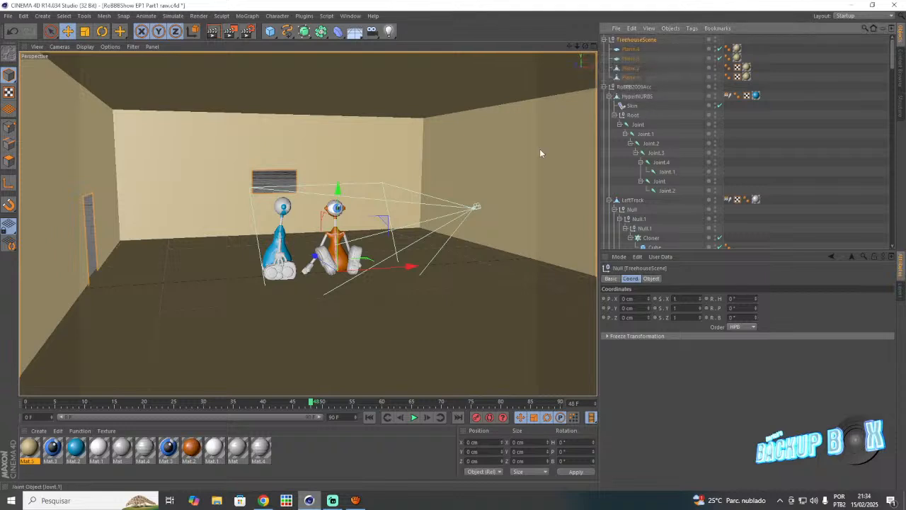
- Deselect the room objects and save the scene file RoBBBShow EP1 Part1 raw.c4d
click(286, 180)
scroll(292, 177, up, 5)
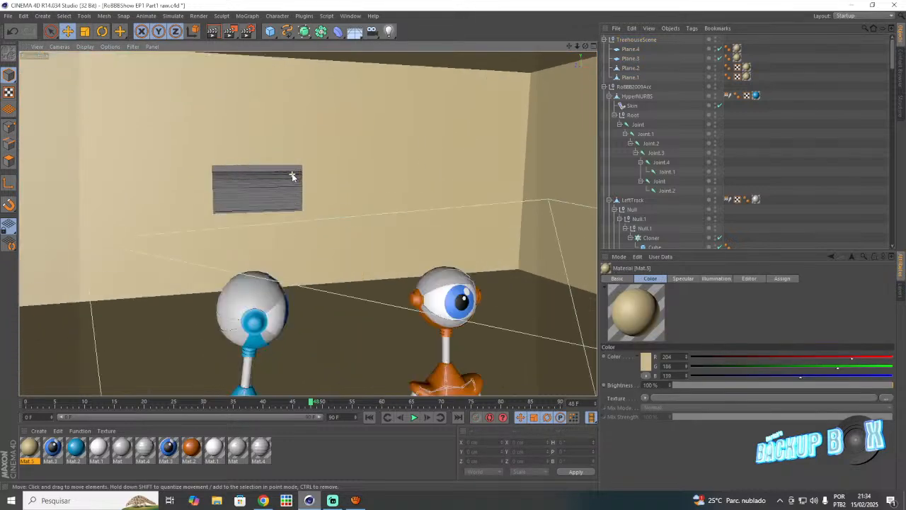
click(7, 16)
click(41, 93)
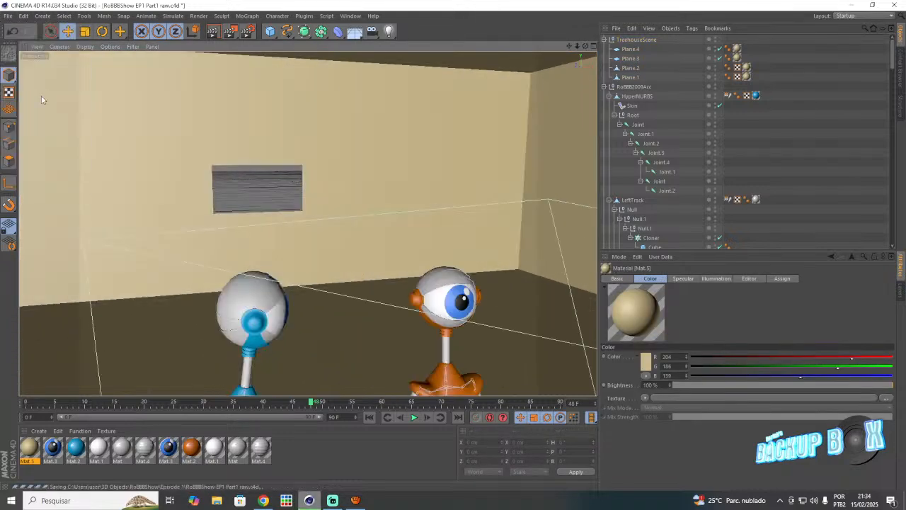
drag(584, 46, 560, 55)
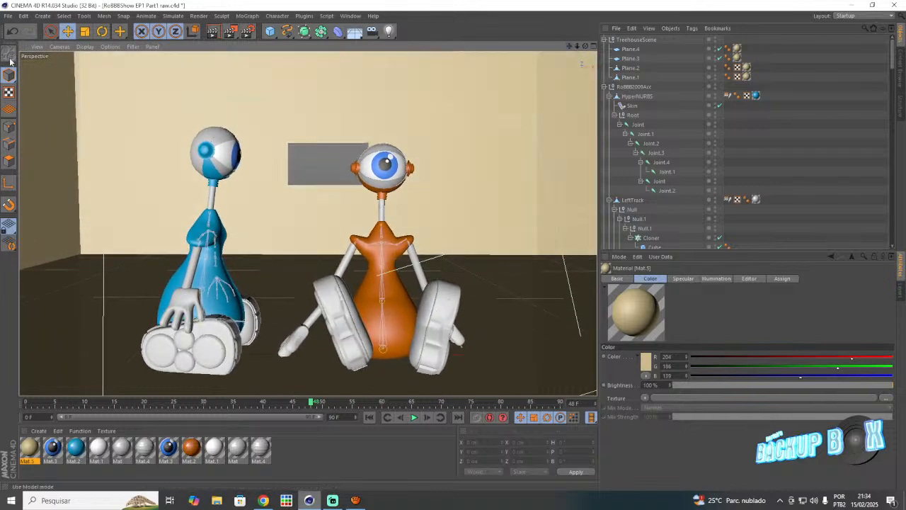
click(13, 15)
click(44, 84)
- Collapse the blue robot's LeftTrack and RightTrack hierarchies and rotate its left arm's nested Joint.4 to a pitch of about -106.7°
drag(586, 46, 572, 47)
scroll(133, 235, up, 6)
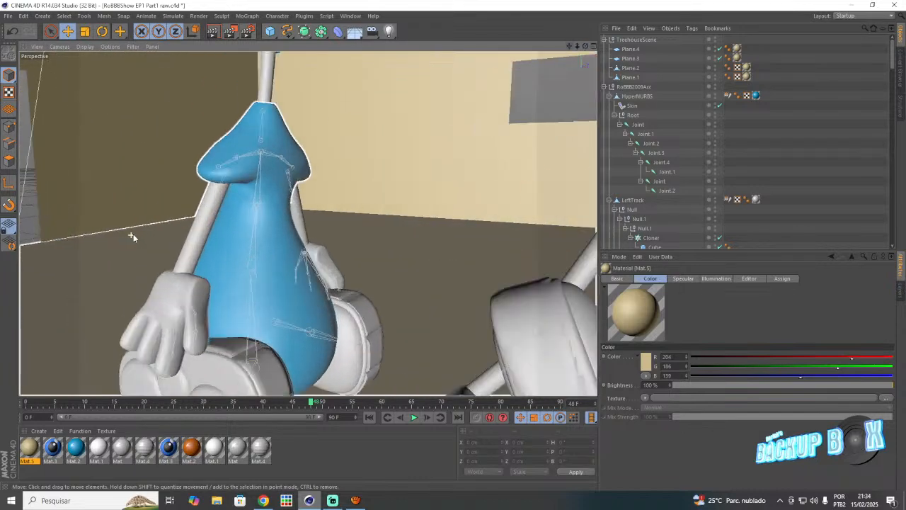
scroll(637, 128, down, 4)
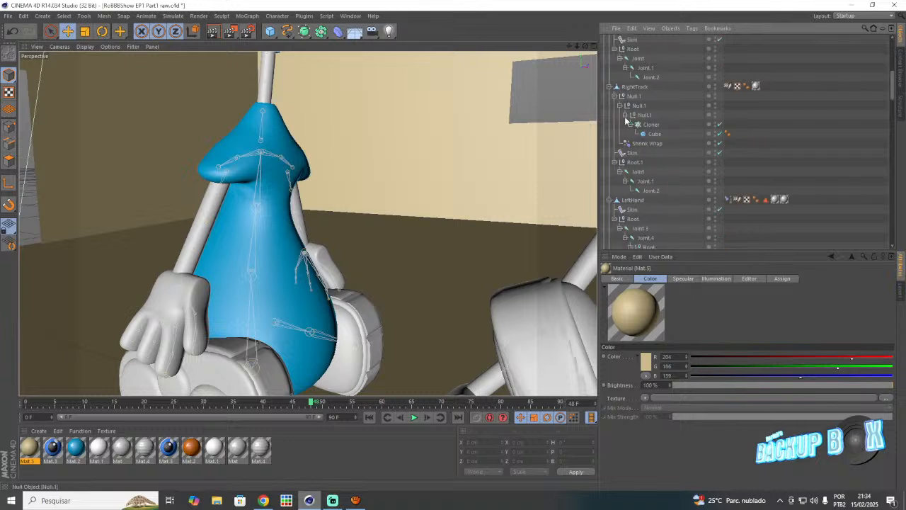
click(609, 87)
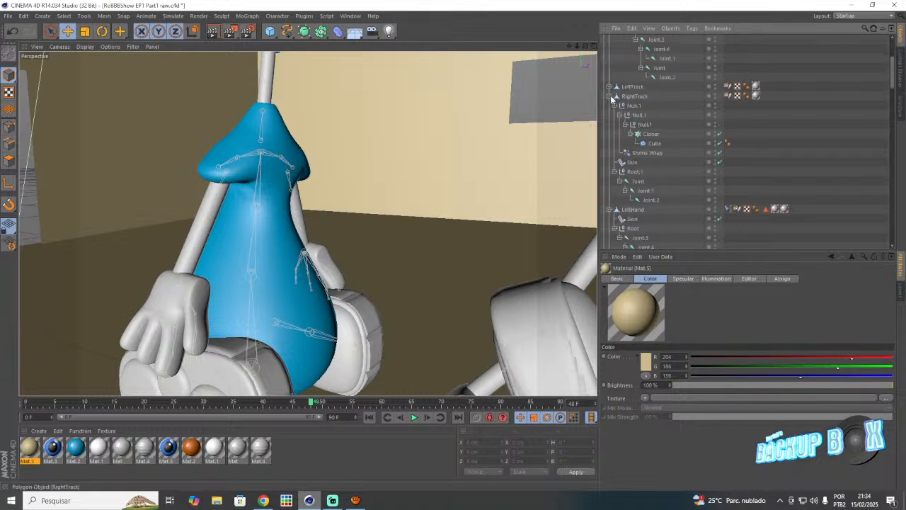
click(609, 96)
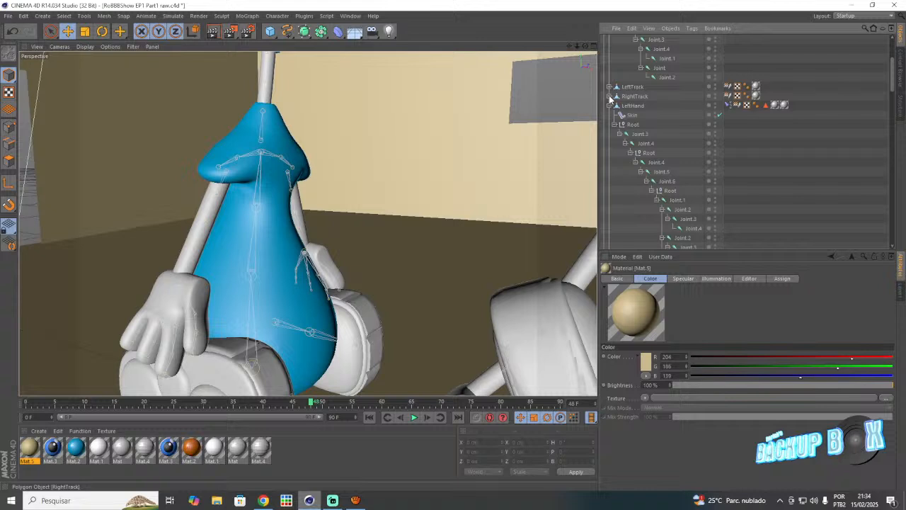
click(658, 165)
key(r)
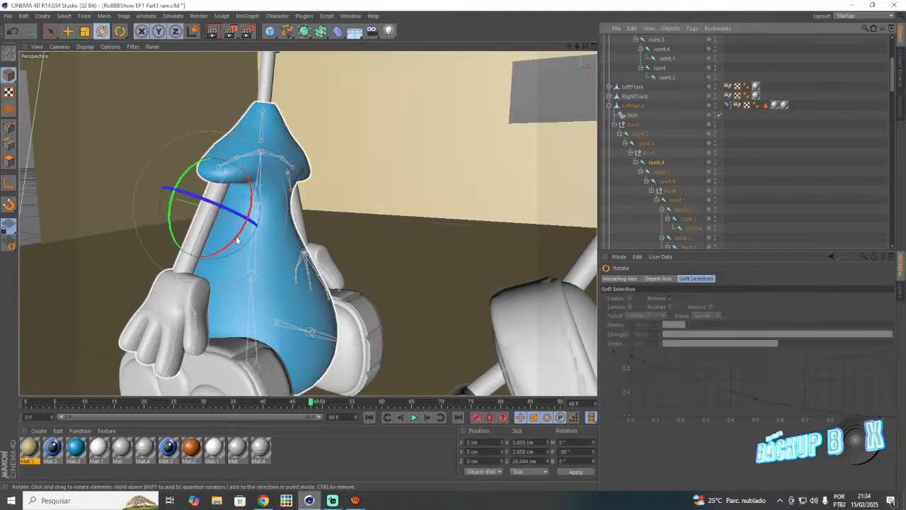
drag(236, 240, 178, 221)
key(e)
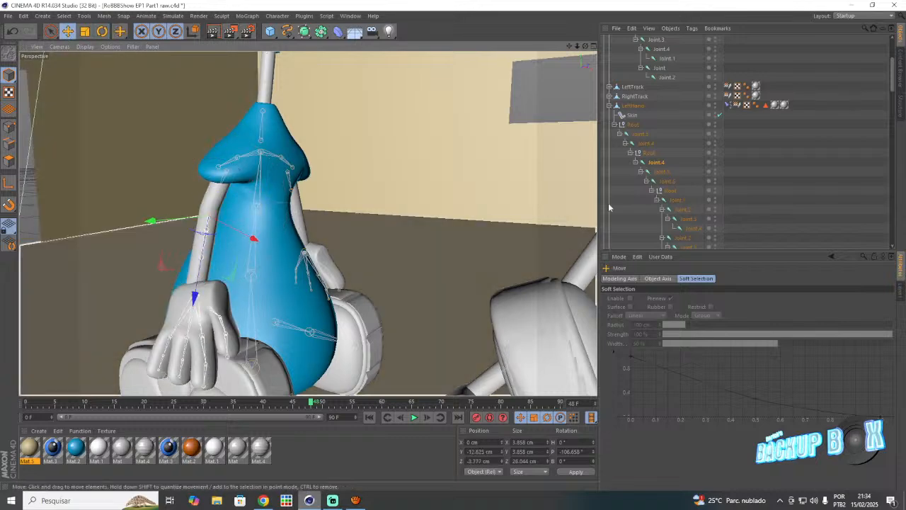
- Rotate Joint.5 of the blue robot's left arm to a pitch of about -14.8°, bending the forearm
click(660, 172)
key(r)
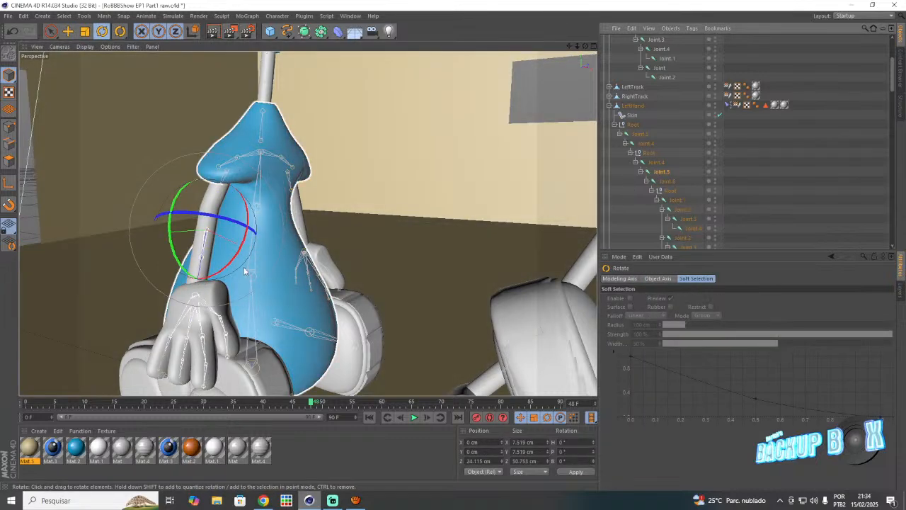
drag(244, 271, 251, 249)
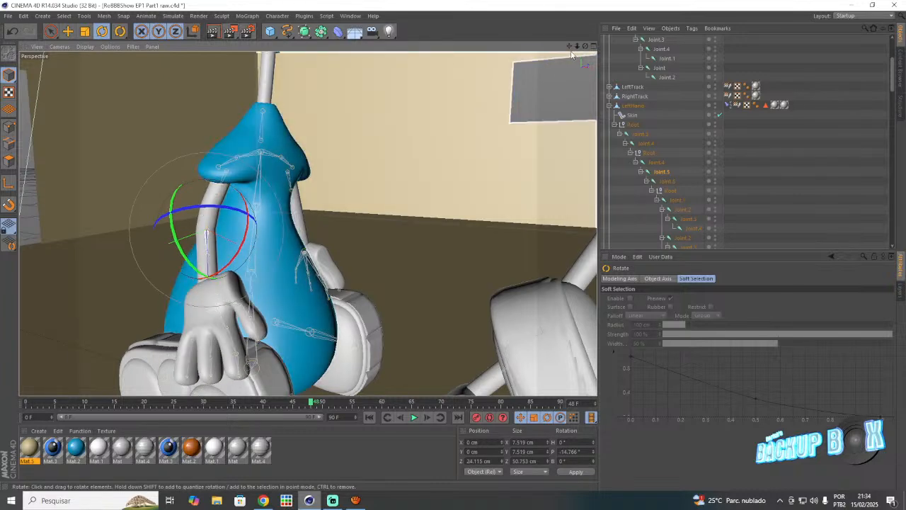
drag(577, 46, 307, 223)
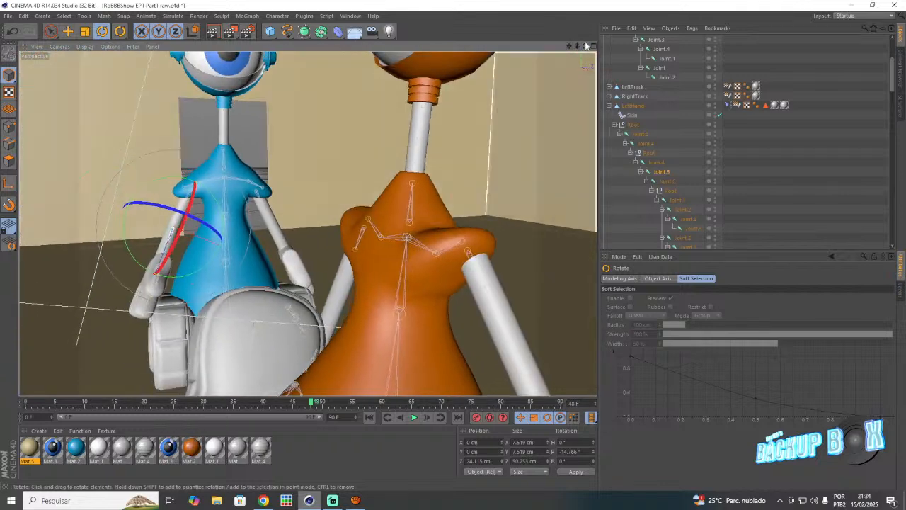
drag(586, 47, 307, 222)
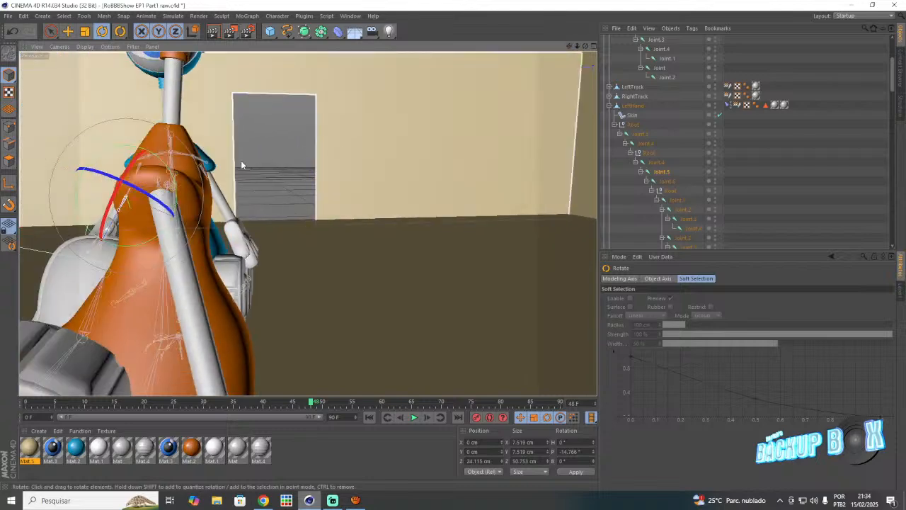
scroll(240, 163, up, 3)
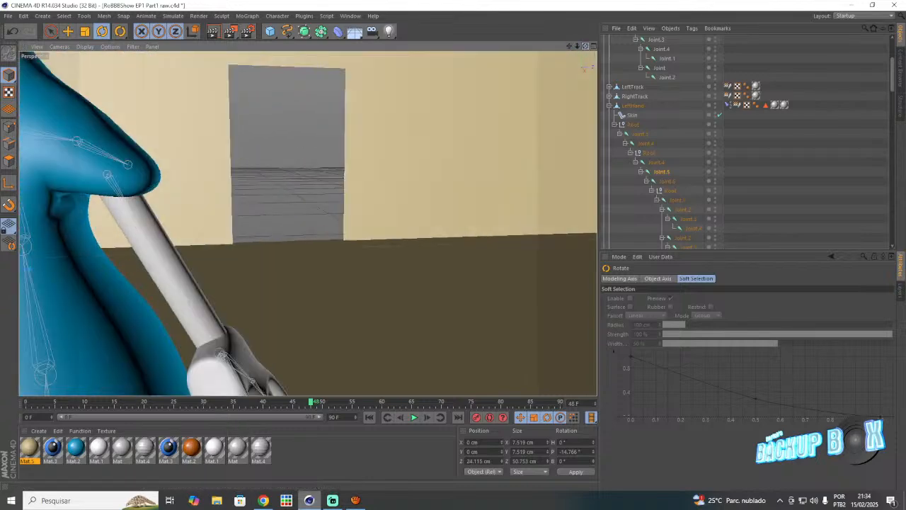
- Select Joint.4 inside the blue robot's RightHand hierarchy and rotate it to a pitch of about -111°
drag(586, 47, 307, 222)
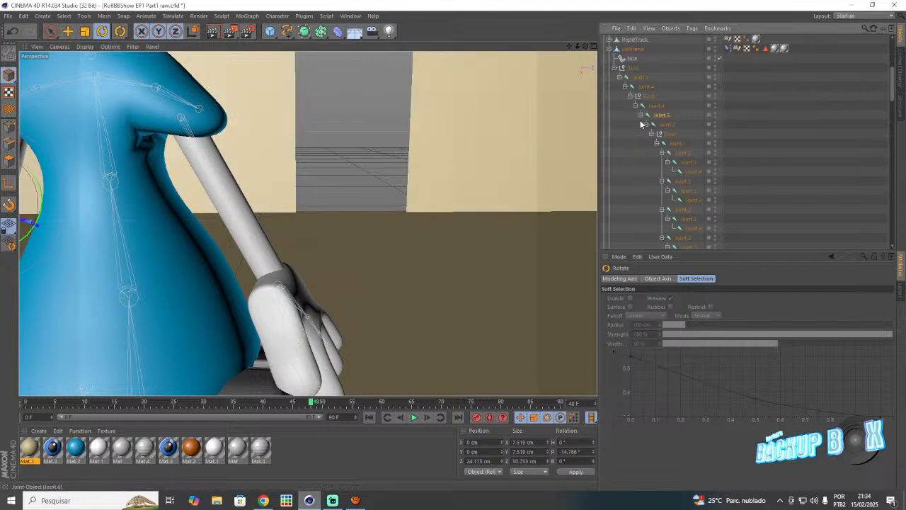
scroll(643, 141, down, 5)
click(641, 126)
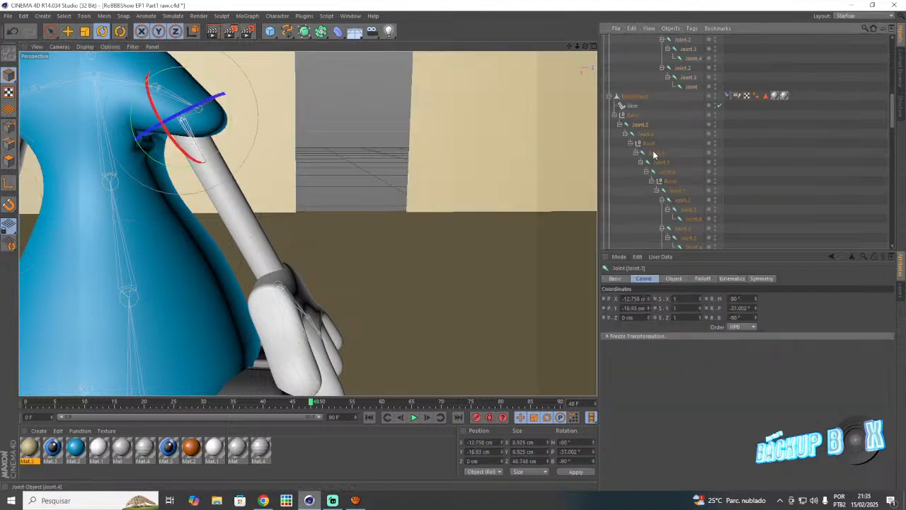
click(655, 153)
drag(219, 212, 256, 283)
key(e)
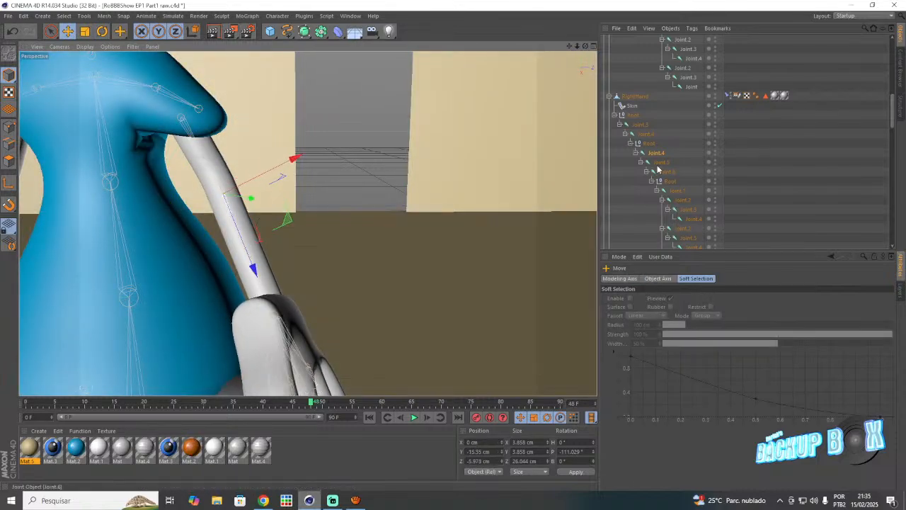
- Rotate Joint.5 in the blue robot's RightHand hierarchy to bend the forearm inward, and deselect the joint
click(660, 162)
key(r)
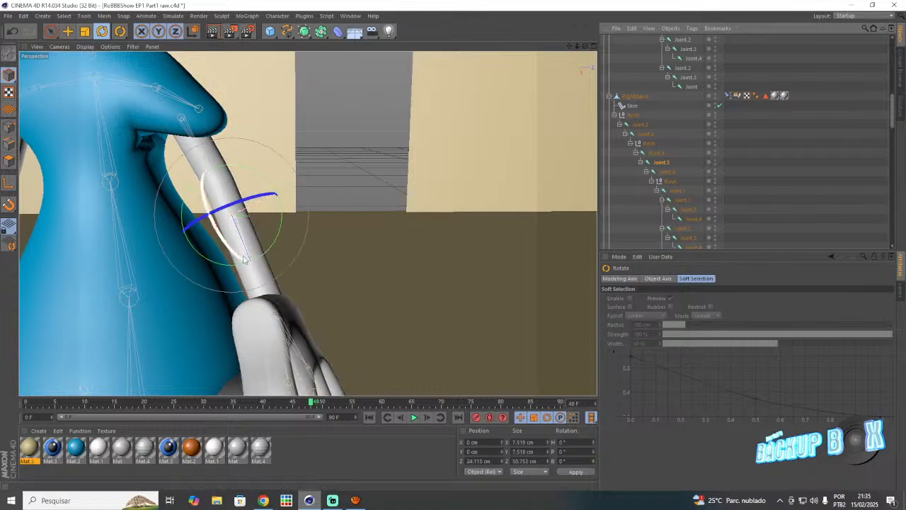
drag(243, 260, 234, 233)
click(365, 158)
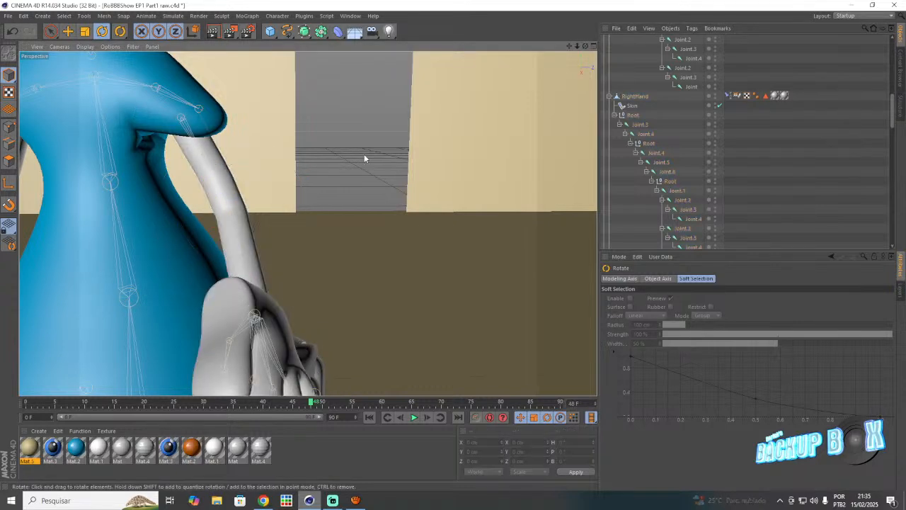
- Save the scene file RoBBBShow EP1 Part1 raw.c4d with the blue robot's new arm pose
drag(588, 46, 569, 50)
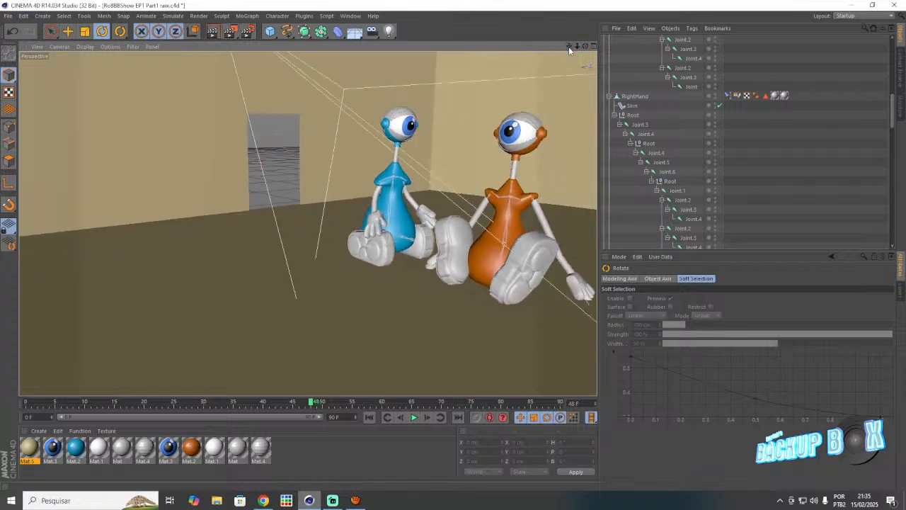
click(9, 16)
click(31, 91)
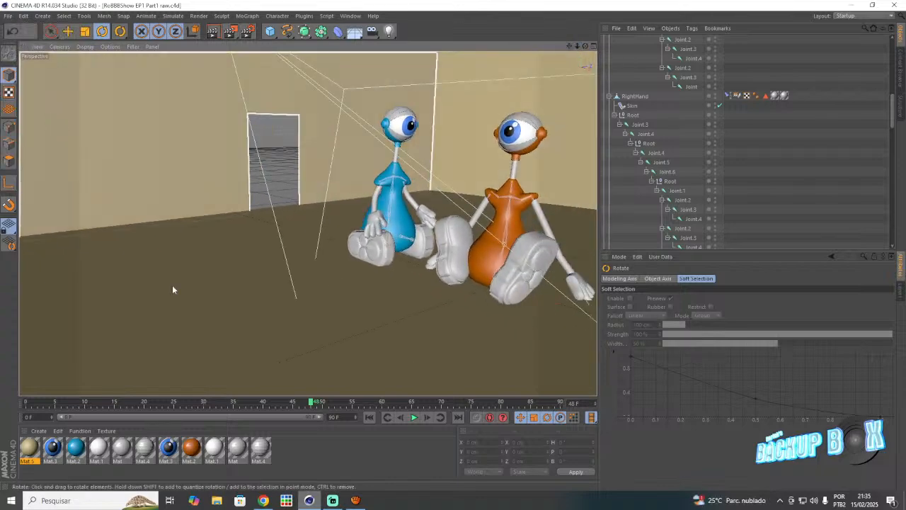
- Switch to Streamlabs Desktop to check the live stream, and return to Cinema 4D to view both robots
click(332, 500)
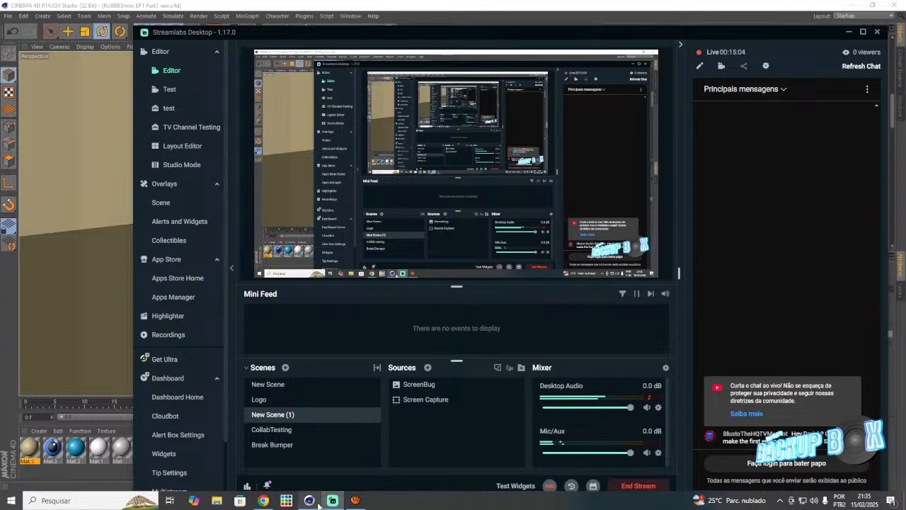
click(317, 503)
mouse_move(585, 47)
mouse_down()
mouse_move(307, 223)
mouse_move(569, 47)
mouse_up()
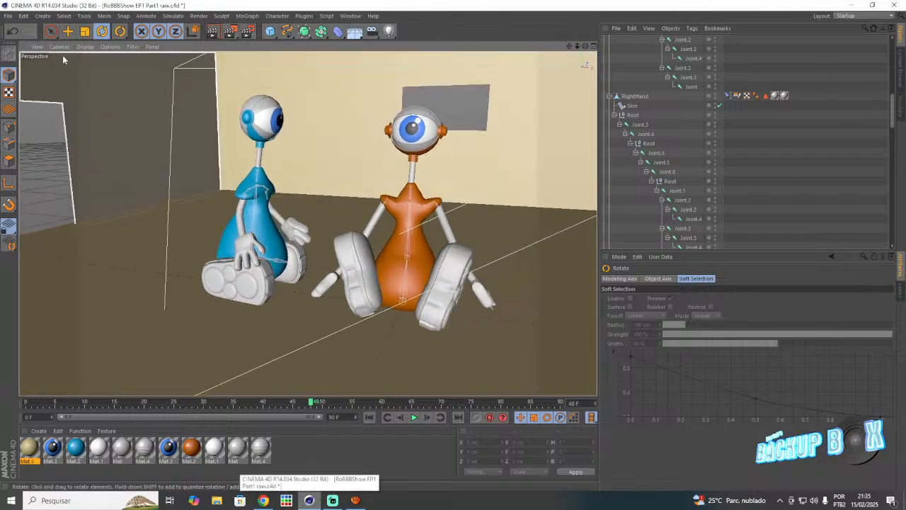
- Save the scene again and move the current time to frame 55
click(8, 15)
click(21, 97)
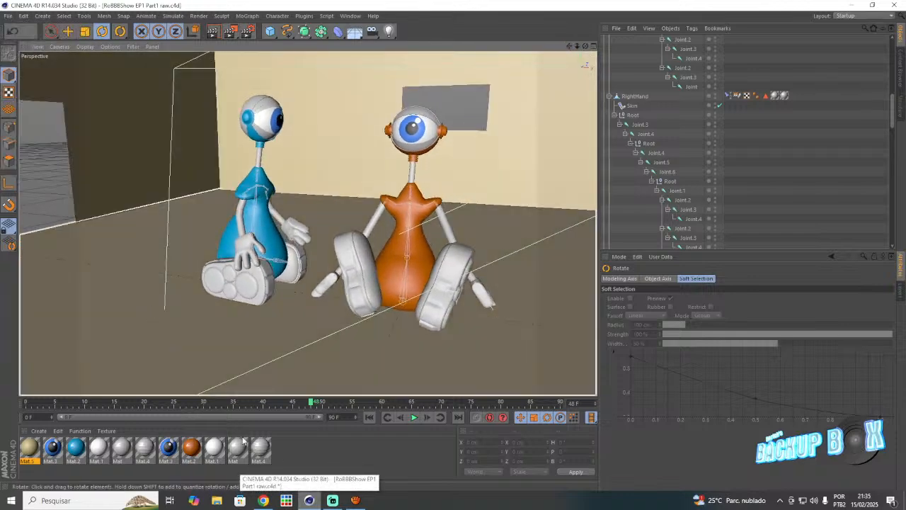
click(319, 402)
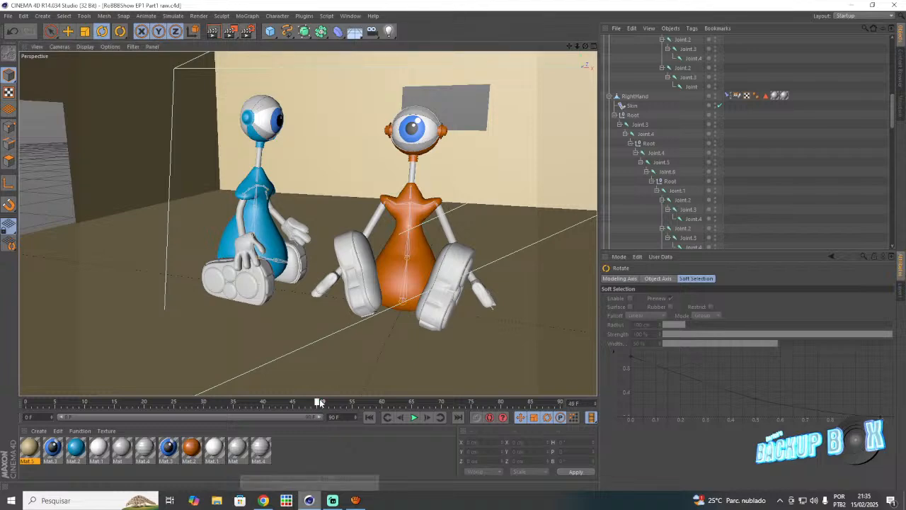
drag(320, 402, 379, 398)
click(337, 403)
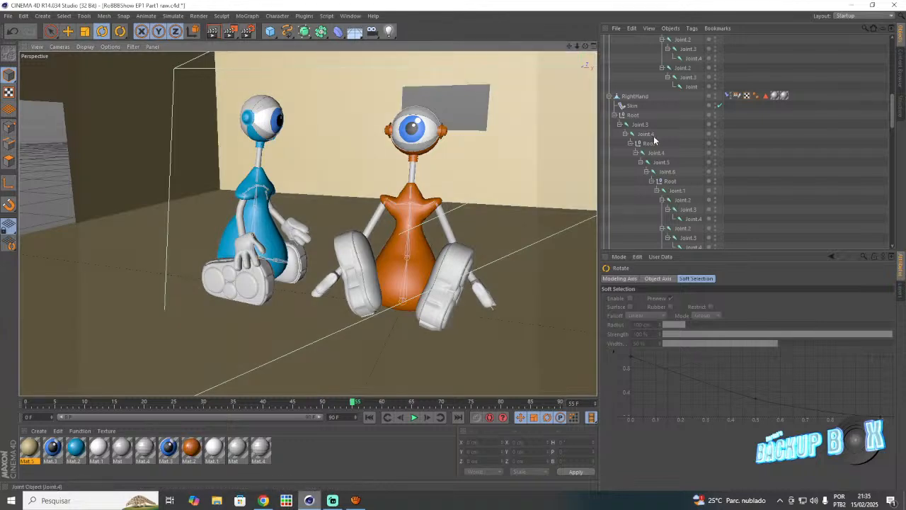
- Collapse the blue robot's hierarchy and select Joint.2 in the orange robot's body
scroll(654, 136, up, 10)
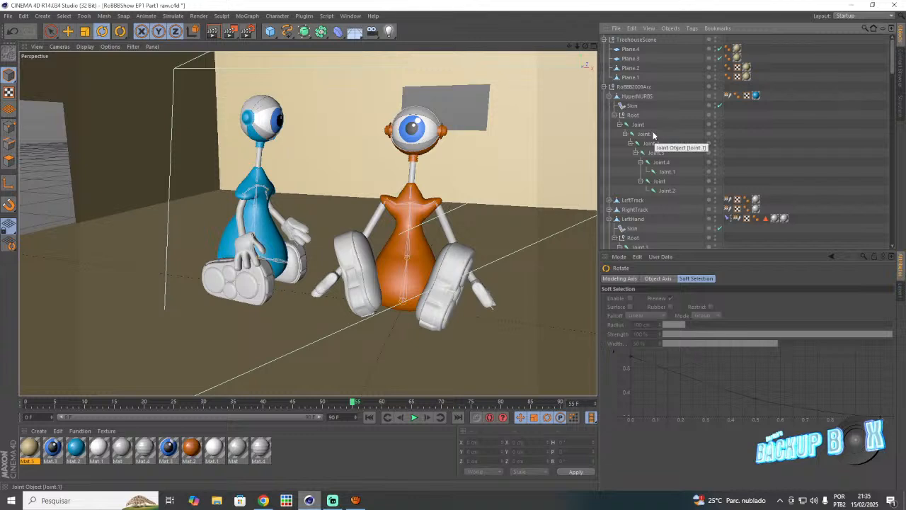
click(652, 153)
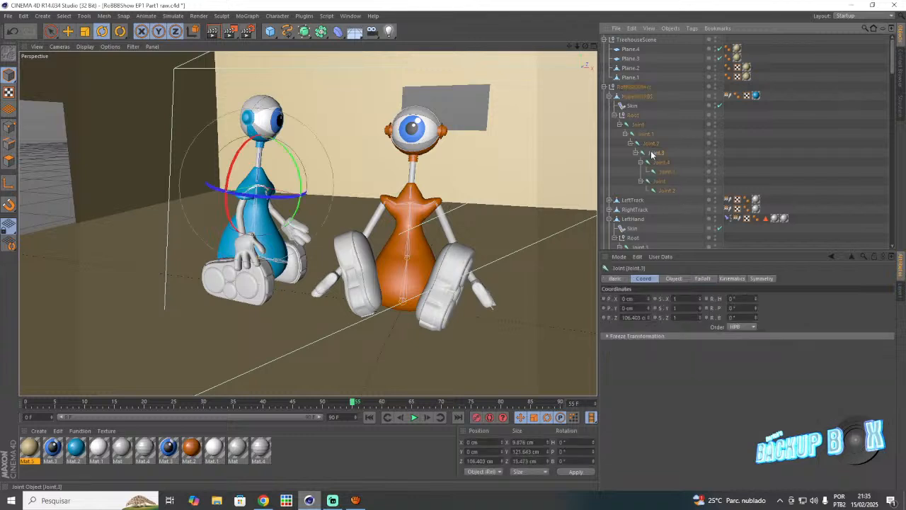
click(606, 99)
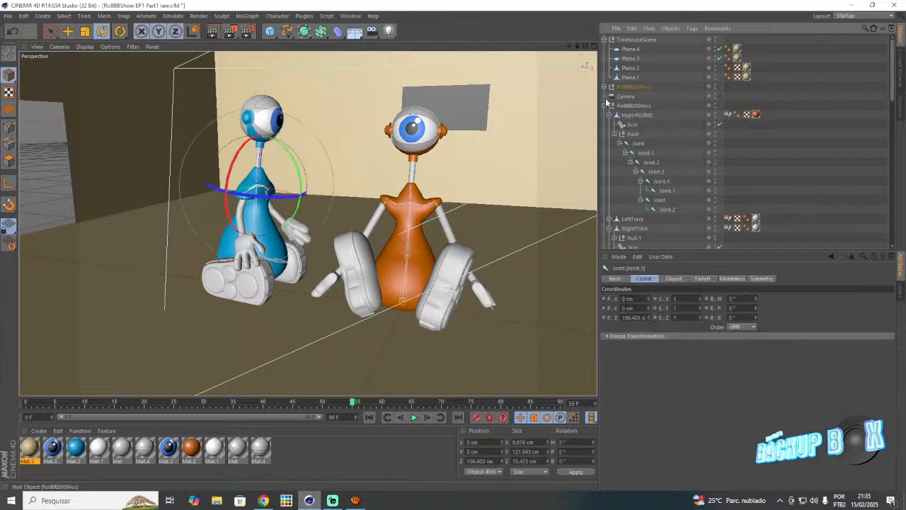
click(648, 173)
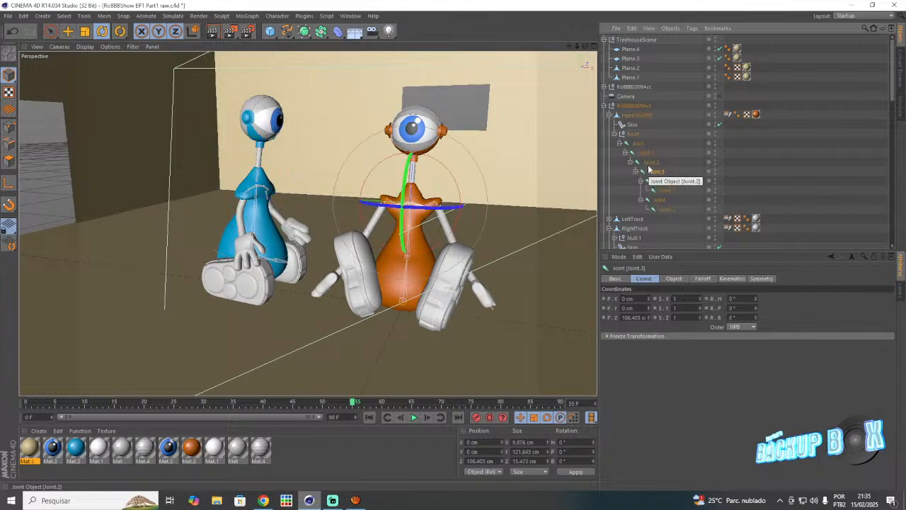
click(648, 163)
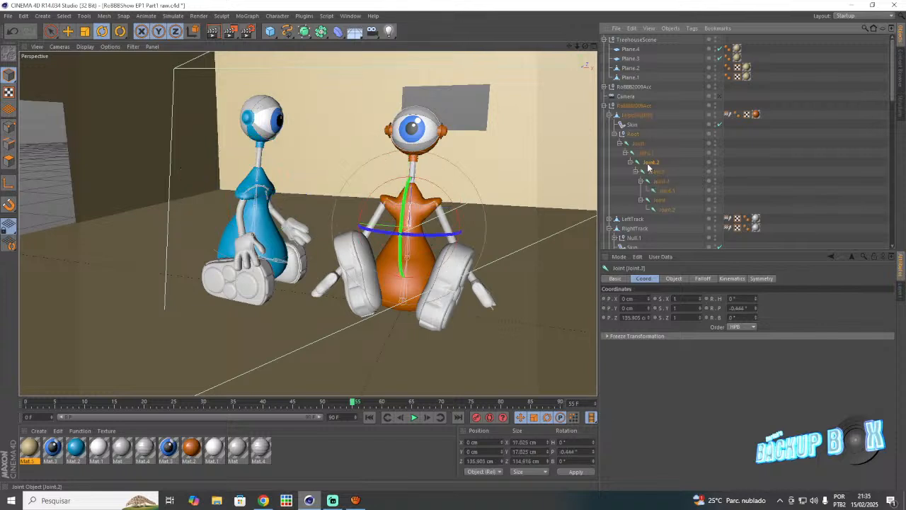
- Keyframe the orange robot's Joint.2 at frame 45 and, at frame 55, with its bank rotated to about -10.5°
click(294, 404)
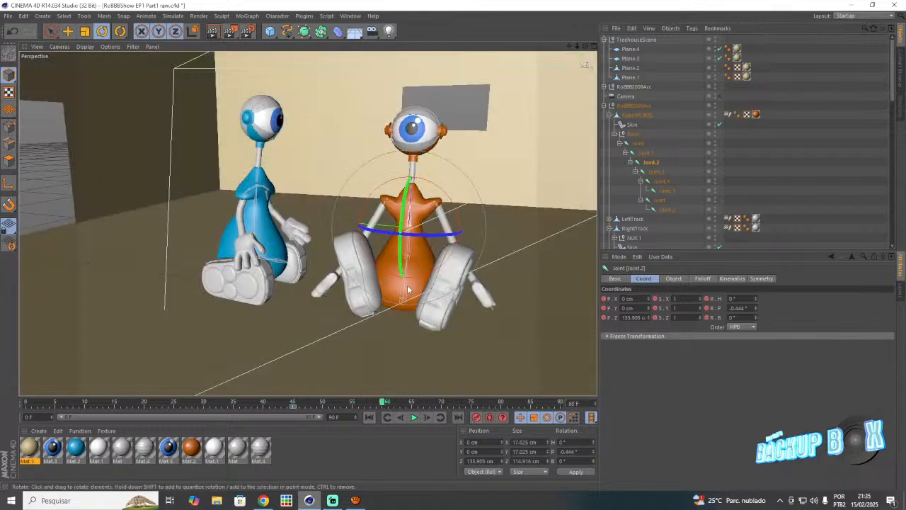
click(354, 402)
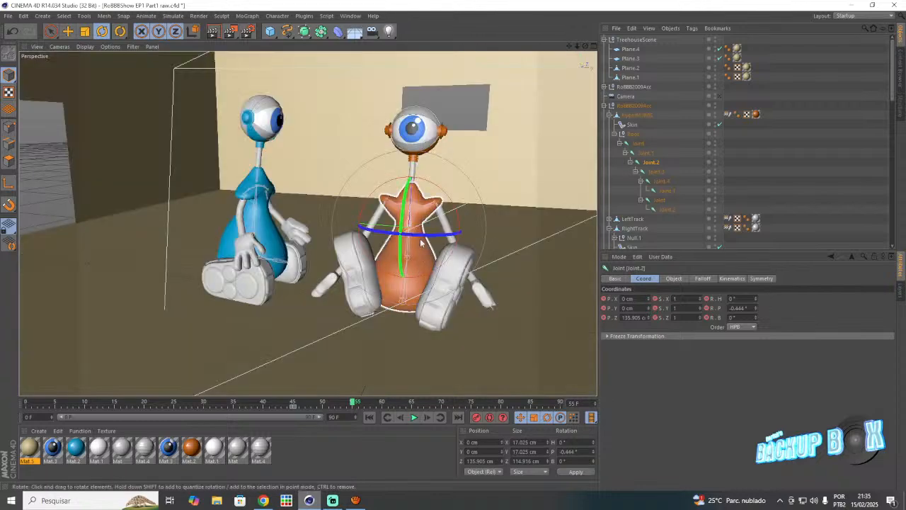
drag(421, 243, 413, 231)
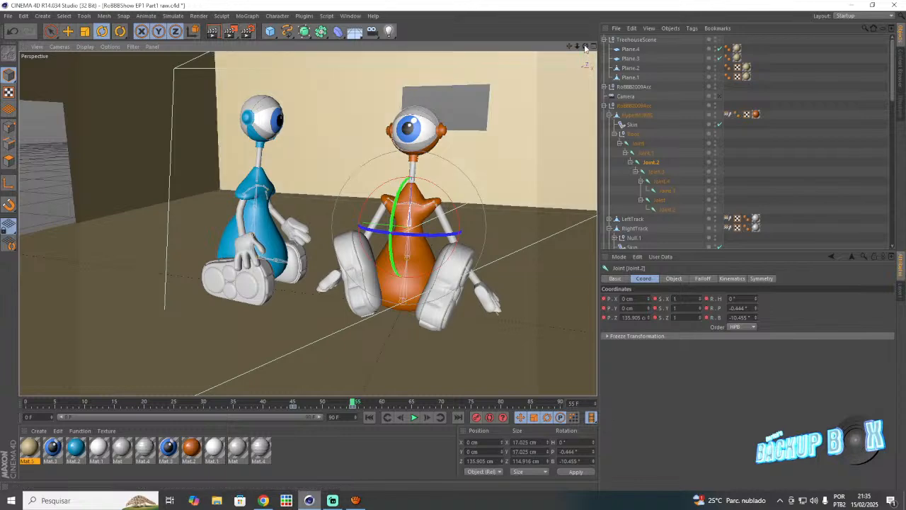
- Record a keyframe for Joint.4 in the orange robot's shoulder at frame 45
drag(586, 46, 270, 228)
alt+right_drag(257, 223, 610, 239)
click(661, 181)
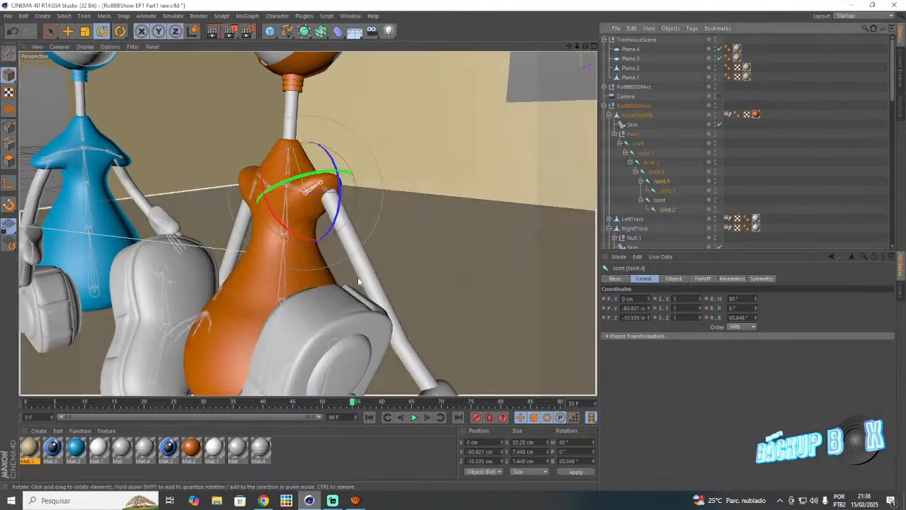
click(387, 416)
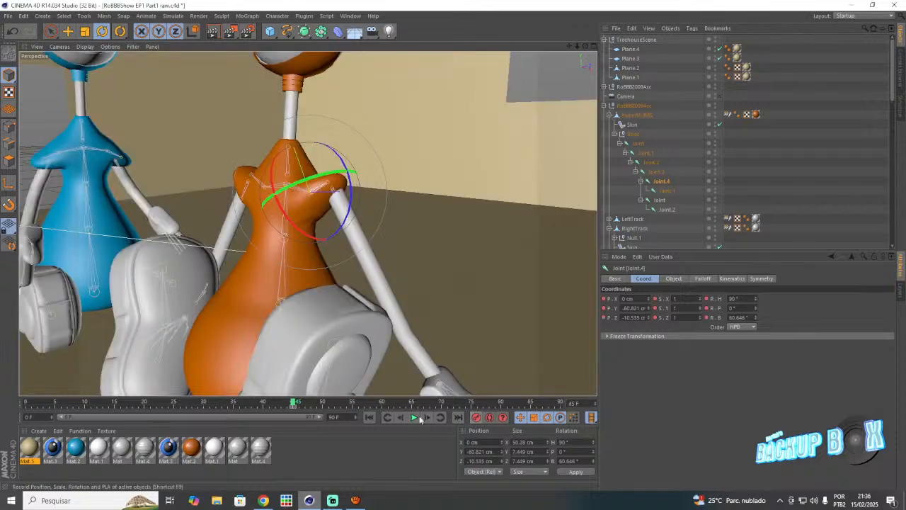
- Rotate the orange robot's Joint.4 to about H 92.8°, P 10.8°, B 55.6° at frame 55 and record a keyframe
click(352, 405)
drag(312, 178, 344, 203)
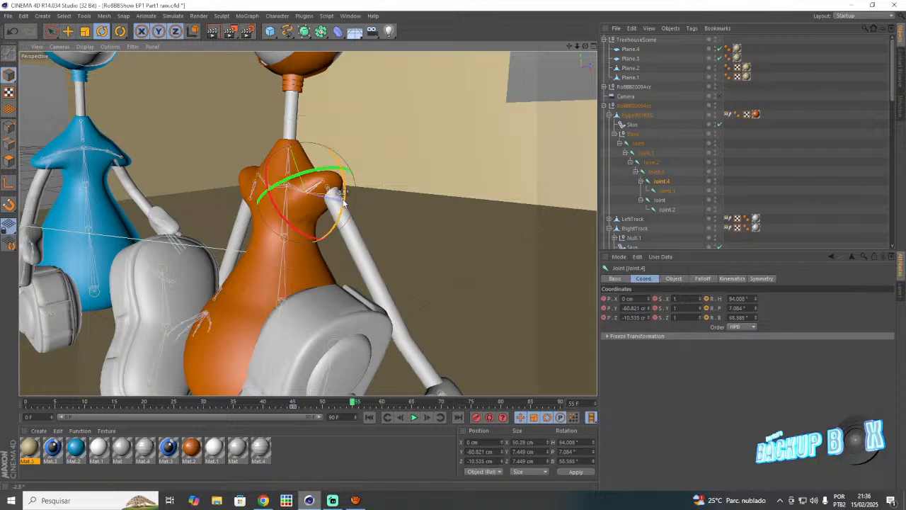
drag(293, 233, 300, 236)
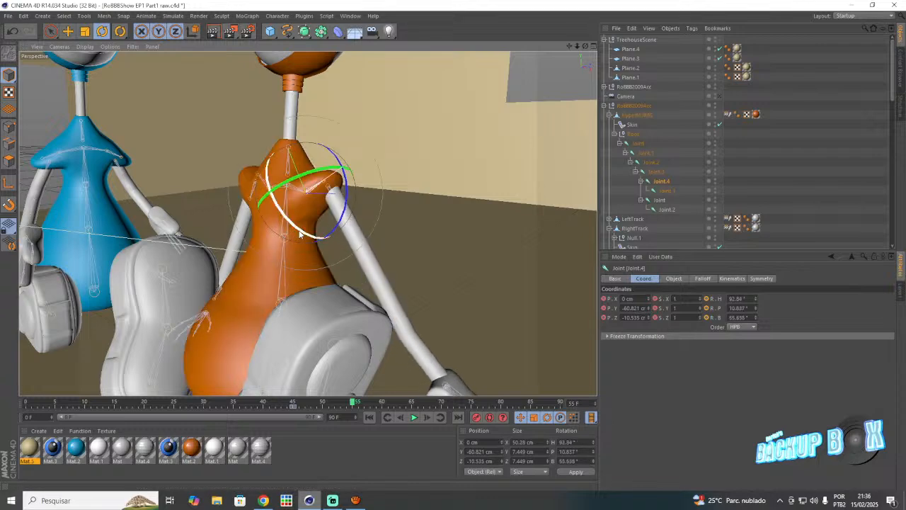
drag(570, 47, 308, 223)
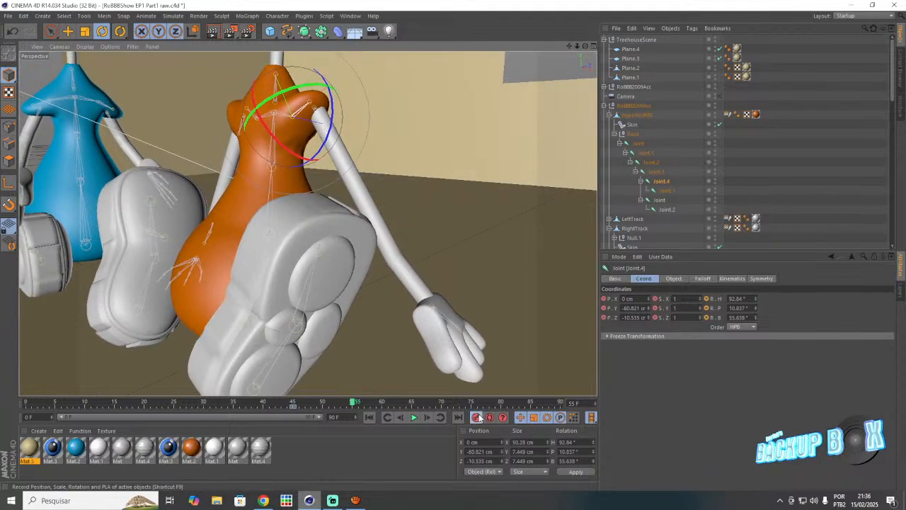
click(477, 417)
- Play the animation from frame 45 with the orange robot seen from the front to check its body and shoulder motion
drag(585, 46, 308, 224)
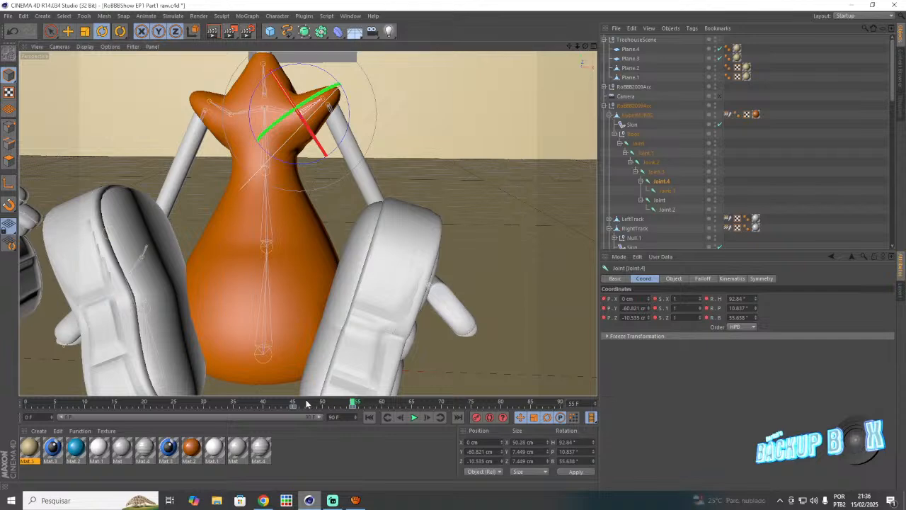
drag(330, 402, 295, 403)
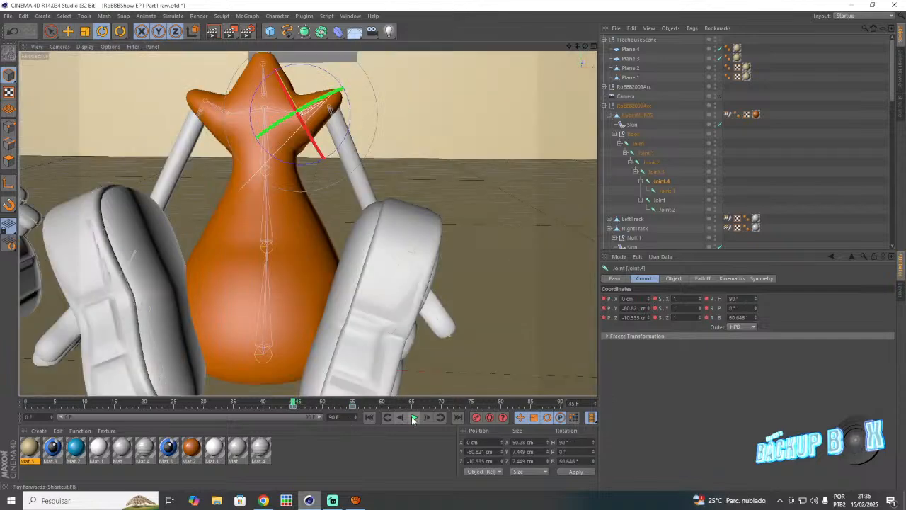
click(414, 417)
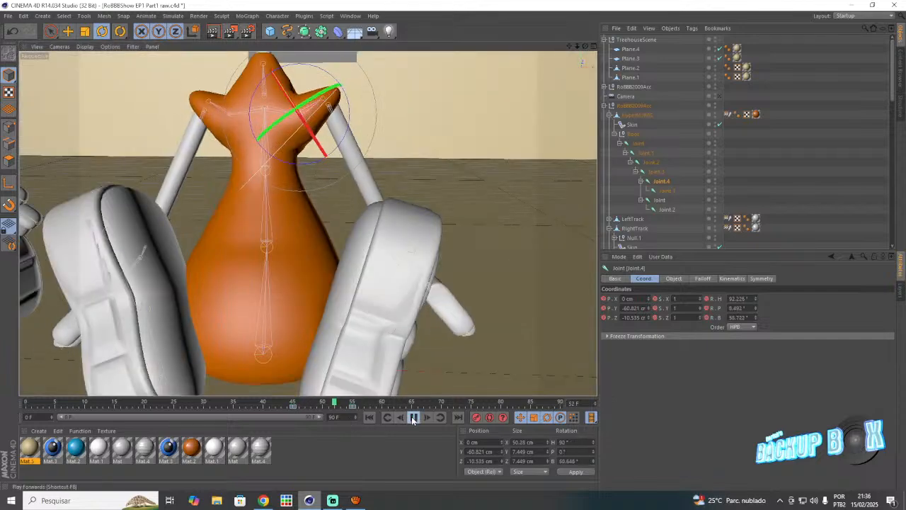
click(294, 403)
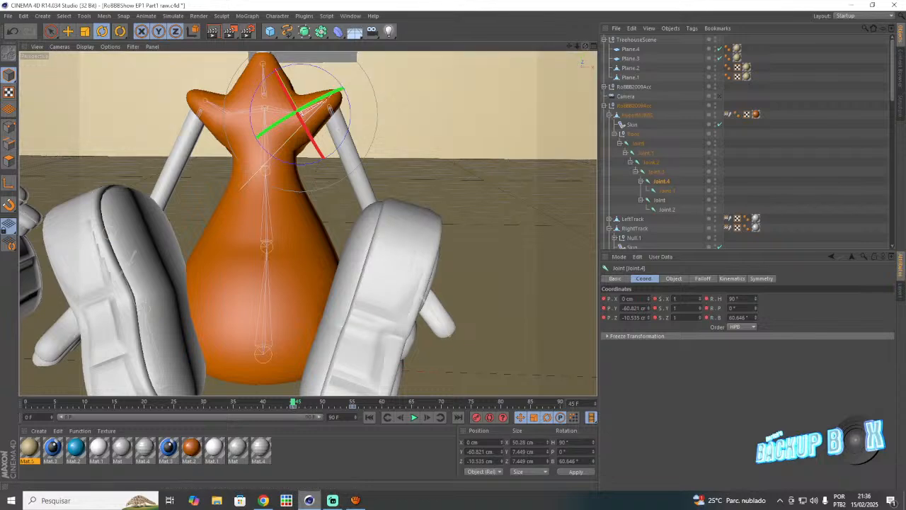
- Keyframe the orange robot's opposite shoulder Joint at frame 45 and, rotated to about H 98.7°, P 4.9°, B 119°, at frame 55
drag(585, 46, 691, 62)
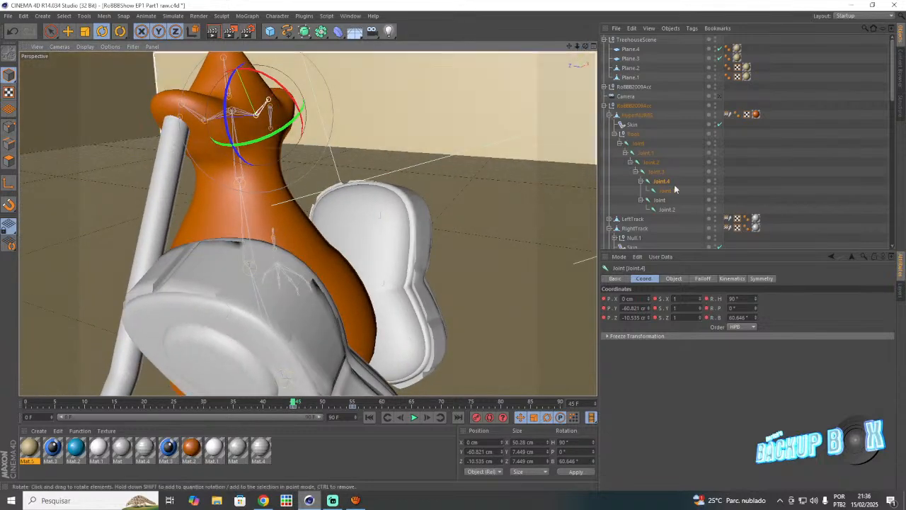
click(659, 199)
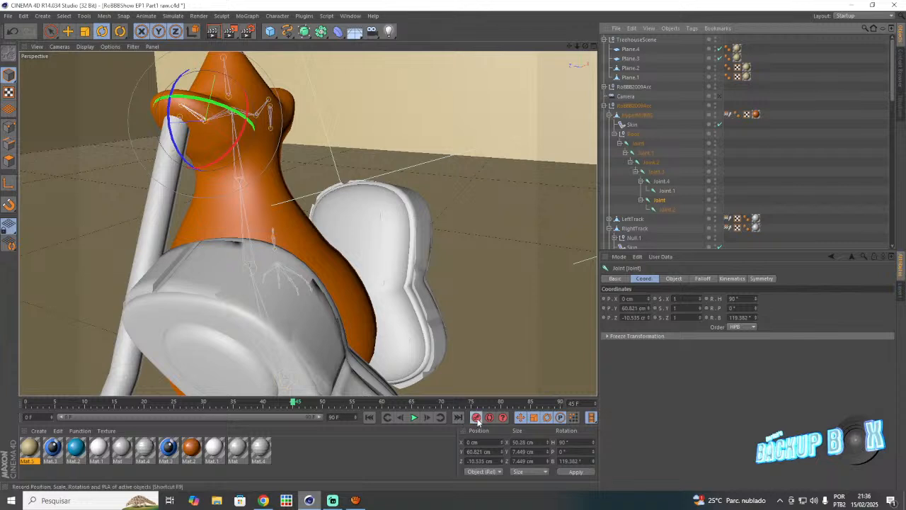
click(355, 404)
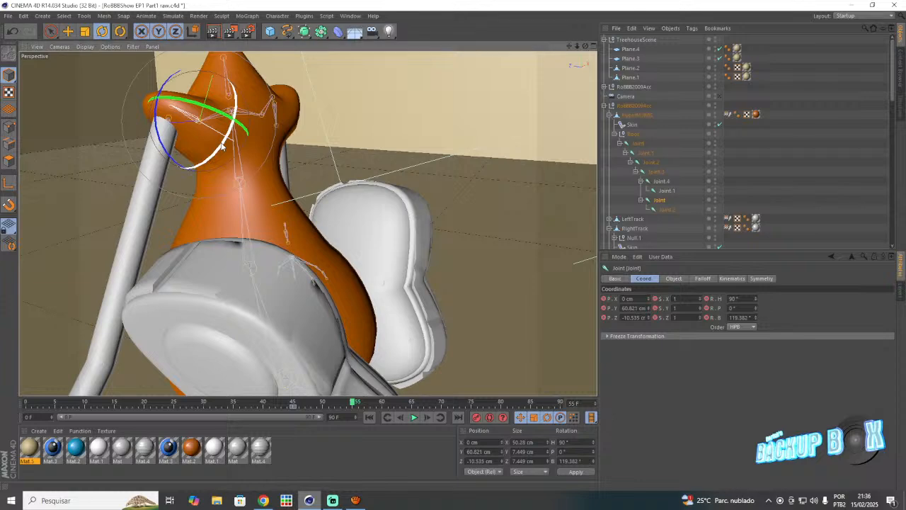
drag(221, 145, 226, 138)
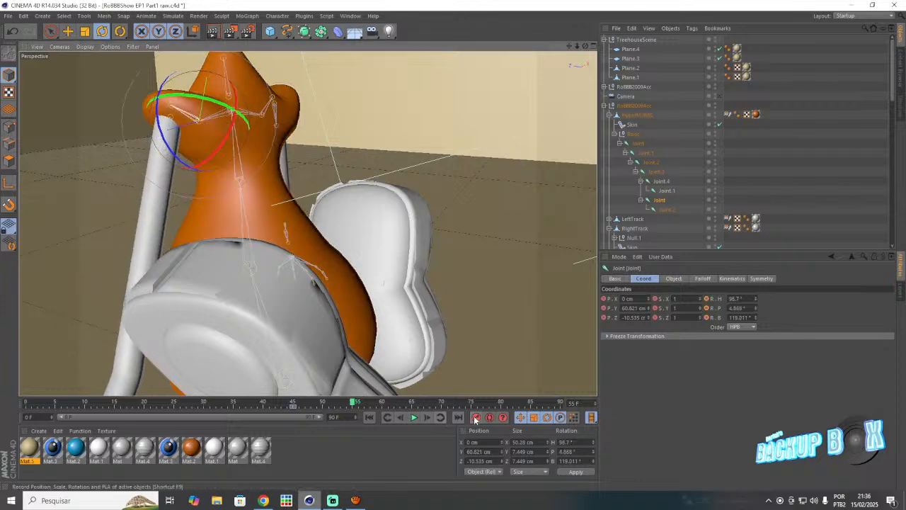
- Save the scene file with the orange robot's new body and shoulder keyframes
click(7, 16)
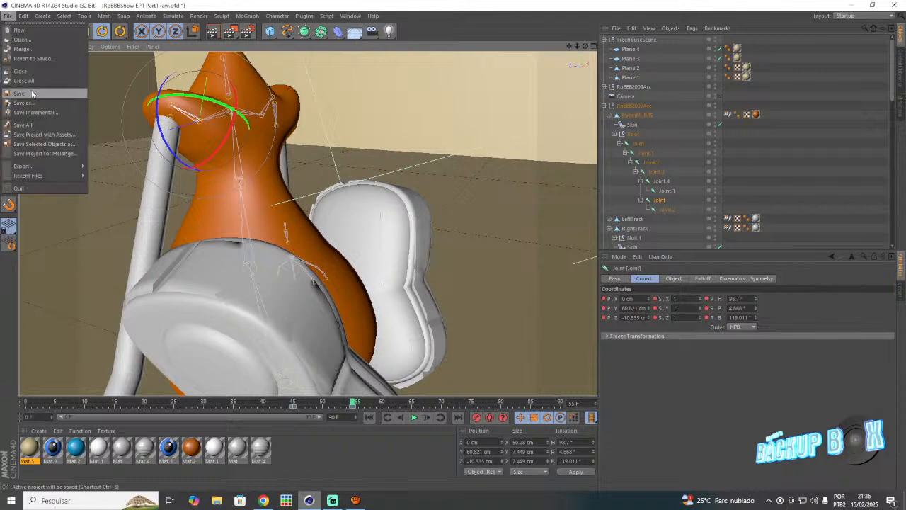
click(22, 92)
mouse_move(588, 48)
mouse_down()
mouse_move(579, 50)
mouse_move(601, 50)
mouse_move(588, 50)
mouse_up()
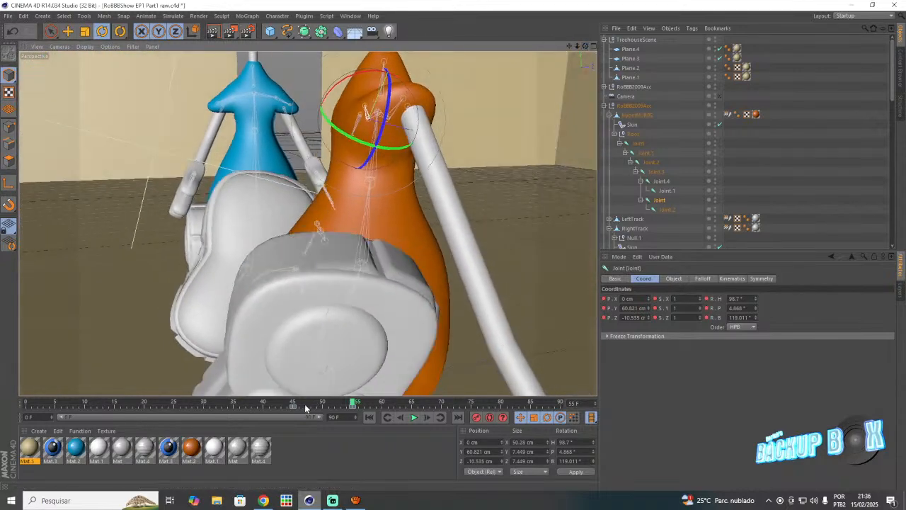
- Play the animation from about frame 43 to check the orange robot's shoulder motion, and save the scene file
drag(296, 403, 355, 403)
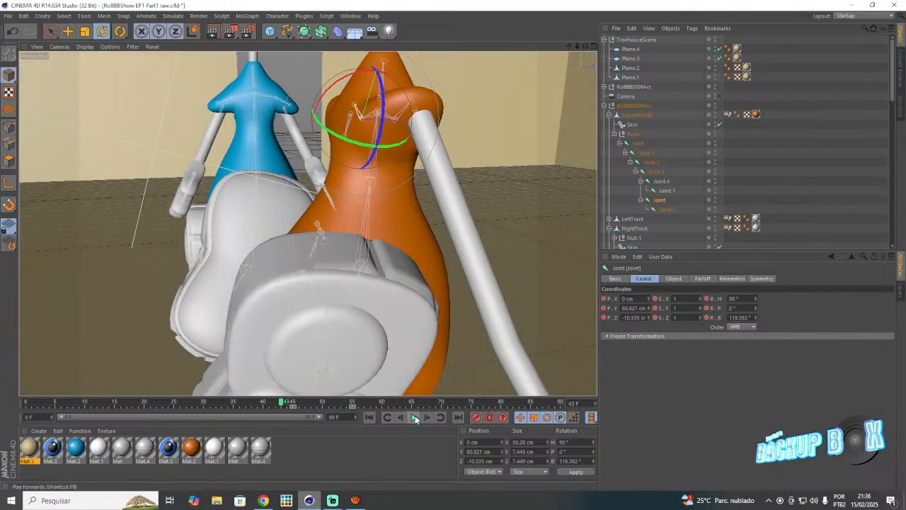
click(414, 417)
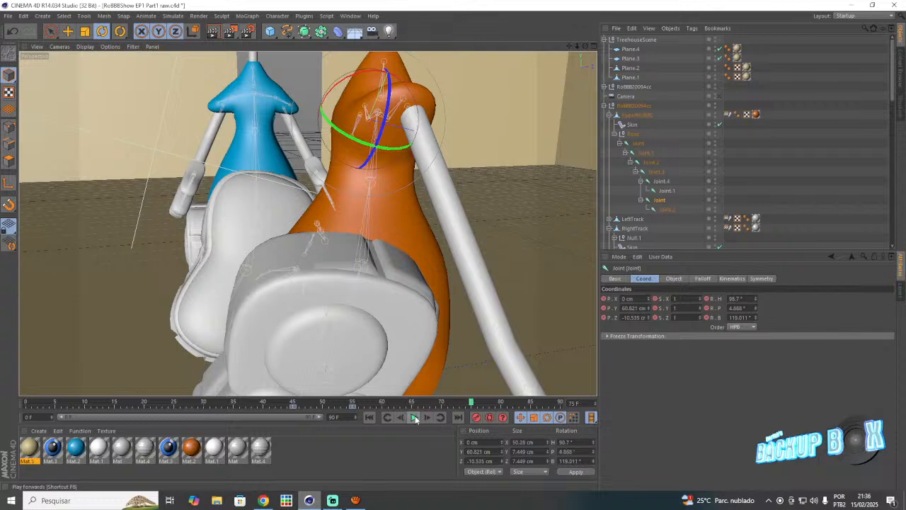
click(8, 15)
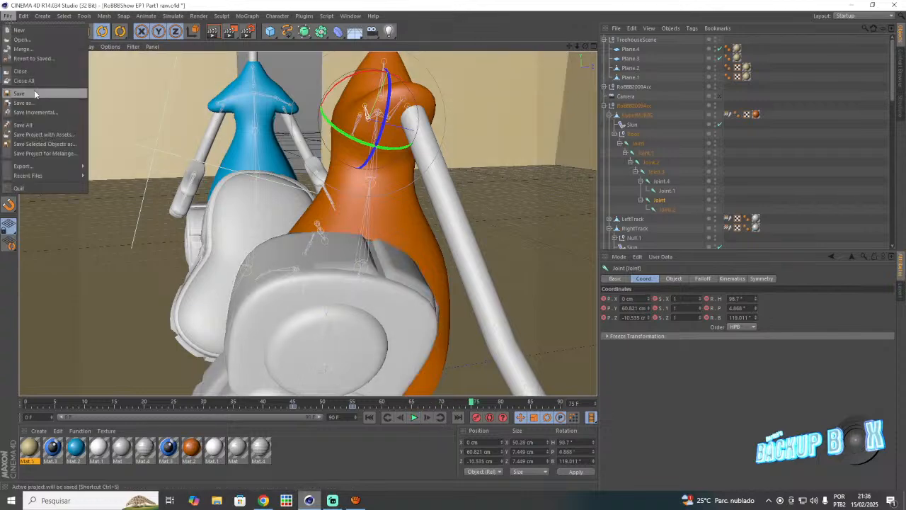
click(34, 93)
- Keyframe the orange robot's head Null at frame 50 and, rotated to about H -89.1°, P 22.6°, B -92.3°, at frame 65
drag(585, 46, 571, 52)
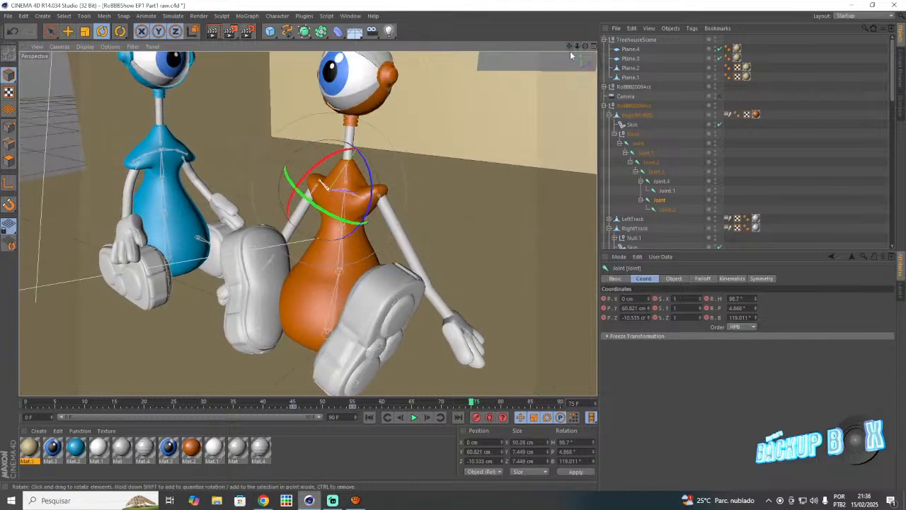
scroll(639, 152, down, 5)
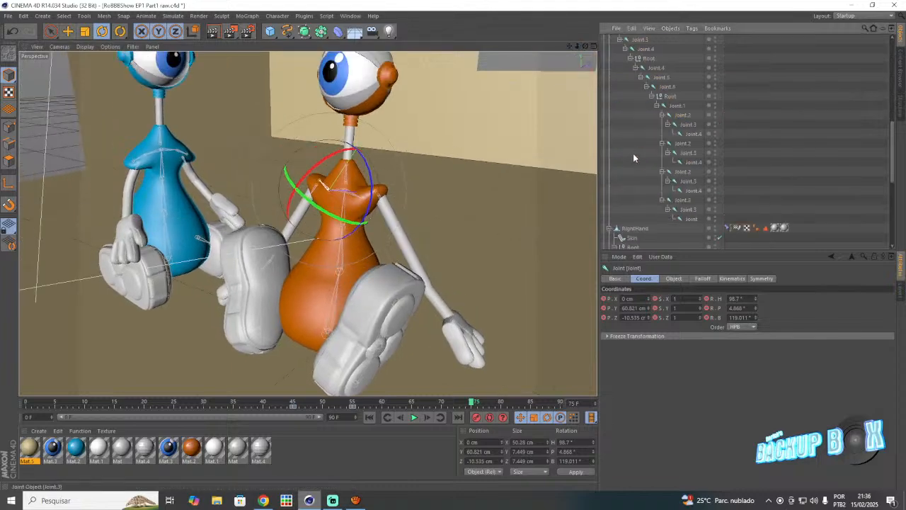
scroll(635, 150, down, 5)
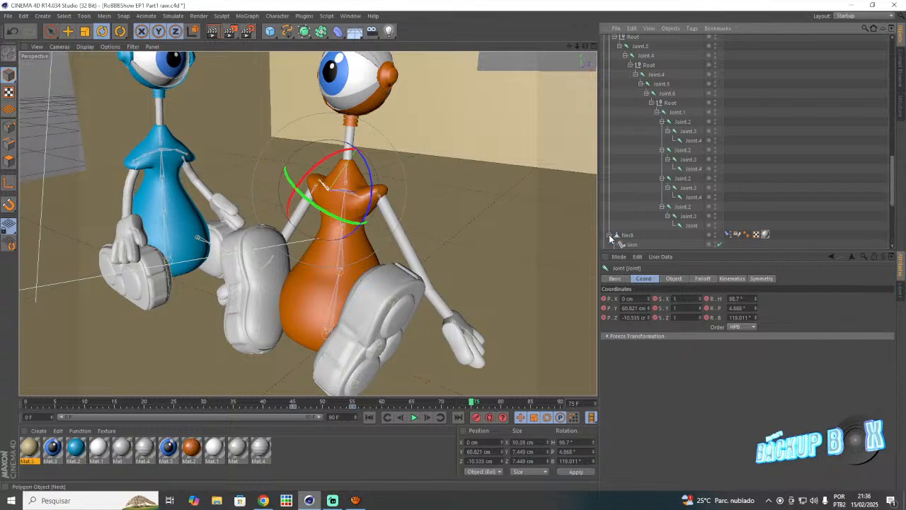
scroll(614, 216, down, 4)
click(669, 207)
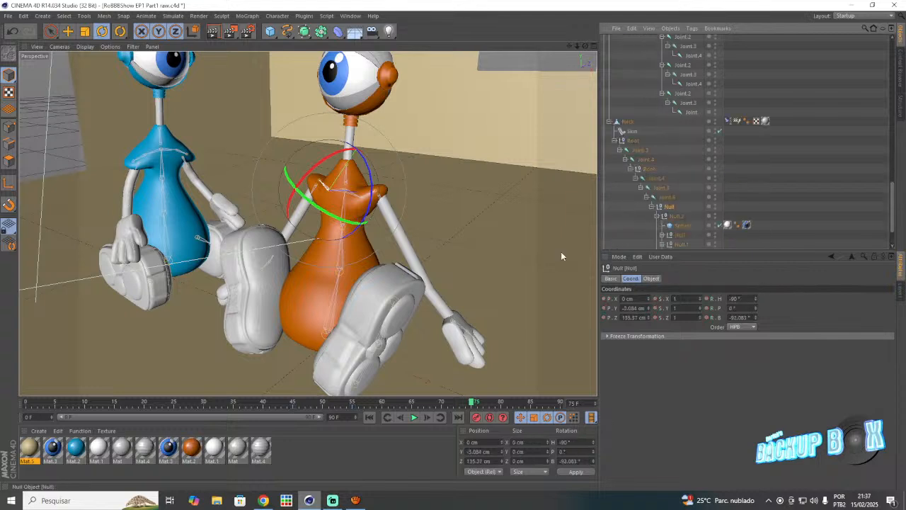
click(322, 402)
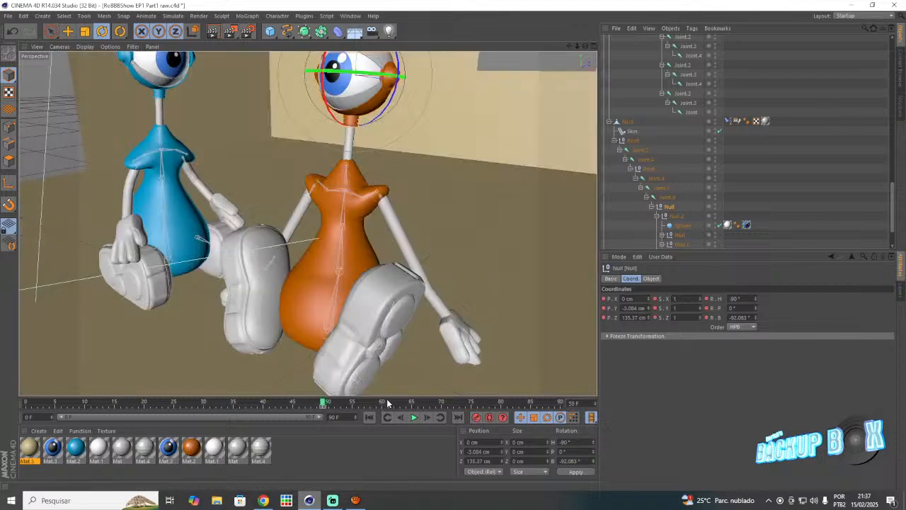
click(410, 402)
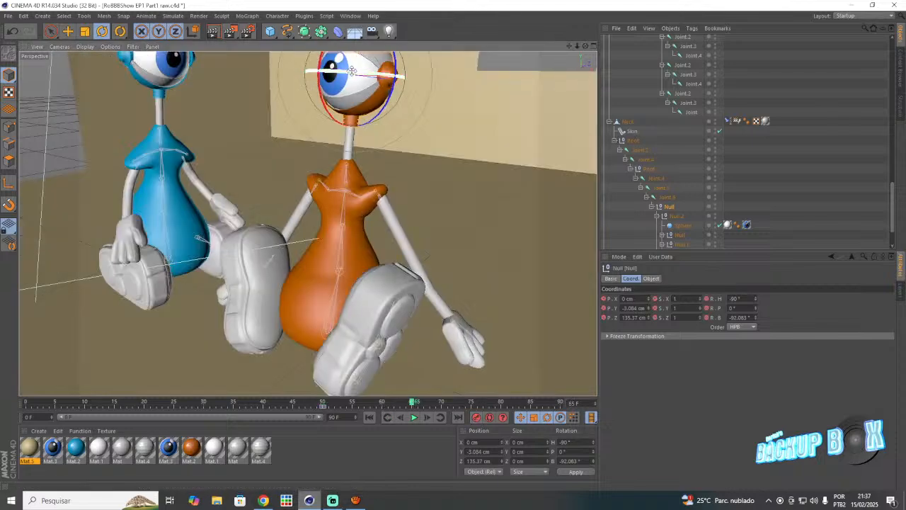
drag(368, 73, 378, 189)
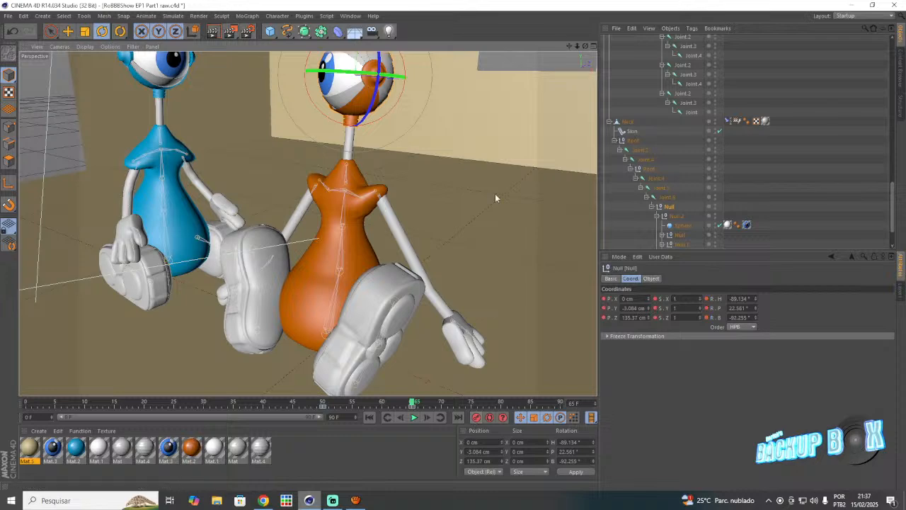
- Frame both robots from the front in the perspective view and save the scene with the orange robot's new head keyframes
drag(569, 46, 534, 148)
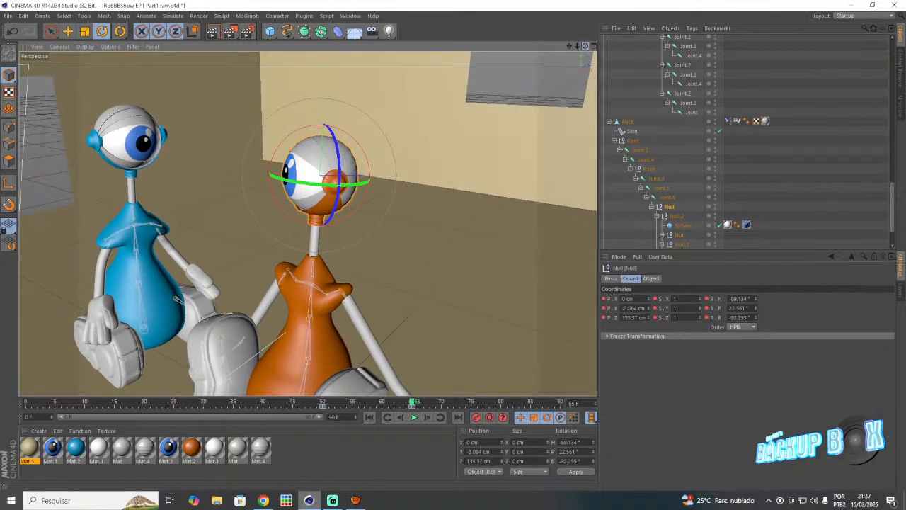
drag(585, 46, 313, 220)
click(521, 72)
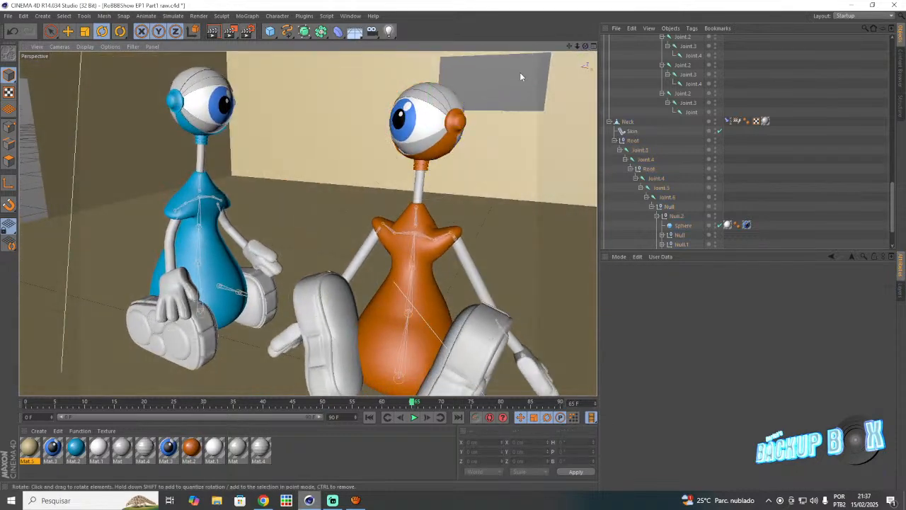
click(8, 15)
click(28, 93)
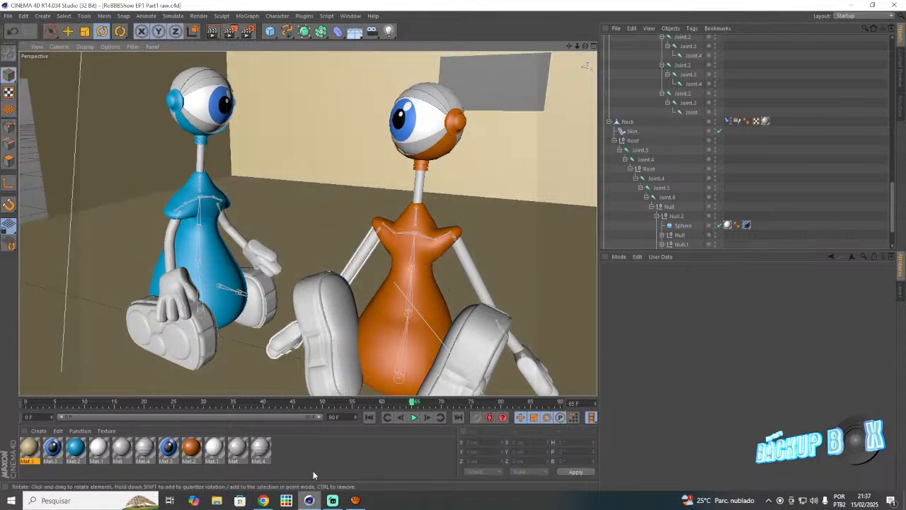
click(330, 501)
click(315, 501)
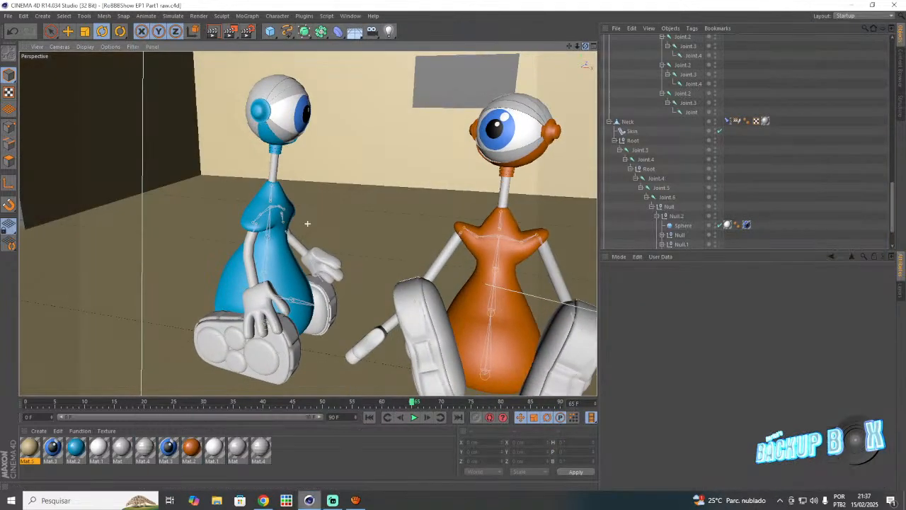
drag(569, 46, 569, 48)
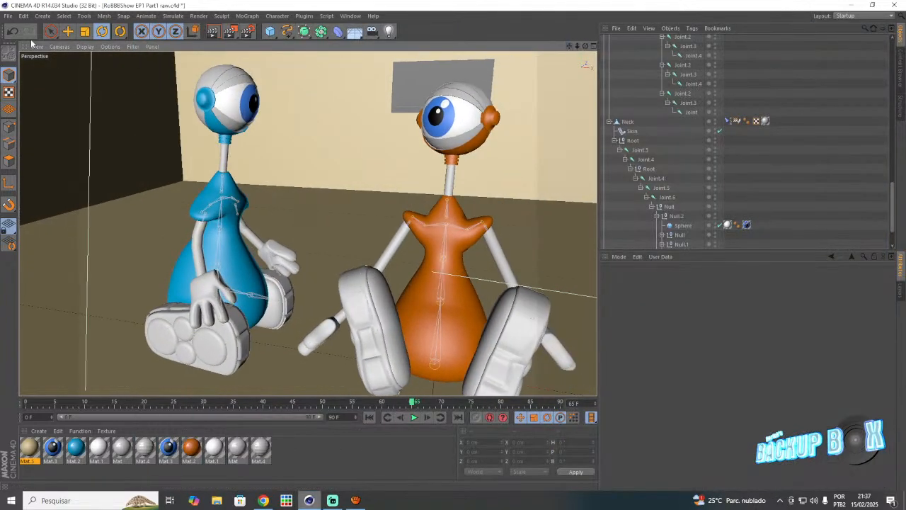
click(31, 44)
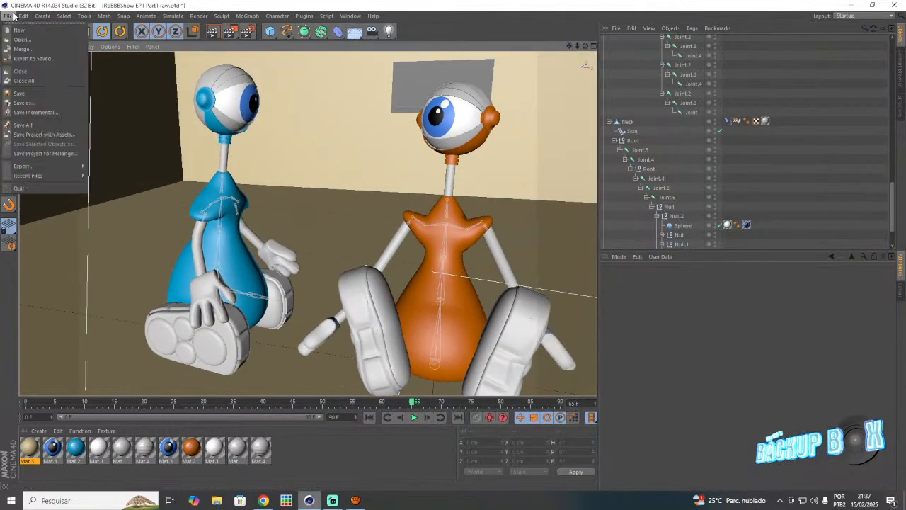
click(49, 88)
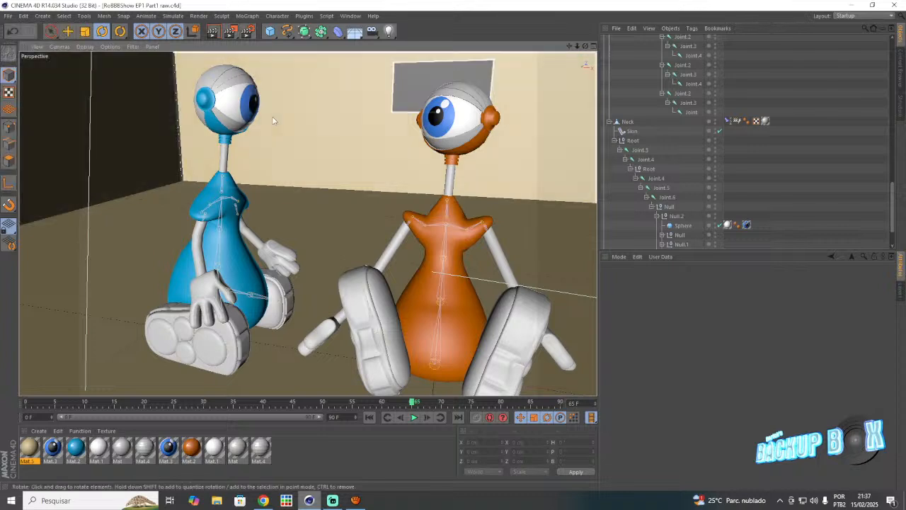
- Extend the animation length to 142 frames, shift the visible timeline range to end at about frame 127, and save the scene
drag(357, 418, 279, 420)
click(279, 420)
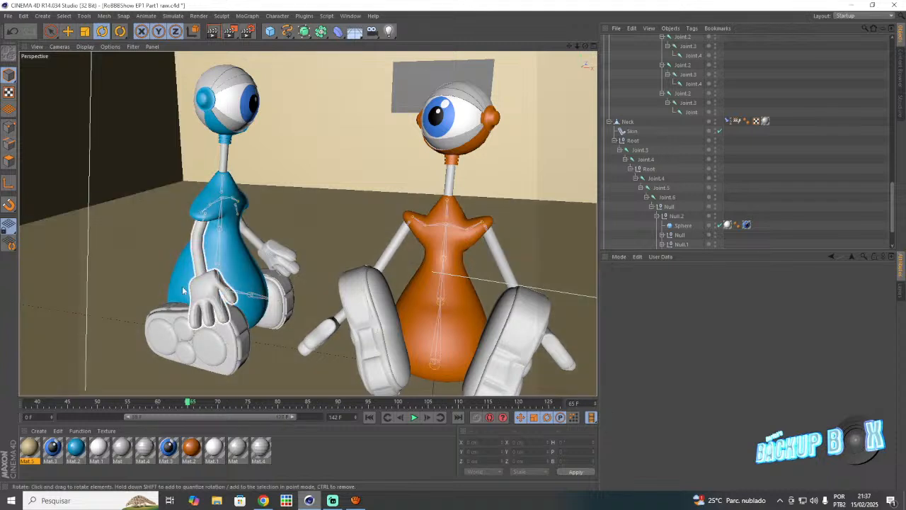
click(7, 15)
click(61, 100)
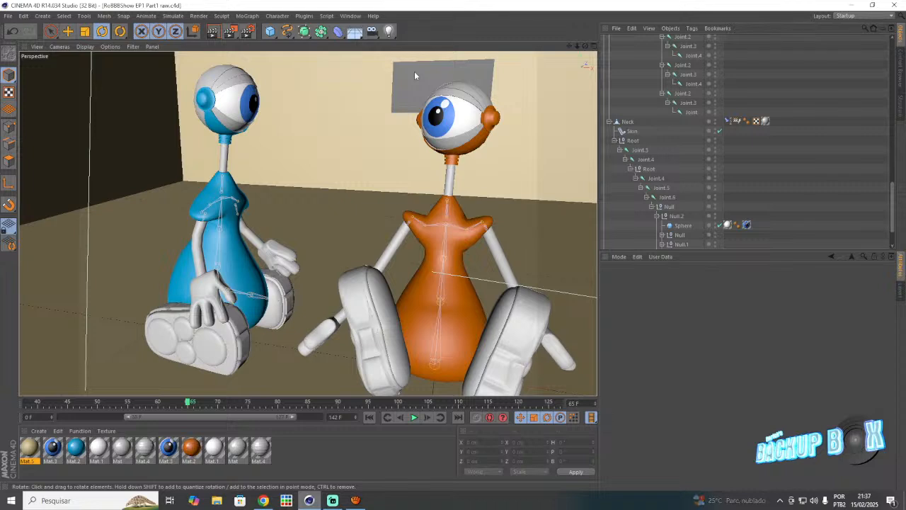
- Select Joint.1 in the blue robot's body hierarchy and record a keyframe for it at frame 65
scroll(669, 128, up, 10)
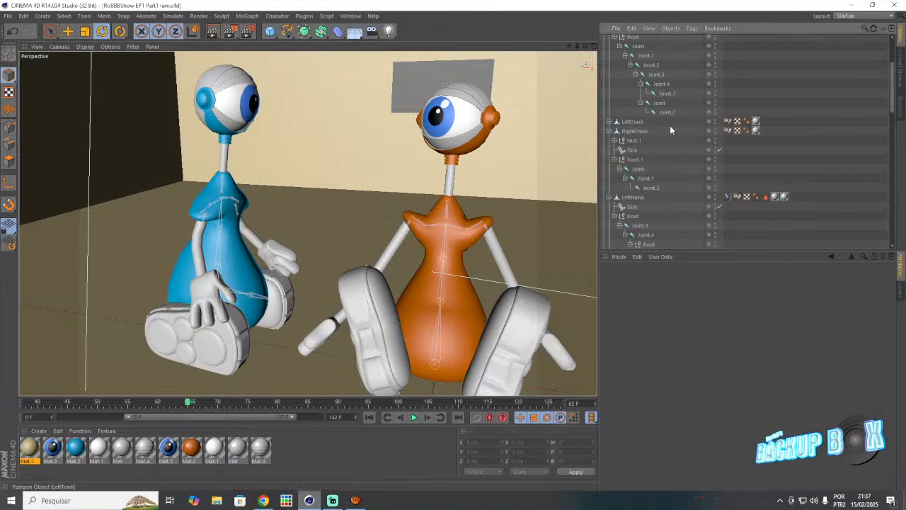
click(606, 87)
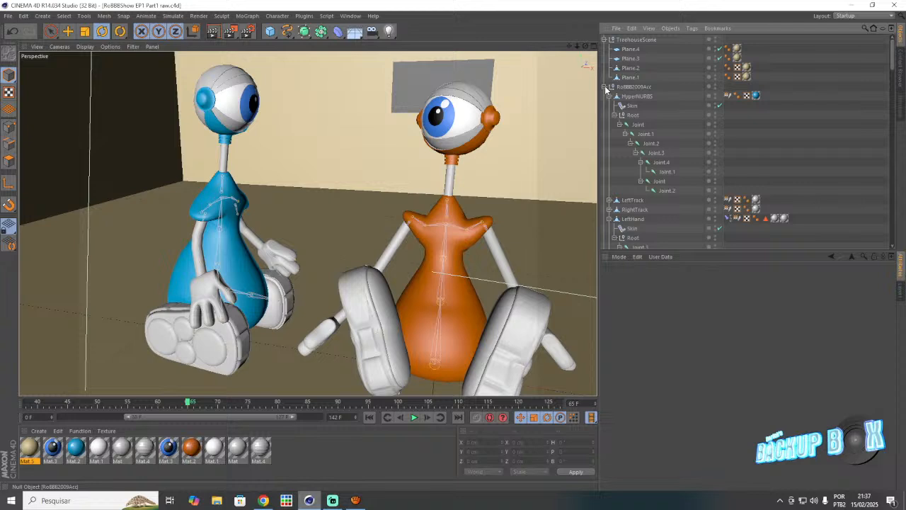
click(656, 153)
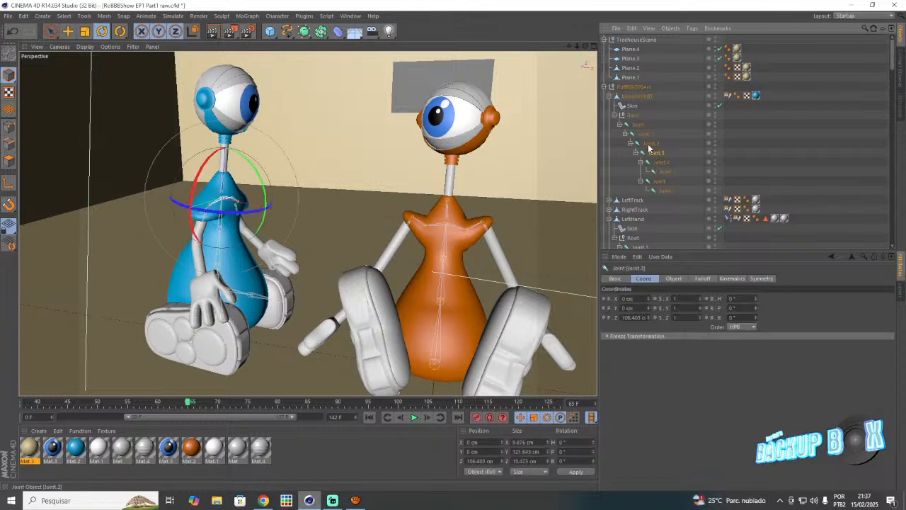
click(649, 144)
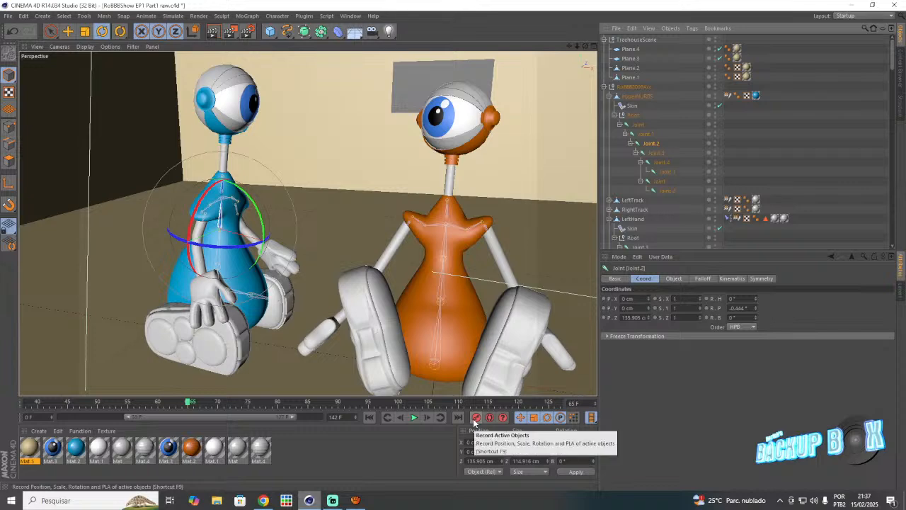
click(646, 134)
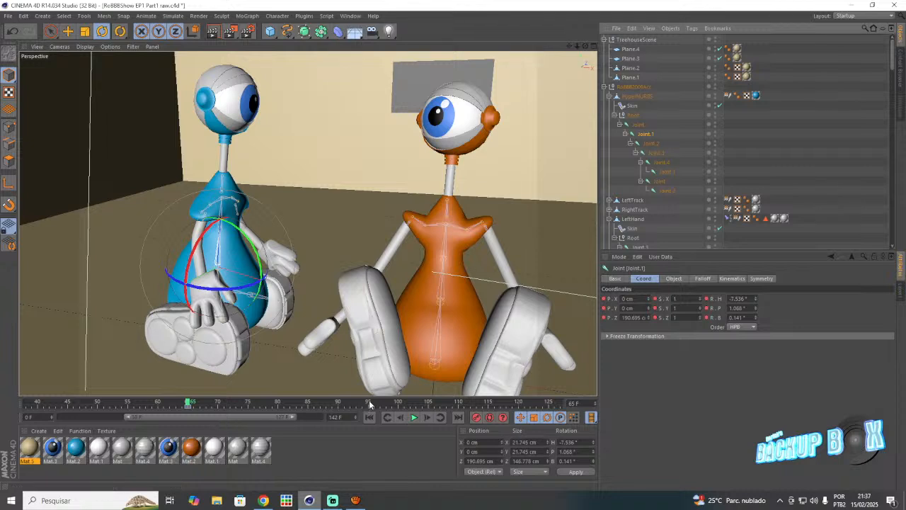
- Keyframe the blue robot's Joint.1 at about H -14.5°, P 1°, B 0.3° on frame 75 and H -4.6°, P 1.1°, B 0.1° on frame 95
click(247, 402)
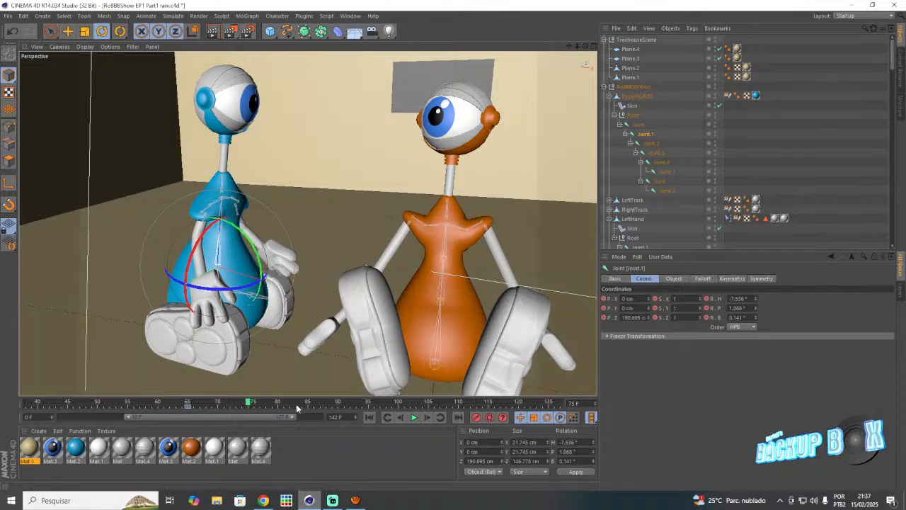
drag(261, 265, 266, 279)
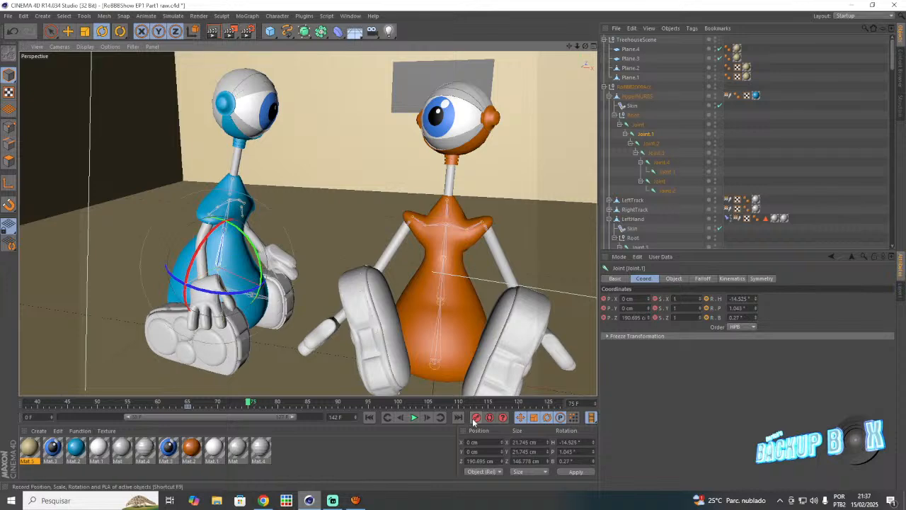
click(367, 402)
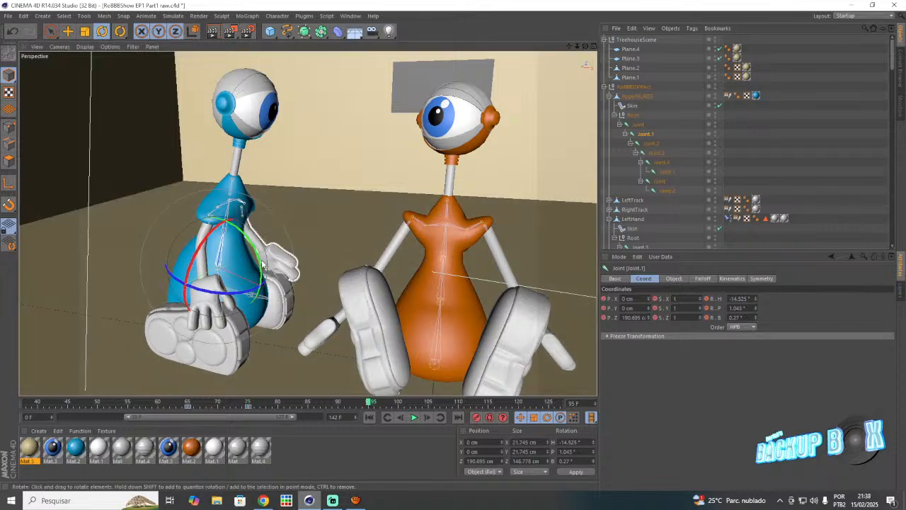
drag(261, 242, 253, 256)
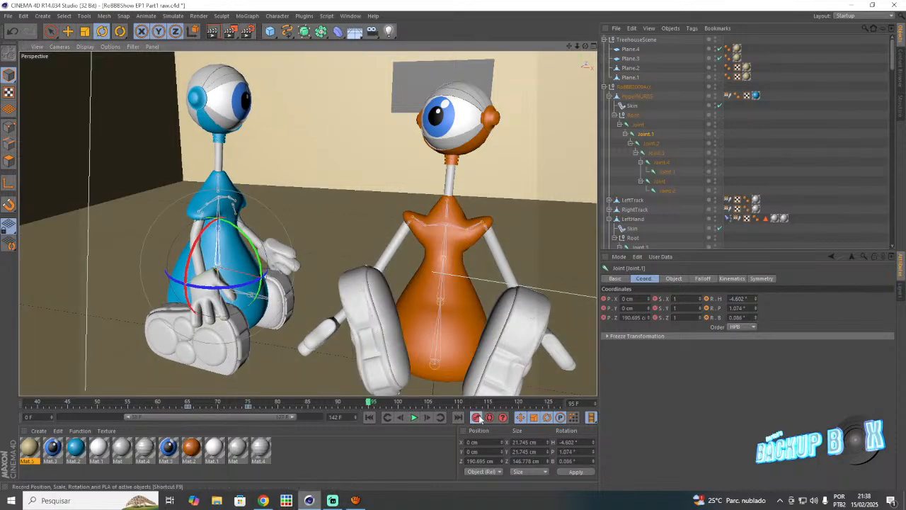
- Play the animation from about frame 64 to check the blue robot's body lean, and return to frame 65
click(194, 402)
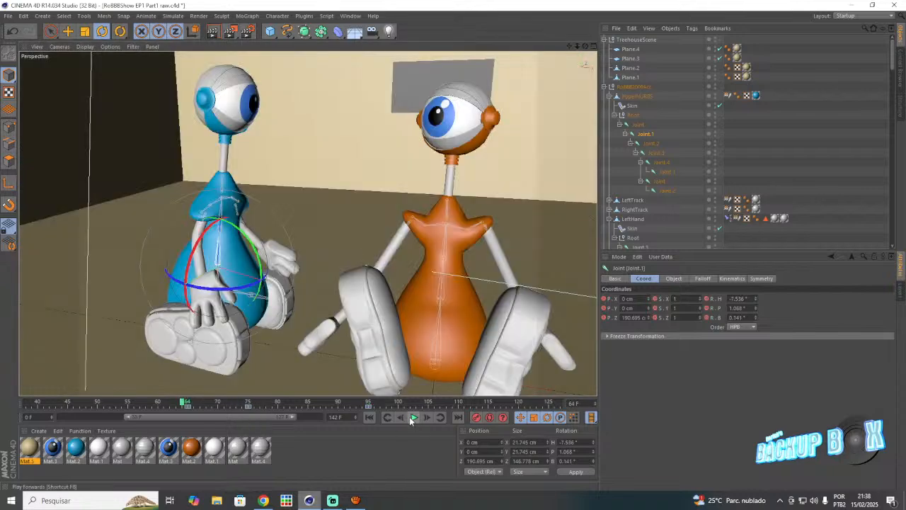
click(413, 417)
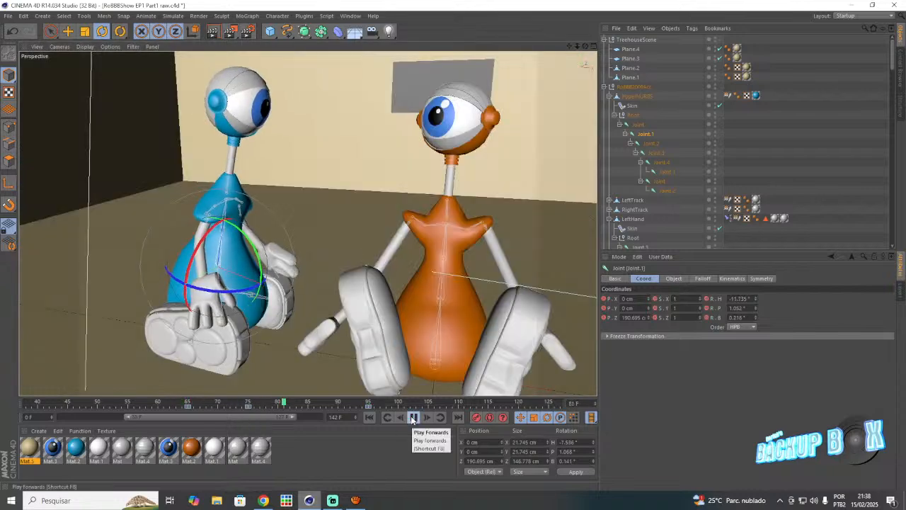
click(413, 417)
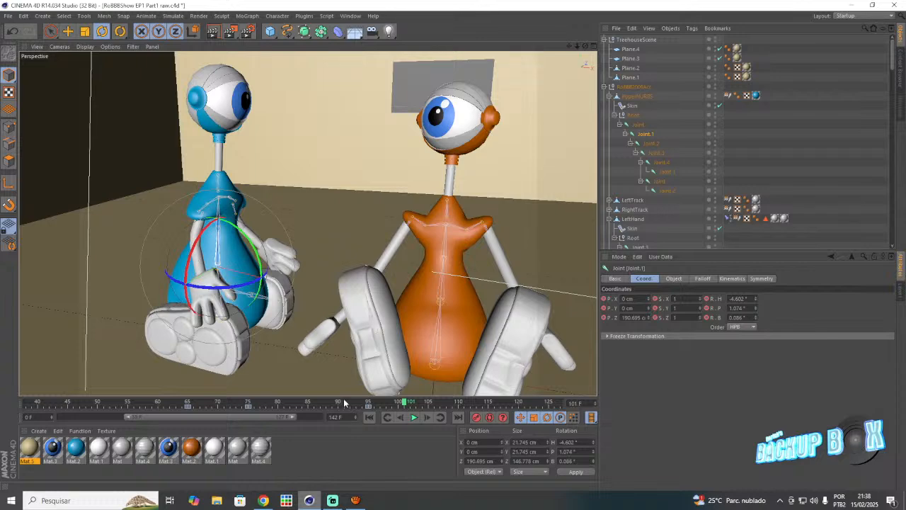
drag(344, 402, 189, 403)
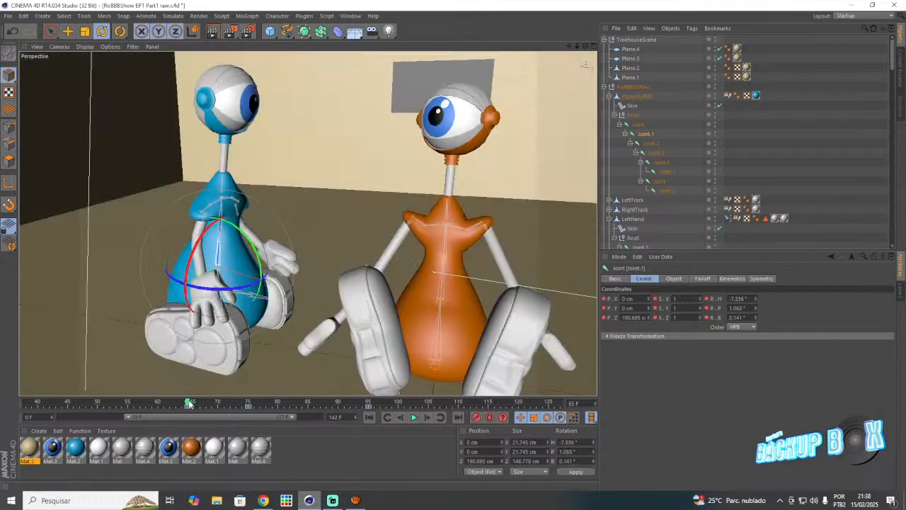
- Save the scene file with the blue robot's new body keyframes
scroll(697, 161, down, 4)
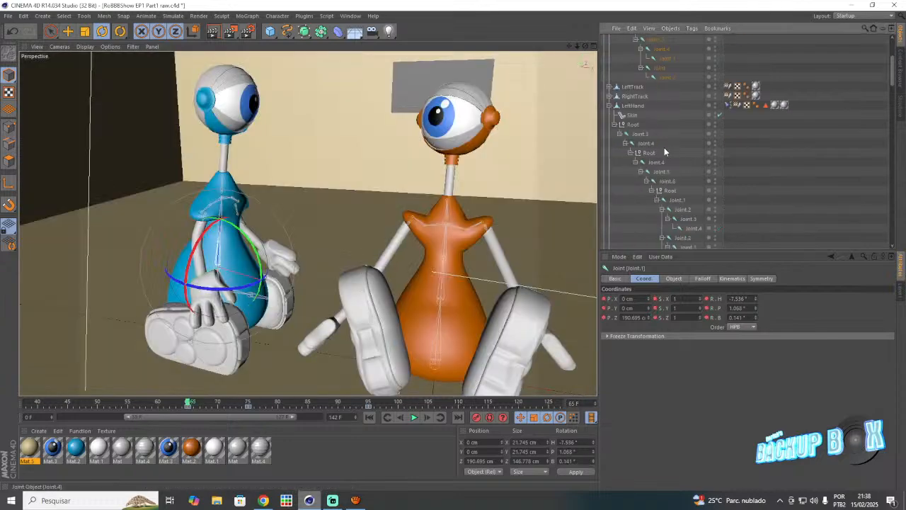
click(7, 15)
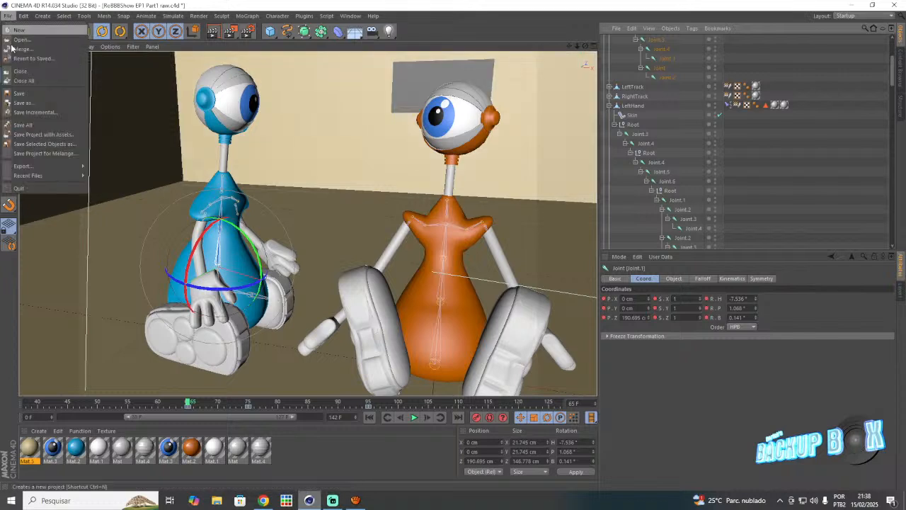
click(30, 92)
scroll(630, 157, up, 4)
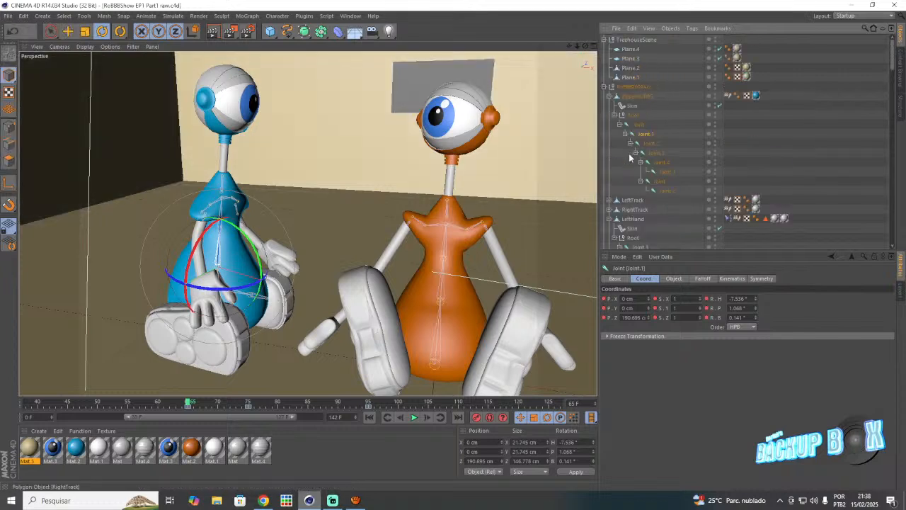
- Select Joint.2 in the blue robot's body hierarchy and keyframe it on frame 75 and, rotated to B about -22.6°, on frame 85
click(657, 154)
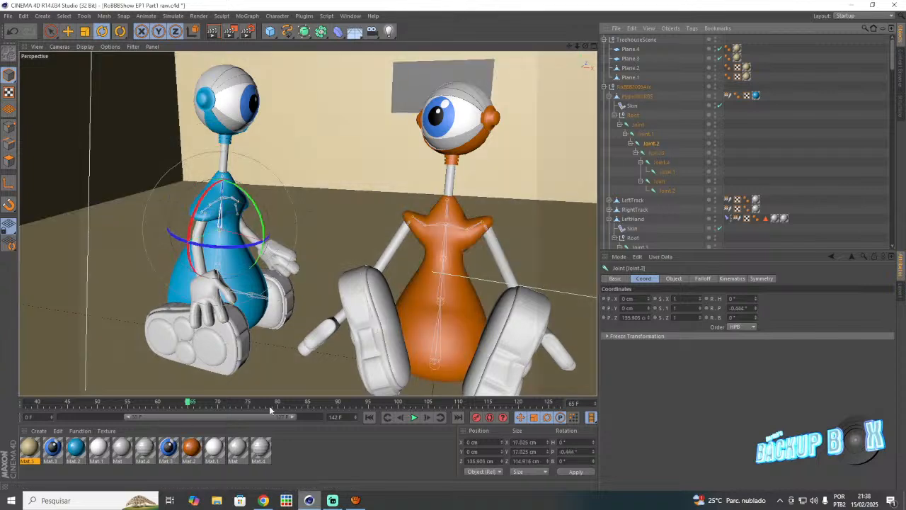
click(222, 407)
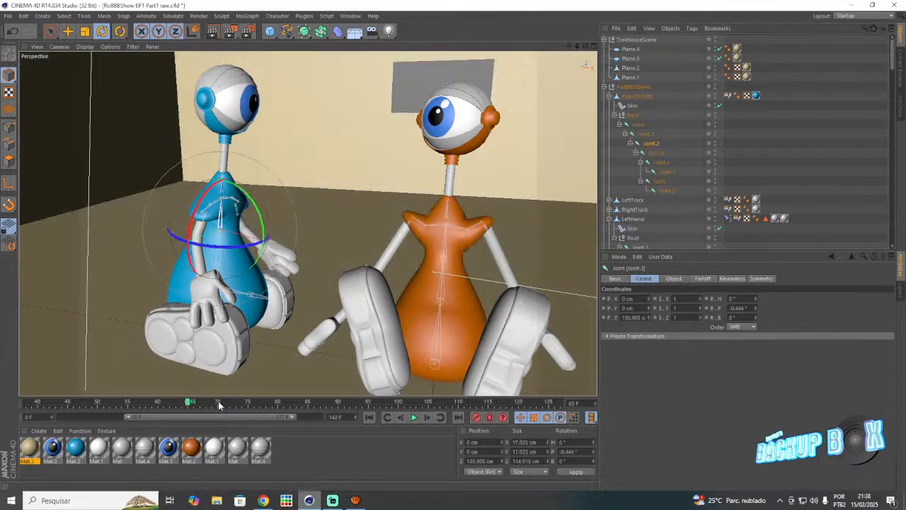
click(249, 402)
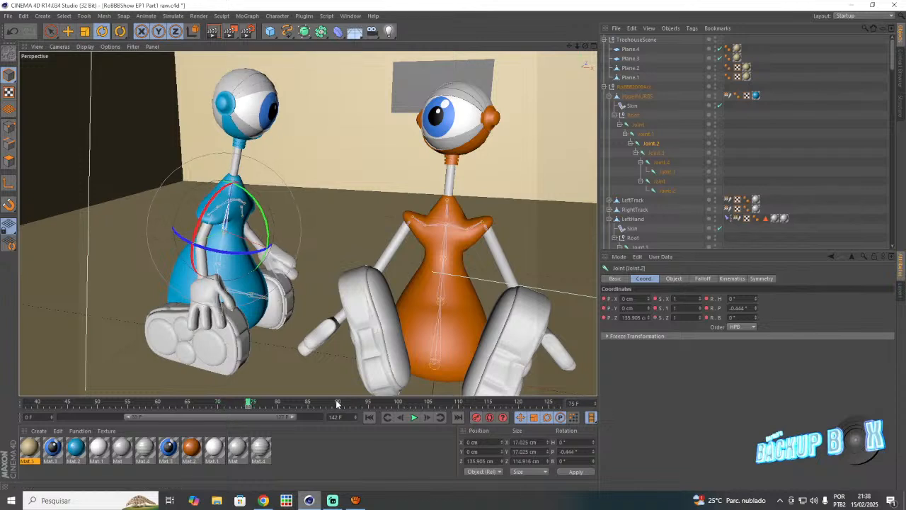
click(310, 402)
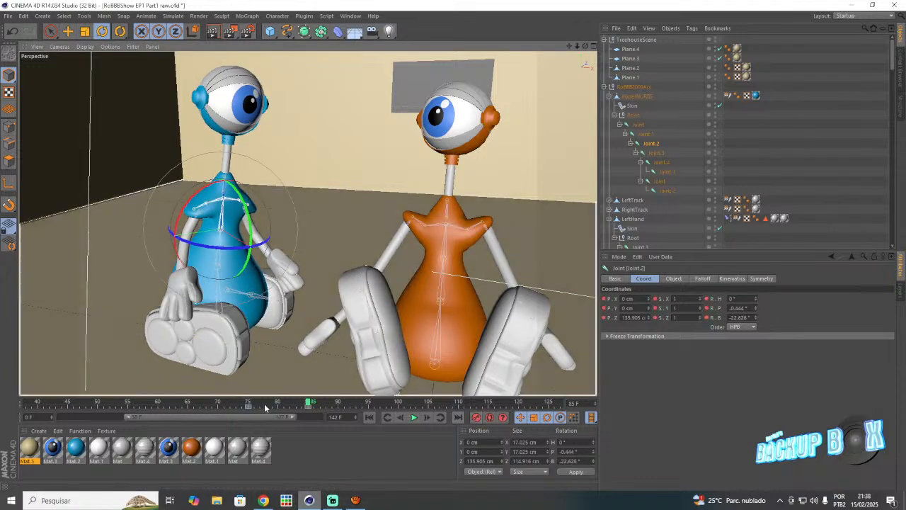
- Return the animation to frame 74 and save the scene file with the Joint.2 keyframes
drag(257, 404, 246, 403)
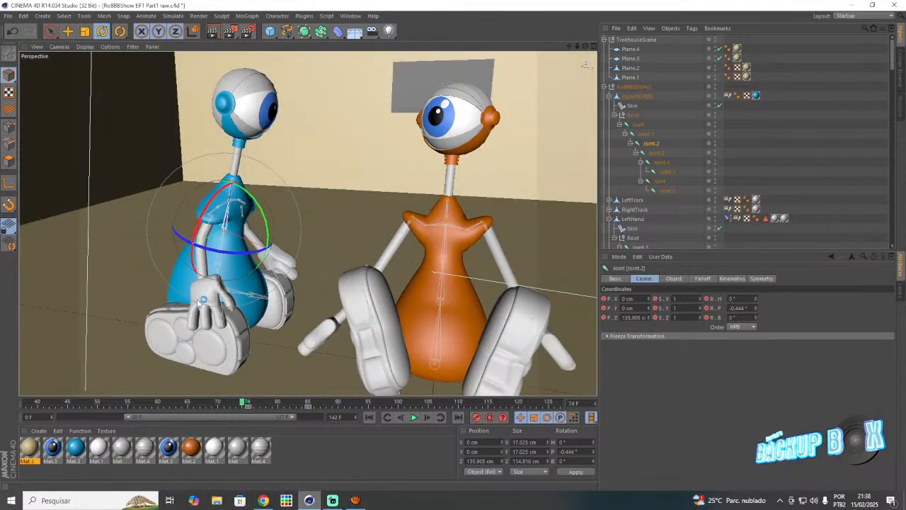
click(8, 16)
click(35, 91)
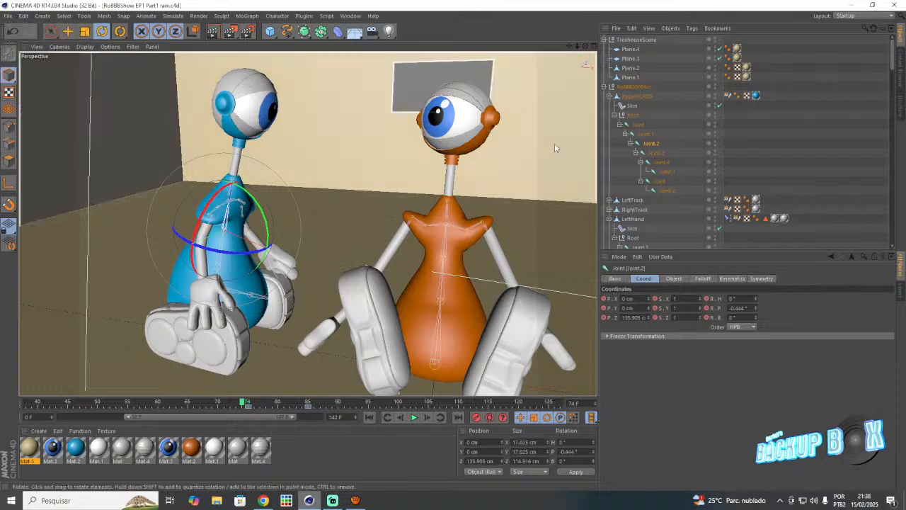
- Select the head Null under Joint.6 in the blue robot's Neck hierarchy and record a keyframe for it at frame 75
scroll(638, 160, down, 5)
scroll(638, 157, down, 5)
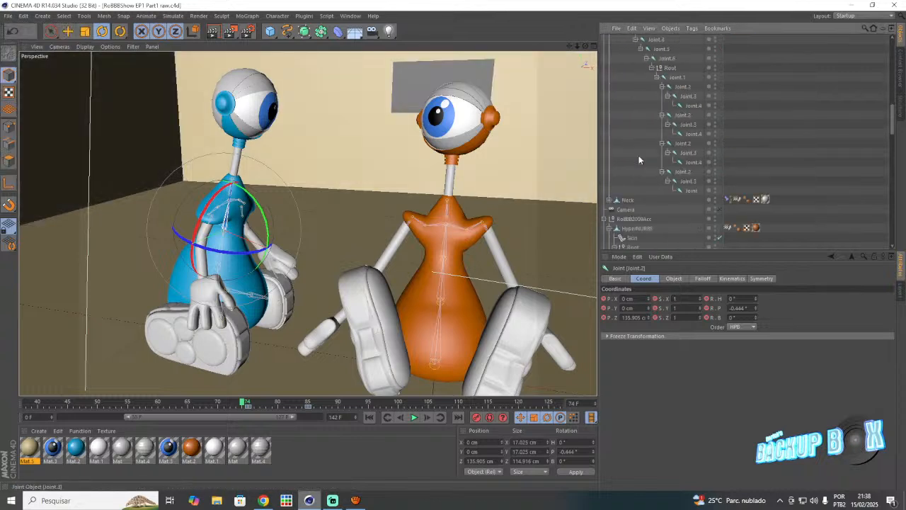
scroll(612, 201, down, 2)
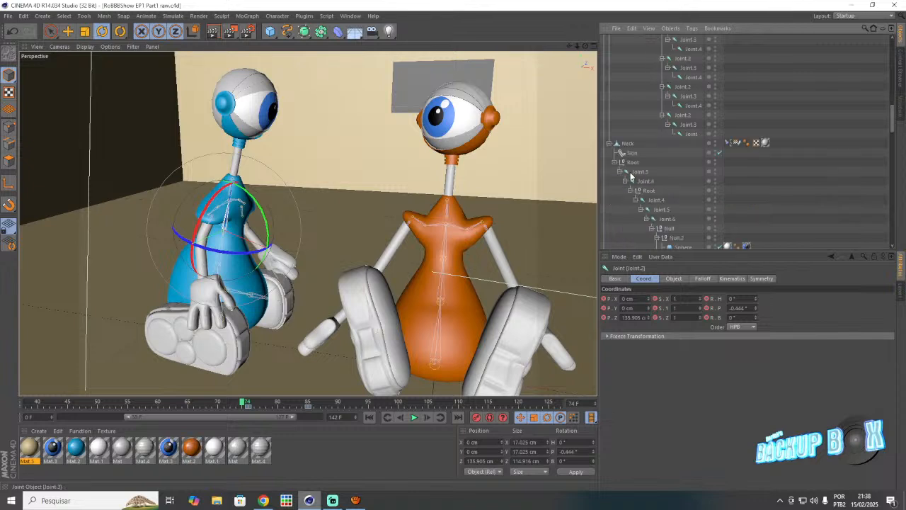
scroll(666, 227, down, 2)
click(669, 172)
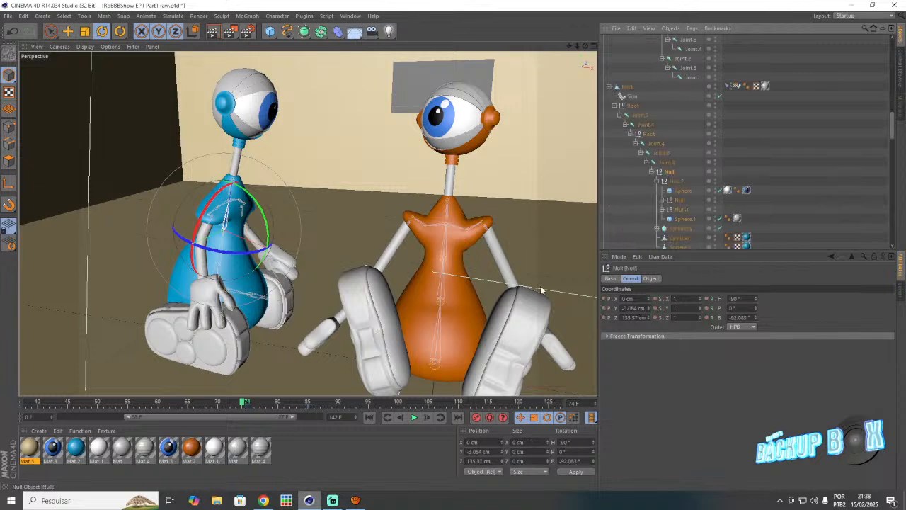
click(248, 402)
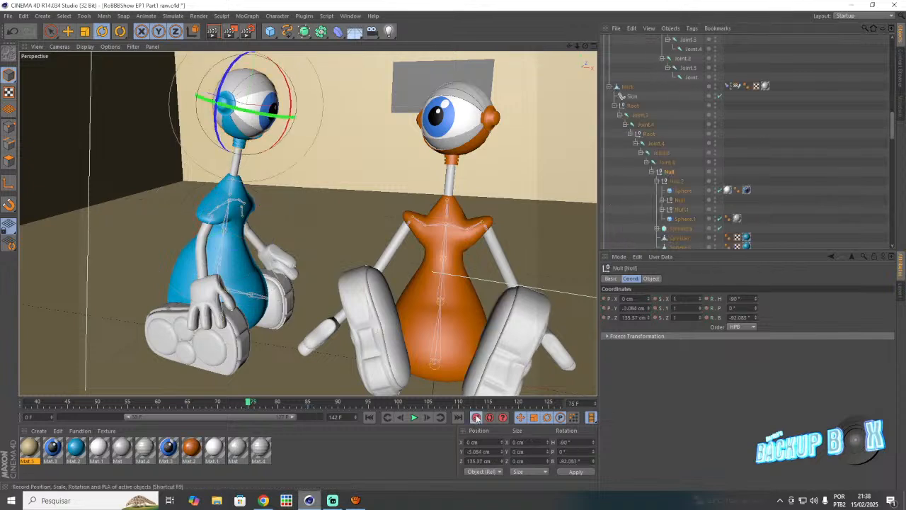
- Keyframe the blue robot's head Null at about H -90.4°, P -11.6°, B -92.1° on frame 85 and save the scene file
click(311, 402)
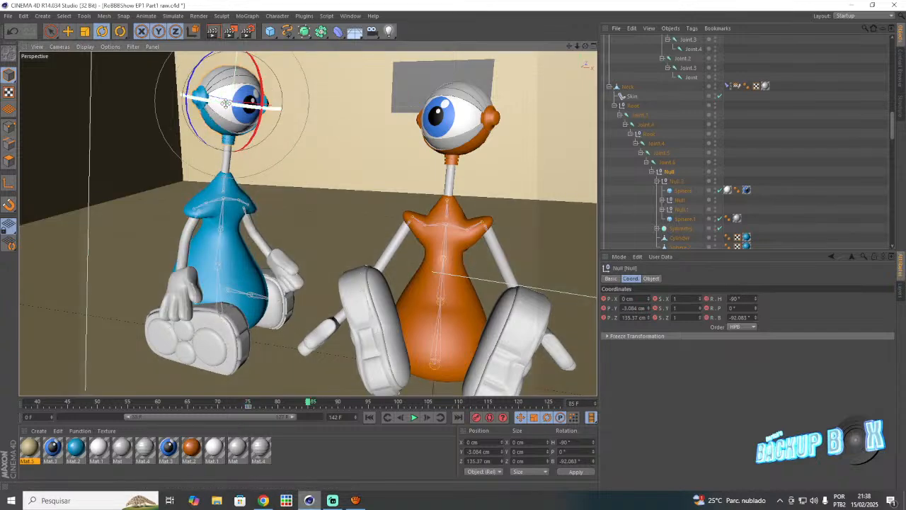
drag(236, 103, 238, 118)
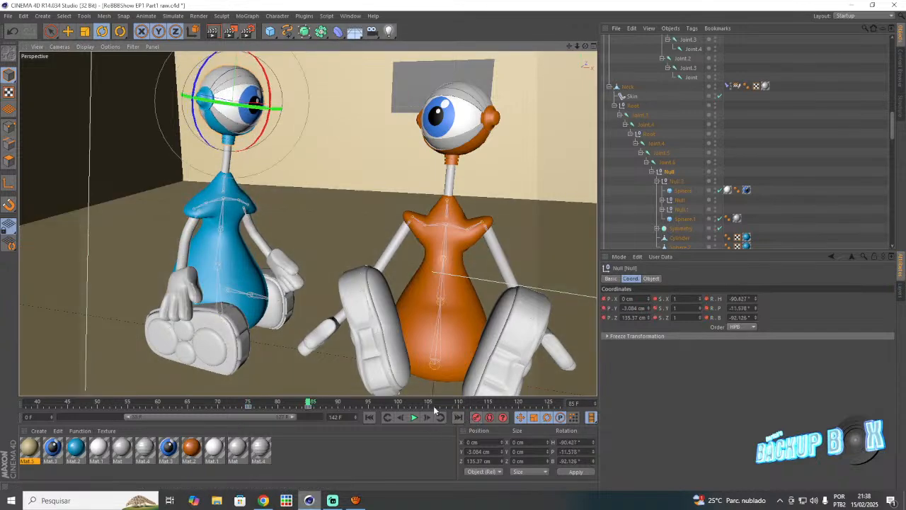
click(7, 16)
click(36, 95)
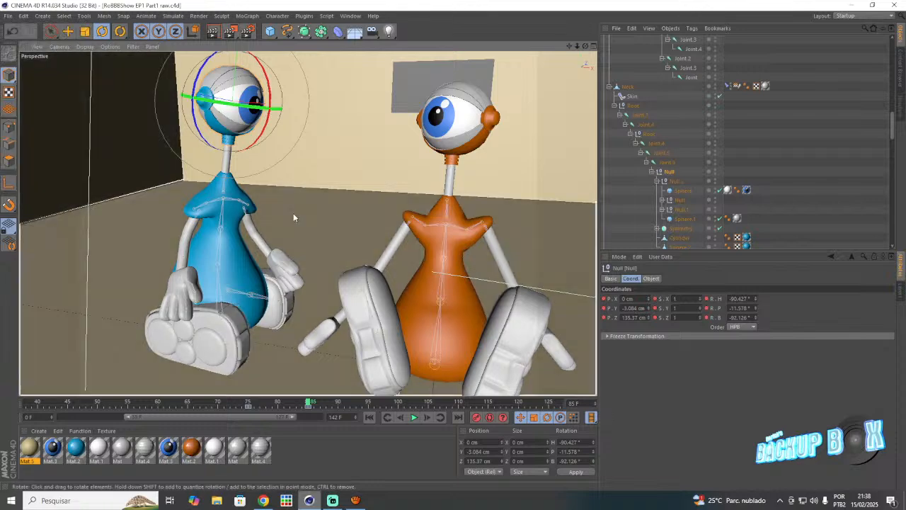
- Key the blue character's LeftHand Joint.3 at frame 70, and pose it outward at frame 85 with pitch about -18.2° and bank about 134.6°
click(401, 88)
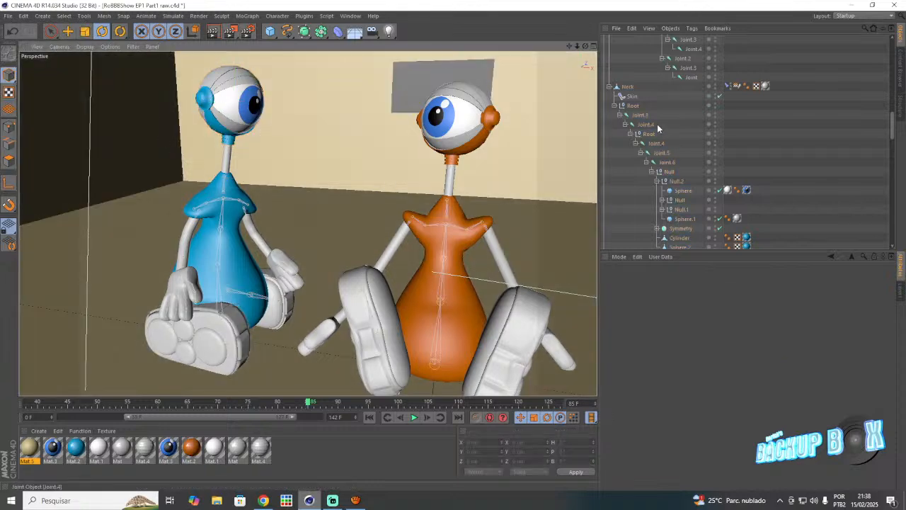
scroll(657, 124, up, 10)
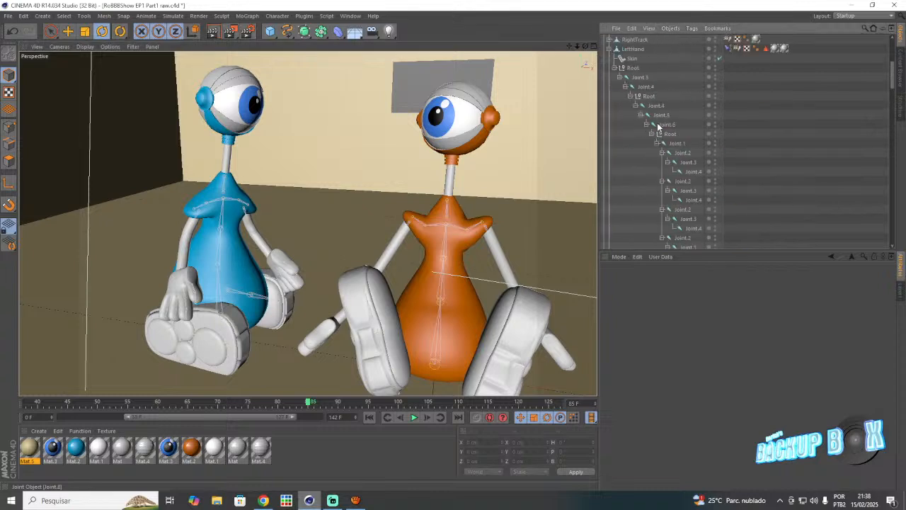
scroll(657, 126, up, 5)
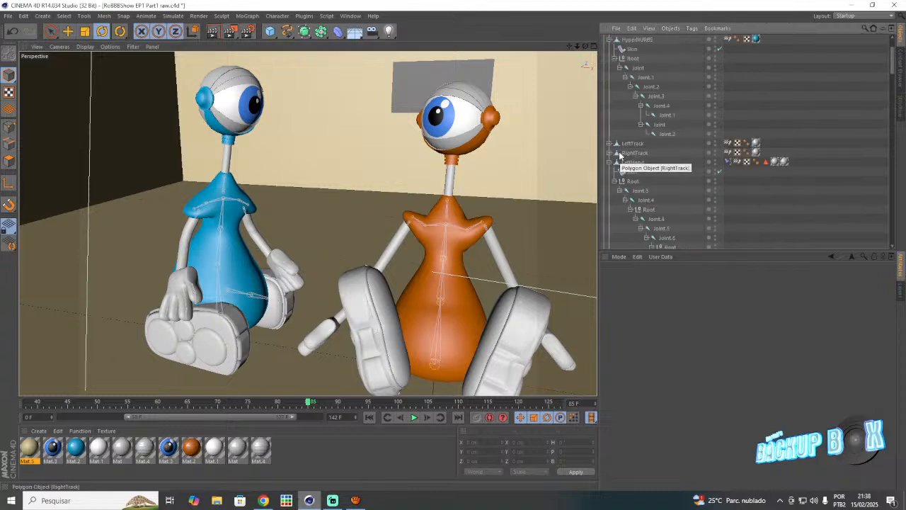
click(627, 193)
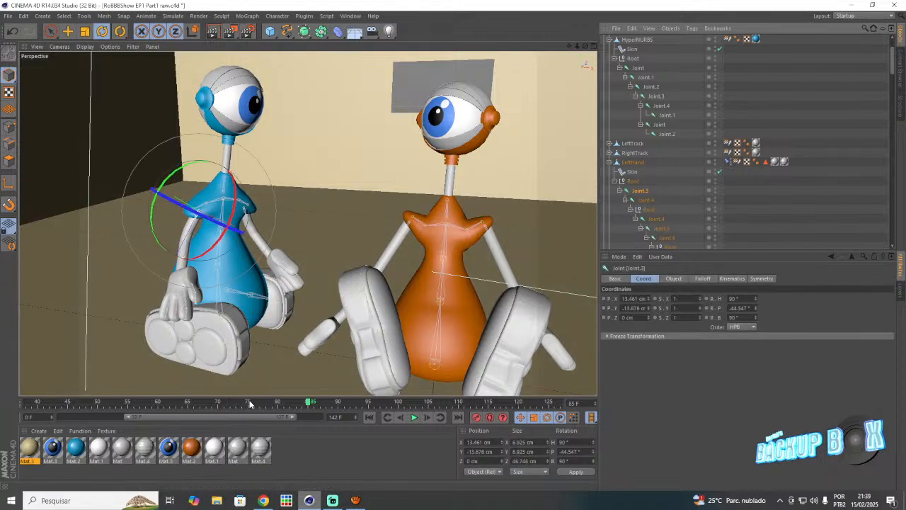
click(218, 403)
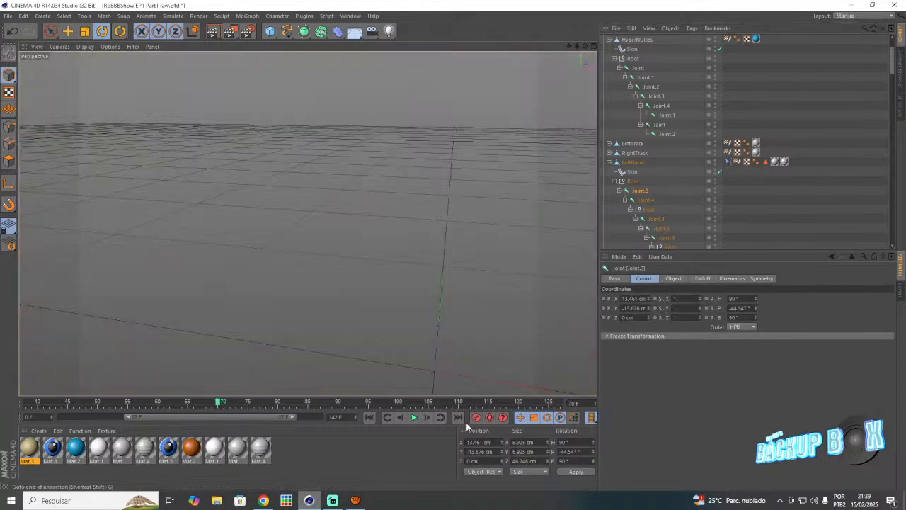
click(308, 403)
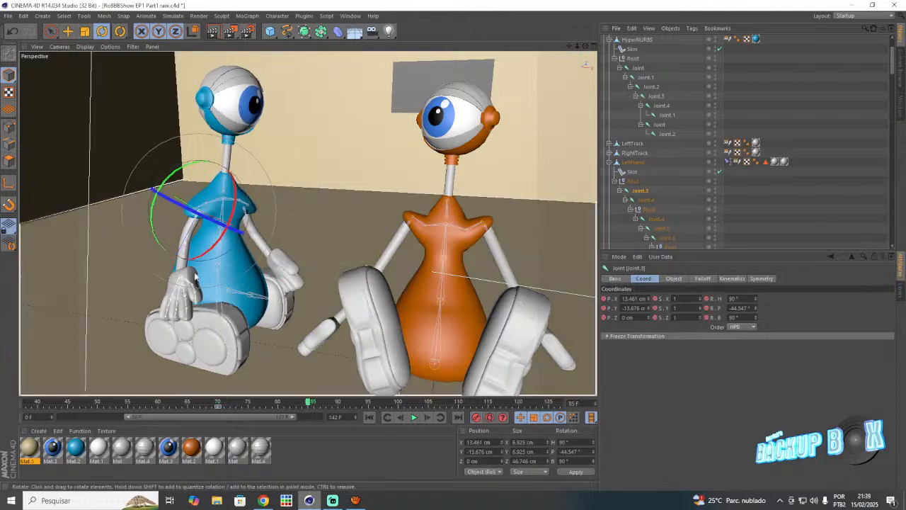
drag(205, 211, 166, 187)
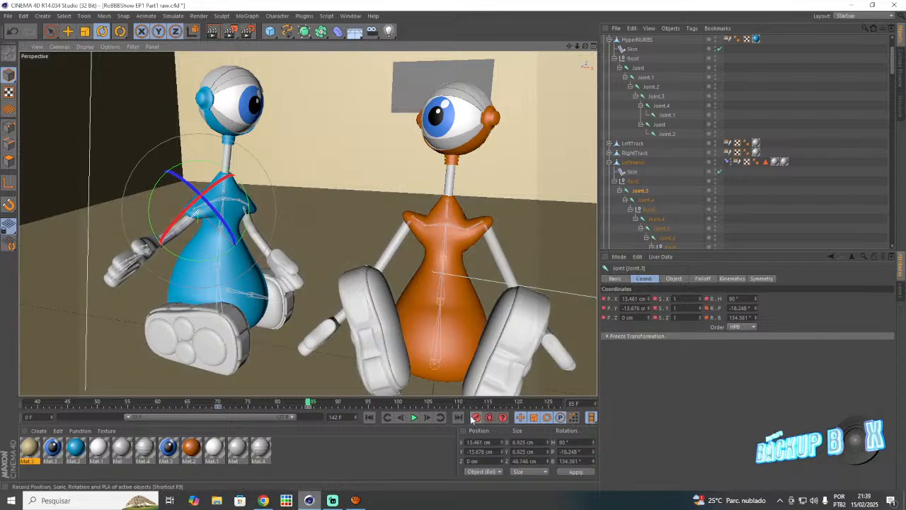
- Key the blue body's shoulder Joint at frame 70 and rotate it to a bank of about 104.7° at frame 80
click(660, 106)
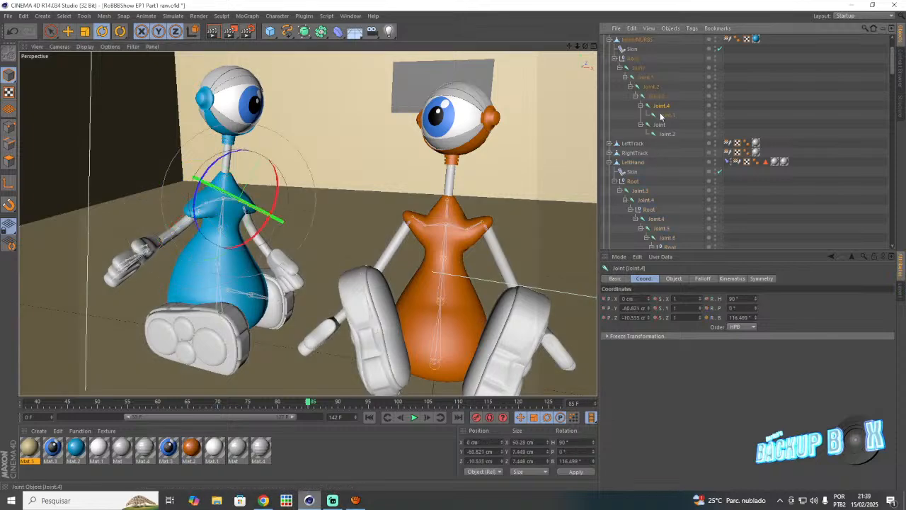
click(663, 124)
click(218, 402)
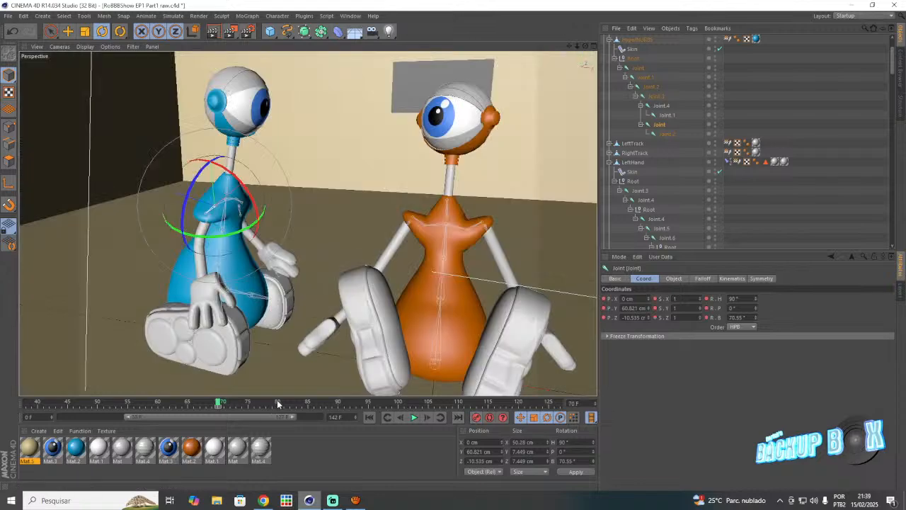
click(278, 402)
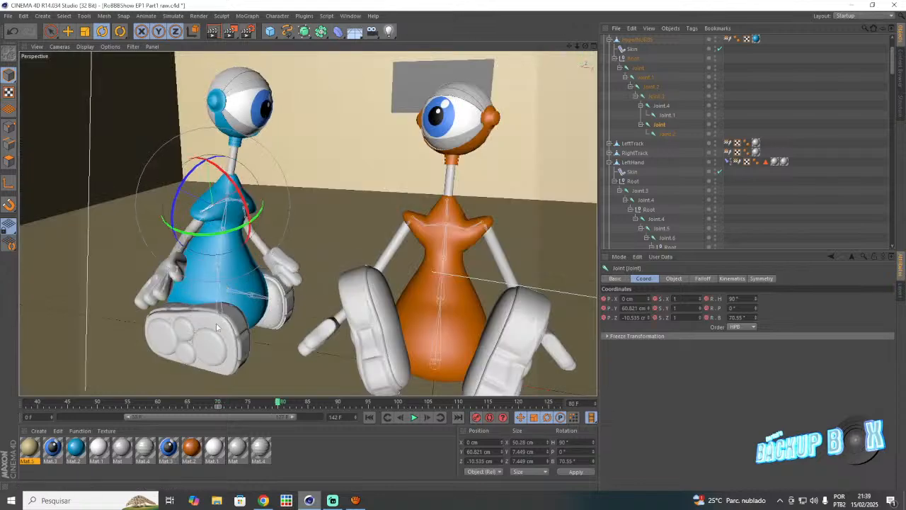
drag(232, 159, 207, 149)
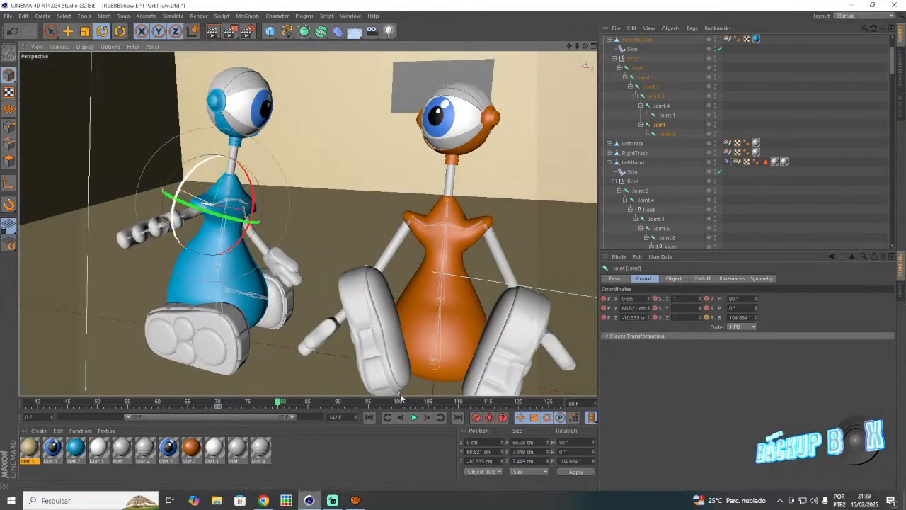
- Rotate LeftHand Joint.3 to about H 70.4°, P -33.3°, B 177.8° at frame 85 and record the keyframe
click(646, 191)
click(308, 402)
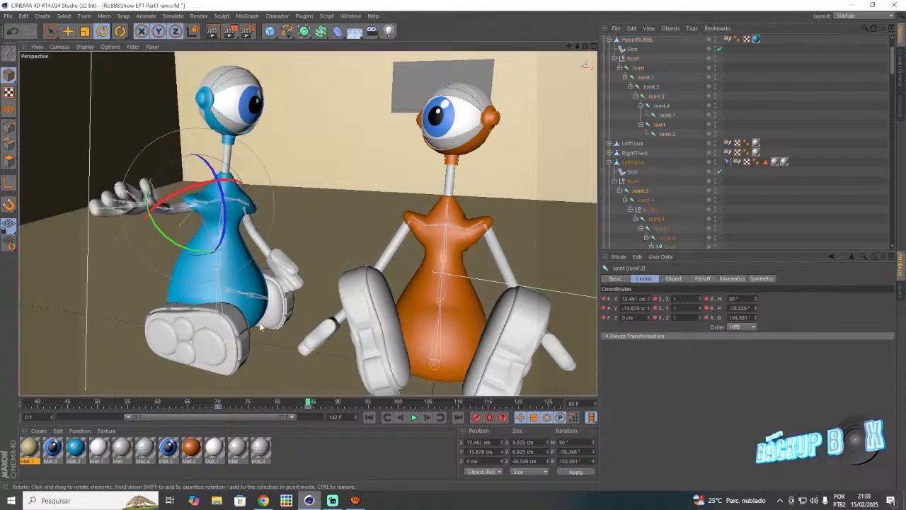
drag(177, 200, 200, 151)
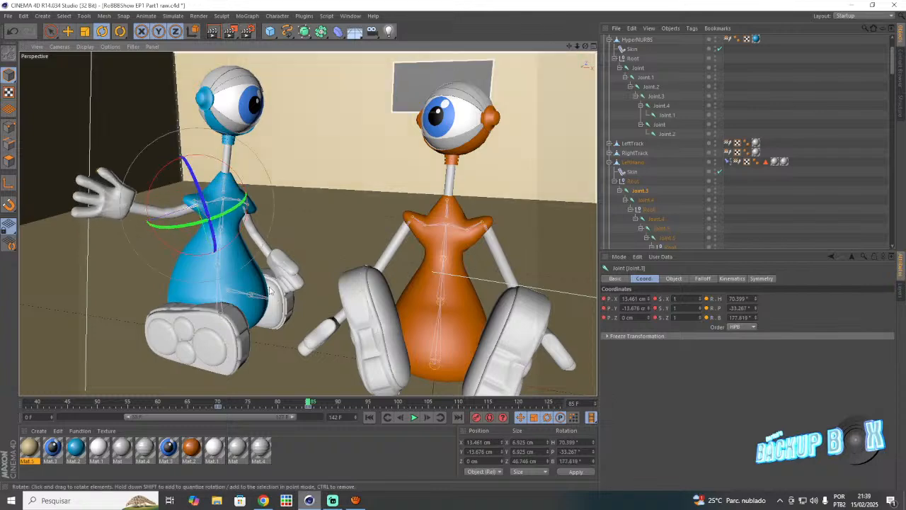
click(473, 418)
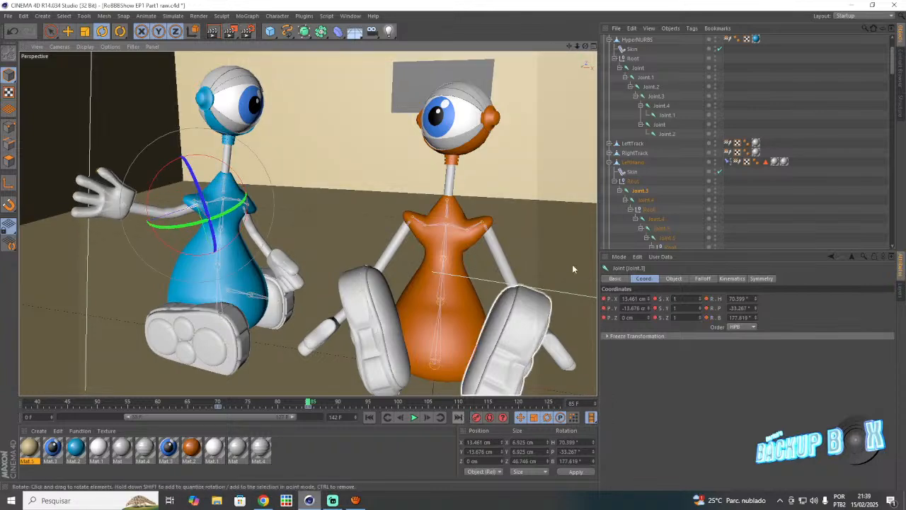
- Key LeftHand's forearm Joint.4 at frame 75, and at frame 85 pitch it to about -96.8° and shift it to about Y -12.6, Z -3.99 cm
click(655, 219)
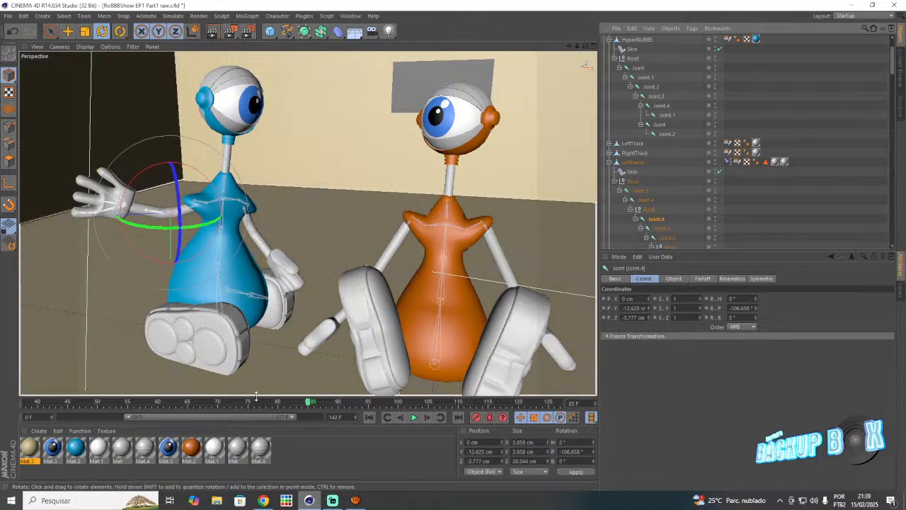
click(249, 401)
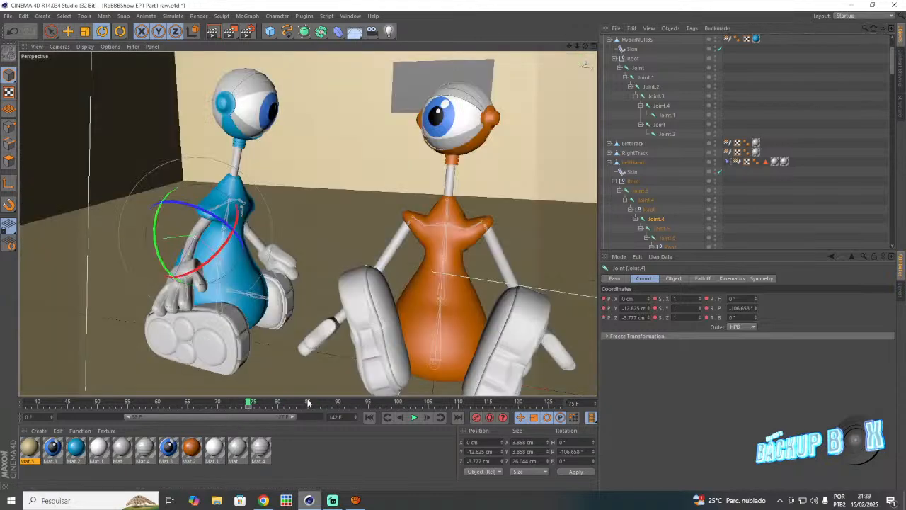
click(308, 402)
drag(165, 163, 156, 166)
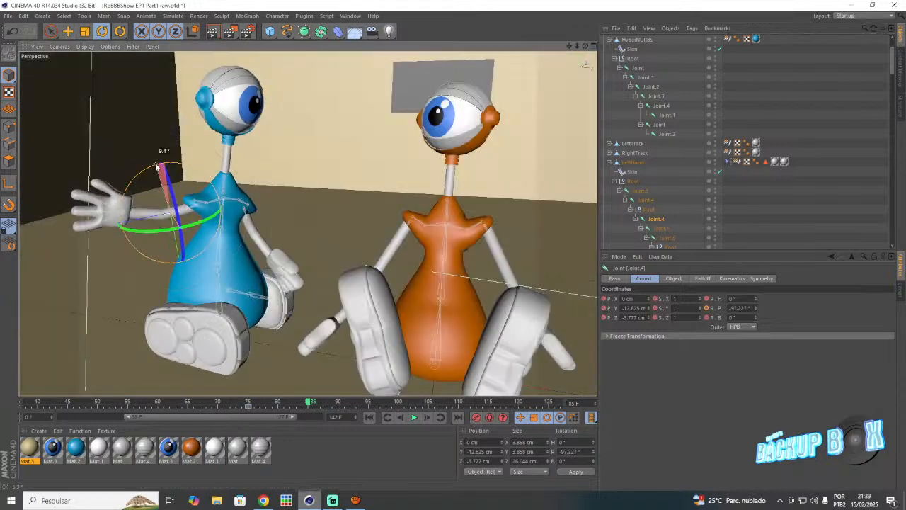
key(e)
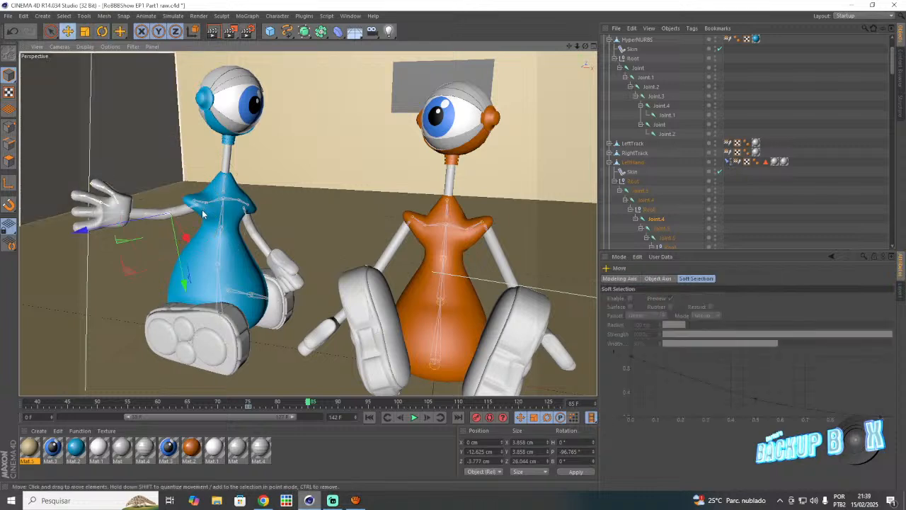
drag(184, 285, 186, 286)
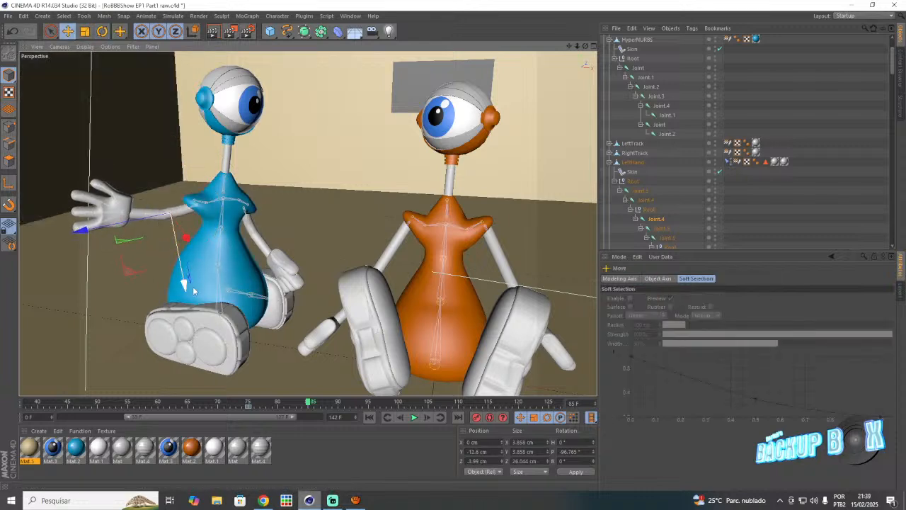
- Save the project under its existing file name
click(8, 16)
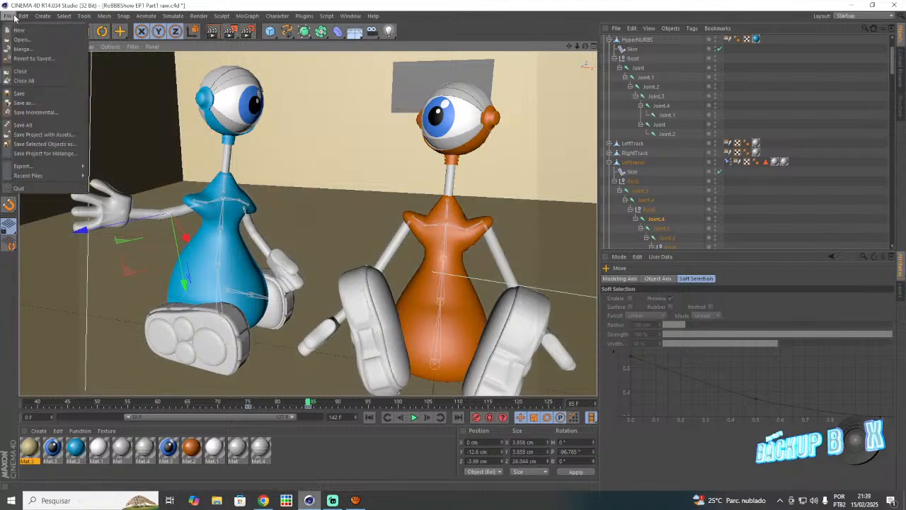
click(38, 94)
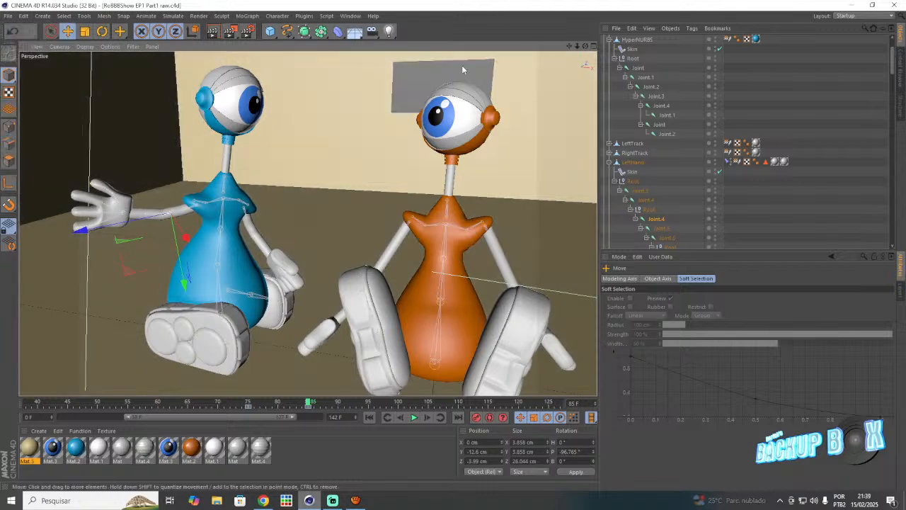
drag(569, 46, 675, 60)
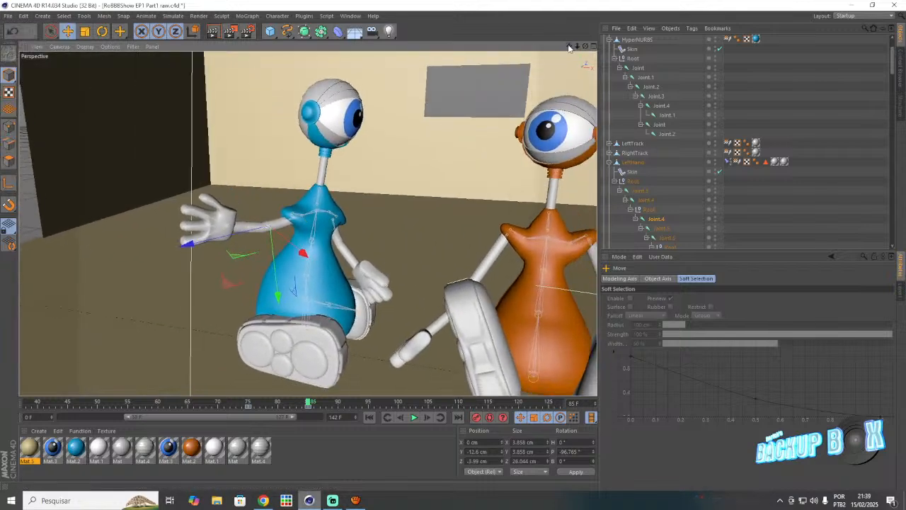
click(8, 17)
click(29, 92)
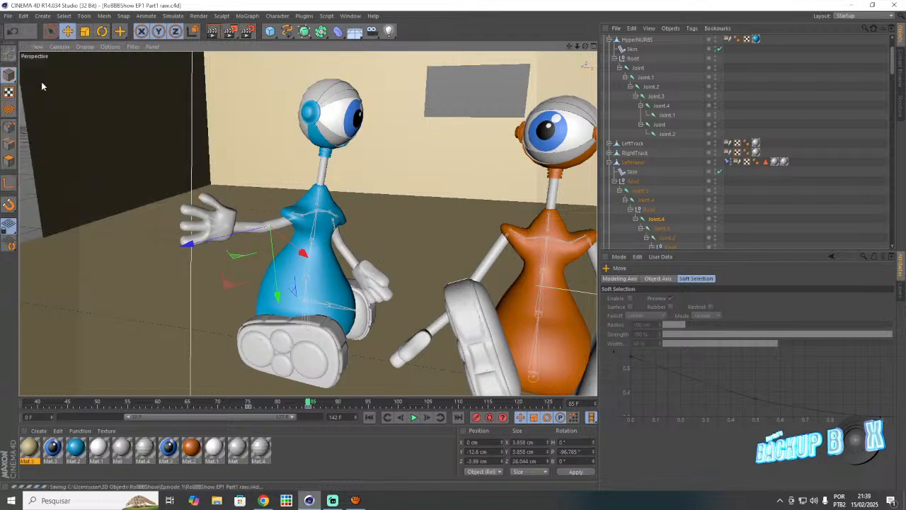
- Check the live stream in Streamlabs Desktop, return to Cinema 4D and view the blue character from another angle
click(333, 499)
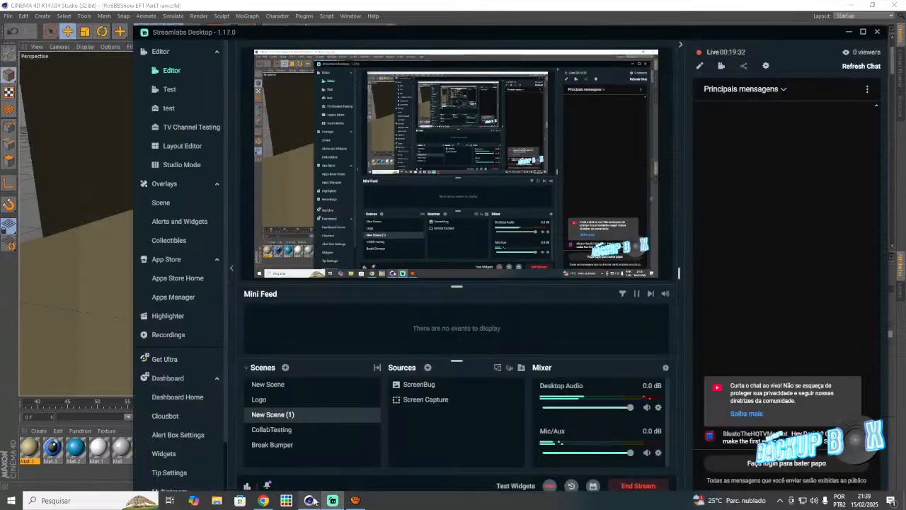
click(310, 500)
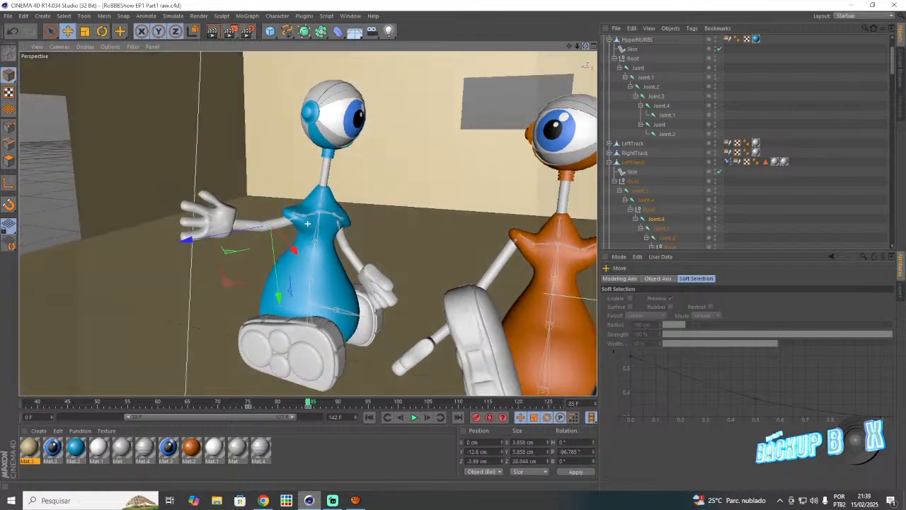
drag(586, 46, 586, 49)
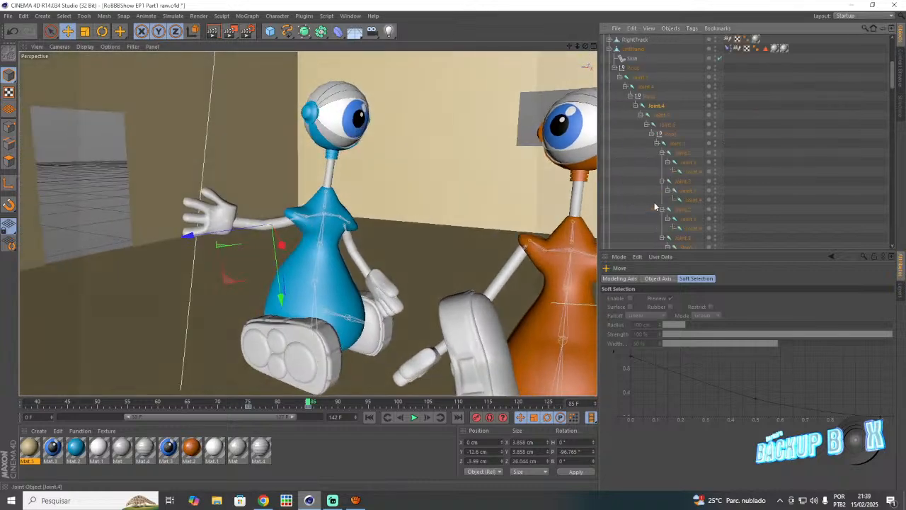
- Switch to Chrome and look through the comments and recommended videos below the open YouTube video
click(263, 500)
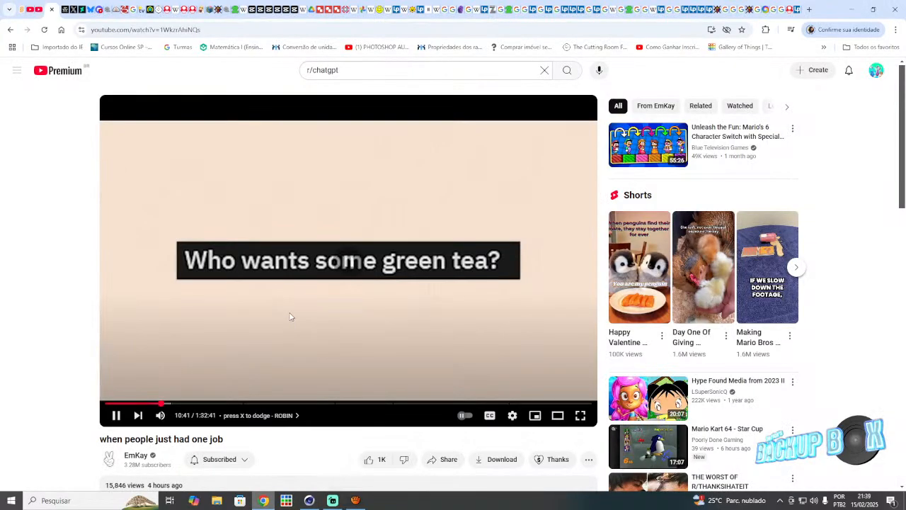
scroll(628, 274, down, 4)
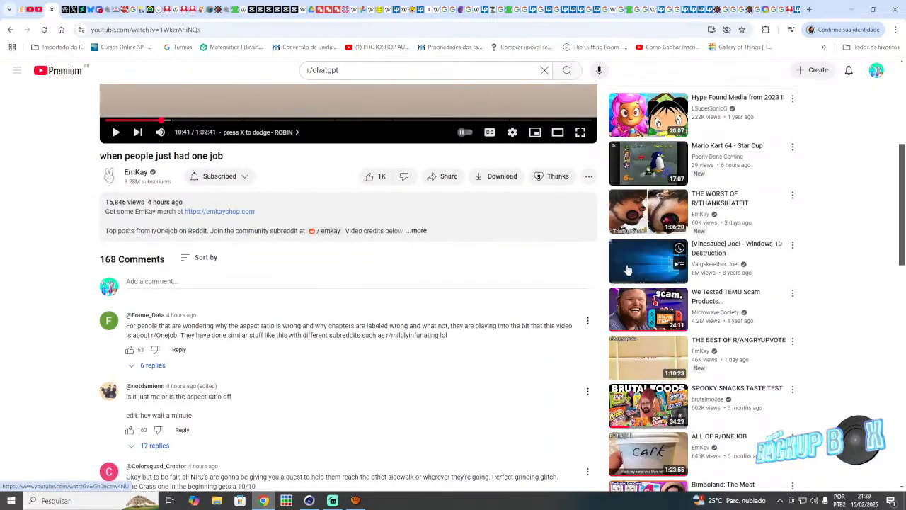
scroll(628, 269, down, 3)
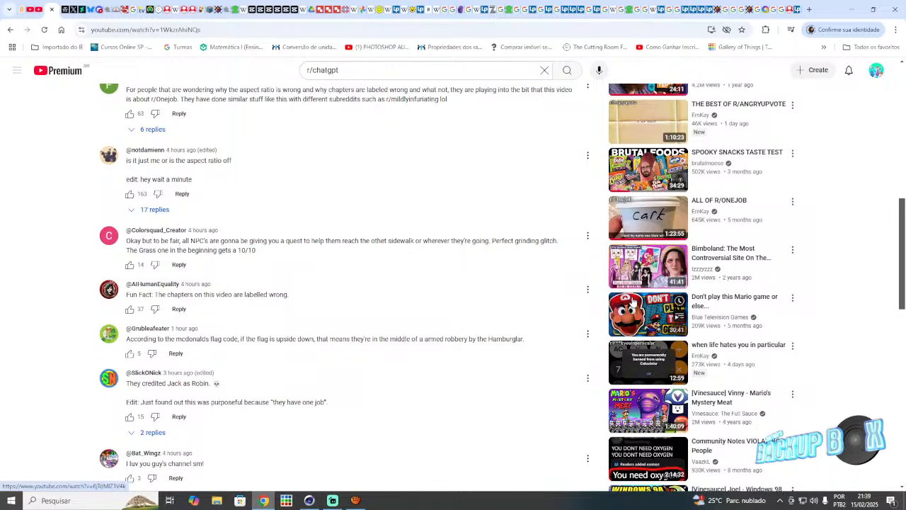
scroll(630, 304, down, 2)
scroll(630, 305, down, 3)
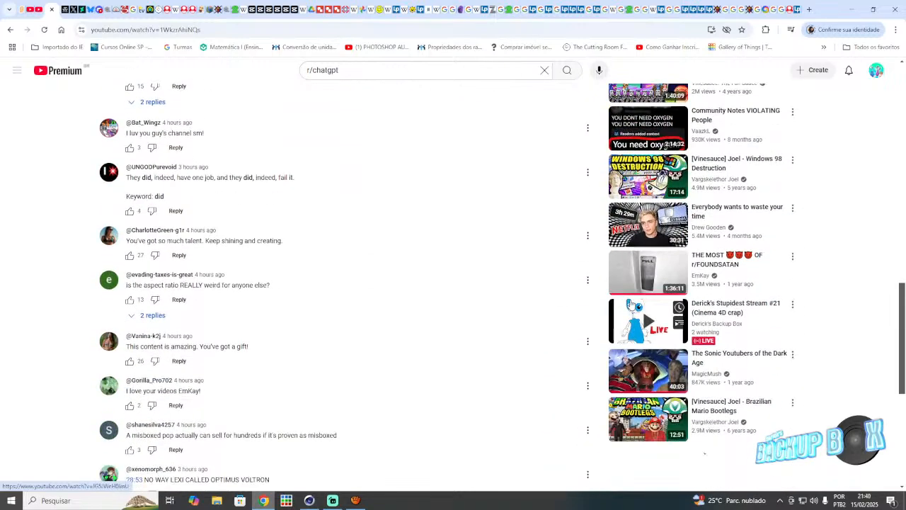
scroll(630, 305, up, 15)
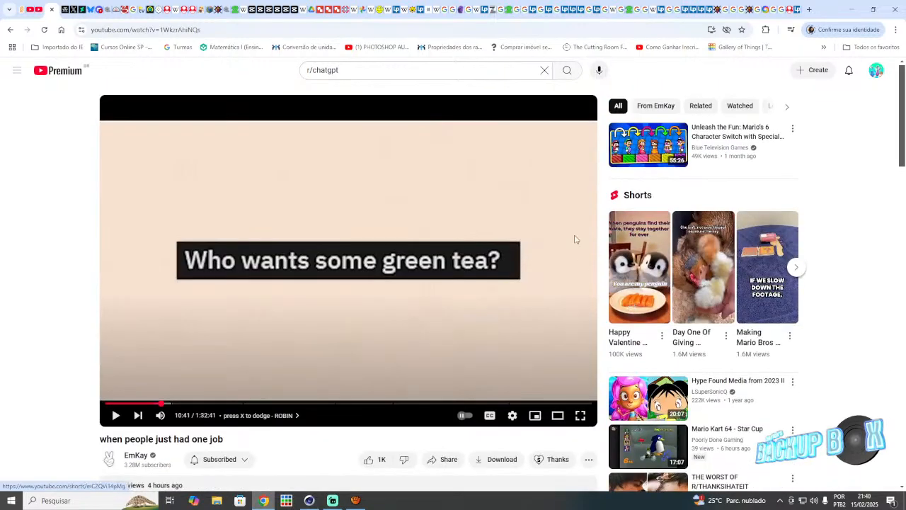
- Open the YouTube home page and look through its feed of recommended videos, posts and Shorts
click(68, 77)
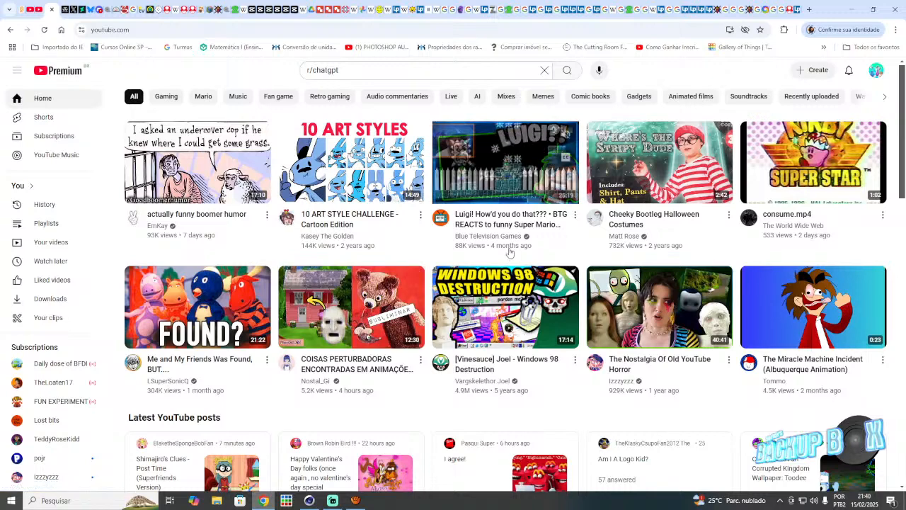
scroll(509, 253, down, 3)
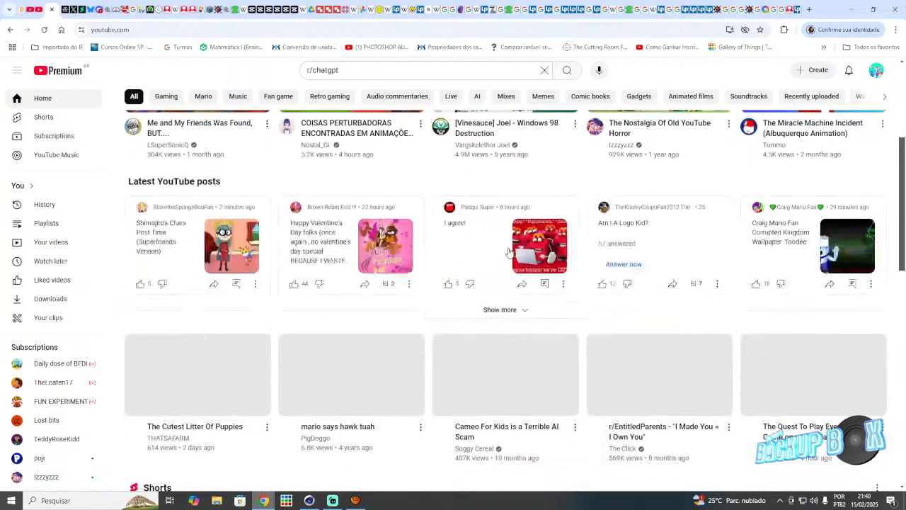
scroll(509, 253, down, 6)
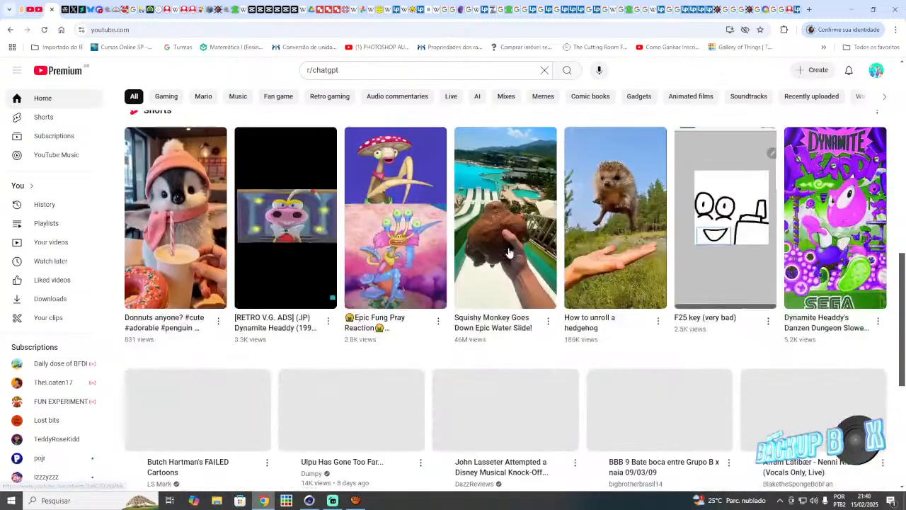
scroll(509, 253, down, 3)
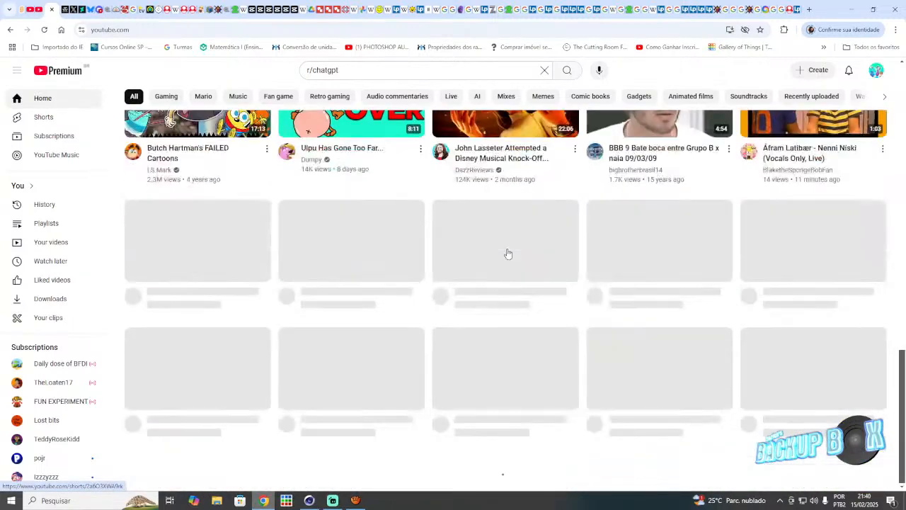
- Look further through the recommended videos in the YouTube home feed and return to Cinema 4D
scroll(504, 240, up, 1)
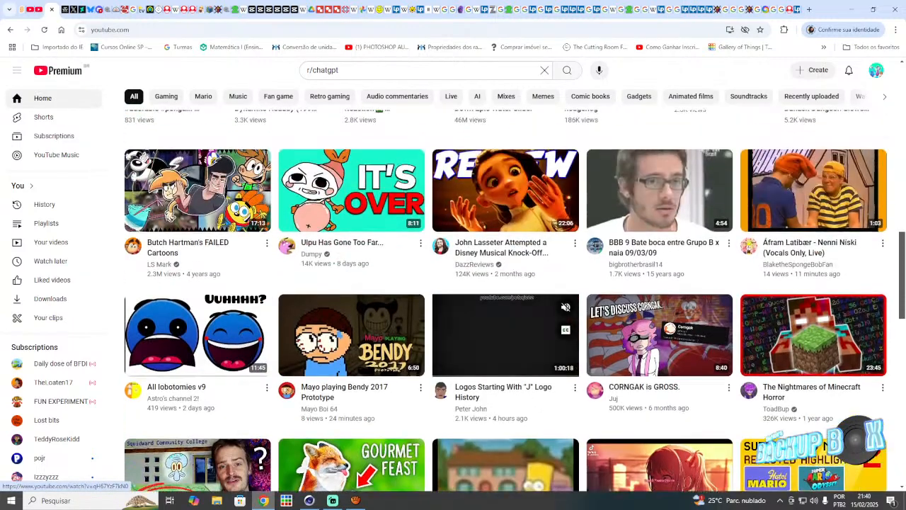
scroll(705, 306, down, 4)
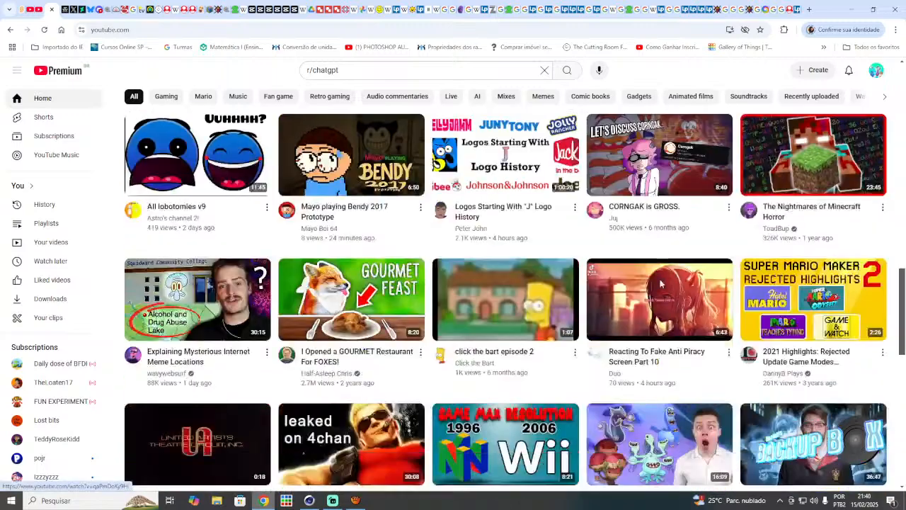
mouse_move(659, 284)
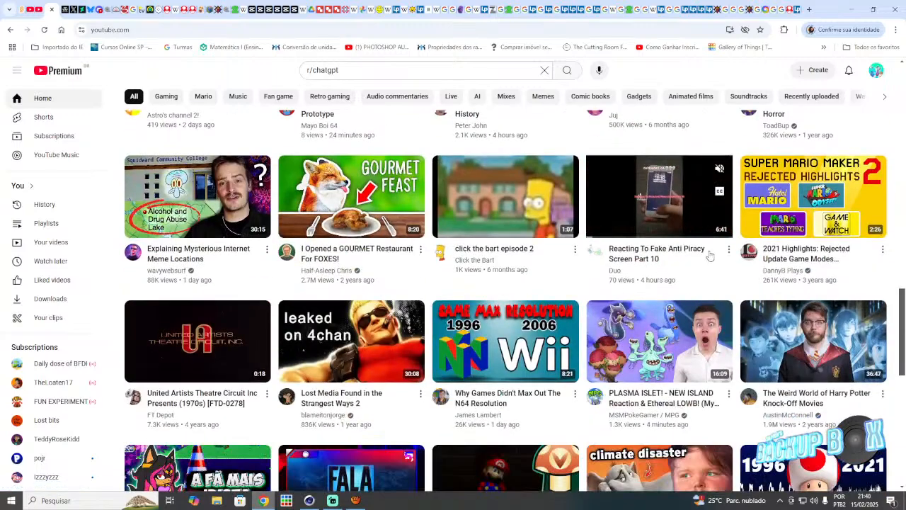
scroll(682, 279, down, 3)
scroll(683, 278, up, 6)
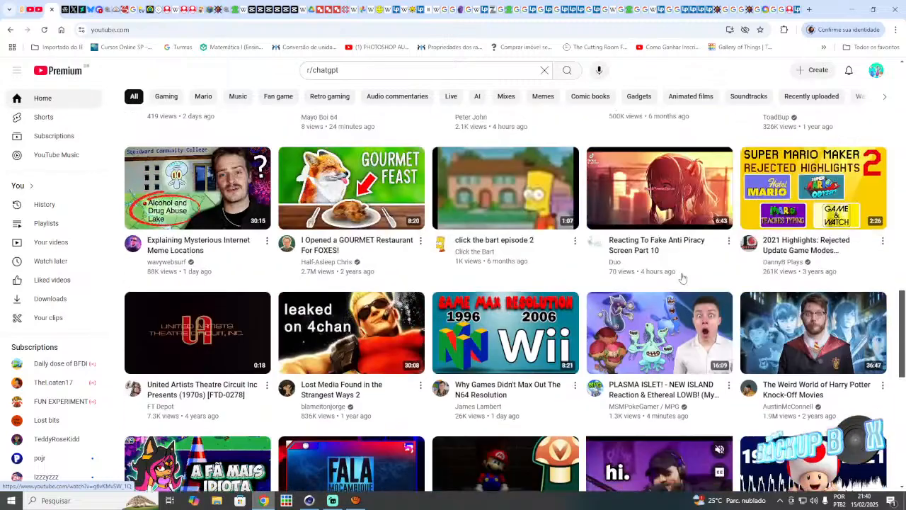
scroll(568, 291, up, 3)
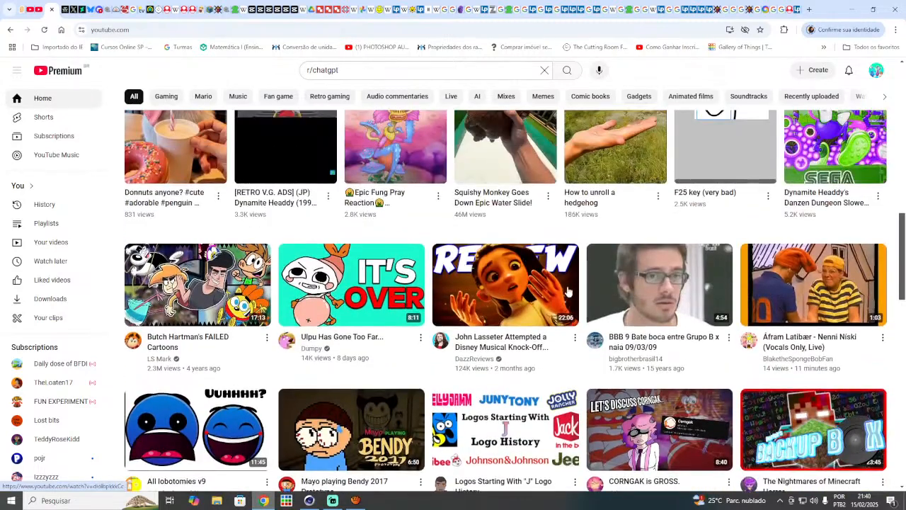
click(520, 296)
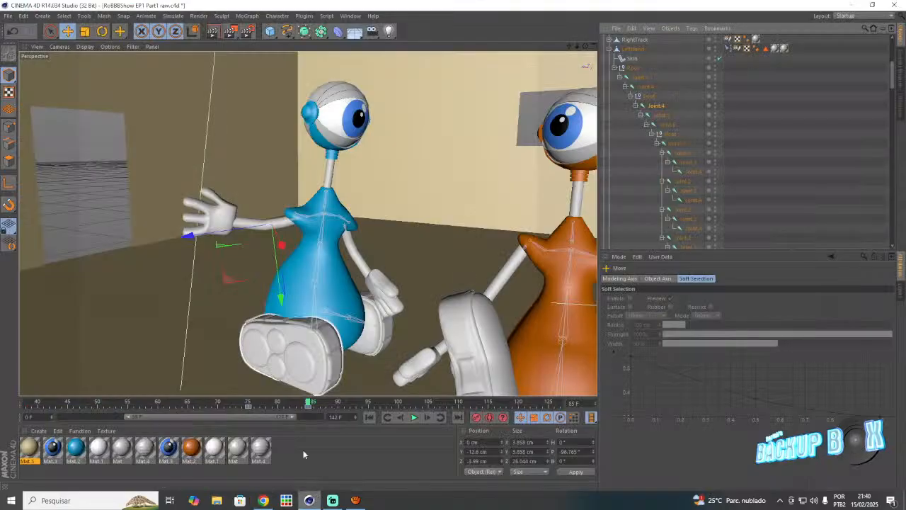
- At frame 80, record keyframes for Joint.2 and Joint.3 of the blue character's left index and middle fingers
click(683, 153)
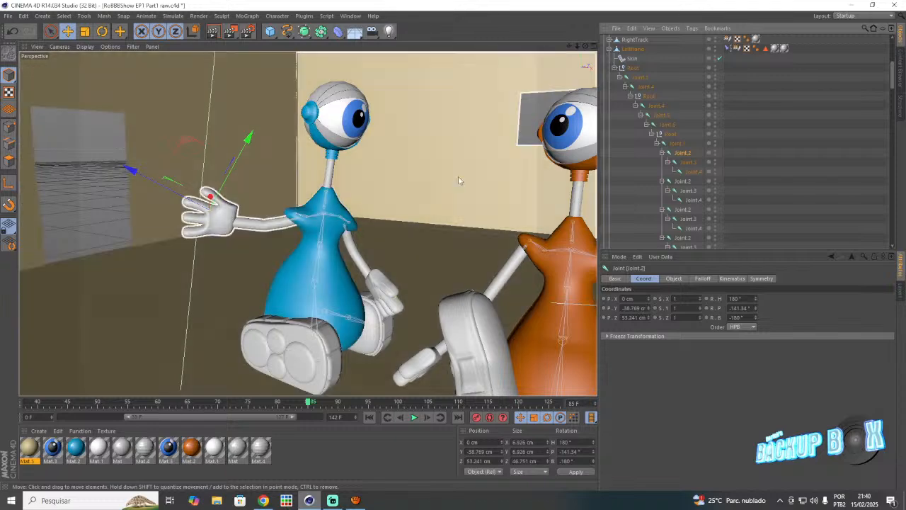
click(656, 106)
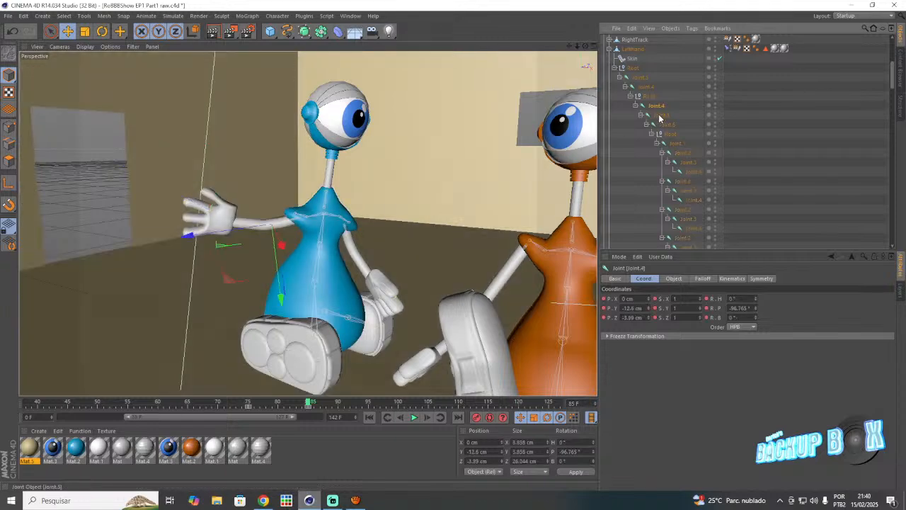
click(679, 153)
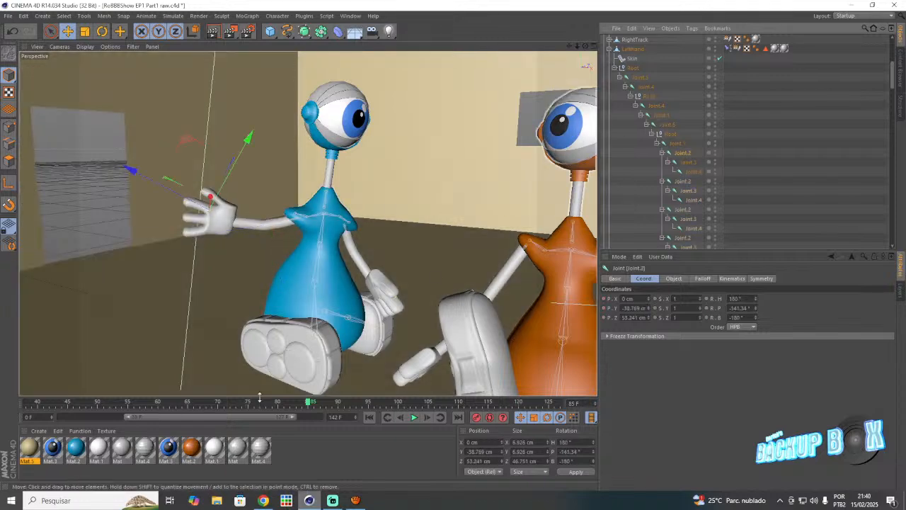
click(282, 403)
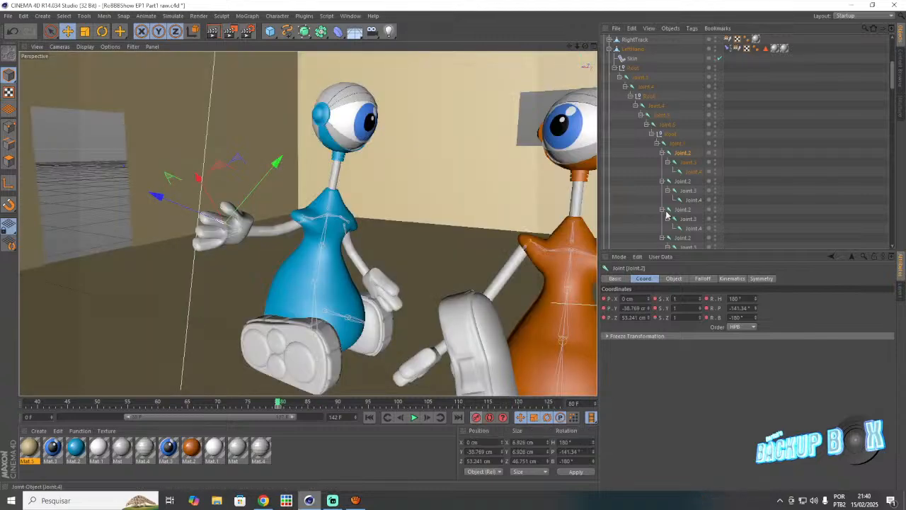
click(685, 163)
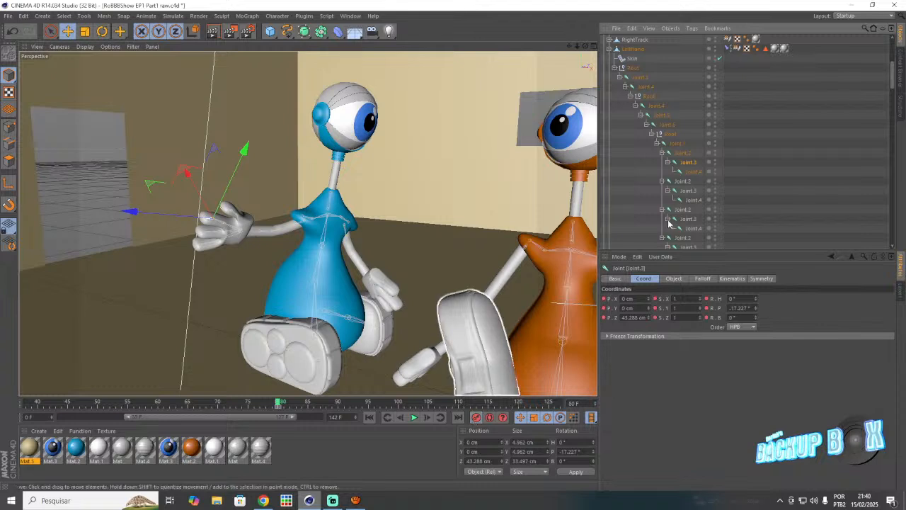
click(684, 188)
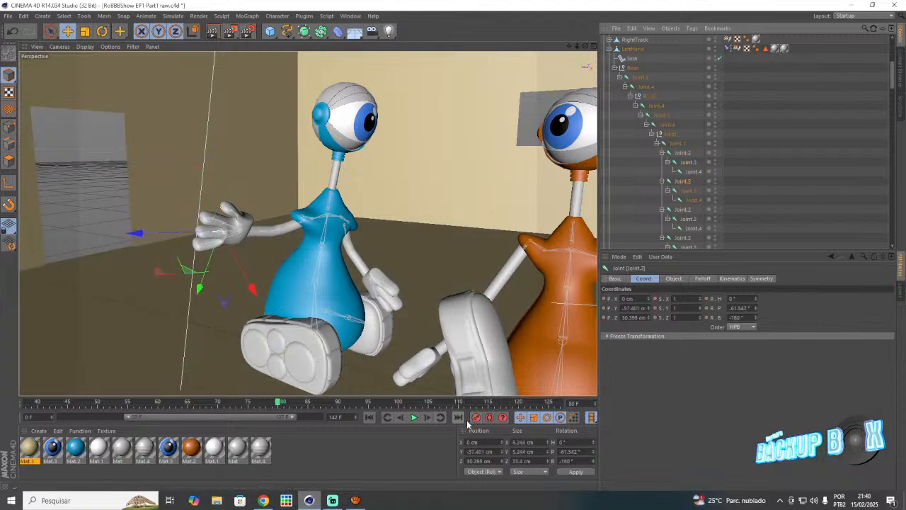
click(683, 191)
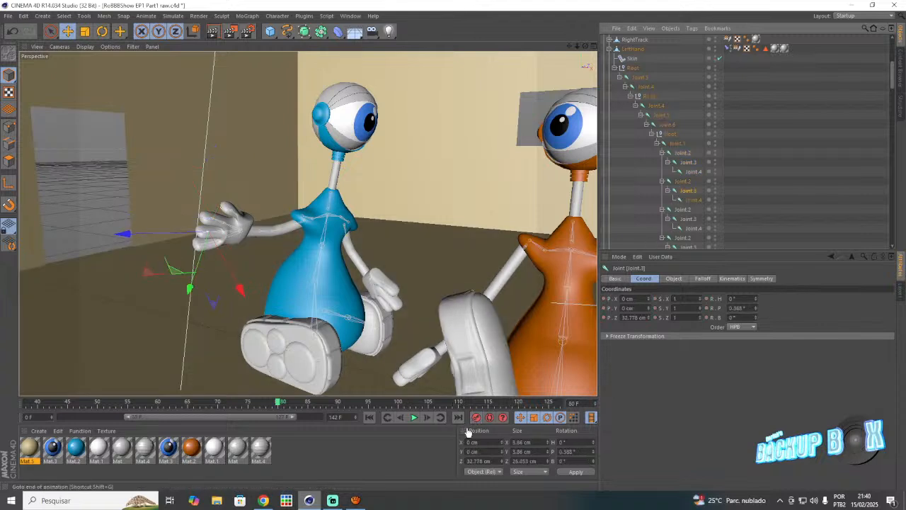
click(476, 419)
- Record keyframes at frame 80 for Joint.2 and Joint.3 of the left hand's lowest finger and thumb
click(682, 211)
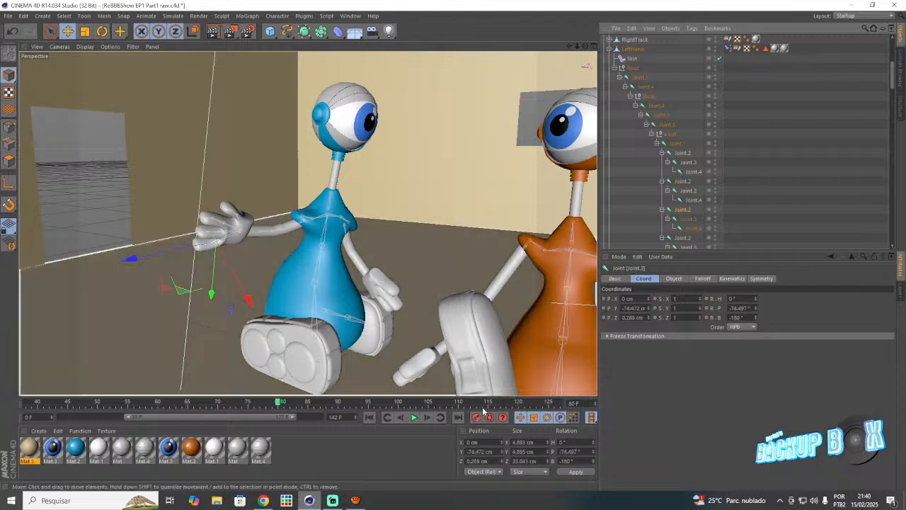
click(477, 418)
click(688, 219)
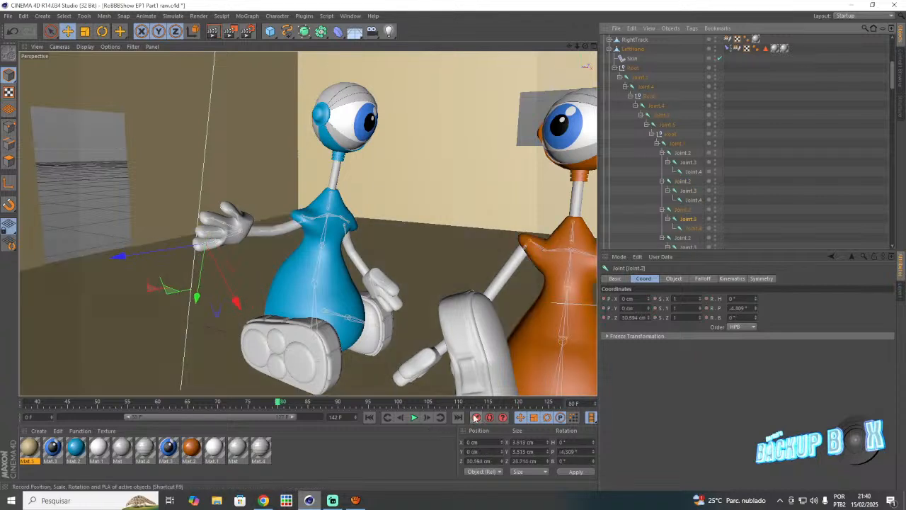
scroll(680, 212, down, 2)
click(683, 182)
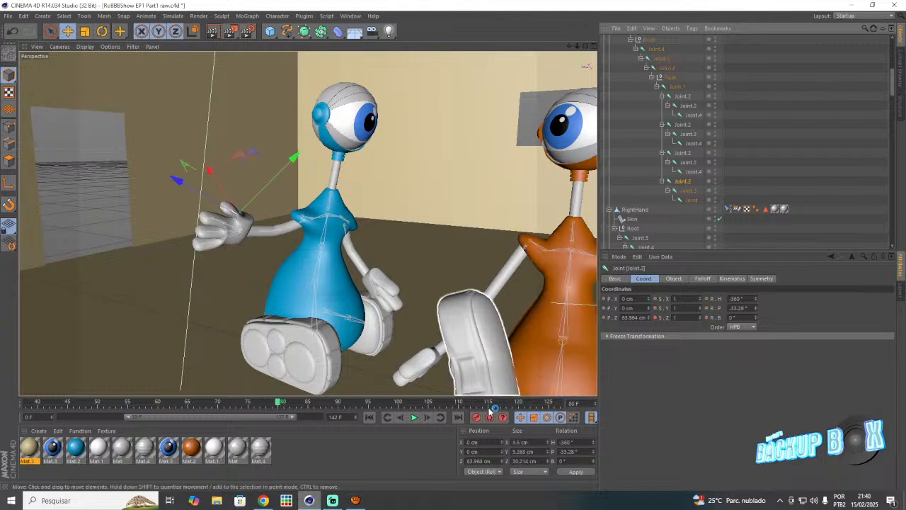
click(689, 190)
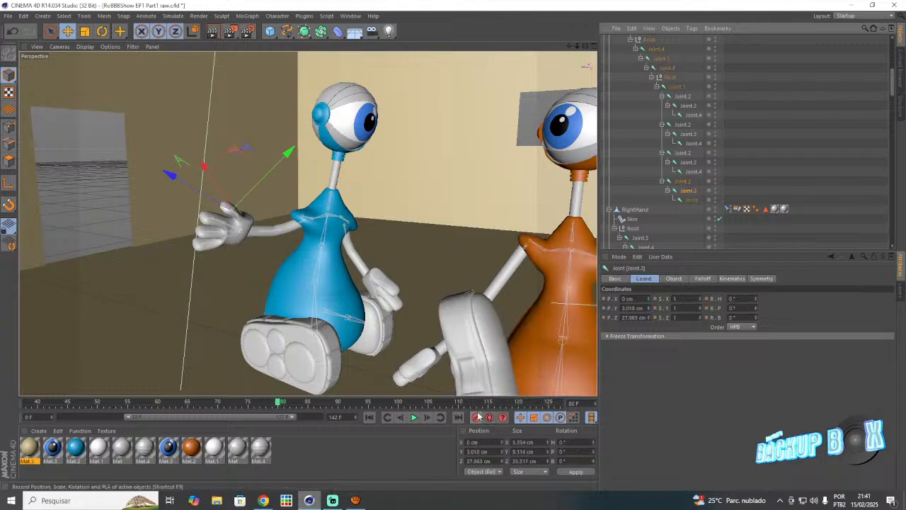
- Go to frame 85 and keyframe the left index finger's Joint.2 and Joint.3 in their extended pose
click(681, 96)
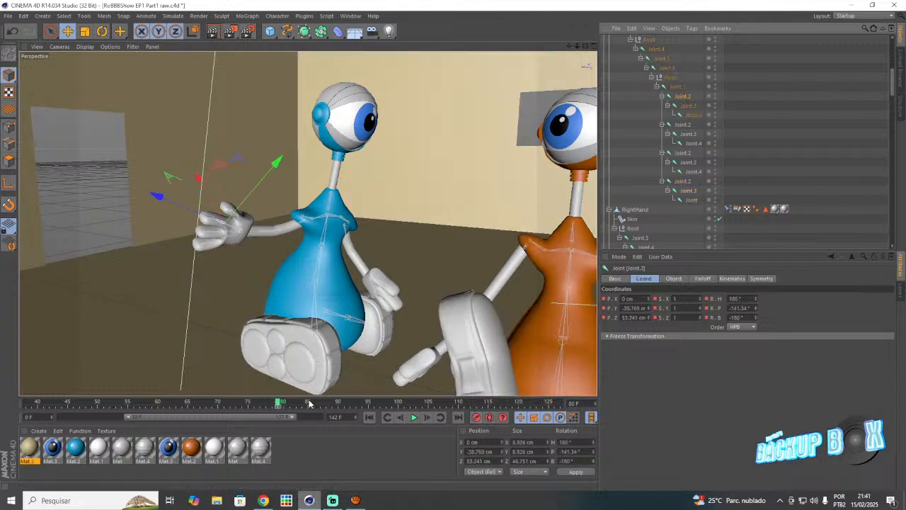
click(426, 416)
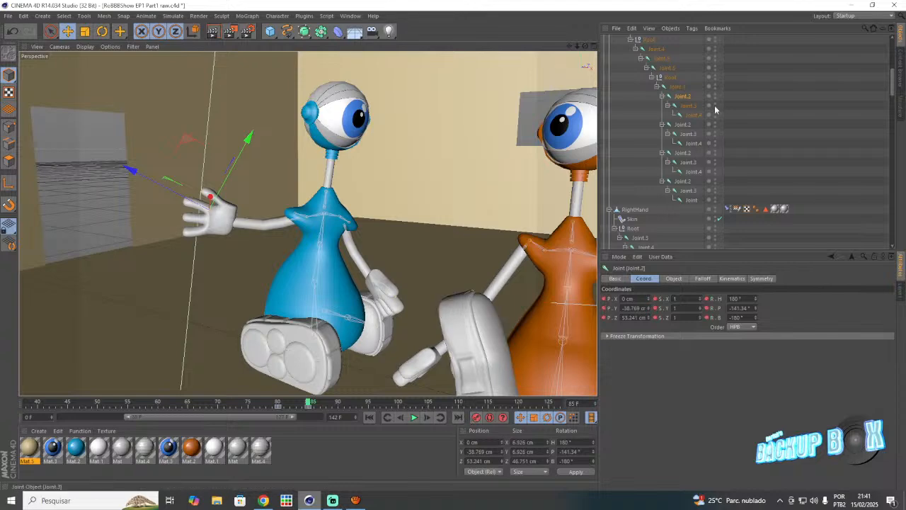
click(688, 105)
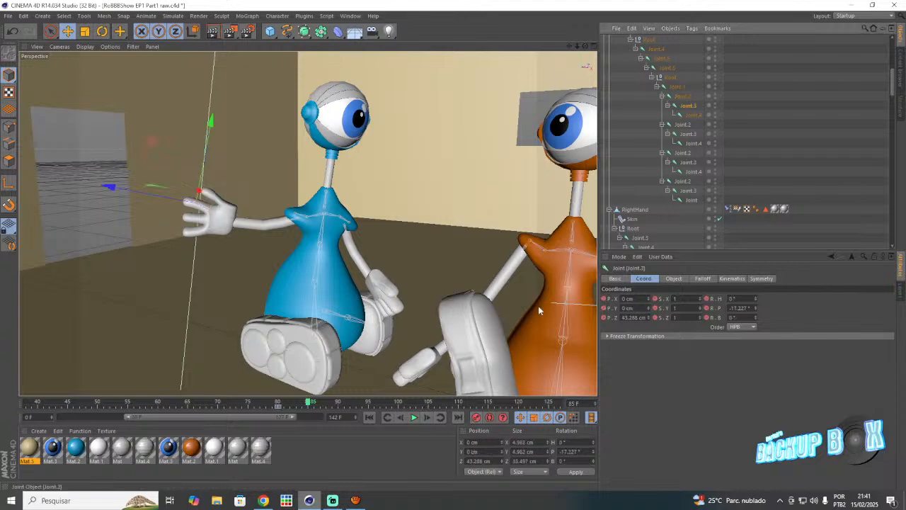
- Curl the left middle finger into the palm by rotating Joint.2 and Joint.3, and record both joints at frame 85
click(681, 125)
scroll(196, 212, up, 5)
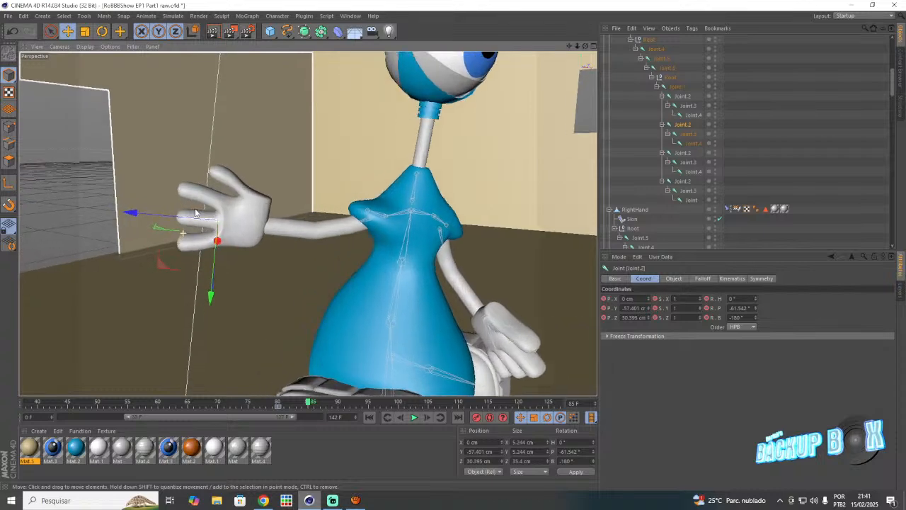
scroll(196, 212, up, 3)
key(r)
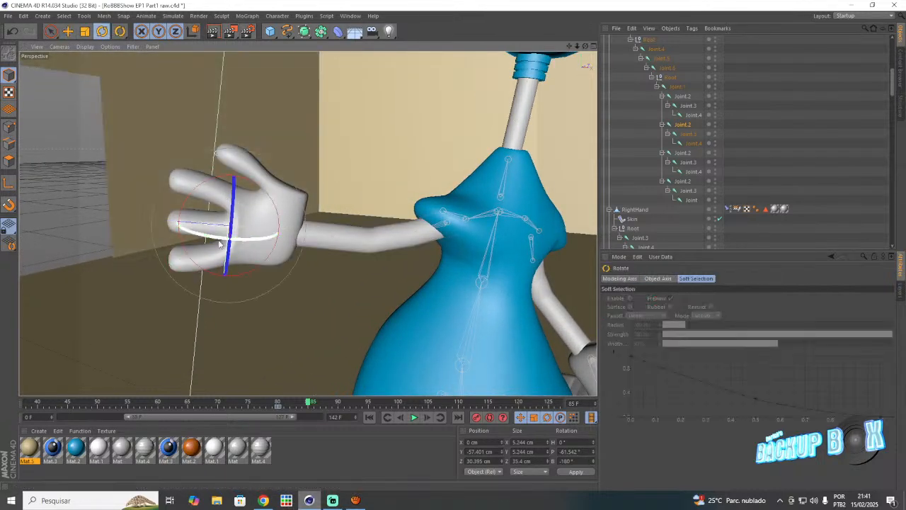
mouse_move(217, 241)
mouse_down()
mouse_move(304, 248)
mouse_move(345, 223)
mouse_move(234, 248)
mouse_up()
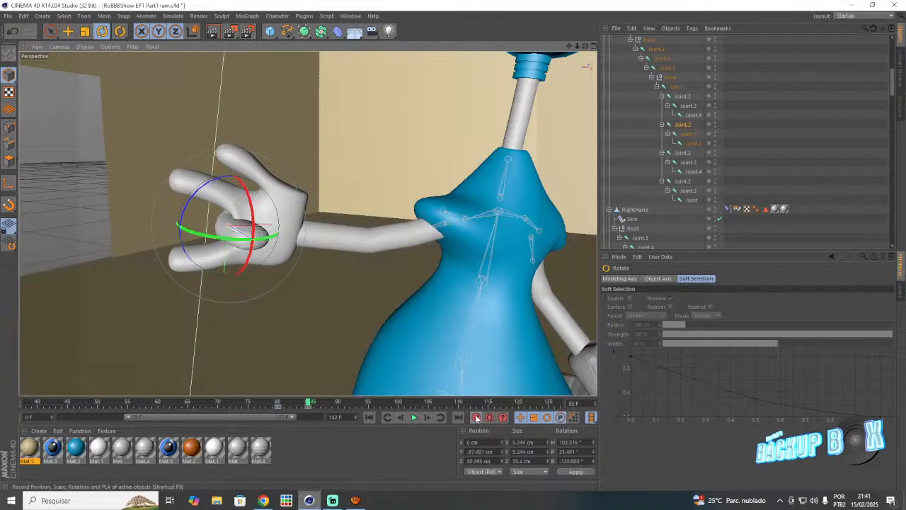
click(686, 134)
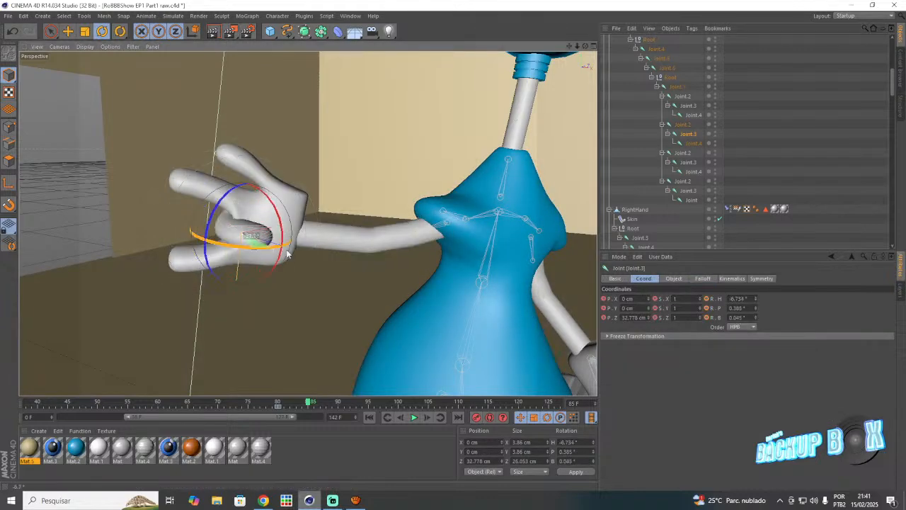
drag(391, 235, 425, 284)
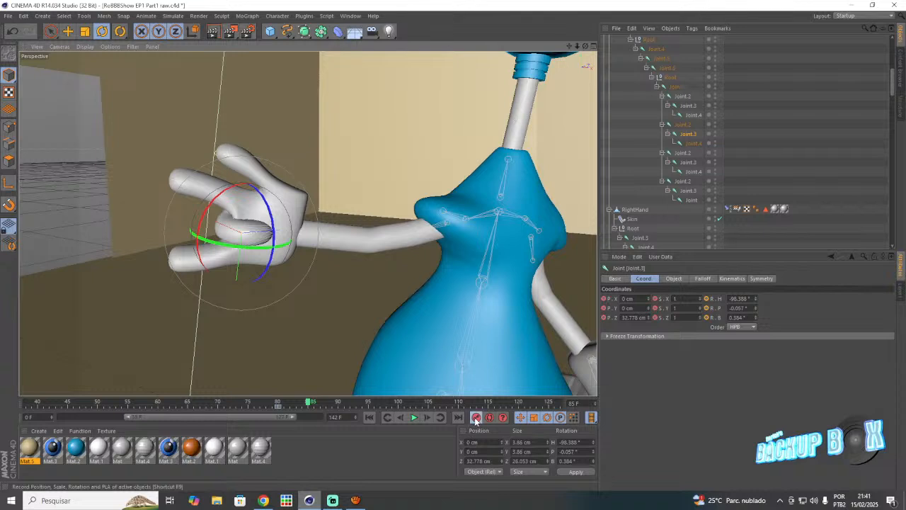
click(475, 419)
- Curl the left hand's lowest finger into the palm at frame 85 by rotating its Joint.2 and Joint.3
click(227, 256)
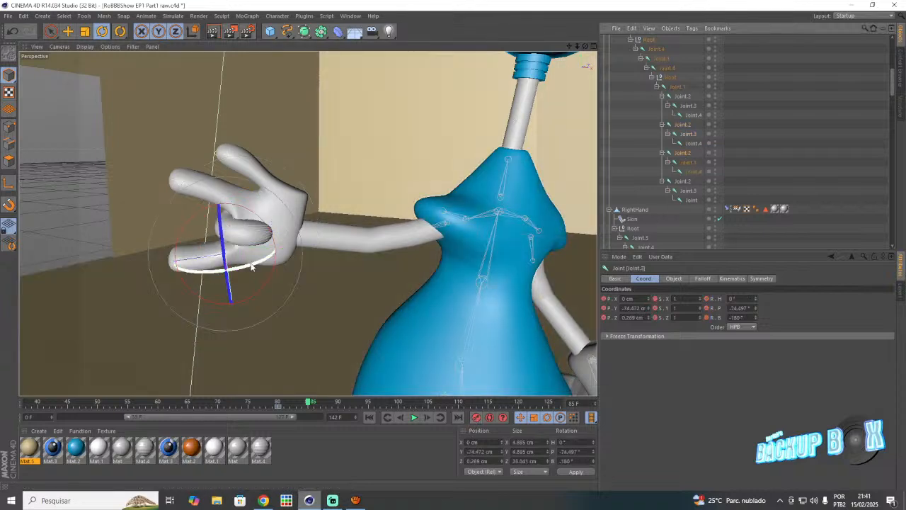
drag(252, 266, 499, 120)
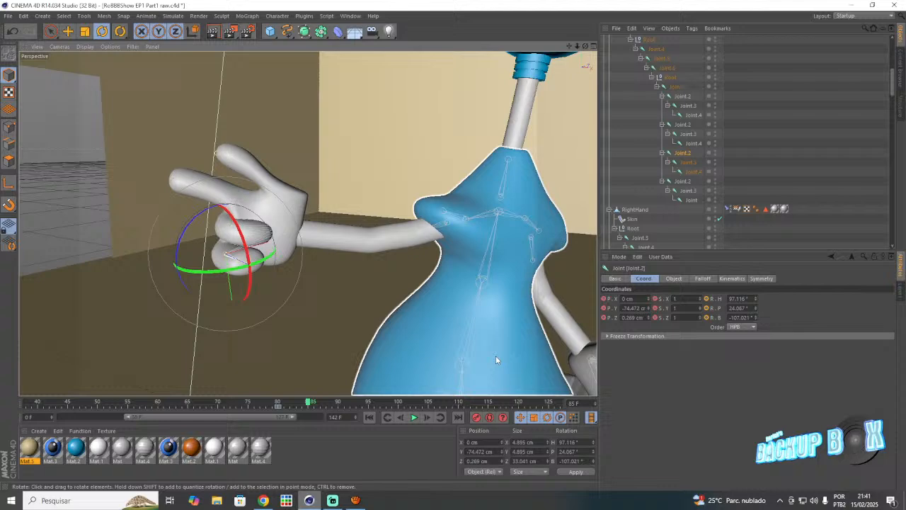
click(683, 163)
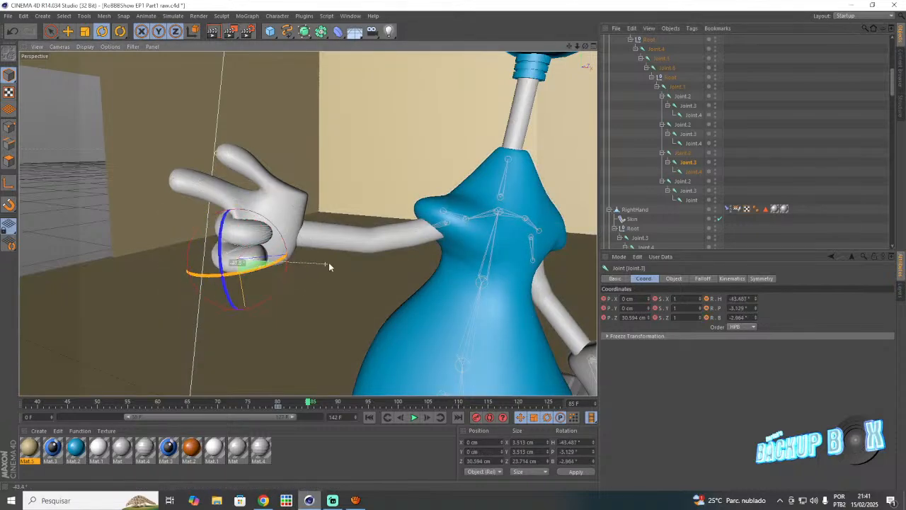
drag(329, 266, 380, 303)
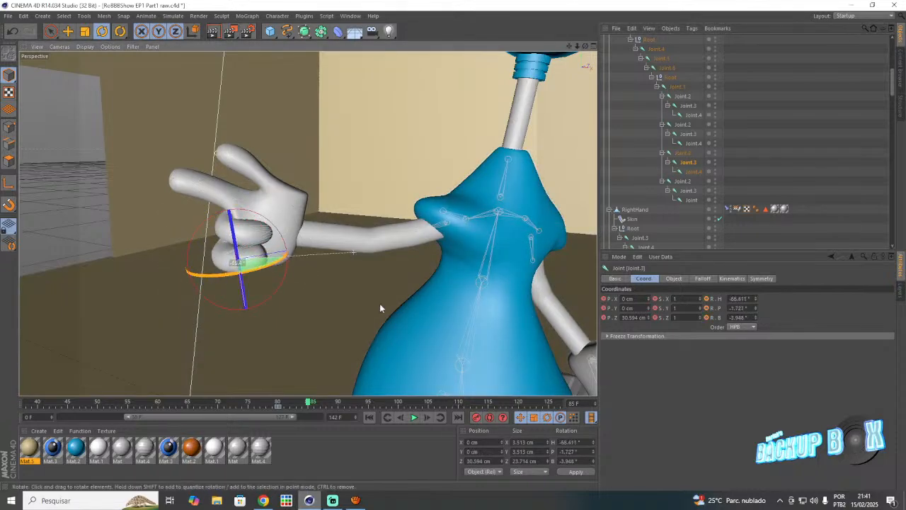
- Fold the left thumb over the curled fingers by rotating its Joint.2 and Joint.3, with Joint.2 at about -234° heading, and keyframe it at frame 85
click(680, 182)
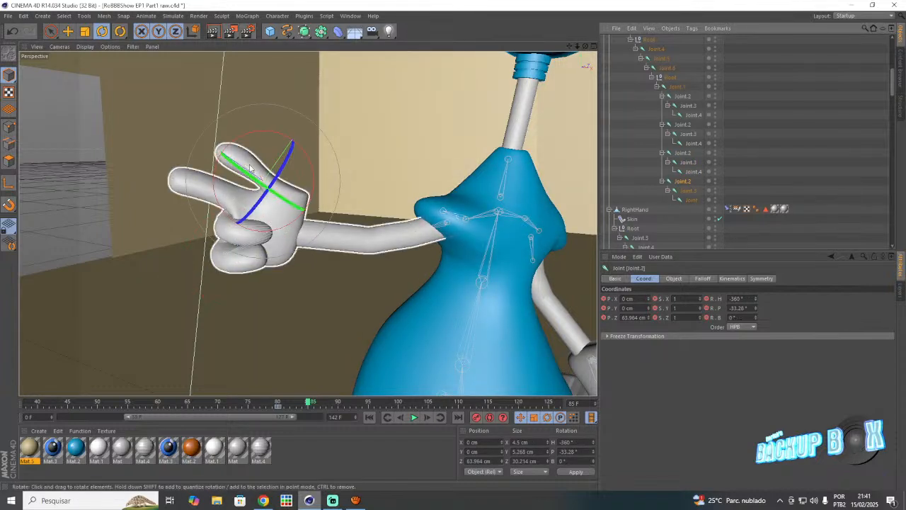
drag(253, 174, 227, 240)
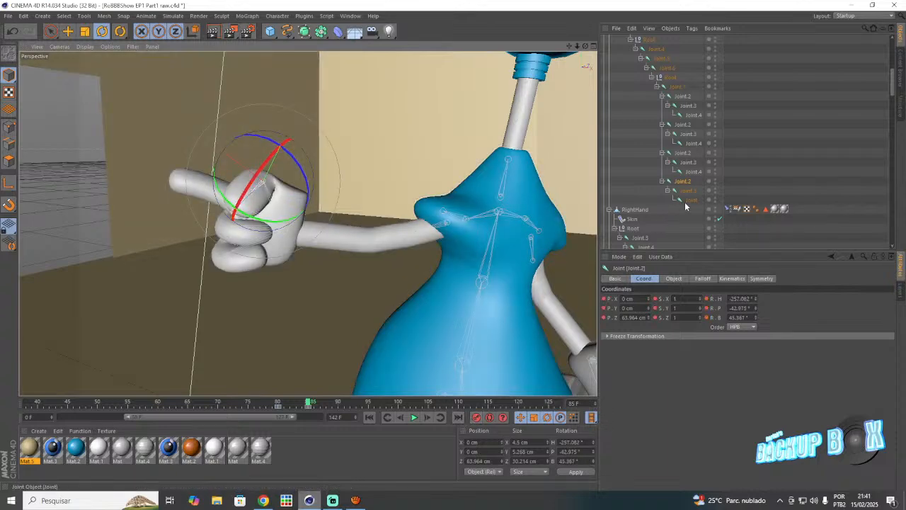
click(684, 191)
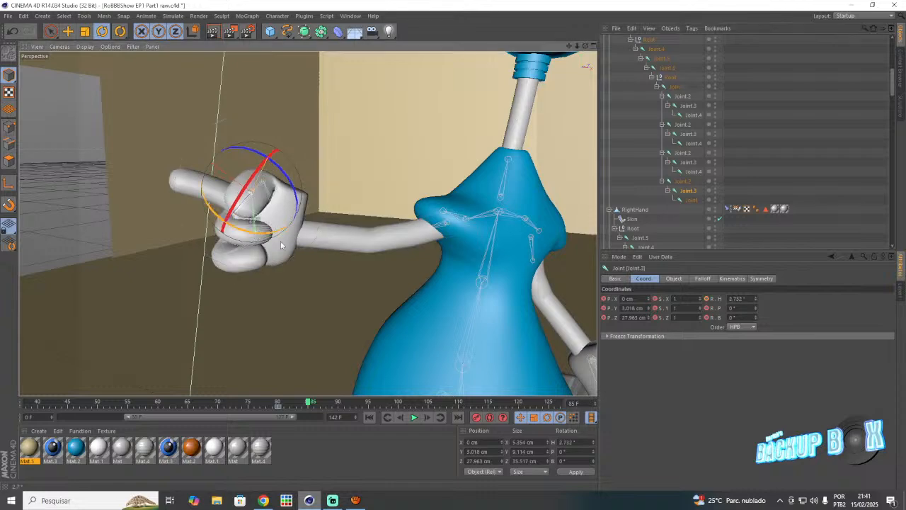
drag(357, 247, 361, 249)
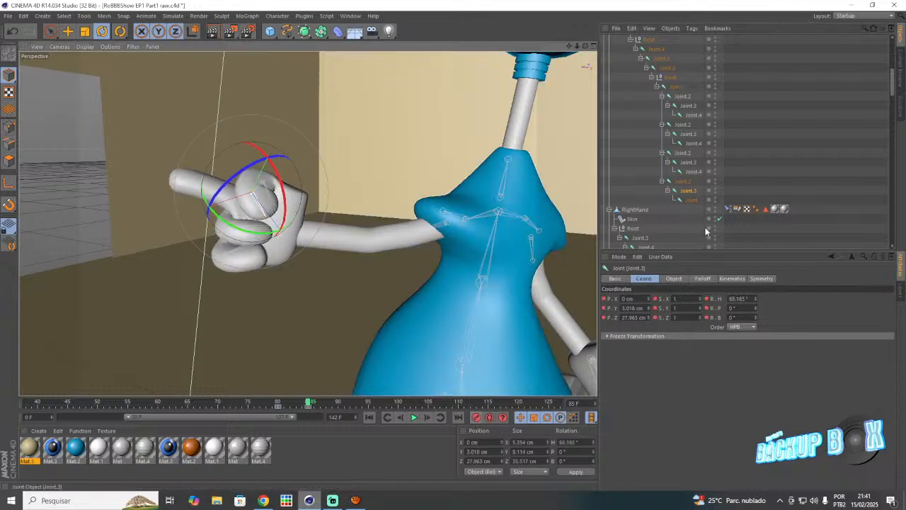
click(679, 182)
mouse_move(244, 199)
mouse_down()
mouse_move(237, 214)
mouse_move(243, 200)
mouse_up()
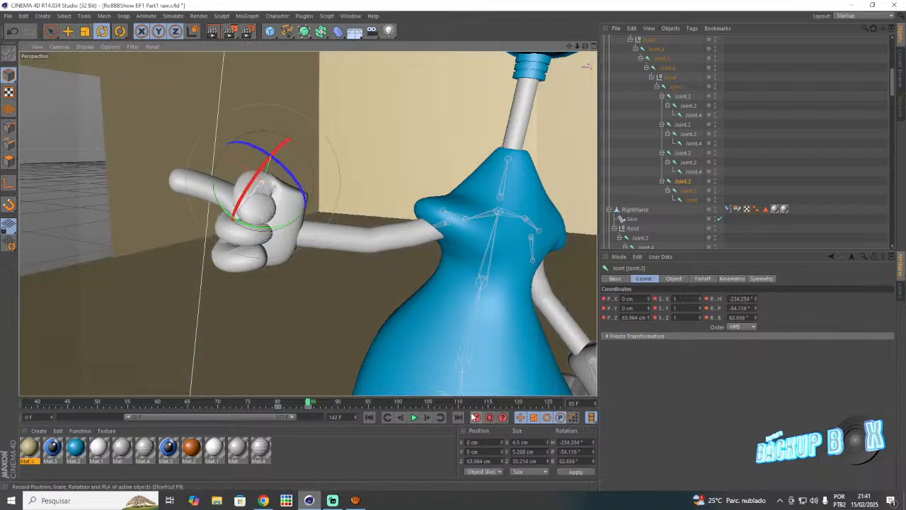
drag(571, 49, 570, 50)
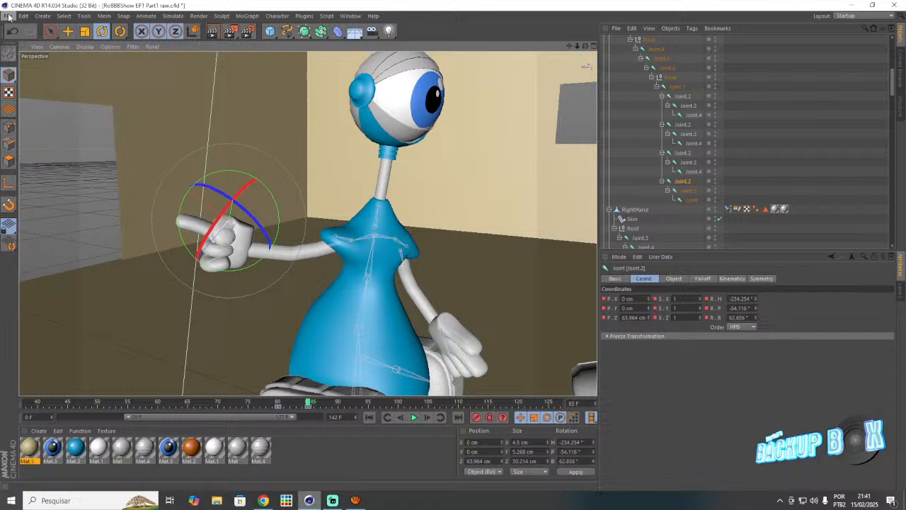
- Save the scene, look in on the live stream in Streamlabs Desktop, and return to CINEMA 4D
click(9, 16)
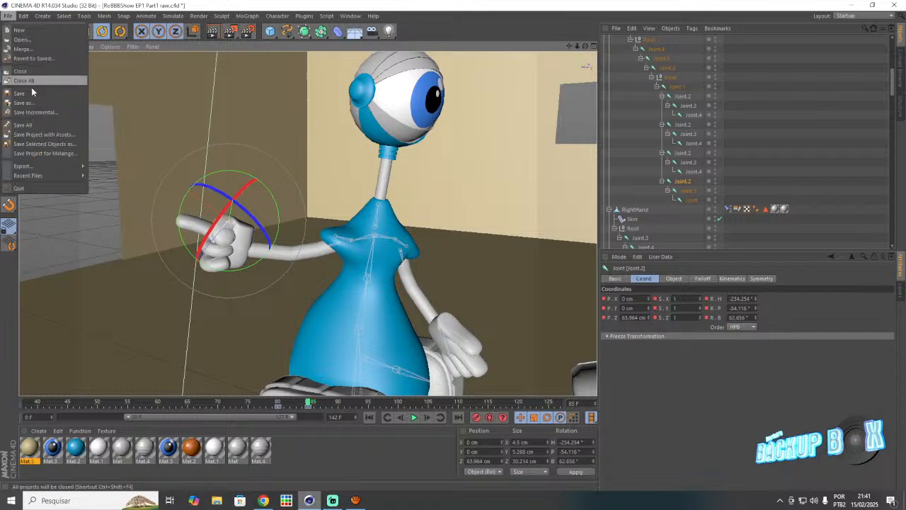
click(34, 93)
click(331, 500)
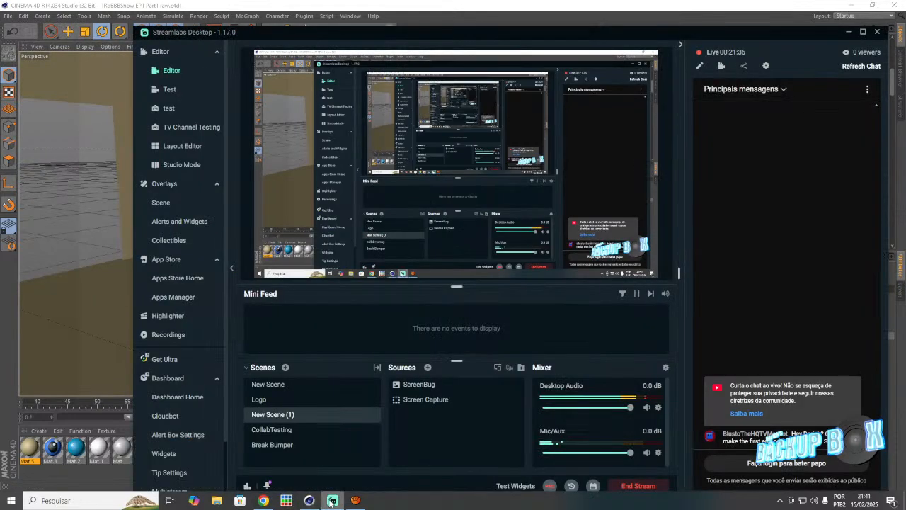
click(309, 501)
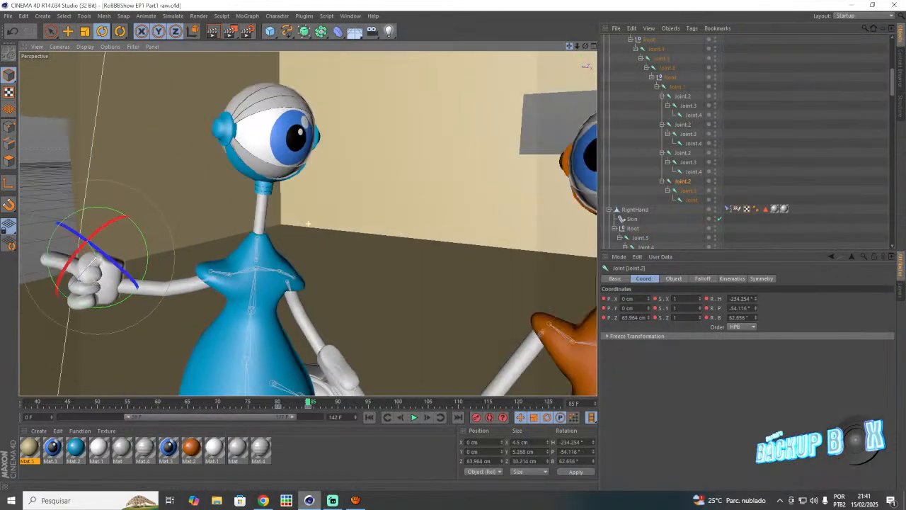
- Save the scene with the finished pointing pose, advance to frame 90, and save again
drag(569, 46, 496, 47)
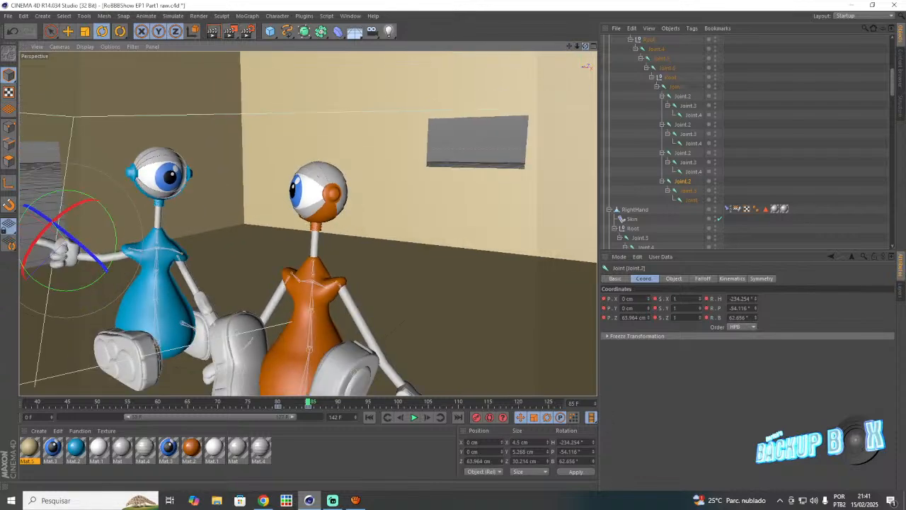
drag(585, 46, 648, 47)
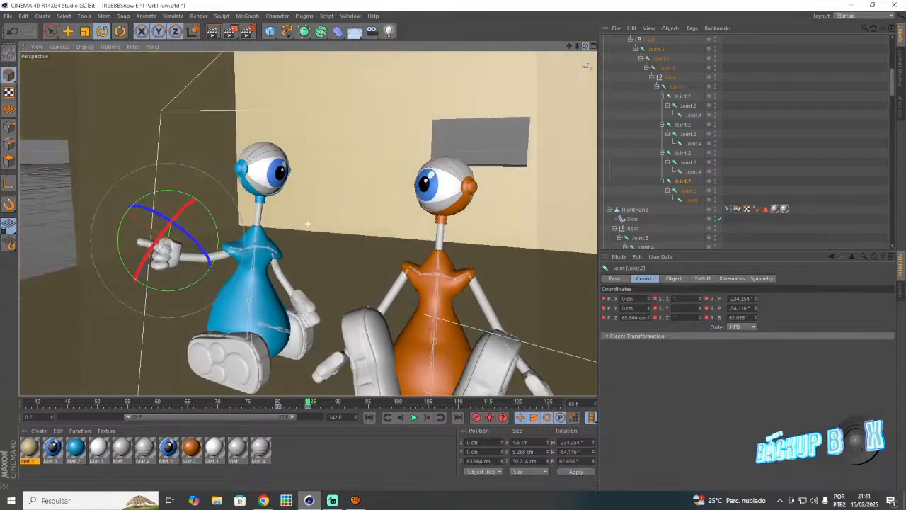
click(8, 15)
click(37, 93)
mouse_move(330, 404)
mouse_down()
mouse_move(373, 406)
mouse_move(338, 408)
mouse_up()
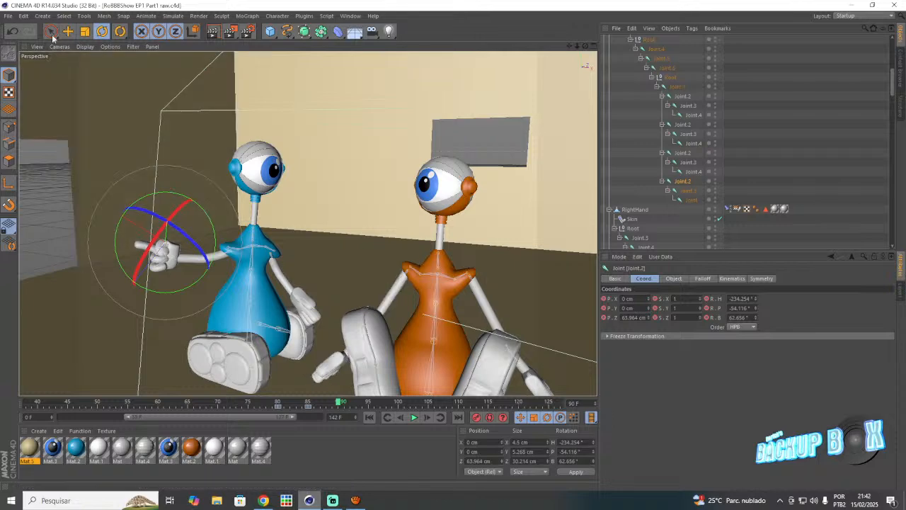
click(8, 16)
click(28, 92)
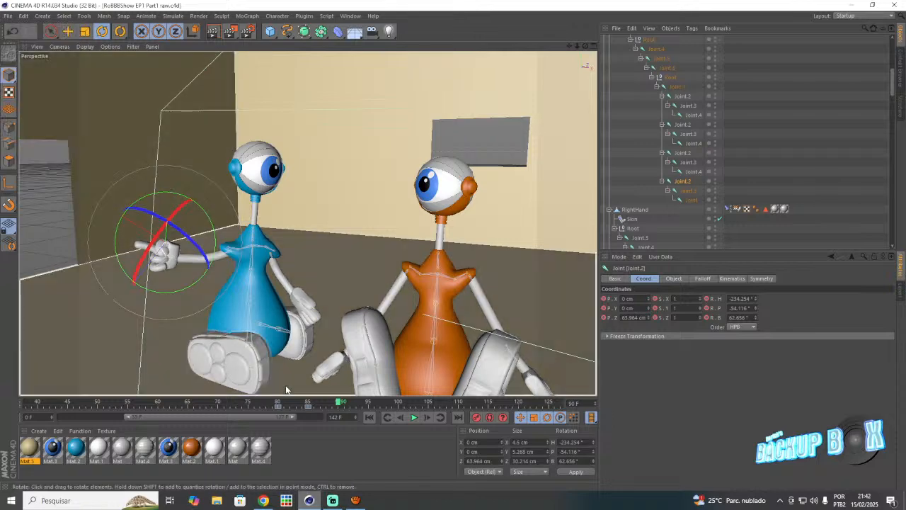
- Keyframe the inner Root null of the orange character's neck in its current pose at frames 85 and 95
click(368, 404)
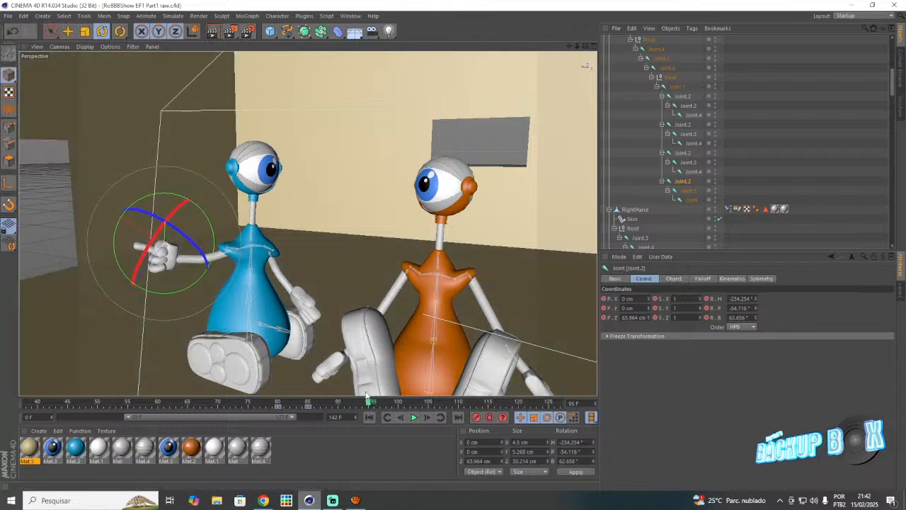
scroll(682, 161, down, 5)
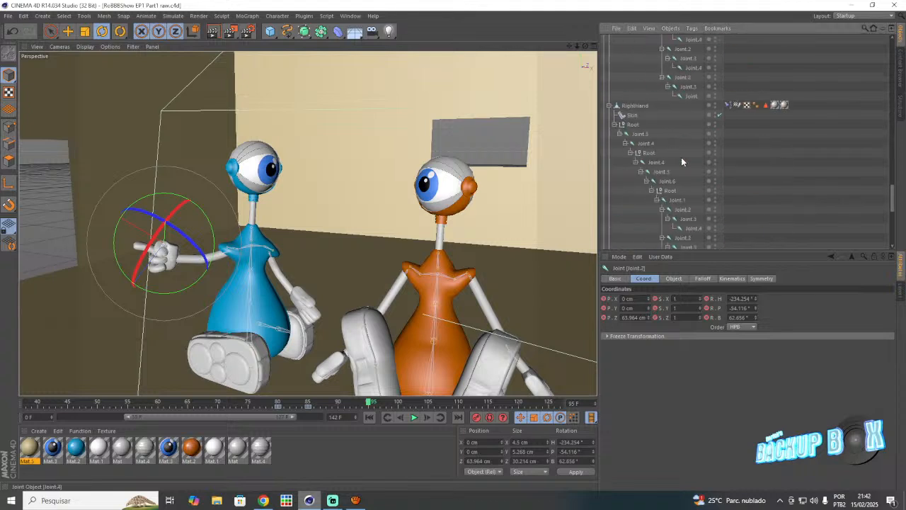
scroll(682, 162, down, 5)
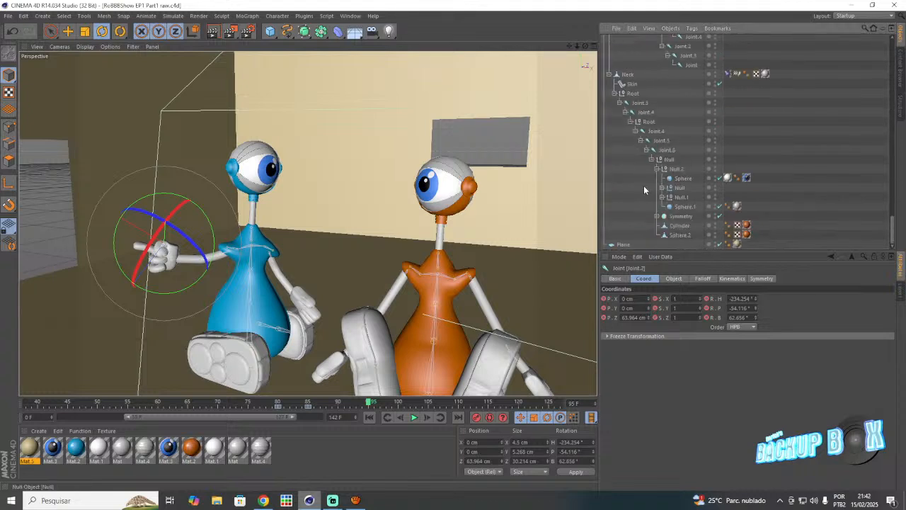
click(649, 123)
drag(585, 48, 582, 49)
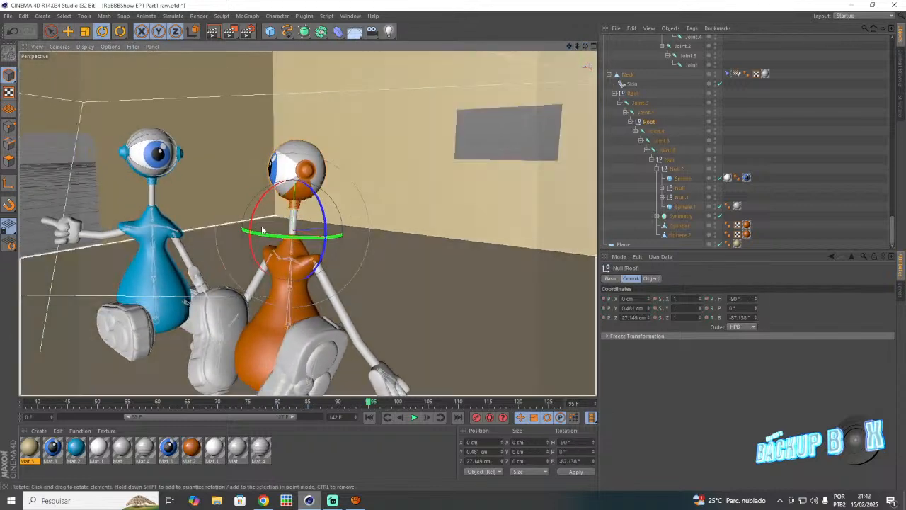
scroll(262, 226, up, 6)
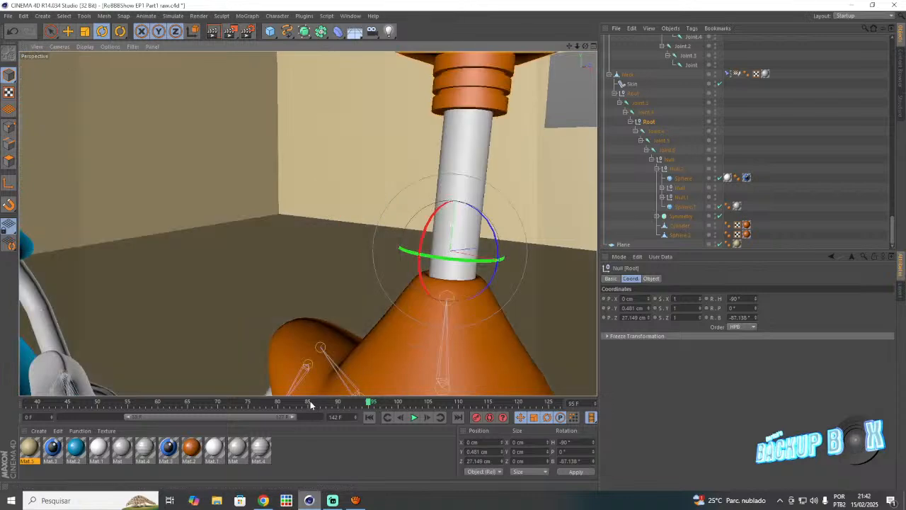
click(309, 402)
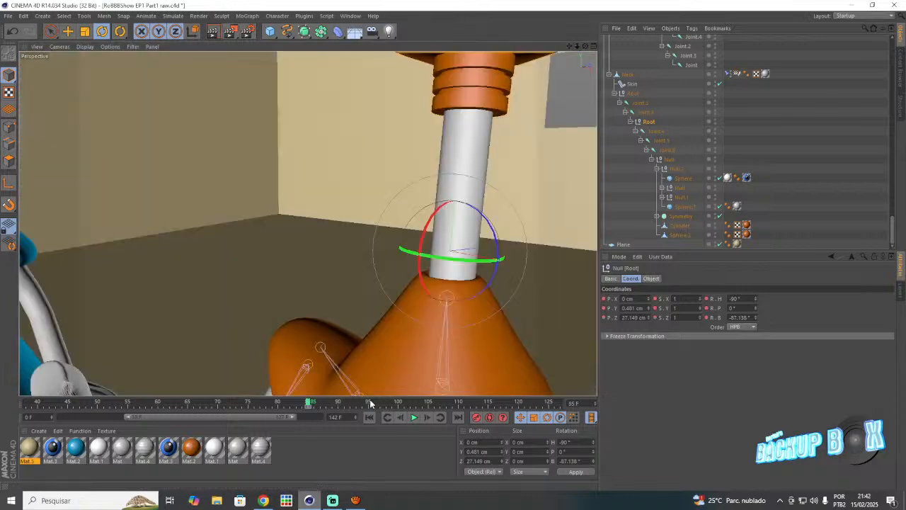
click(370, 402)
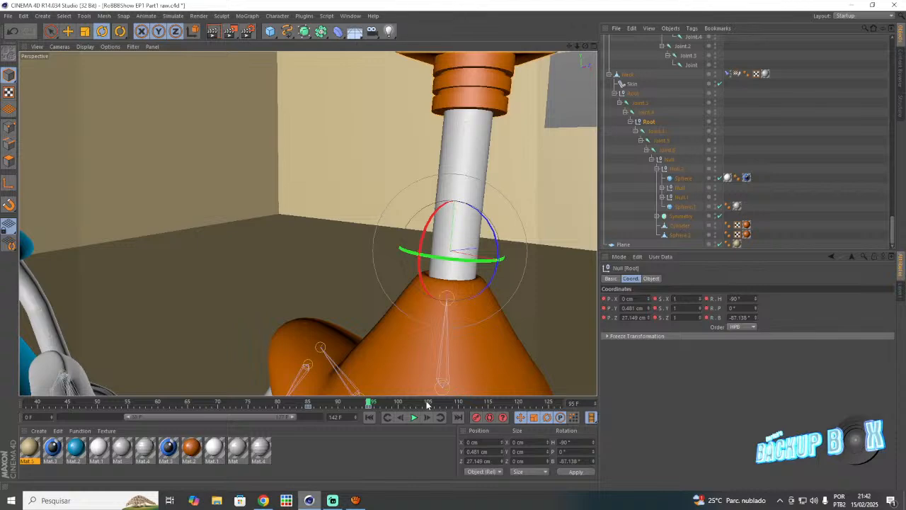
- At frame 90, turn the orange neck's inner Root to about -74° heading, shift it to about -5 cm X and 25.7 cm Z, and keyframe it
click(338, 402)
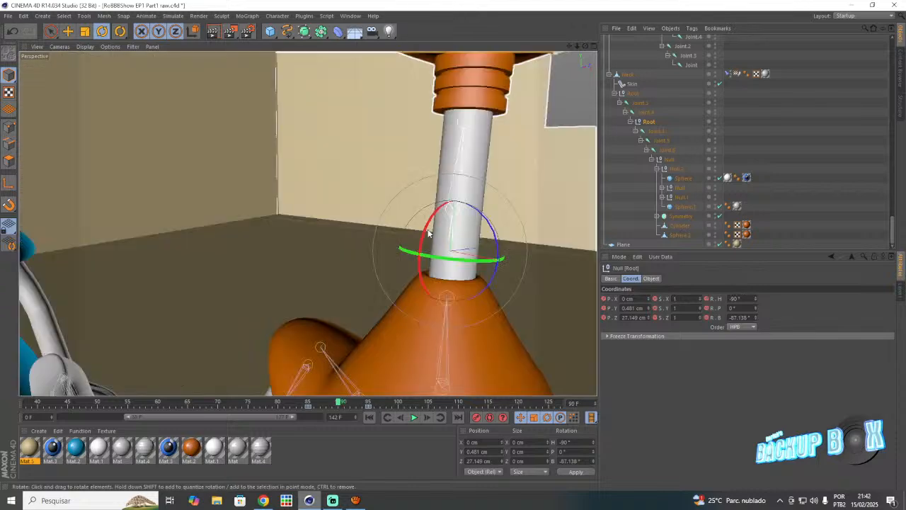
drag(428, 236, 421, 249)
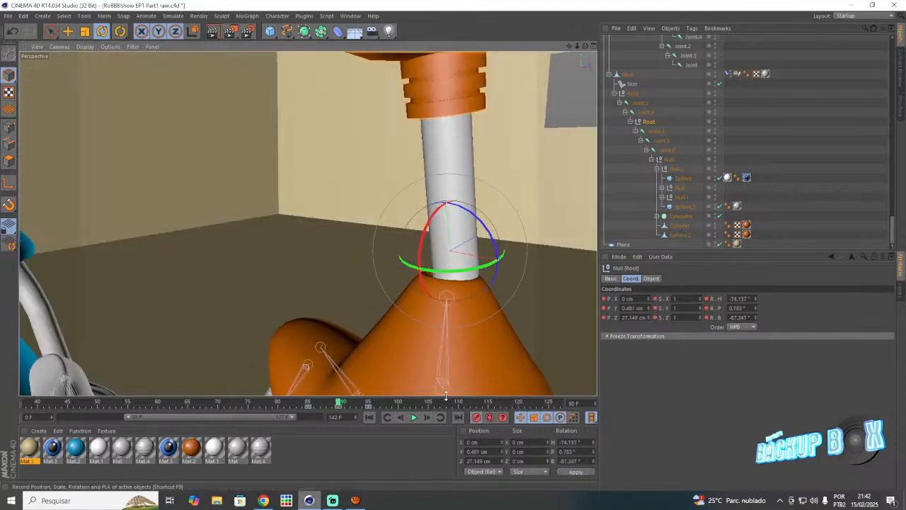
key(e)
drag(489, 227, 489, 237)
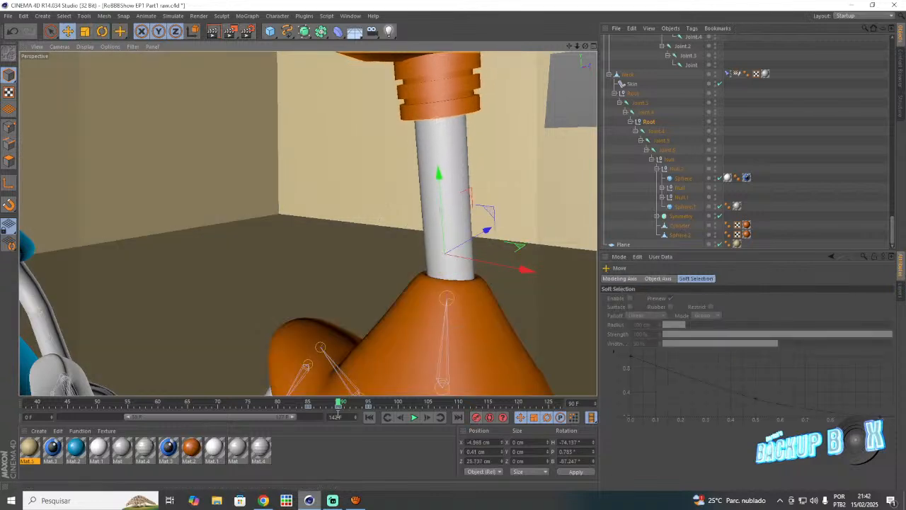
- Scrub back to frame 83 to review the orange character's neck motion, and save the scene
drag(338, 403, 298, 403)
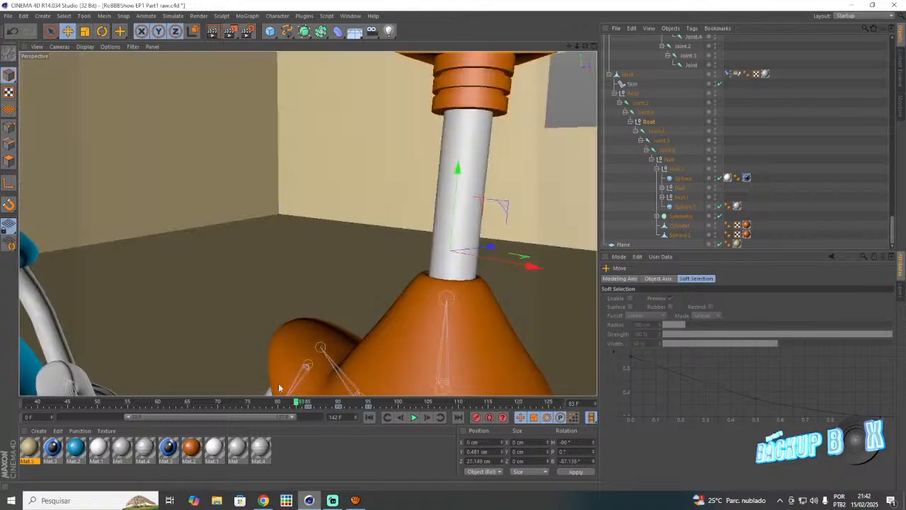
click(7, 16)
click(34, 89)
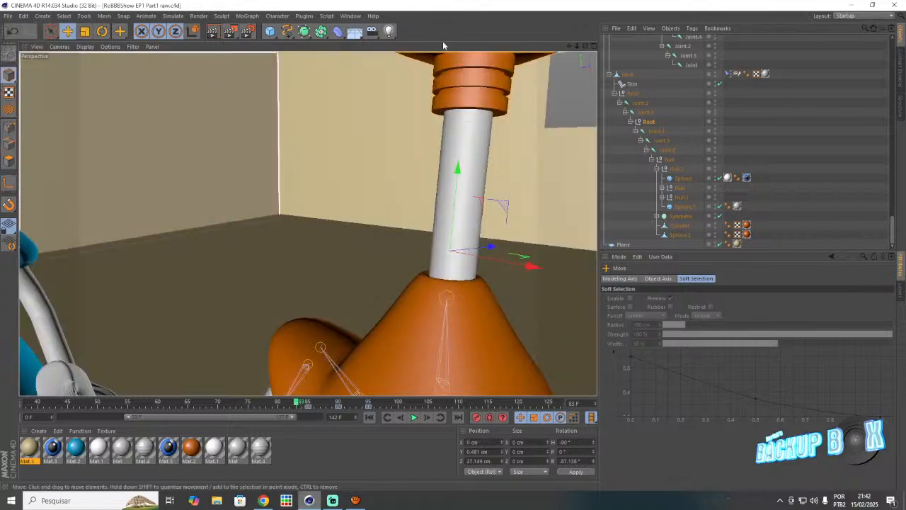
drag(577, 47, 307, 224)
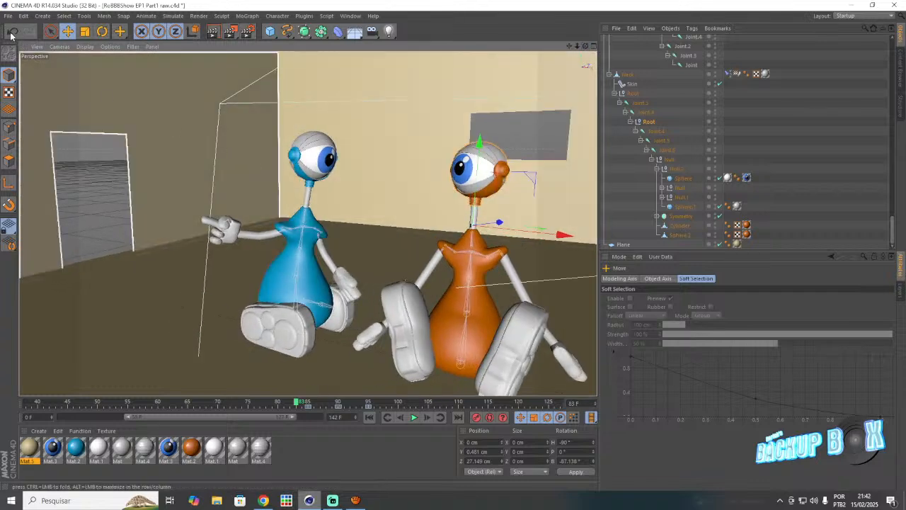
click(8, 16)
click(28, 93)
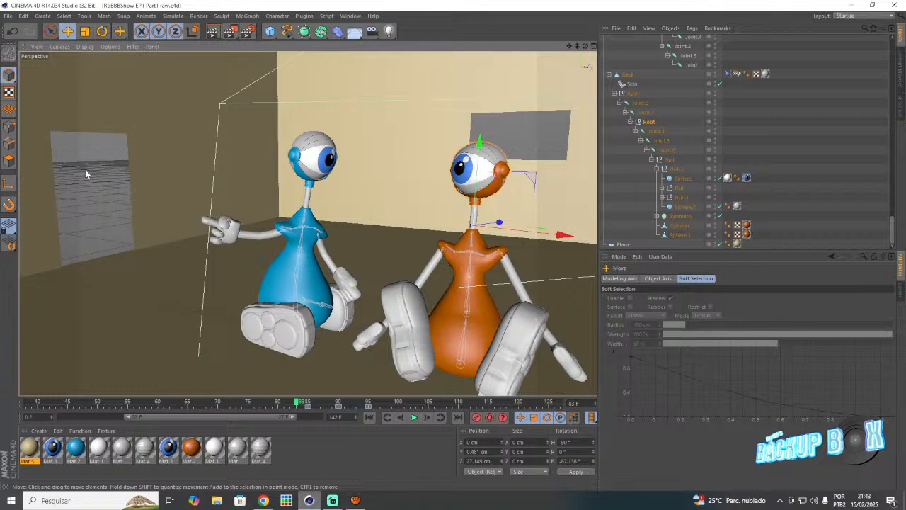
- Check the live stream in Streamlabs Desktop, return to CINEMA 4D, and review the animation up to frame 99
click(333, 499)
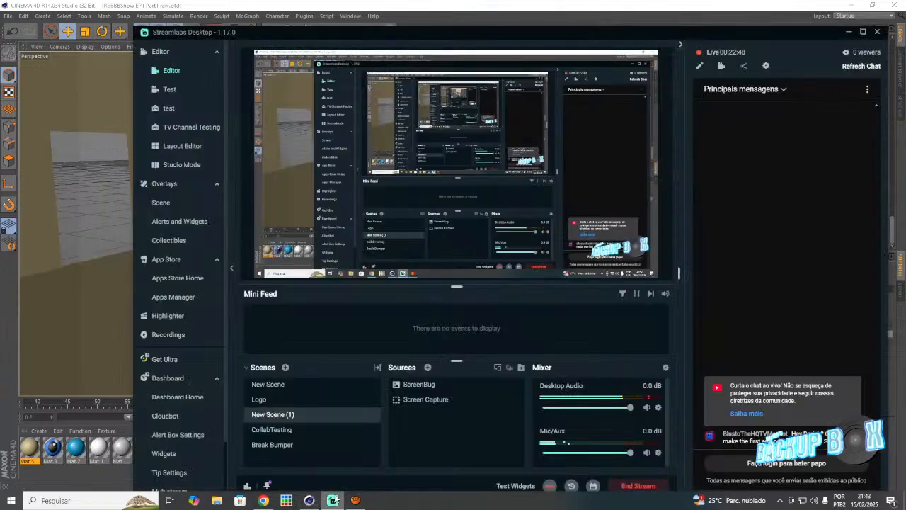
click(318, 498)
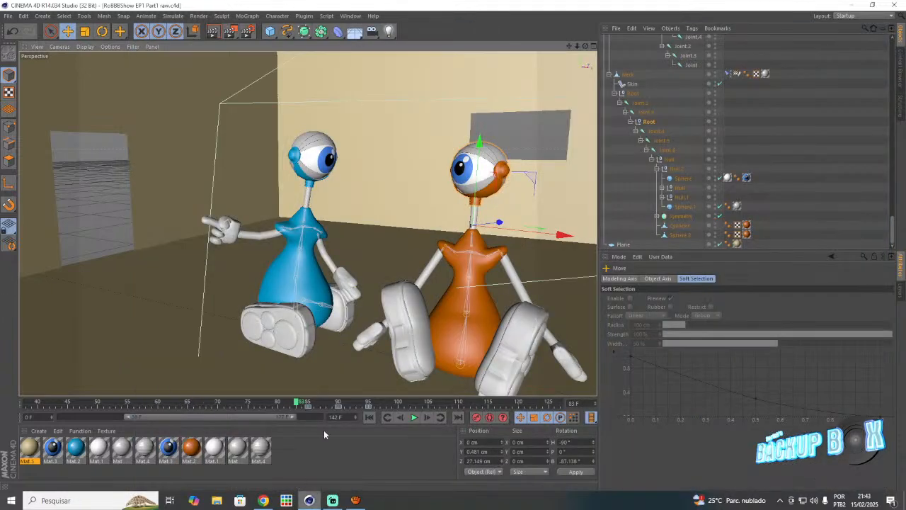
drag(322, 402, 374, 405)
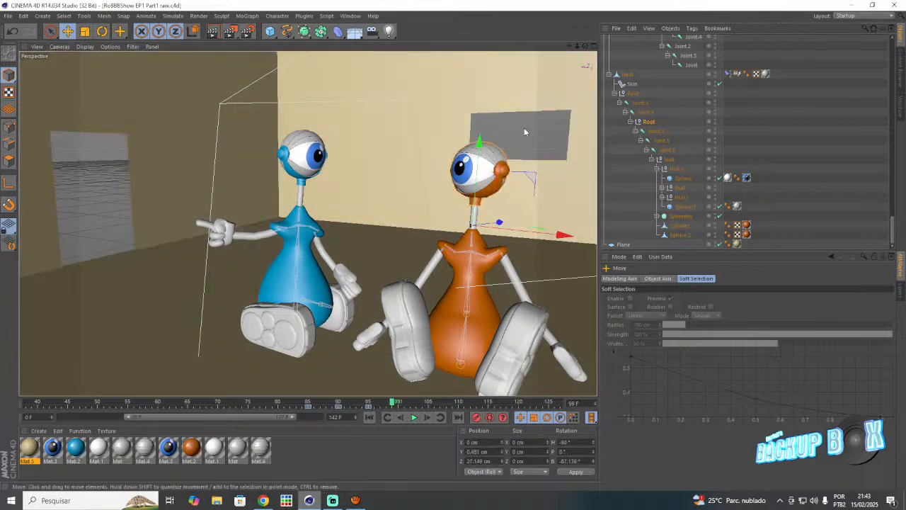
- Keyframe the RoBBB2009Acc null at frame 100, then rotate the whole blue character to about 10.7° heading and keyframe it at frame 115
scroll(681, 79, up, 10)
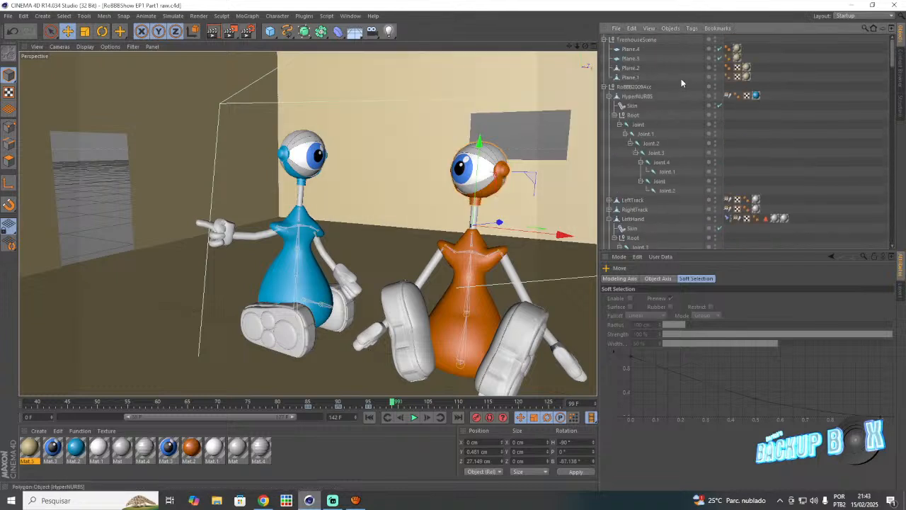
click(634, 87)
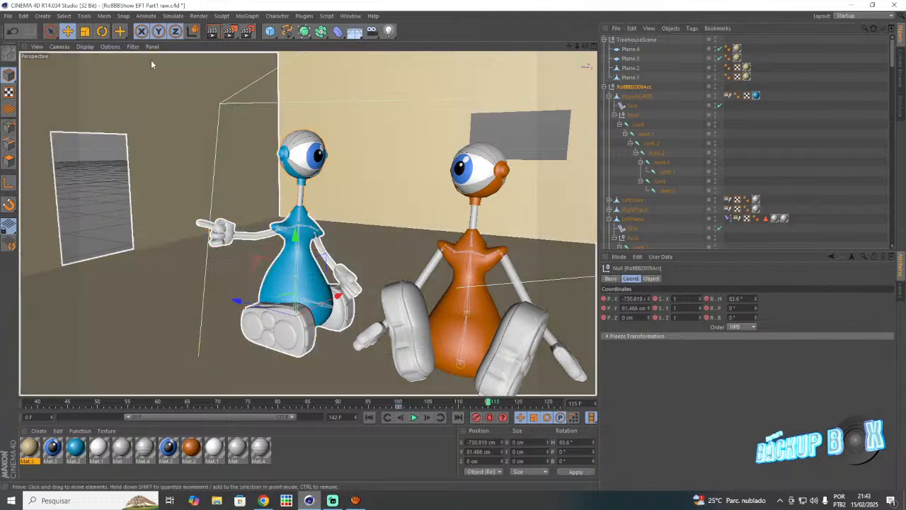
key(r)
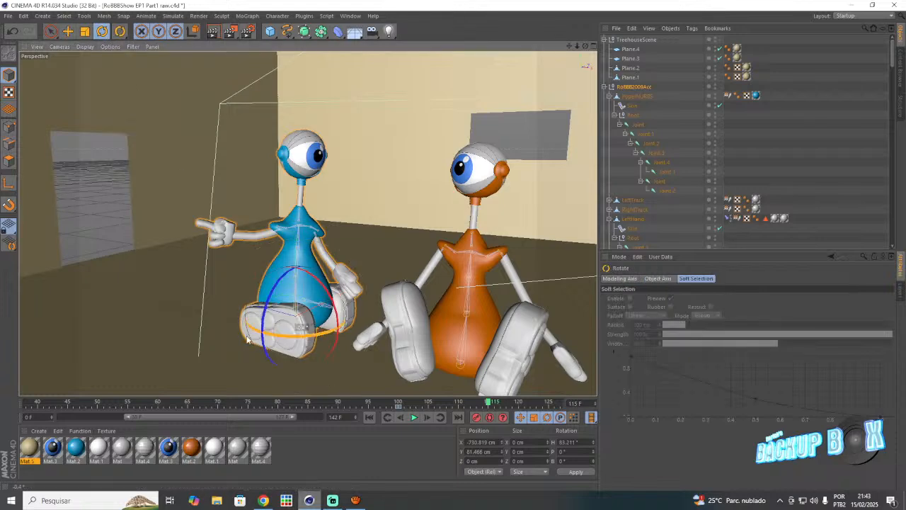
drag(303, 342, 214, 332)
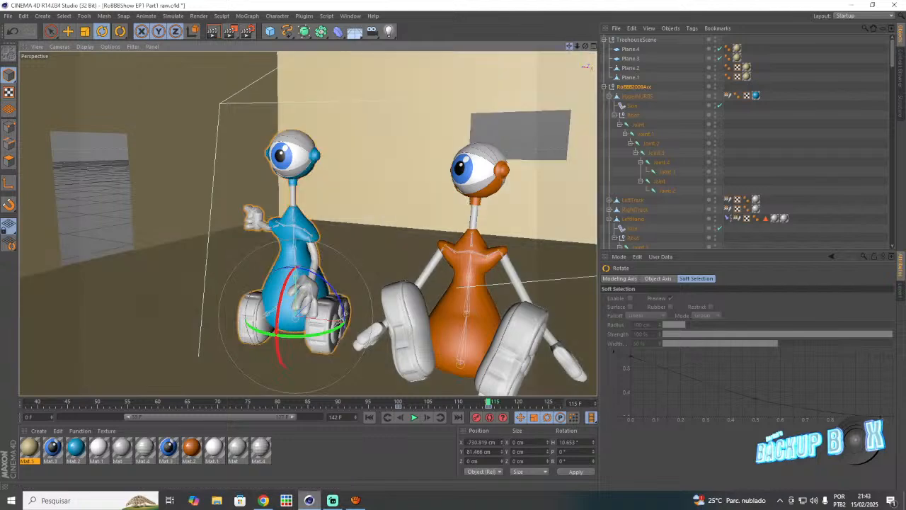
- Keyframe the blue character's pointing-arm shoulder Joint at frame 105, and lower the arm at frame 115 by rotating it to about 70° bank
drag(569, 47, 622, 57)
scroll(320, 275, up, 6)
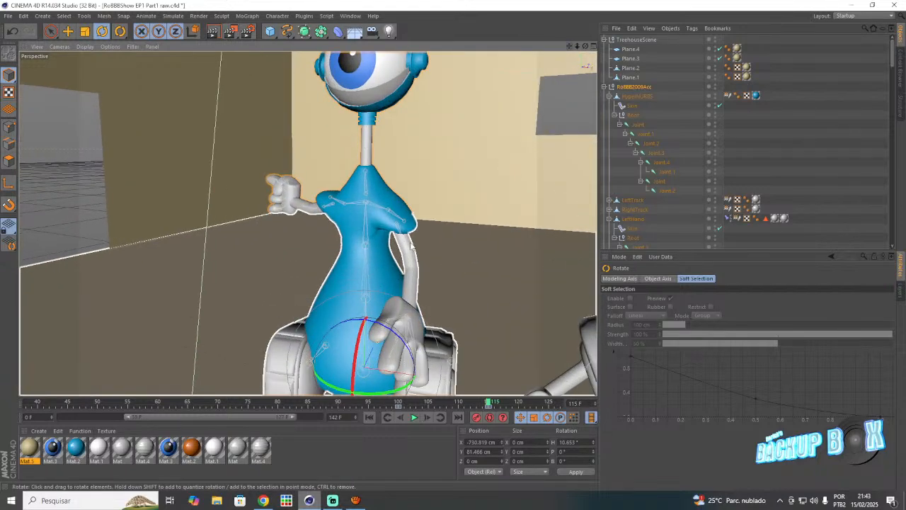
click(661, 162)
click(661, 181)
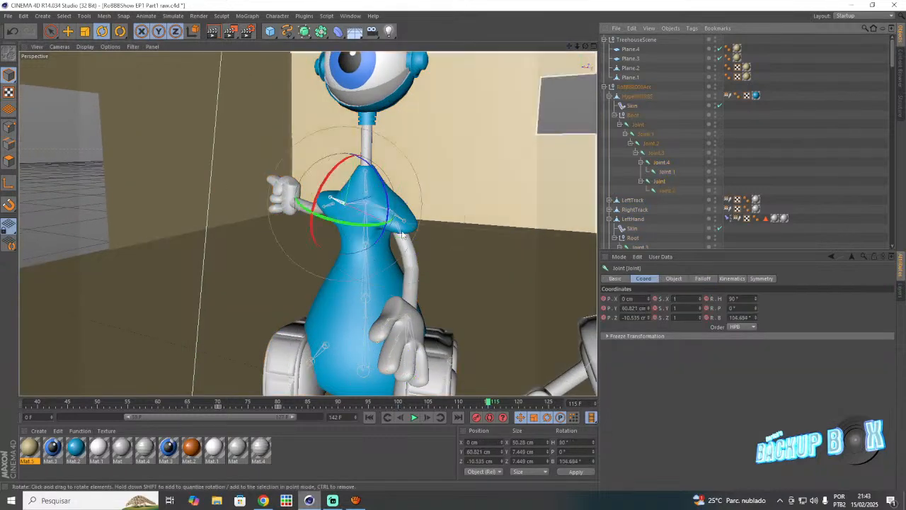
click(429, 401)
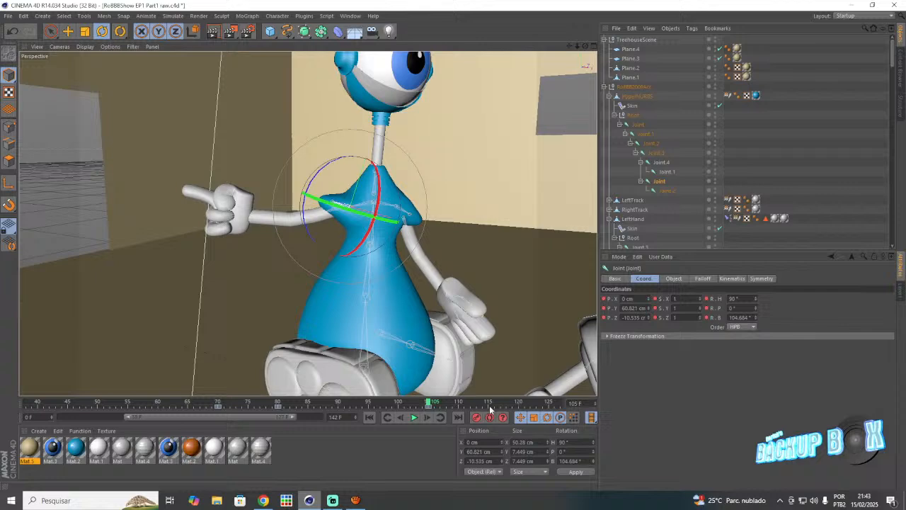
click(489, 404)
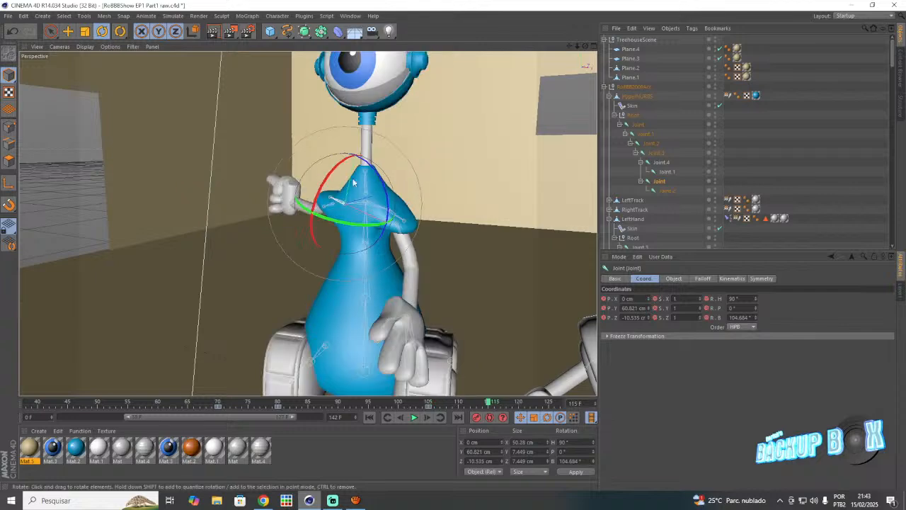
drag(388, 187, 376, 145)
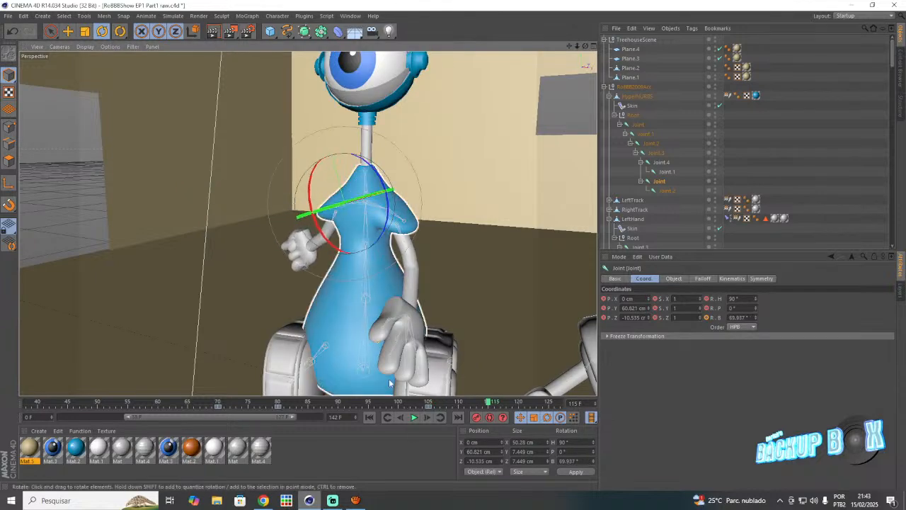
- Keyframe the blue character's torso Joint.2 at frame 105, then rotate it to about -11.5° bank and keyframe it at frame 115
drag(569, 46, 391, 92)
scroll(451, 195, up, 5)
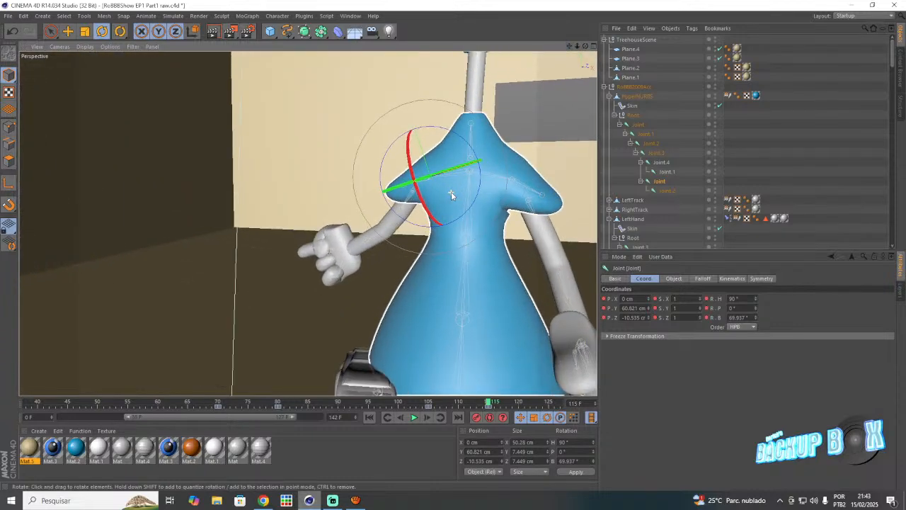
click(655, 153)
click(650, 146)
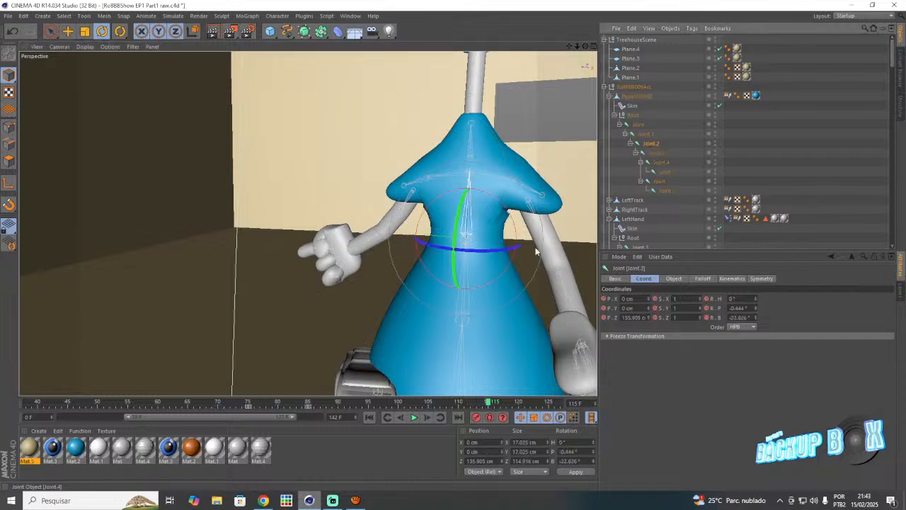
click(429, 403)
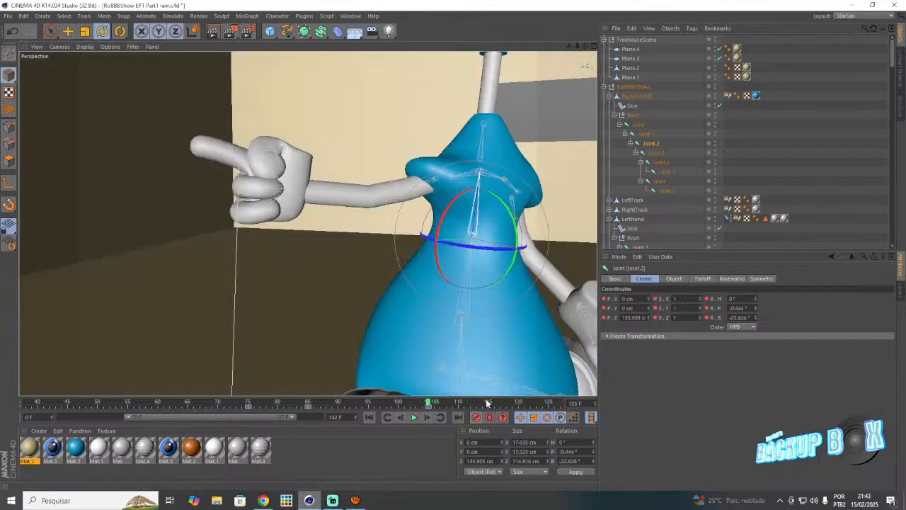
click(489, 403)
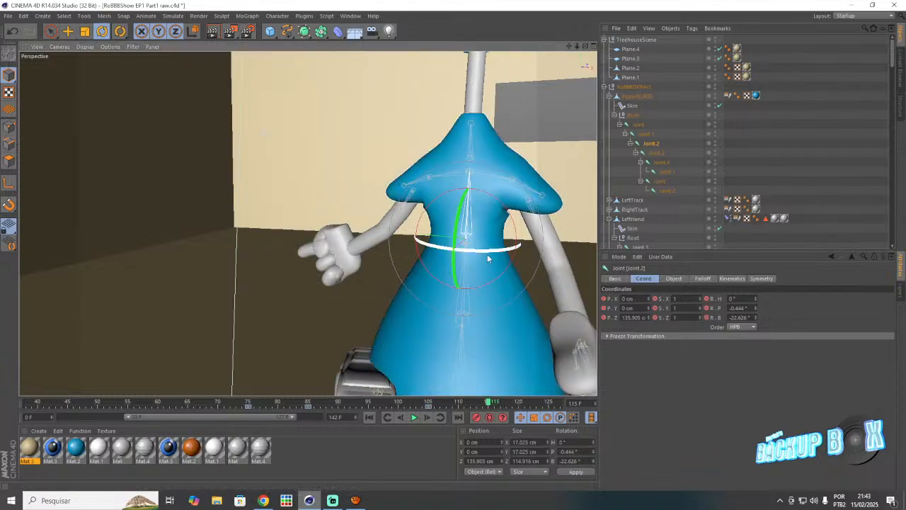
drag(519, 248, 499, 260)
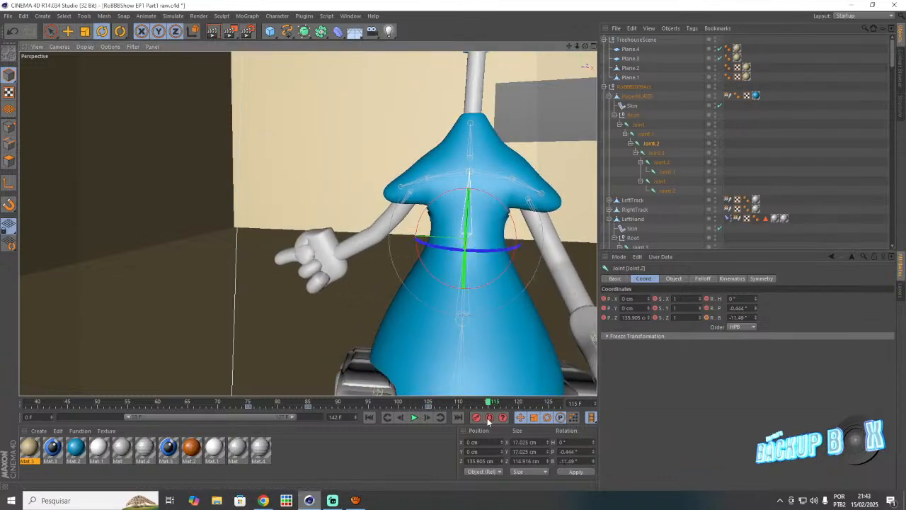
- Keyframe the blue character's torso Joint.1 at frame 105, rotate it to about -15.8° heading and keyframe it at frame 115, and save the scene
click(646, 133)
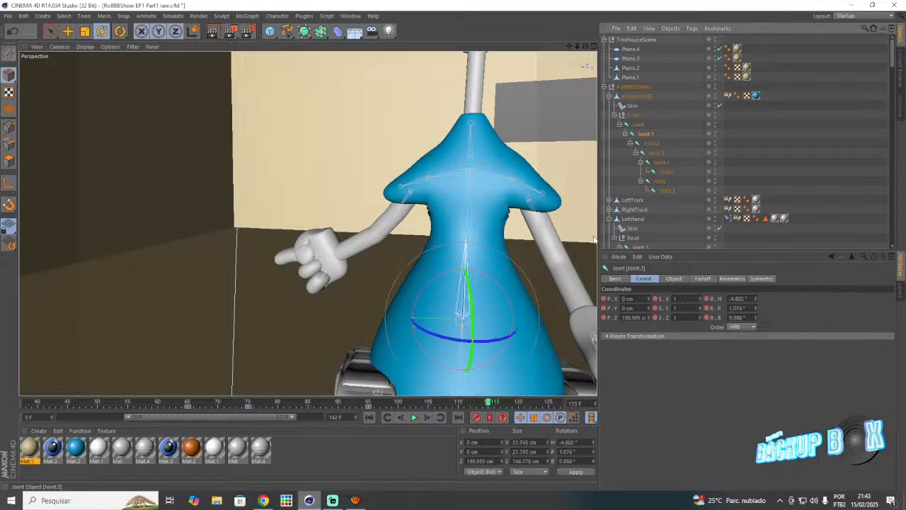
click(431, 403)
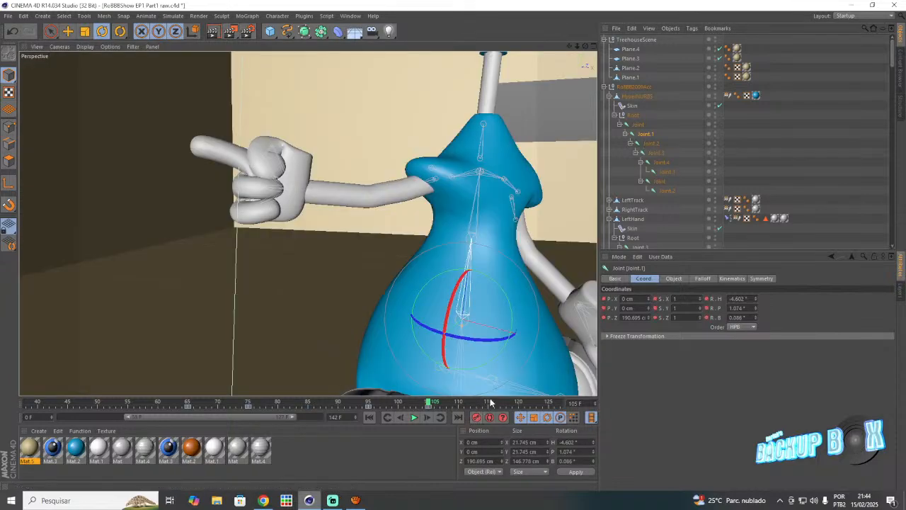
click(488, 403)
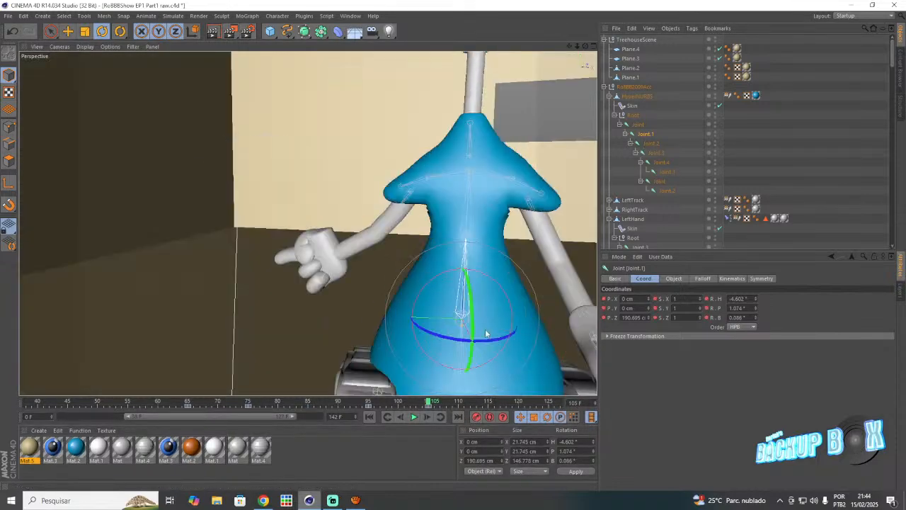
drag(472, 324, 474, 322)
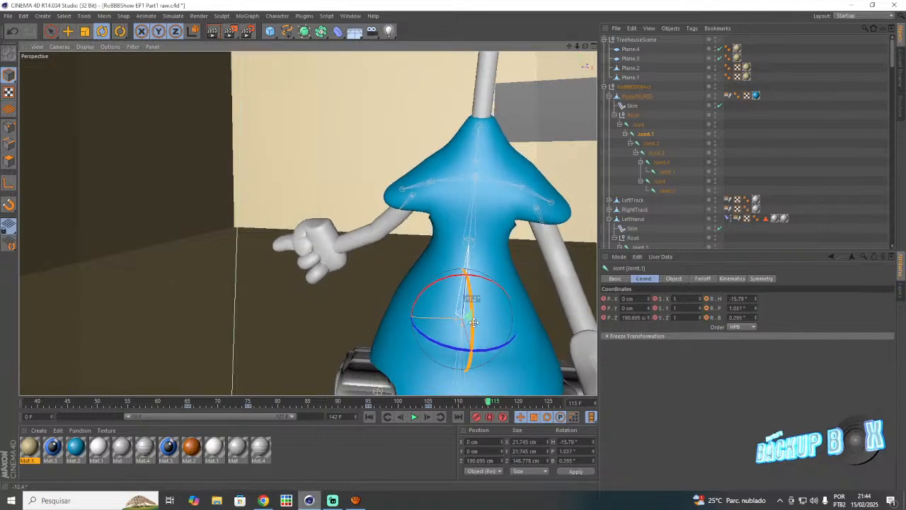
click(475, 417)
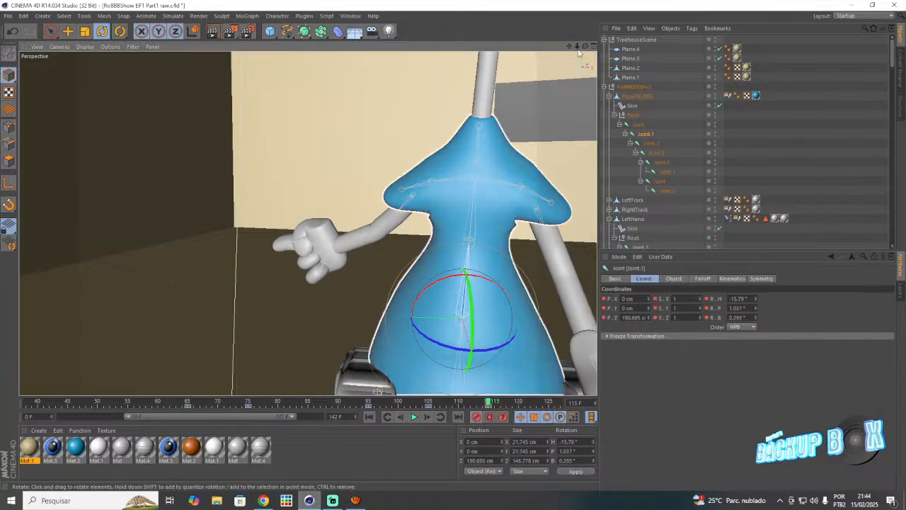
drag(586, 46, 538, 46)
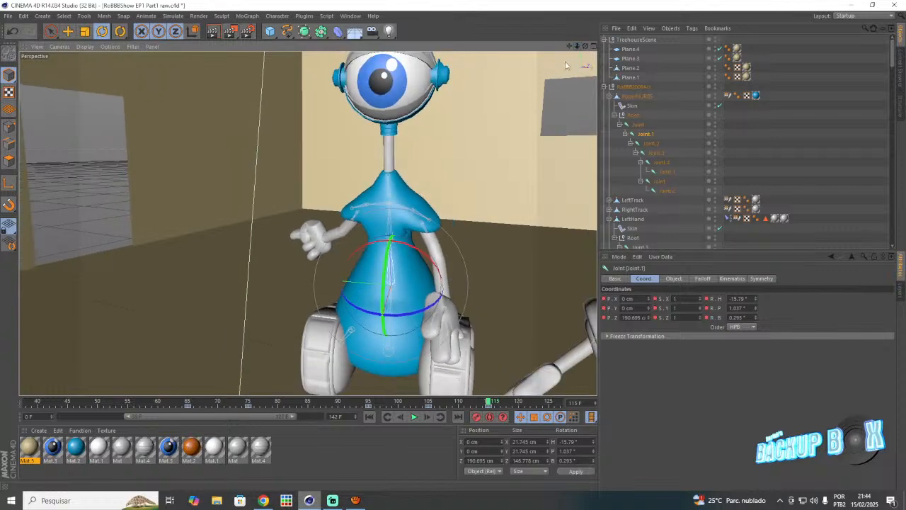
click(7, 16)
click(19, 94)
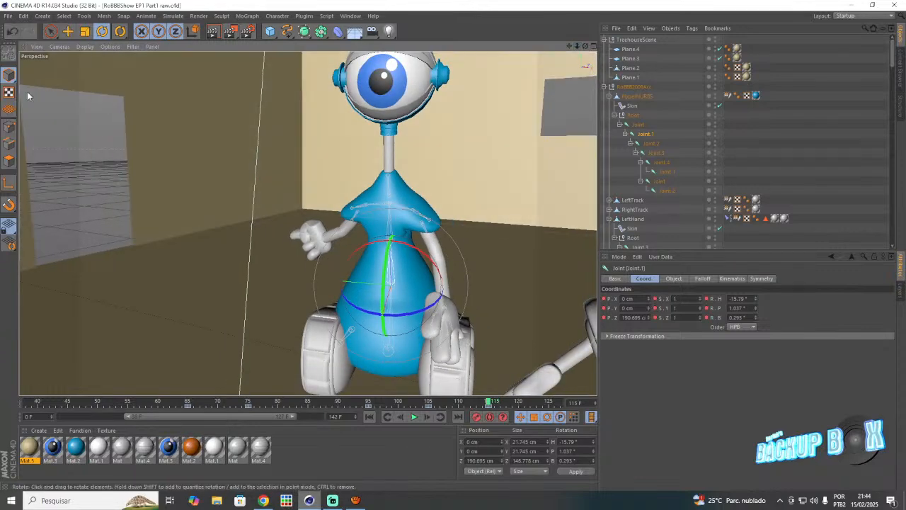
- Keyframe LeftHand's Joint.3 at frame 105, then lower the pointing arm at frame 115 by rotating that joint to about 155.4° heading
scroll(653, 160, down, 3)
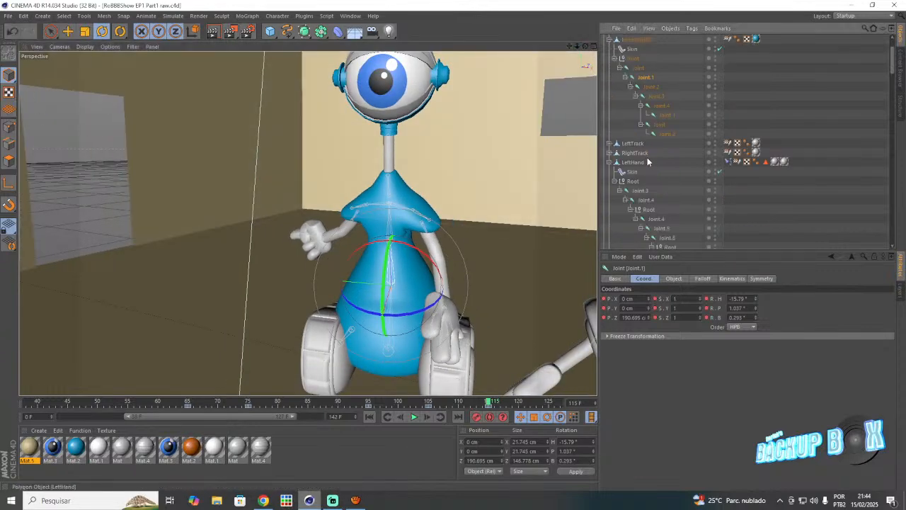
click(635, 189)
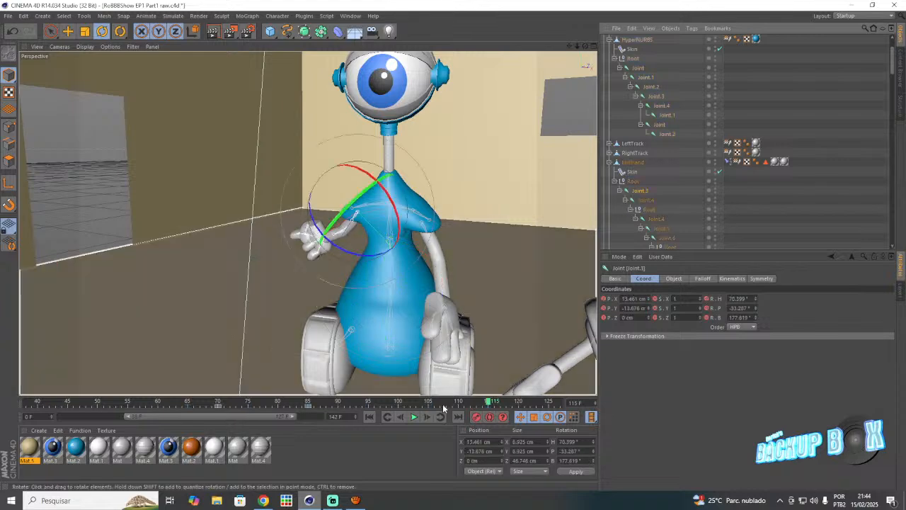
click(430, 402)
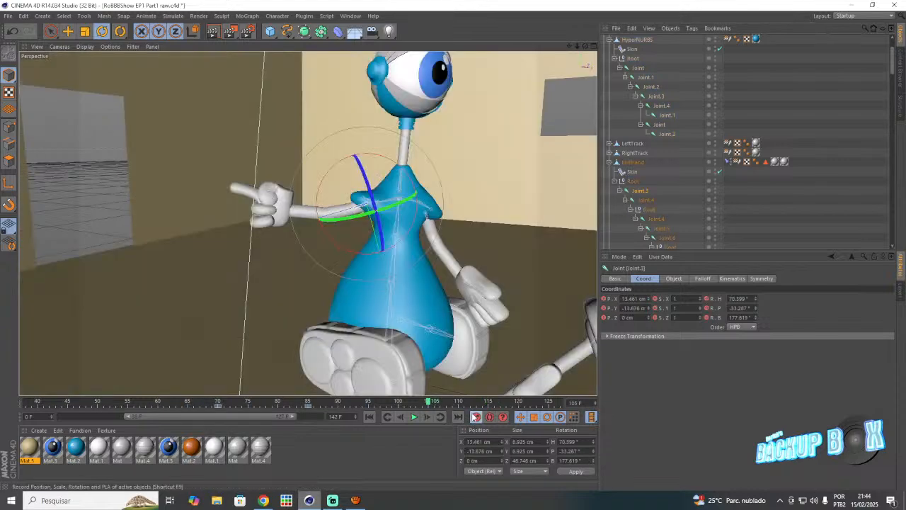
click(488, 402)
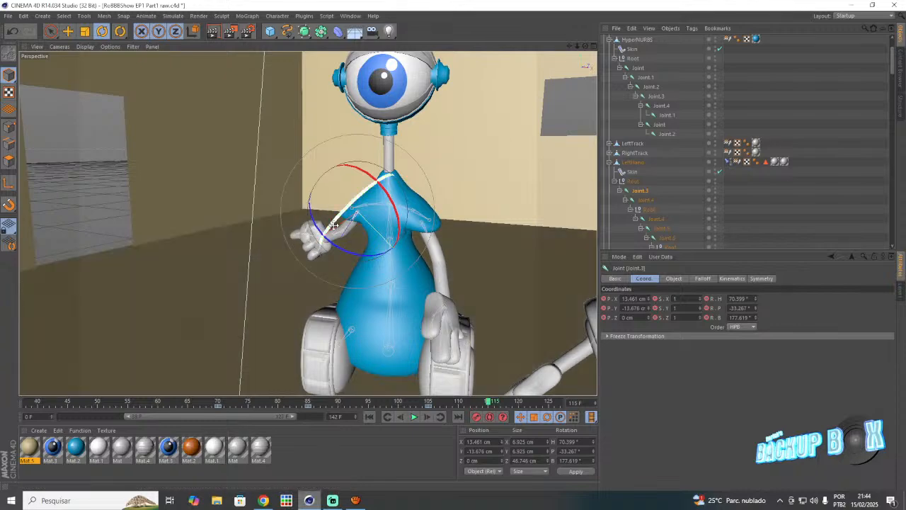
mouse_move(333, 237)
mouse_down()
mouse_move(377, 228)
mouse_move(371, 221)
mouse_move(353, 234)
mouse_move(350, 252)
mouse_move(320, 232)
mouse_move(324, 249)
mouse_up()
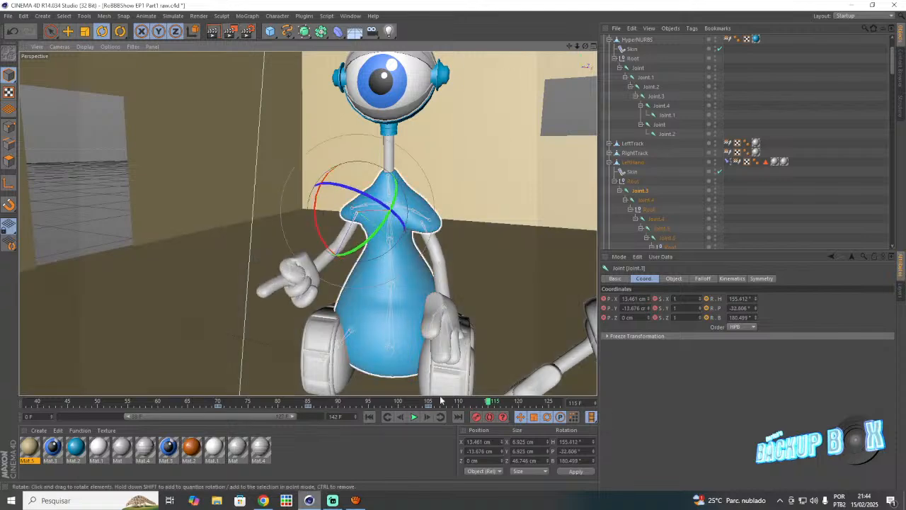
- Keyframe LeftHand's Joint.5 at frame 105, then bend the forearm across the chest to about -101.2° heading and keyframe it at frame 115
click(654, 220)
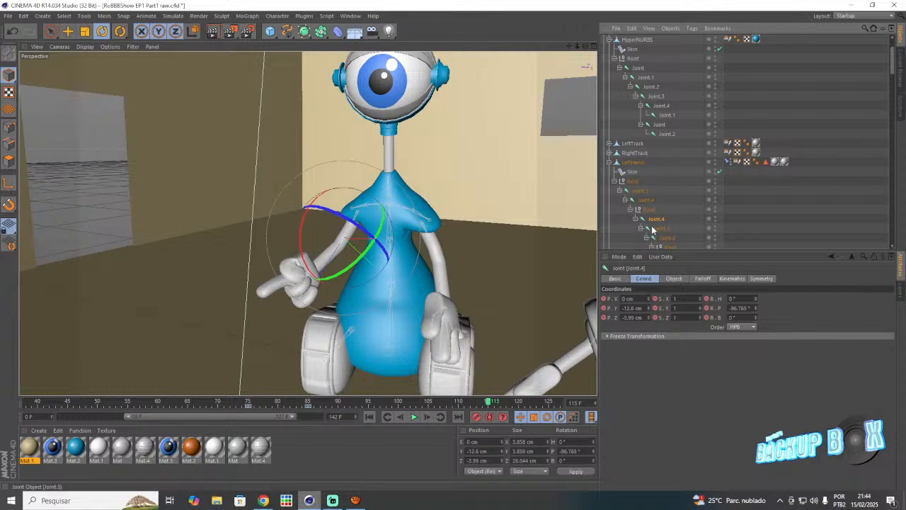
click(652, 230)
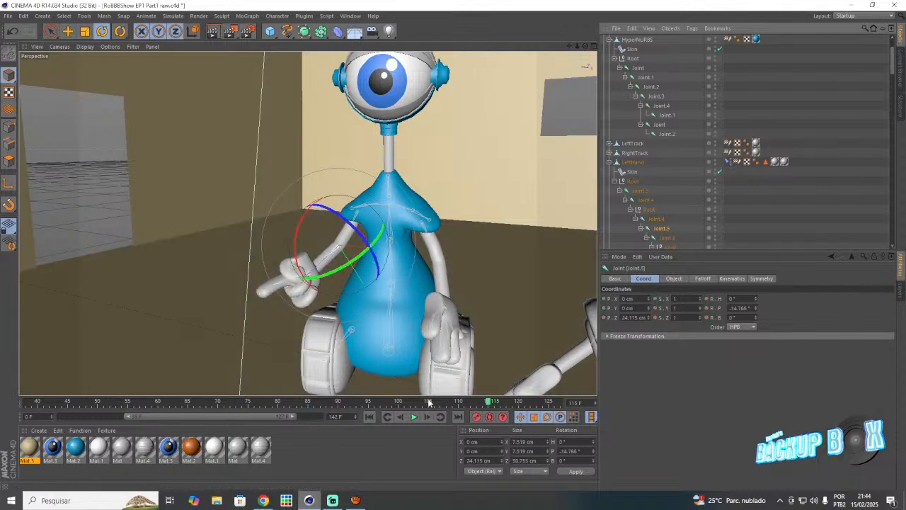
click(429, 402)
click(488, 402)
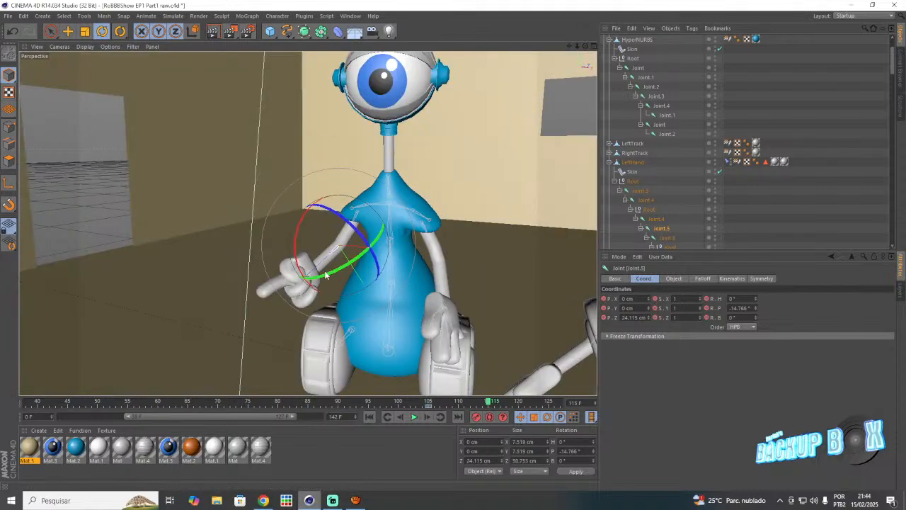
drag(334, 276, 388, 279)
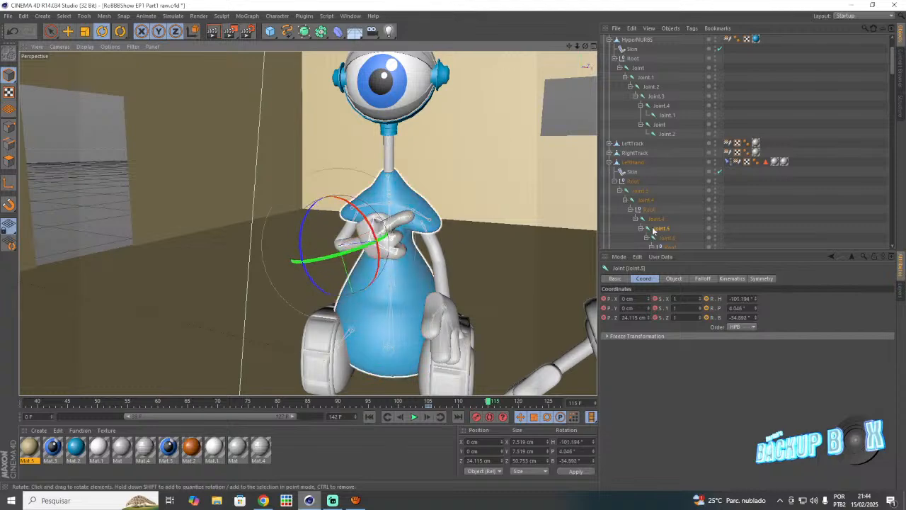
click(476, 416)
- Refine the bent left arm at frame 115, rotating Joint.3 to about 136.5° heading and Joint.5 to about -120.3° heading, and keyframe both
click(640, 190)
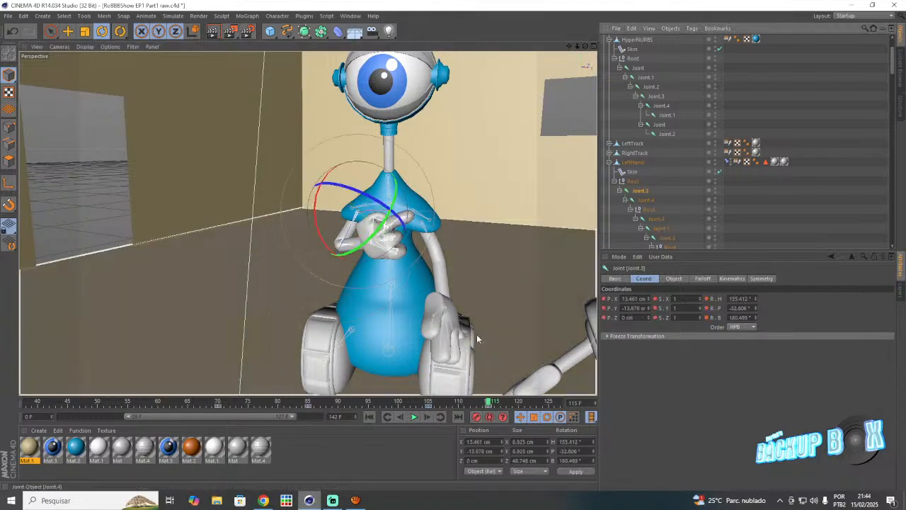
drag(388, 210, 320, 206)
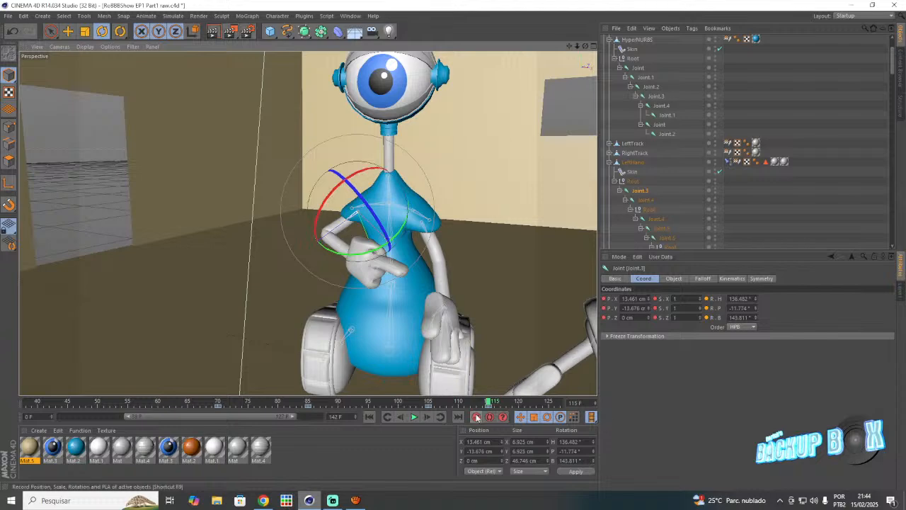
click(661, 228)
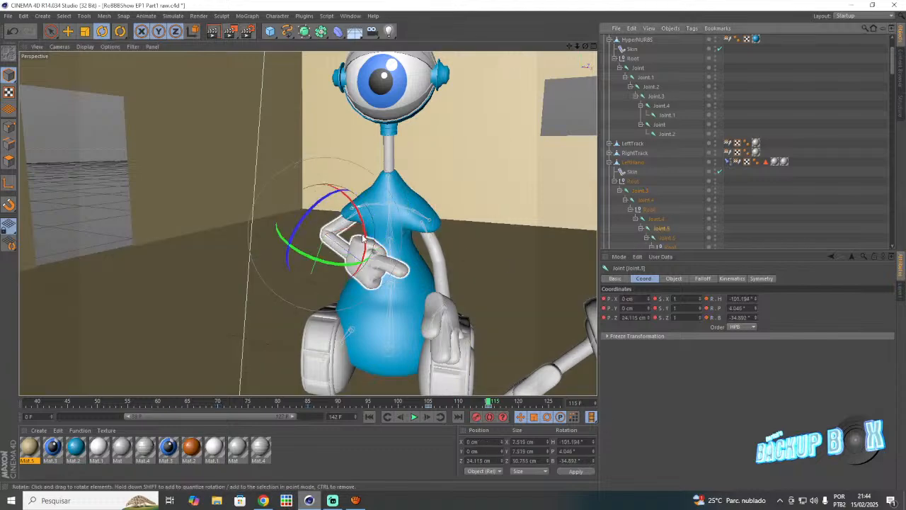
drag(364, 237, 361, 201)
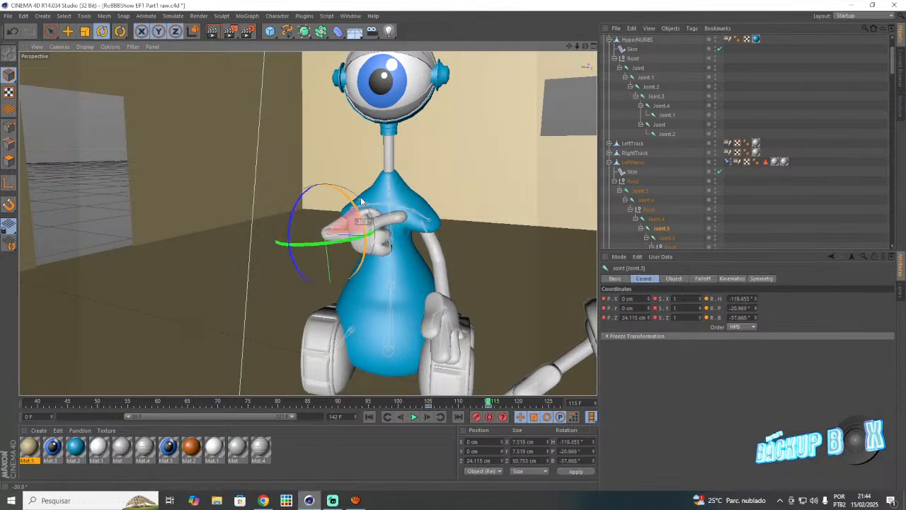
click(479, 417)
- Keyframe RightHand's Joint.3 at frame 105, then swing the arm outward to about -15.8° pitch and keyframe it at frame 115
scroll(653, 202, down, 5)
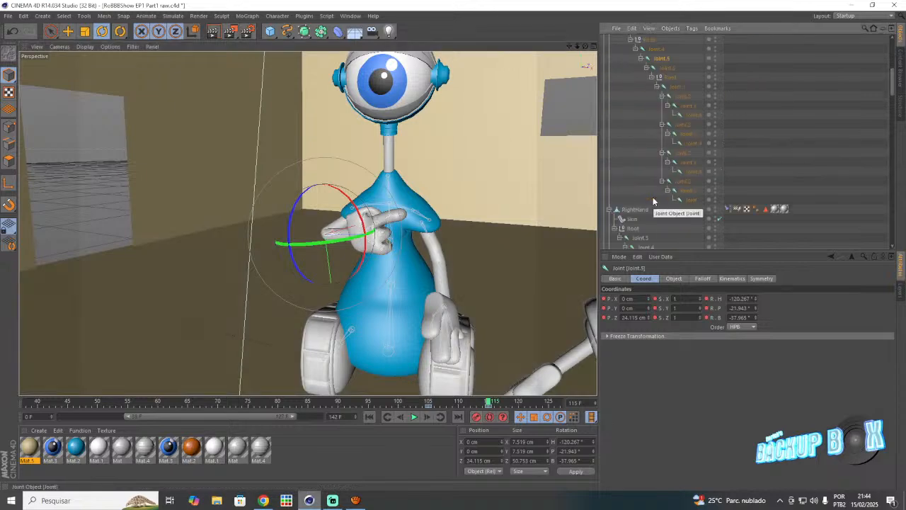
scroll(653, 202, down, 2)
click(641, 181)
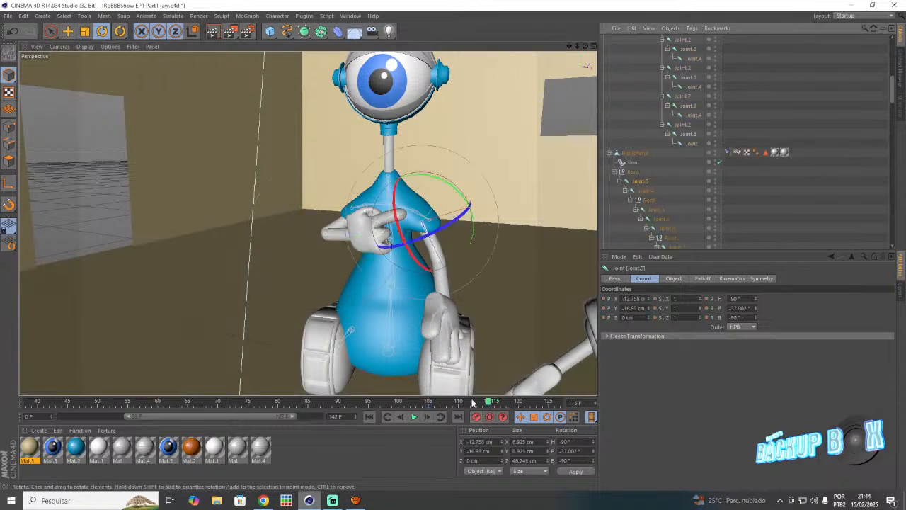
click(429, 401)
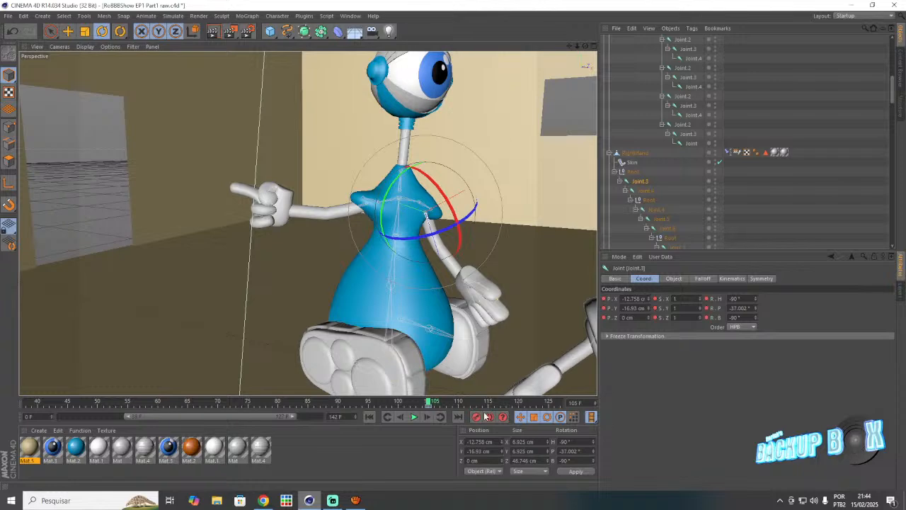
click(488, 402)
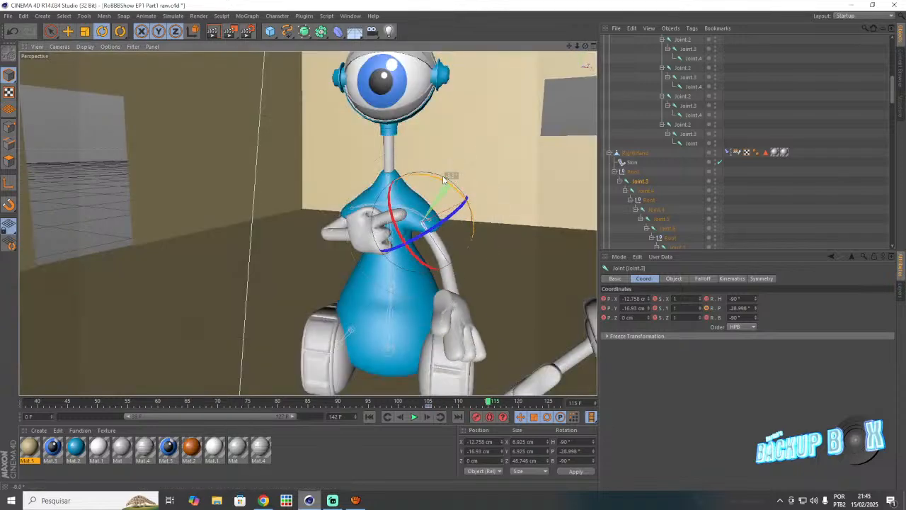
drag(444, 179, 468, 414)
click(475, 418)
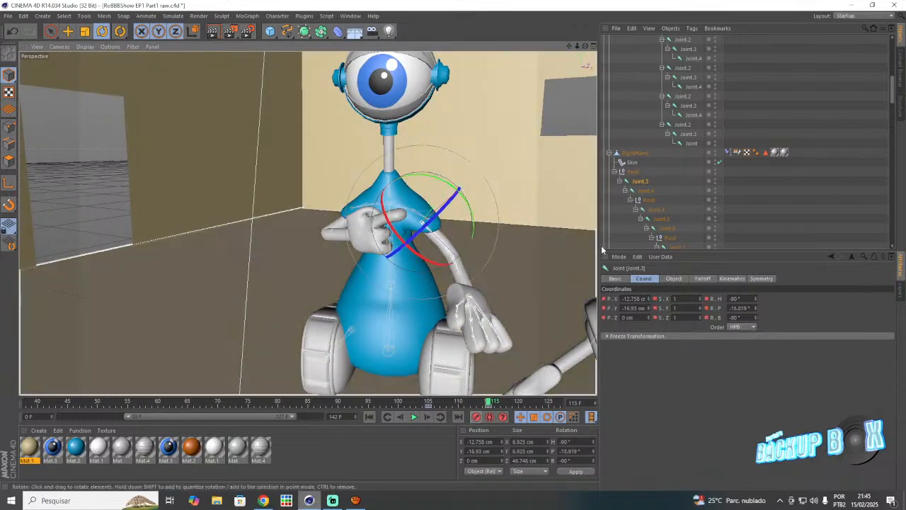
- Keyframe RightHand's forearm Joint.4 at frame 105, then rotate it to about -103.3° pitch and keyframe it at frame 115
click(655, 221)
click(655, 210)
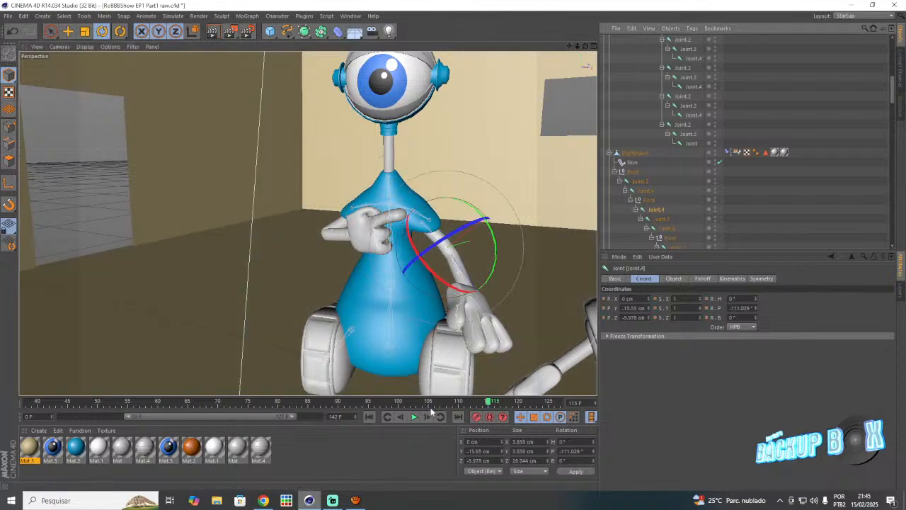
click(640, 182)
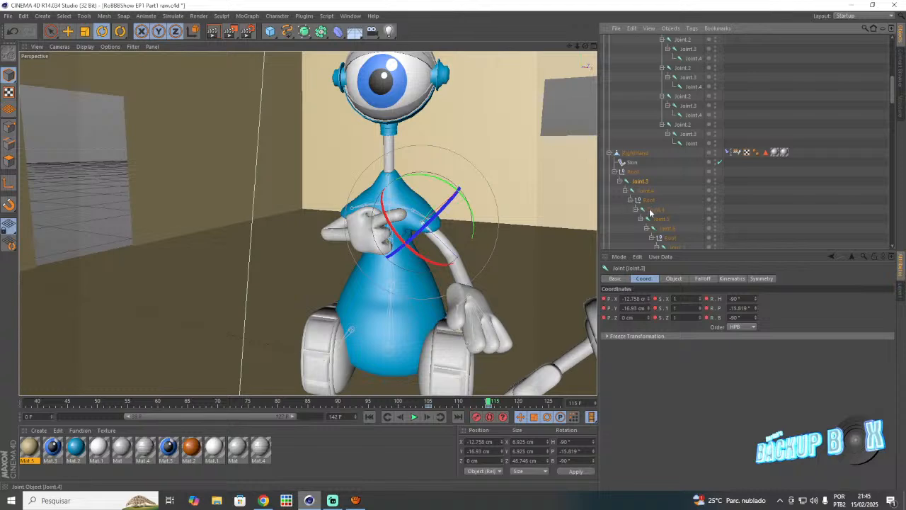
click(655, 210)
click(428, 402)
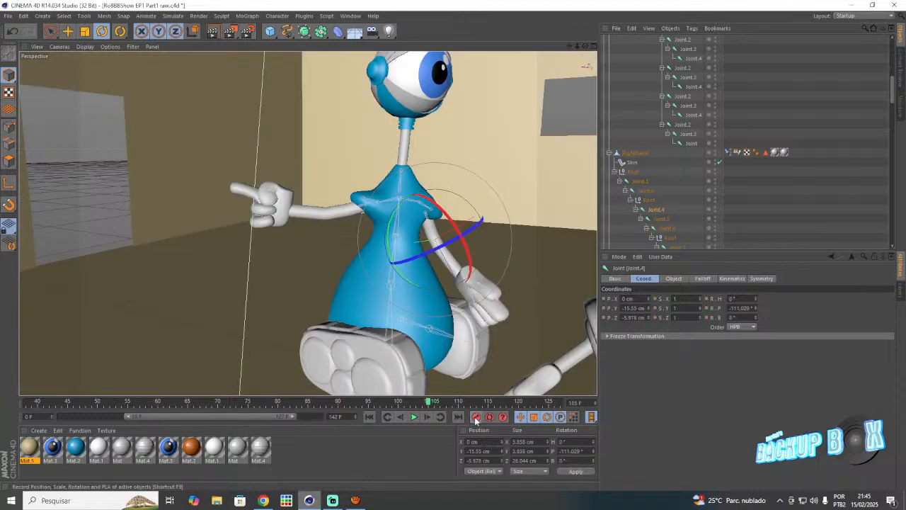
click(487, 402)
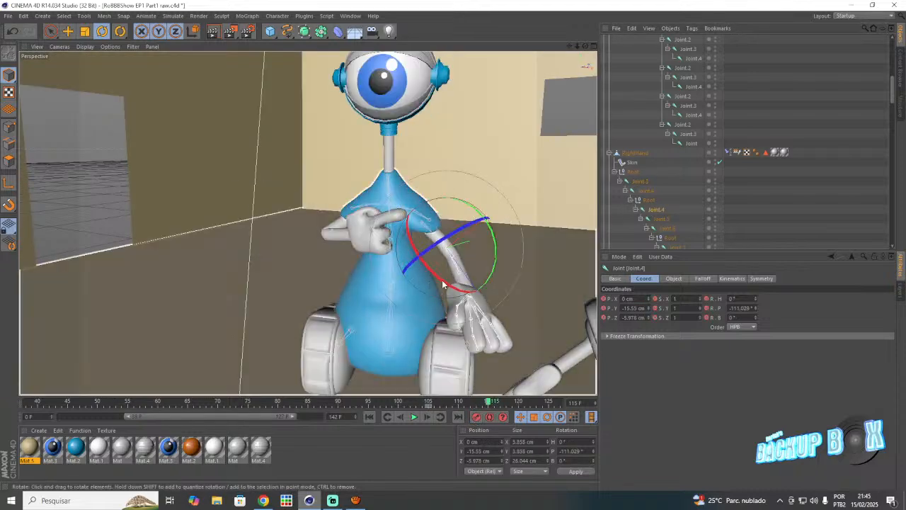
drag(462, 255, 444, 288)
drag(586, 46, 538, 47)
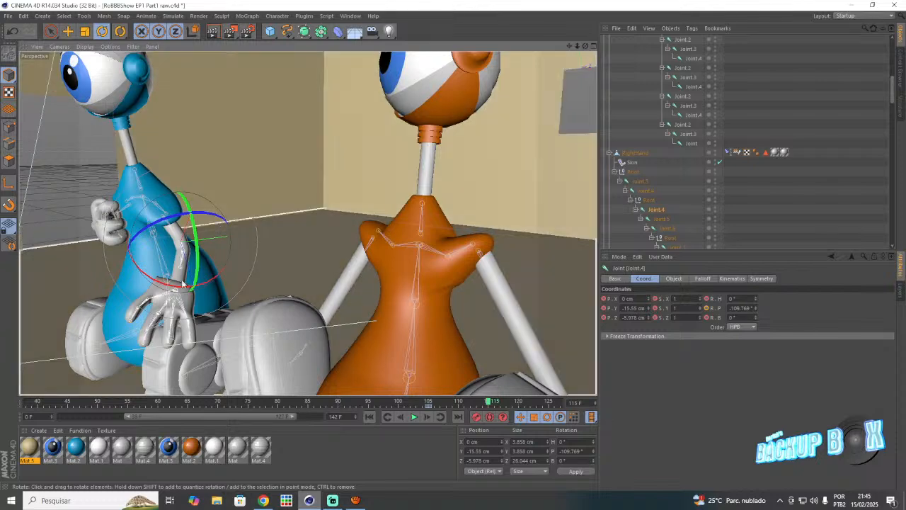
mouse_move(182, 291)
mouse_down()
mouse_move(191, 292)
mouse_move(176, 293)
mouse_up()
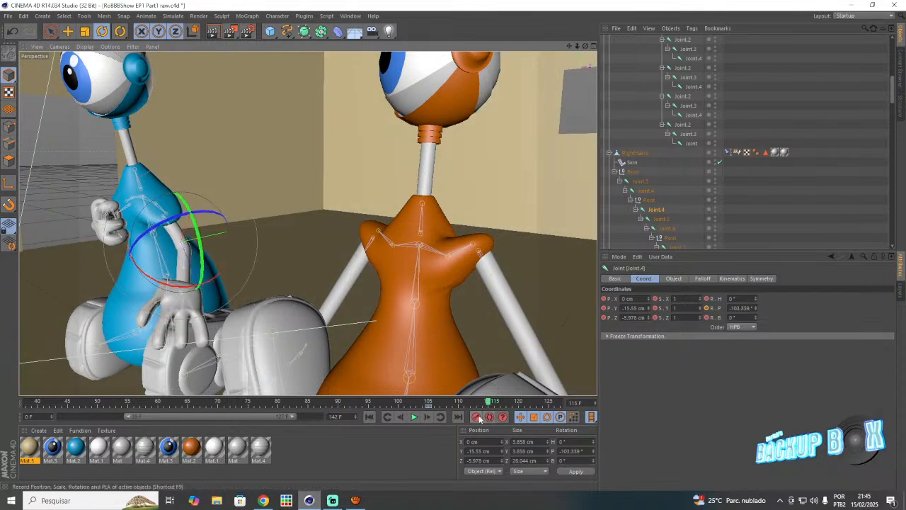
- Keyframe RightHand's Joint.5 at frame 105, then fold it toward the chest at frame 115 to about 37.2° heading and -129.1° pitch and keyframe it
click(656, 218)
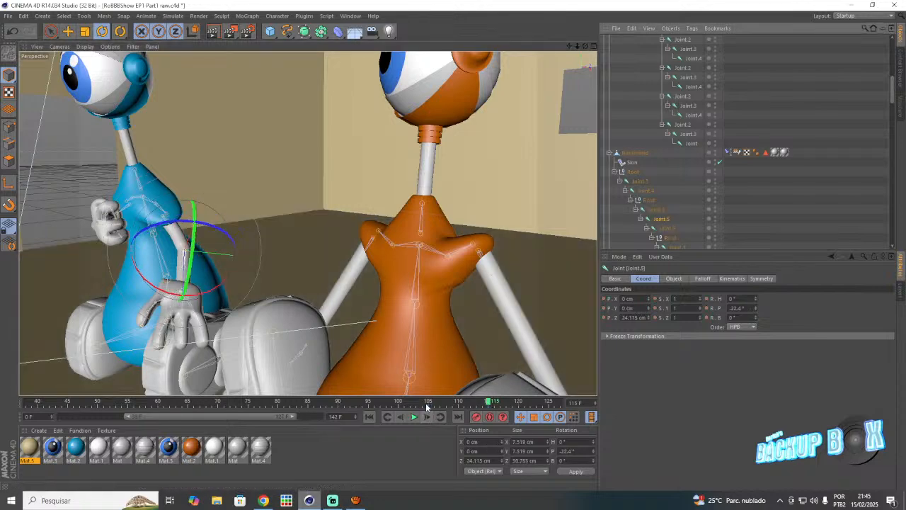
key(ctrl+f)
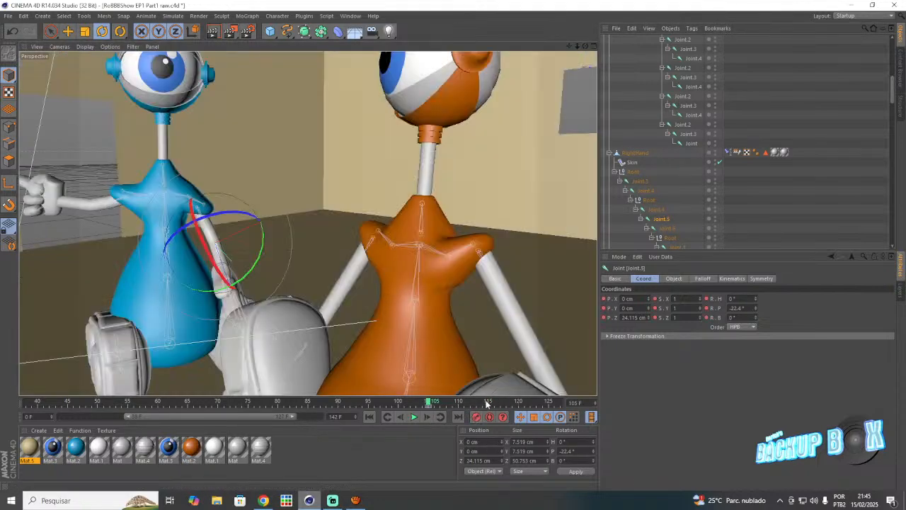
click(487, 402)
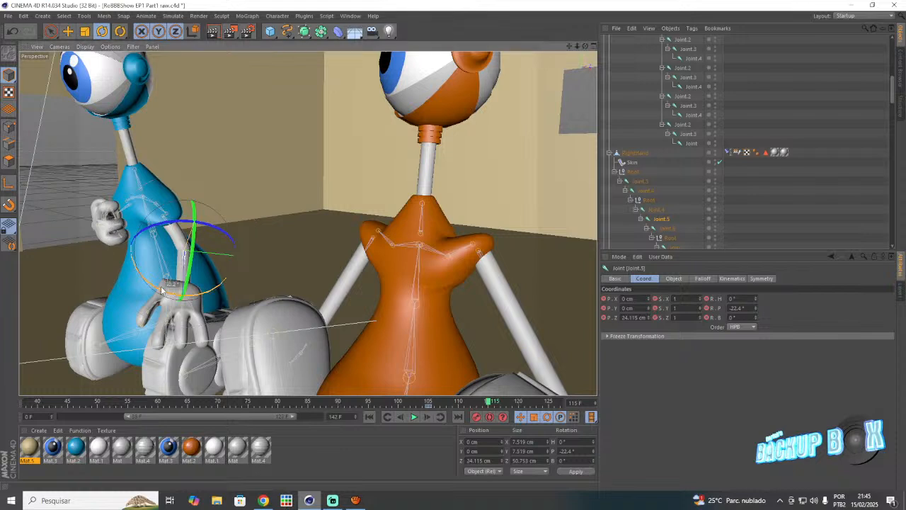
drag(161, 289, 188, 218)
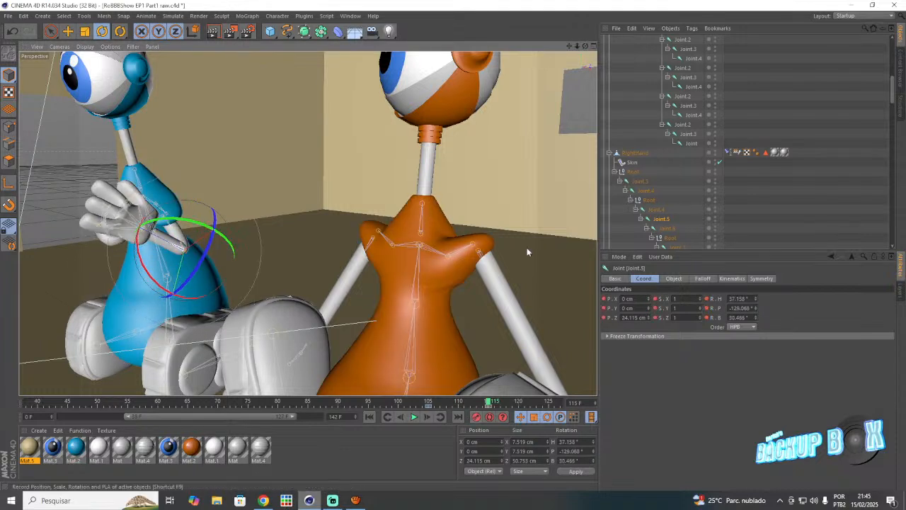
- Bring the right arm closer to the body at frame 115 by rotating RightHand's Joint.3 to about 5.5° pitch and keyframe it
alt+drag(527, 251, 283, 219)
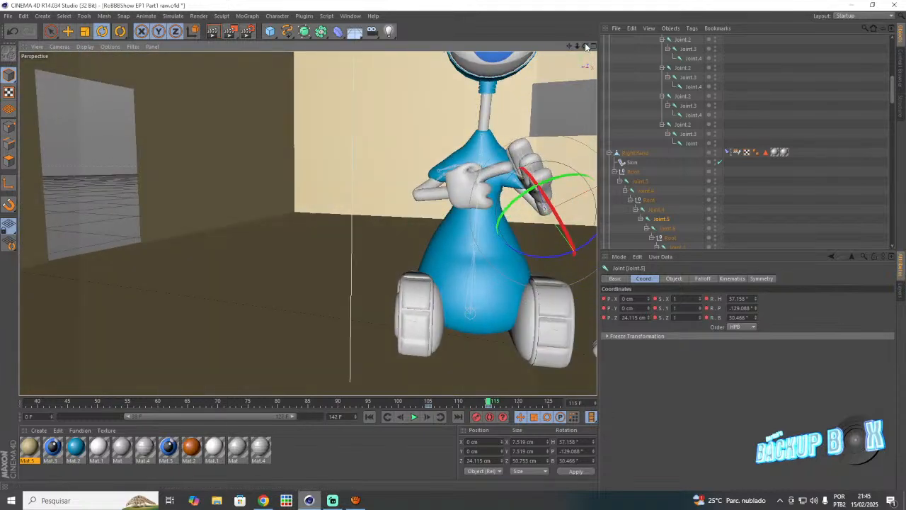
drag(571, 47, 307, 223)
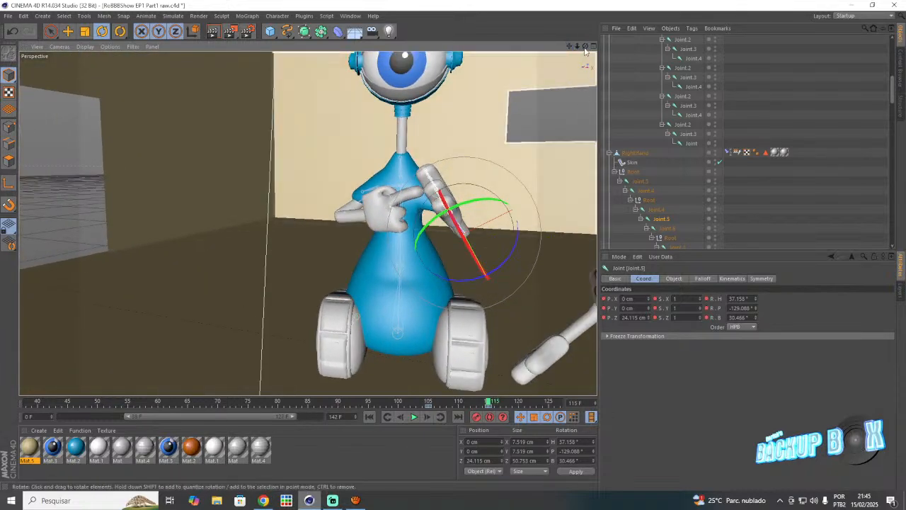
drag(585, 46, 495, 59)
click(637, 184)
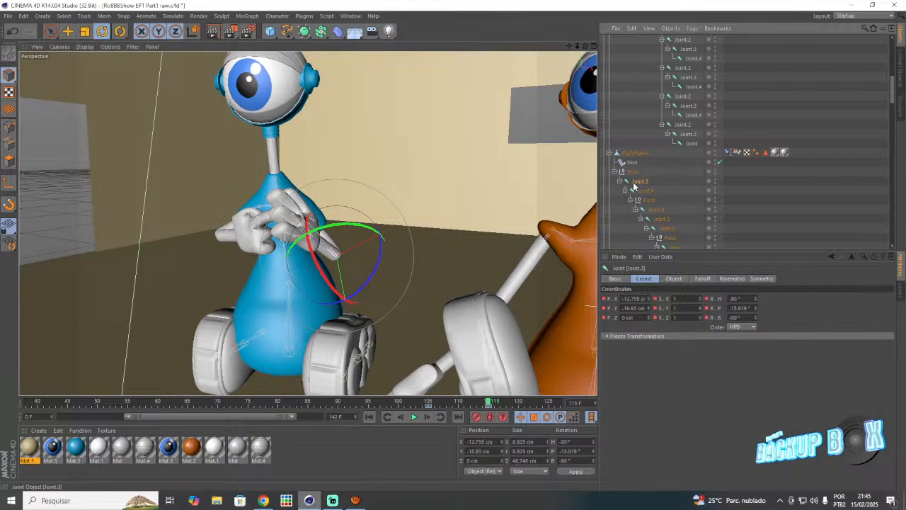
drag(354, 227, 360, 201)
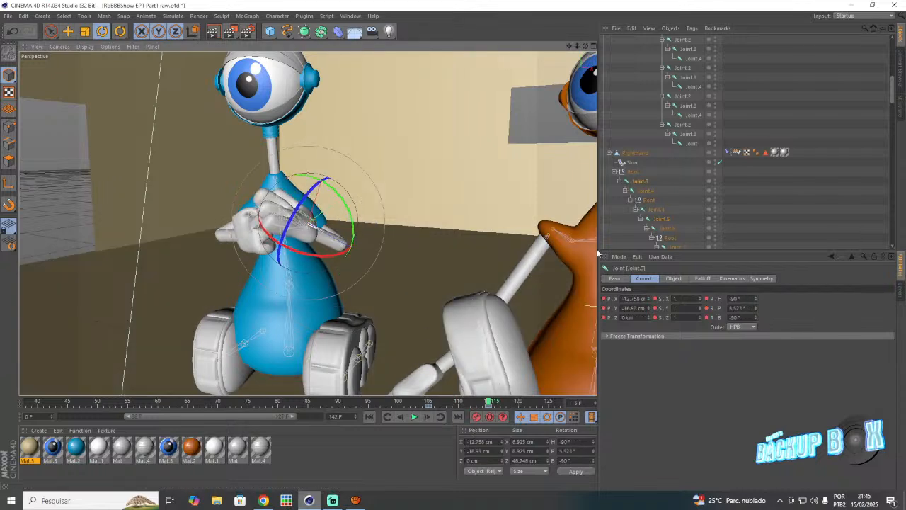
- Keyframe the first finger's Joint.2 in RightHand at frame 110 and try a slight rotation of it at frame 115
scroll(662, 223, down, 3)
click(674, 201)
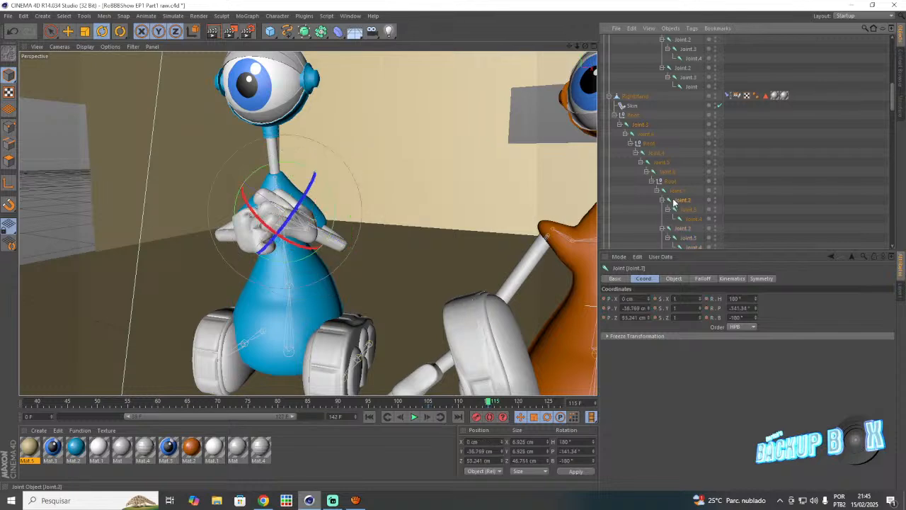
click(458, 401)
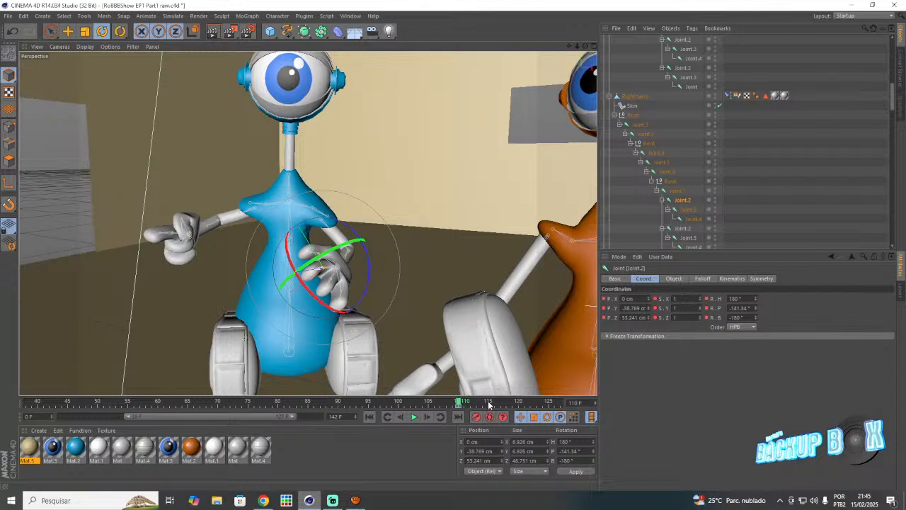
click(488, 402)
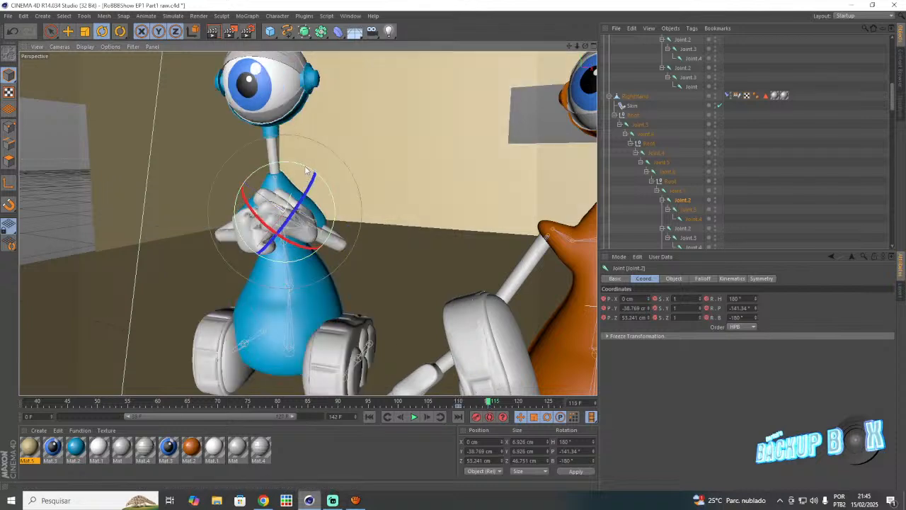
drag(306, 169, 304, 153)
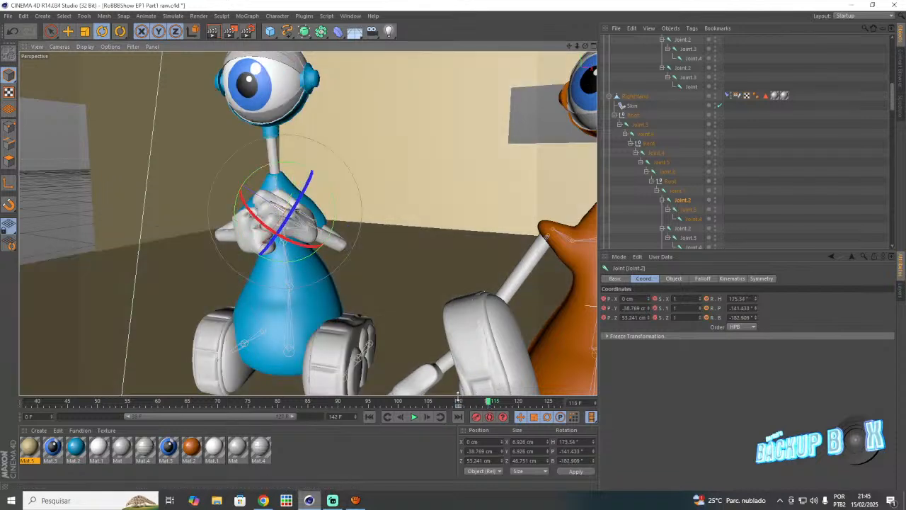
click(476, 403)
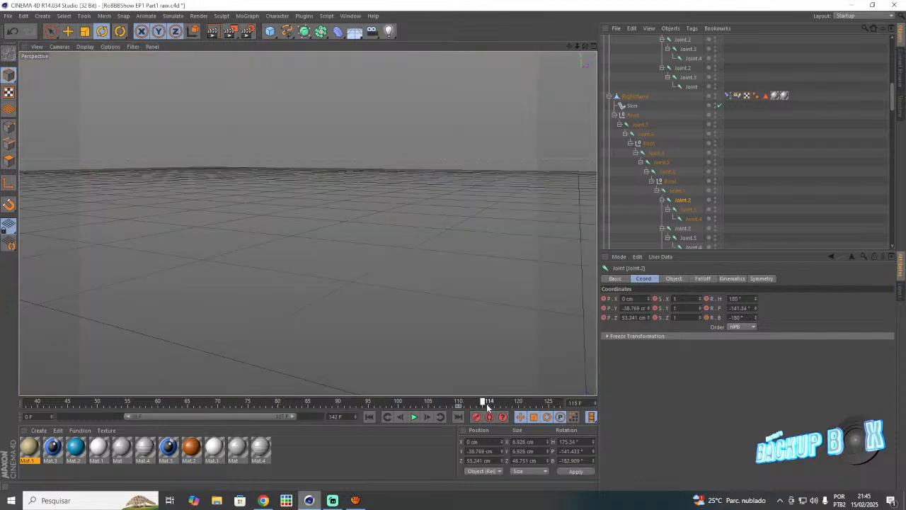
click(488, 403)
- Keyframe RightHand's second finger Joint.2 at frame 110, then curl it to about -84.6° heading and -9.8° pitch and keyframe it at frame 115
click(683, 229)
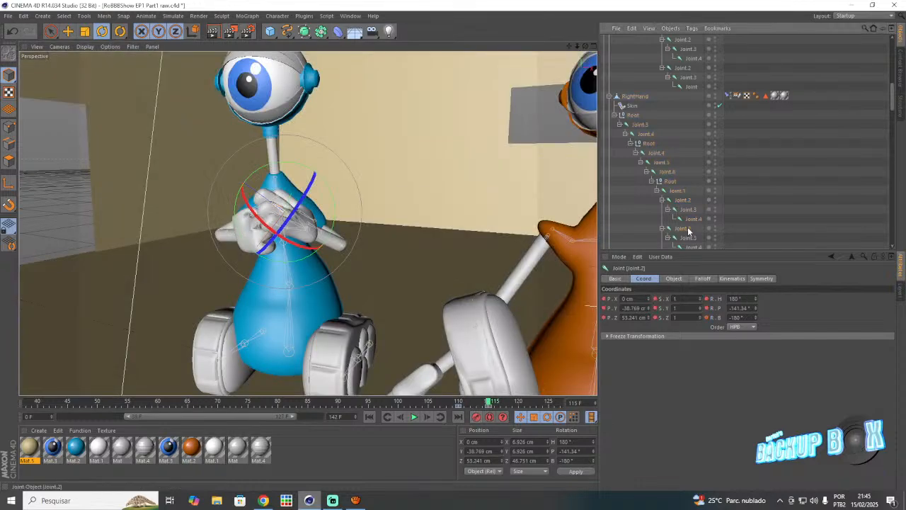
click(459, 402)
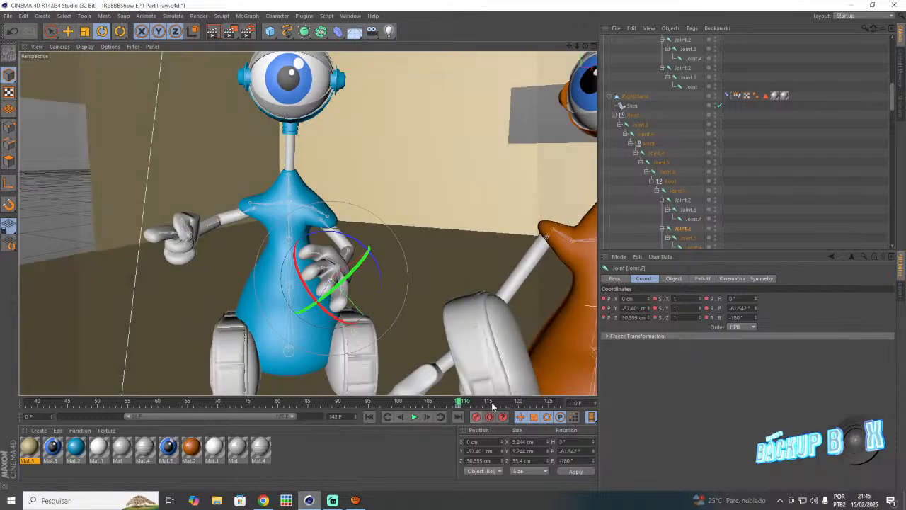
click(489, 402)
drag(289, 186, 384, 313)
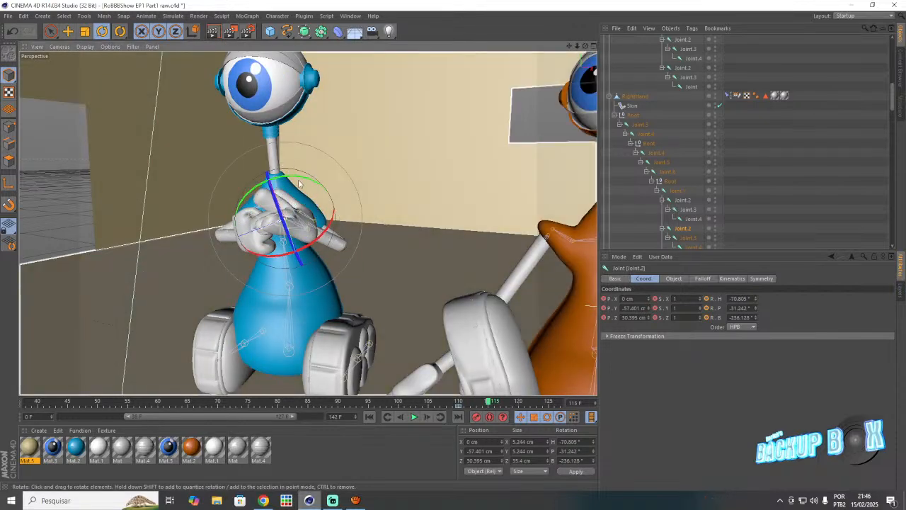
drag(292, 176, 448, 377)
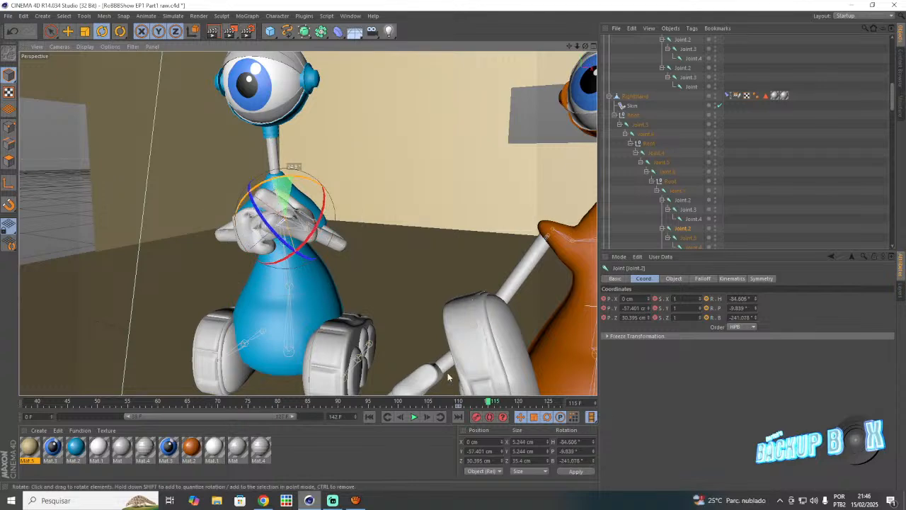
click(477, 420)
- Keyframe the second finger's Joint.3 at frame 110, then bend it to about 106.7° heading and keyframe it at frame 115
click(693, 238)
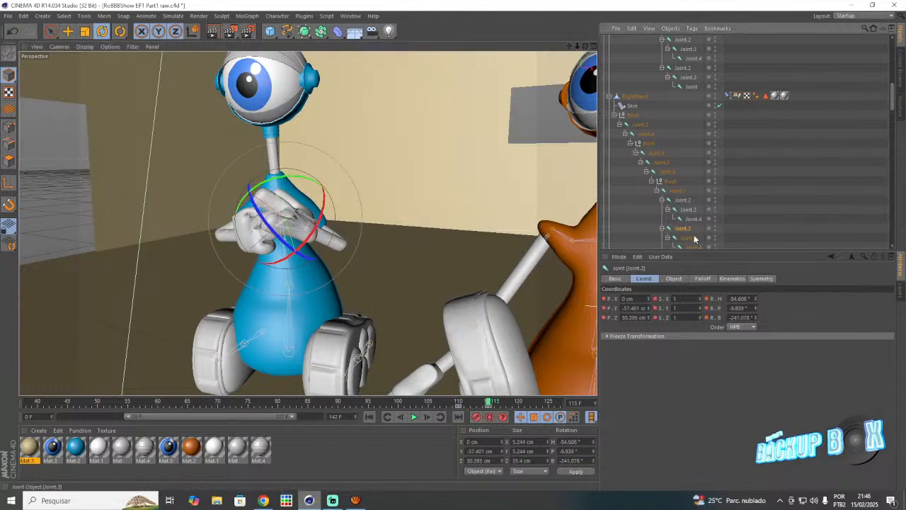
click(458, 402)
click(488, 402)
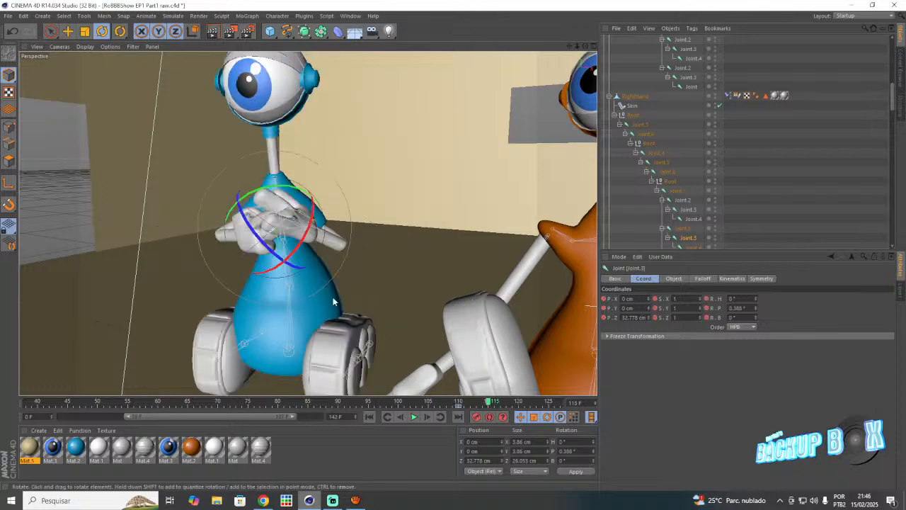
drag(292, 194, 185, 241)
- Keyframe RightHand's third finger Joint.2 at frame 110, then curl it to about -94° heading and -254° bank and keyframe it at frame 115
scroll(666, 210, down, 2)
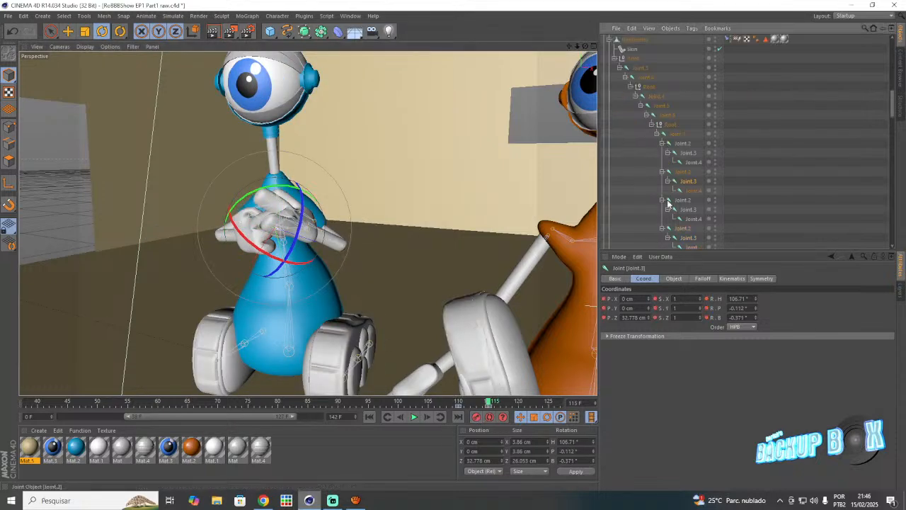
click(678, 204)
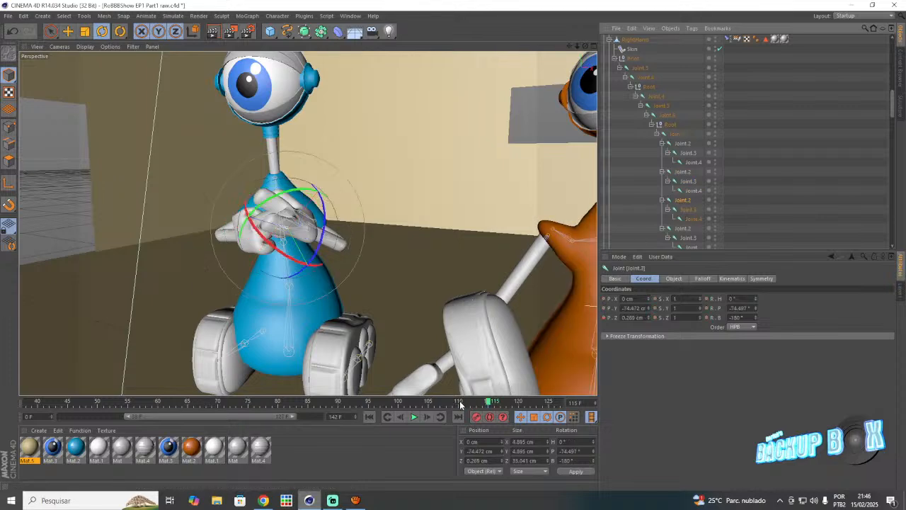
click(460, 402)
click(487, 402)
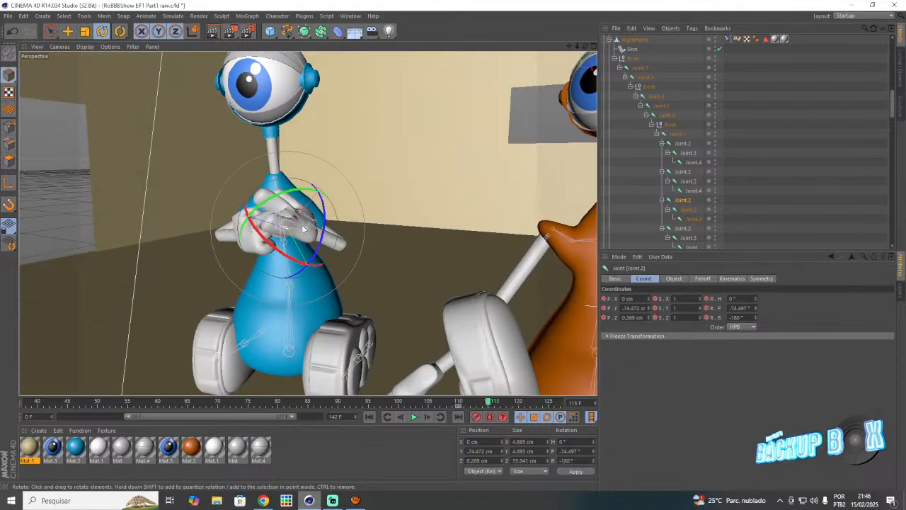
drag(296, 191, 213, 259)
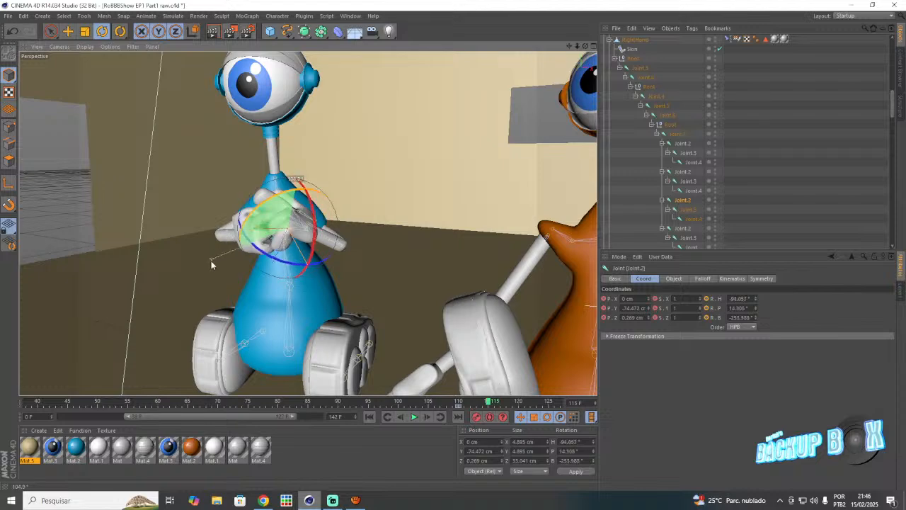
click(480, 414)
- Keyframe the third finger's Joint.3 at frame 110, then bend it to about 70.8° heading and keyframe it at frame 115
click(685, 210)
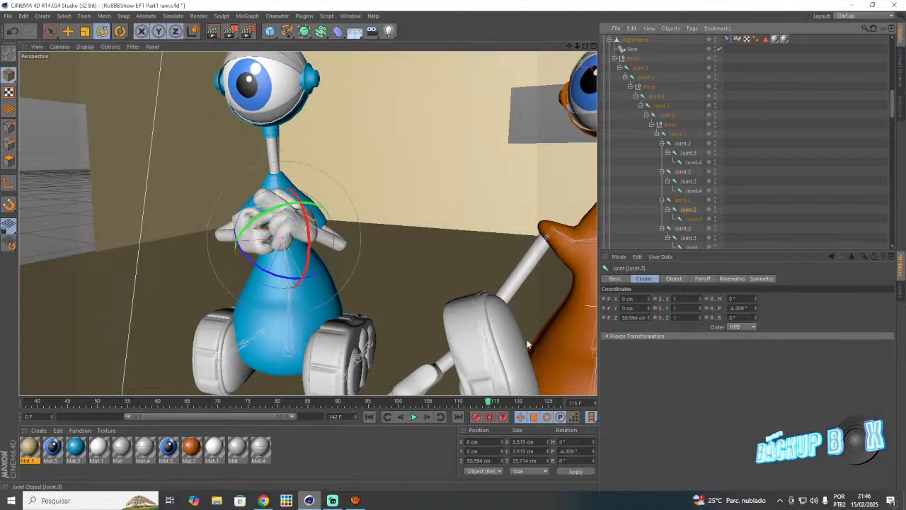
click(461, 403)
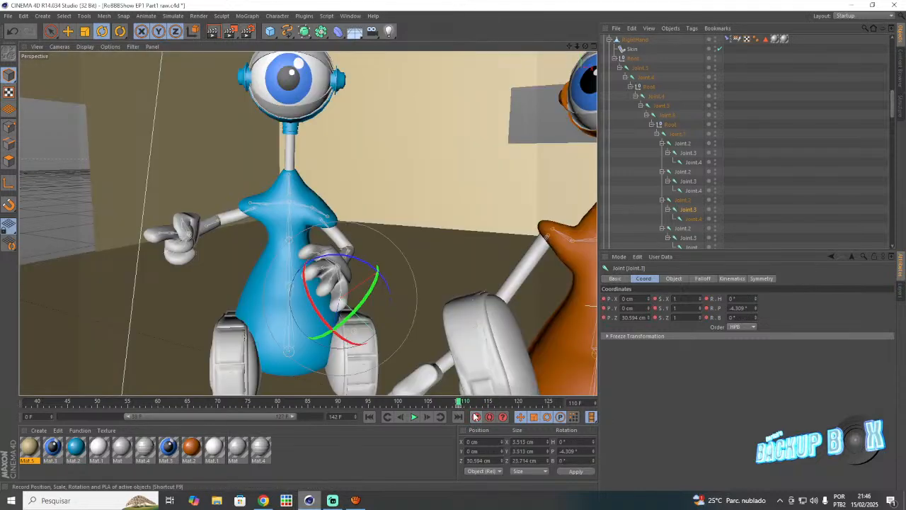
click(489, 402)
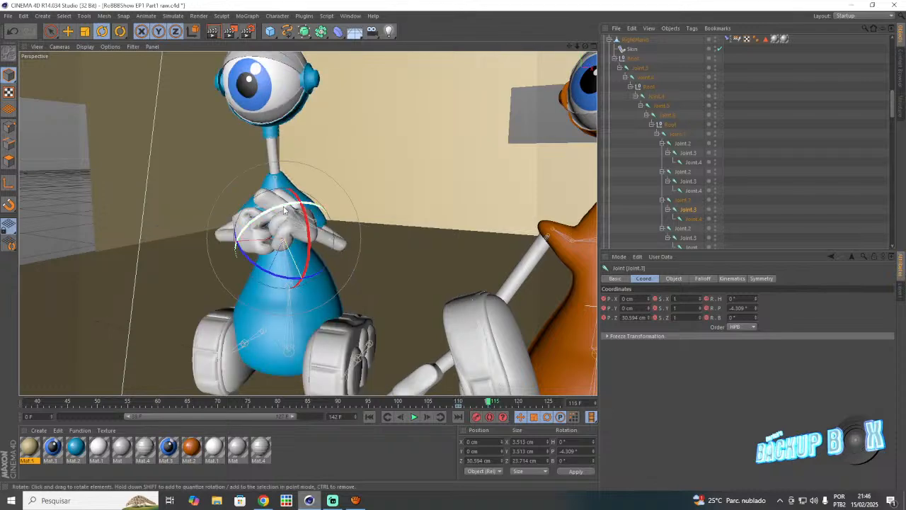
drag(253, 231, 276, 255)
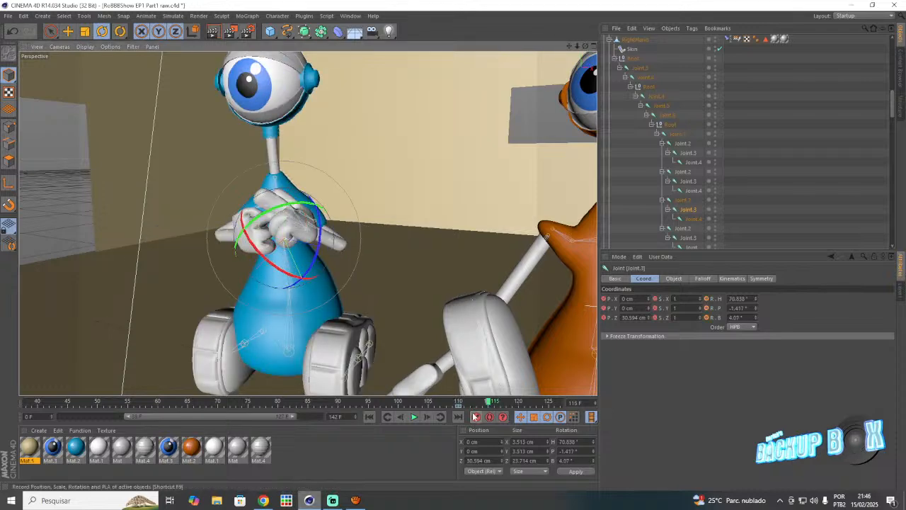
drag(585, 46, 627, 48)
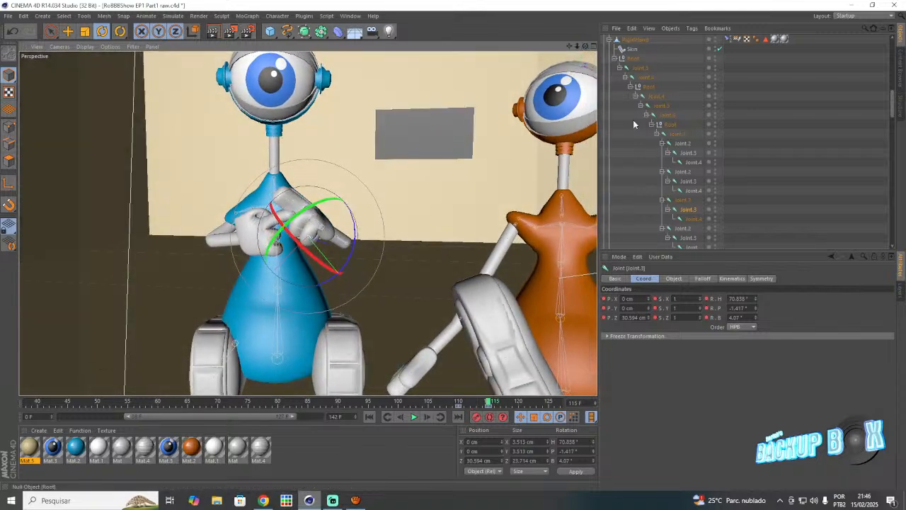
scroll(634, 124, up, 5)
scroll(635, 124, up, 2)
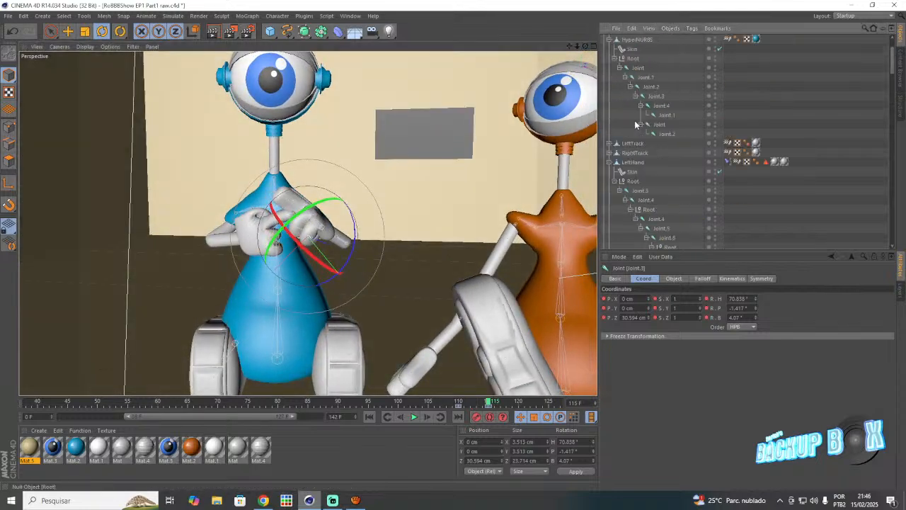
- Rotate RightHand's upper-arm Joint.3 to about -91.5° heading, 20.2° pitch and -66.6° bank at frame 115 and keyframe it
click(657, 125)
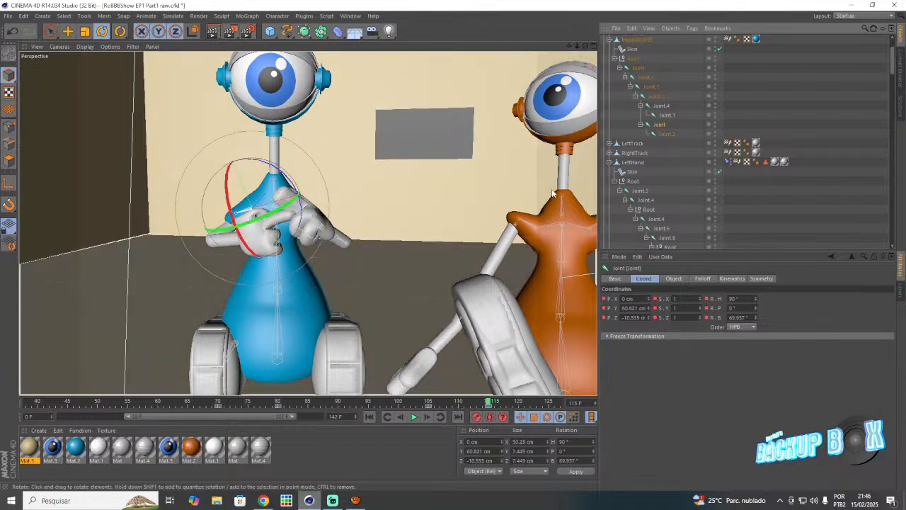
scroll(680, 134, down, 6)
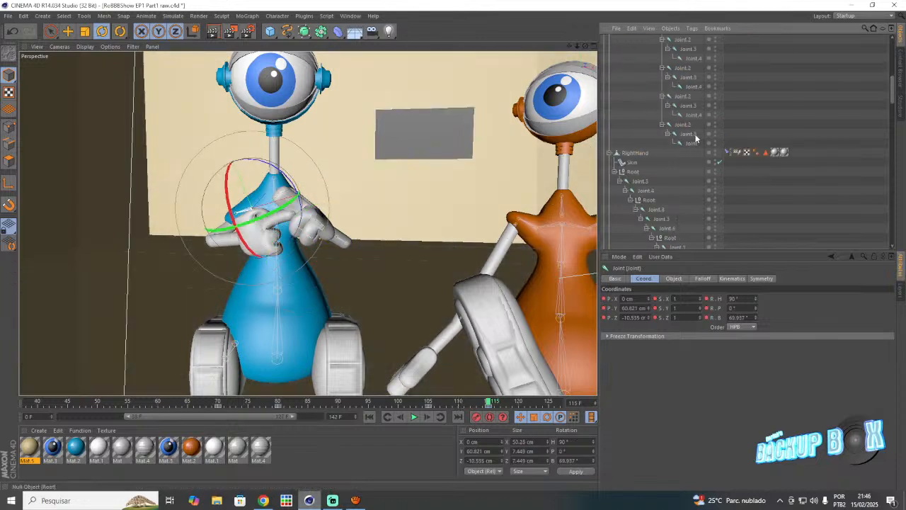
scroll(695, 137, down, 2)
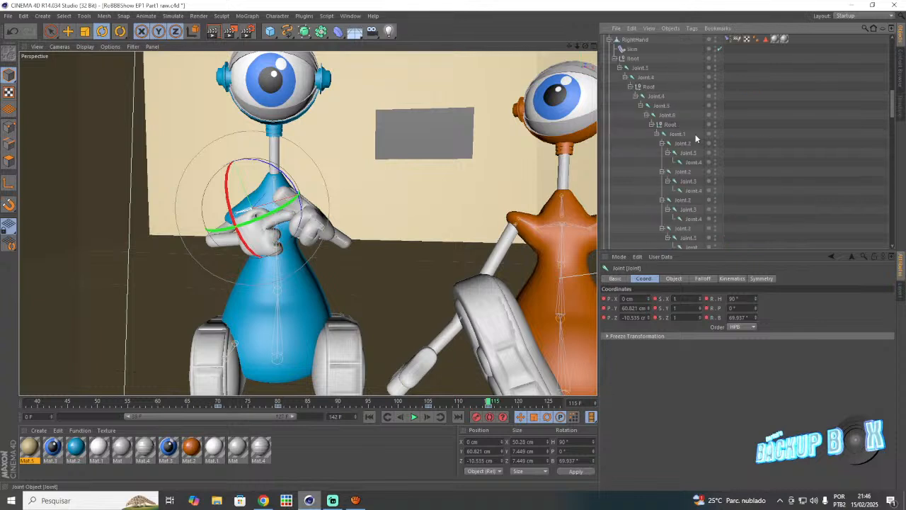
click(640, 68)
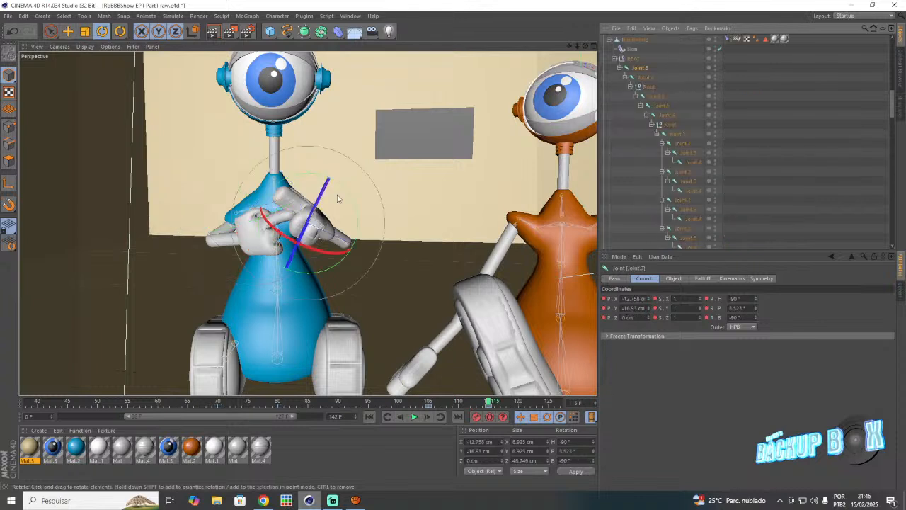
mouse_move(314, 282)
mouse_down()
mouse_move(348, 198)
mouse_move(337, 178)
mouse_move(296, 221)
mouse_move(299, 251)
mouse_move(301, 242)
mouse_move(317, 261)
mouse_move(310, 280)
mouse_move(320, 277)
mouse_up()
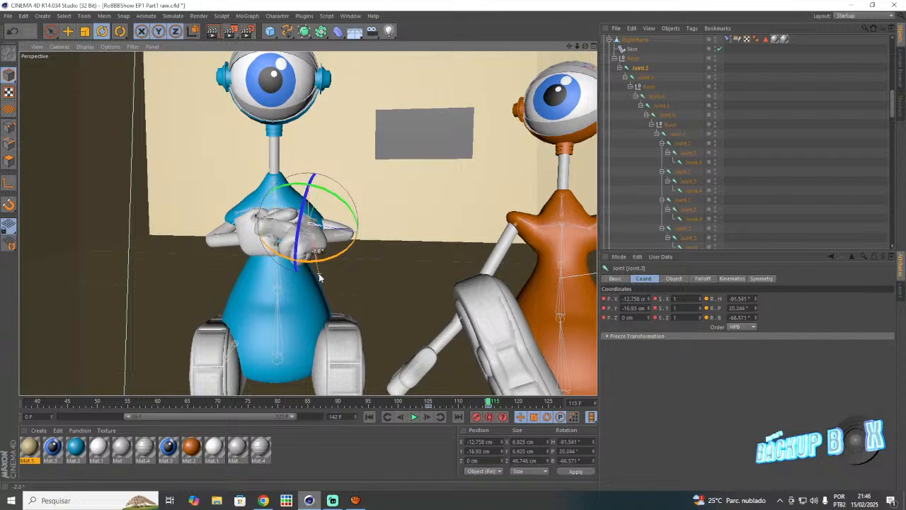
- Move RightHand's elbow Joint.4 outward to about Y -67.1 cm and Z -18.2 cm at frame 115 and keyframe it
click(657, 96)
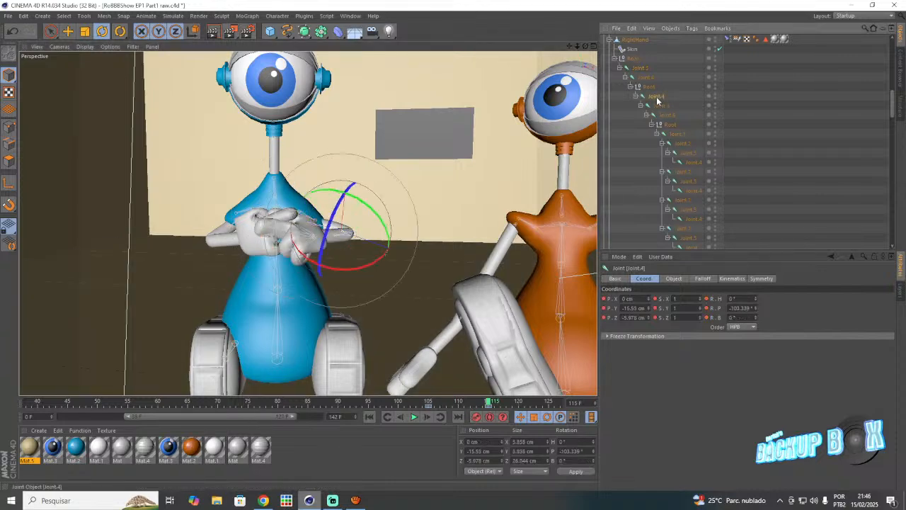
click(68, 32)
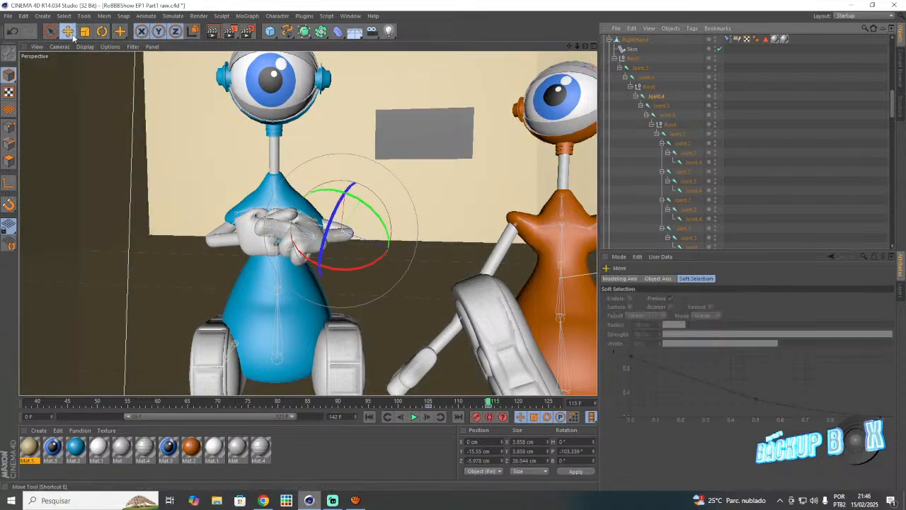
mouse_move(397, 254)
mouse_down()
mouse_move(417, 270)
mouse_move(410, 265)
mouse_up()
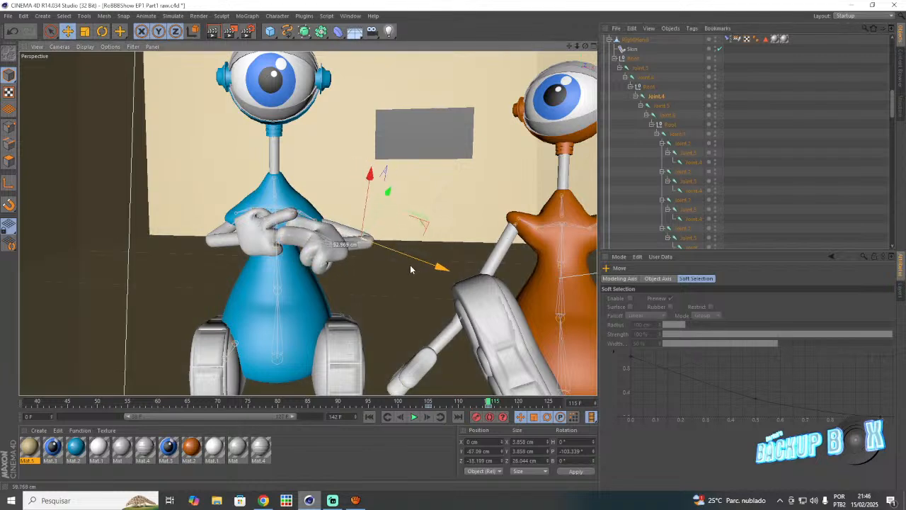
- Rotate RightHand's forearm Joint.5 to about 22.3° heading, -137.4° pitch and -25.9° bank at frame 115 and keyframe it
click(663, 105)
click(103, 32)
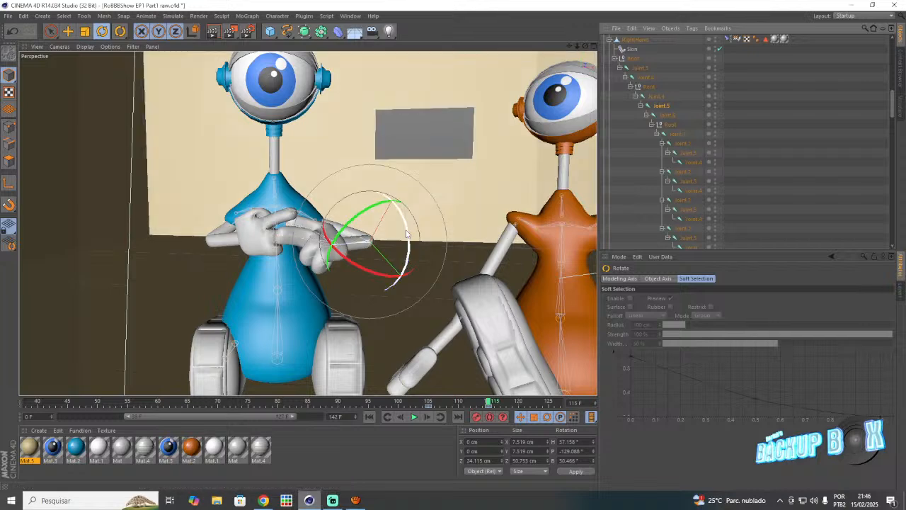
drag(416, 237, 409, 279)
drag(377, 241, 327, 225)
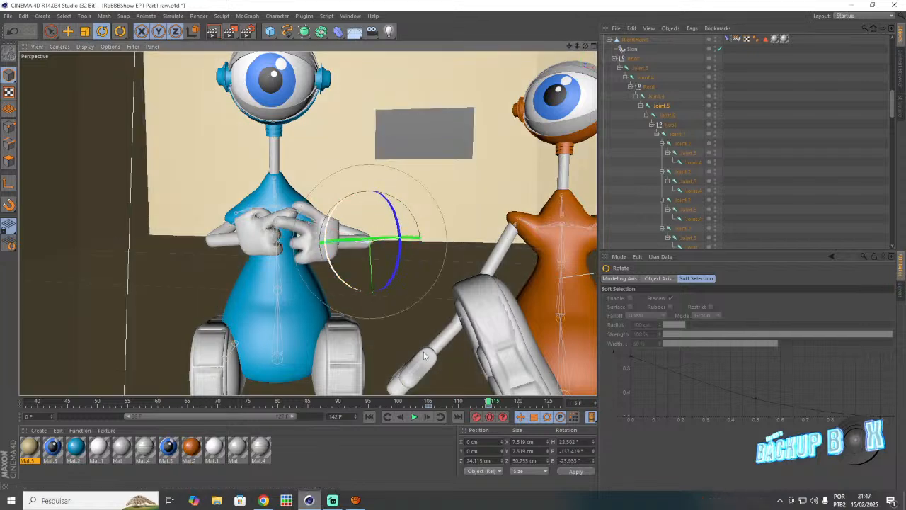
- Keyframe LeftHand's Joint.4 at frame 105, then move it outward to about Y -52.6 cm and Z -8.7 cm at frame 115
scroll(665, 145, up, 8)
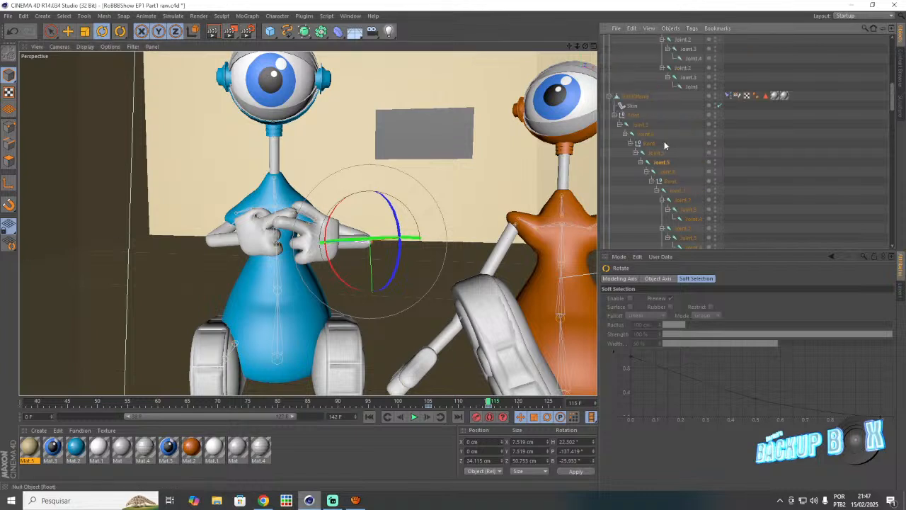
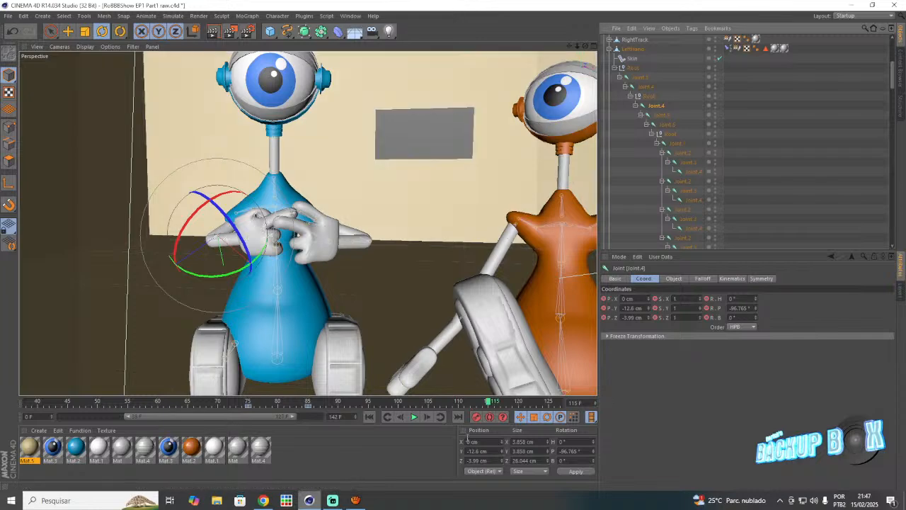
click(428, 402)
click(487, 402)
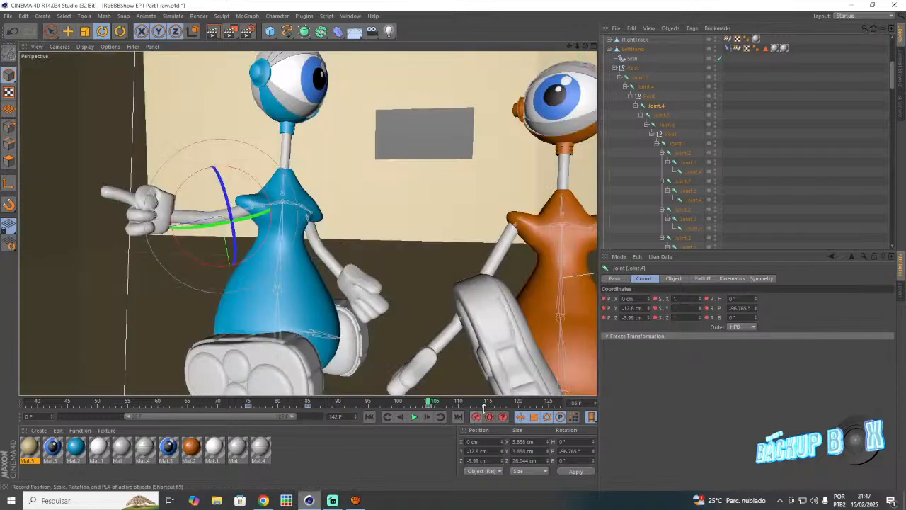
click(68, 32)
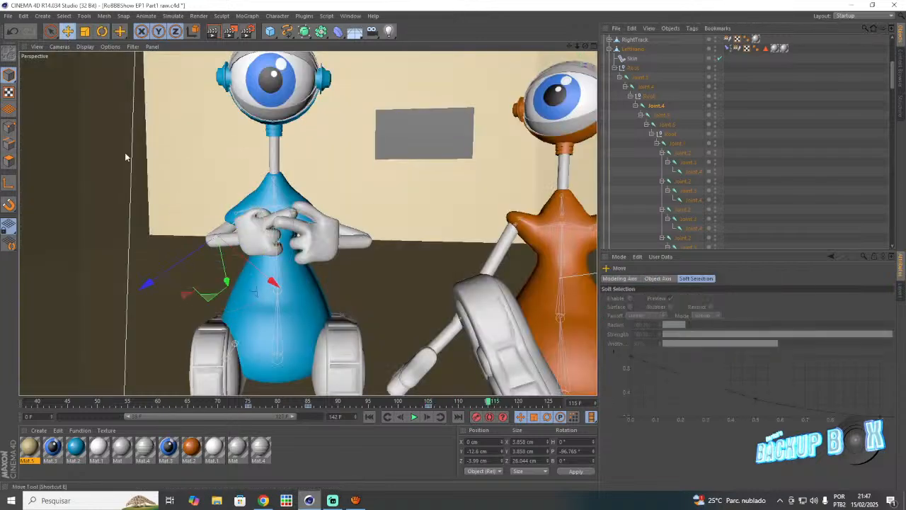
drag(168, 272, 160, 284)
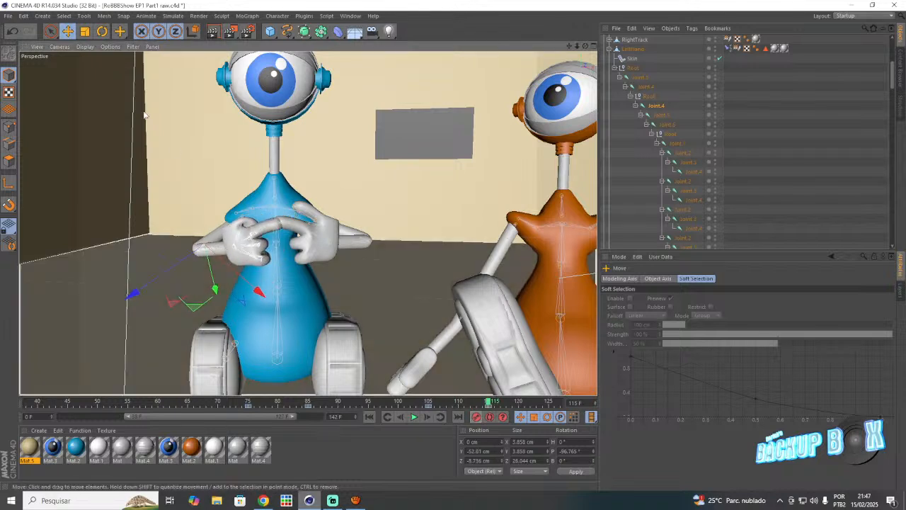
- Save the project file
click(7, 16)
click(21, 93)
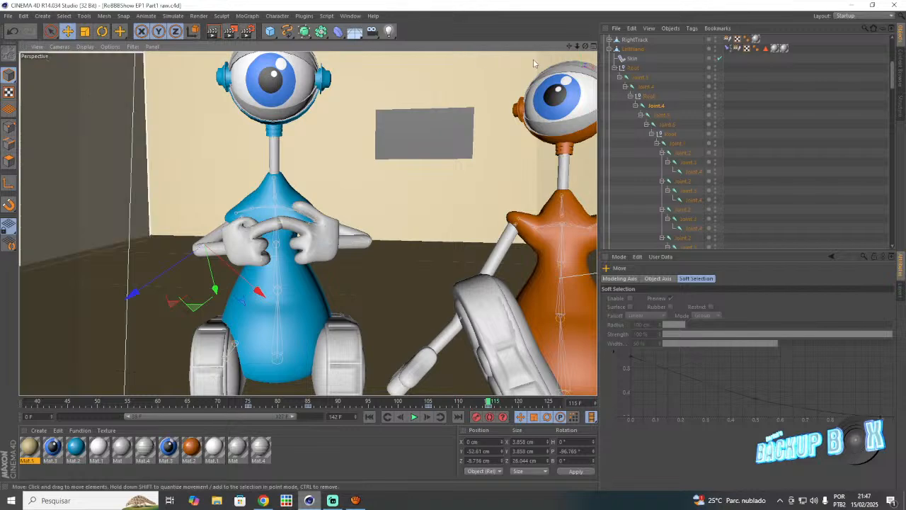
click(337, 500)
click(337, 501)
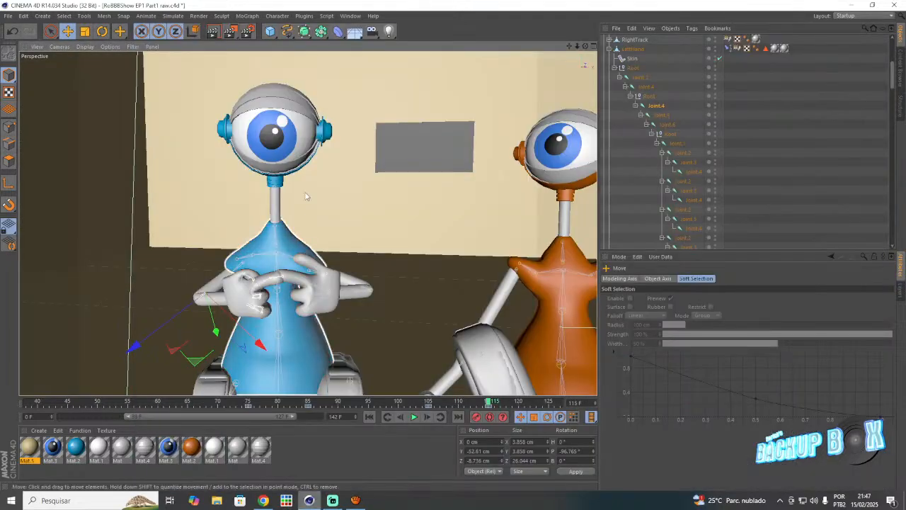
- Keyframe the blue character's eye Sphere at frame 105, then tilt it down to about 13.9° pitch and keyframe it at frame 115
click(430, 402)
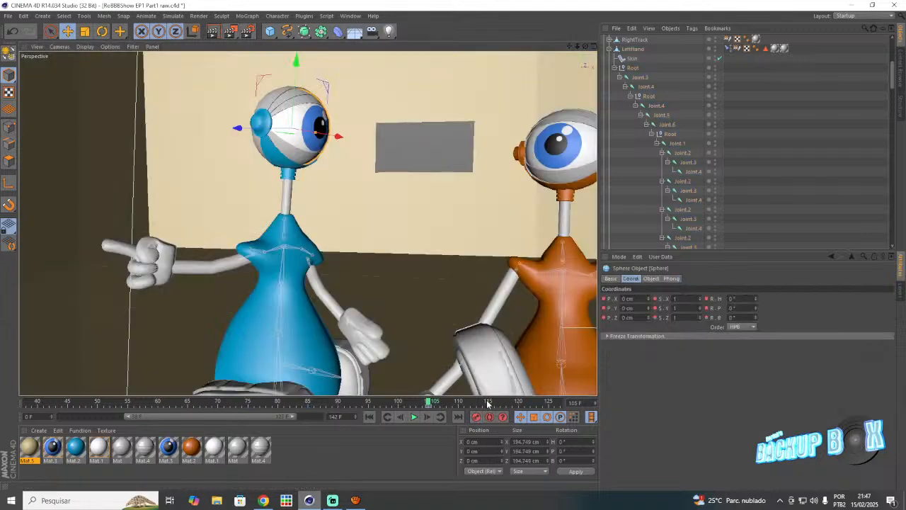
click(487, 403)
key(r)
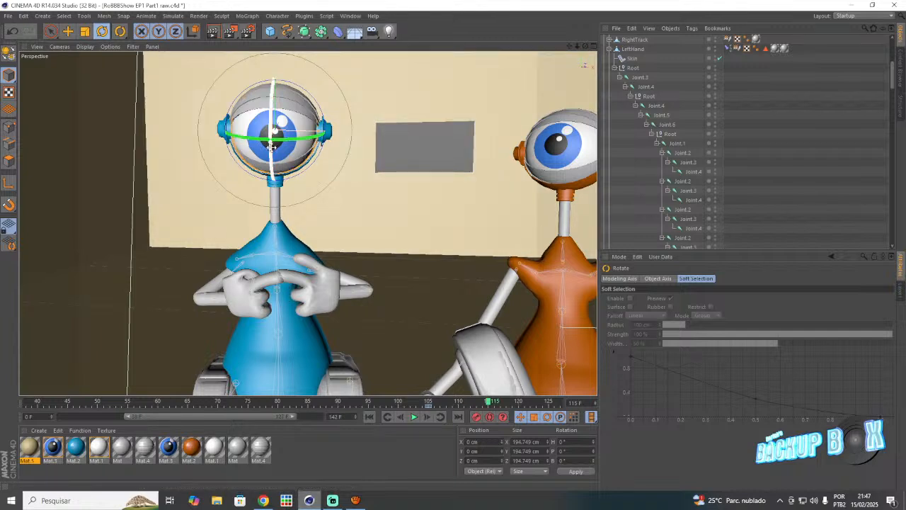
drag(271, 146, 275, 170)
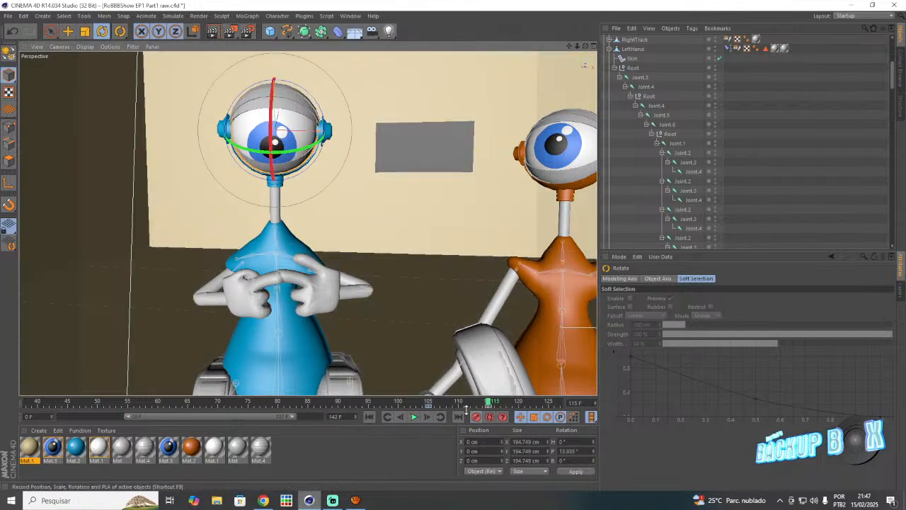
click(773, 163)
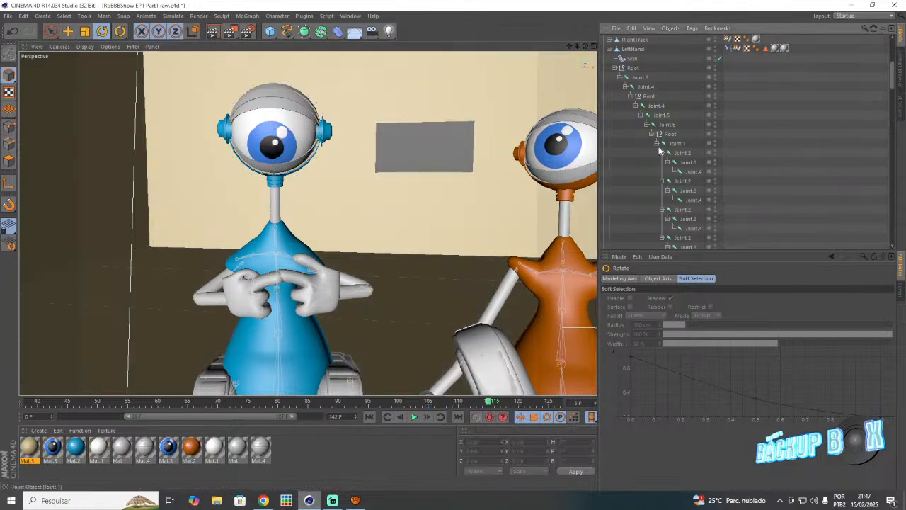
- Set the Pose Morph tags of eyelids Sphere.1 and Sphere.2 to Animate mode with all five morph strengths at 0%
scroll(658, 141, down, 10)
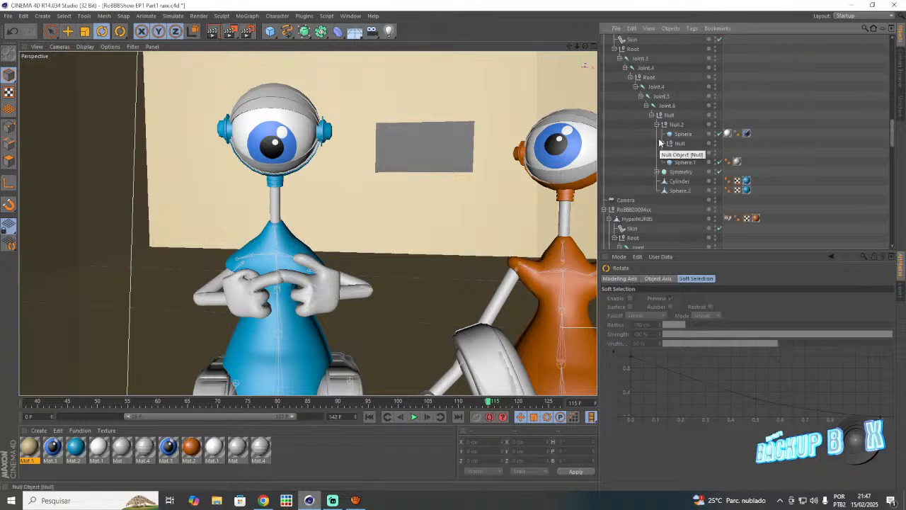
click(662, 143)
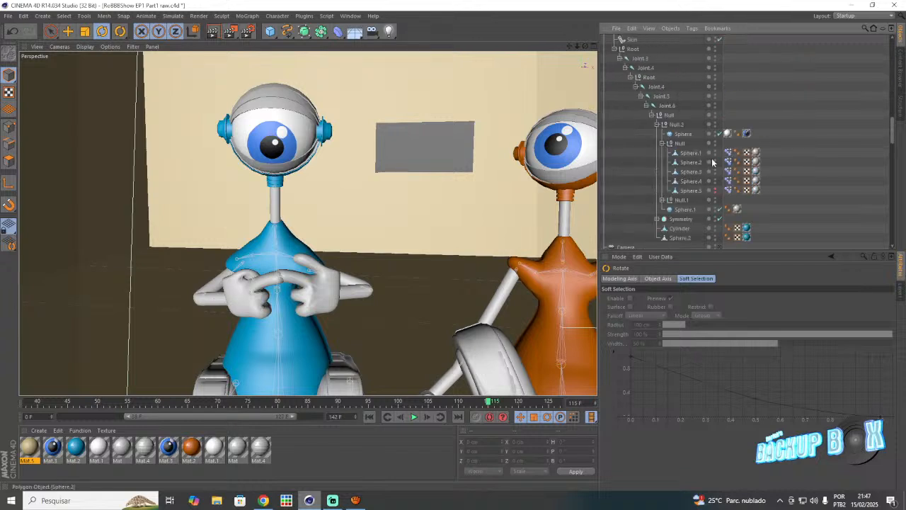
click(727, 156)
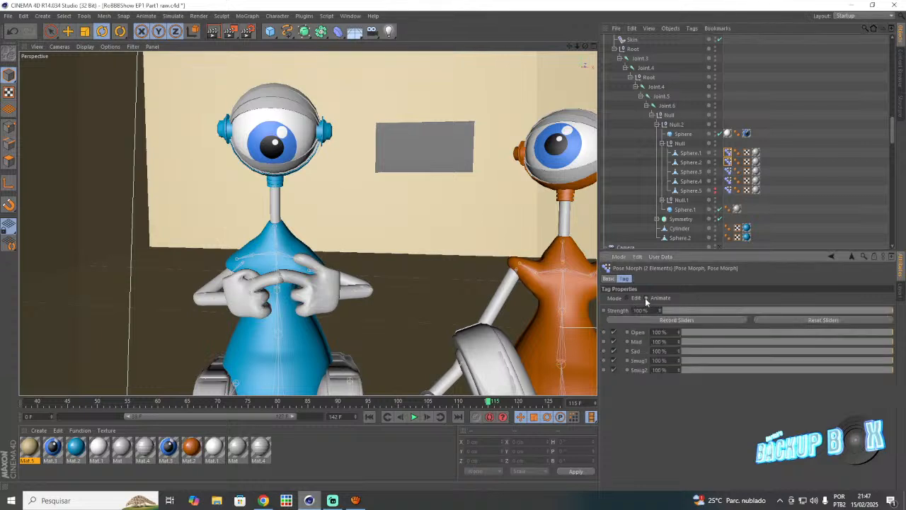
drag(684, 332, 678, 369)
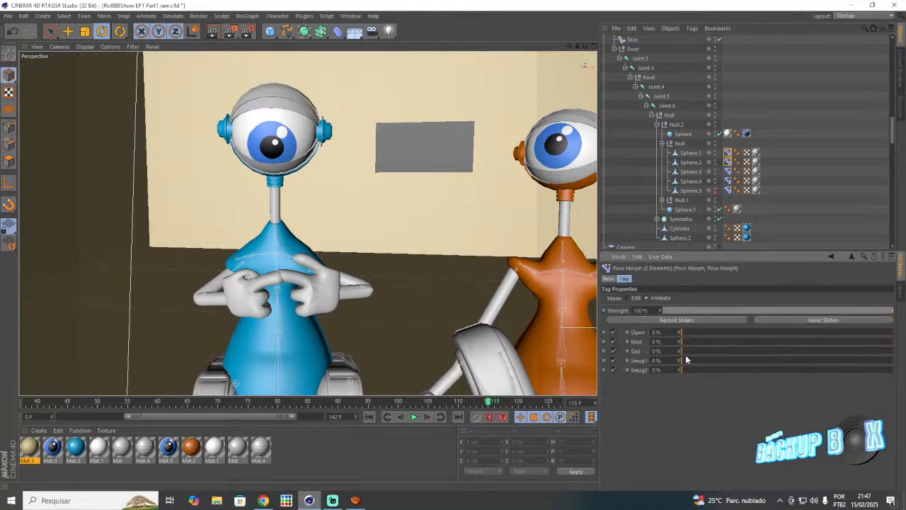
- Keyframe the eyelids' Sad morph at 0% on frame 110, then set it to 40% and keyframe it on frame 115
click(458, 402)
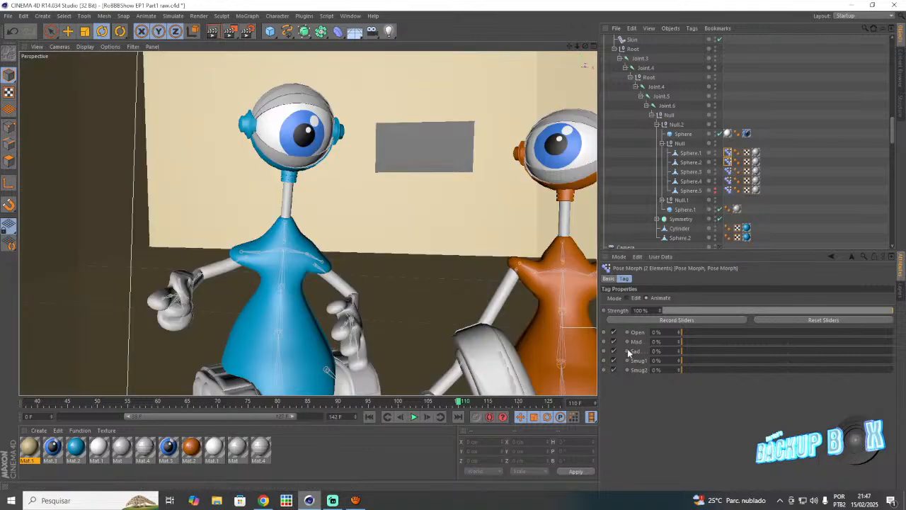
right_click(628, 352)
click(708, 346)
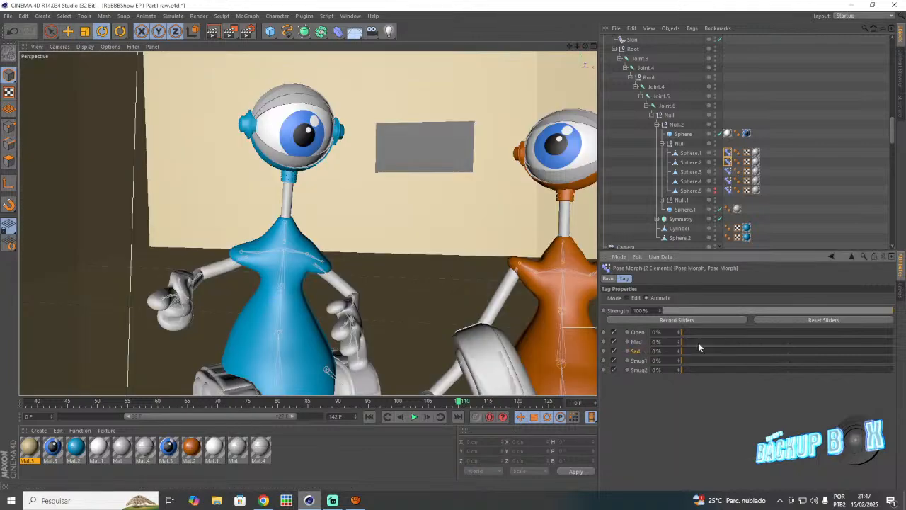
click(489, 403)
drag(681, 351, 826, 344)
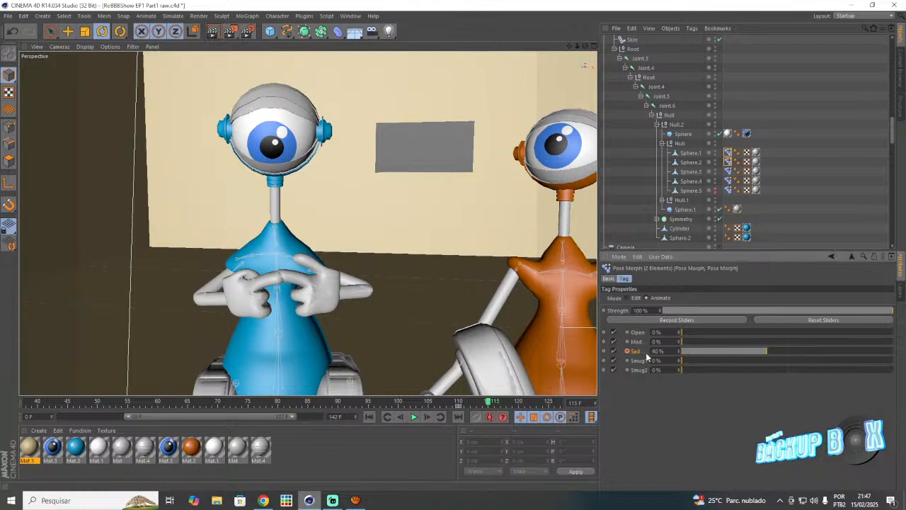
right_click(629, 351)
mouse_move(655, 345)
click(696, 346)
- Select the blue character's two eyelid nulls, Null and Null.1, and keyframe their open position at frames 90 and 100
drag(488, 402, 434, 400)
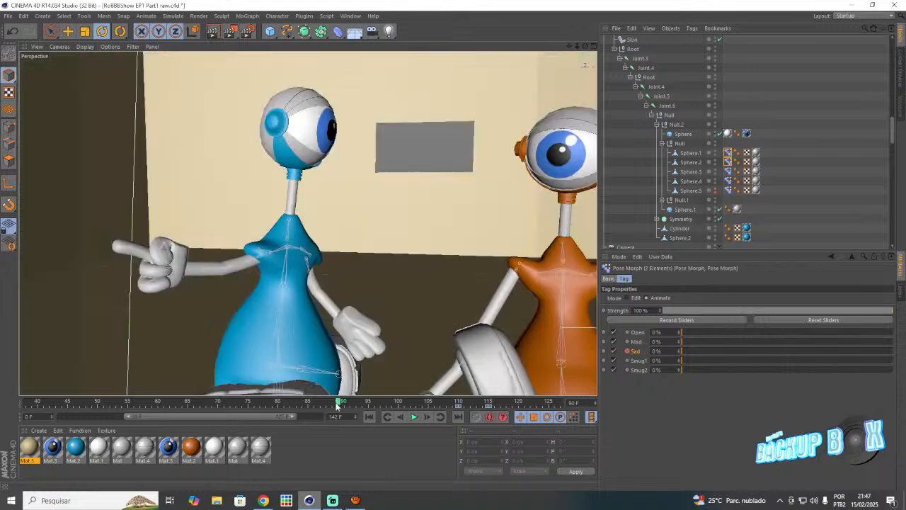
click(680, 143)
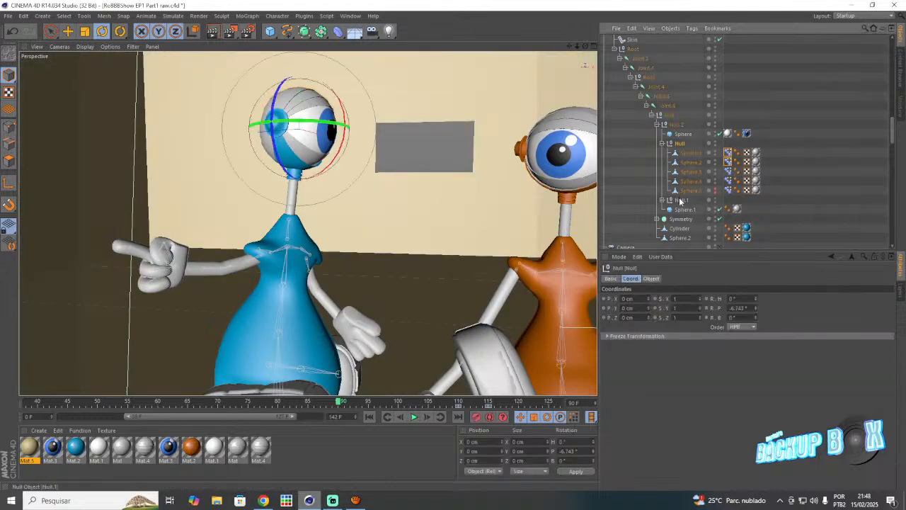
ctrl+click(679, 200)
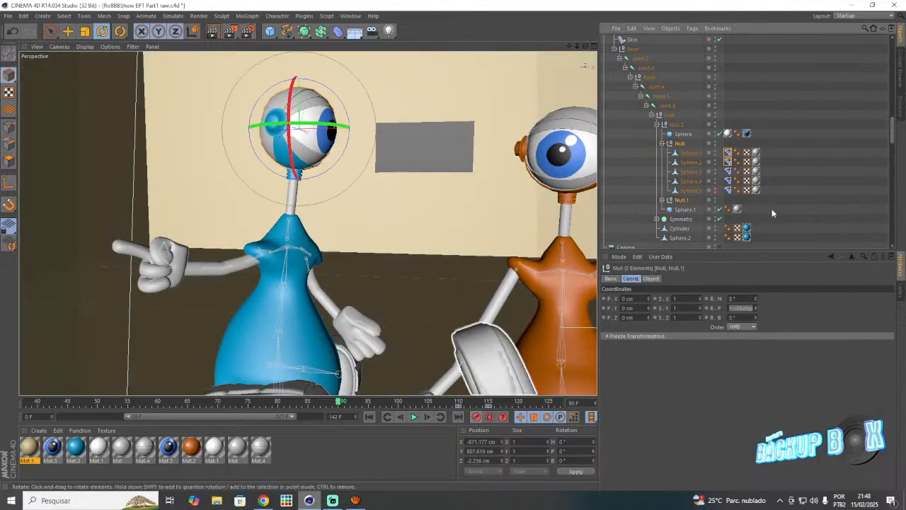
ctrl+click(678, 201)
ctrl+click(676, 201)
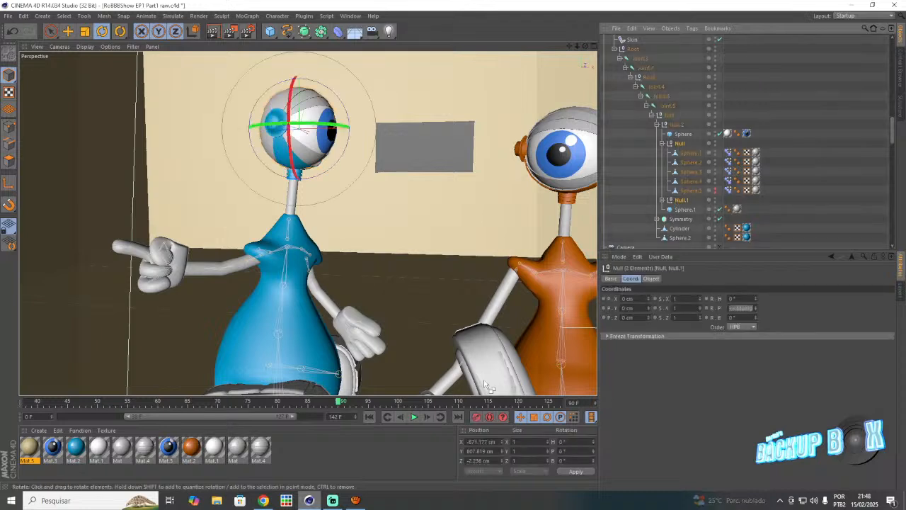
click(441, 416)
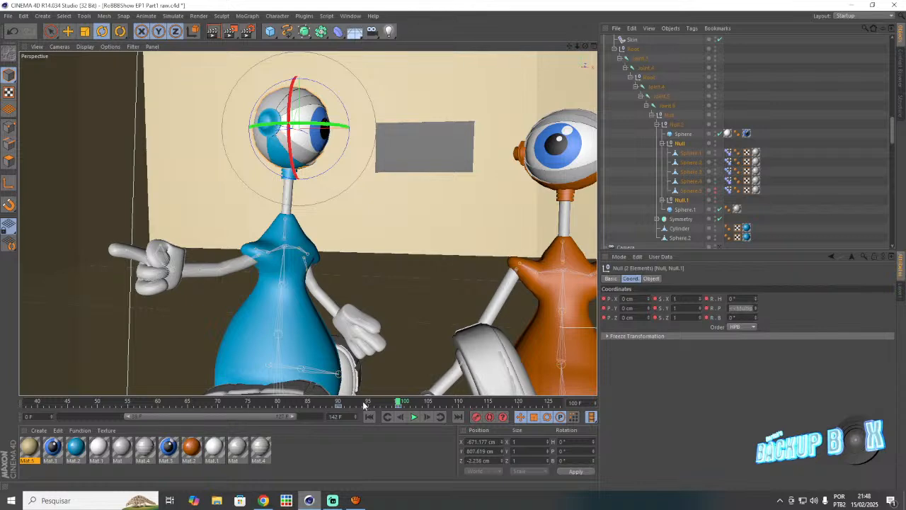
- Keyframe the same open position of both eyelid nulls at frames 30, 40, 65 and 75
drag(246, 416, 188, 415)
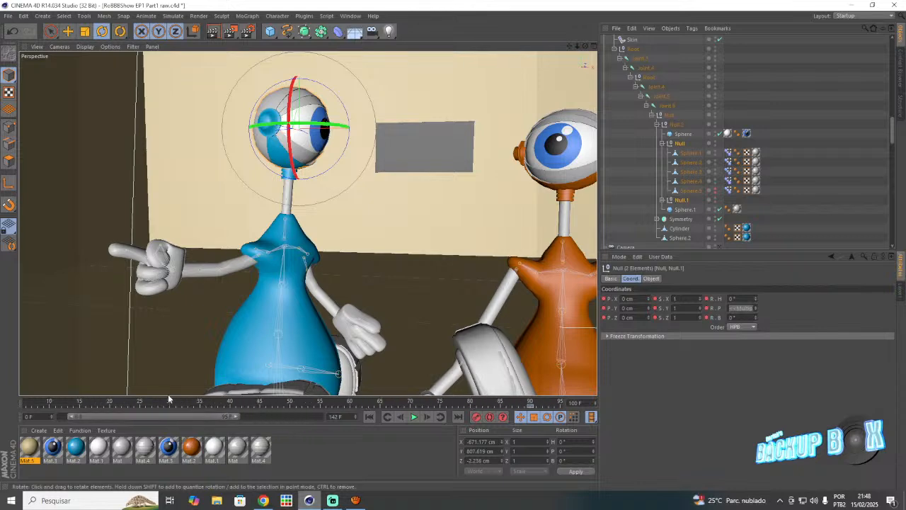
click(170, 401)
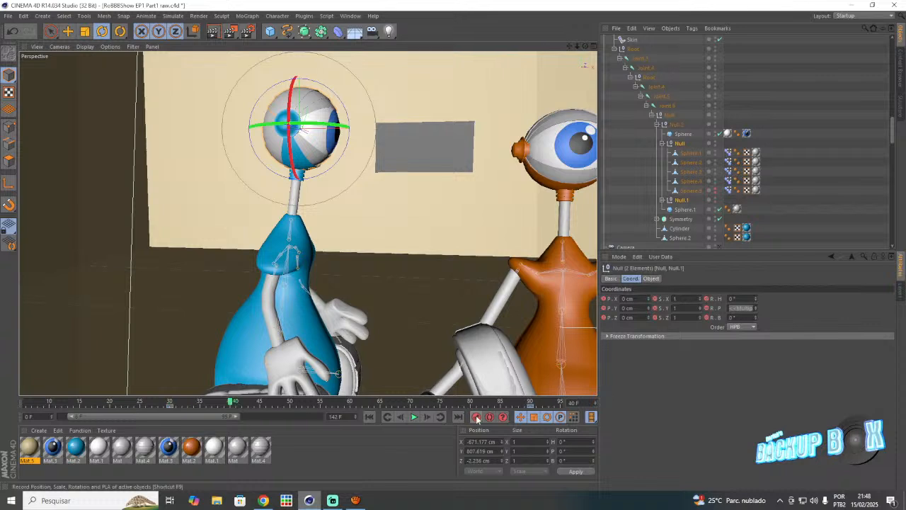
click(376, 401)
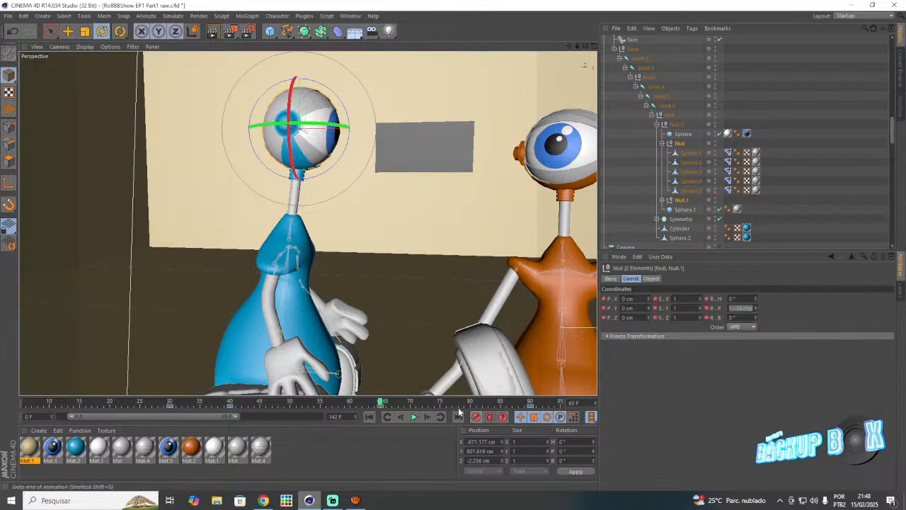
click(440, 401)
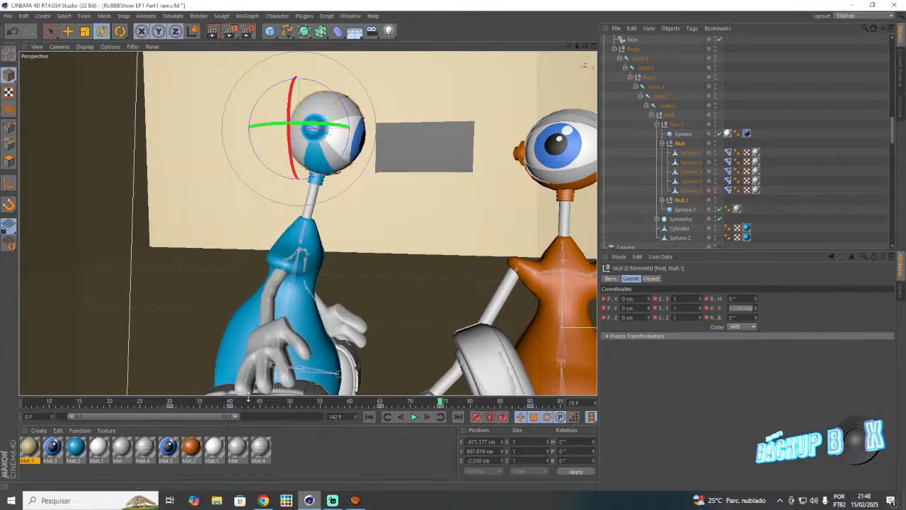
- At frame 35, close the blue character's eyelids by pitching Null to about 31.4° and Null.1 to about -25°, keyframing both
click(200, 402)
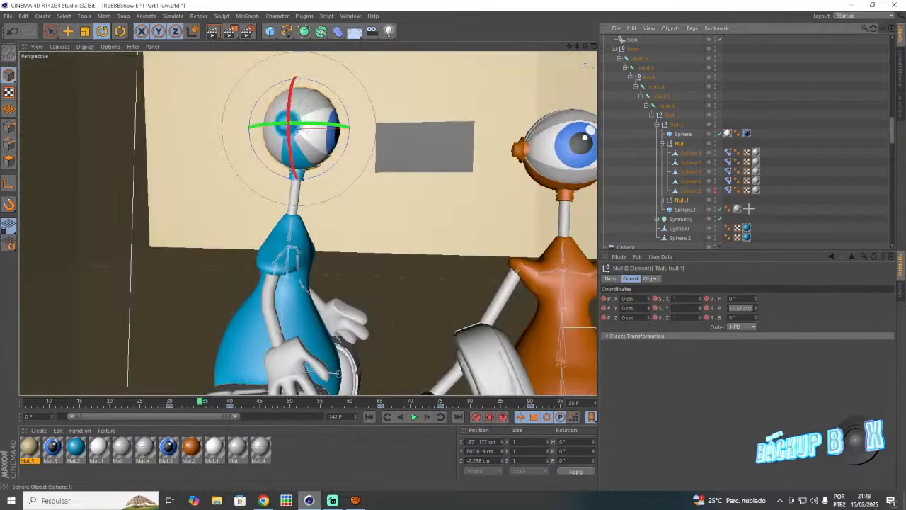
click(679, 143)
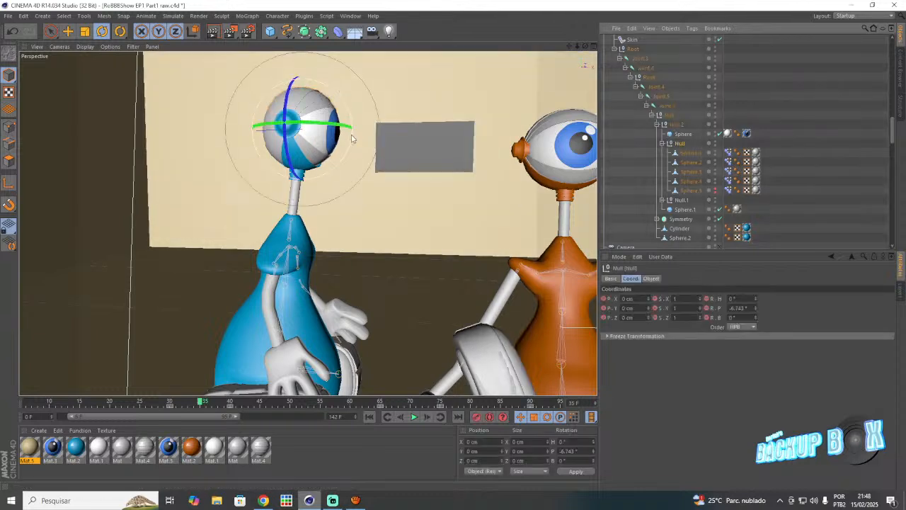
drag(354, 138, 352, 188)
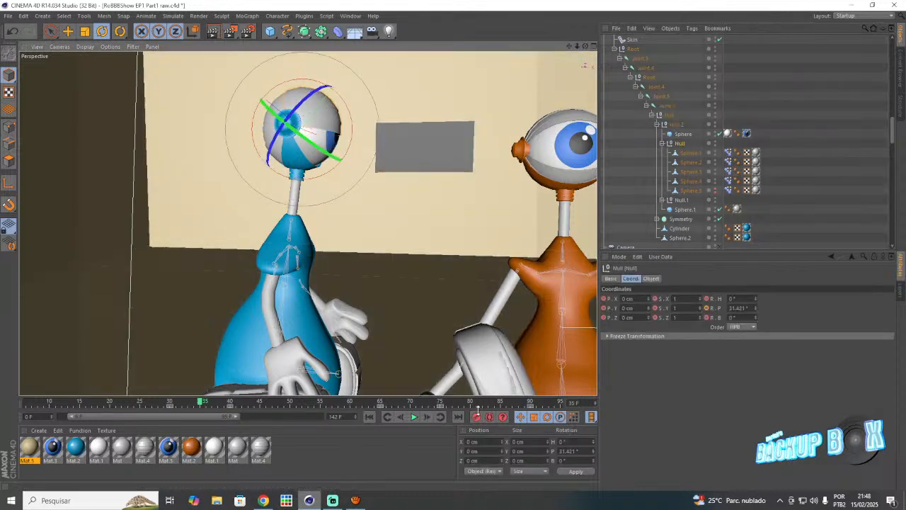
click(681, 199)
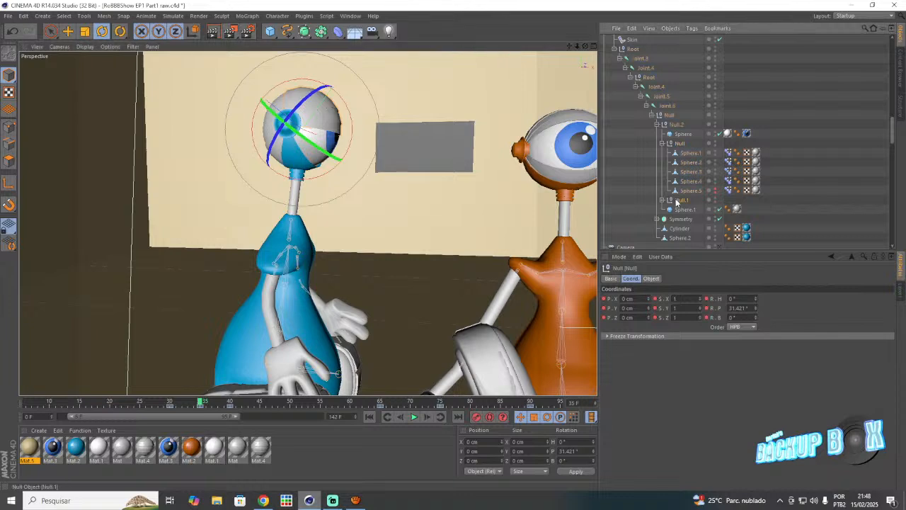
drag(352, 127, 362, 90)
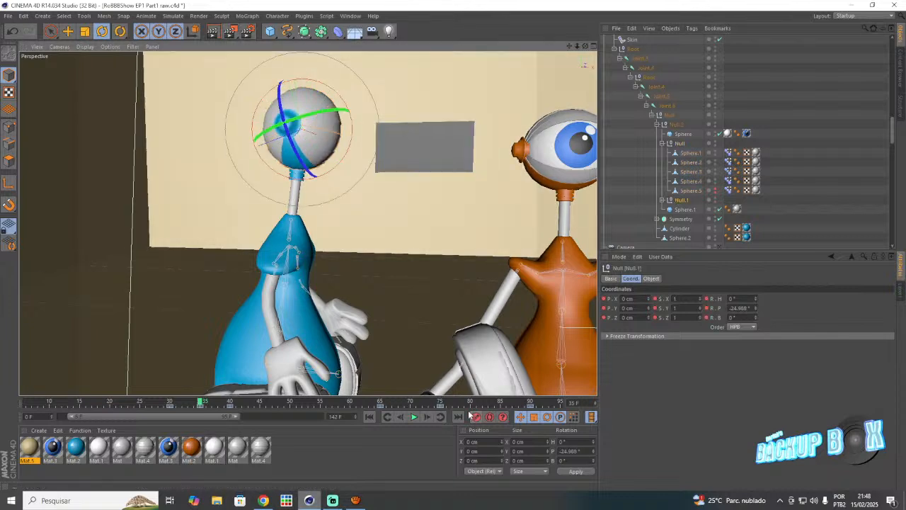
- At frame 70, close the eyelids again with Null at about 29.6° pitch and Null.1 at about -26.5°, keyframing both
click(412, 402)
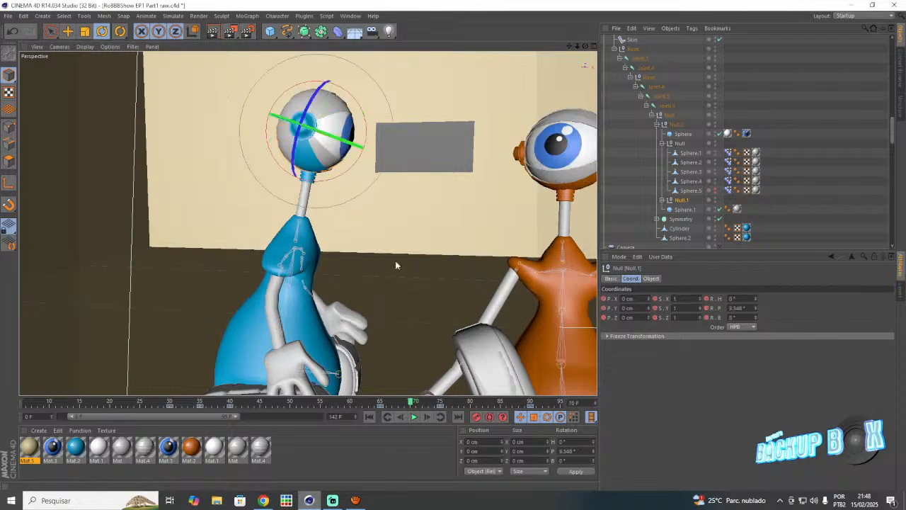
click(680, 143)
drag(364, 136, 379, 162)
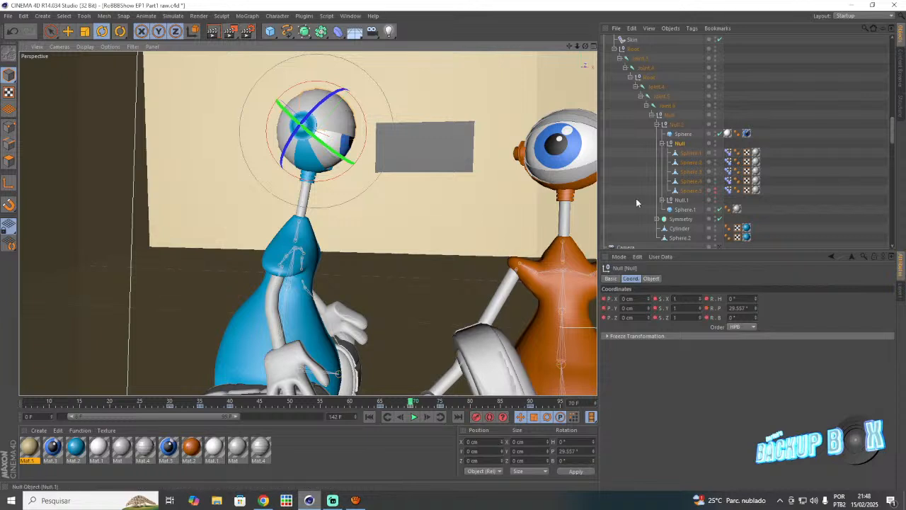
click(681, 201)
drag(365, 114, 372, 79)
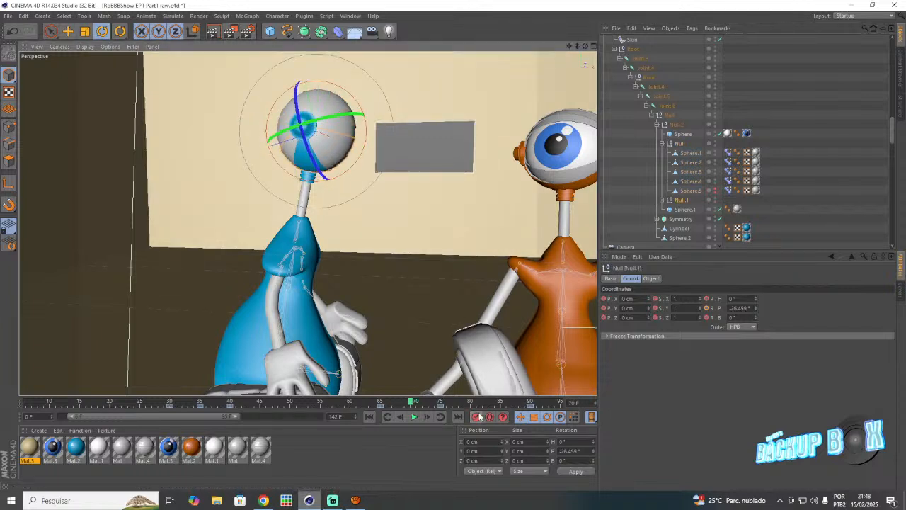
- At frame 95, rotate the lower eyelid Null.1 up and the upper eyelid Null down until the eye closes, and keyframe both
drag(207, 415, 360, 409)
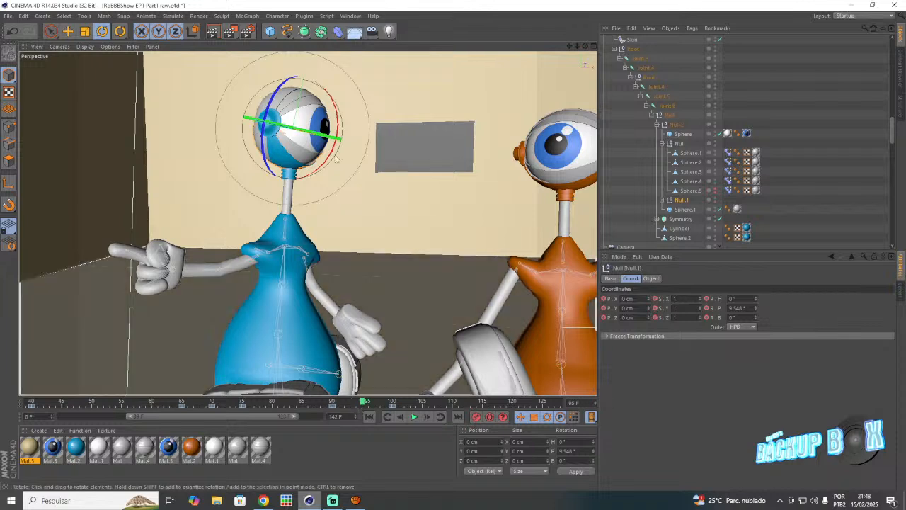
drag(337, 151, 361, 107)
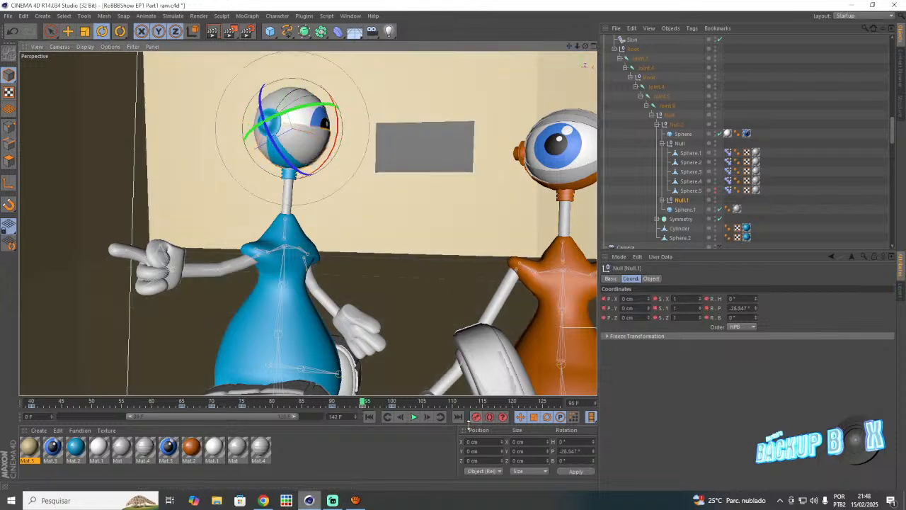
click(680, 143)
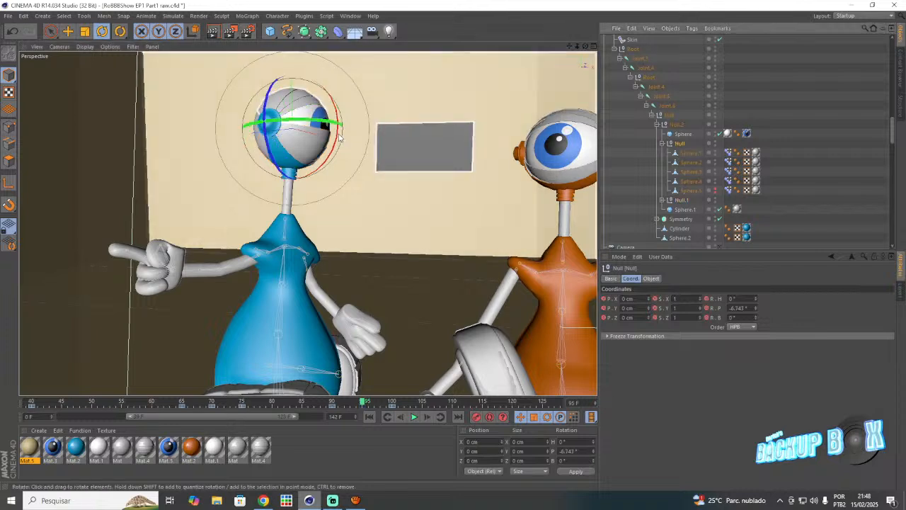
drag(339, 156, 350, 201)
click(476, 417)
- Play the animation from about frame 62 to check the blue character's blinks, and save the project file
drag(367, 402, 164, 402)
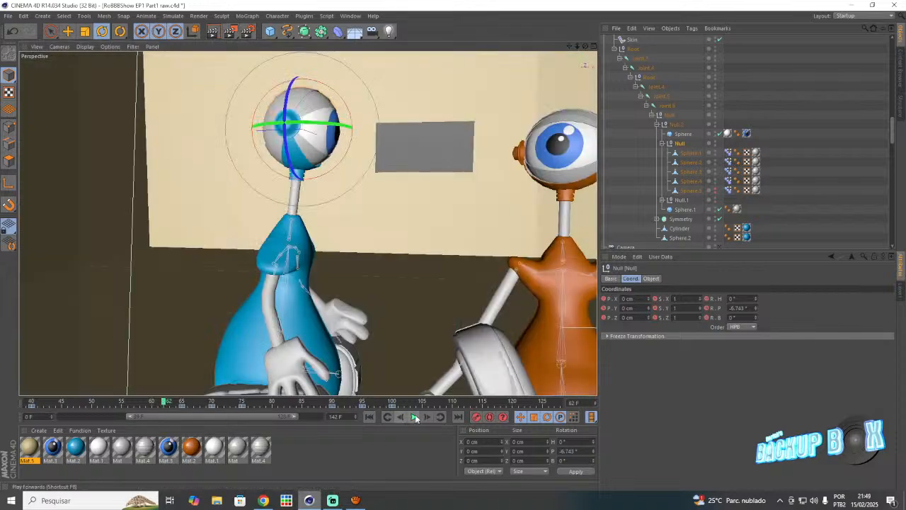
click(415, 417)
click(415, 417)
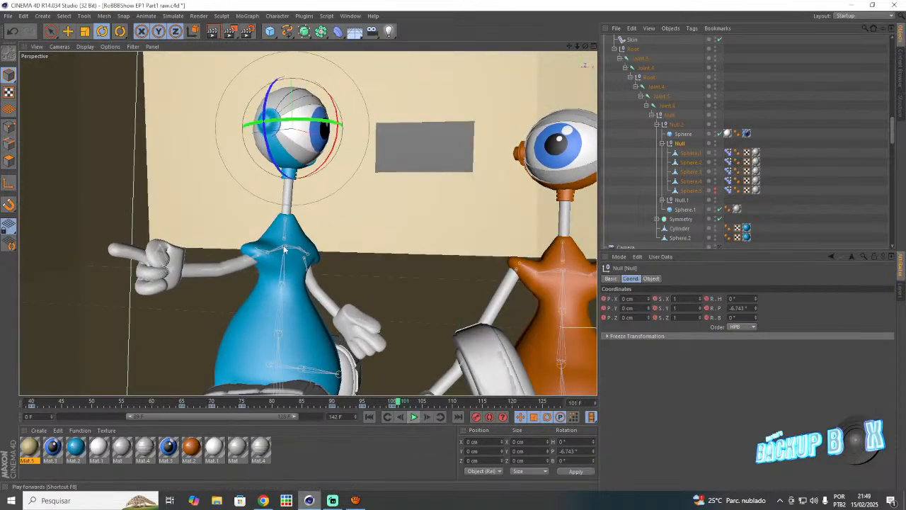
click(14, 17)
click(29, 94)
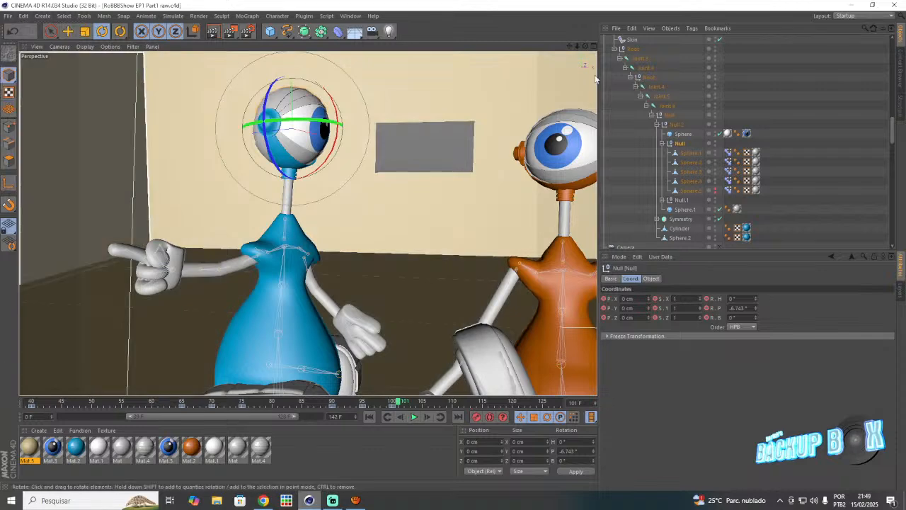
- Set the Pose Morph tags of the orange character's eyelids Sphere.1 and Sphere.2 to Animate mode with all five morphs at 0%
drag(586, 46, 579, 60)
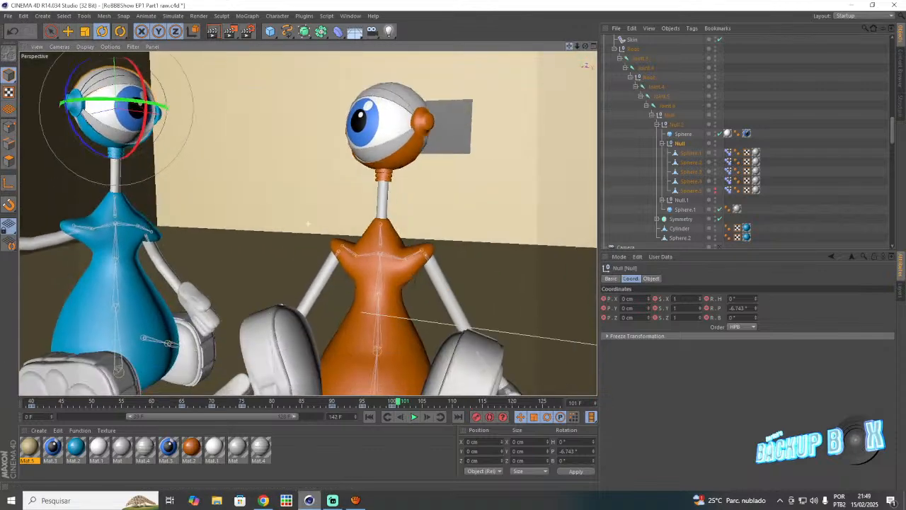
scroll(643, 130, down, 20)
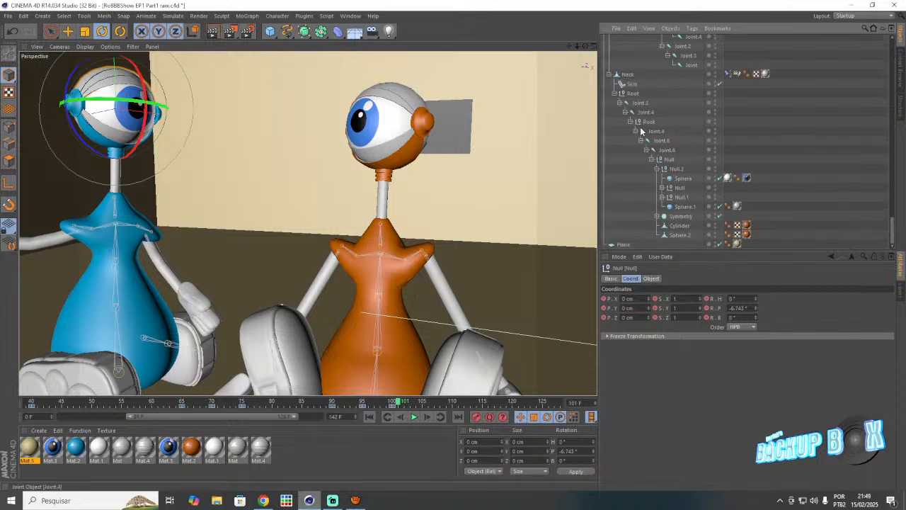
click(662, 188)
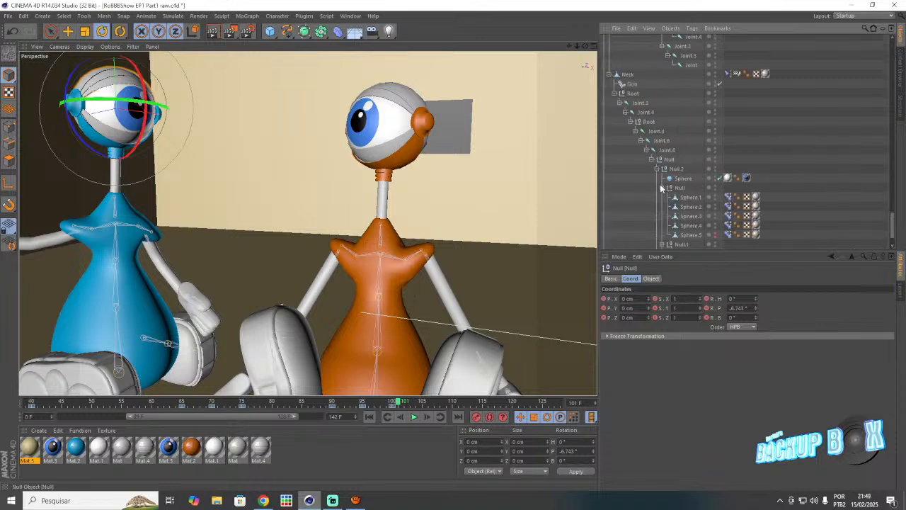
click(728, 206)
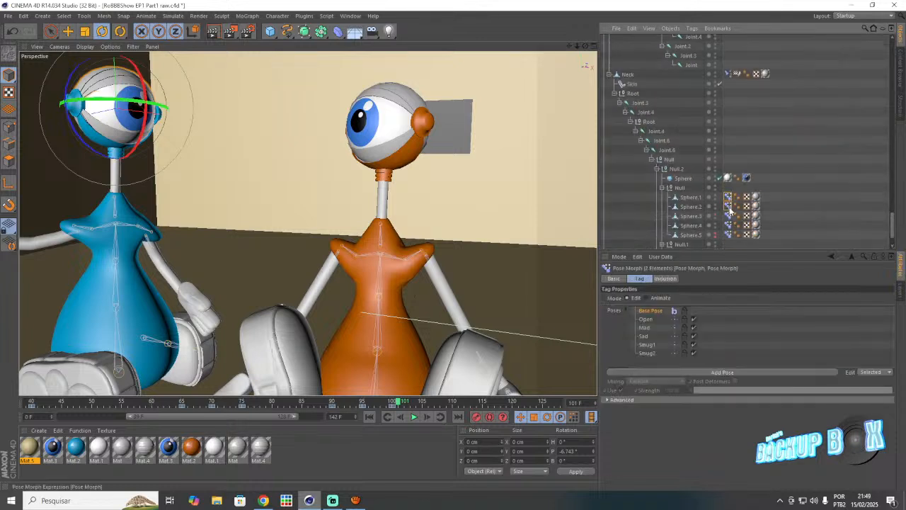
click(656, 298)
drag(690, 332, 673, 372)
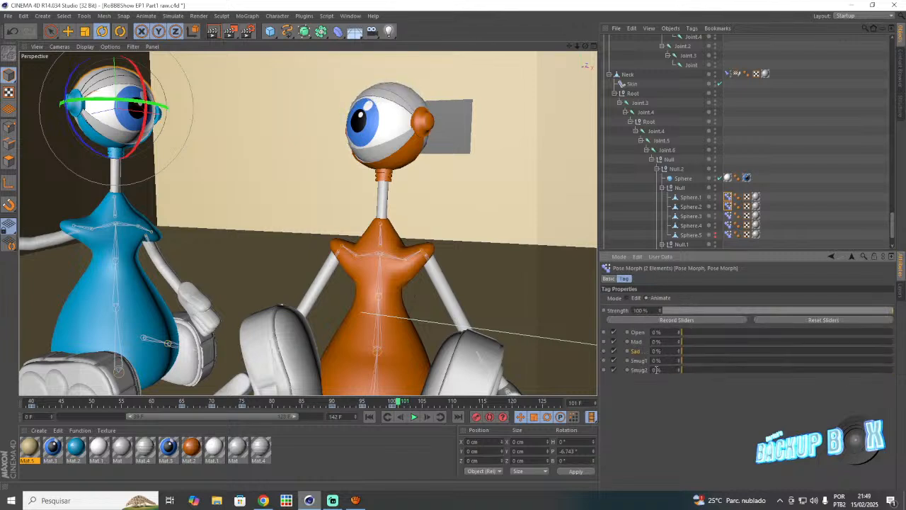
- At frame 100, keyframe the Smug2 morph at 0% on the Pose Morph tags of the orange character's Sphere.1 and Sphere.2
click(734, 193)
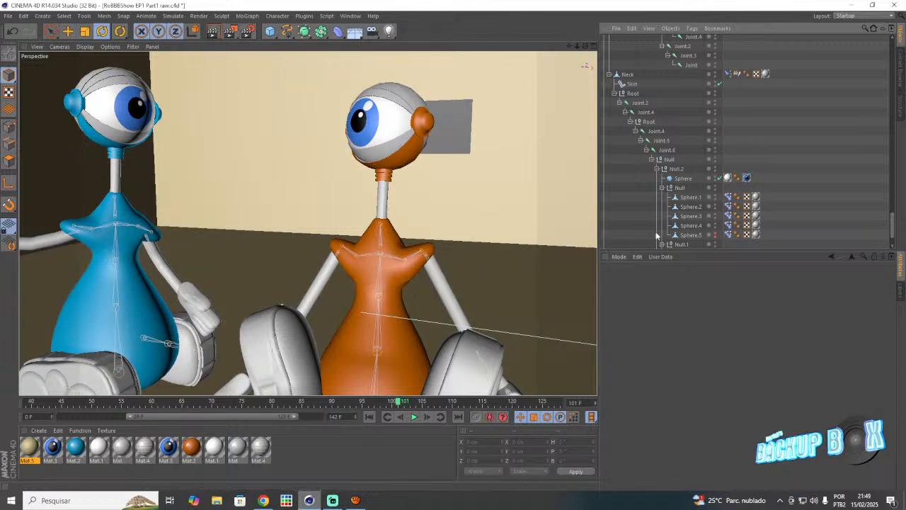
click(727, 198)
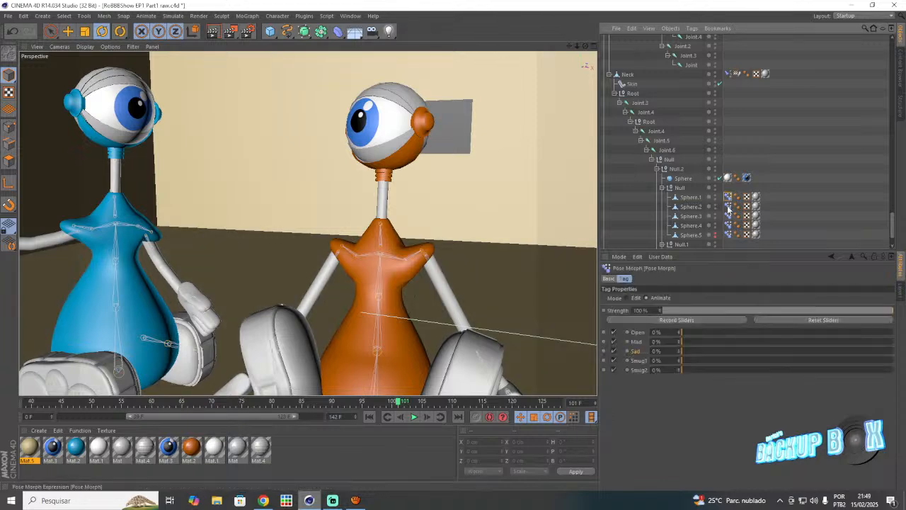
click(395, 402)
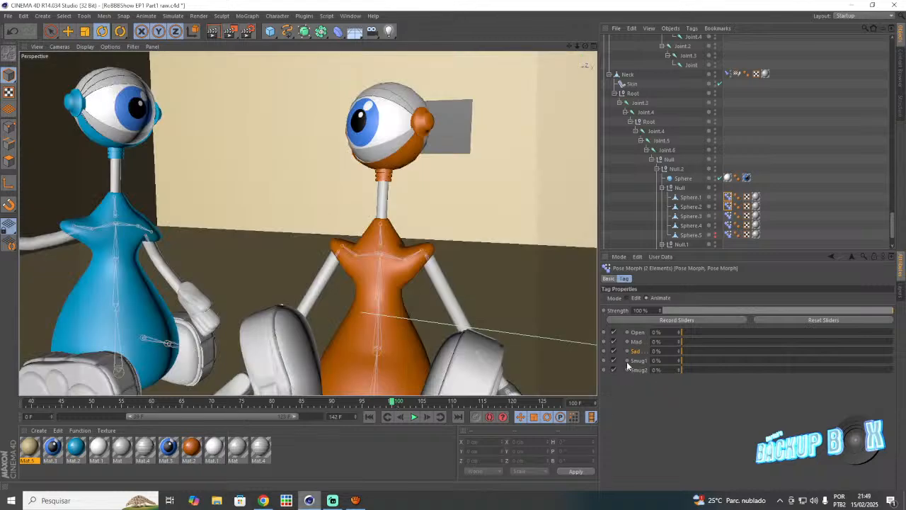
drag(698, 357, 567, 379)
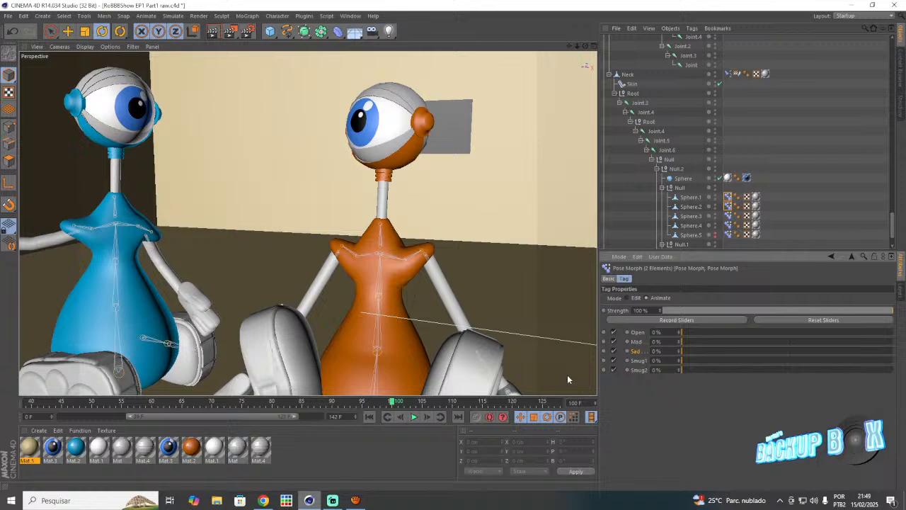
right_click(629, 369)
mouse_move(644, 345)
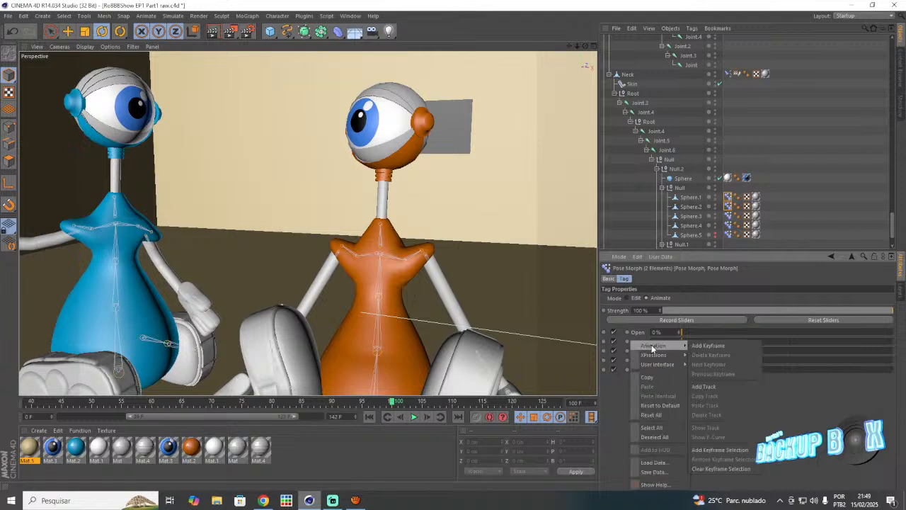
click(698, 347)
- At frame 110, set the Smug2 morph of both eyelid tags to 100% and keyframe it
click(451, 402)
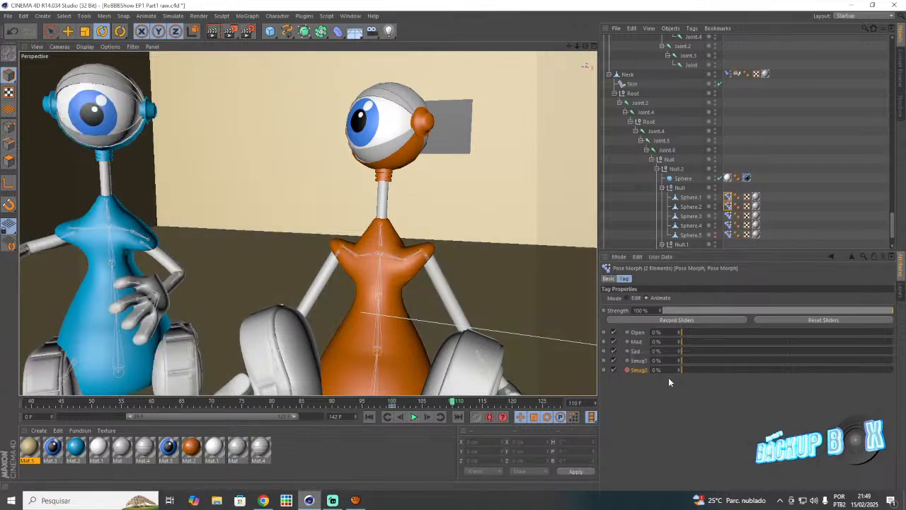
drag(686, 370, 894, 369)
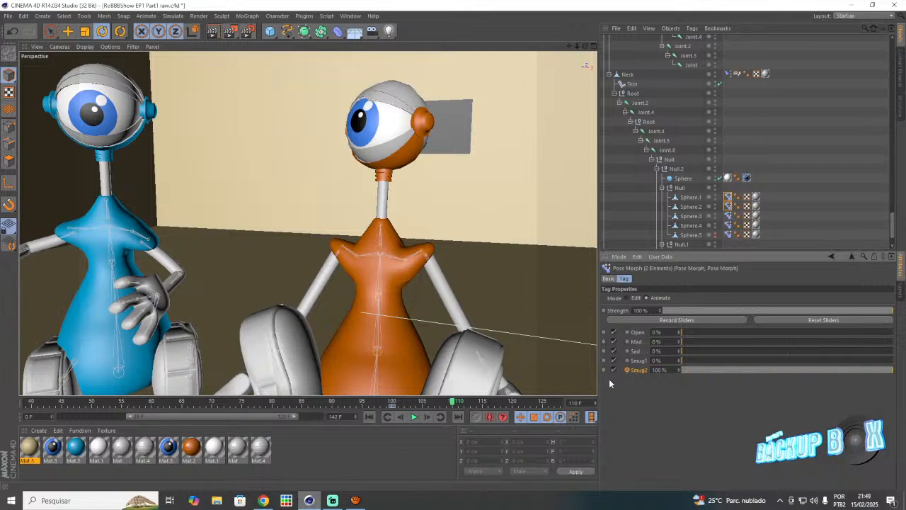
right_click(627, 369)
mouse_move(655, 346)
click(701, 343)
right_click(627, 370)
mouse_move(661, 347)
click(701, 343)
- Play the animation from about frame 97 to check the orange character's smug expression, and save the project
click(374, 402)
click(415, 417)
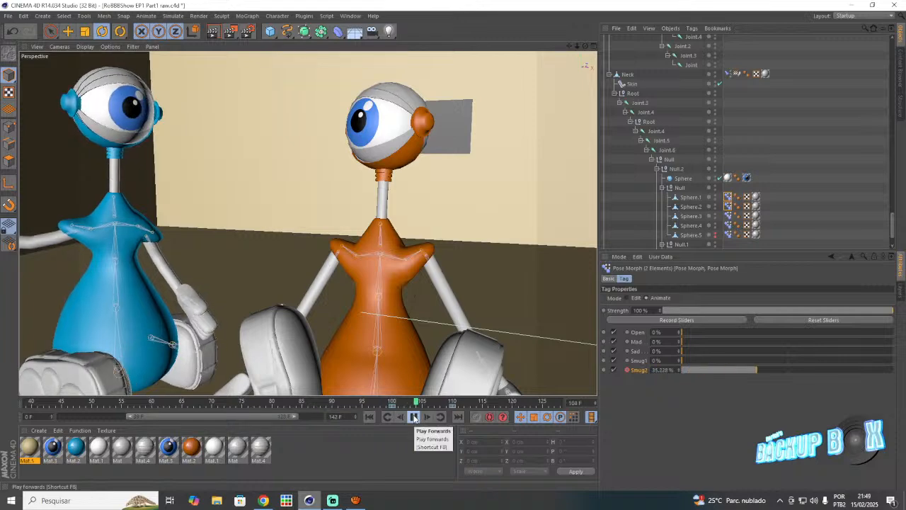
click(414, 418)
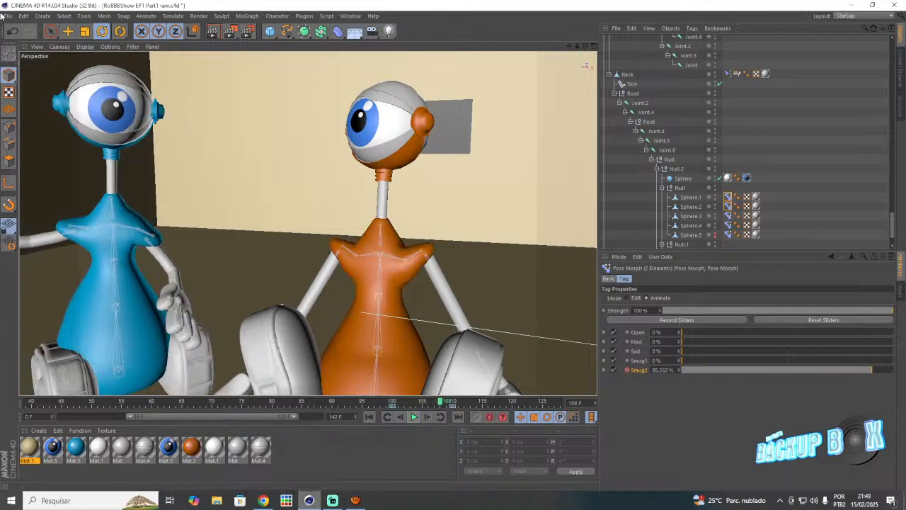
click(7, 15)
click(29, 93)
- Check the orange character's eyelid expression at frame 110 from several distances, and save the project again
drag(568, 49, 308, 224)
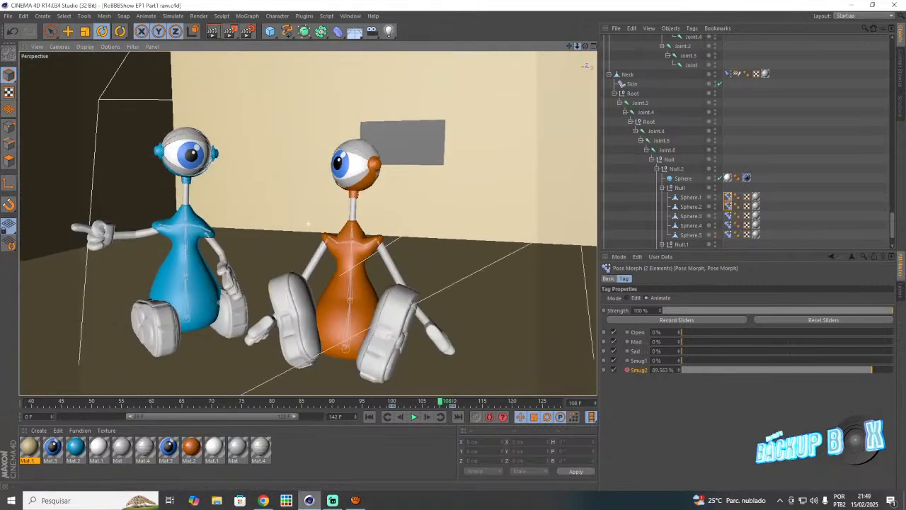
drag(571, 48, 541, 29)
scroll(337, 186, up, 4)
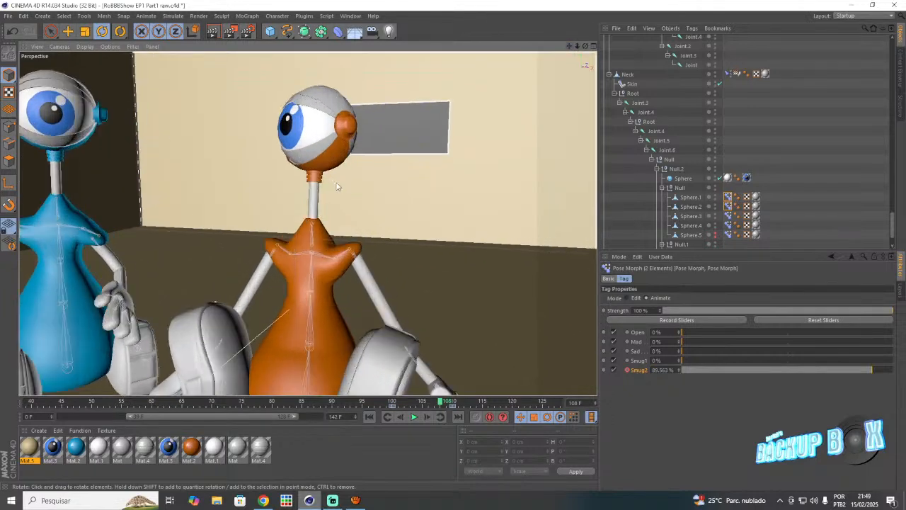
click(448, 402)
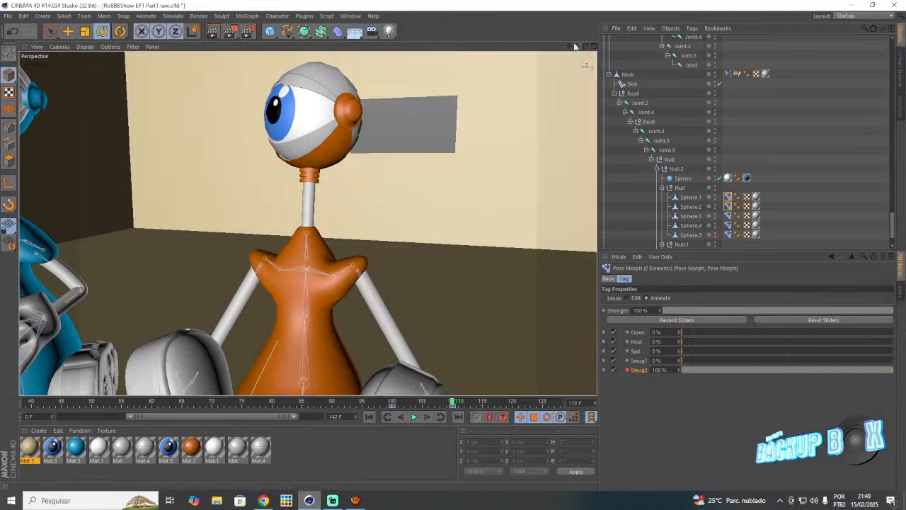
drag(570, 47, 709, 43)
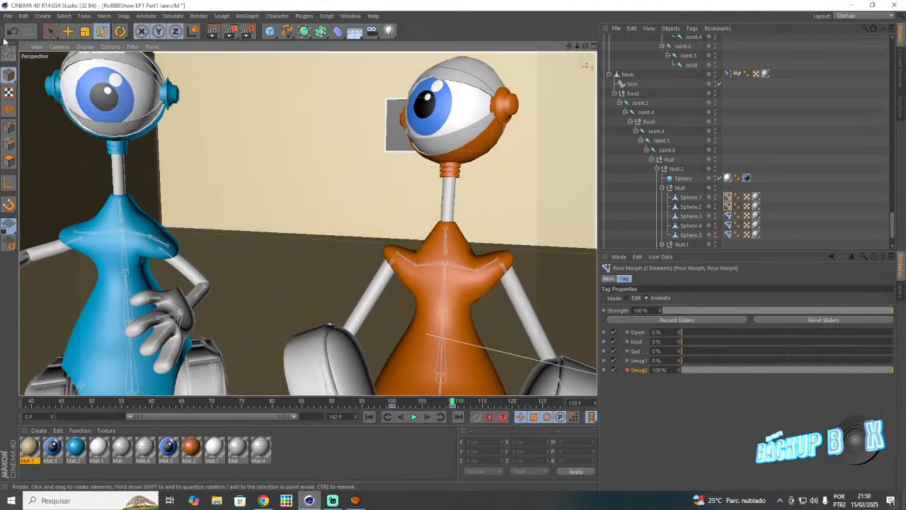
click(8, 16)
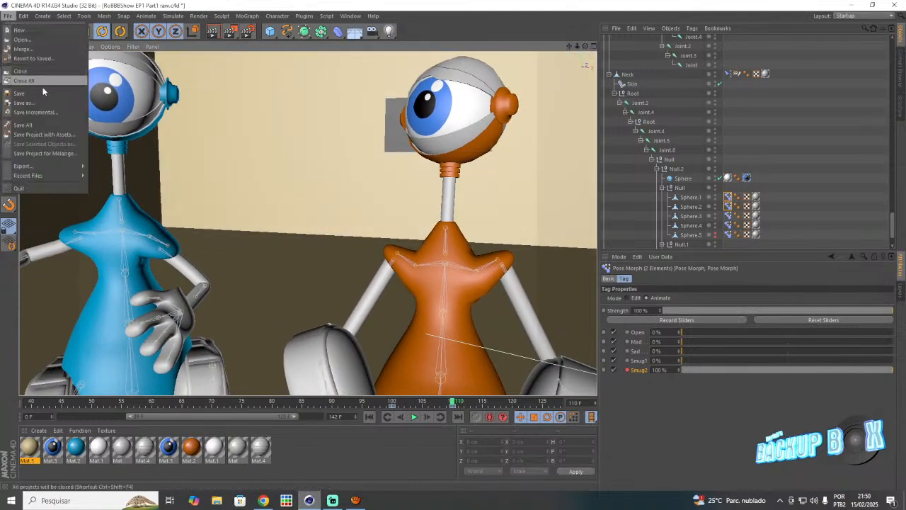
key(Escape)
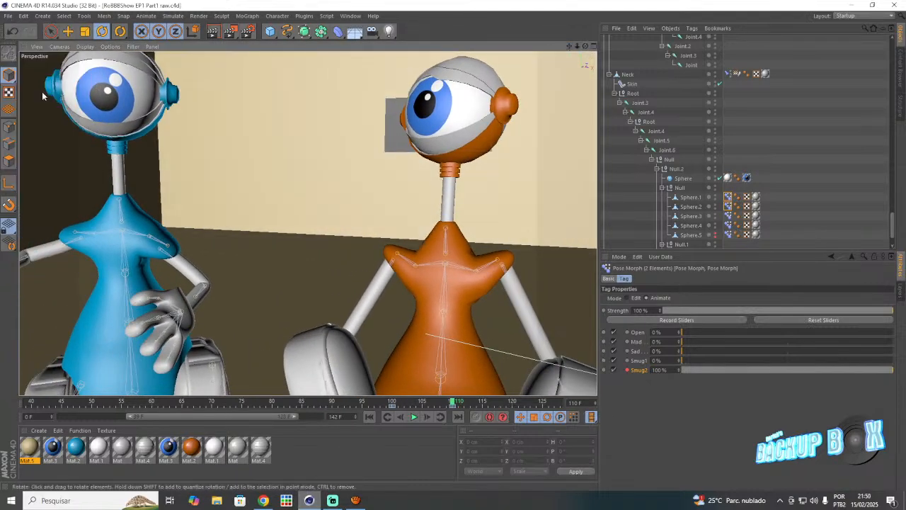
- Keyframe the orange character's eyelid nulls Null and Null.1 in their open position at frames 90 and 100
click(677, 169)
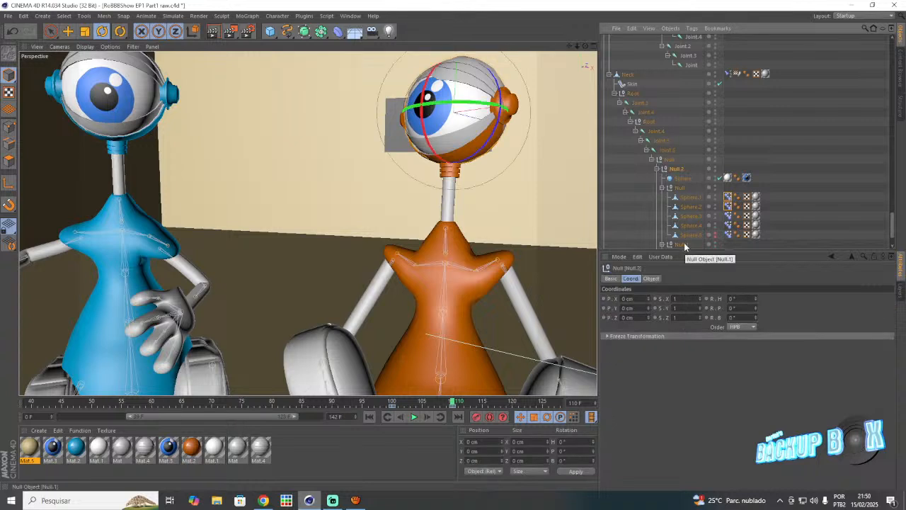
click(679, 188)
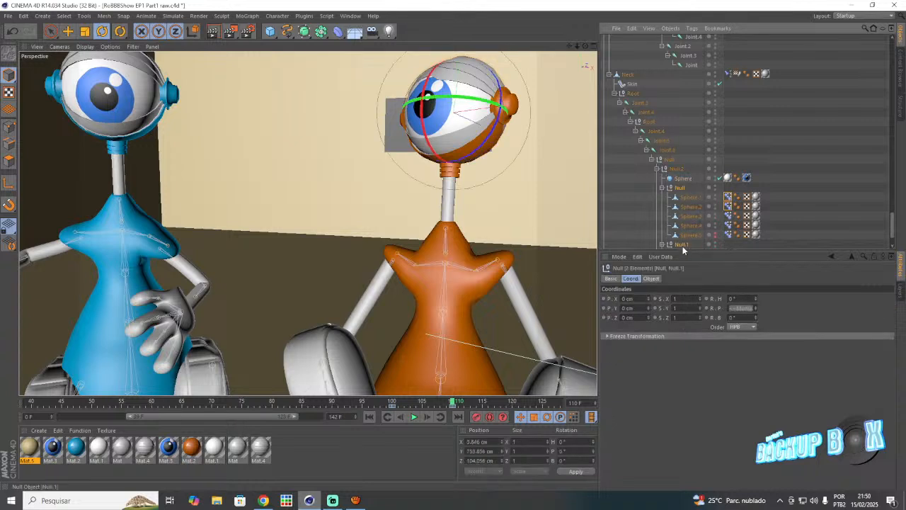
ctrl+click(682, 244)
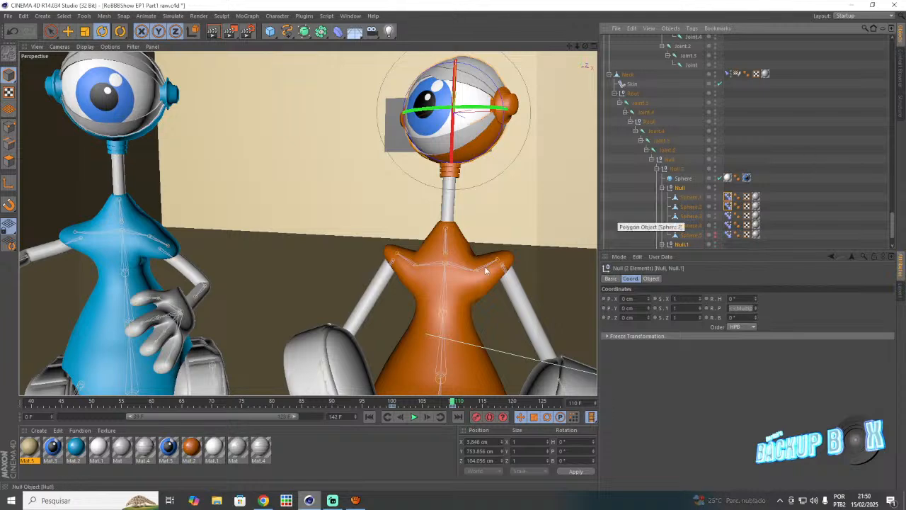
click(333, 404)
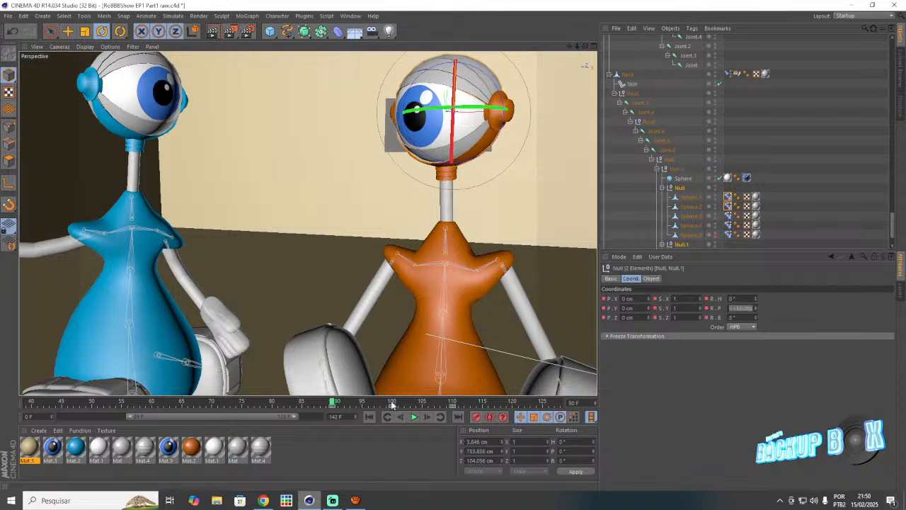
click(391, 402)
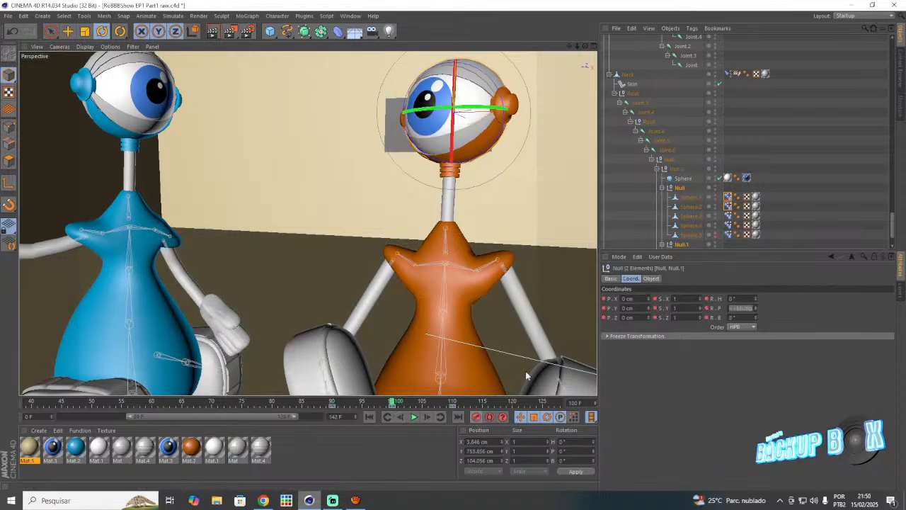
- At frame 95, close the orange character's eyelids with Null at about 29.2° pitch and Null.1 at about -27.2°, keyframing both
click(679, 187)
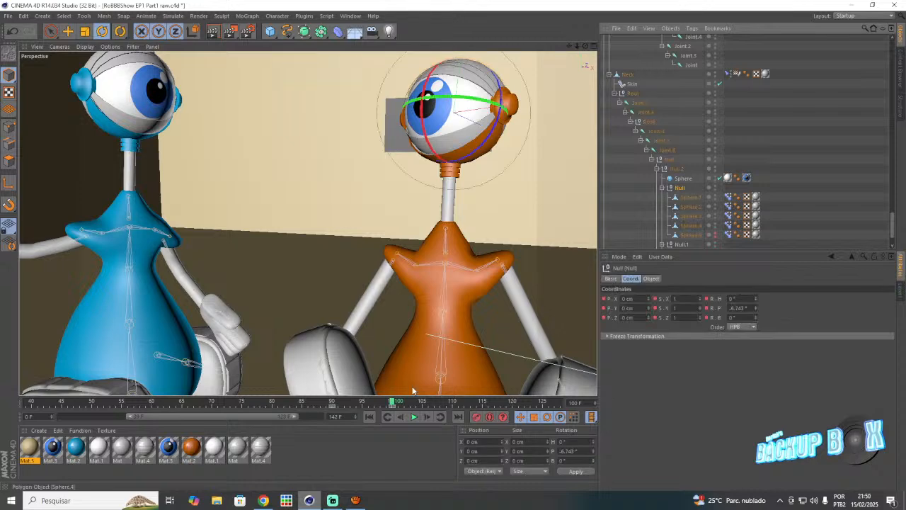
click(363, 402)
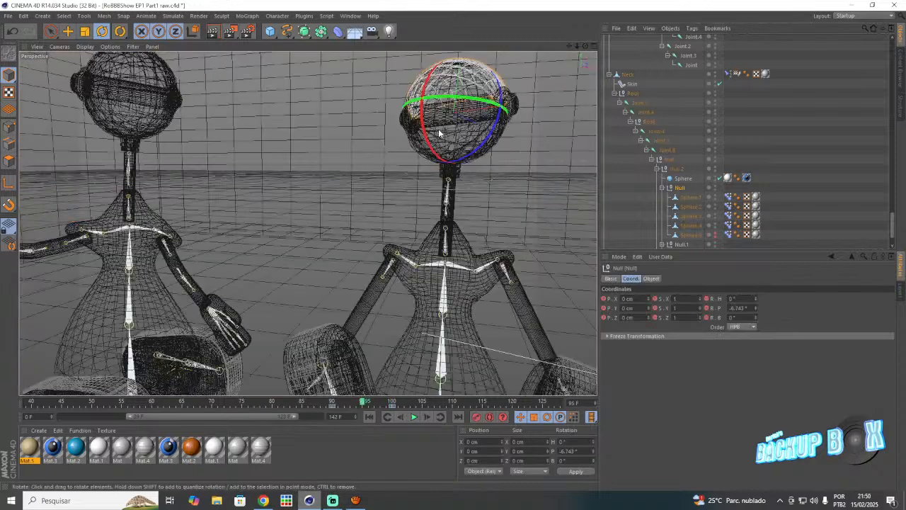
drag(426, 136, 435, 169)
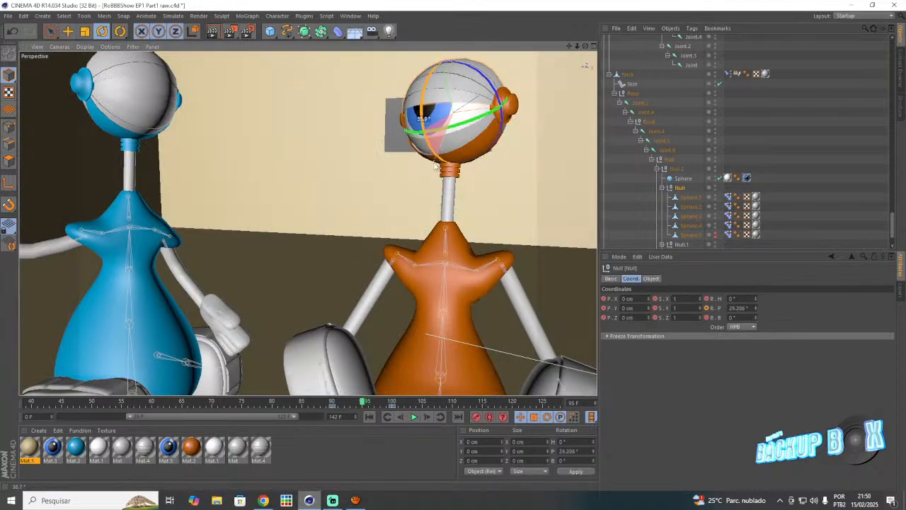
click(476, 417)
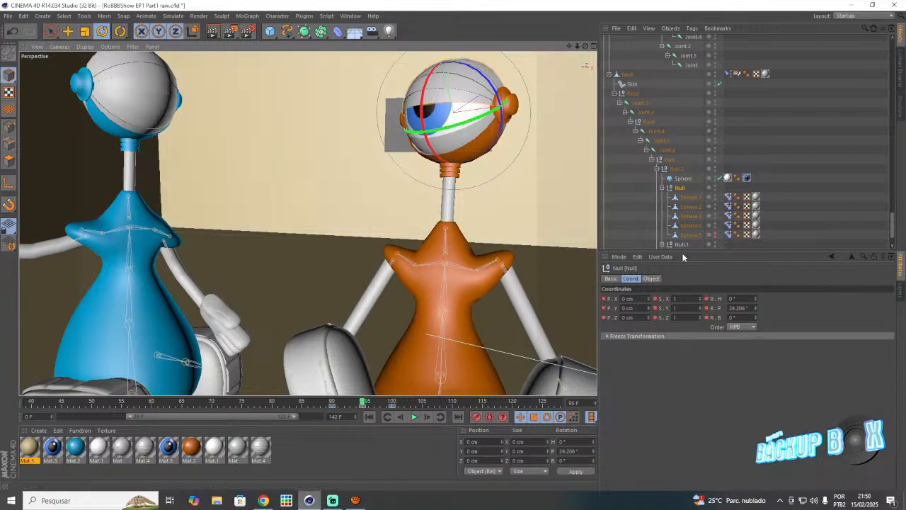
click(681, 244)
drag(425, 138, 437, 220)
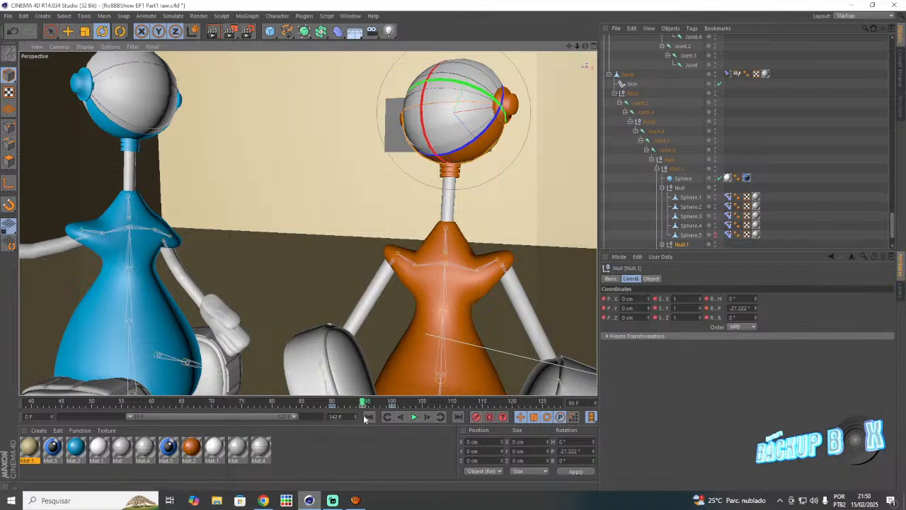
- Scrub from frame 95 to frame 115 to check the orange character's blink, and save the project
drag(364, 402, 483, 403)
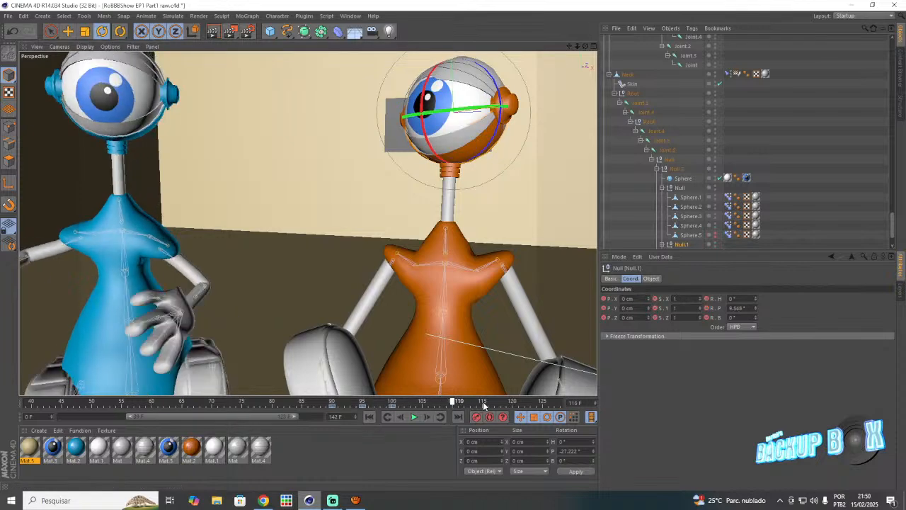
click(7, 16)
click(42, 94)
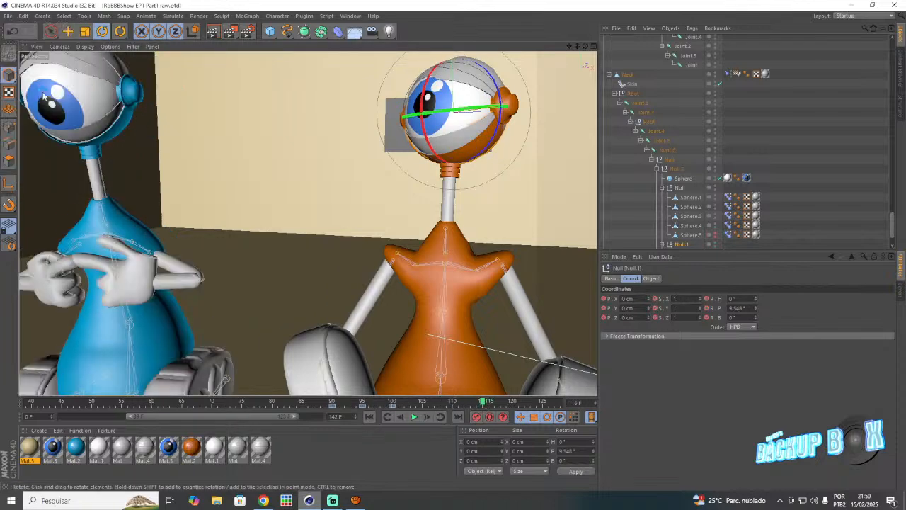
drag(577, 46, 567, 46)
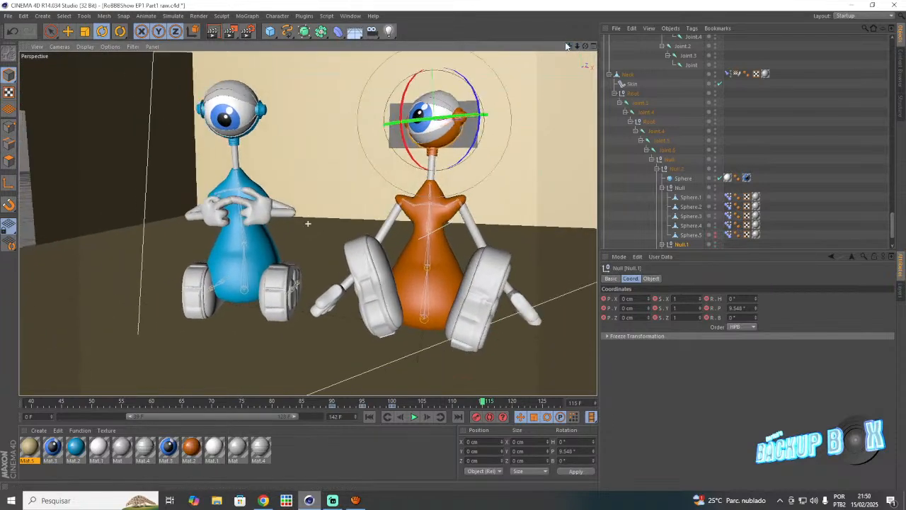
click(332, 500)
click(332, 500)
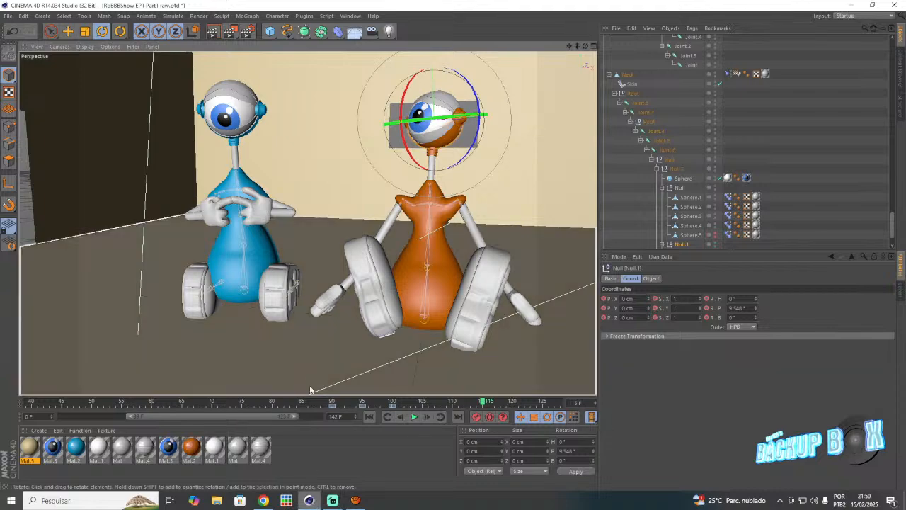
click(436, 404)
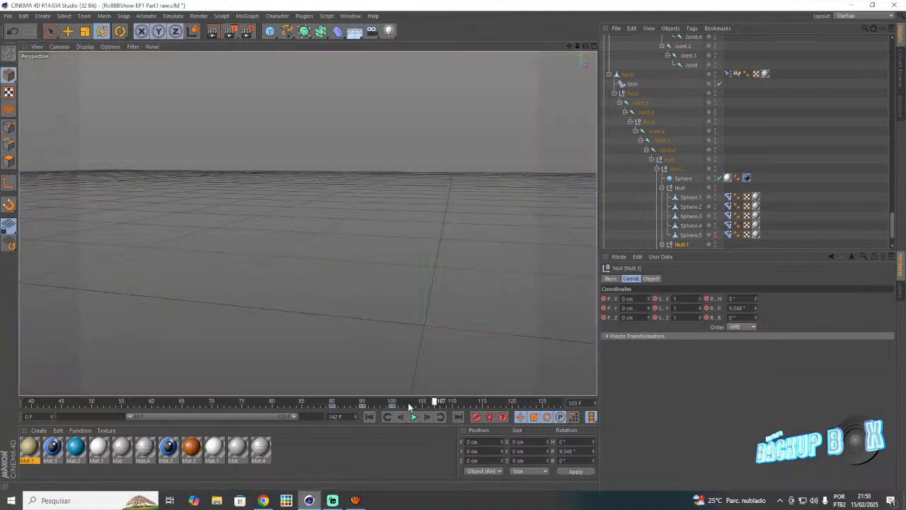
click(471, 403)
- Keyframe the orange character's neck joint Joint.3 in its current position at frame 100
drag(251, 419, 276, 418)
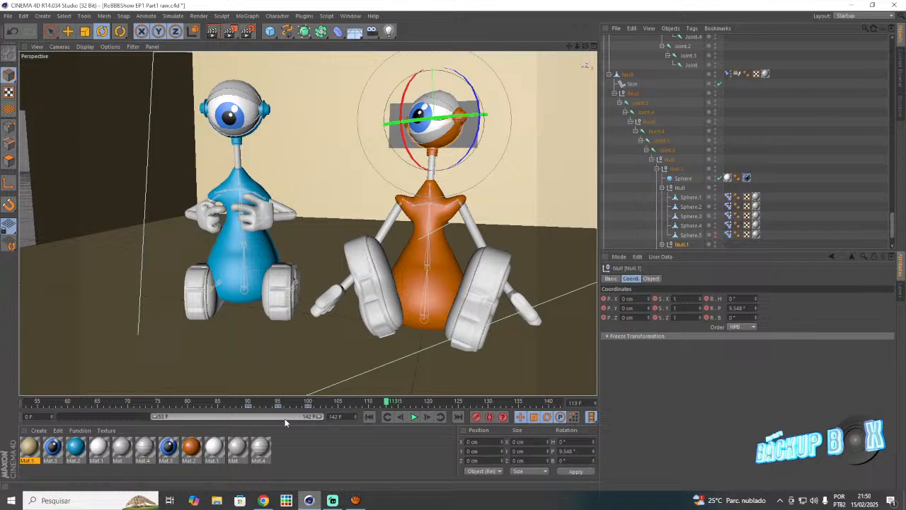
click(405, 404)
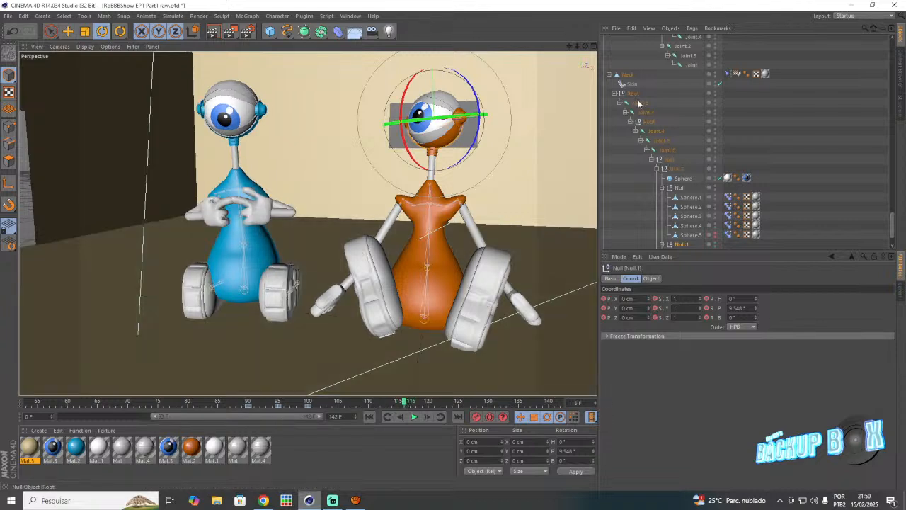
click(638, 104)
click(310, 402)
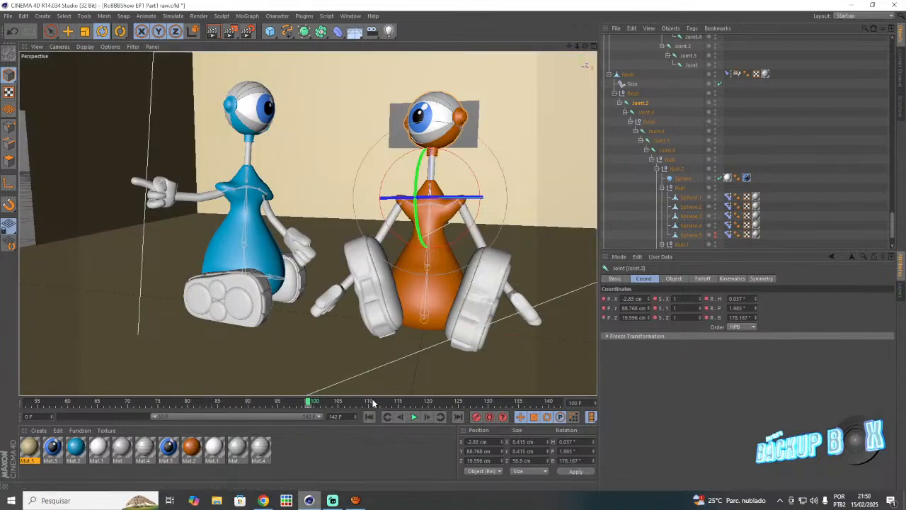
- At frame 110, move the orange character's Joint.3 to about Y 87.2 cm and Z -25.9 cm, keyframe it, and save the project
click(373, 400)
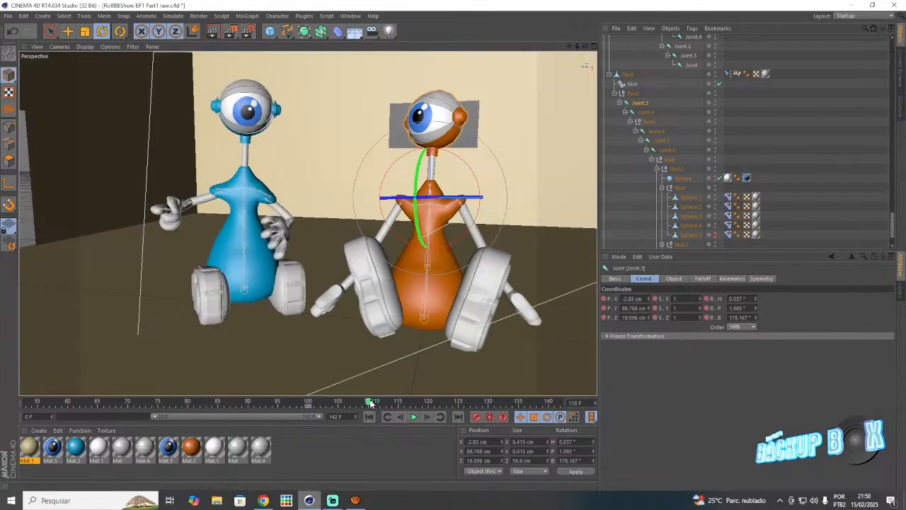
click(68, 31)
drag(460, 196, 434, 157)
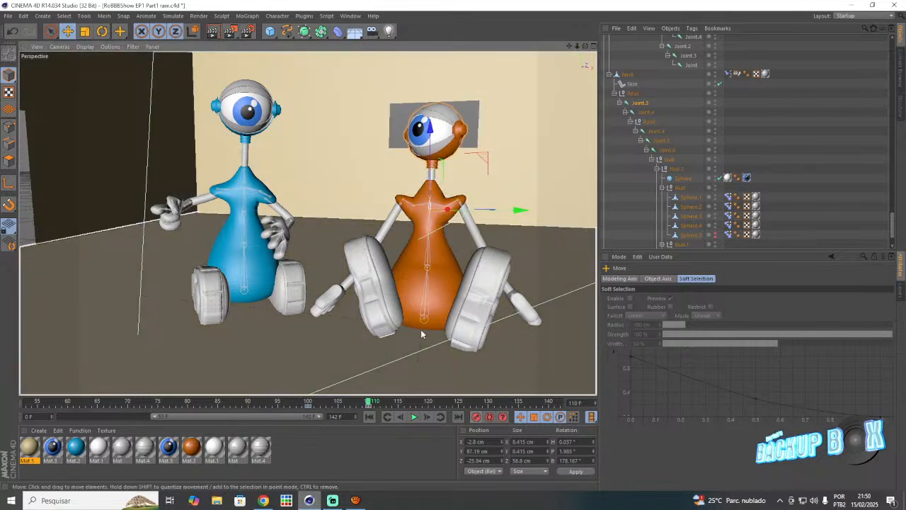
click(7, 16)
click(36, 94)
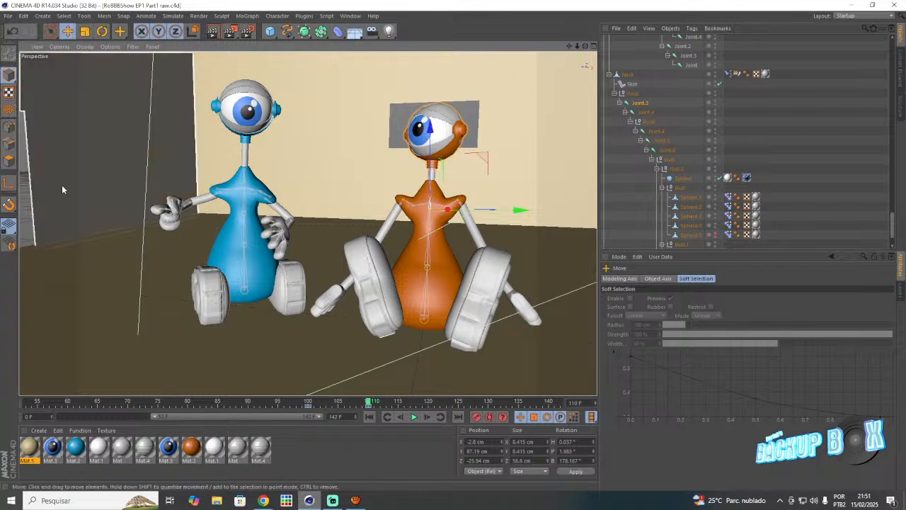
- Scrub to frame 122, frame the blue character's head and folded hands closely, and save the project
drag(375, 396, 401, 403)
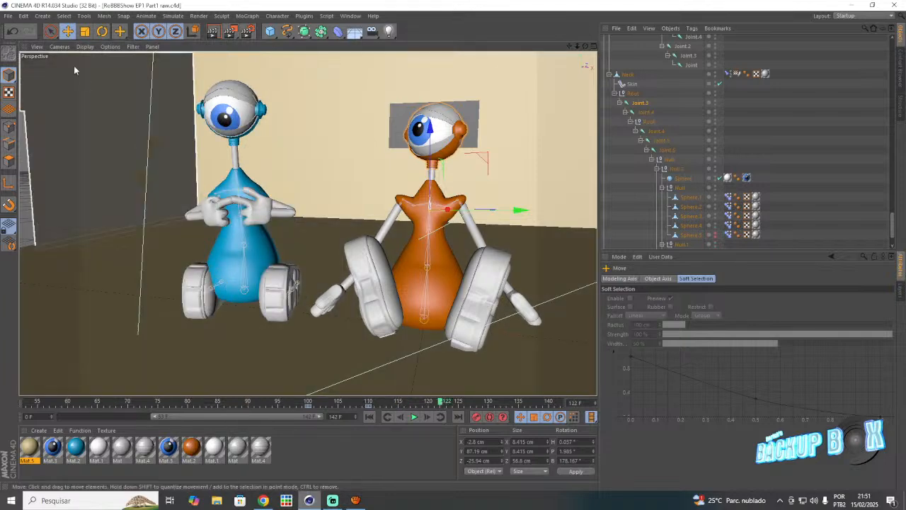
scroll(212, 152, up, 6)
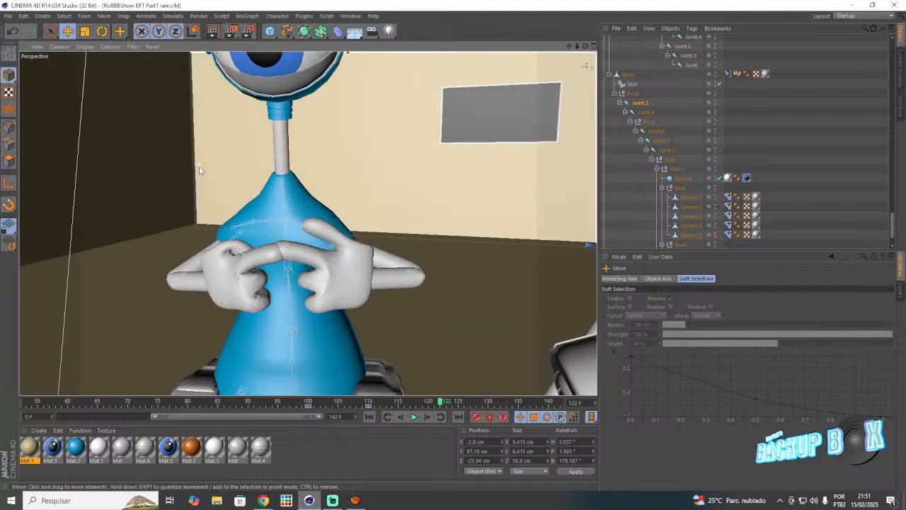
drag(569, 51, 572, 46)
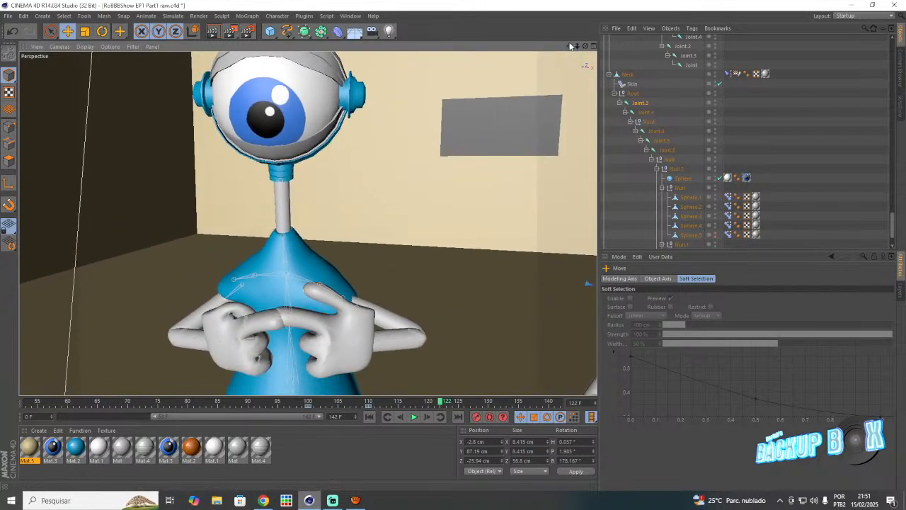
click(8, 16)
click(33, 112)
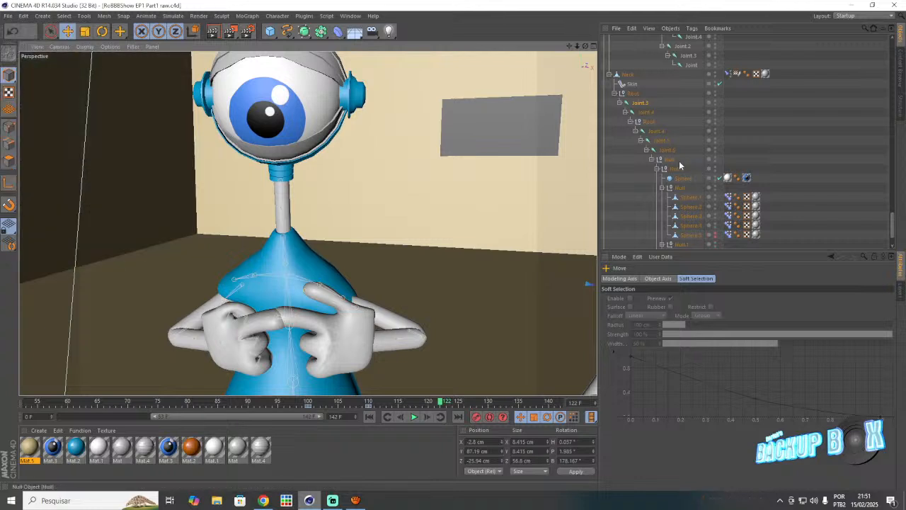
- Keyframe the innermost Root nulls of the blue character's LeftHand and RightHand at frame 115
scroll(669, 152, up, 5)
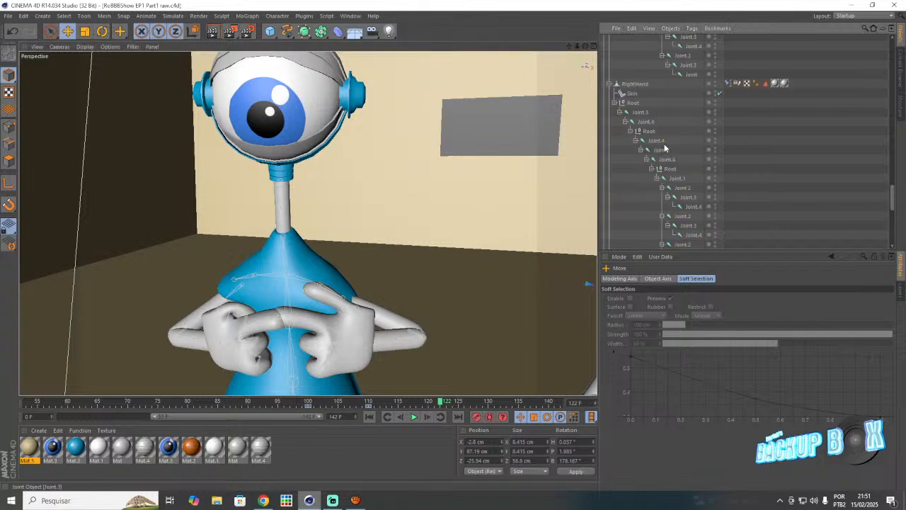
scroll(664, 144, up, 5)
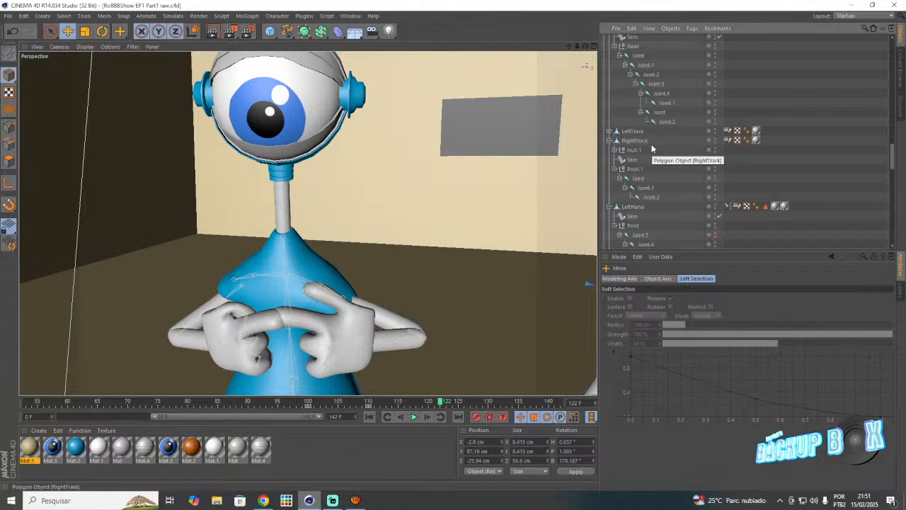
scroll(650, 149, up, 15)
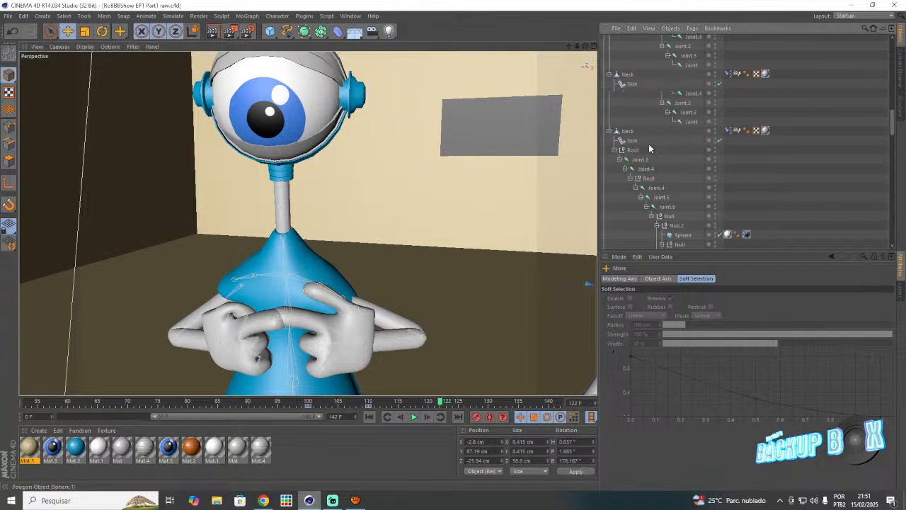
scroll(649, 148, down, 3)
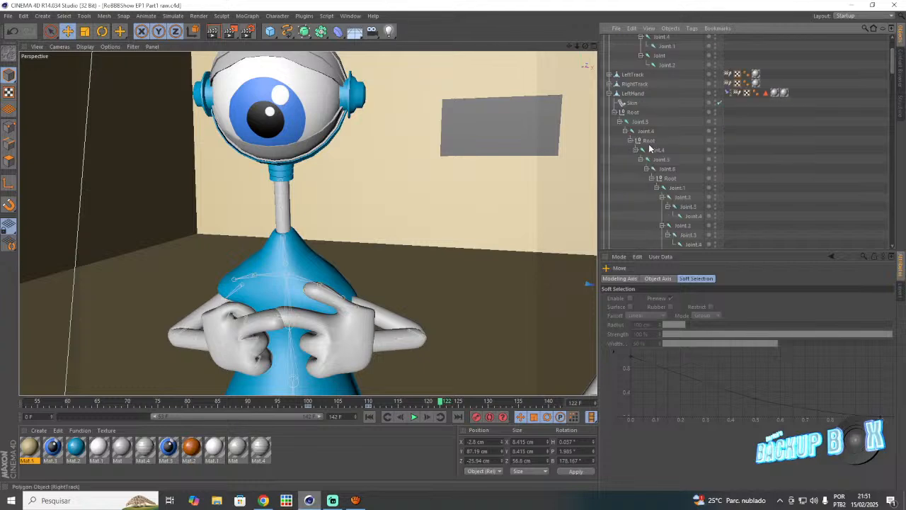
click(669, 178)
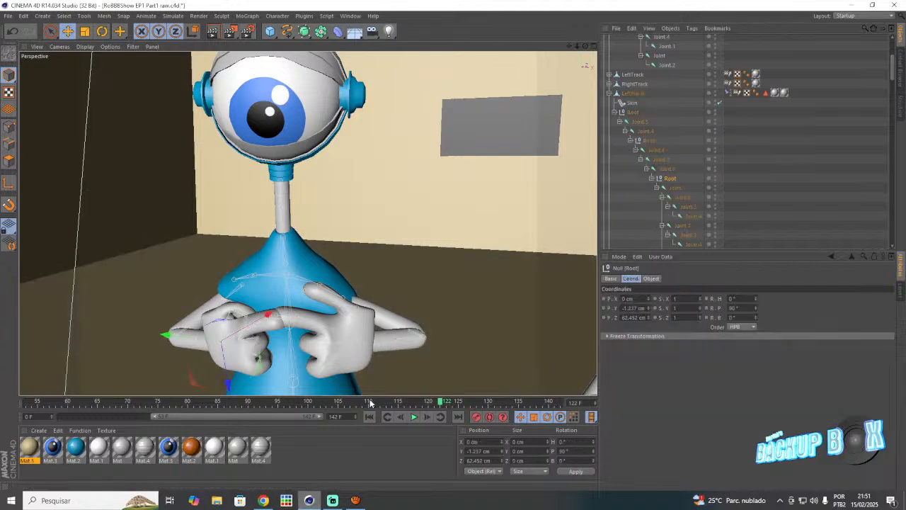
click(368, 402)
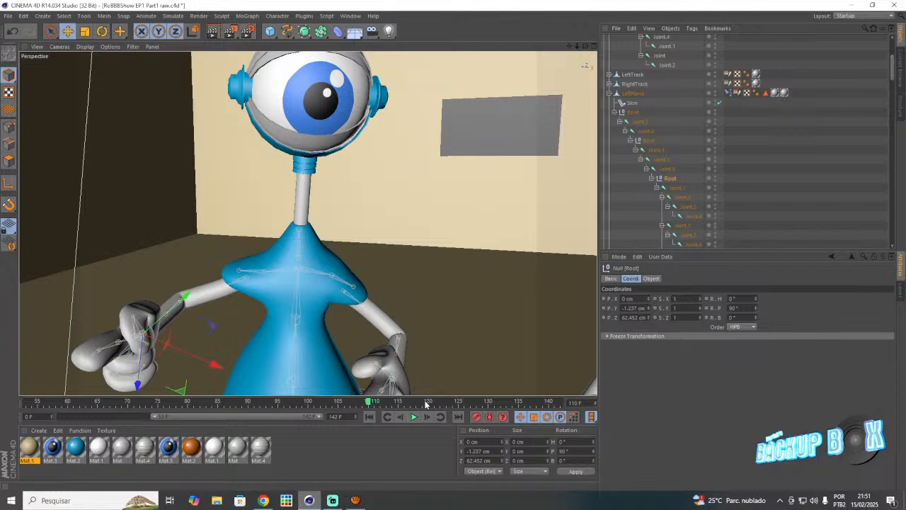
click(427, 402)
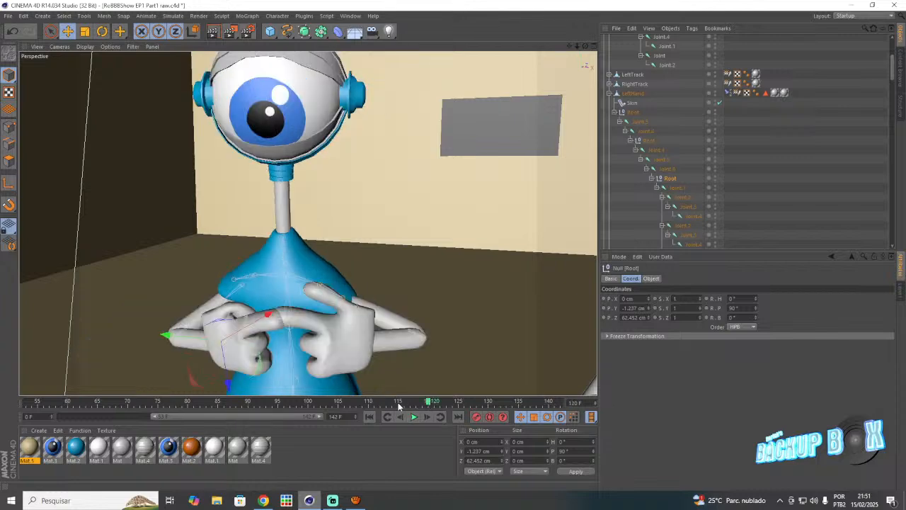
click(399, 403)
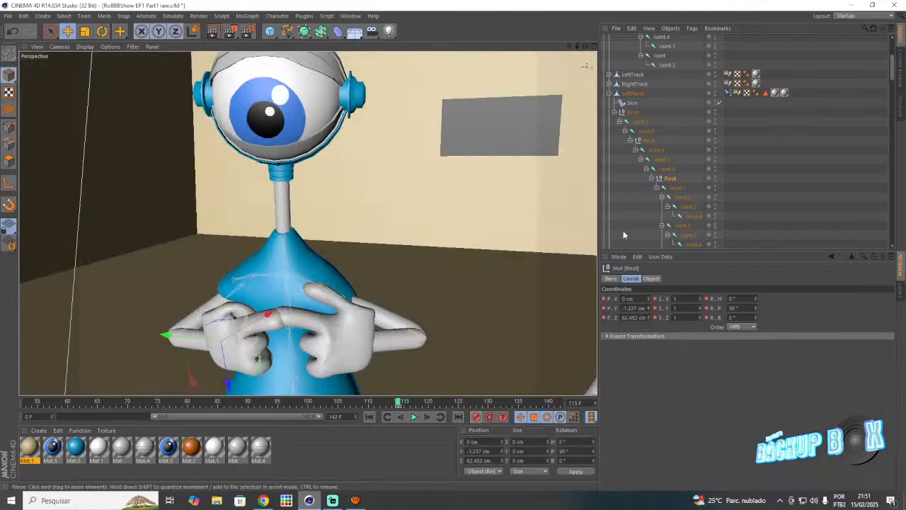
scroll(624, 230, down, 5)
click(663, 227)
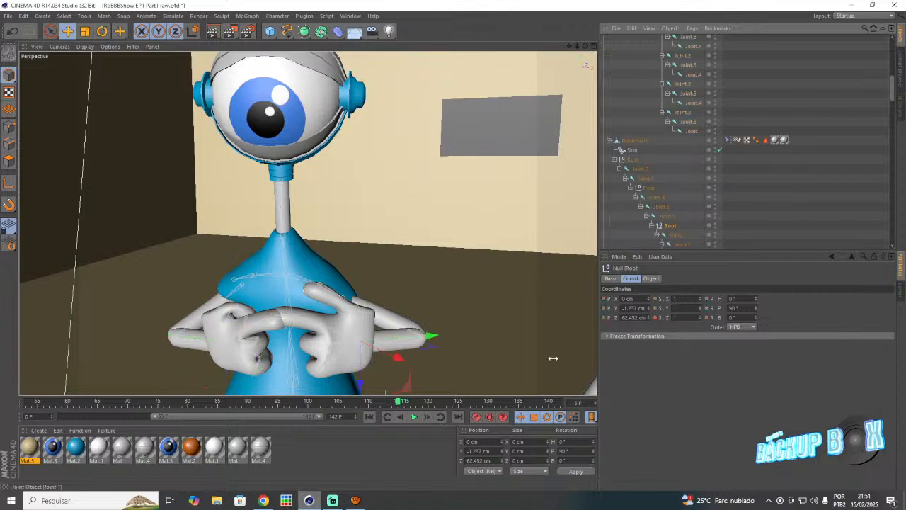
- Keyframe the blue character's LeftHand Root null in the same position at frames 125, 135 and 145, extending the timeline to 183 frames
scroll(700, 150, up, 2)
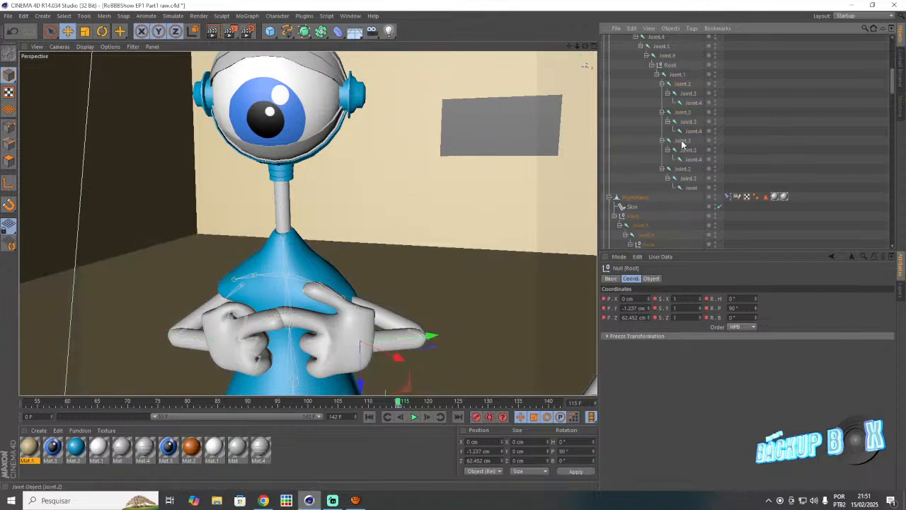
click(669, 65)
click(459, 402)
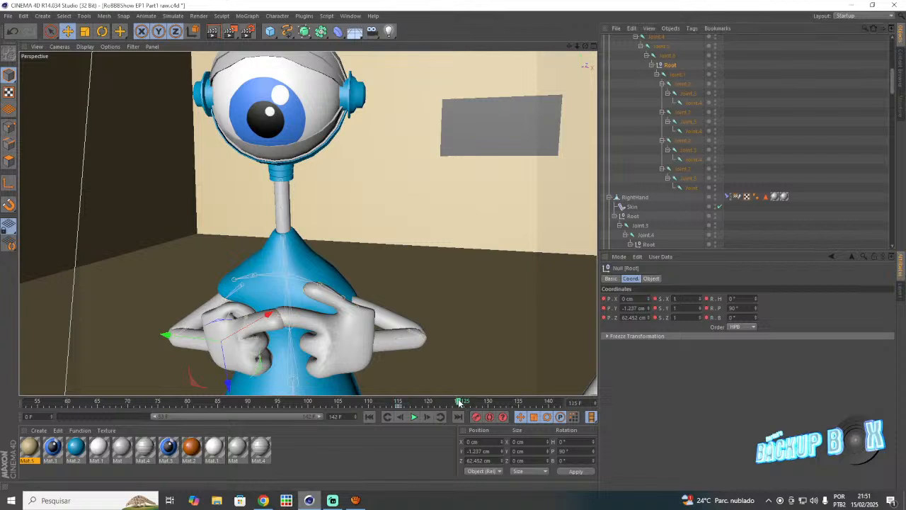
click(480, 419)
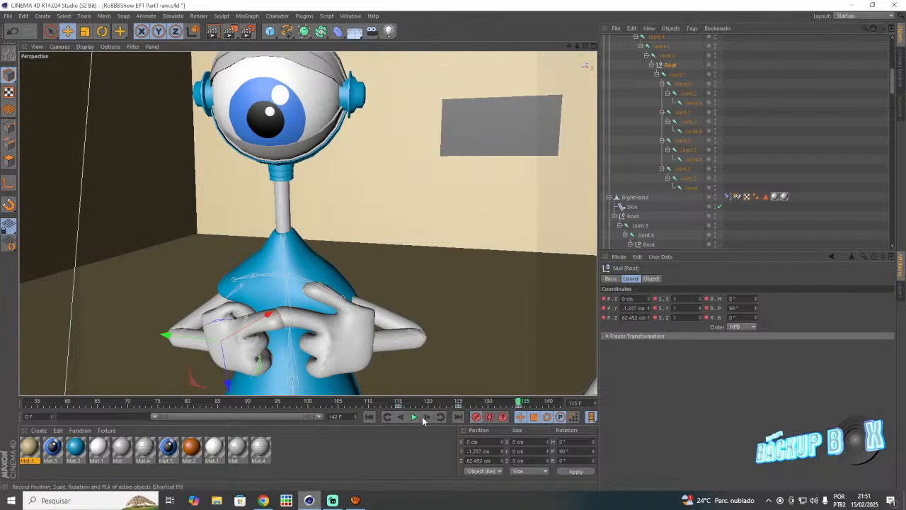
mouse_move(322, 416)
mouse_down()
mouse_move(286, 411)
mouse_move(280, 423)
mouse_move(323, 425)
mouse_up()
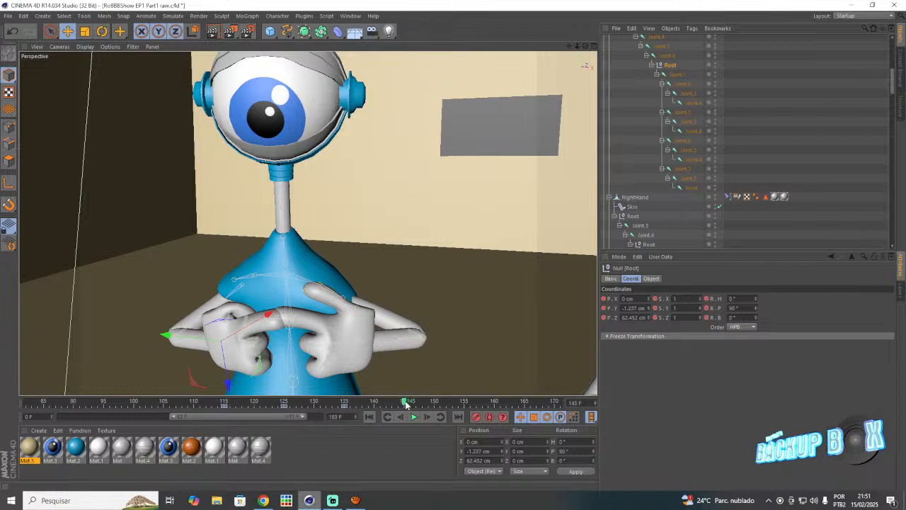
- Keyframe the blue character's RightHand Root null in the same position at frames 125, 135 and 145
scroll(690, 188, down, 2)
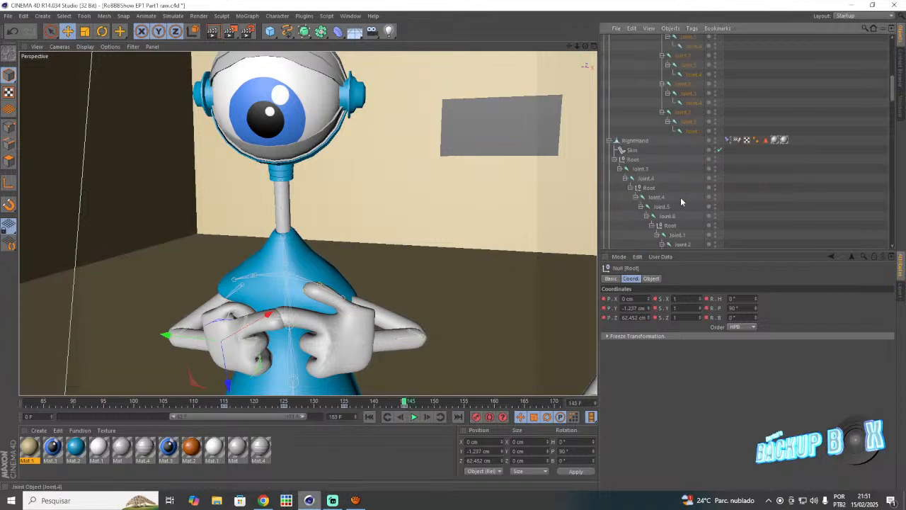
scroll(680, 197, down, 2)
click(670, 170)
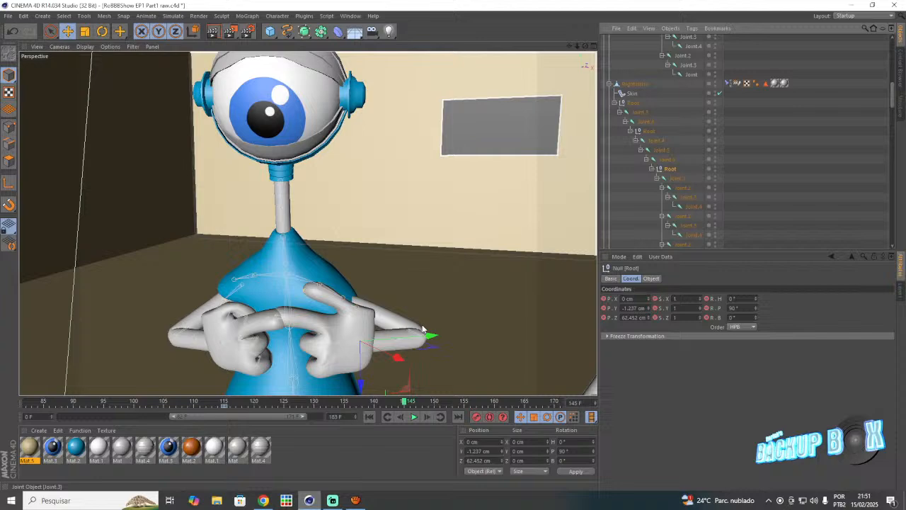
click(282, 404)
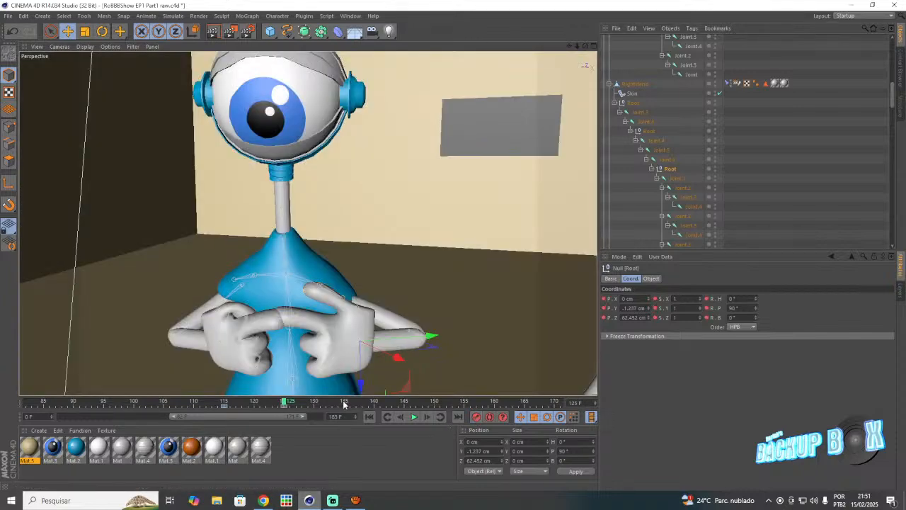
click(403, 402)
- Pull the LeftHand Root back toward its forearm at frames 120, 130 and 140, keyframing each, with Z about 31.7 cm at frame 140
scroll(676, 152, up, 4)
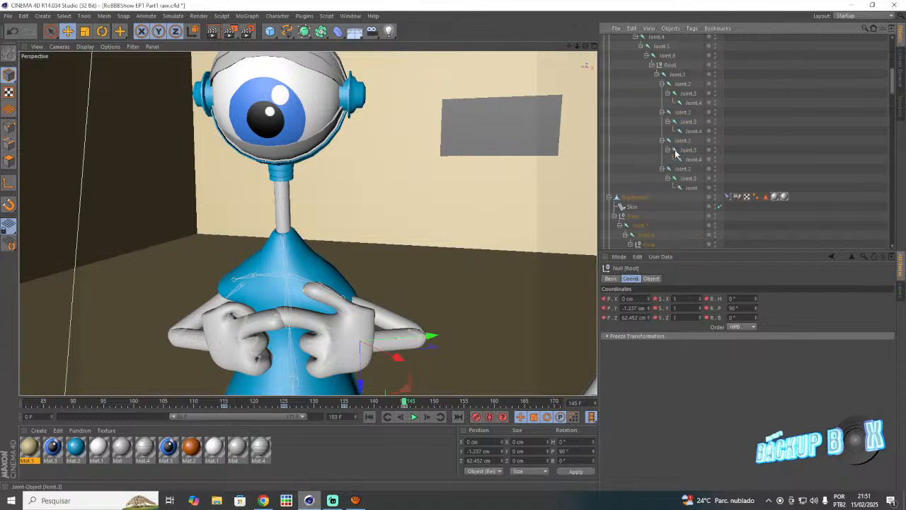
click(667, 66)
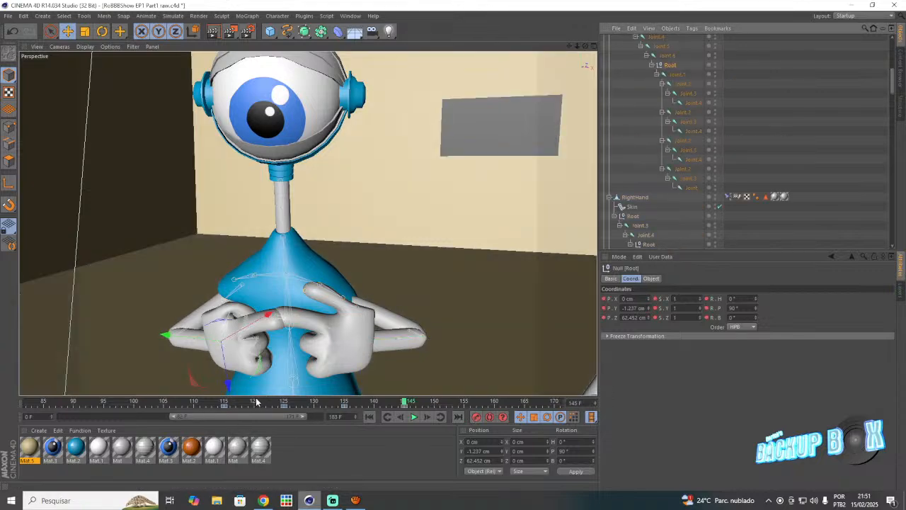
click(254, 403)
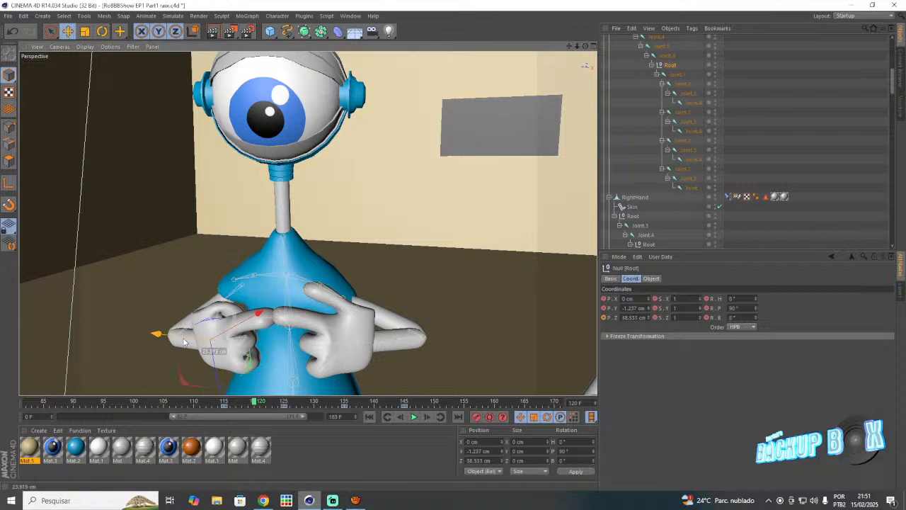
click(314, 403)
drag(181, 342, 168, 337)
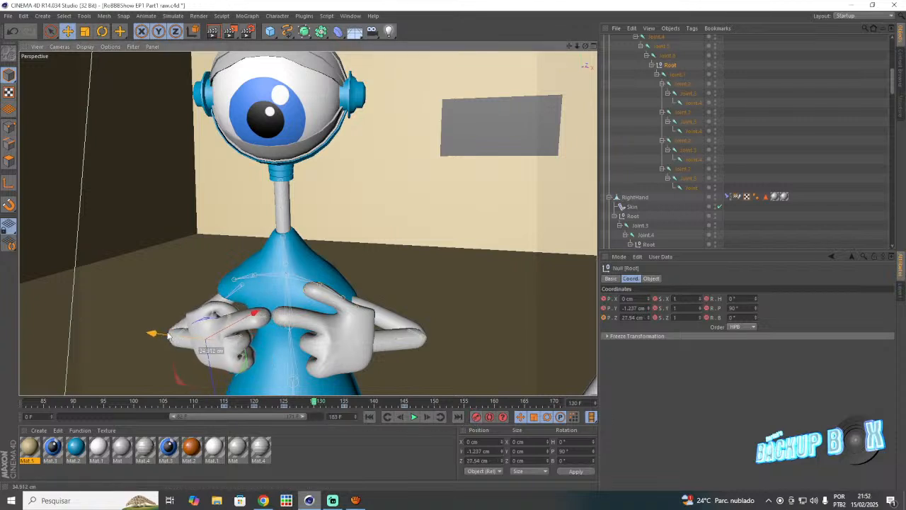
click(373, 404)
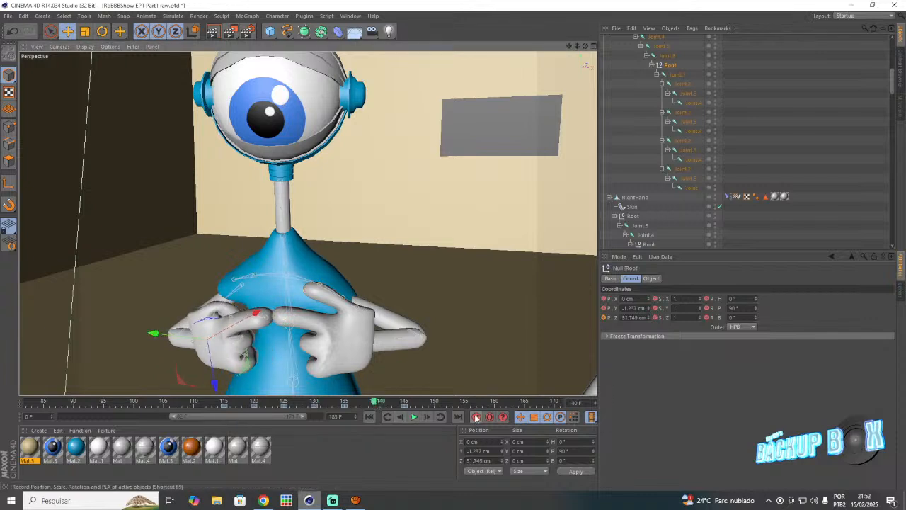
- Pull the blue character's RightHand Root back toward its forearm and keyframe Z about 45.4 cm at frame 120, 51 cm at 130 and 42.3 cm at 140
scroll(665, 170, down, 4)
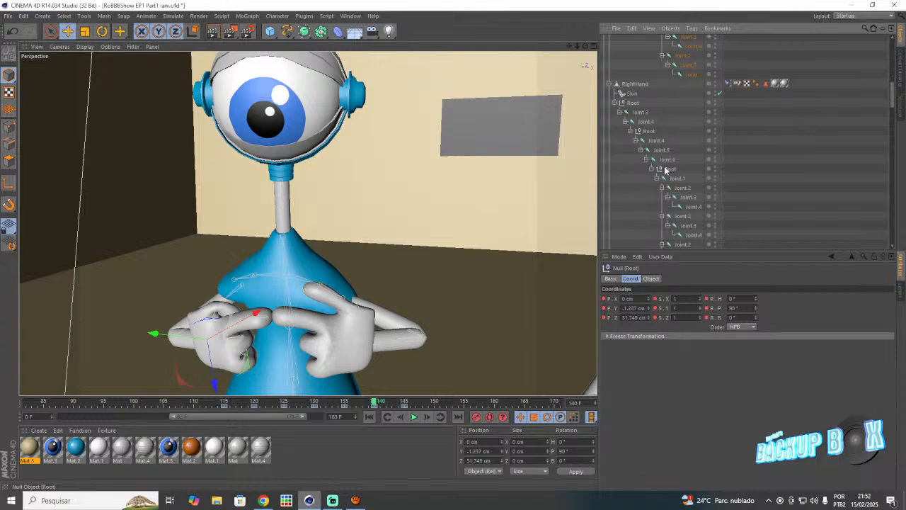
click(668, 168)
click(259, 405)
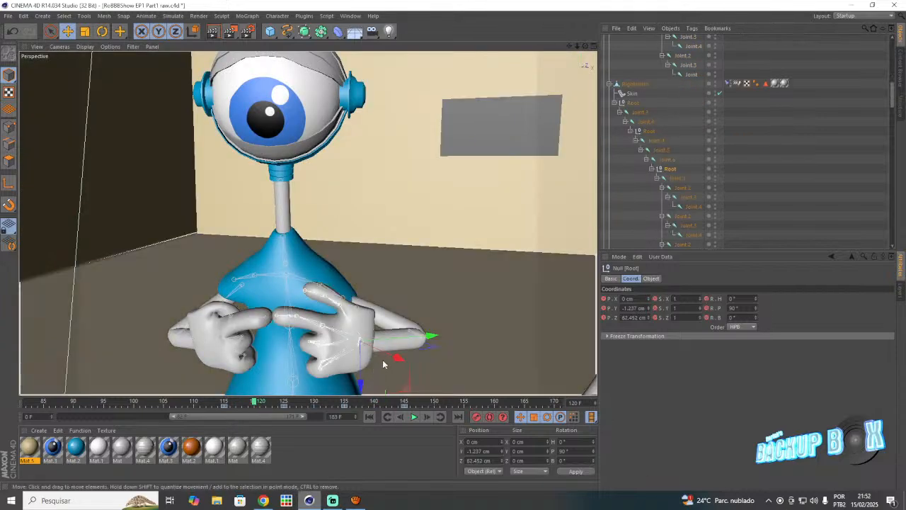
drag(432, 337, 428, 340)
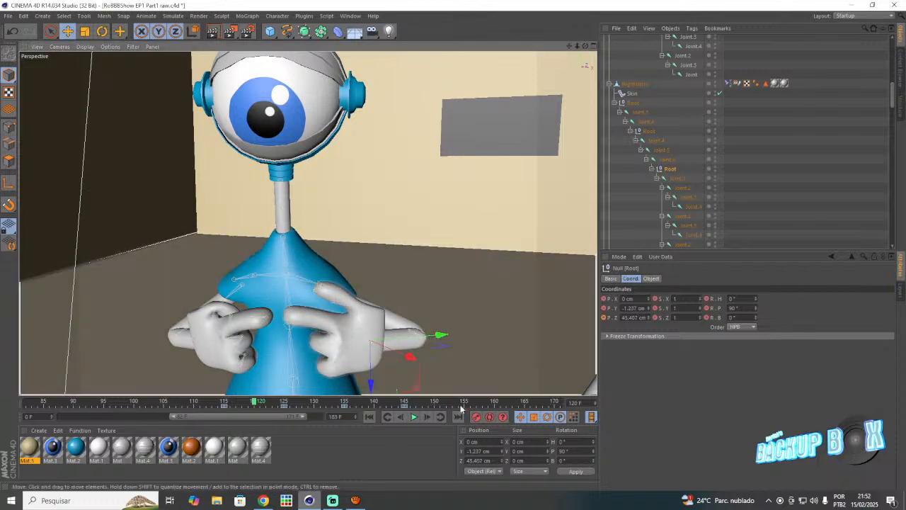
click(317, 403)
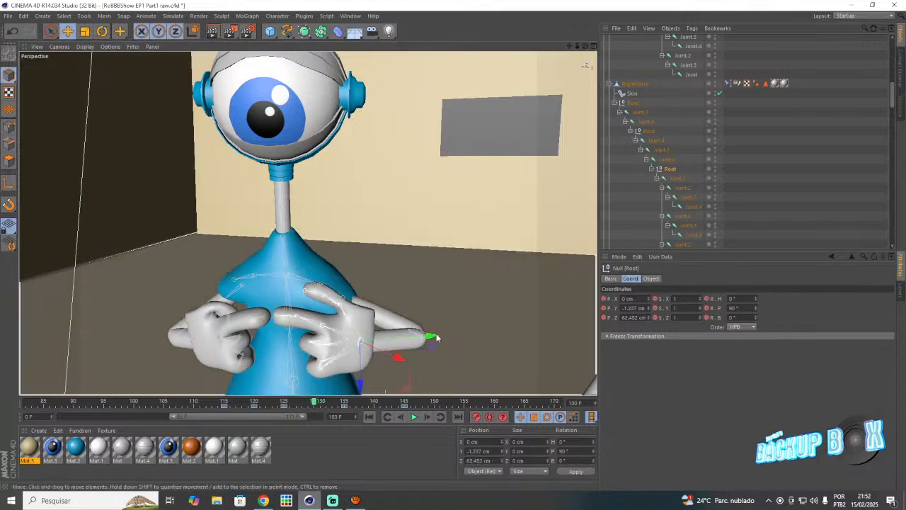
drag(432, 340, 437, 343)
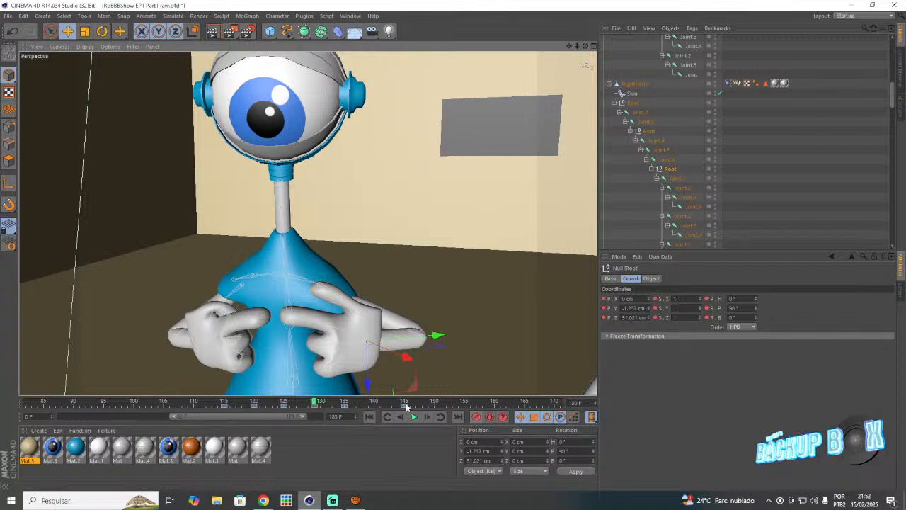
click(379, 402)
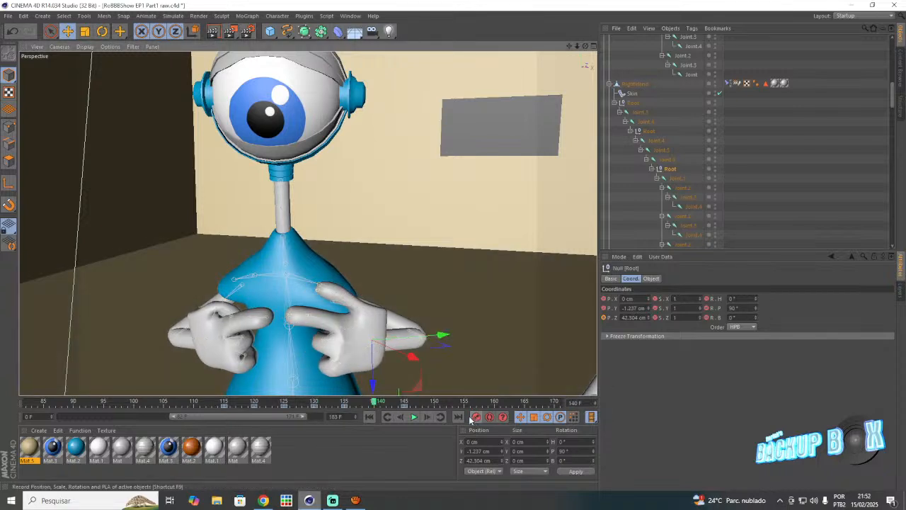
- Play back the blue character's hand fidget and save the project
drag(352, 402, 269, 409)
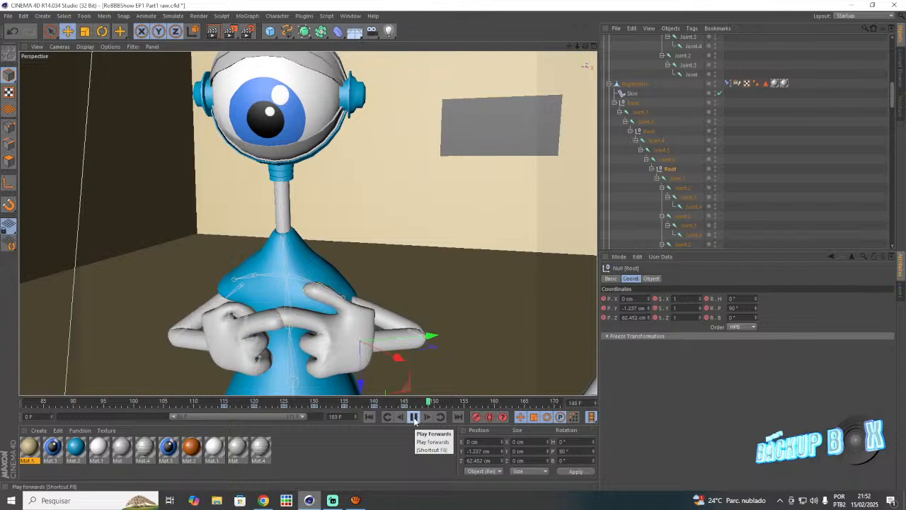
click(415, 417)
click(7, 16)
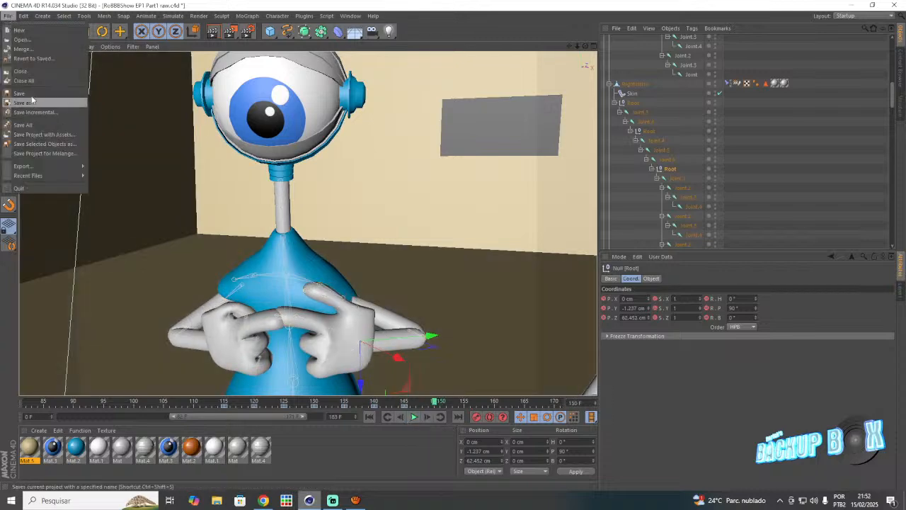
click(32, 99)
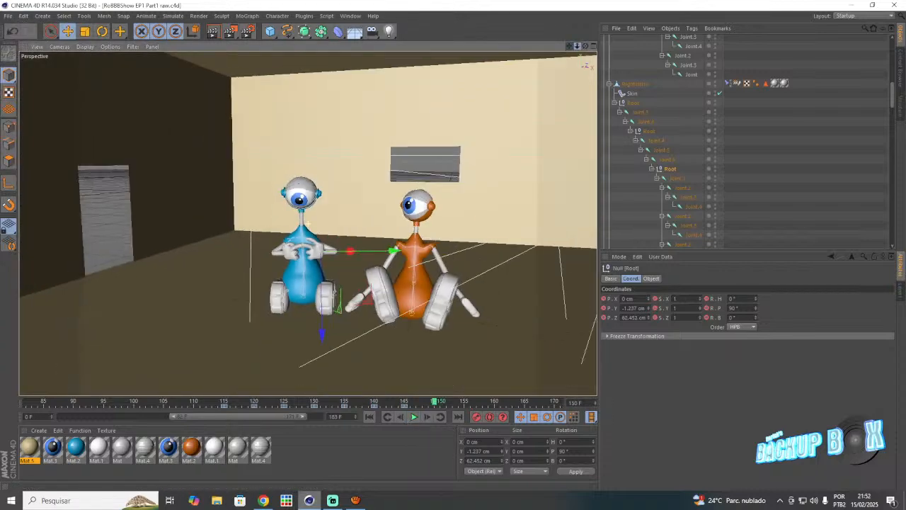
- Shift the visible timeline range to the end of the animation and save the project again with both characters in view
drag(577, 46, 518, 65)
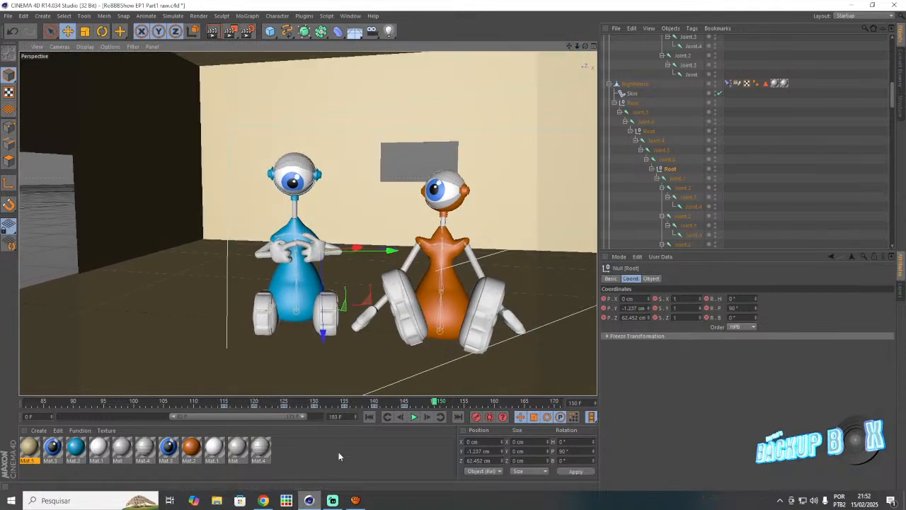
click(332, 500)
click(310, 500)
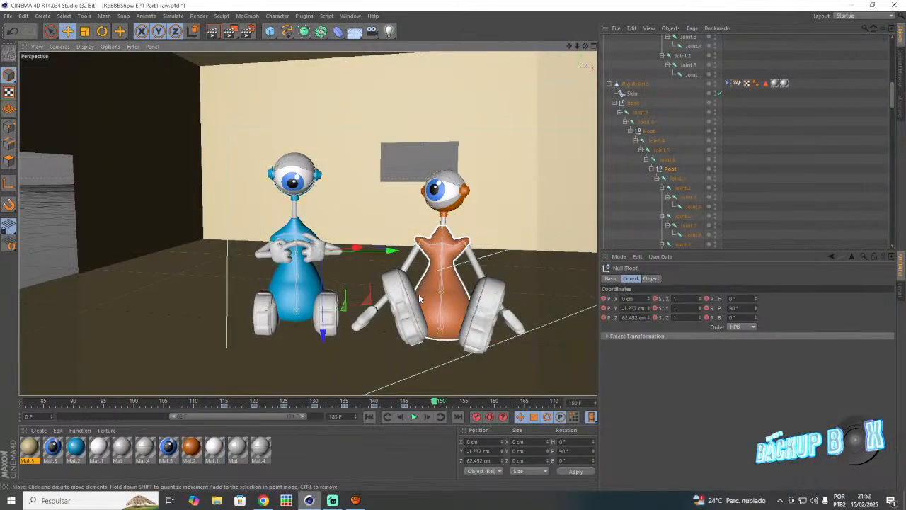
drag(264, 415, 285, 422)
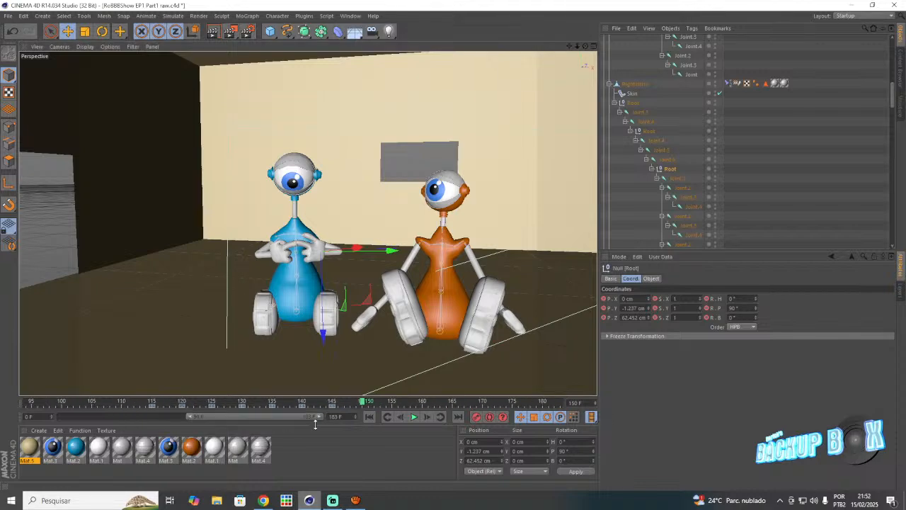
click(361, 403)
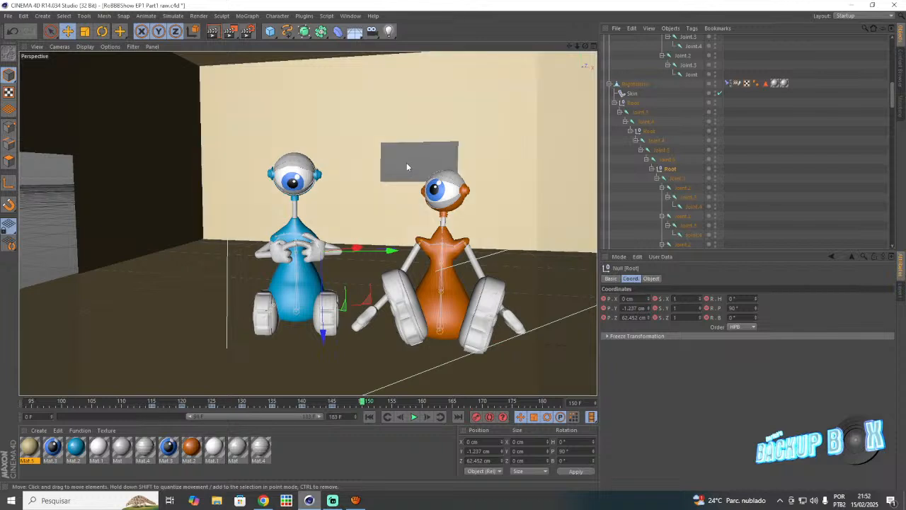
click(7, 15)
click(172, 129)
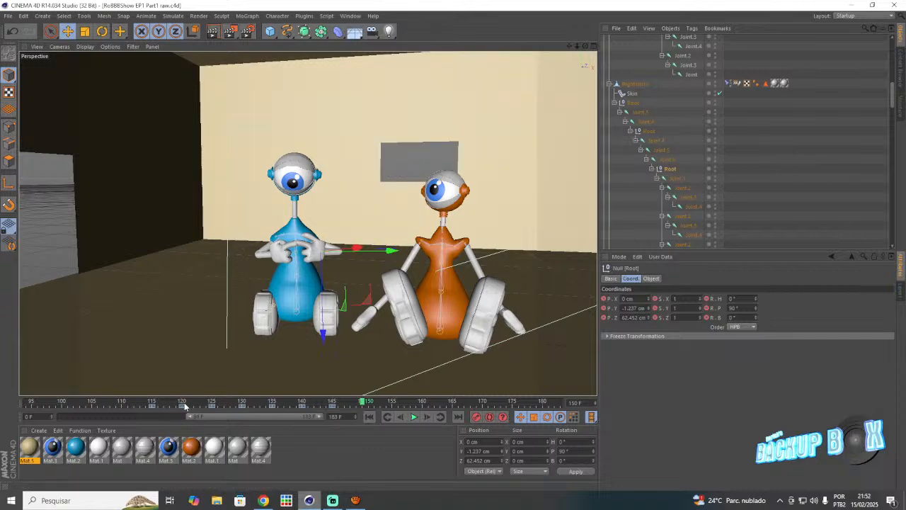
- Keyframe the blue character's RightHand Joint.5 at frame 145, then rotate it to about H -6.8°, P -114.8°, B -50° and keyframe it at frame 155
click(211, 402)
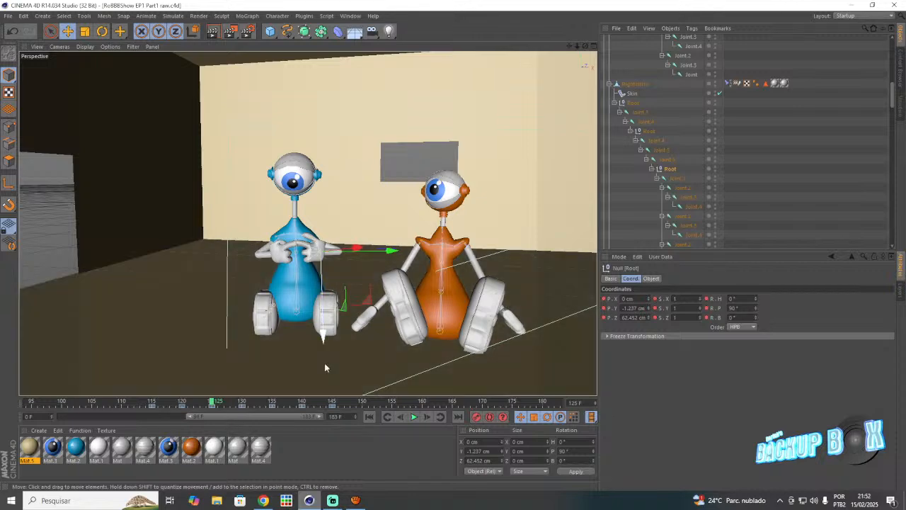
click(303, 403)
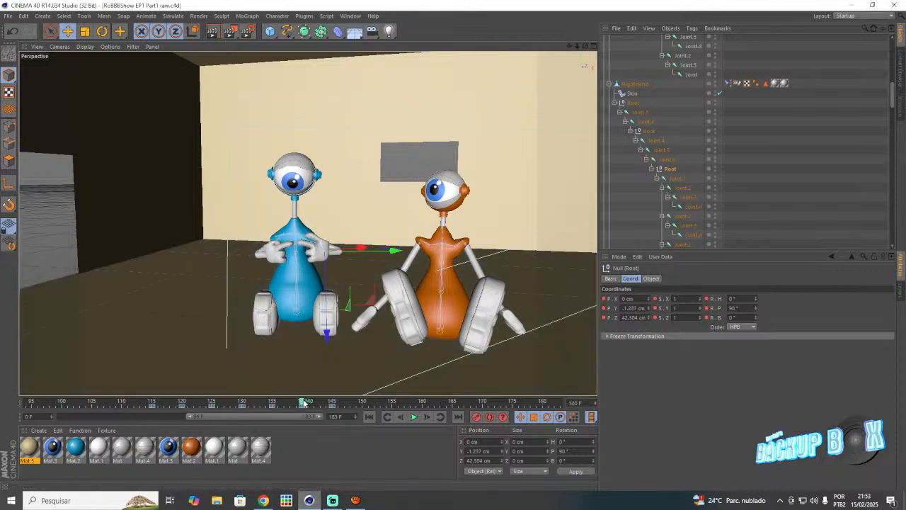
click(332, 403)
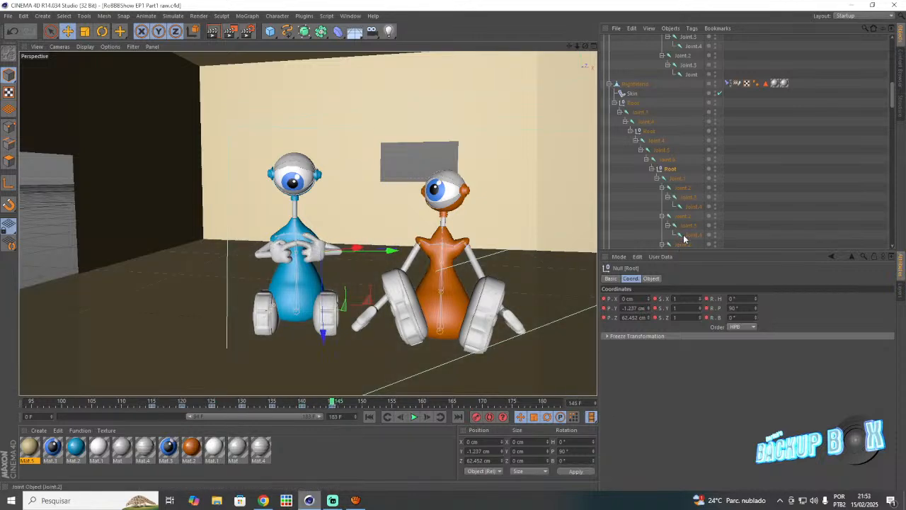
scroll(698, 177, down, 6)
scroll(692, 178, up, 6)
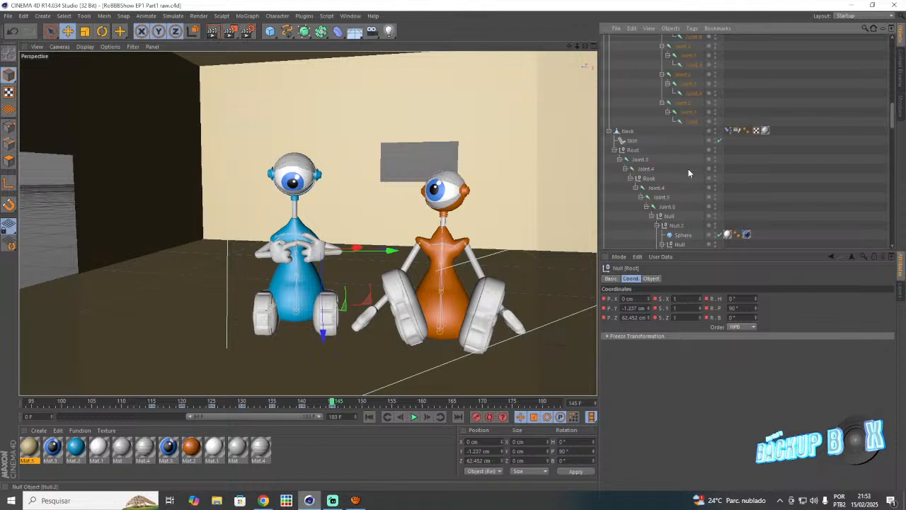
click(656, 94)
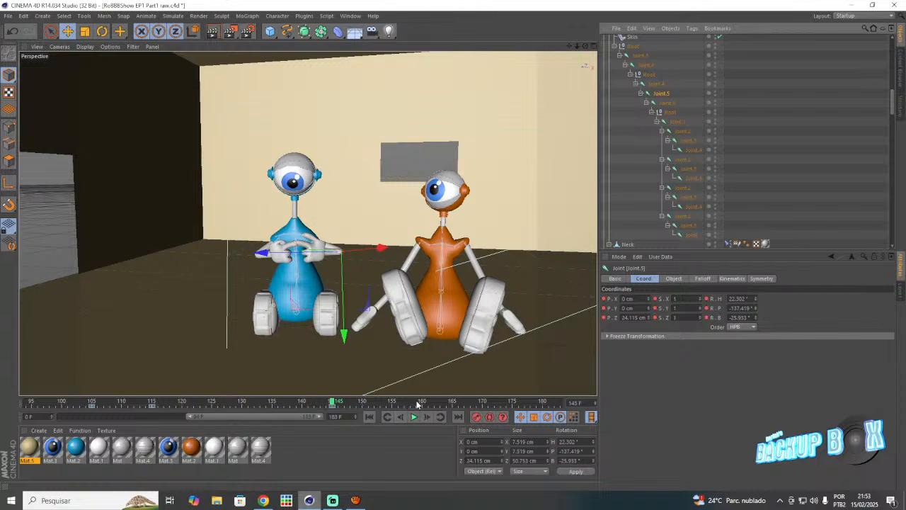
click(394, 404)
click(102, 31)
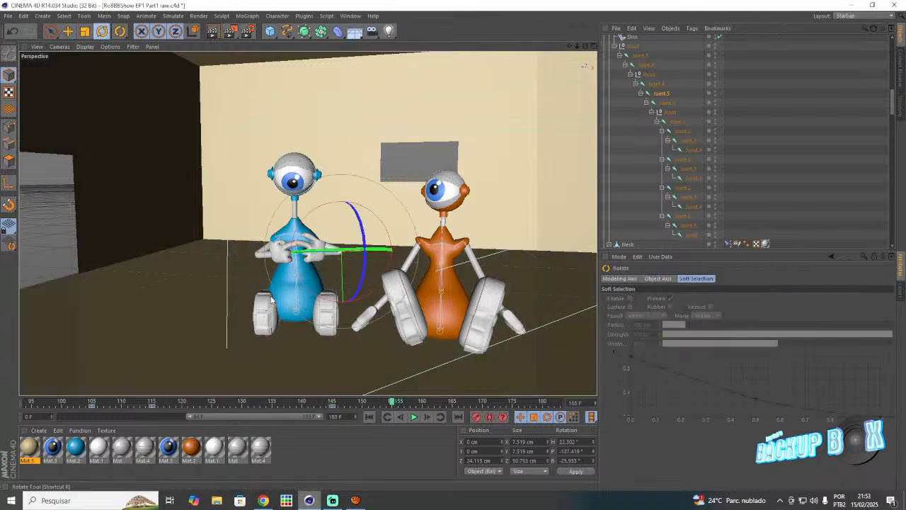
drag(305, 286, 324, 300)
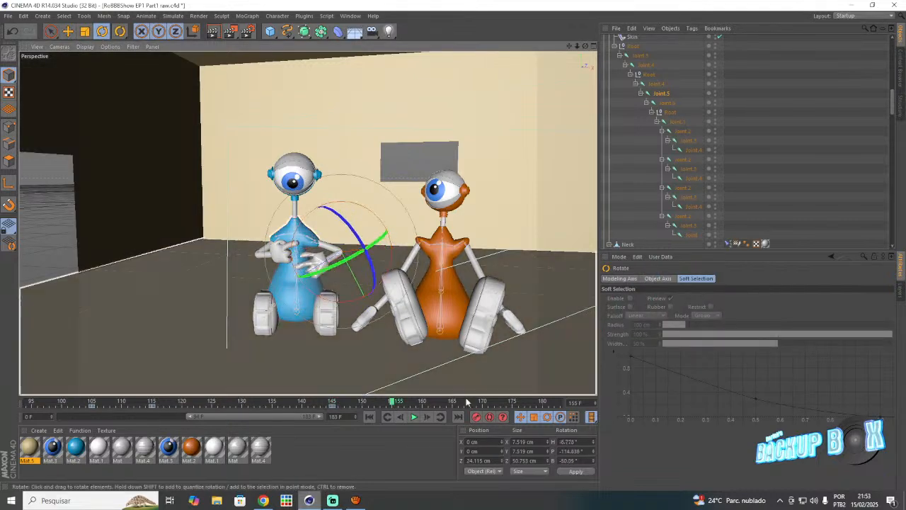
click(476, 417)
- Keyframe the LeftHand Joint.5 at frame 145, then rotate it to about H -102.5°, P 2.2°, B -34.8° and keyframe it at frame 155
scroll(647, 122, up, 5)
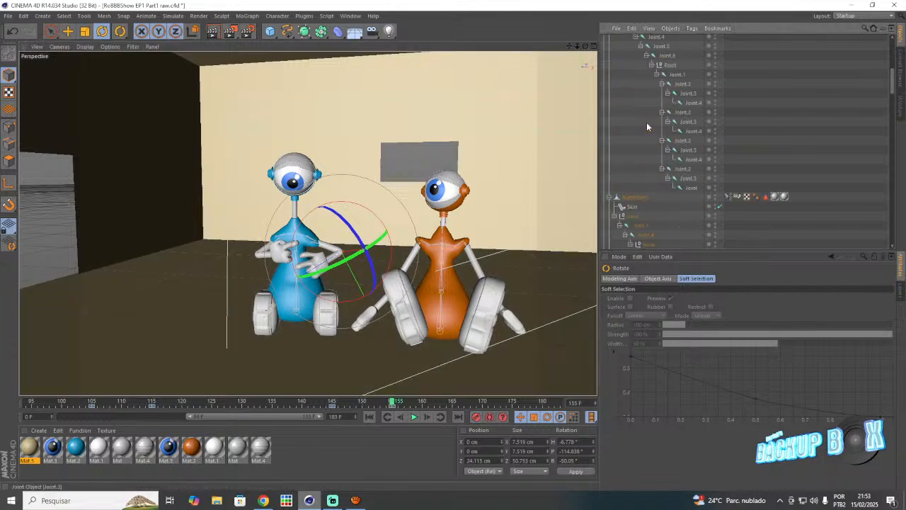
click(661, 160)
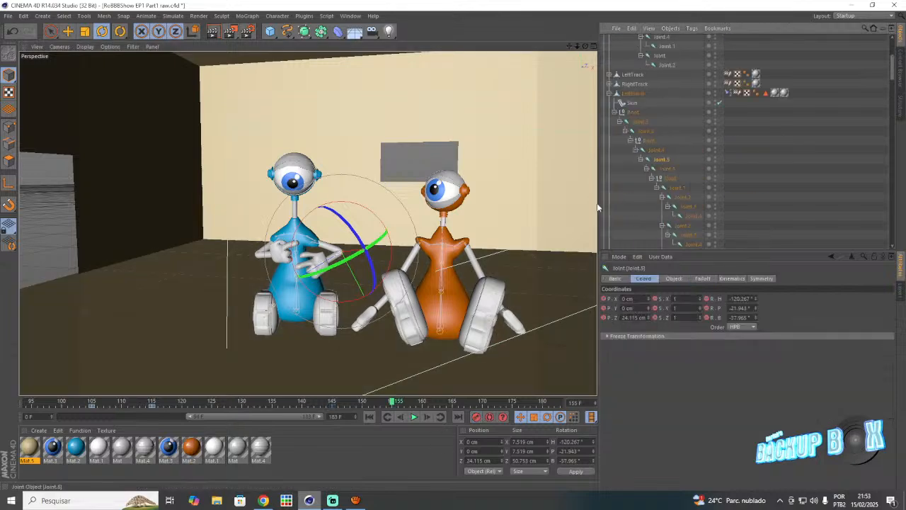
click(333, 404)
click(393, 404)
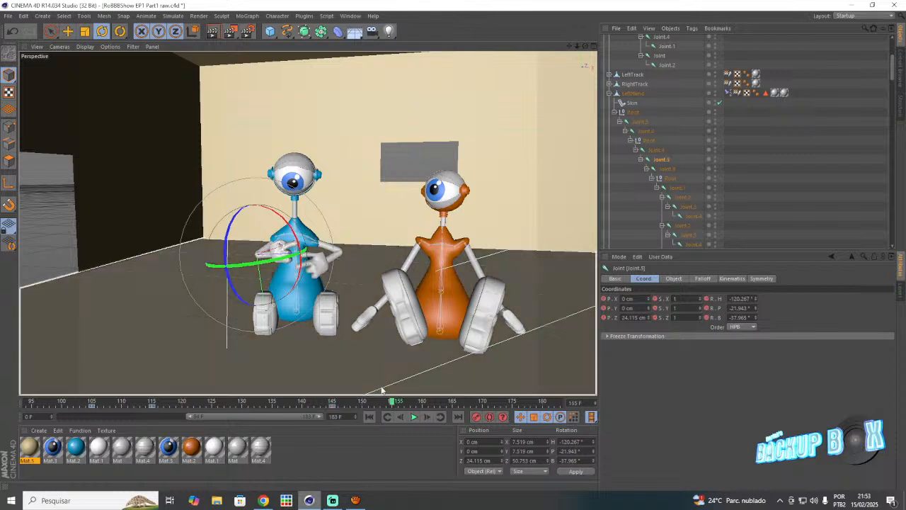
mouse_move(305, 280)
mouse_down()
mouse_move(300, 297)
mouse_move(298, 288)
mouse_up()
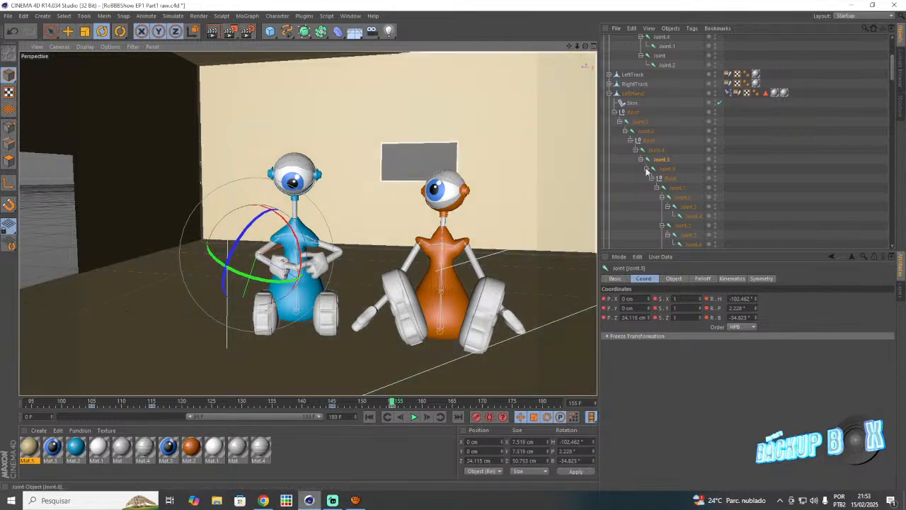
- Keyframe the blue character's body Joint.1 at frame 145, then rotate it to H about -11.4° and keyframe it at frame 160
scroll(645, 167, down, 5)
scroll(647, 171, down, 5)
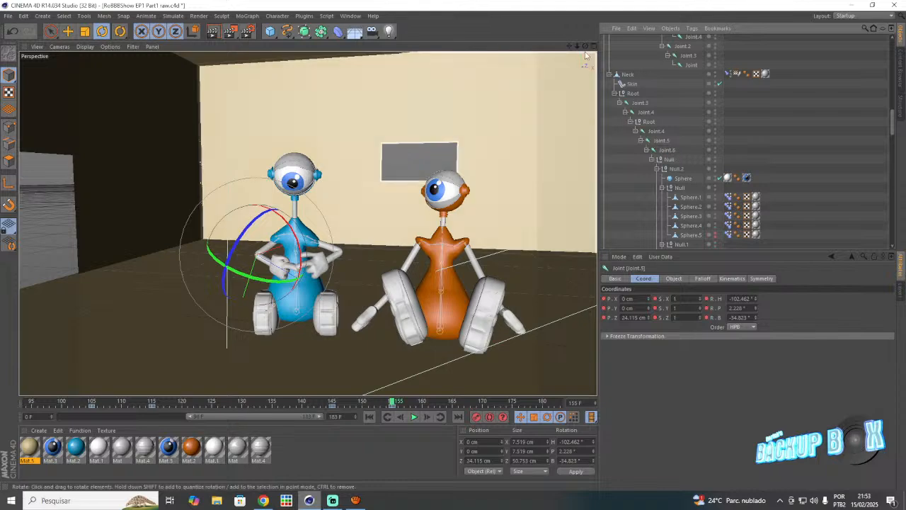
mouse_move(586, 46)
mouse_down()
mouse_move(528, 48)
mouse_move(585, 47)
mouse_up()
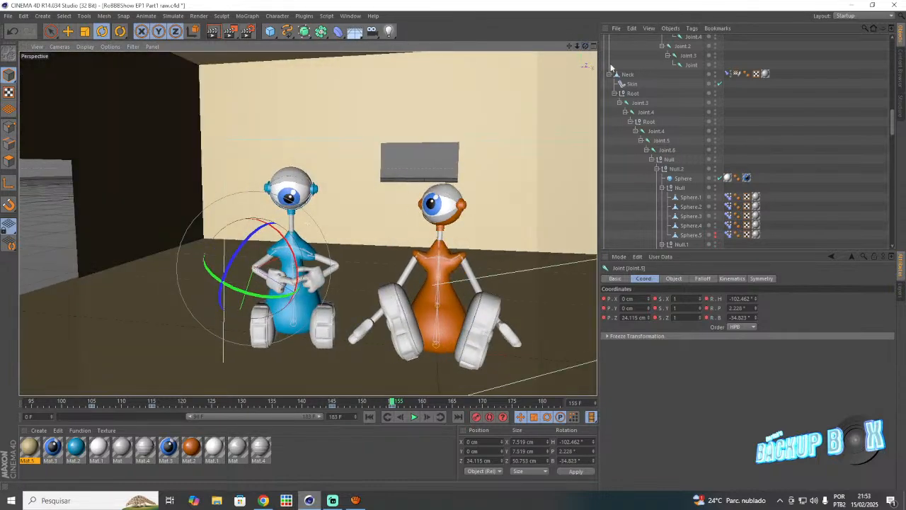
scroll(669, 105, up, 12)
scroll(667, 106, up, 2)
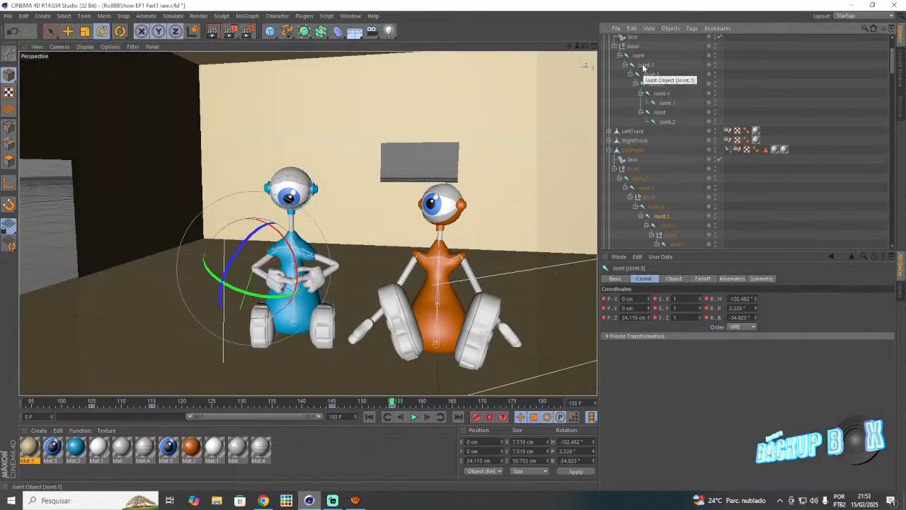
click(644, 64)
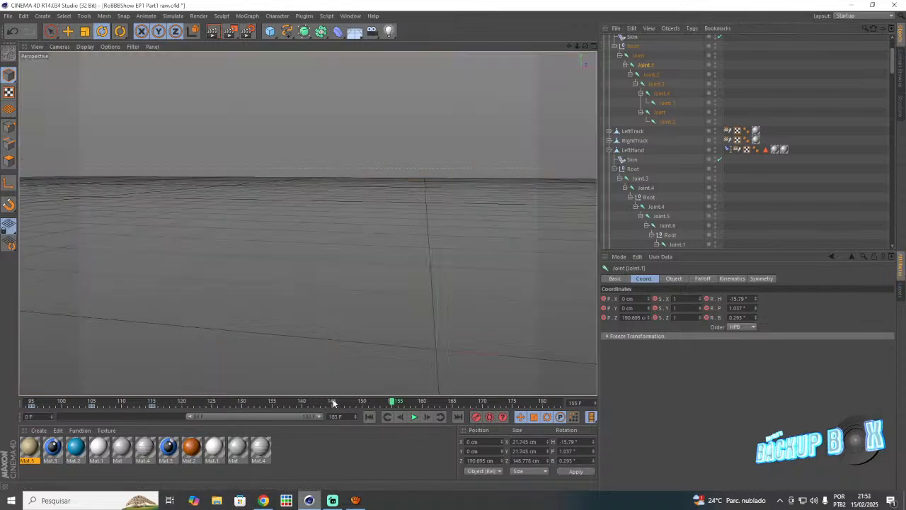
click(333, 402)
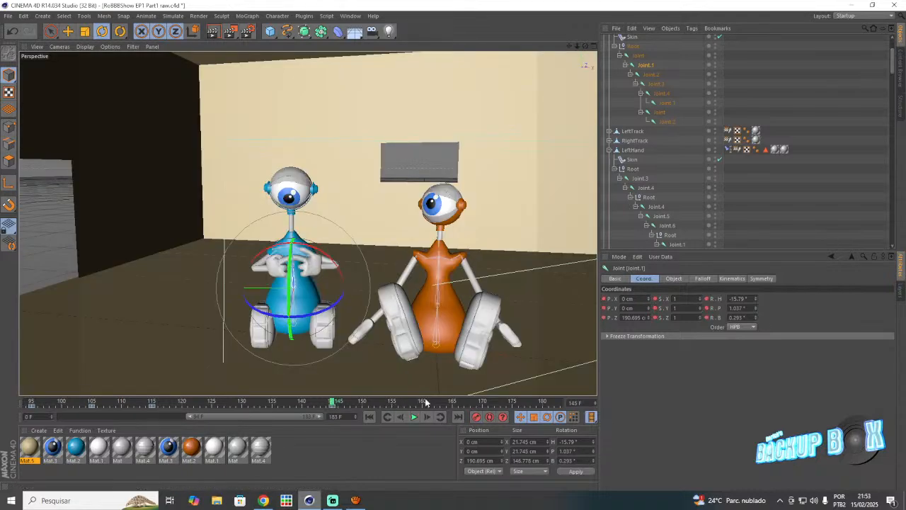
click(425, 401)
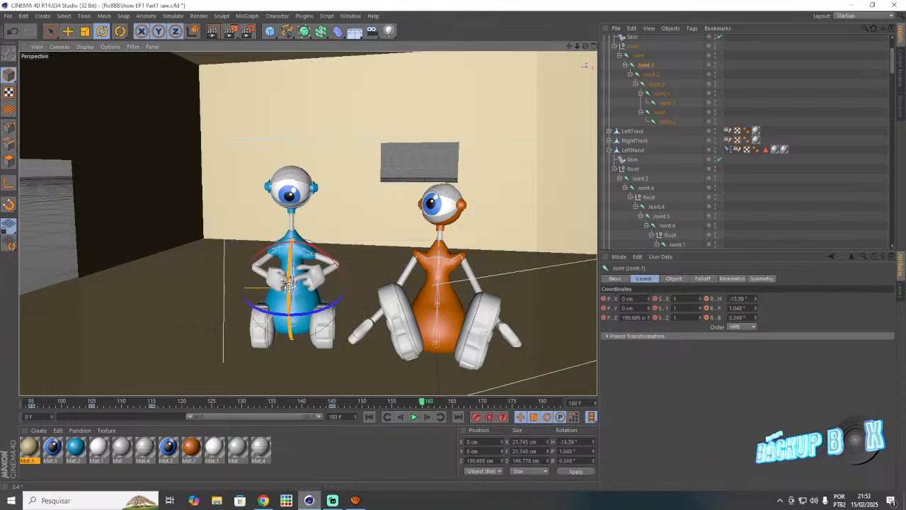
drag(289, 286, 290, 281)
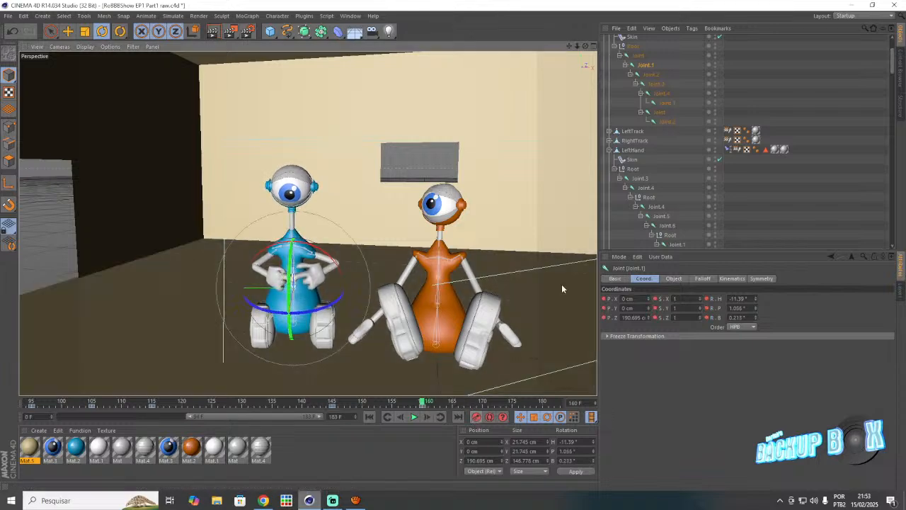
- Keyframe the Sad morph of the blue character's Sphere.1 and Sphere.2 eyelids at 40% on frame 145 and at 0% on frame 155
scroll(627, 182, down, 5)
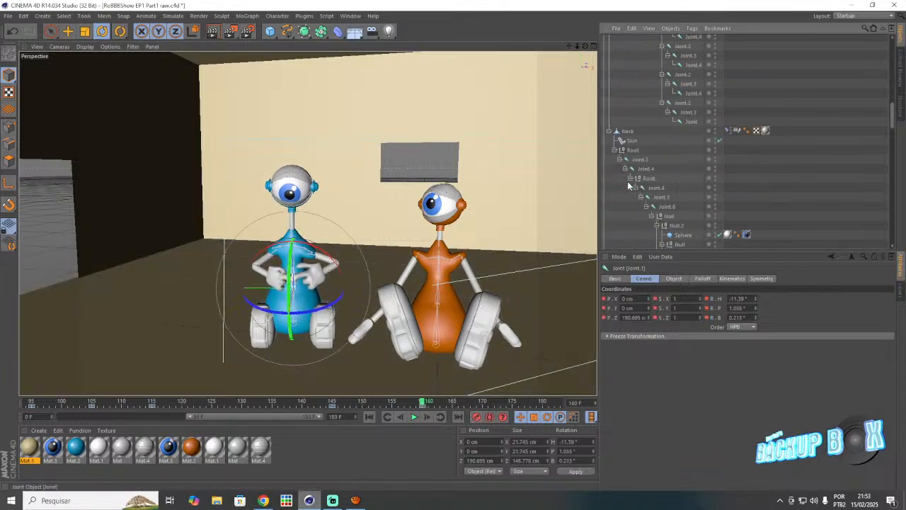
scroll(627, 181, down, 3)
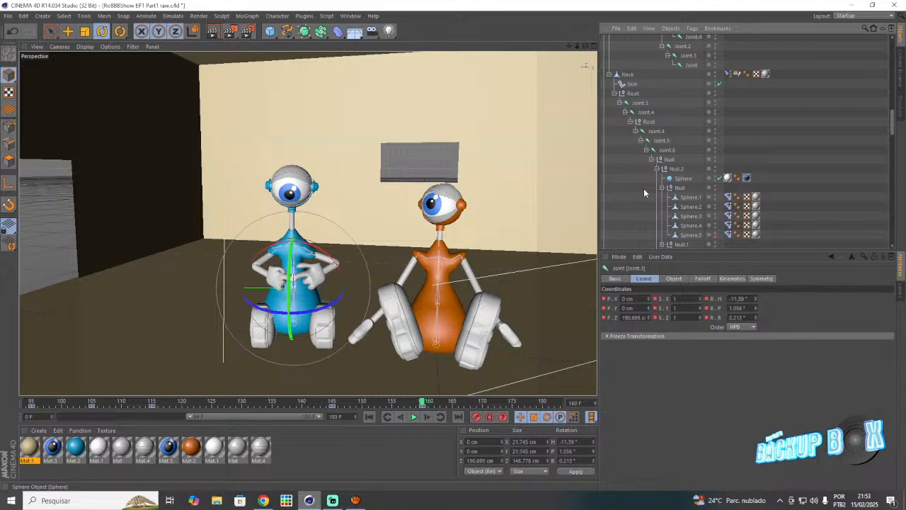
click(728, 197)
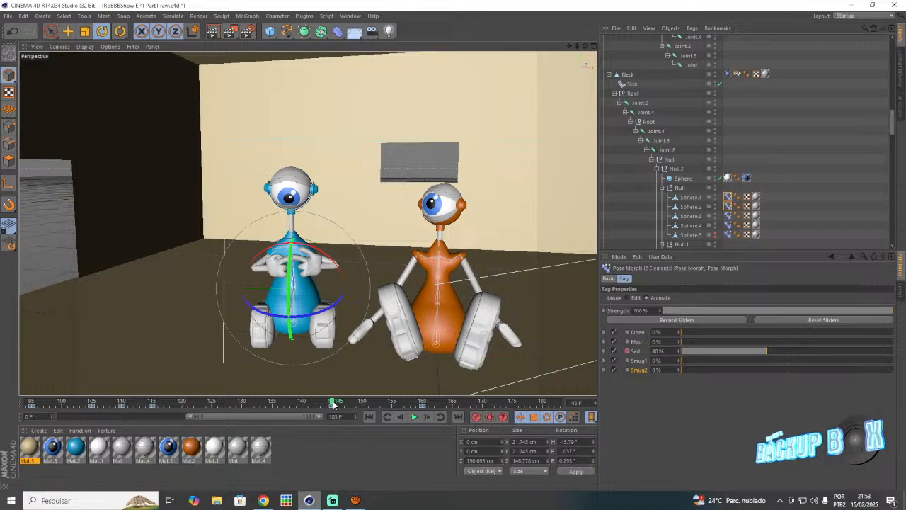
right_click(631, 355)
mouse_move(643, 349)
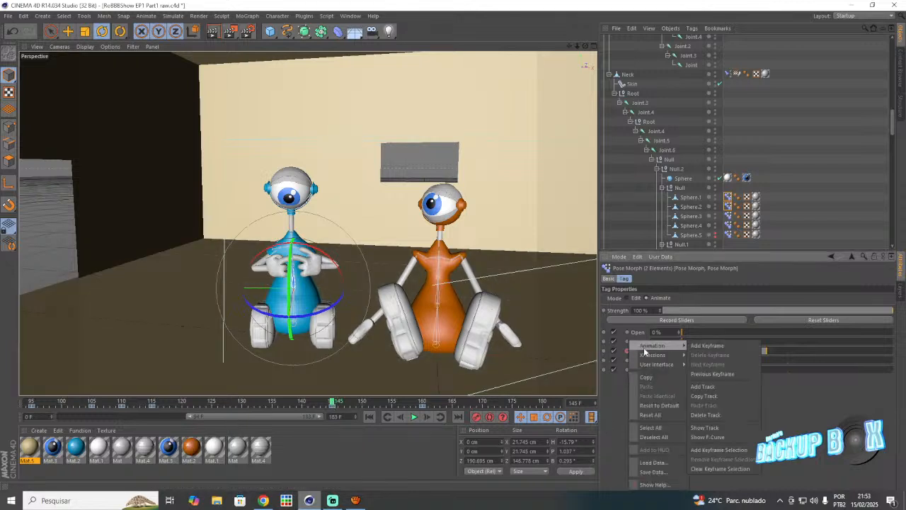
click(694, 347)
click(394, 402)
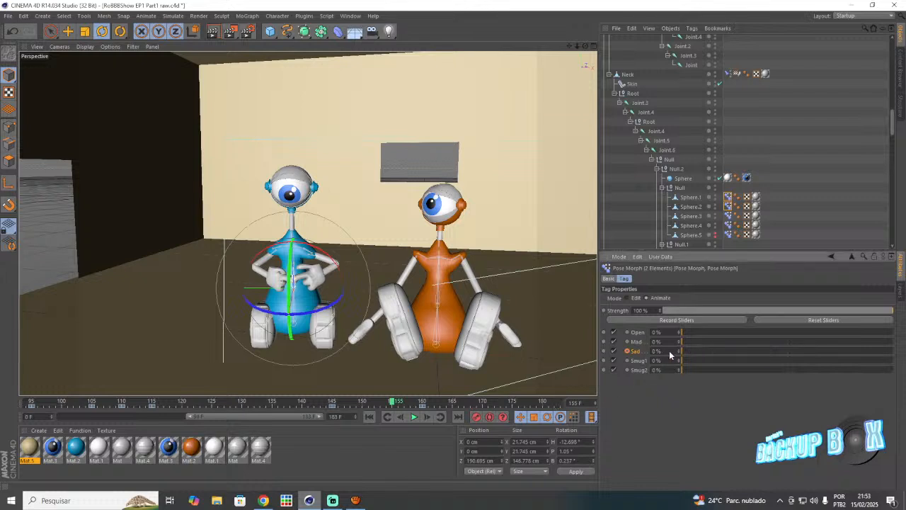
right_click(626, 356)
mouse_move(666, 345)
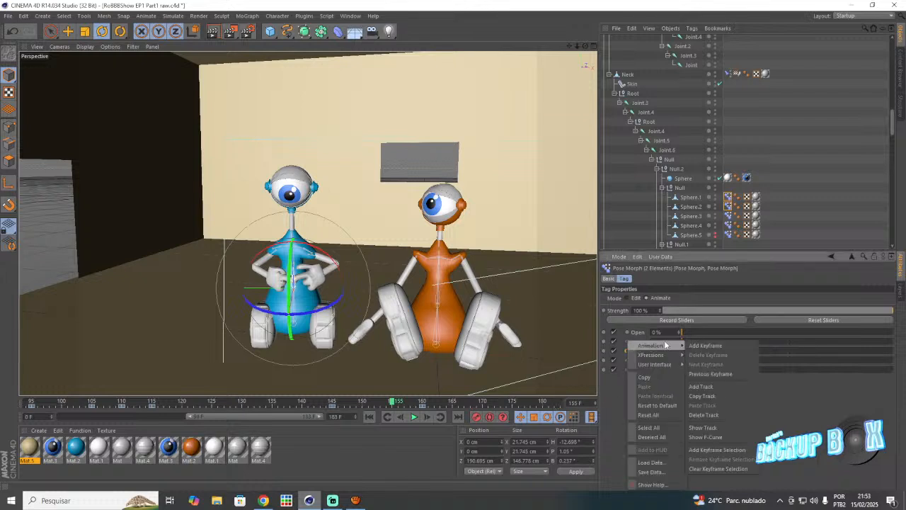
click(706, 346)
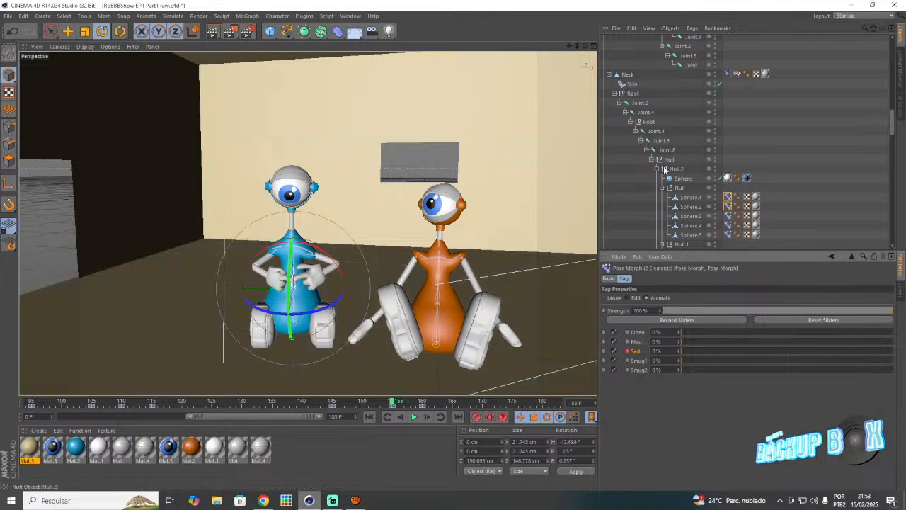
- Keyframe the blue character's upper and lower eyelid nulls, Null and Null.1, together at frames 145 and 155
click(676, 190)
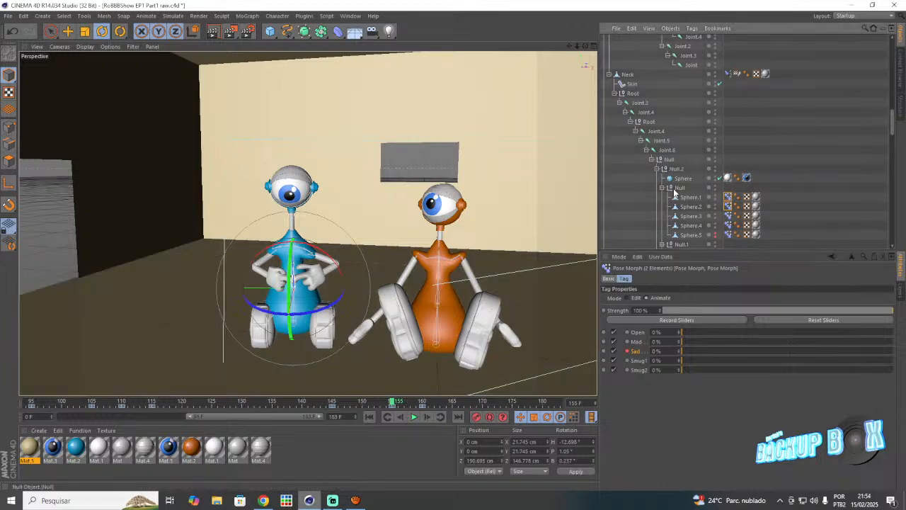
ctrl+click(680, 245)
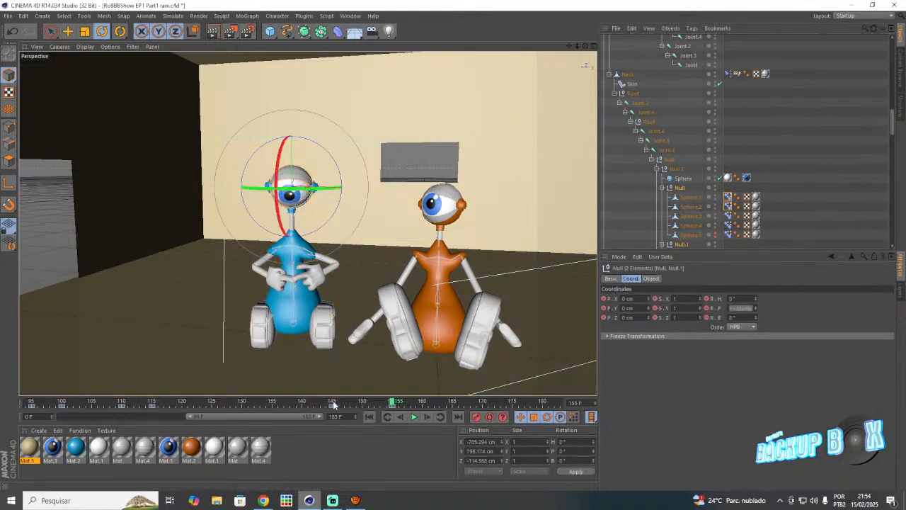
click(334, 404)
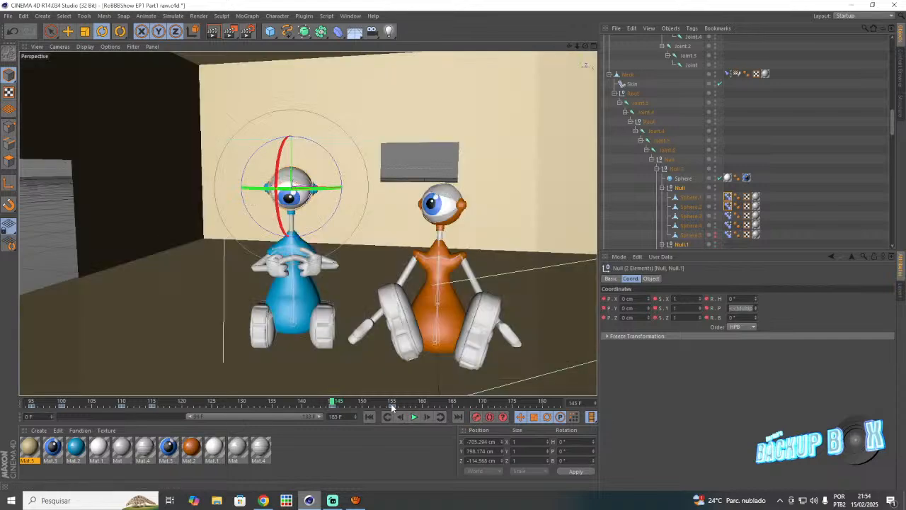
click(393, 403)
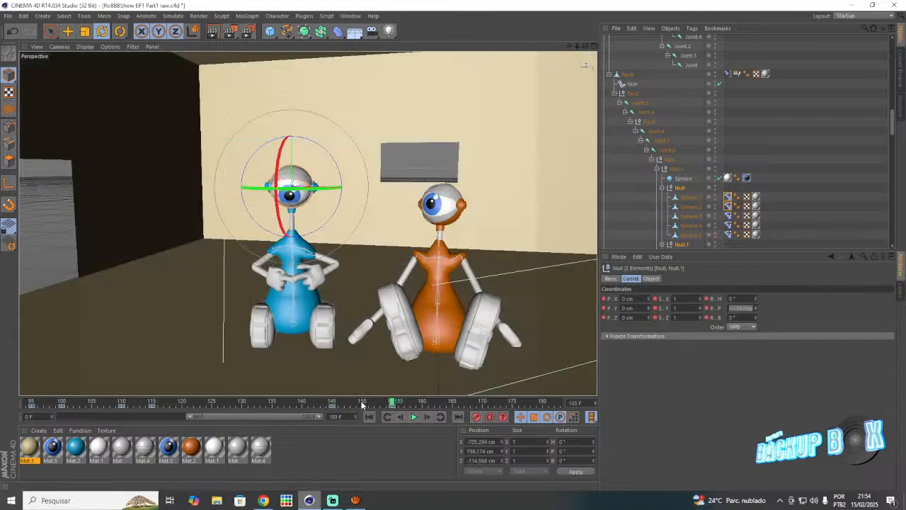
- Close the blue character's eyelids at frame 150, rotating Null to P about 41.1° and Null.1 upward, and keyframe both for a blink
click(362, 404)
click(788, 196)
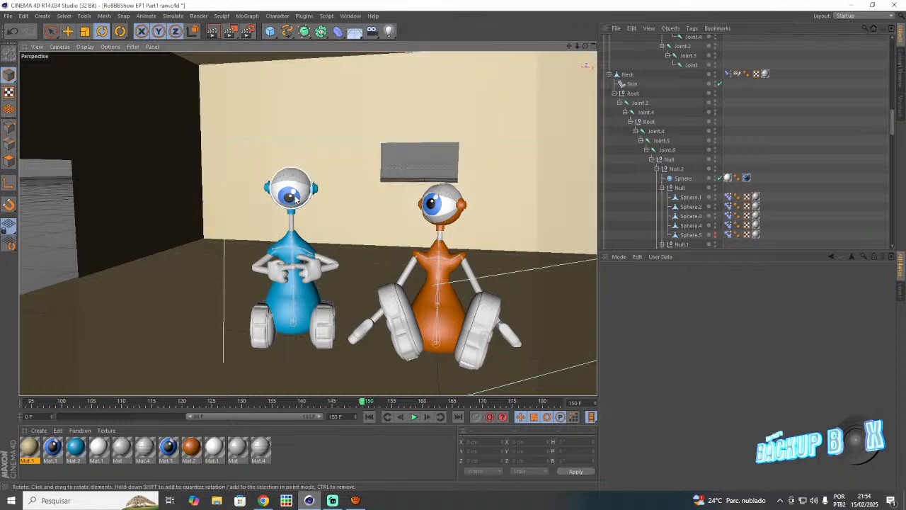
scroll(296, 199, up, 10)
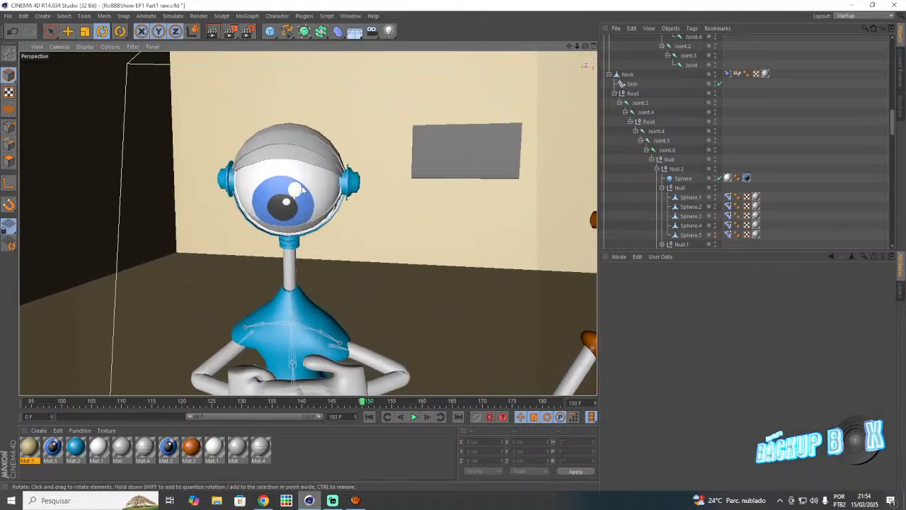
scroll(301, 189, up, 5)
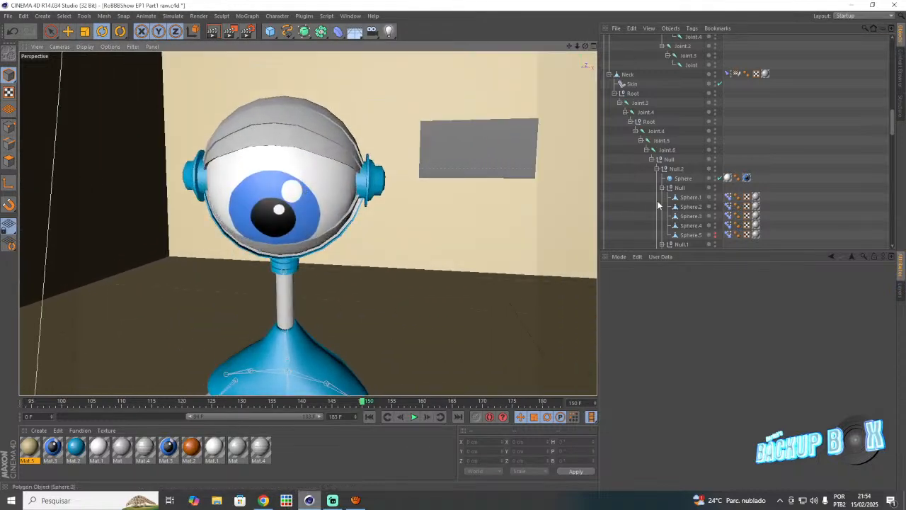
click(679, 188)
drag(276, 203, 283, 276)
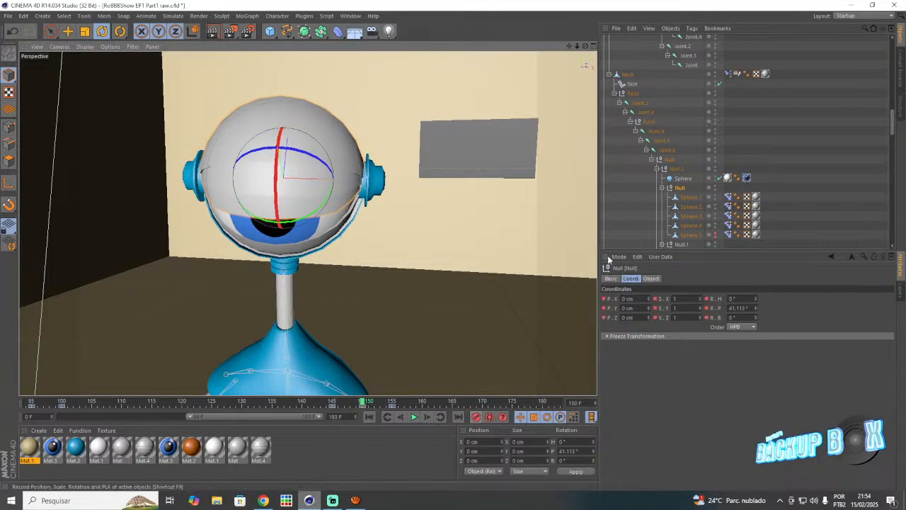
scroll(644, 204, down, 2)
click(680, 188)
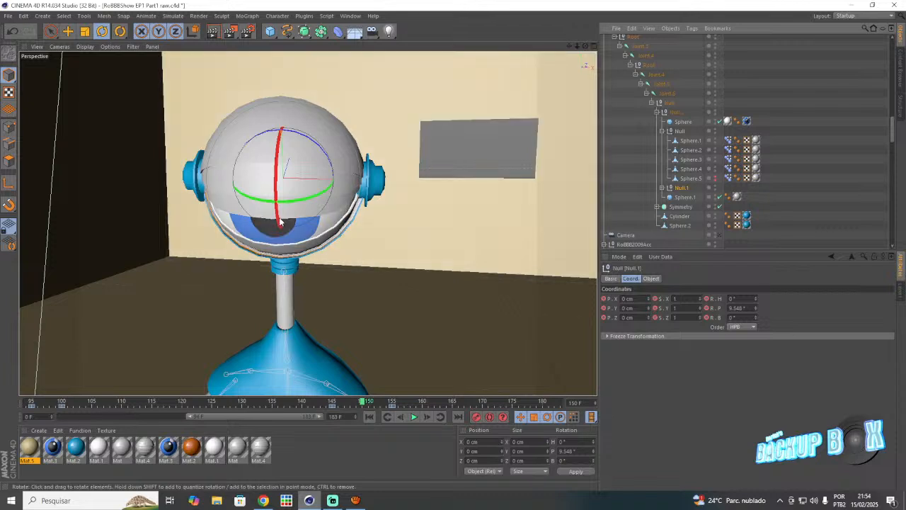
drag(279, 222, 288, 187)
drag(385, 404, 459, 404)
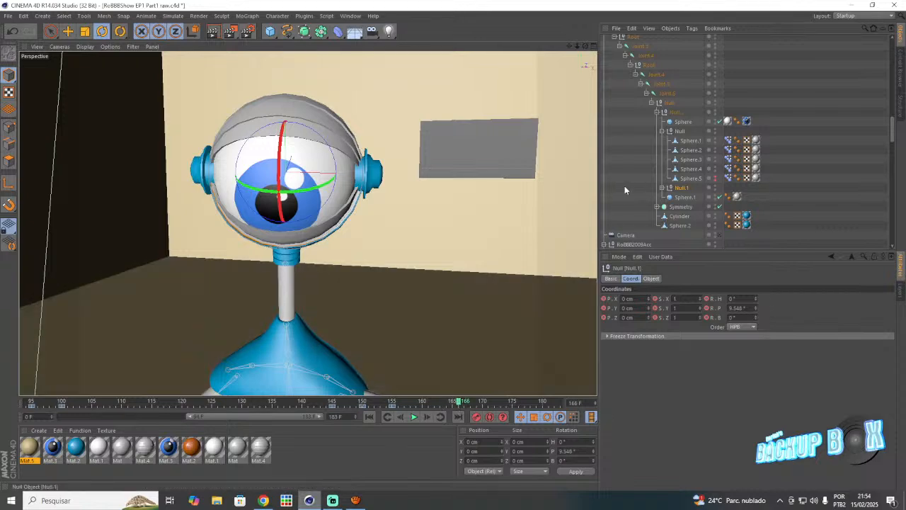
- Keyframe the blue character's head Null at frame 150, then rotate it to about H -91.6°, P -38.4°, B -92.7° and keyframe it at frame 160
click(343, 191)
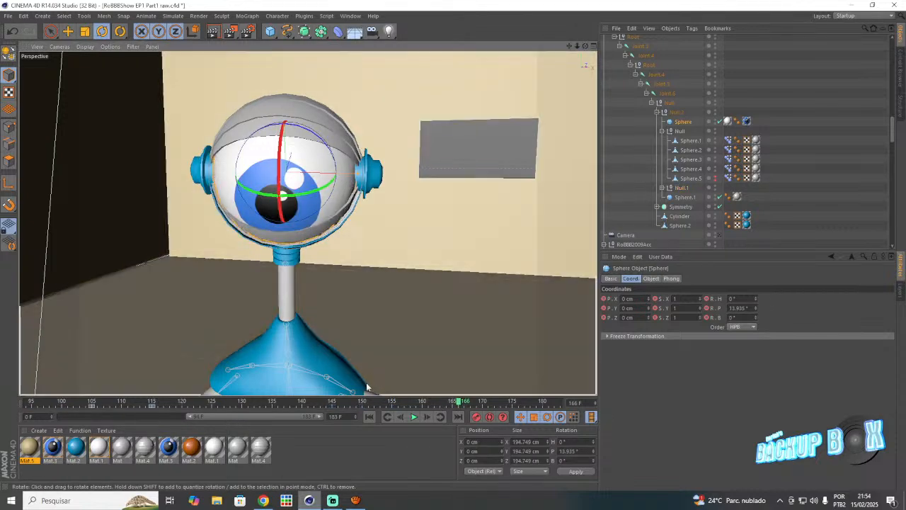
click(363, 405)
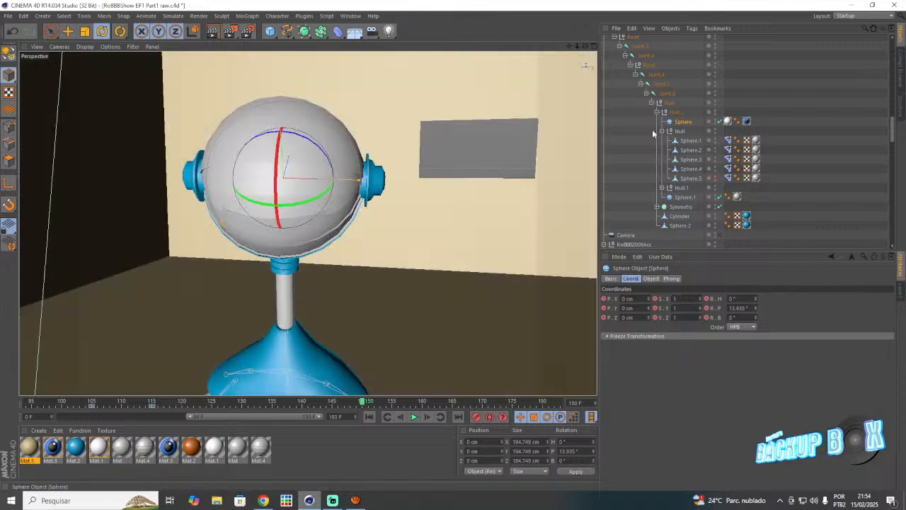
click(667, 104)
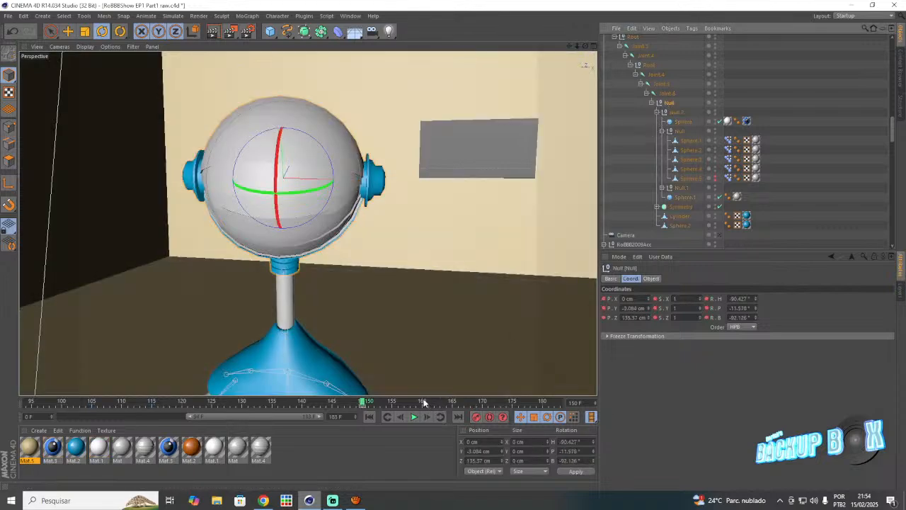
click(423, 402)
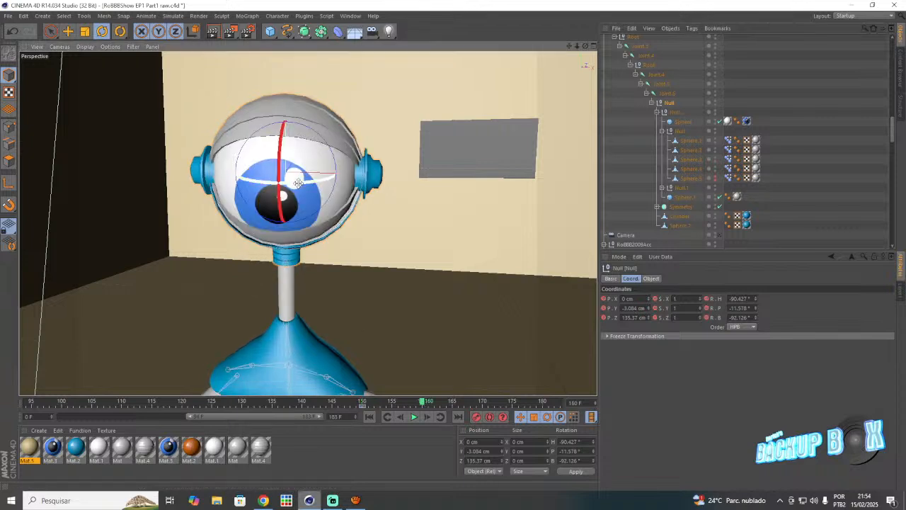
click(477, 417)
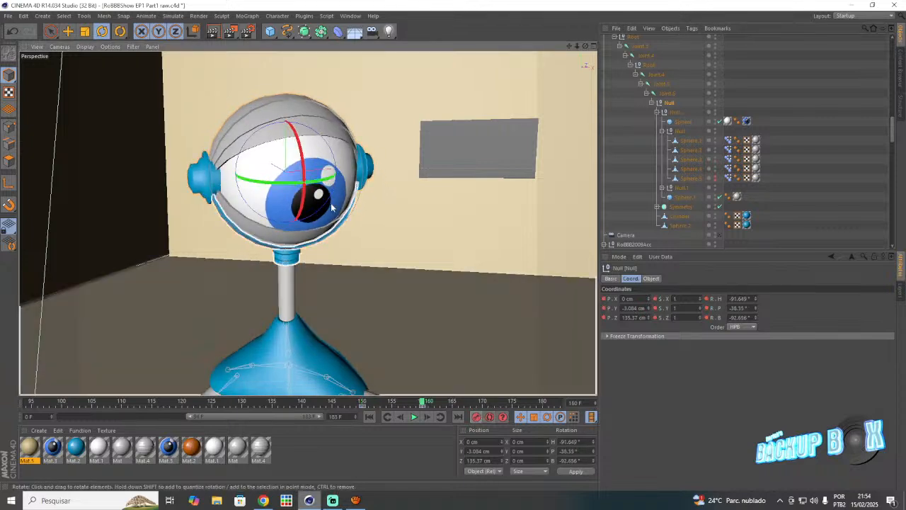
- Keyframe the blue character's eyeball Sphere at frame 155, then rotate it to P about 7.4° and keyframe it at frame 160
click(330, 198)
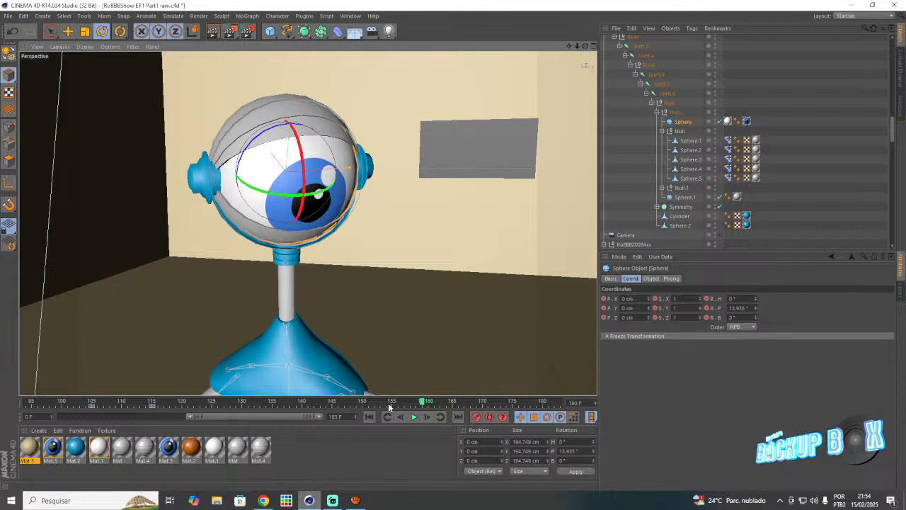
click(391, 402)
click(424, 402)
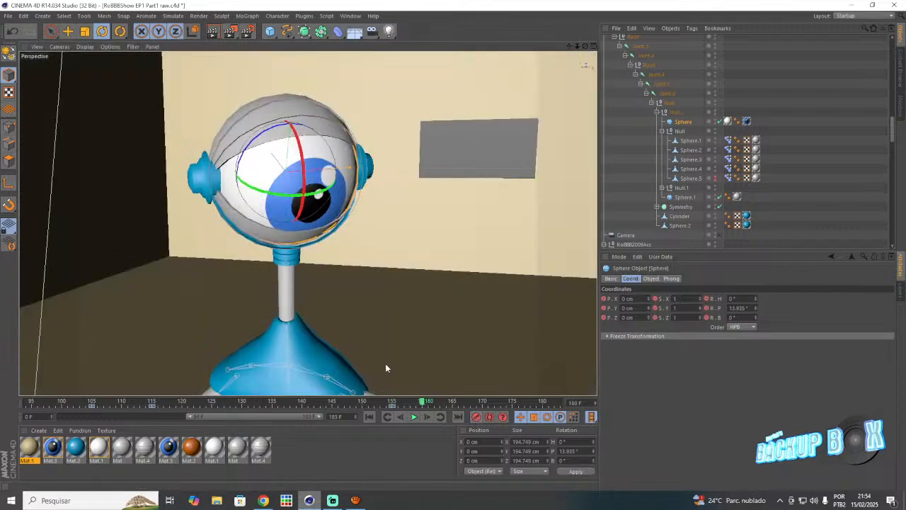
drag(309, 175, 306, 166)
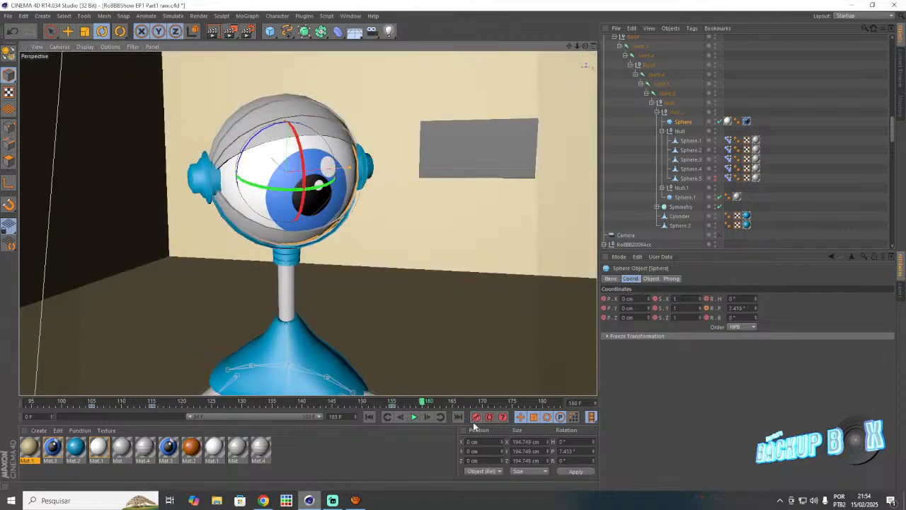
click(462, 152)
- Frame both characters in the perspective view and save the project
scroll(457, 156, down, 3)
scroll(457, 156, down, 3)
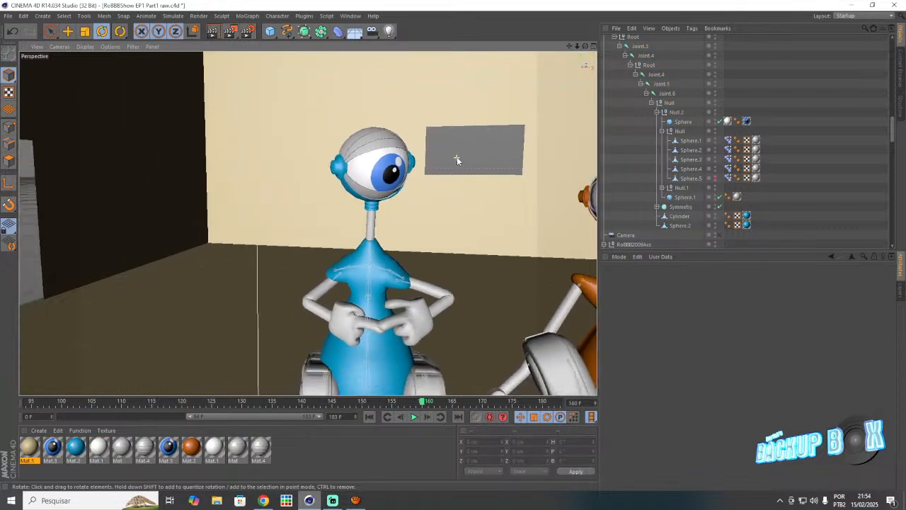
drag(568, 46, 418, 21)
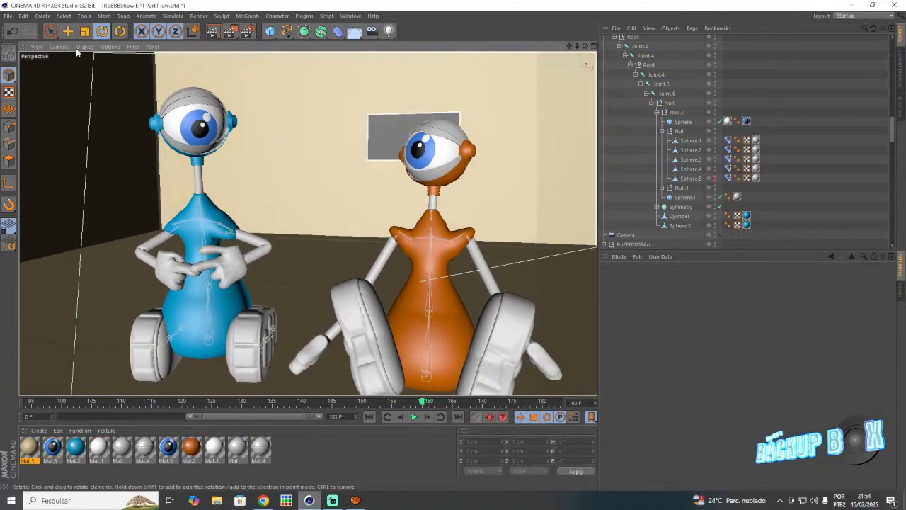
click(23, 16)
click(28, 103)
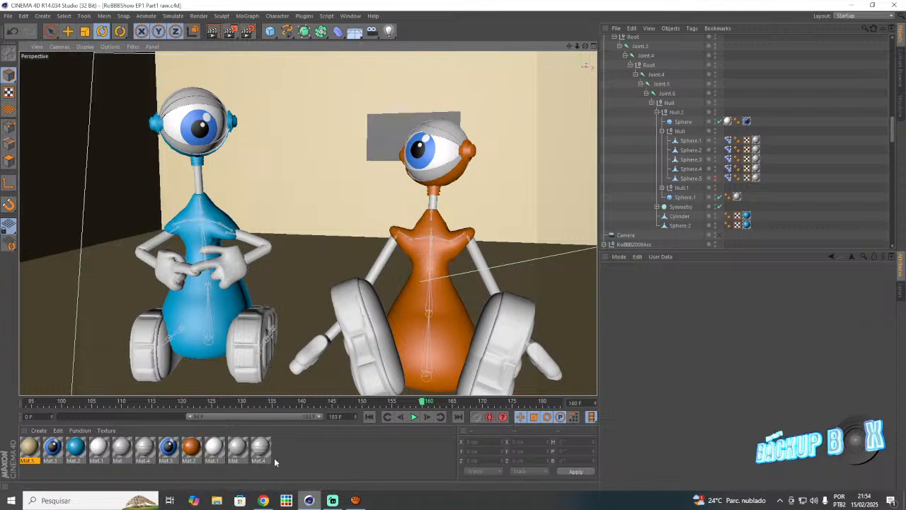
- Switch to Streamlabs Desktop to check the live stream, then return to the Cinema 4D scene
click(332, 500)
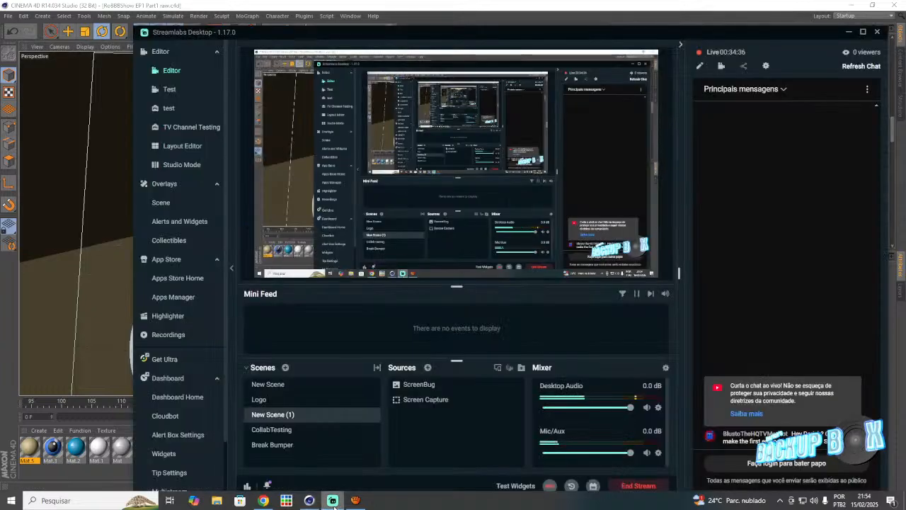
click(333, 500)
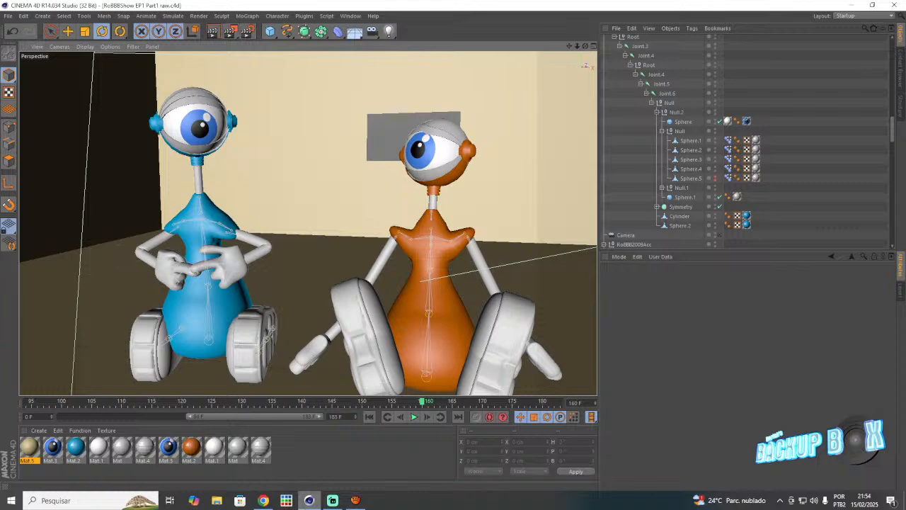
- Keyframe the orange character's LeftHand arm joints Joint.3 and Joint.4 at frame 140
drag(585, 46, 623, 64)
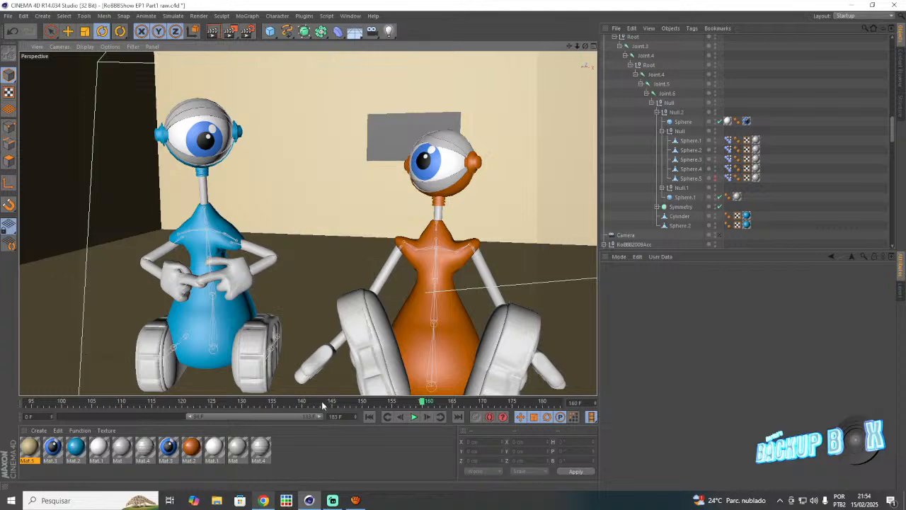
drag(322, 405, 304, 402)
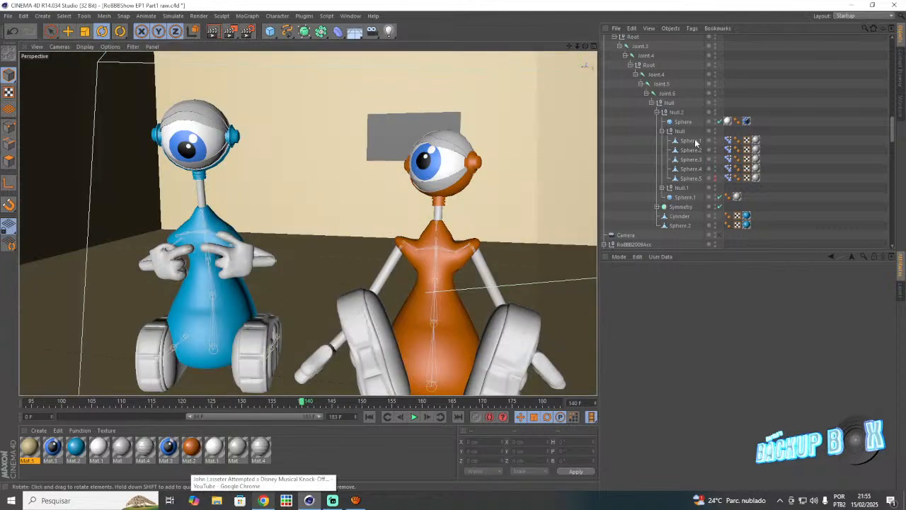
scroll(647, 126, down, 5)
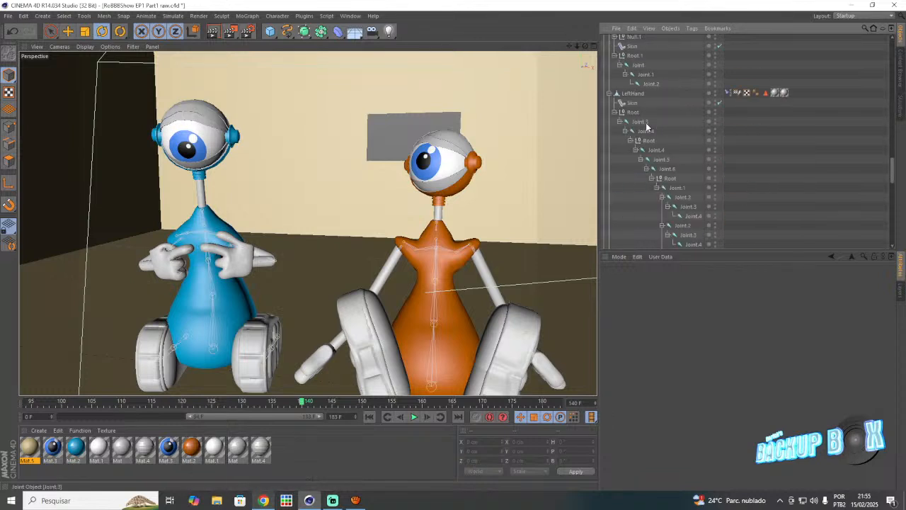
click(646, 129)
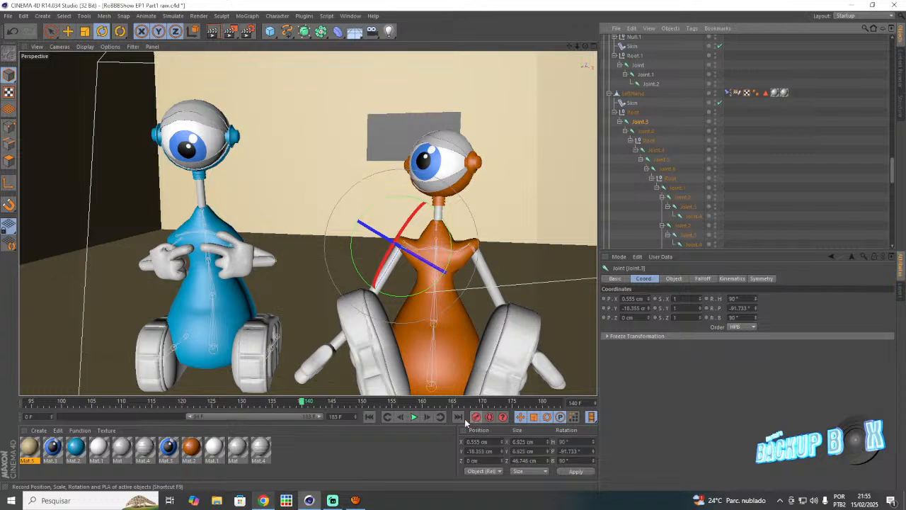
click(644, 150)
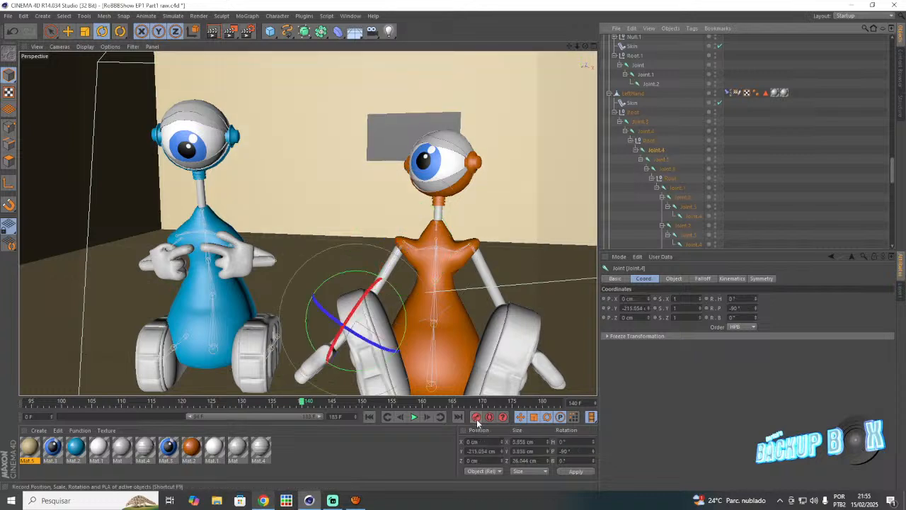
- At frame 150, move the orange character's LeftHand Joint.4 to Y about -2.8 cm, rotate it to P about -111.8° and keyframe it
click(364, 402)
key(e)
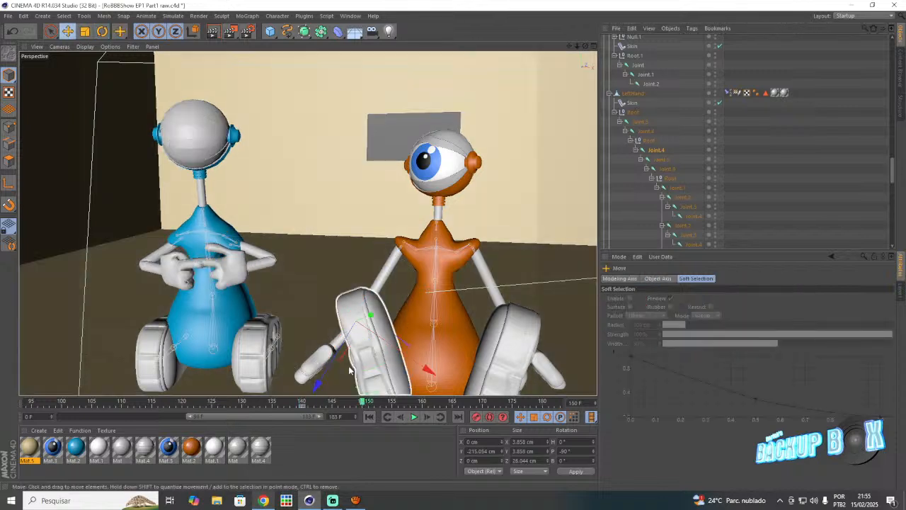
drag(344, 358, 363, 326)
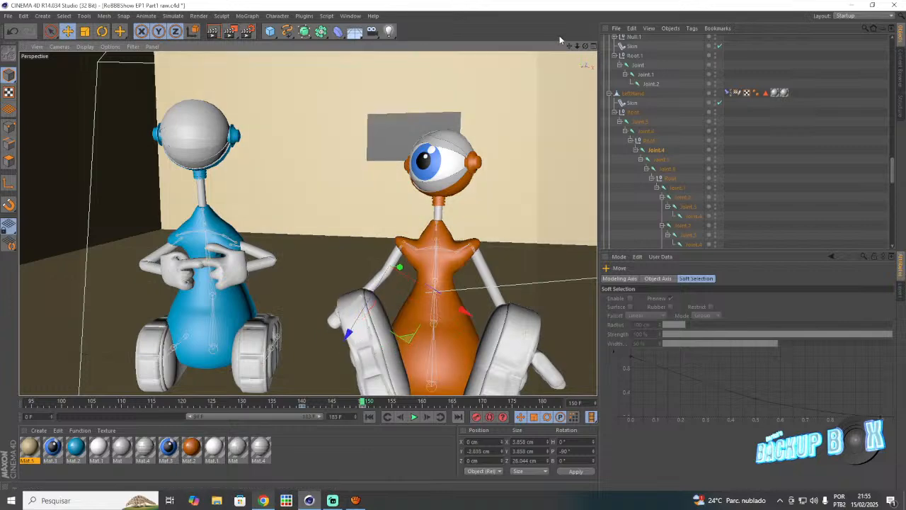
drag(585, 46, 518, 48)
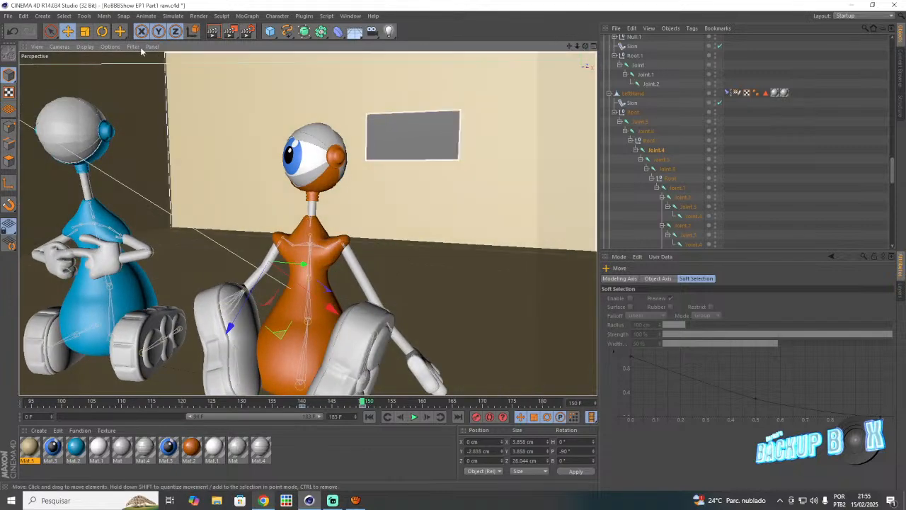
click(103, 32)
drag(256, 237, 274, 228)
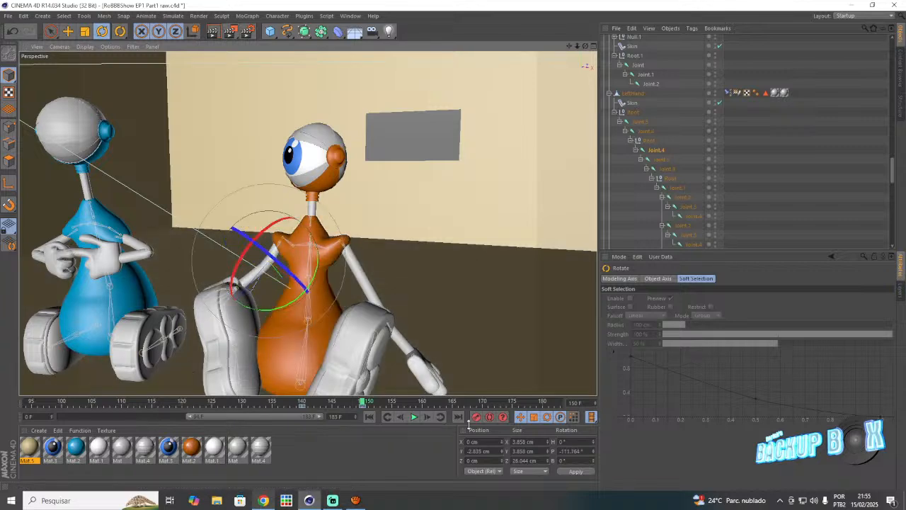
- Keyframe the orange character's LeftHand Joint.5 at frame 145, then advance the animation to frame 155
click(655, 161)
click(335, 403)
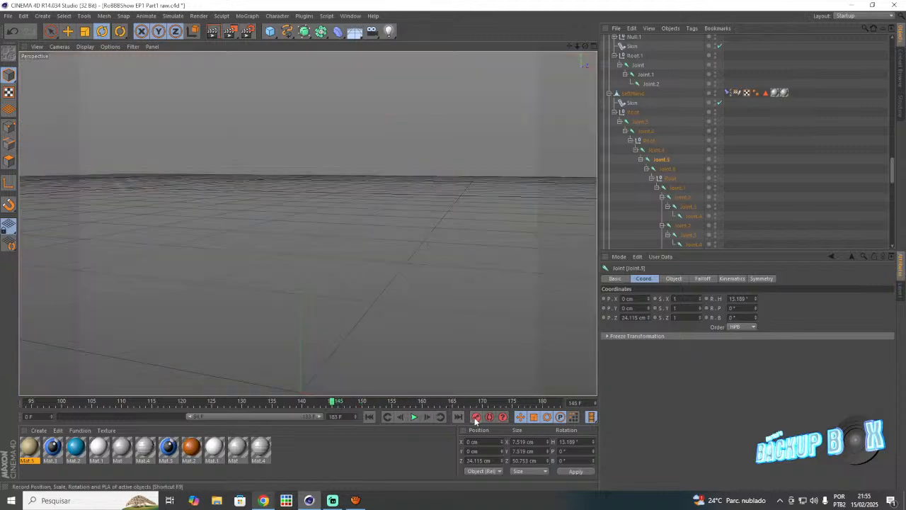
click(475, 418)
click(394, 402)
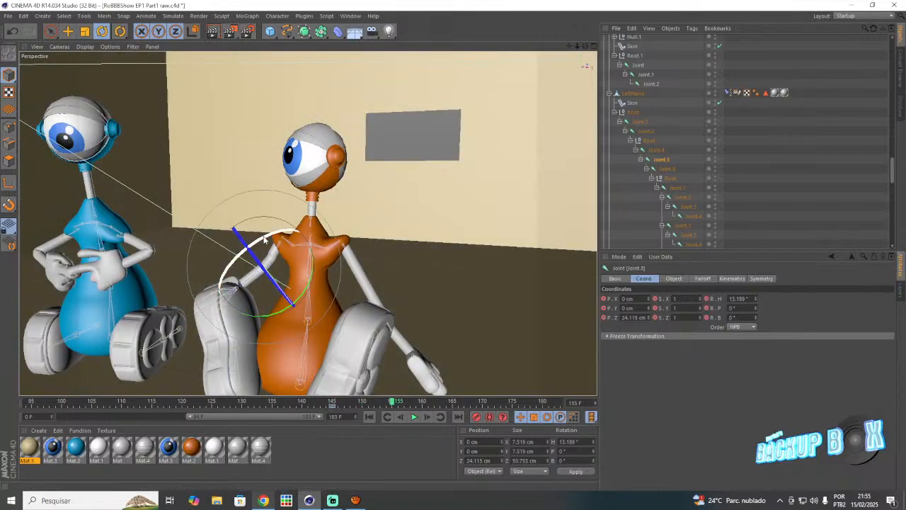
- Raise the orange robot's hand by rotating LeftHand Joint.5 to about -55.6° pitch at frame 155, and bank Joint.4 to about 37.3° at frame 150
drag(263, 230, 258, 302)
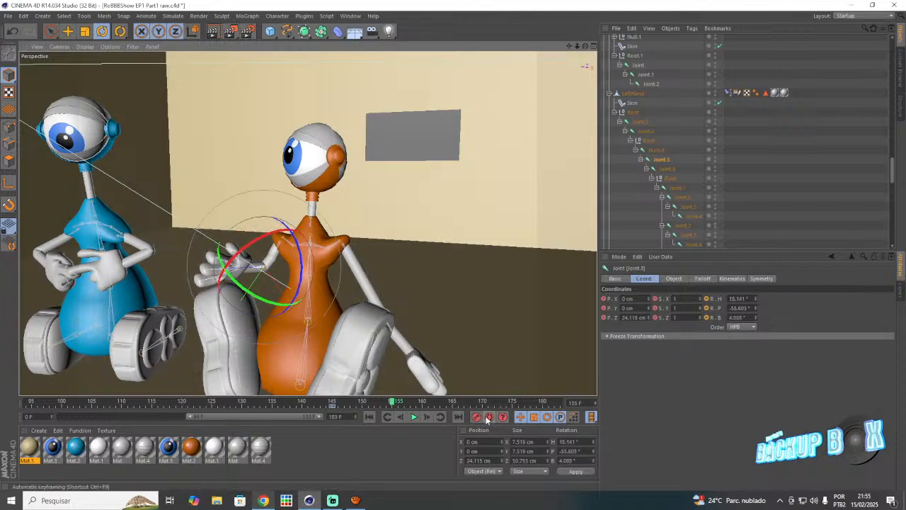
click(655, 151)
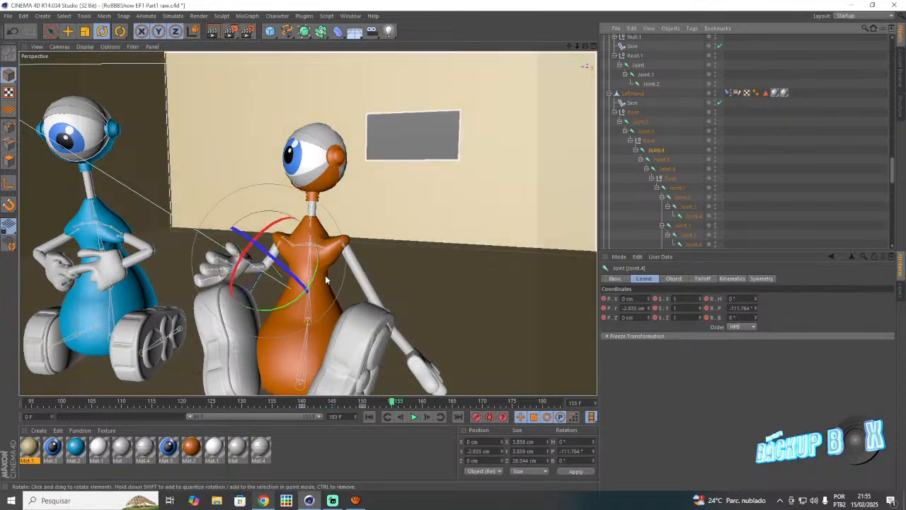
click(363, 402)
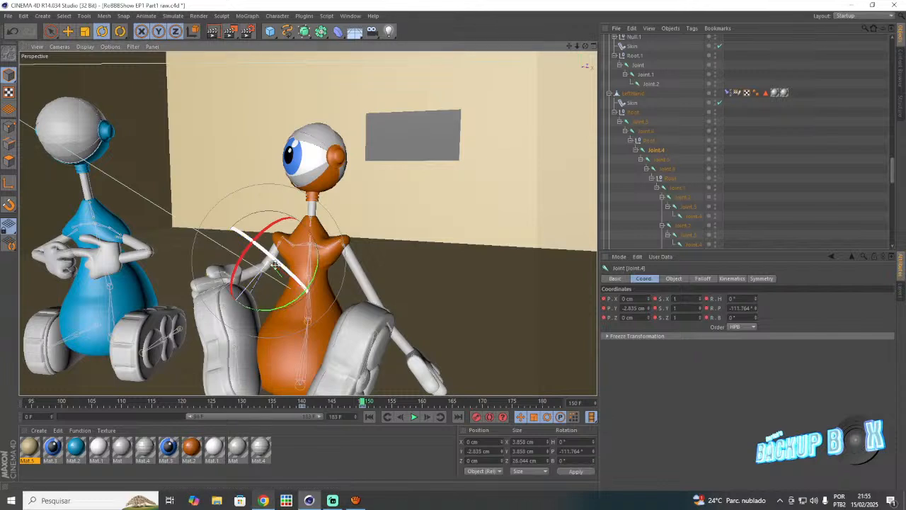
drag(277, 265, 236, 251)
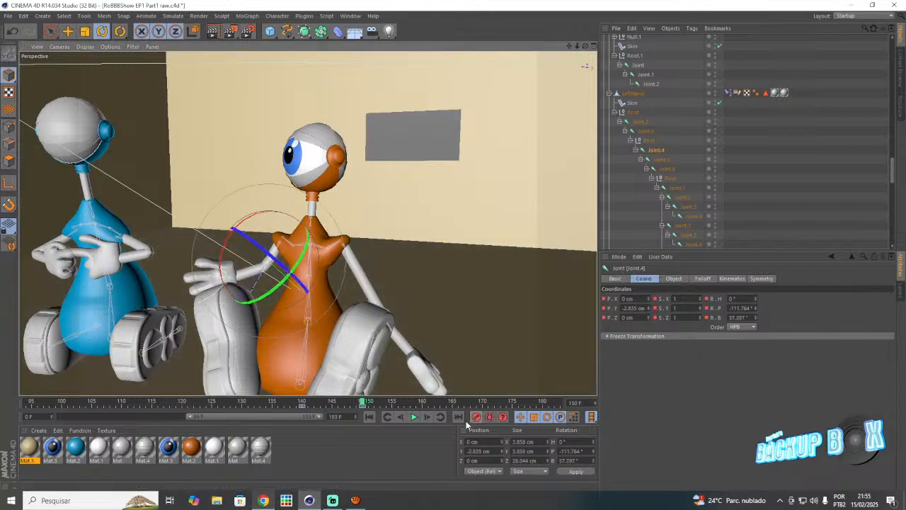
- Play the orange robot's raised-hand animation from frame 140 and save the project
click(7, 16)
click(42, 88)
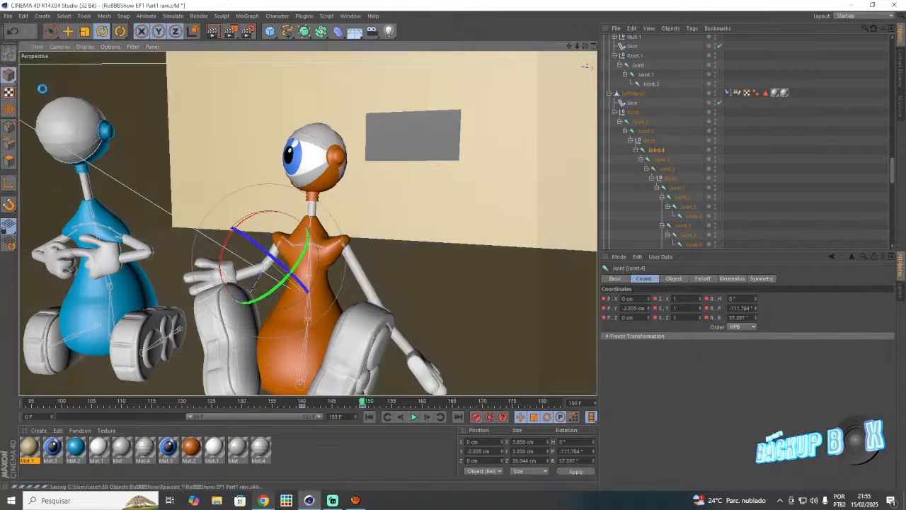
drag(570, 45, 617, 39)
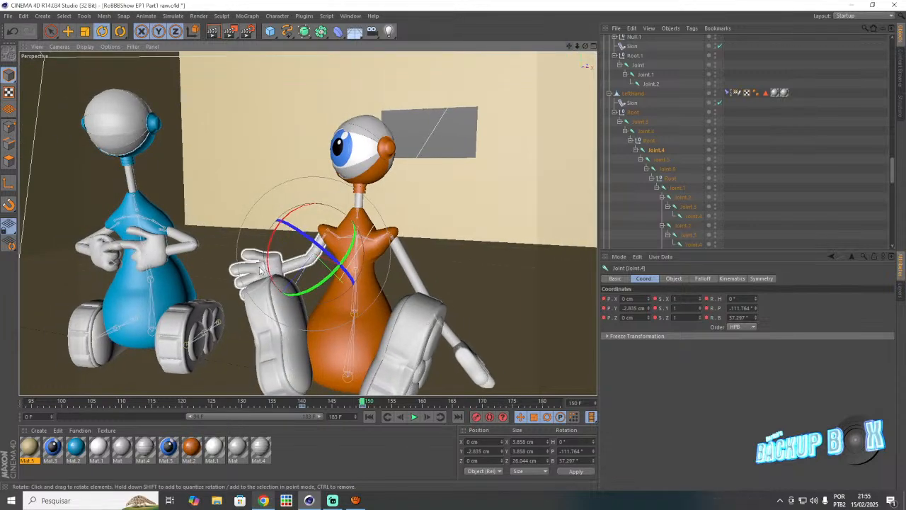
scroll(261, 267, up, 5)
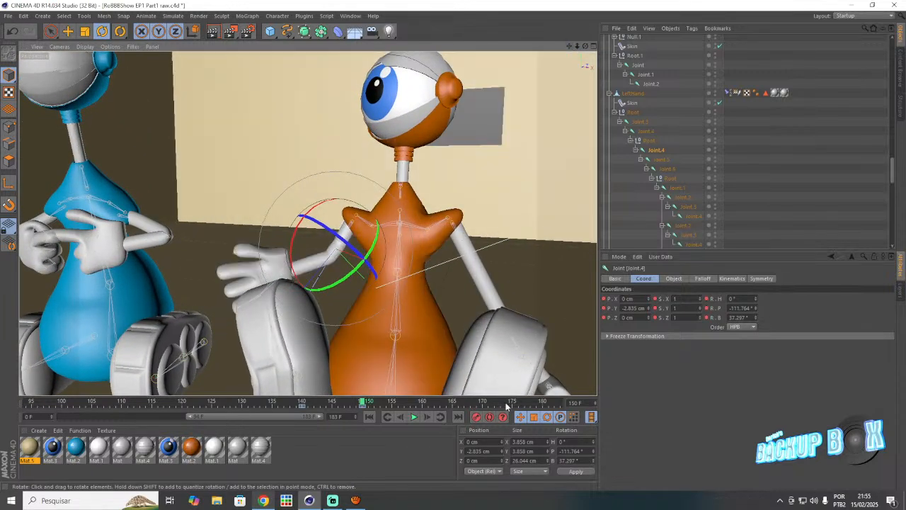
click(302, 402)
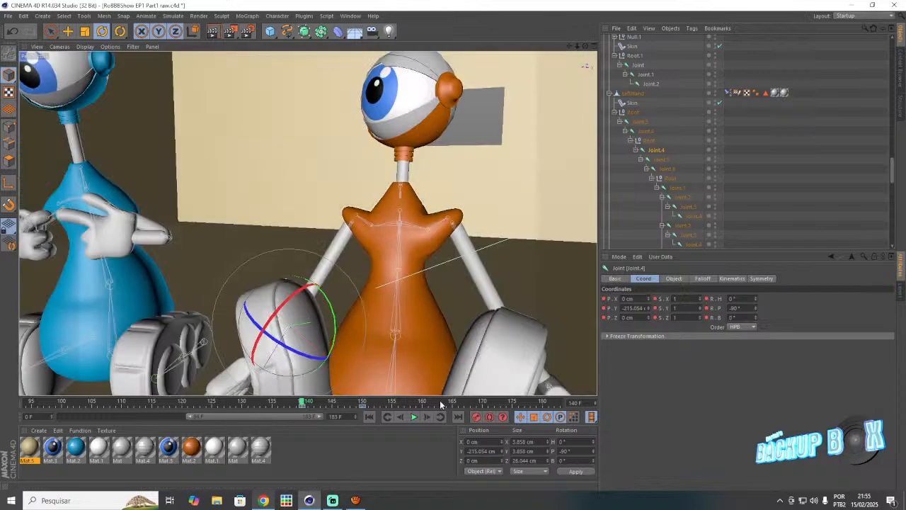
click(417, 416)
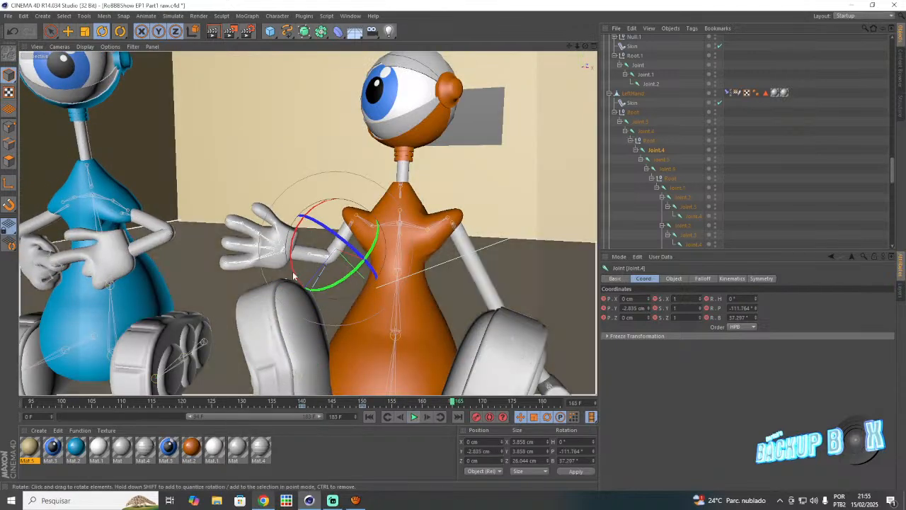
click(8, 16)
click(31, 93)
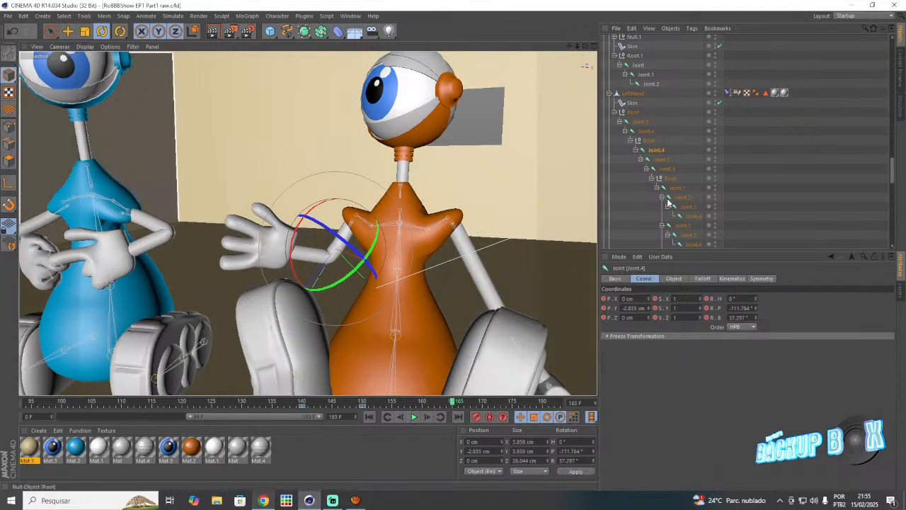
- Record keyframes for the orange robot's open eyelids, Null and Null.1, at frames 135, 145 and 155
scroll(651, 168, down, 10)
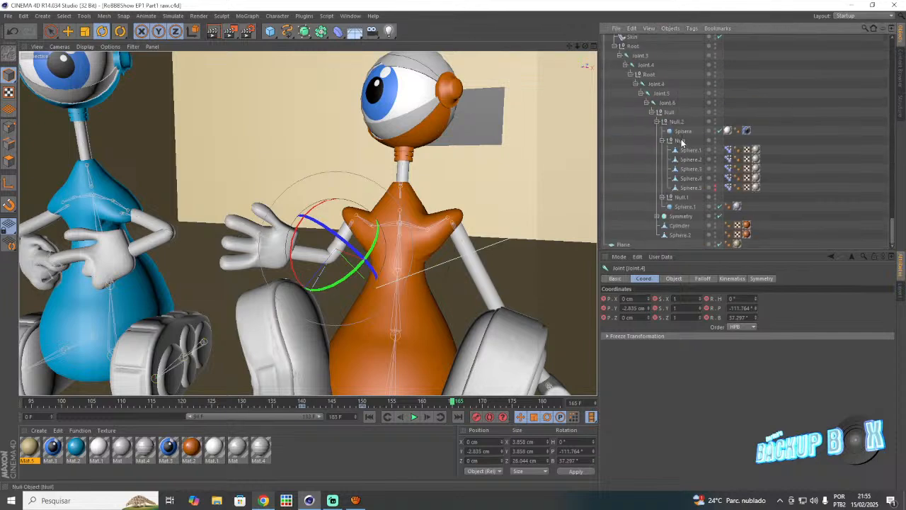
click(681, 141)
ctrl+click(681, 199)
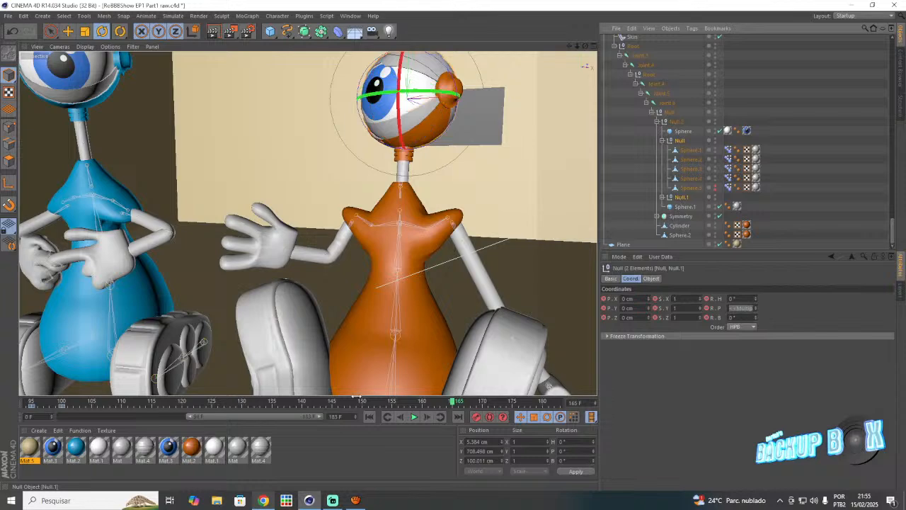
click(273, 402)
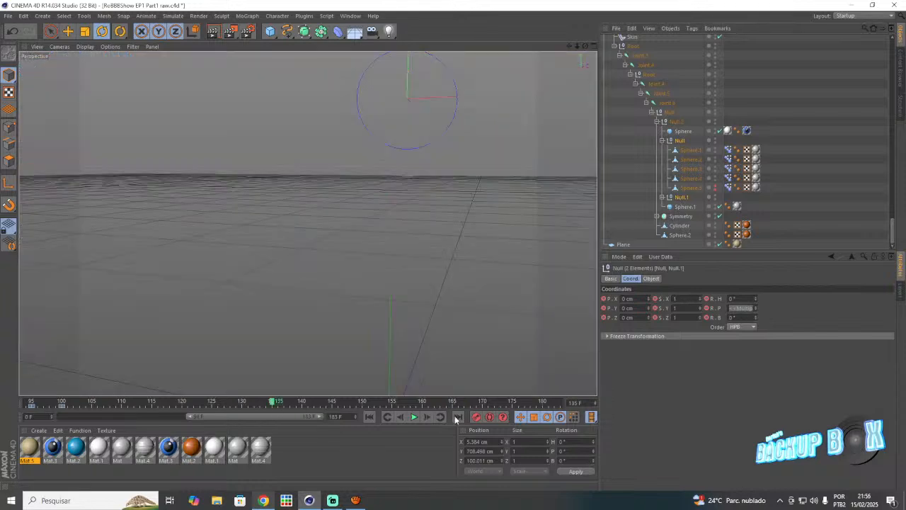
click(330, 402)
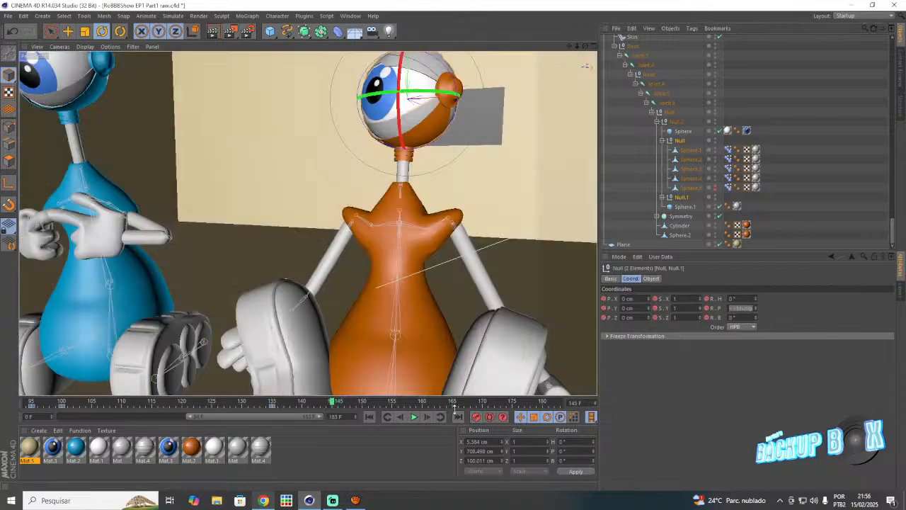
click(393, 402)
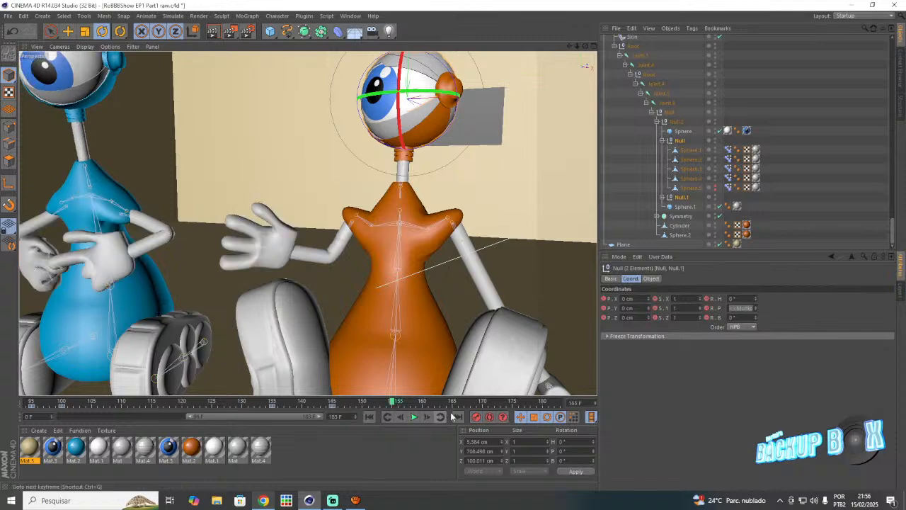
- Close the orange robot's eye at frame 140 by pitching Null to about 22.3° and Null.1 to about -33°, keyframing both
click(305, 402)
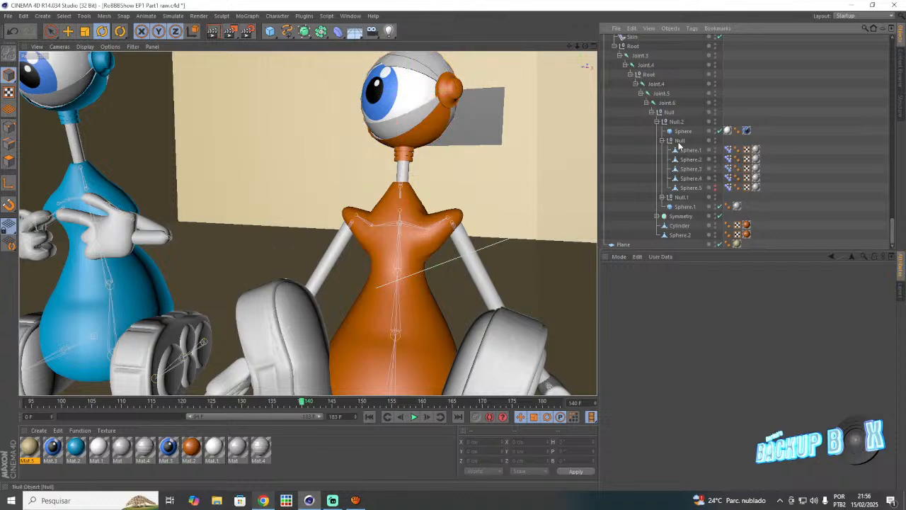
click(679, 140)
drag(370, 84, 382, 133)
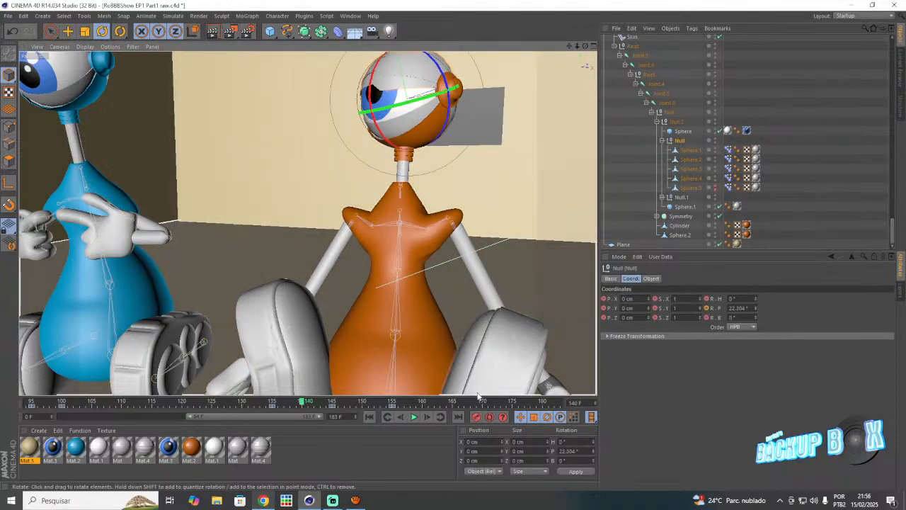
click(669, 200)
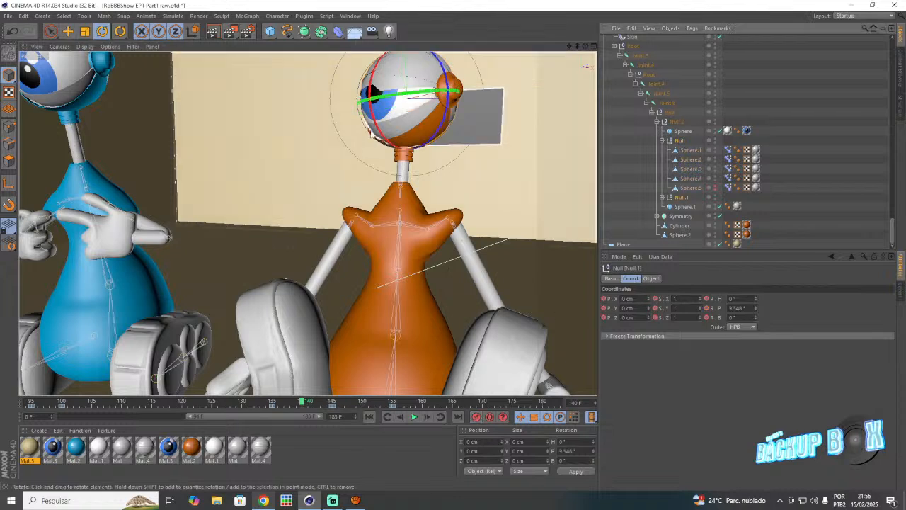
drag(372, 134, 371, 92)
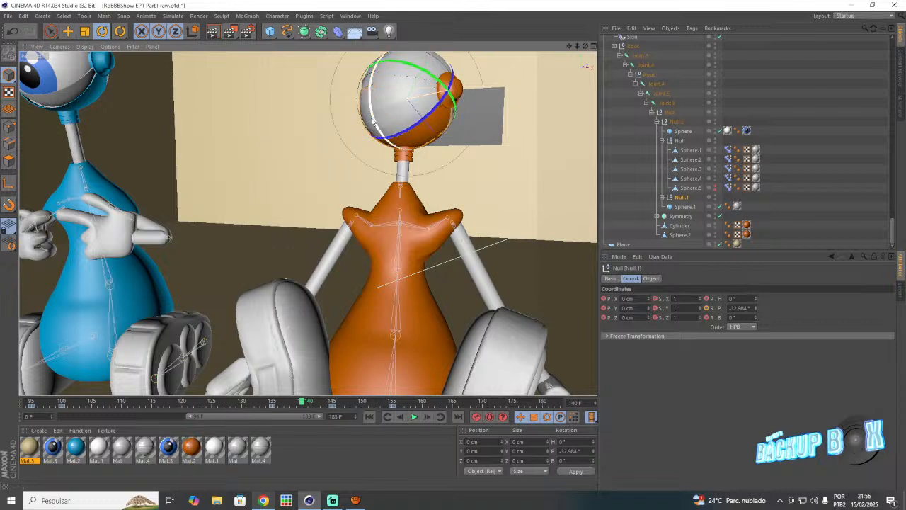
- Key a second blink at frame 150 by pitching the orange robot's Null to about 30.4° and Null.1 to about -26.5°
click(365, 403)
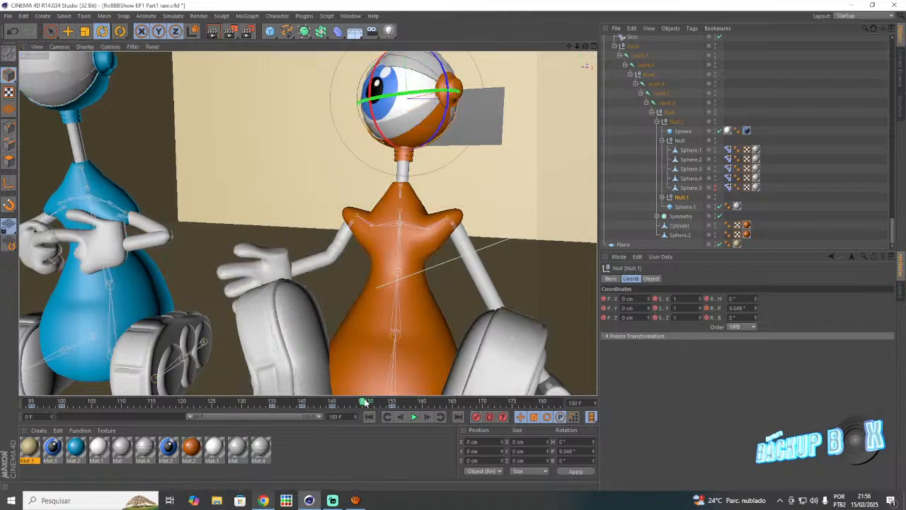
click(680, 141)
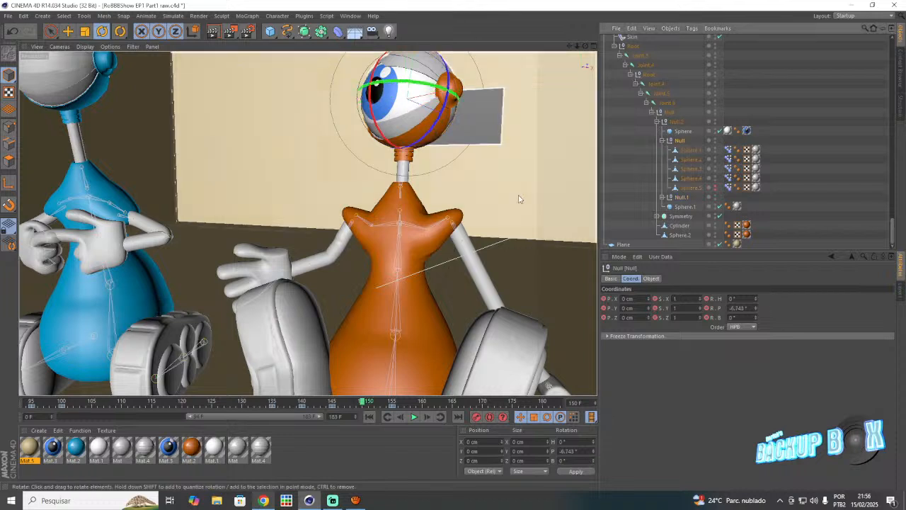
drag(374, 127, 369, 86)
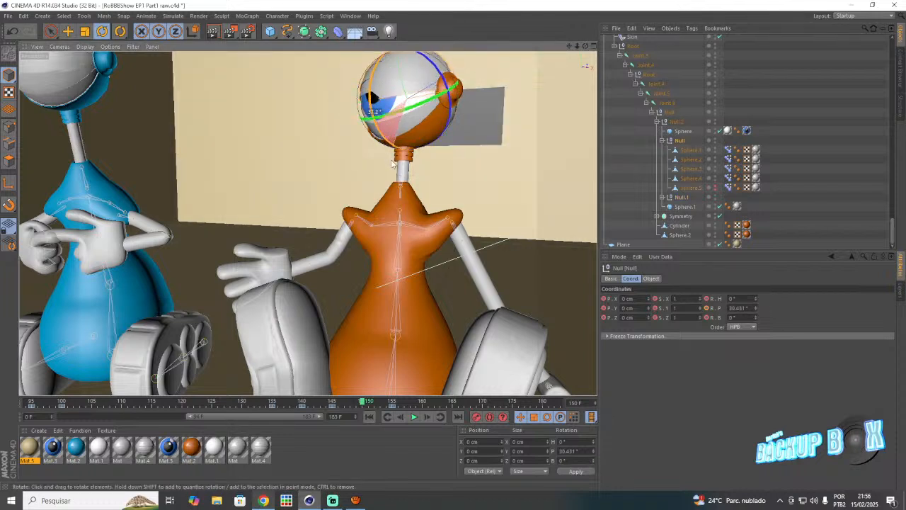
click(674, 198)
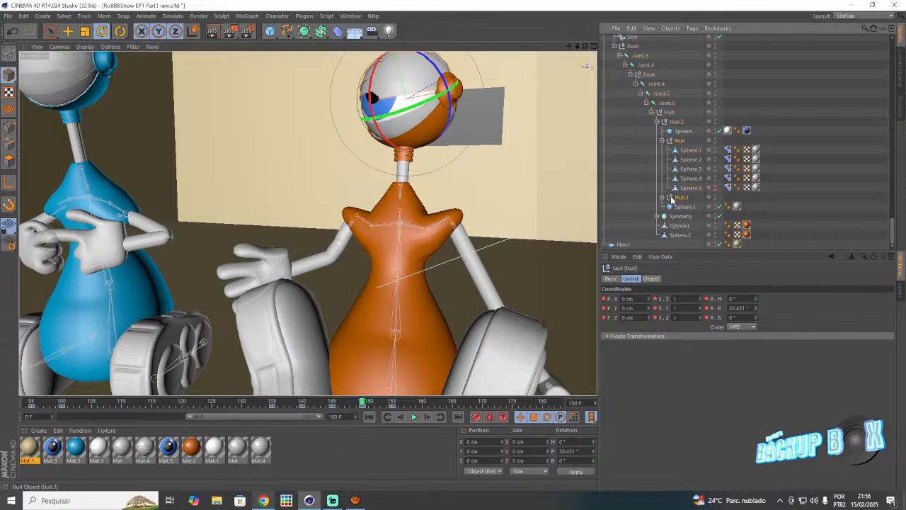
drag(381, 107, 386, 92)
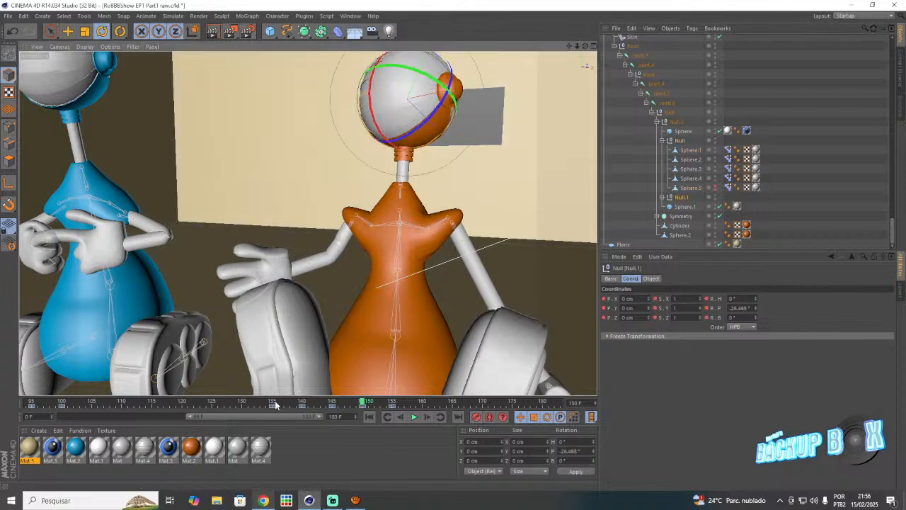
- Preview the orange robot's blink animation and save the project
click(415, 417)
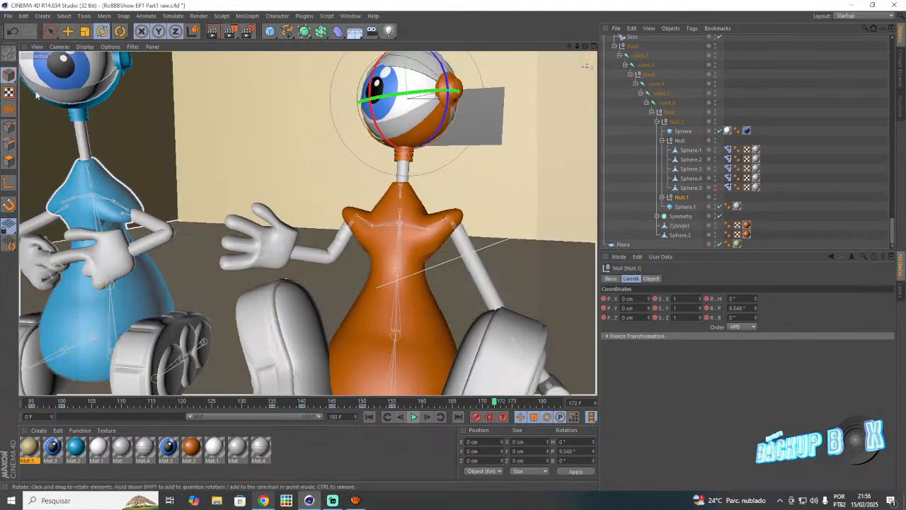
click(414, 417)
click(7, 16)
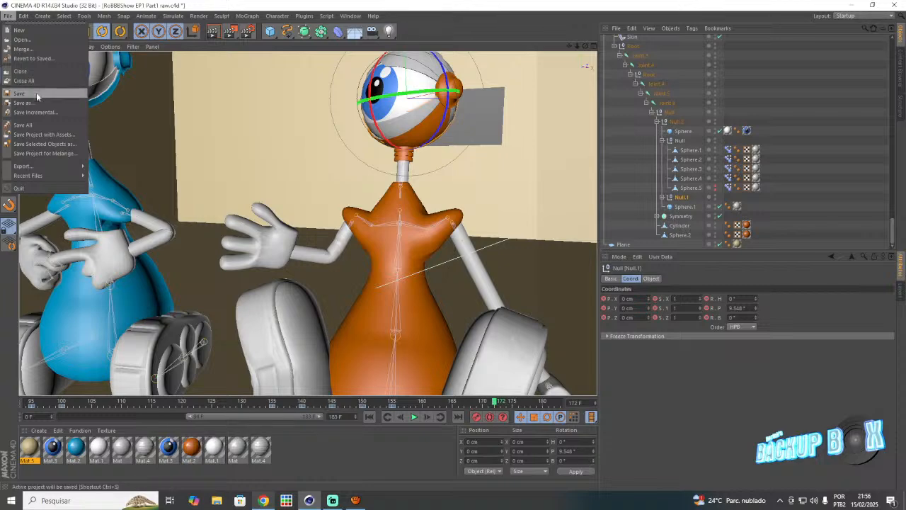
click(36, 93)
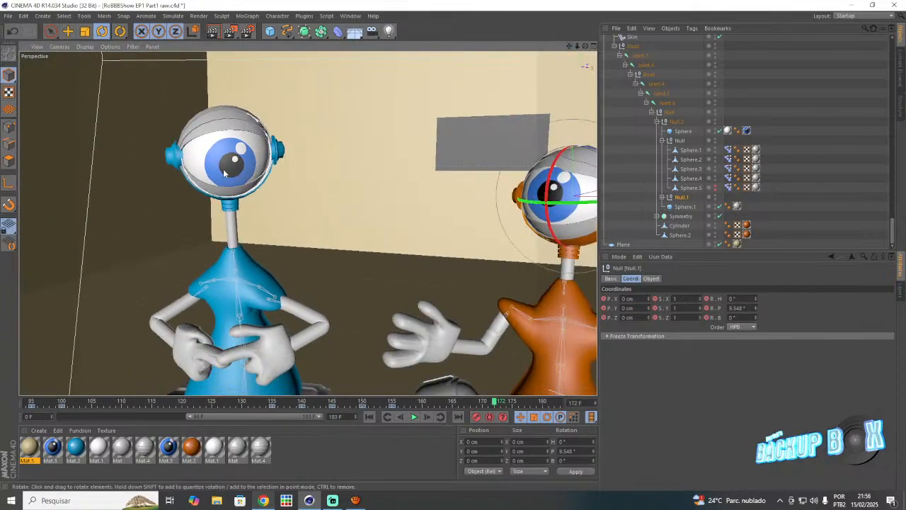
- Turn the blue robot's eye sphere toward the orange robot at frame 160, to about 10.1° heading, and keyframe it
click(226, 173)
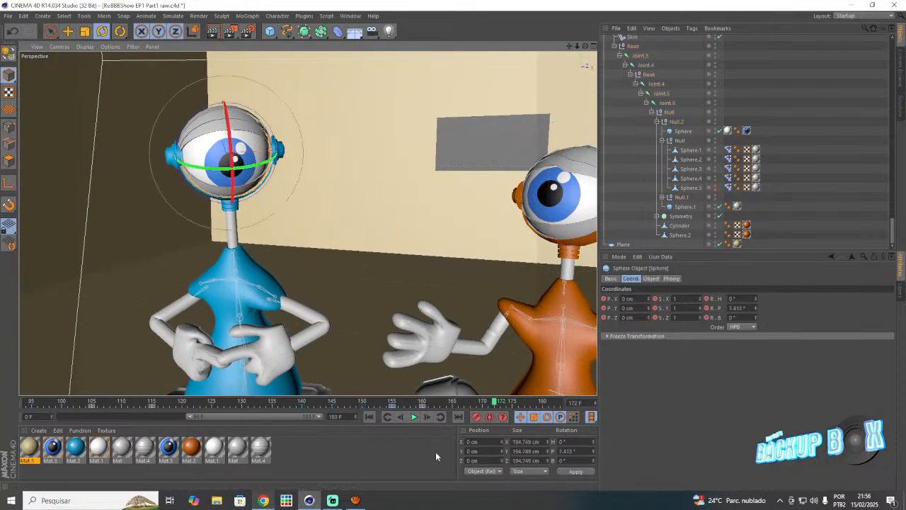
click(423, 402)
drag(246, 181, 271, 168)
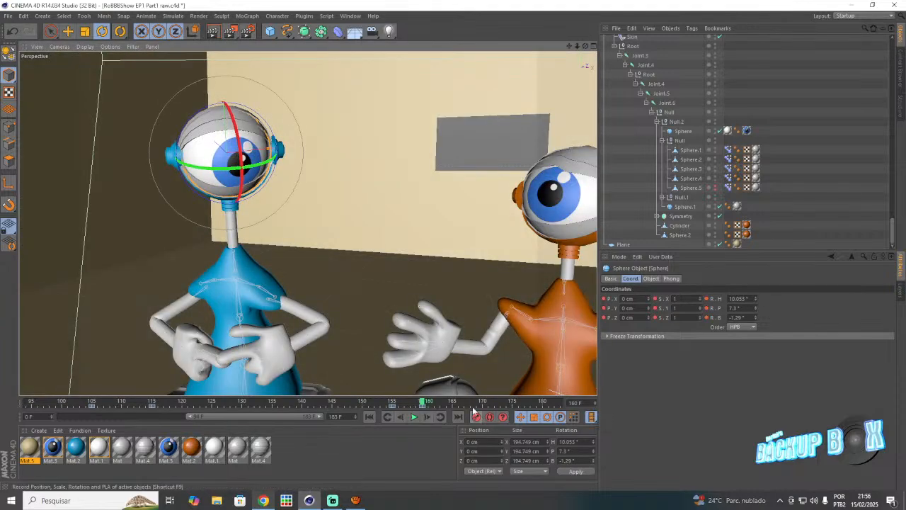
- Look through the scene's Camera object and save the project with nothing selected
scroll(750, 173, down, 5)
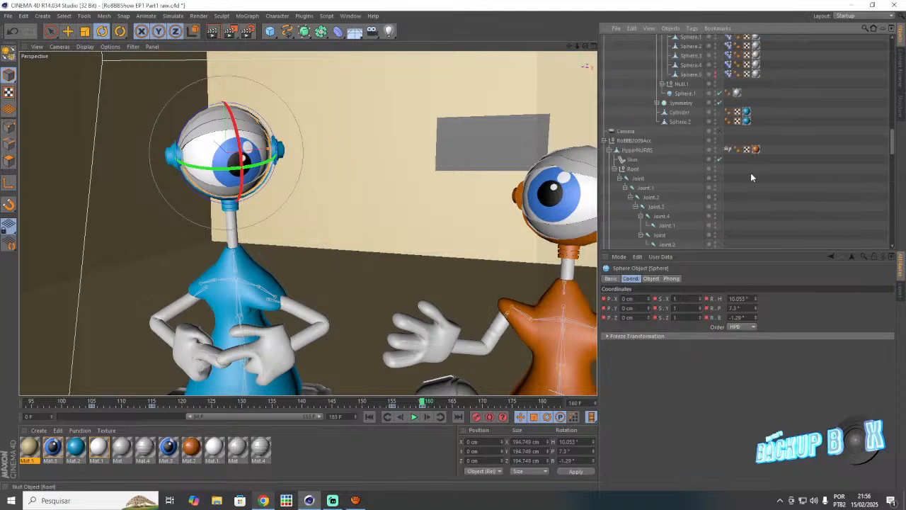
click(720, 131)
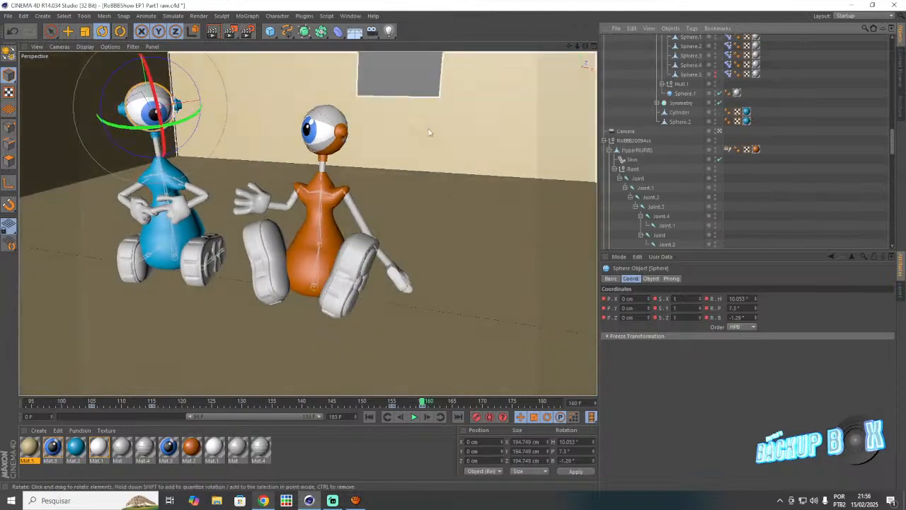
click(390, 68)
click(7, 16)
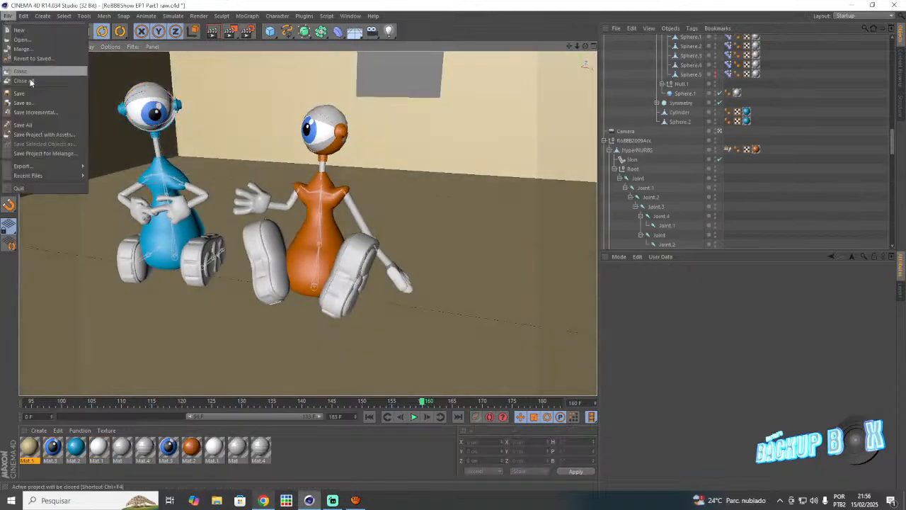
click(39, 95)
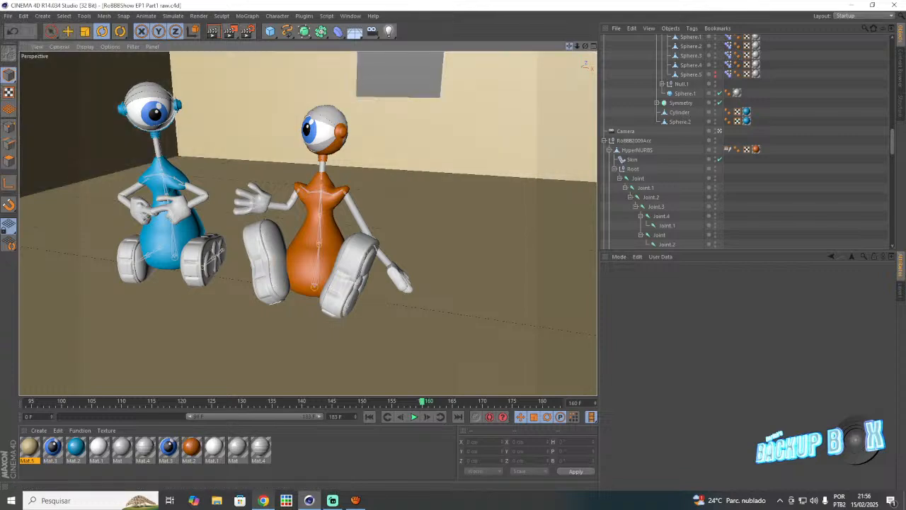
- Reframe the scene camera to centre both robots at frame 160, save the project, and keyframe the camera there
drag(569, 46, 618, 77)
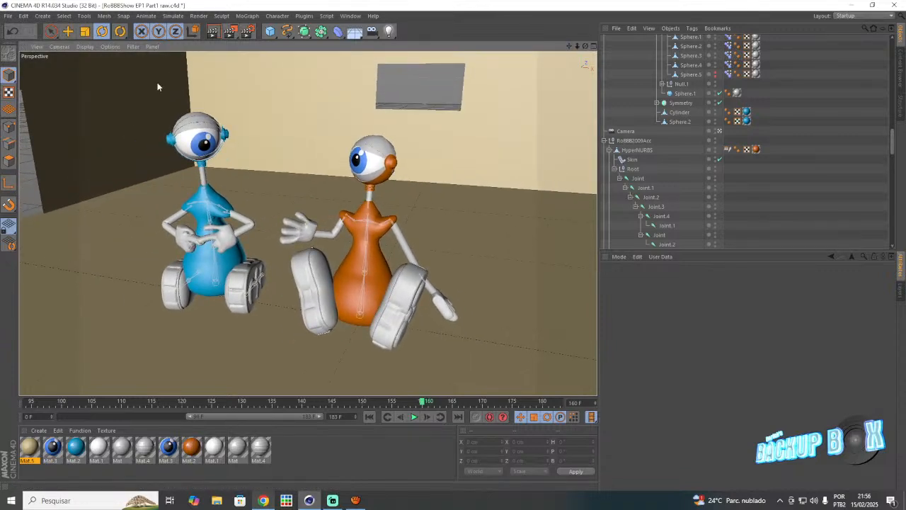
click(7, 16)
click(39, 94)
click(625, 132)
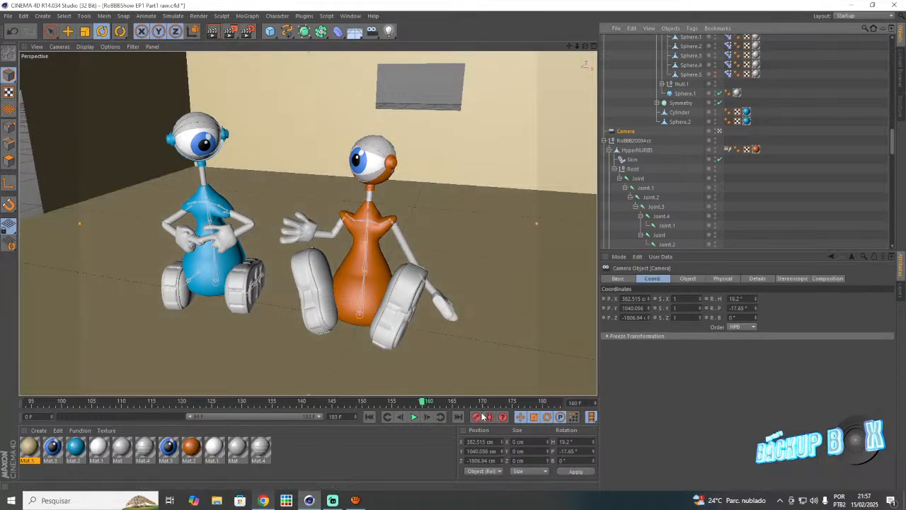
- Play the animation from around frame 144 to check the new camera framing
drag(414, 406, 329, 414)
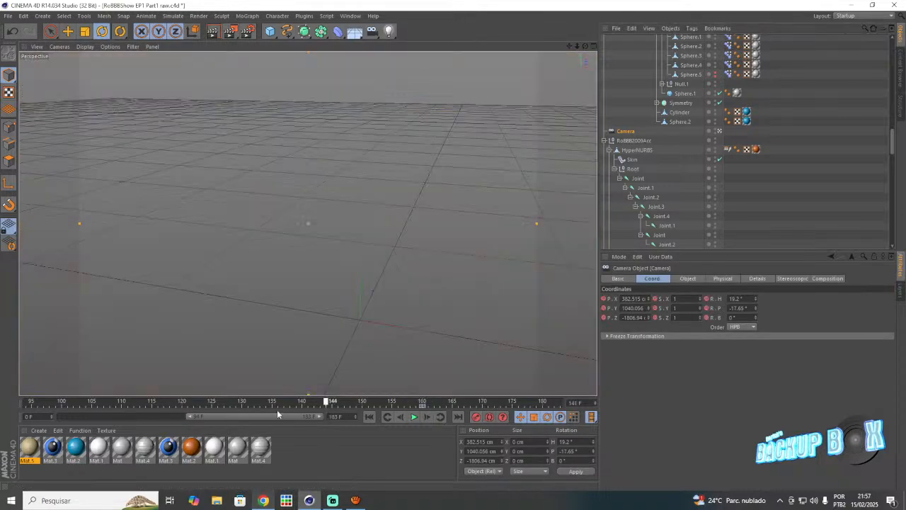
click(413, 417)
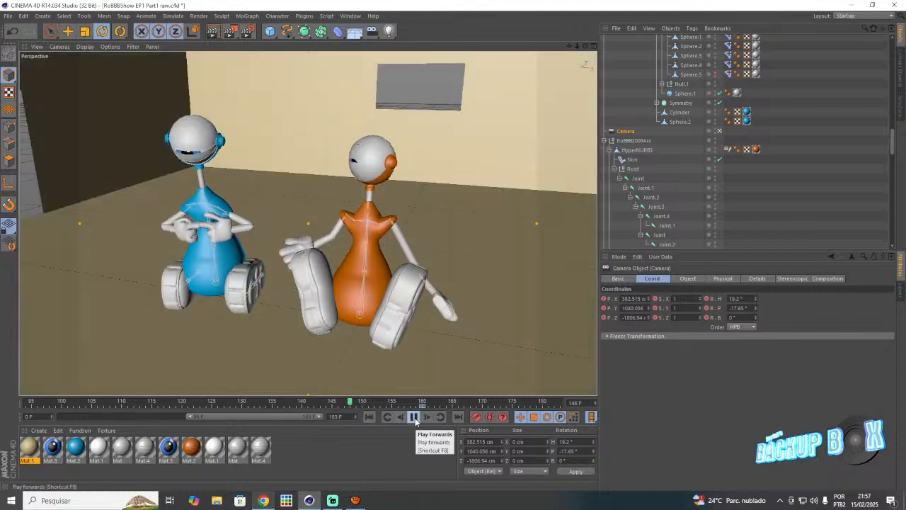
click(414, 417)
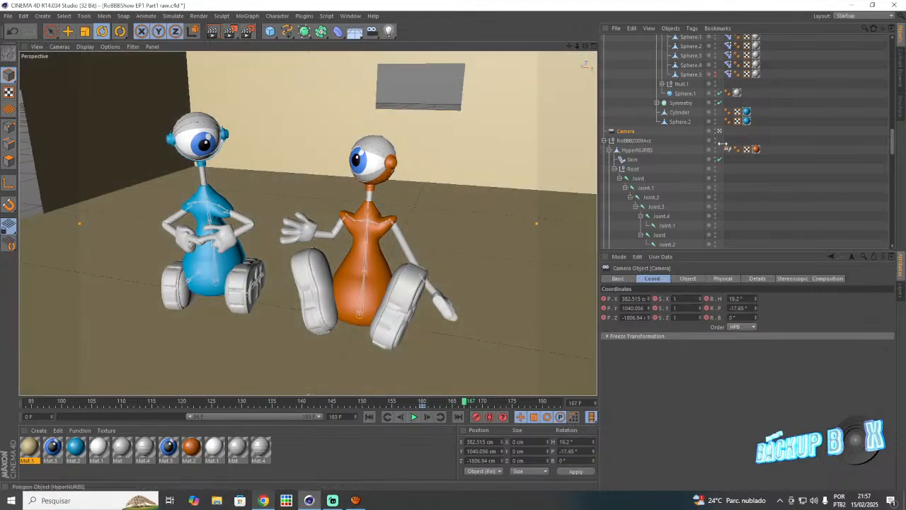
- Leave the scene camera for the editor view with both robots in frame, and extend the animation's end to frame 221
click(720, 131)
click(496, 133)
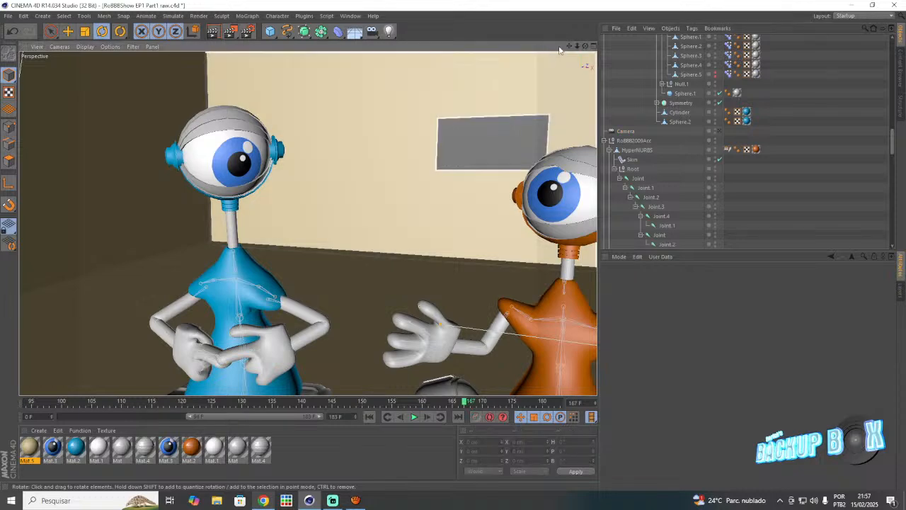
drag(569, 46, 514, 15)
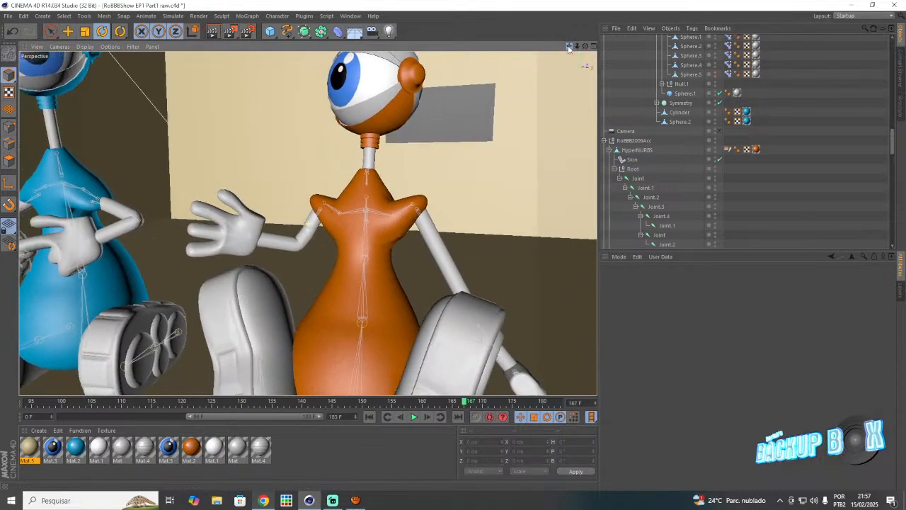
click(332, 500)
click(309, 500)
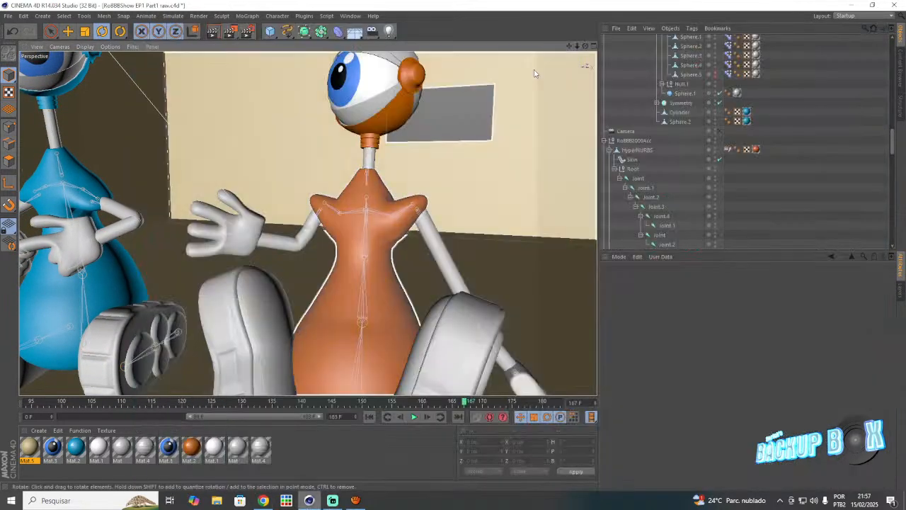
drag(569, 46, 558, 36)
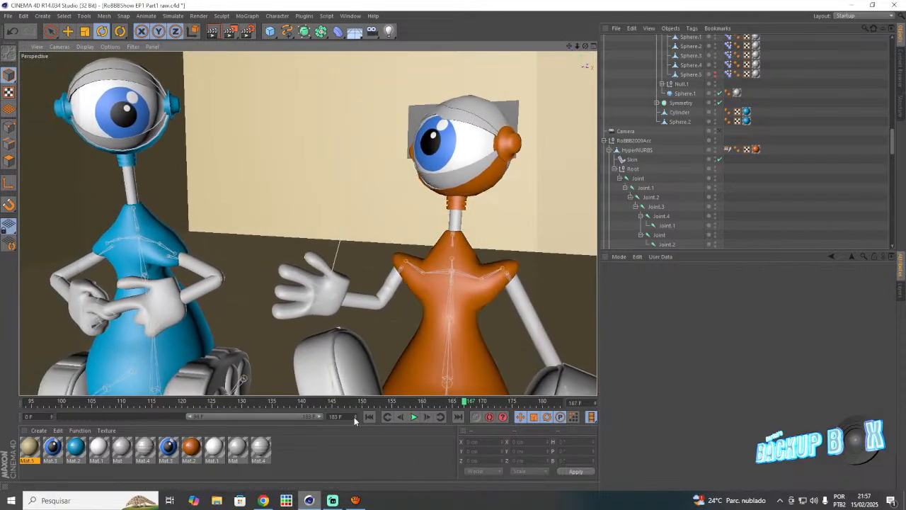
drag(355, 421, 275, 422)
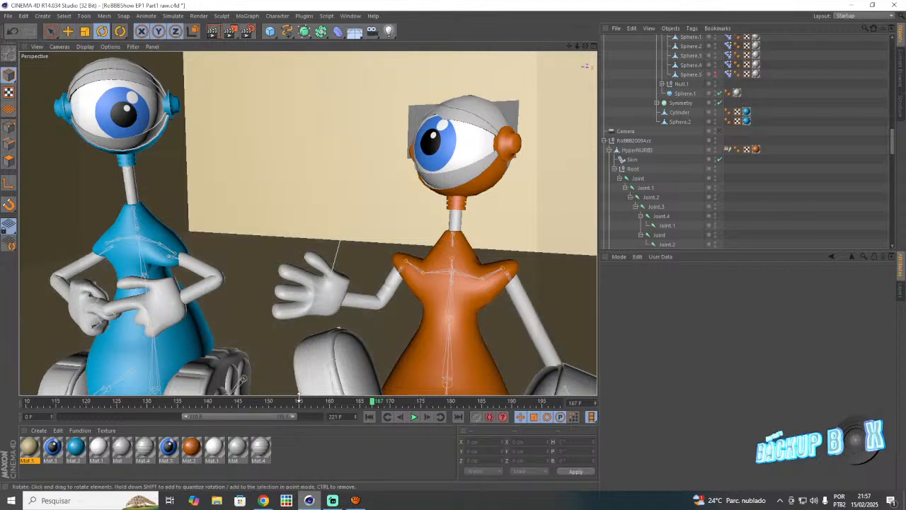
- Preview the robots' animation from frame 135 and save the project
click(305, 401)
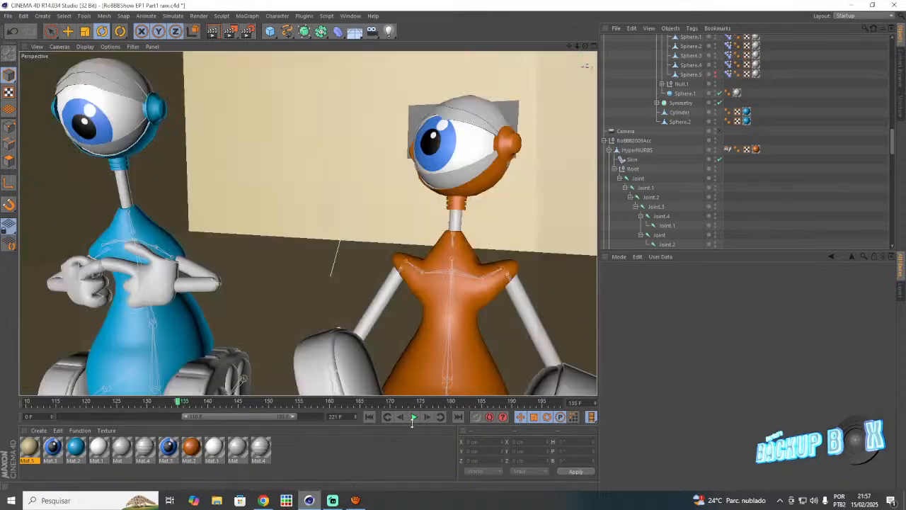
click(414, 416)
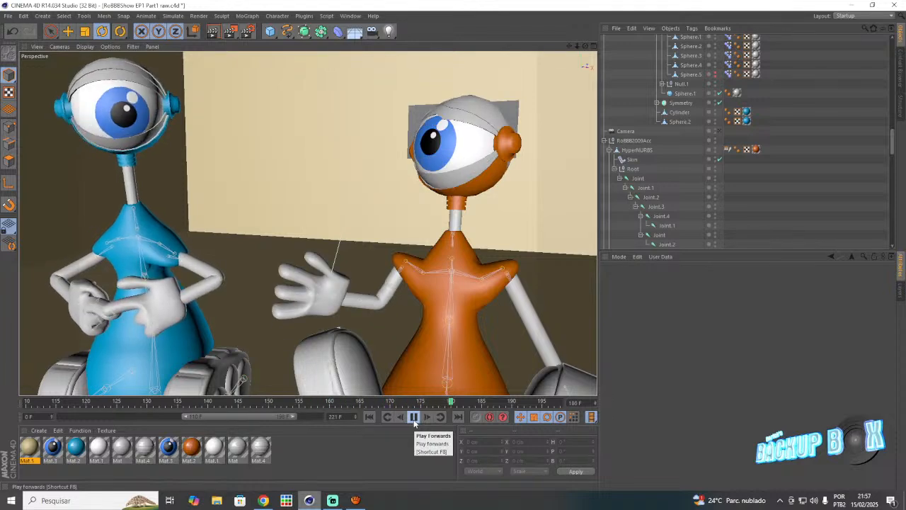
click(414, 416)
click(8, 15)
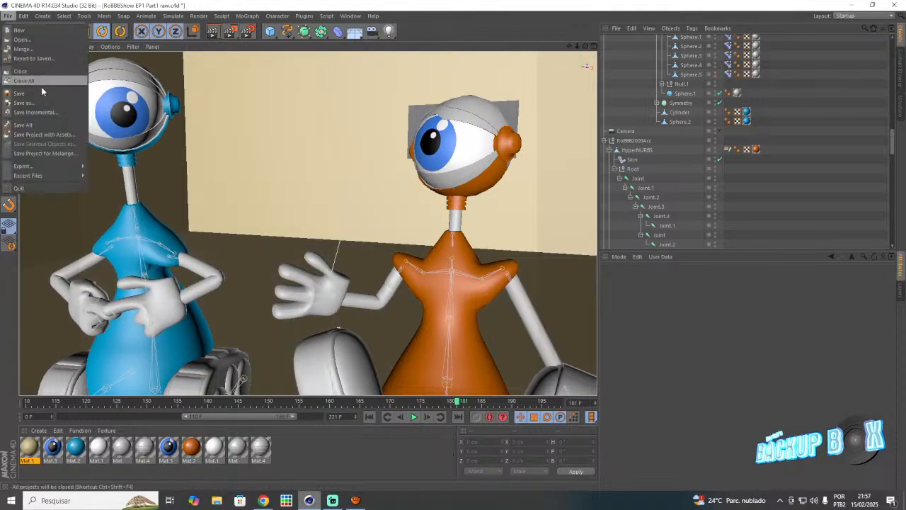
click(43, 91)
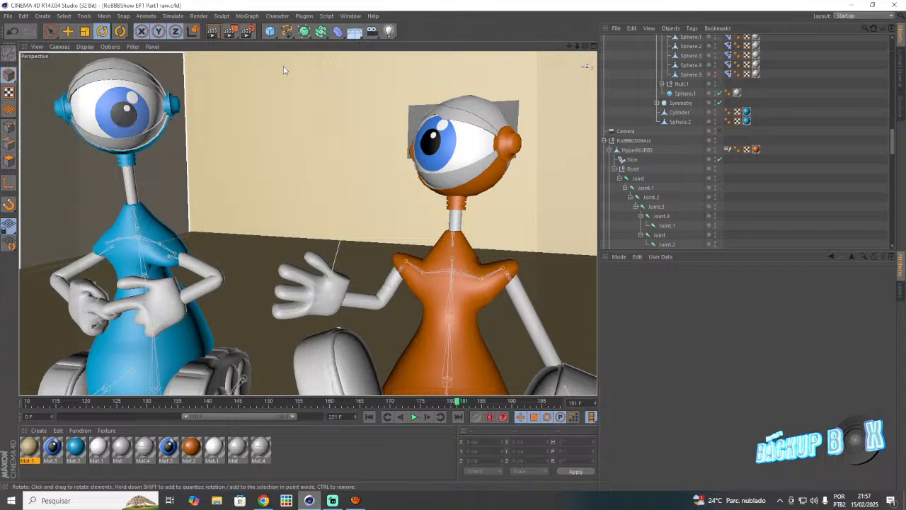
- Add a light and move it above and in front of the robots, to about Y 970 cm and Z -1293 cm
drag(389, 31, 418, 53)
click(417, 51)
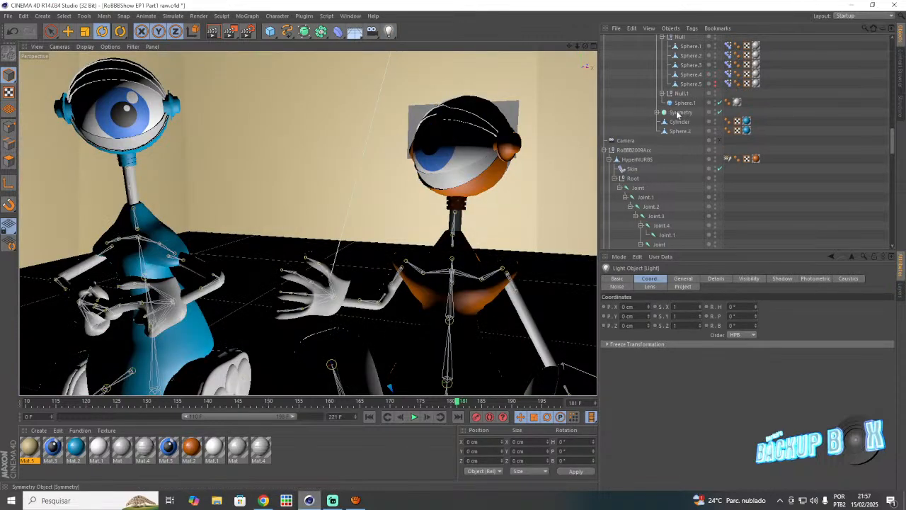
scroll(695, 86, up, 5)
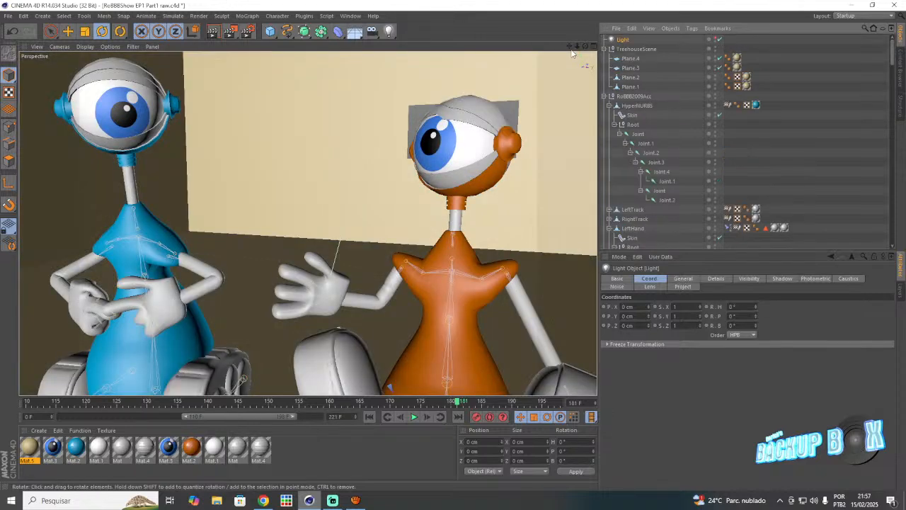
drag(577, 45, 576, 54)
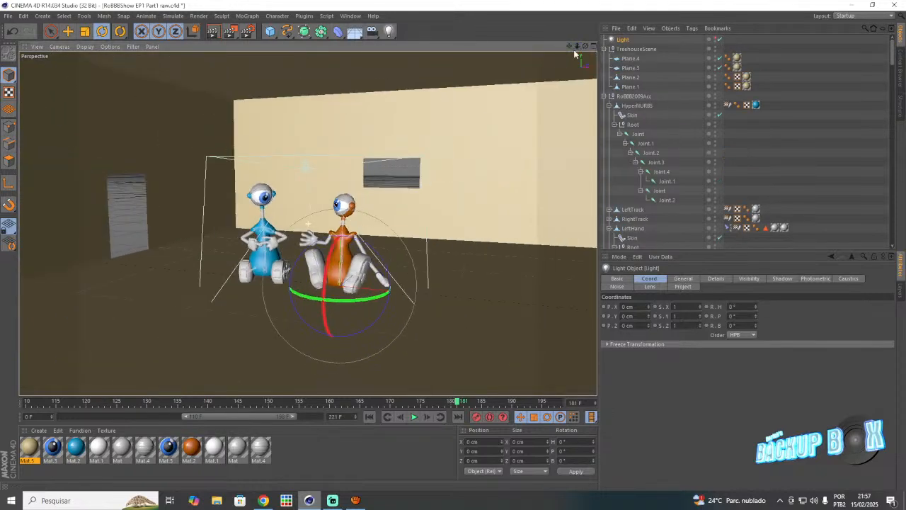
click(71, 32)
drag(362, 212, 364, 97)
drag(585, 45, 534, 141)
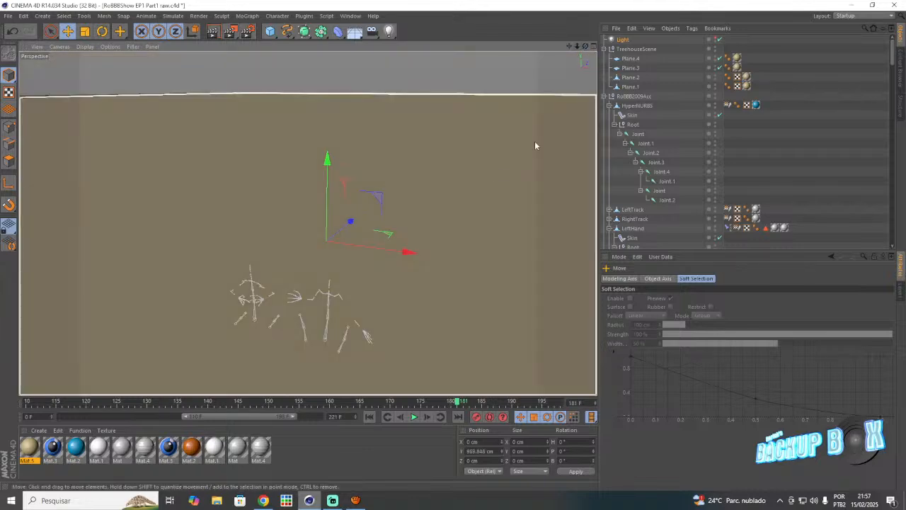
drag(350, 221, 299, 287)
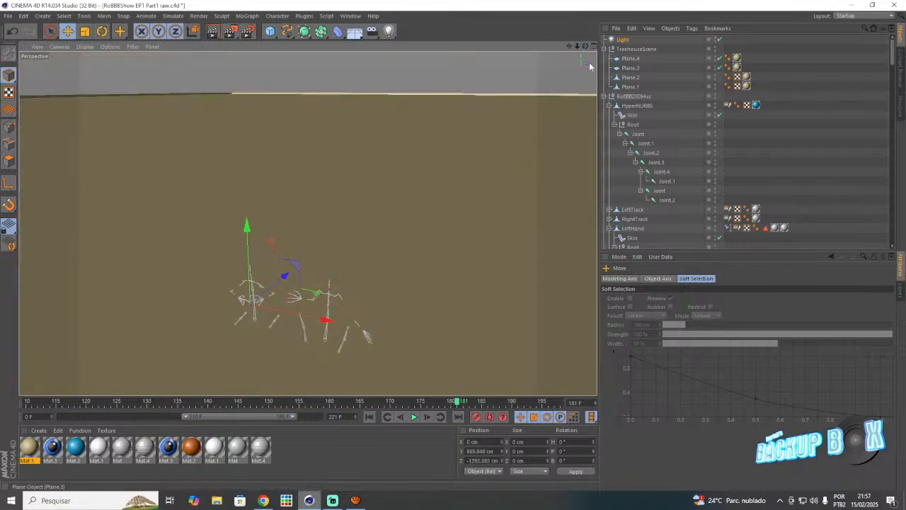
- Duplicate the light once to each side, and set the original light's shadow to Shadow Maps (Soft)
drag(577, 46, 585, 49)
ctrl+drag(336, 156, 306, 167)
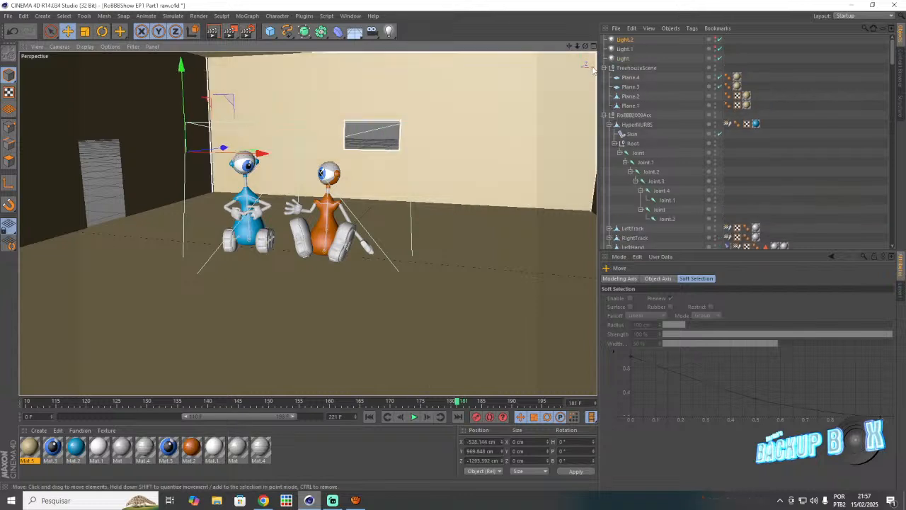
click(624, 58)
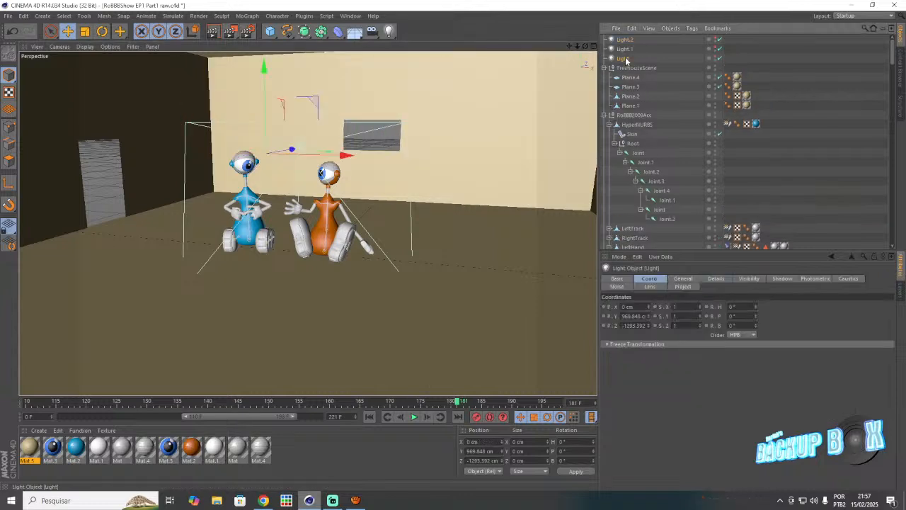
click(683, 277)
click(694, 354)
click(708, 368)
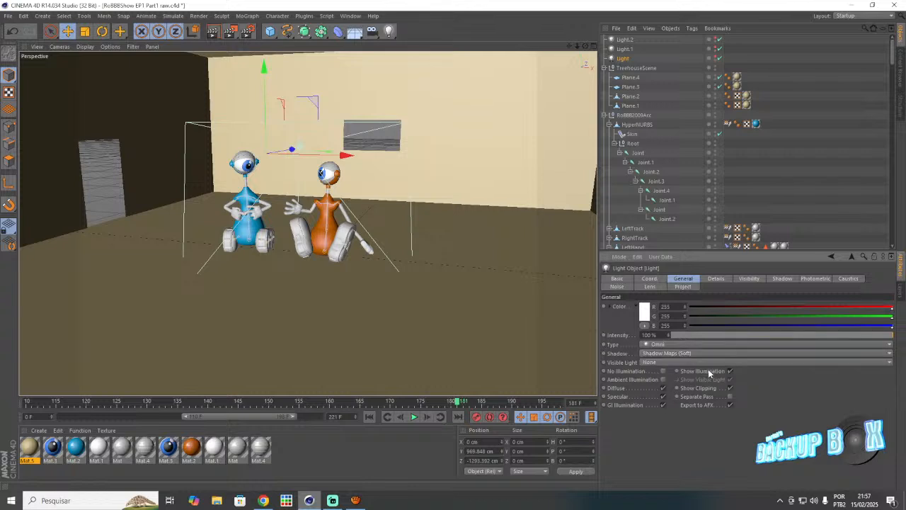
- Duplicate Light.1 and Light.2 together, place the copies at about Y 590 cm and Z -8 cm, and save the project
click(627, 49)
ctrl+click(625, 39)
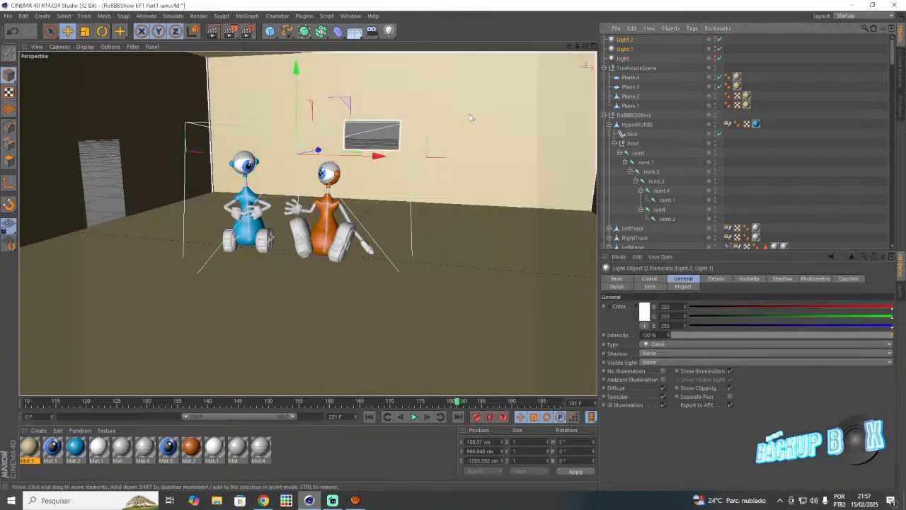
drag(317, 151, 362, 129)
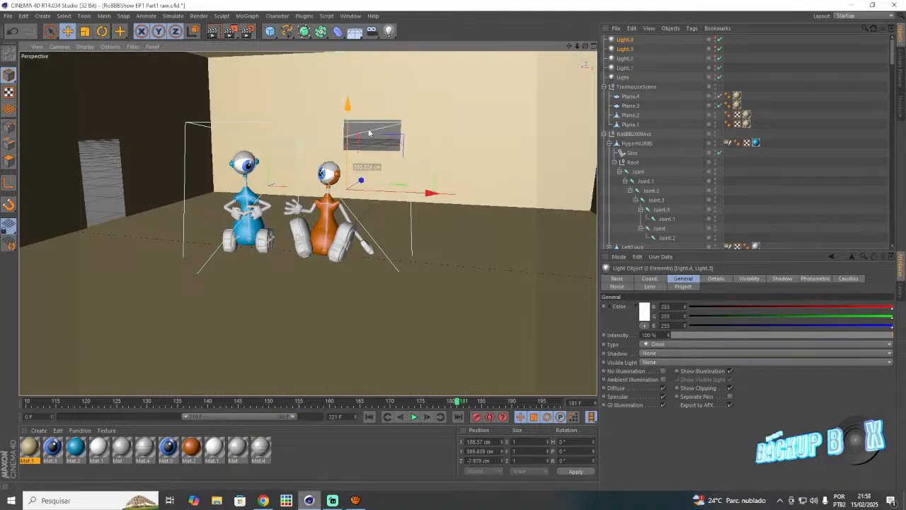
click(371, 128)
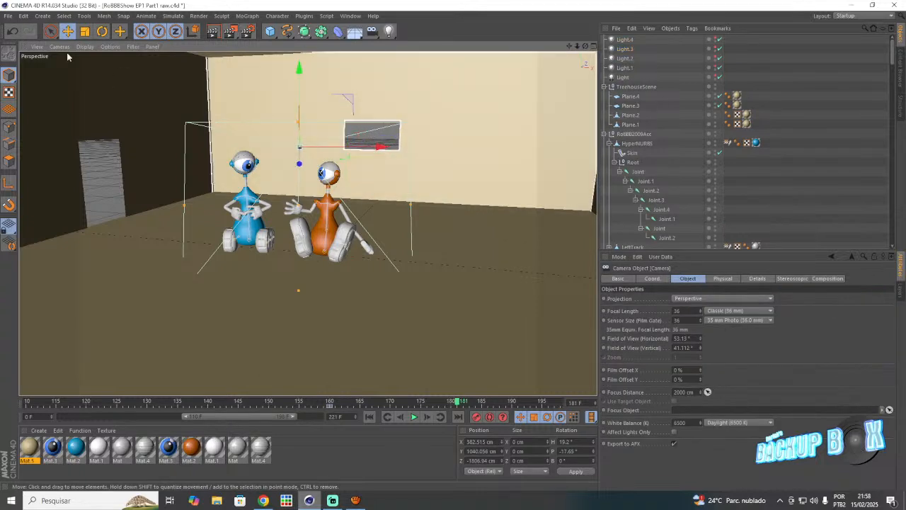
click(7, 15)
click(53, 94)
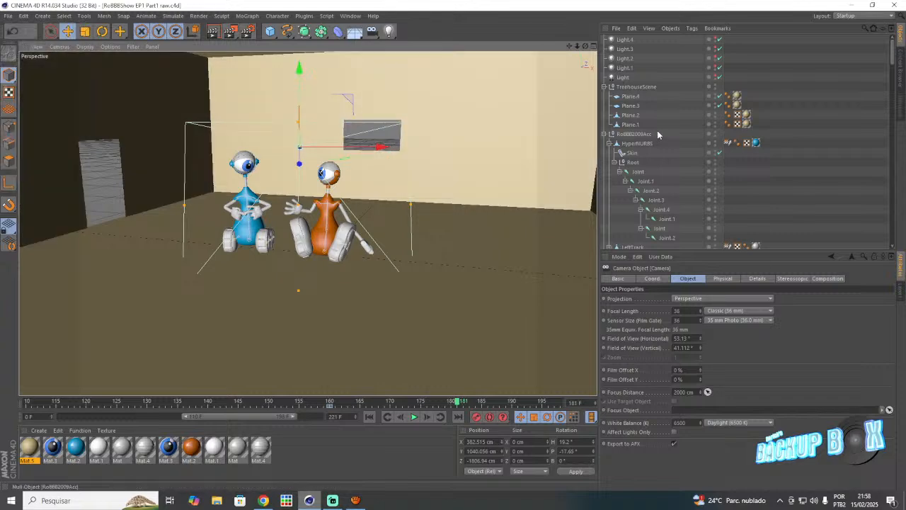
- Look through the scene camera again, save the project, and test-render the view to check the lighting
scroll(657, 133, down, 10)
scroll(658, 133, down, 5)
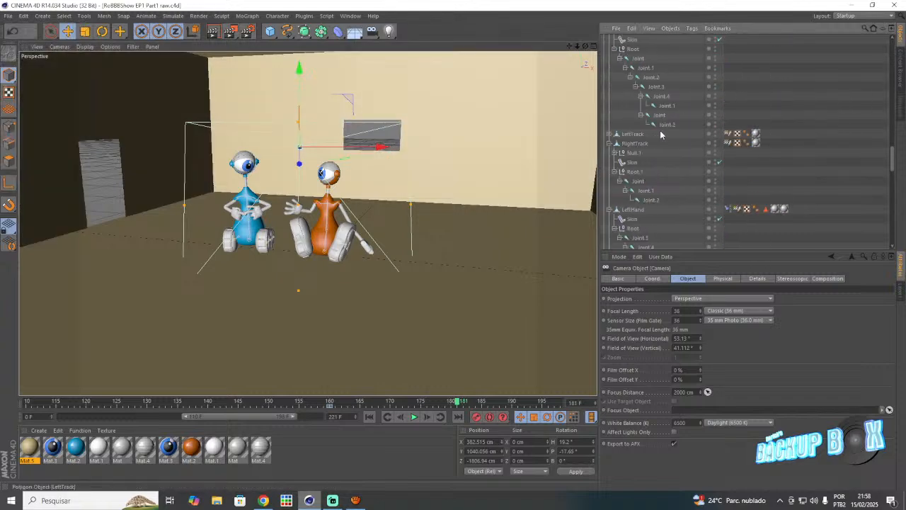
scroll(661, 134, up, 2)
click(719, 69)
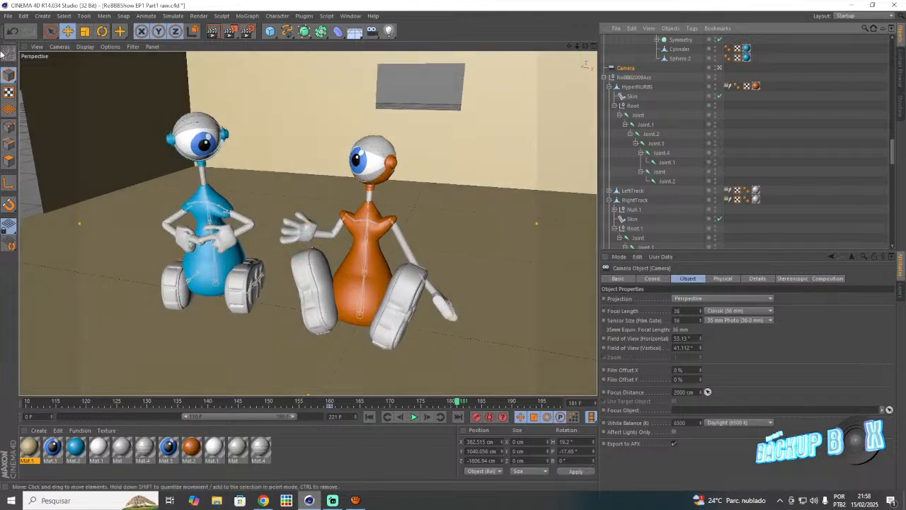
click(7, 16)
click(21, 93)
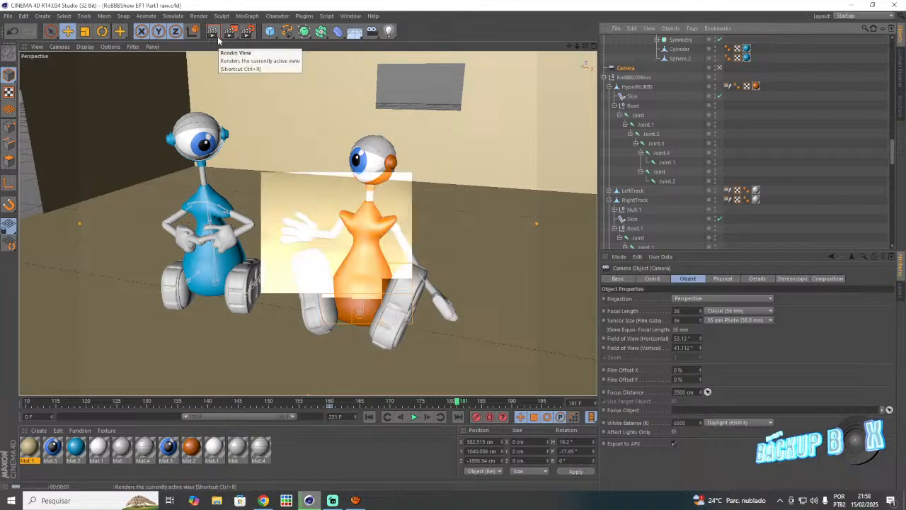
click(774, 138)
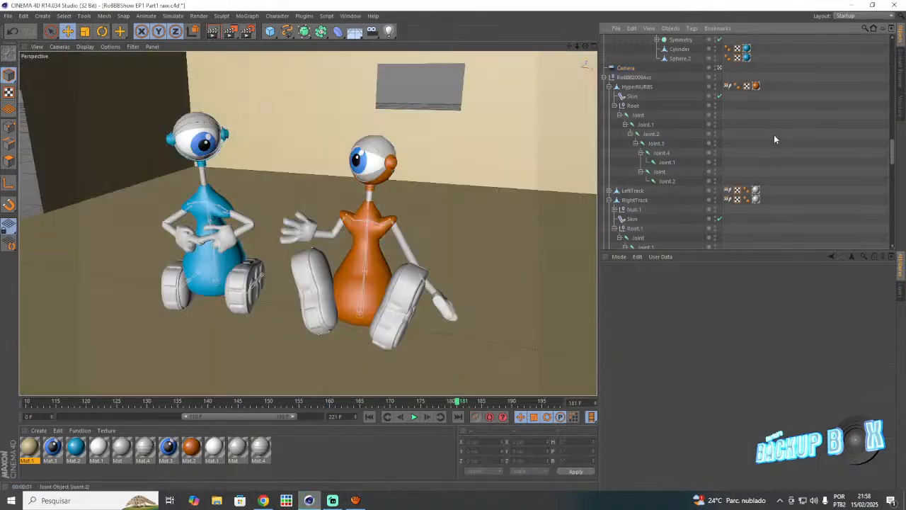
- Set the intensity of Light.1 through Light.4 to 50% and clear the selection
scroll(608, 133, up, 5)
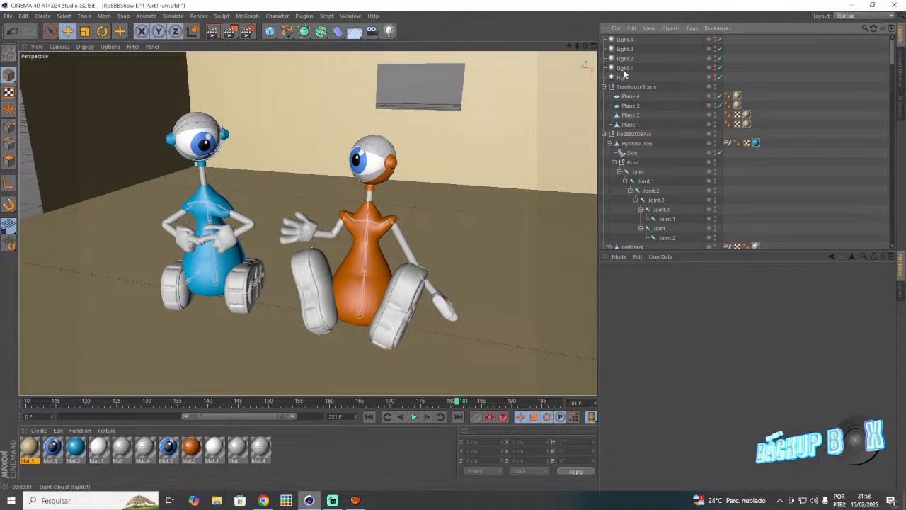
click(624, 68)
shift+click(621, 44)
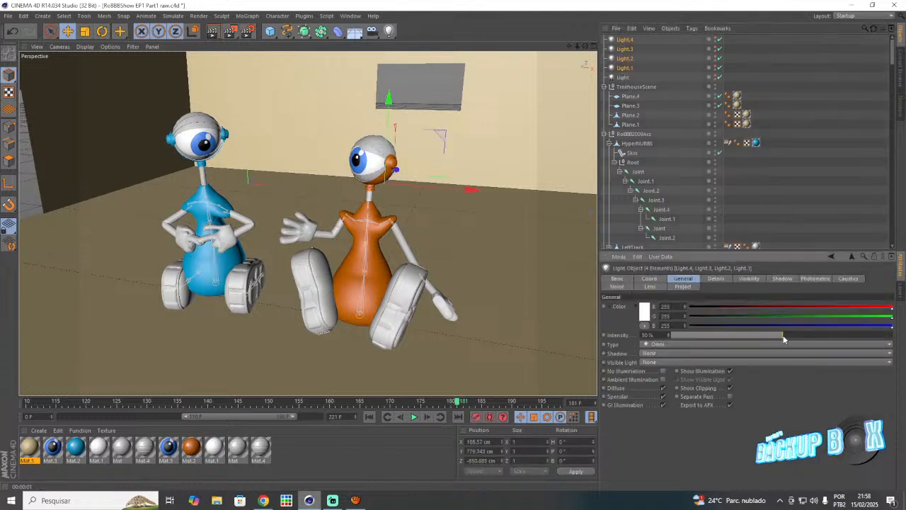
click(755, 142)
click(770, 169)
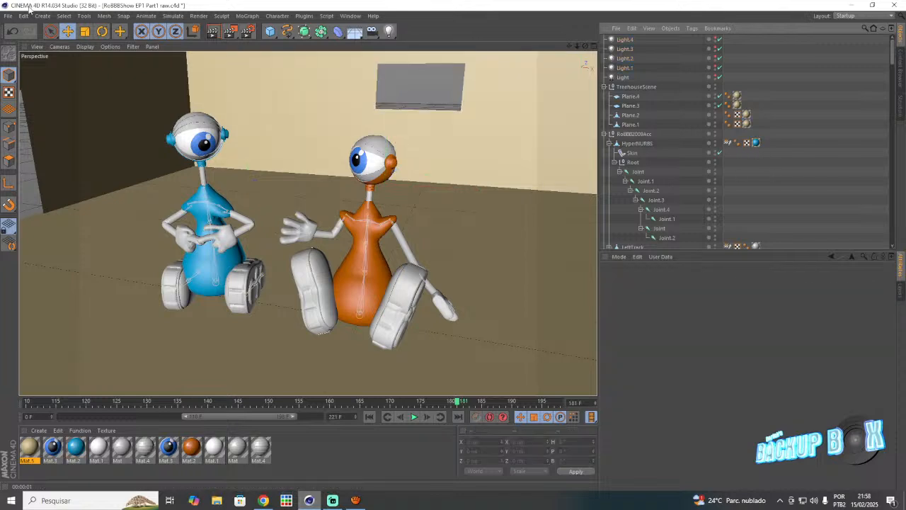
- Save the project and render the camera view again to check the dimmed lights
click(7, 15)
click(42, 93)
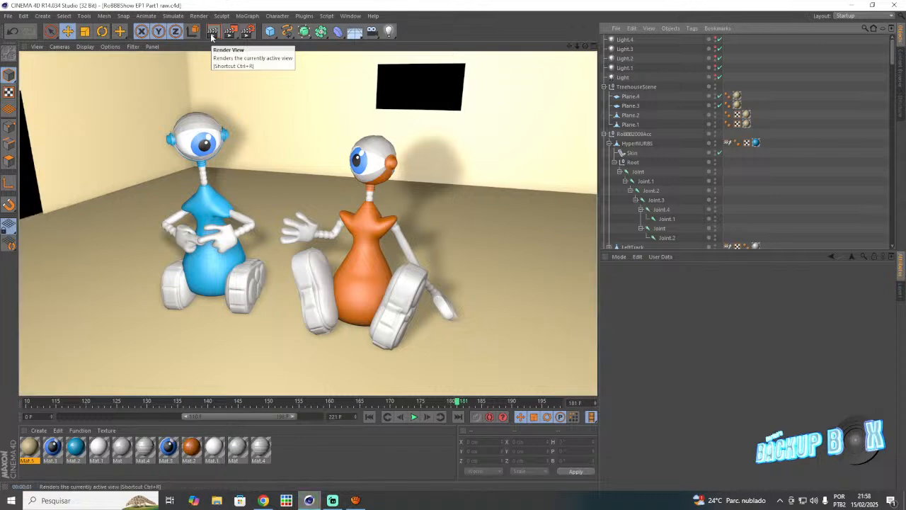
click(393, 87)
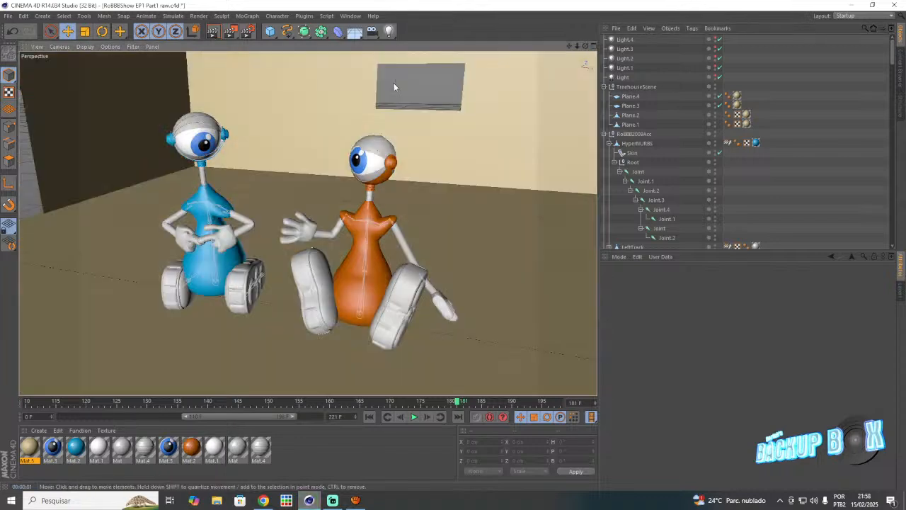
- Leave the scene camera, move the object named Light along Z to about 924 cm, and save the project
click(640, 77)
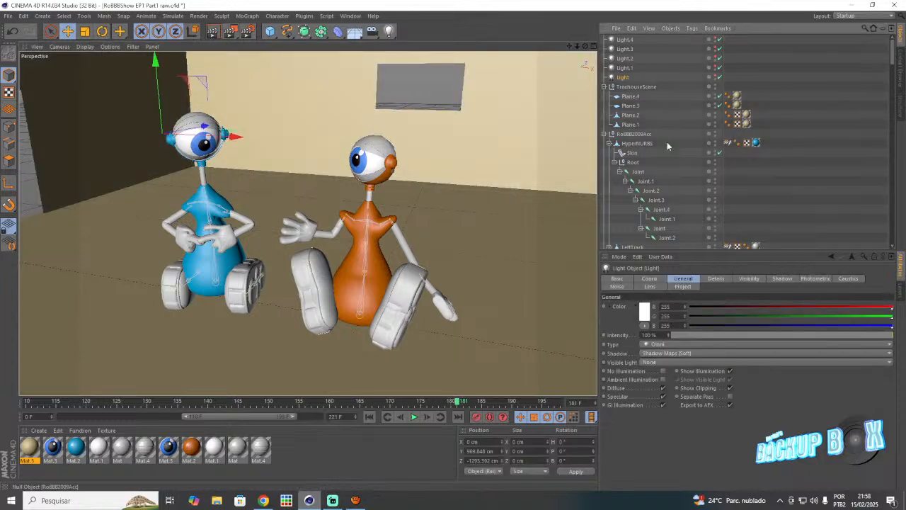
scroll(648, 137, down, 5)
scroll(647, 139, up, 5)
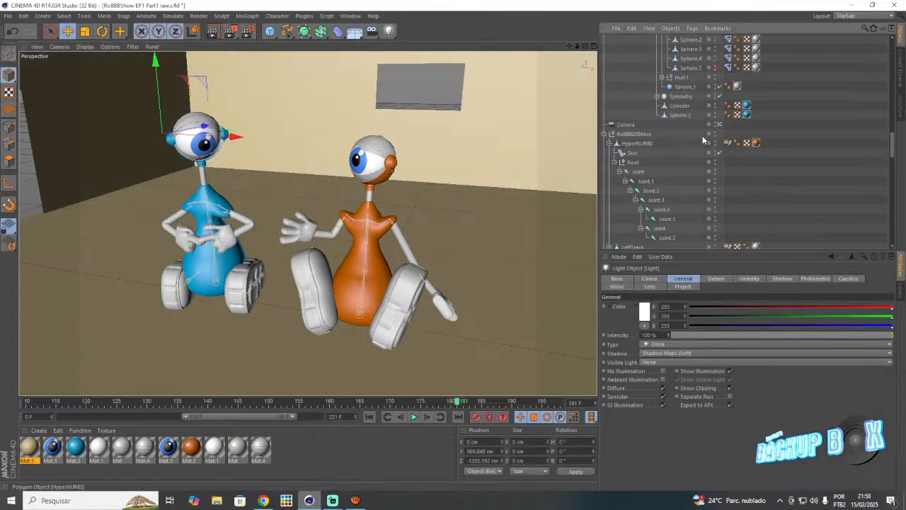
click(719, 124)
click(719, 125)
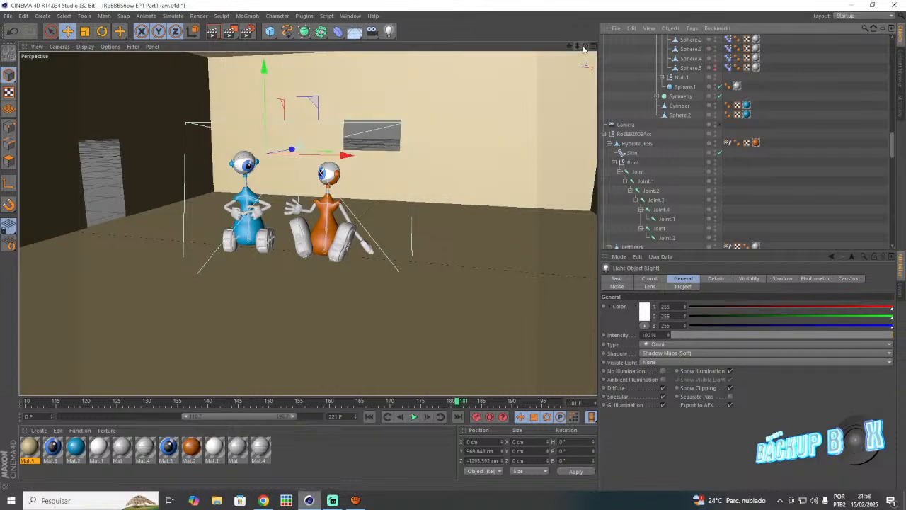
drag(585, 47, 400, 139)
click(772, 168)
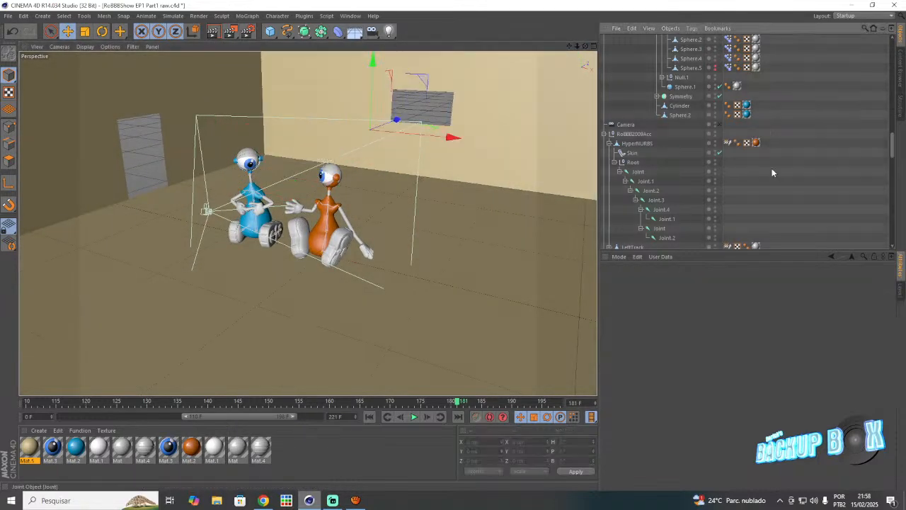
click(7, 15)
click(35, 59)
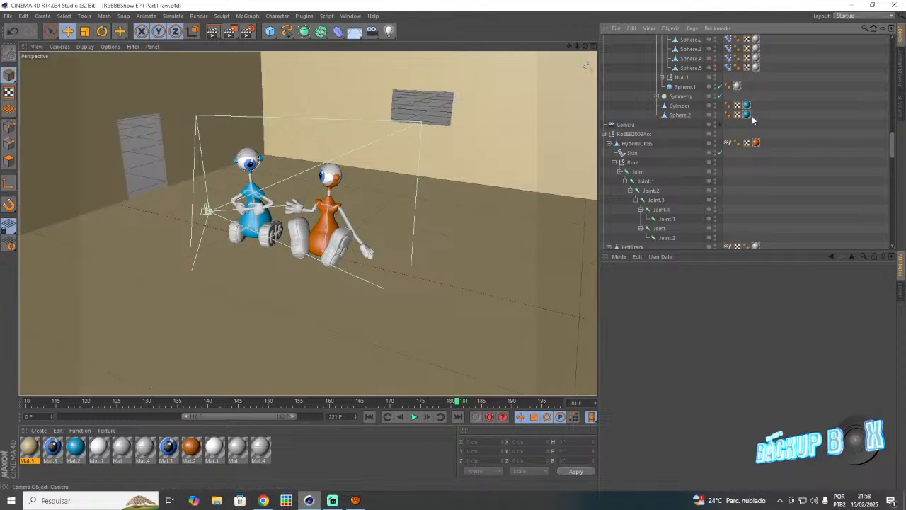
- Return to the scene camera, save the project, and test-render the view to check the repositioned Light
click(719, 124)
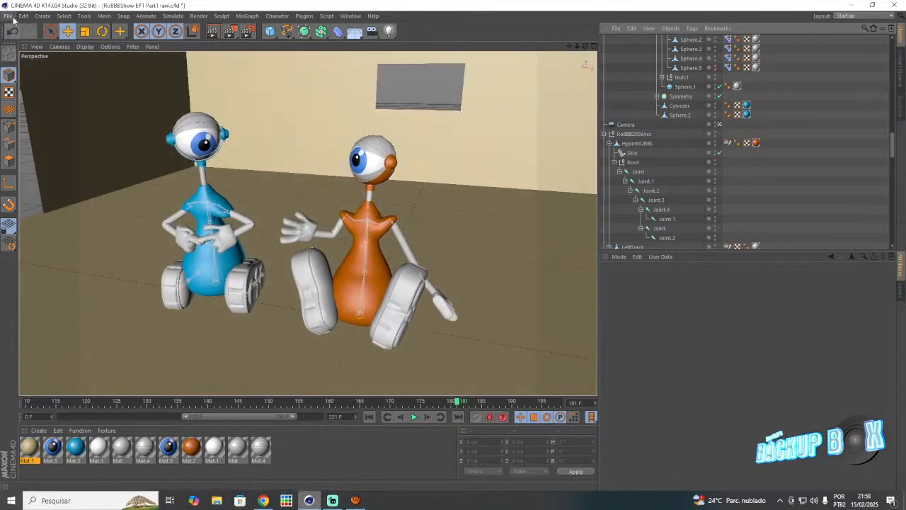
click(8, 15)
click(44, 95)
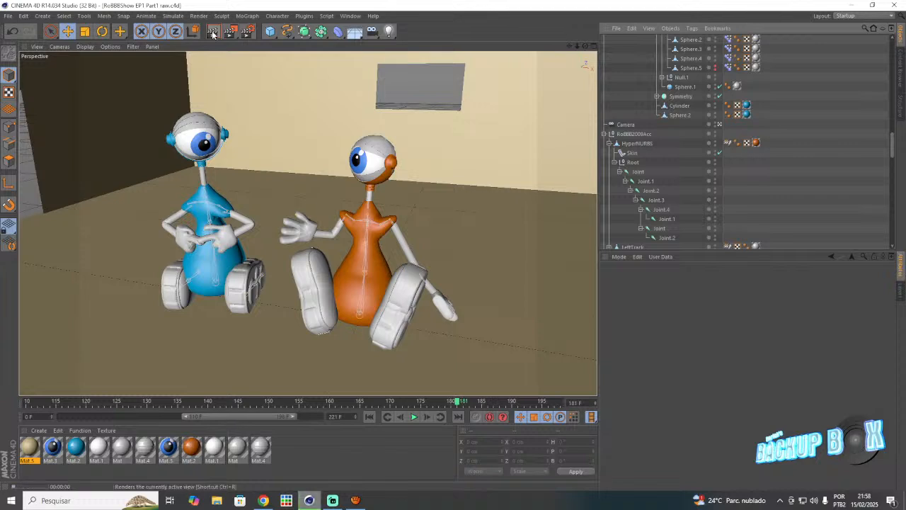
click(213, 34)
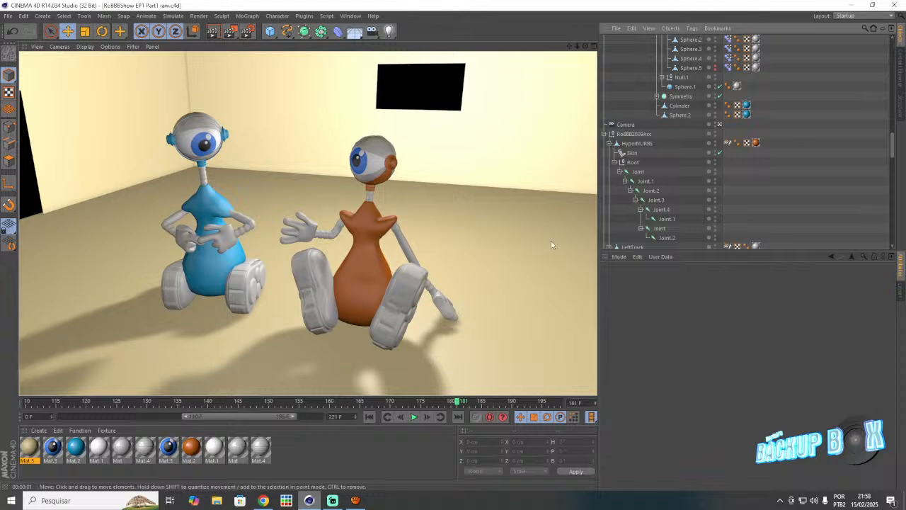
click(785, 185)
- In the free view, duplicate Light, place the copy along Z at about -1056 cm, and save the project
click(718, 124)
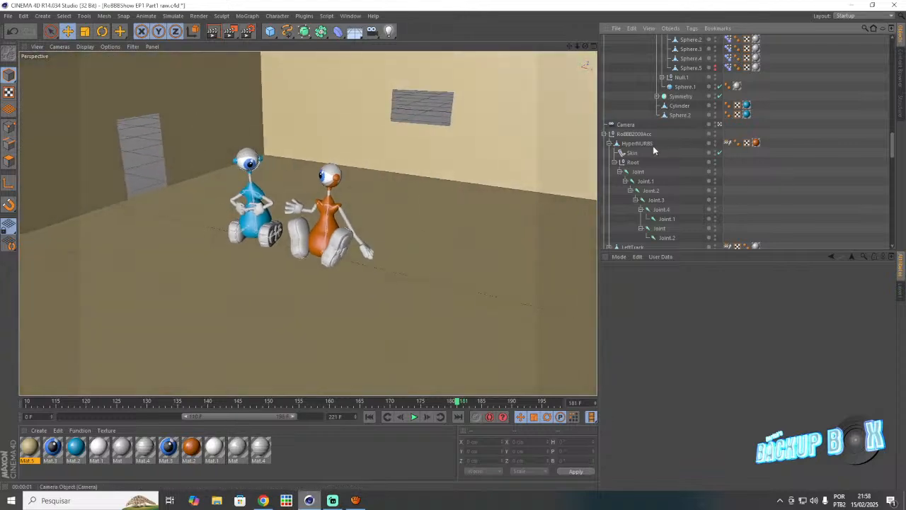
scroll(651, 135, up, 10)
click(625, 77)
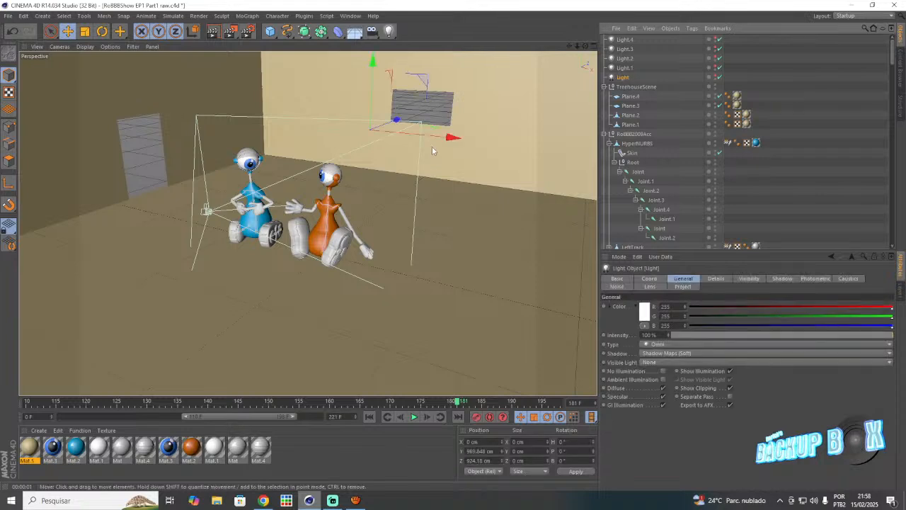
ctrl+drag(342, 180, 320, 188)
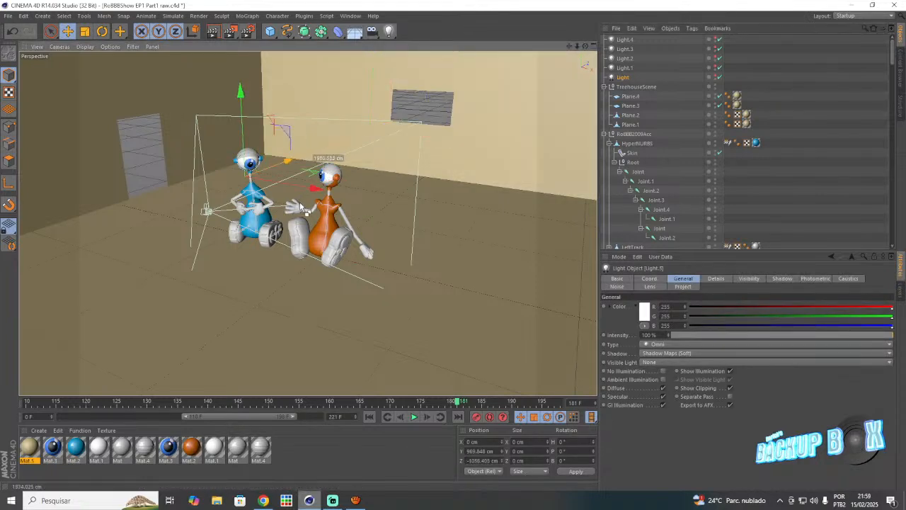
click(778, 178)
click(8, 16)
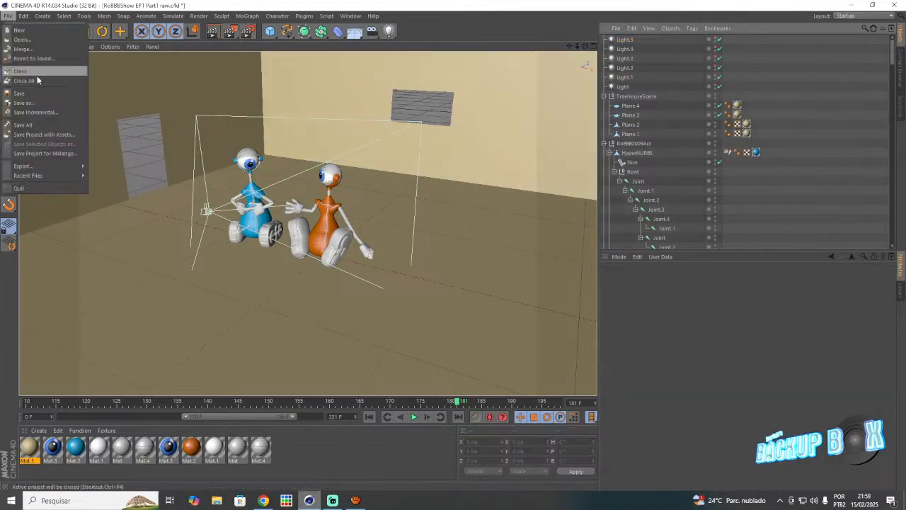
click(48, 95)
- Look through the scene camera, save the project, and render the view to check the lighting with the duplicated light
scroll(699, 123, down, 10)
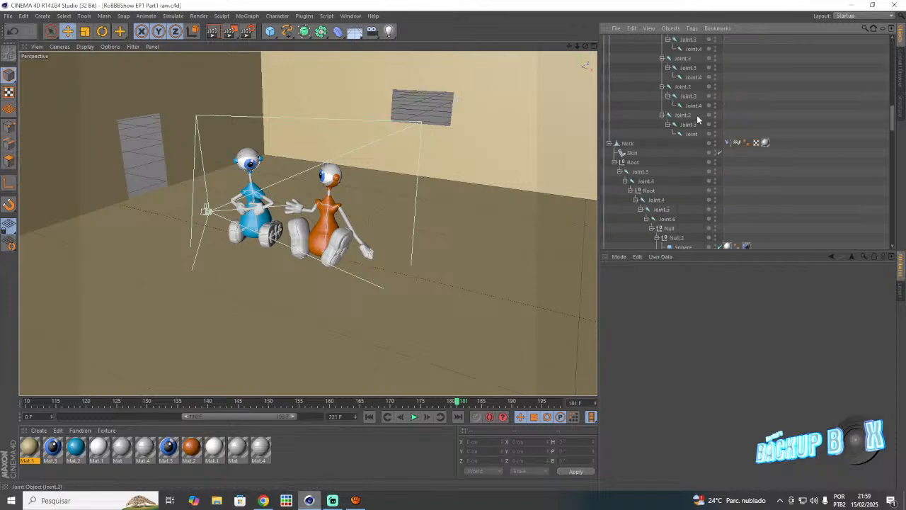
click(719, 77)
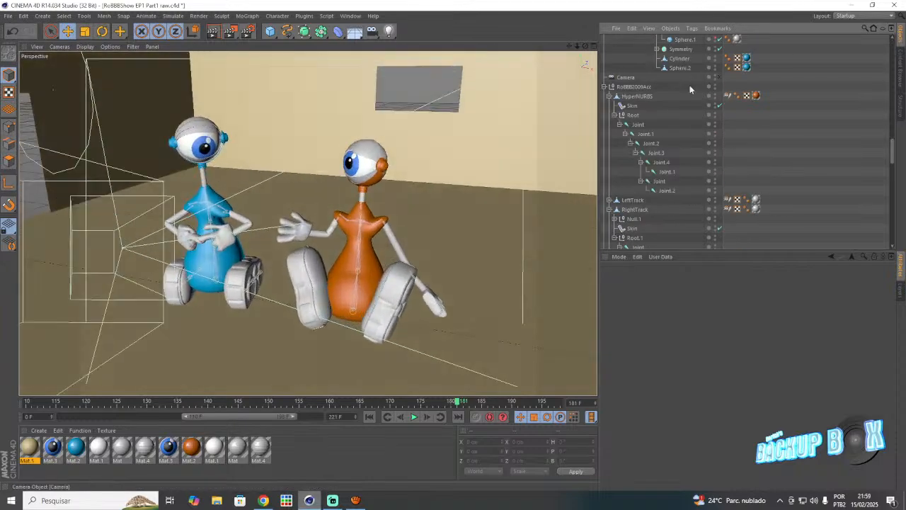
click(8, 15)
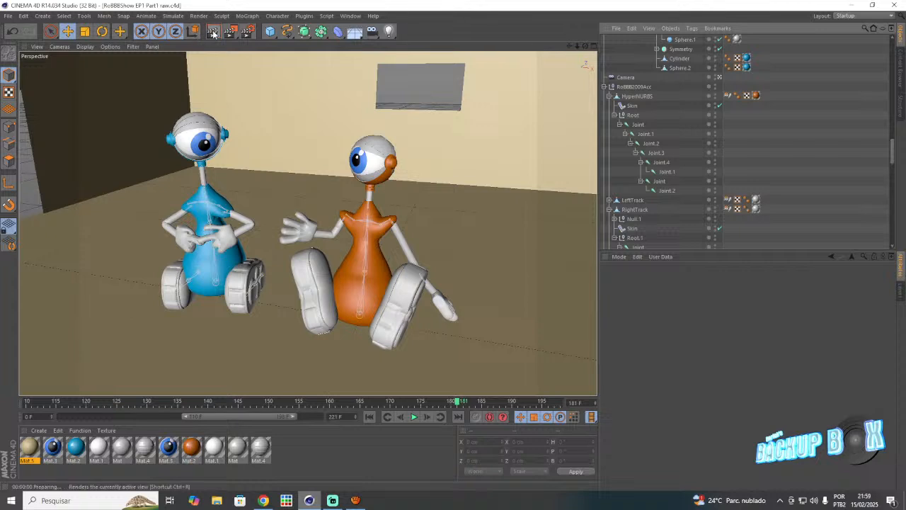
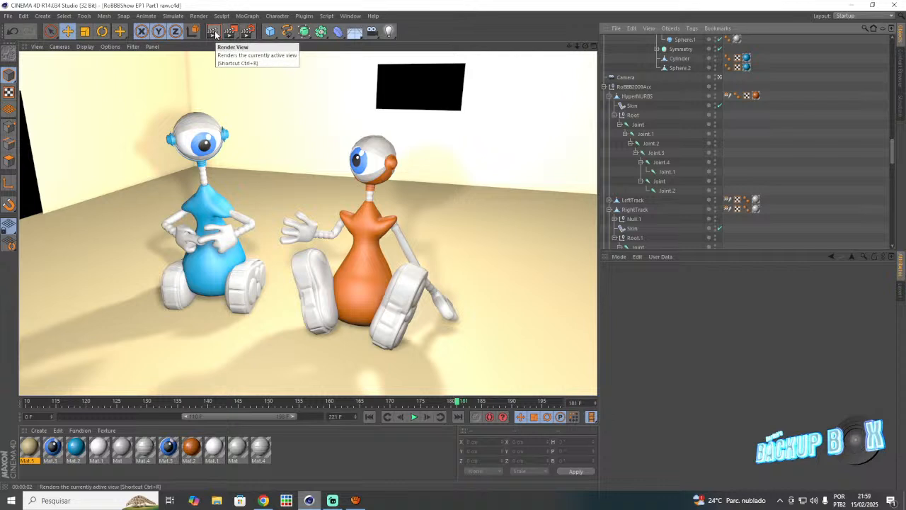
click(427, 87)
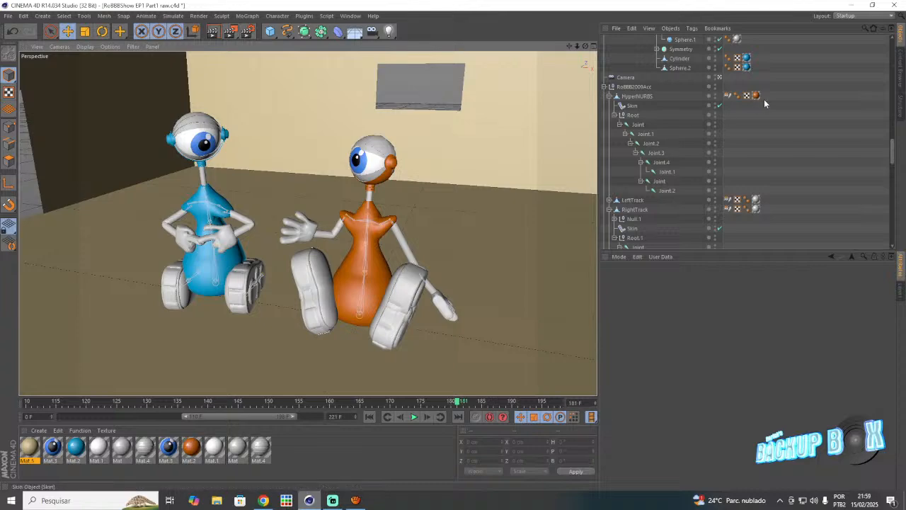
- Switch from the scene camera to a close free view of the orange robot and save the project
click(720, 77)
scroll(426, 204, down, 5)
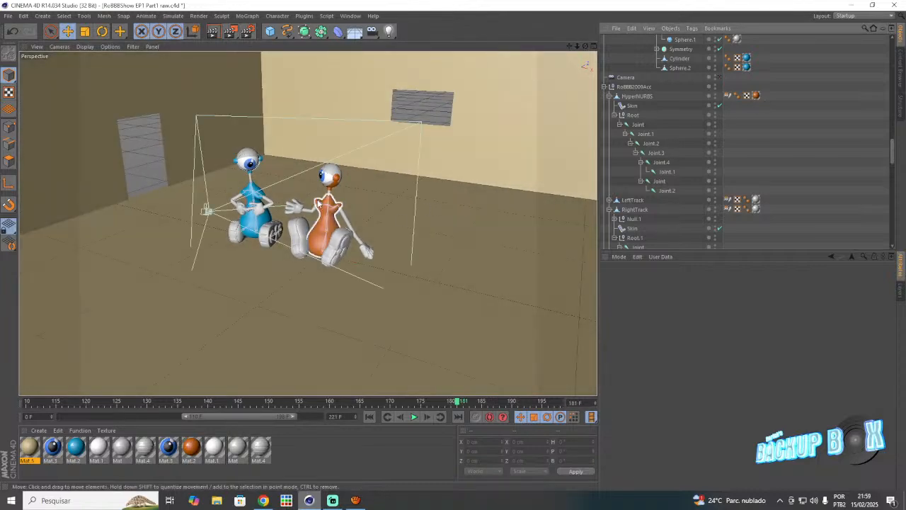
scroll(325, 192, up, 3)
scroll(325, 192, up, 8)
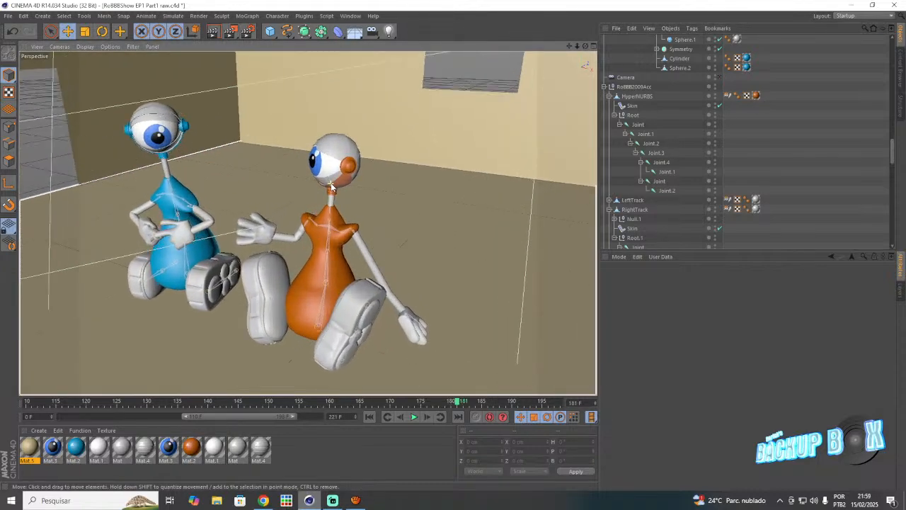
scroll(331, 186, up, 2)
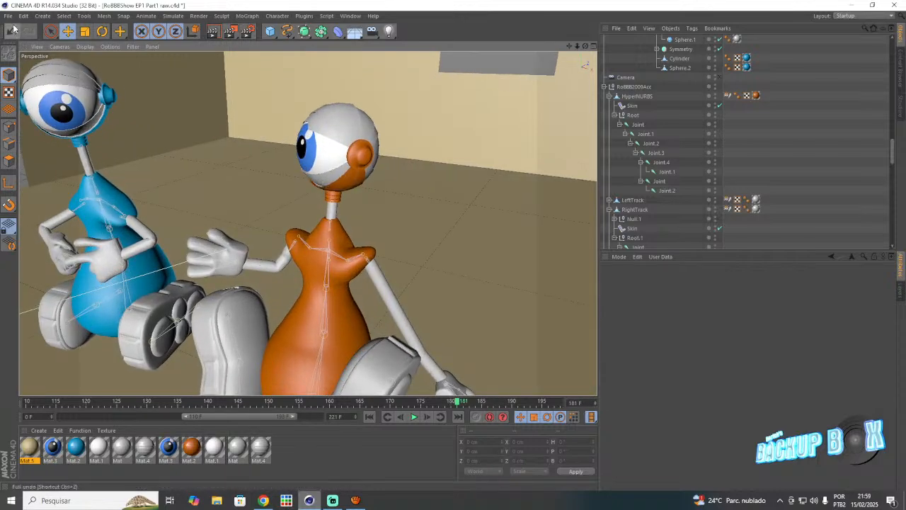
click(7, 16)
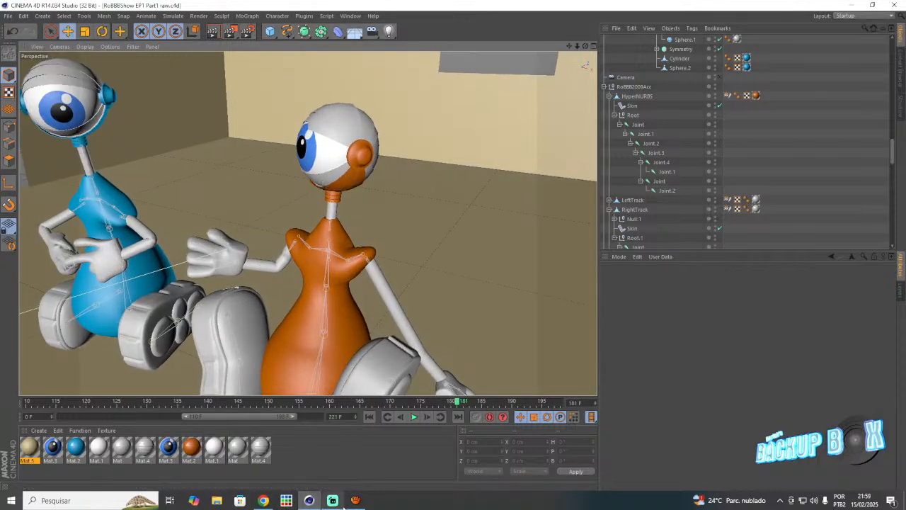
- Turn the view to face both robots and examine their eye and hand animation between about frames 152 and 175
click(333, 500)
click(309, 500)
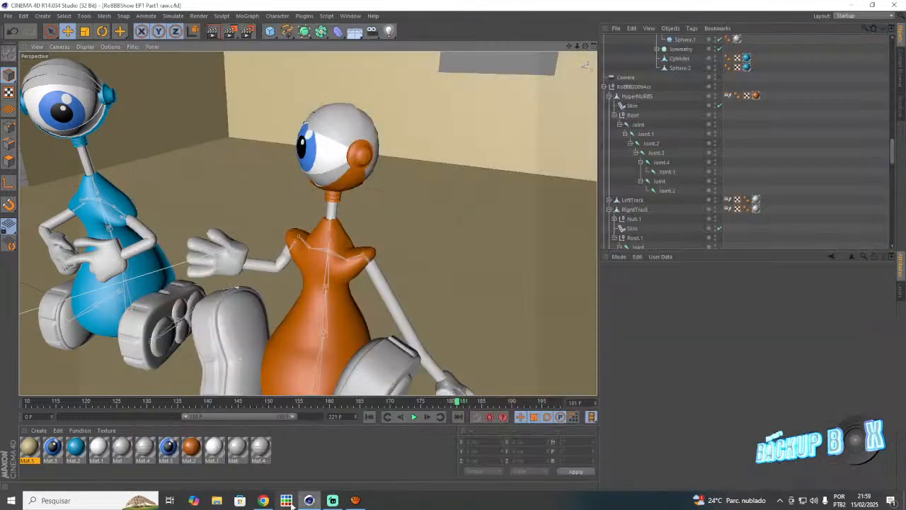
alt+drag(307, 223, 355, 246)
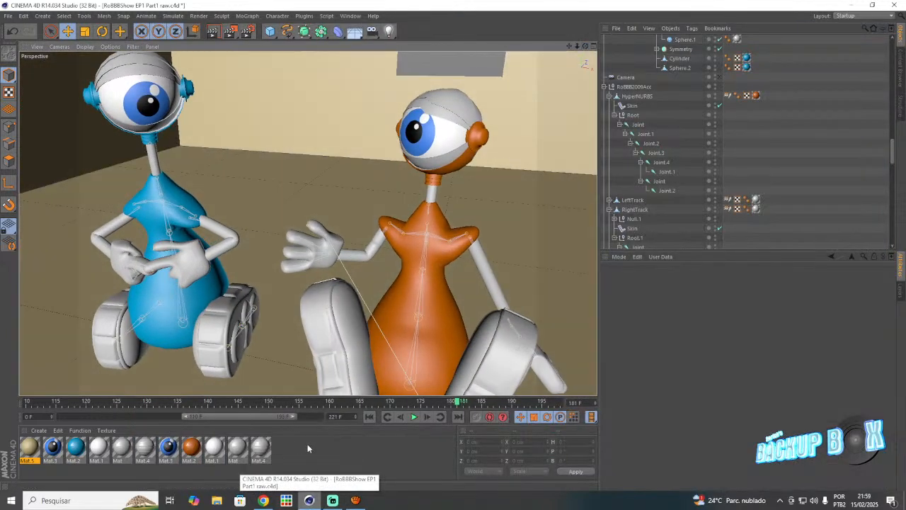
drag(265, 422, 274, 417)
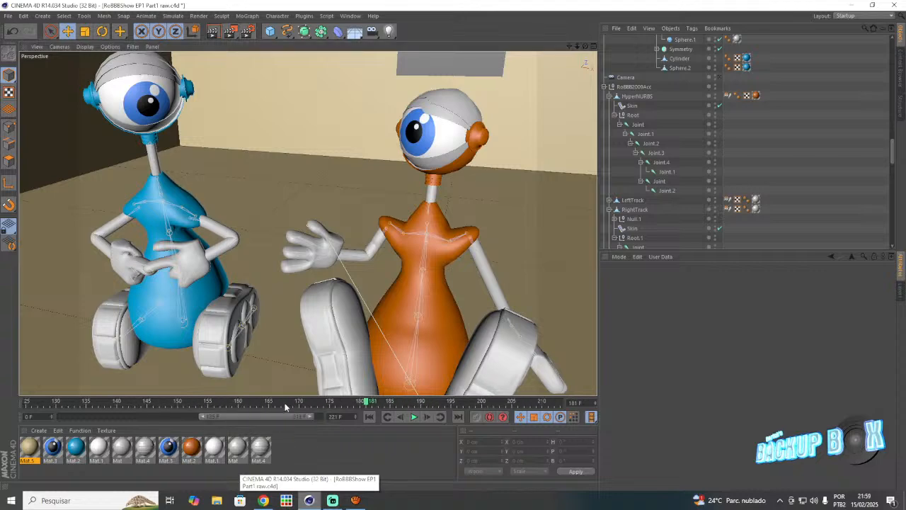
click(286, 402)
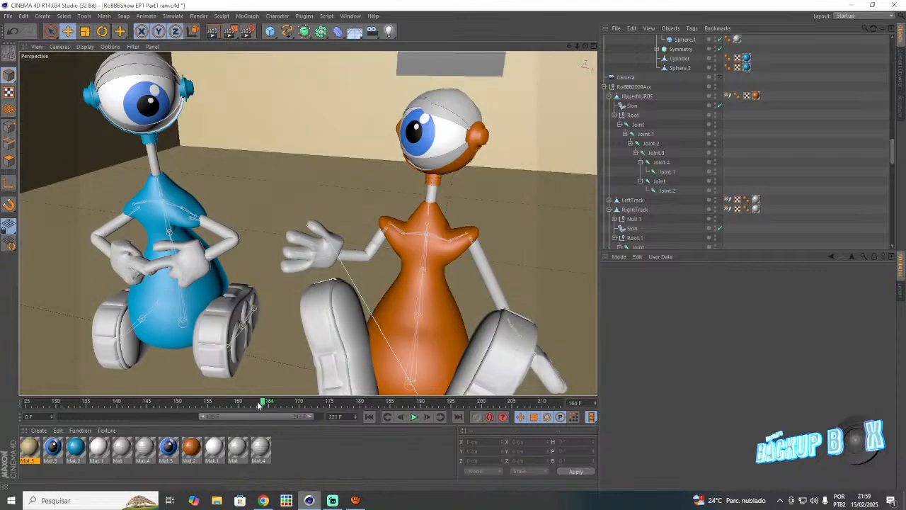
click(194, 403)
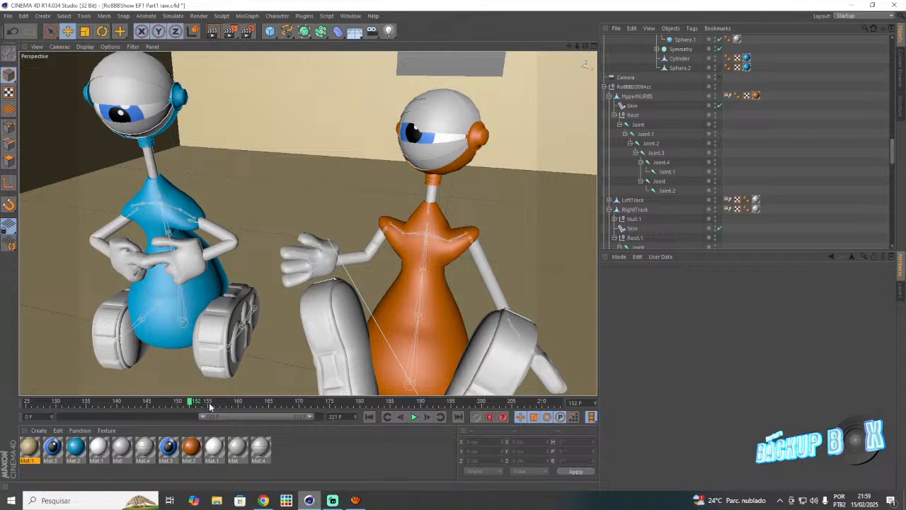
drag(209, 405, 271, 402)
drag(348, 402, 336, 402)
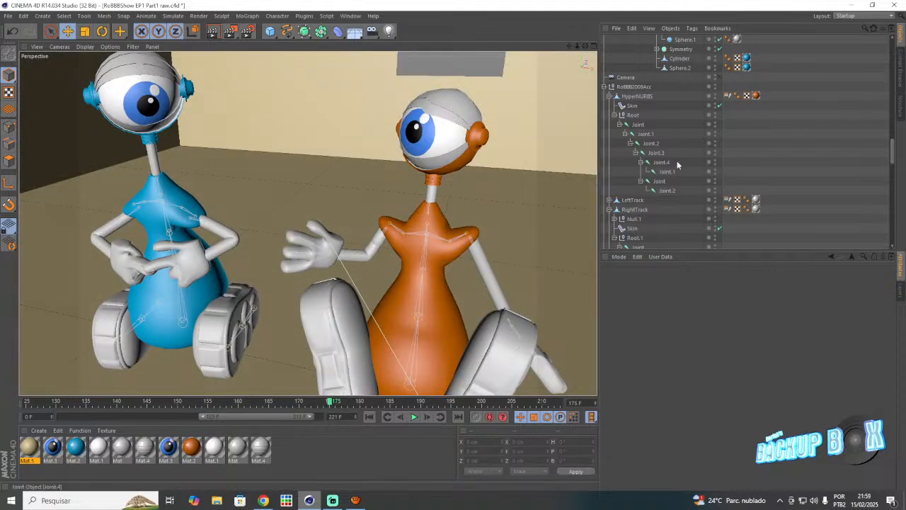
- Save the project and close Cinema 4D
click(8, 15)
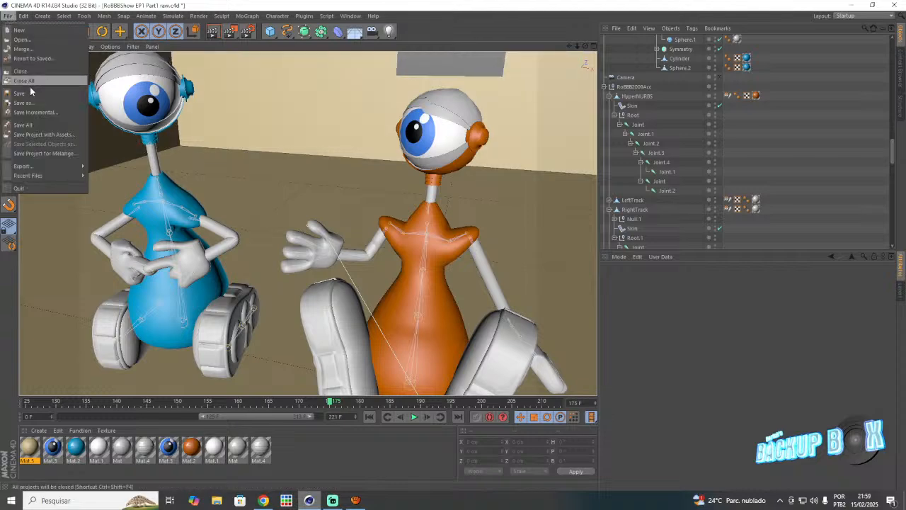
click(31, 92)
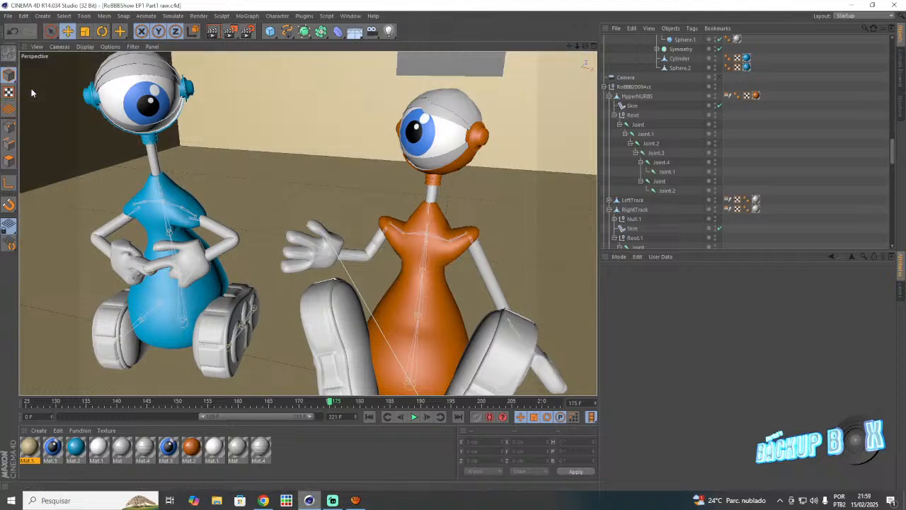
click(892, 5)
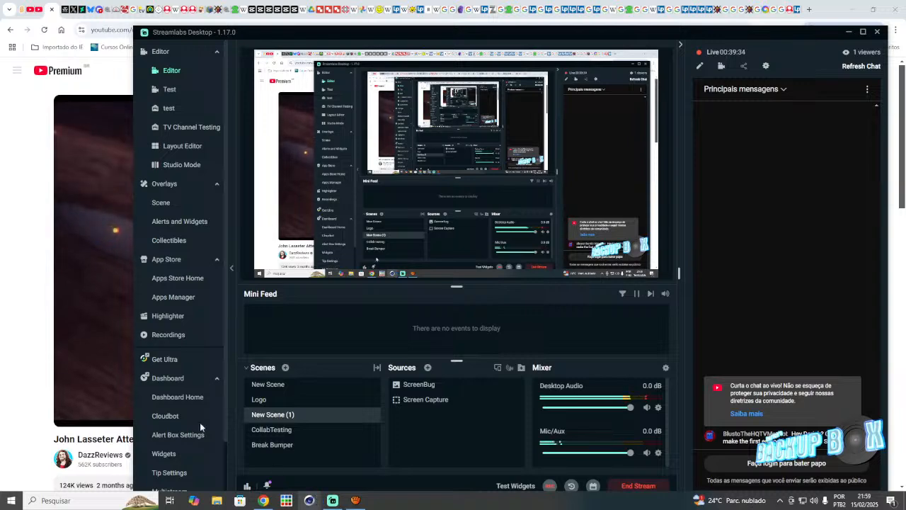
- Restart Cinema 4D and reopen the recent project RoBBBShow EP1 Part1 raw.c4d
click(44, 354)
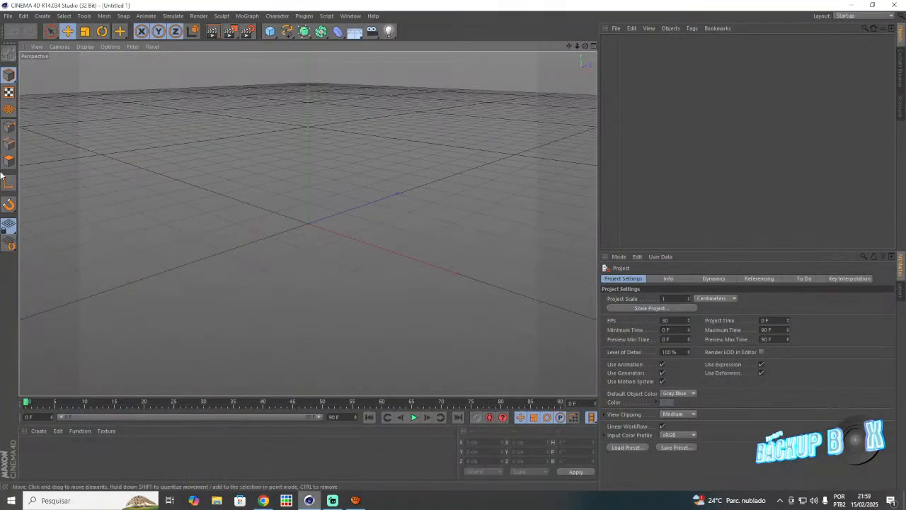
click(13, 10)
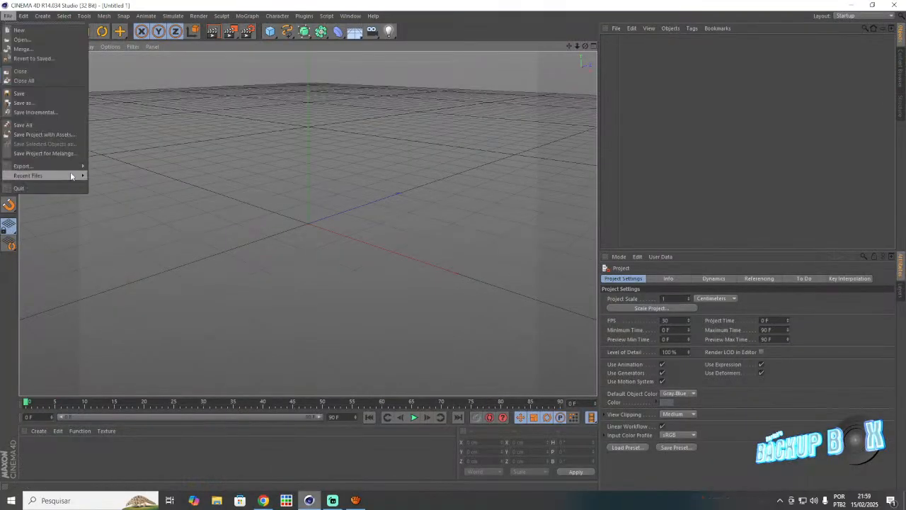
mouse_move(71, 175)
click(99, 175)
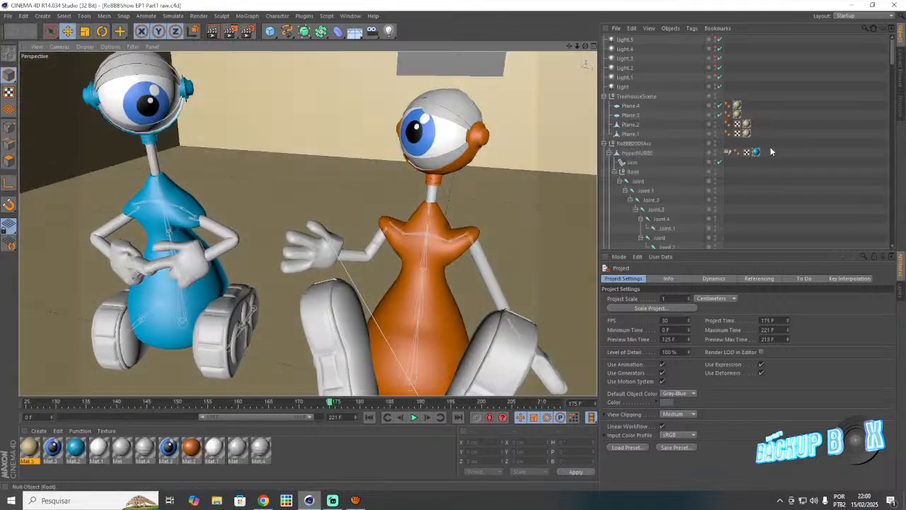
- Pull the perspective view back to fit both robots and save the project
scroll(688, 152, down, 10)
scroll(687, 153, down, 5)
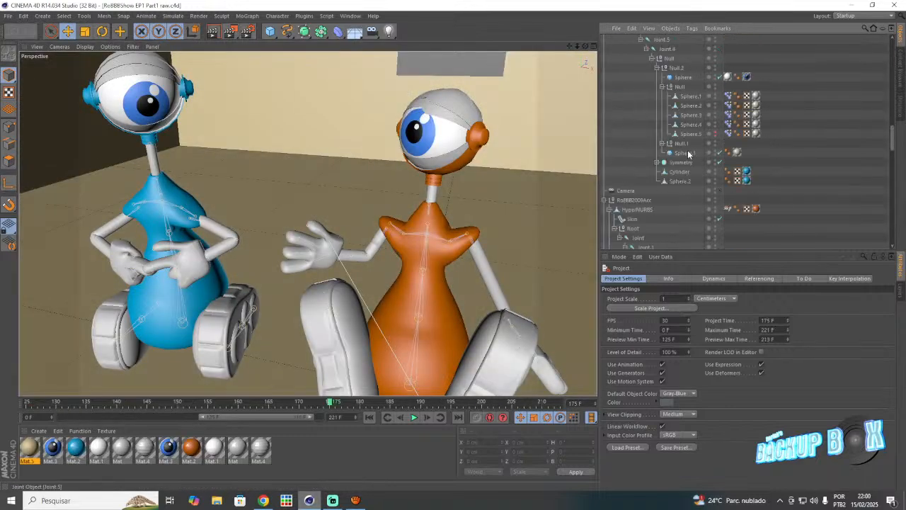
drag(578, 46, 581, 47)
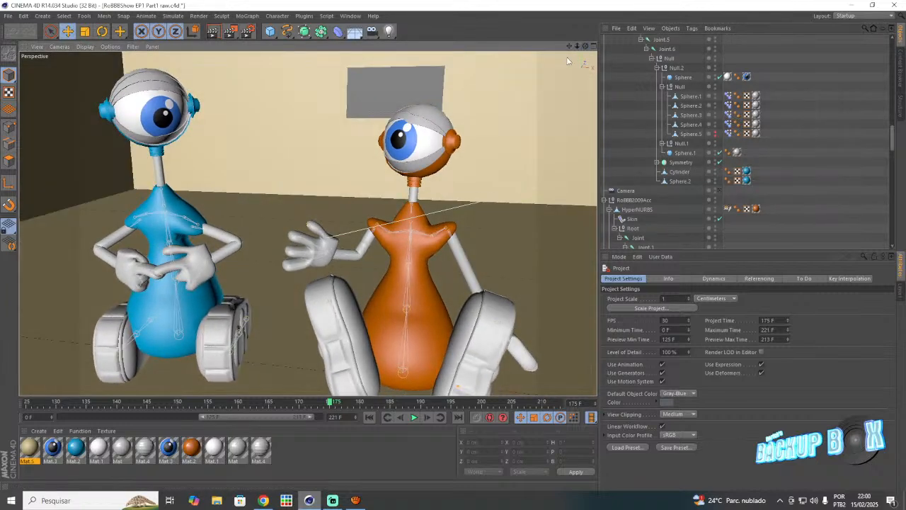
click(8, 16)
click(44, 93)
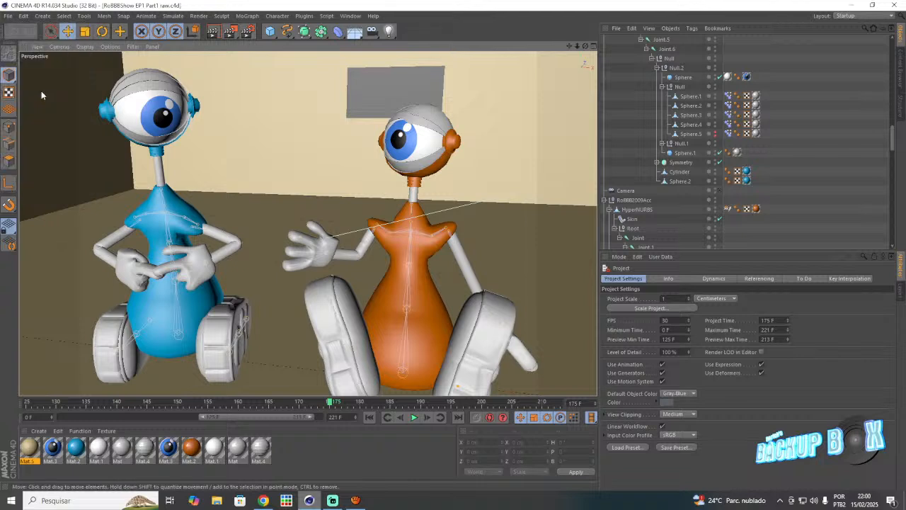
- Key the blue robot's LeftHand upper-arm Joint.3 at frame 175 and rotate it away from the body at frame 190
scroll(640, 138, up, 8)
scroll(641, 139, up, 5)
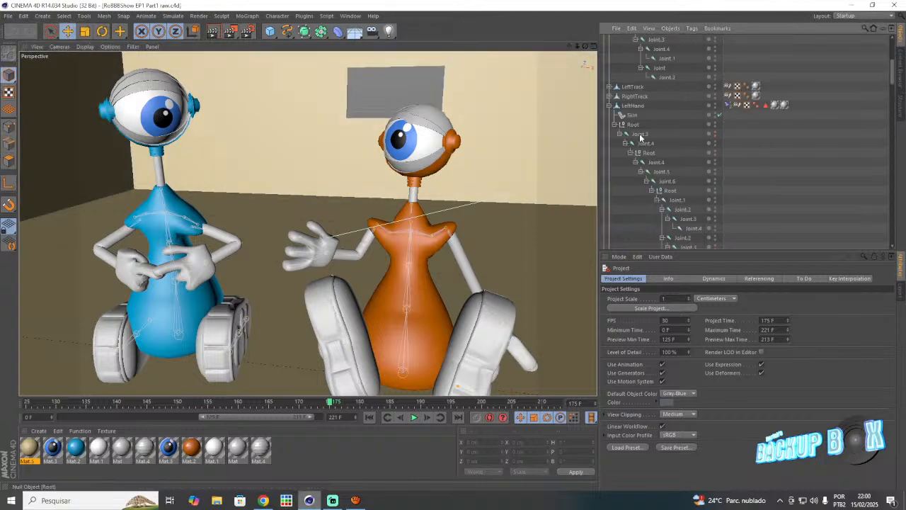
click(639, 134)
scroll(641, 174, down, 2)
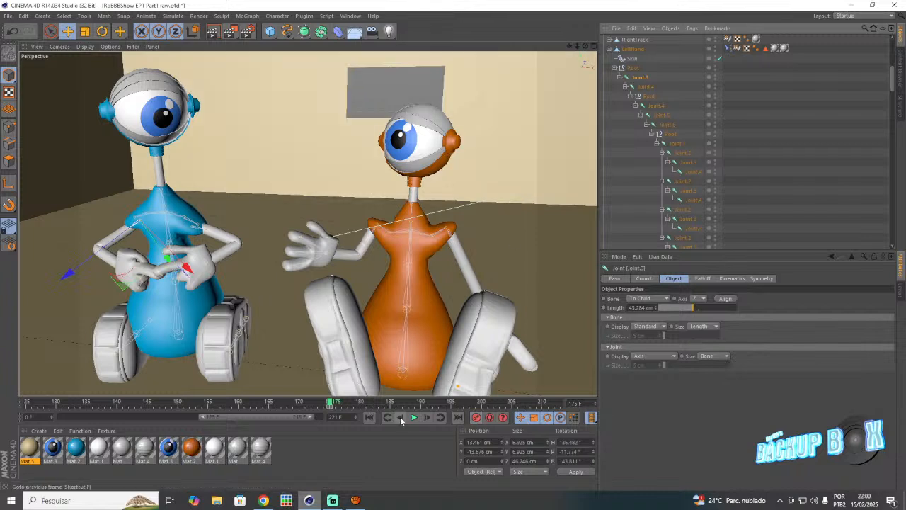
click(420, 405)
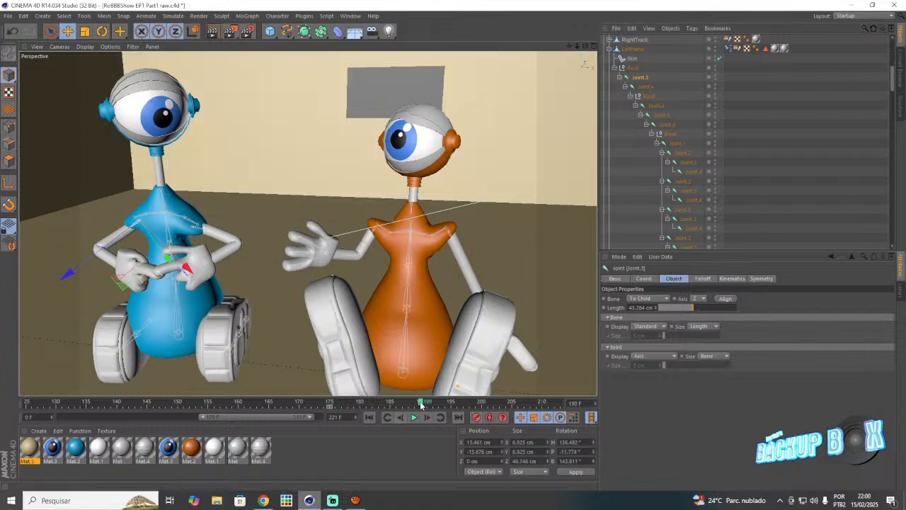
click(102, 31)
drag(180, 208, 145, 244)
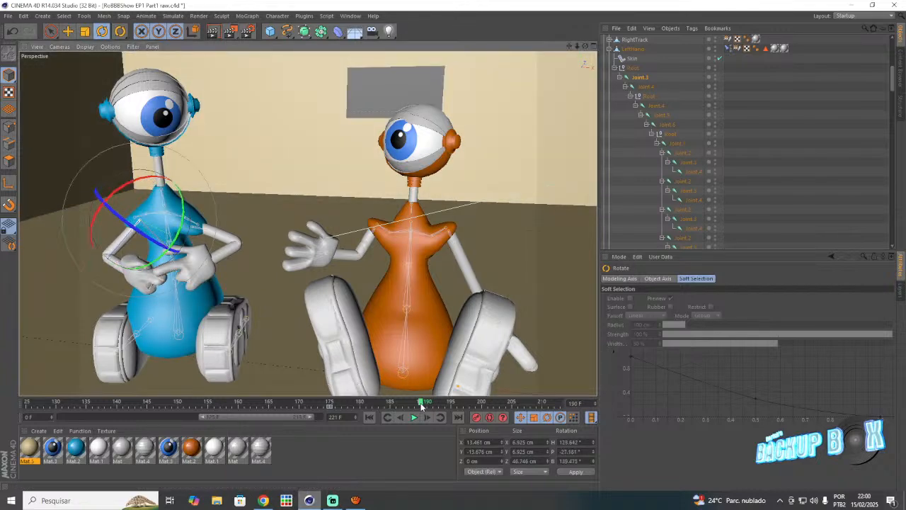
- Key the LeftHand forearm Joint.5 at frame 180 and swing it outward, away from the blue body, at frame 195
click(360, 405)
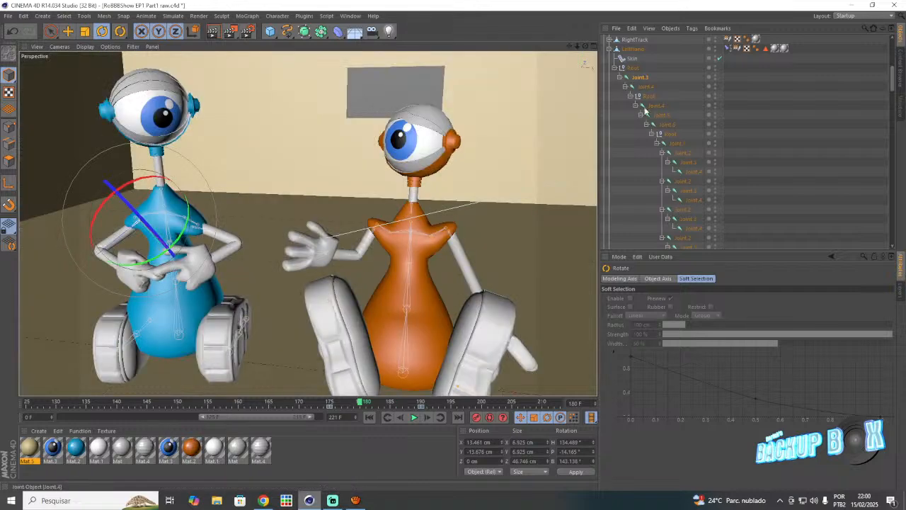
click(646, 107)
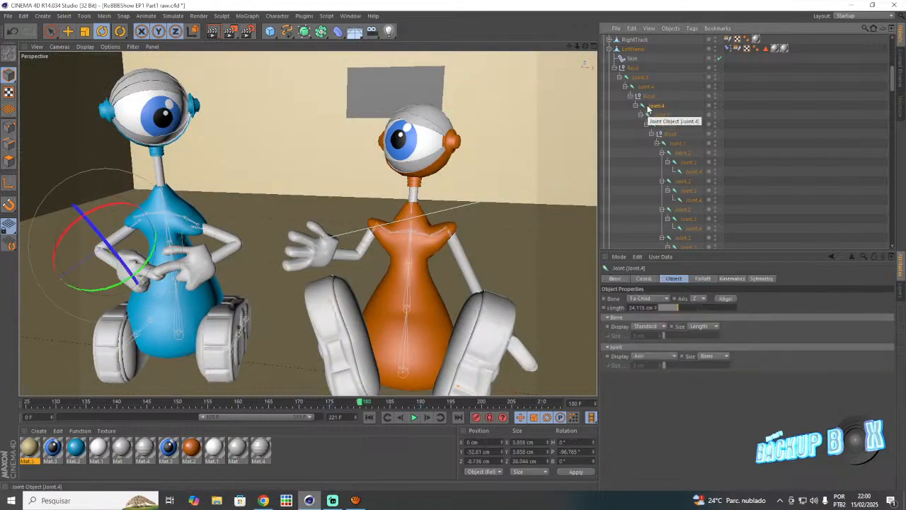
click(659, 115)
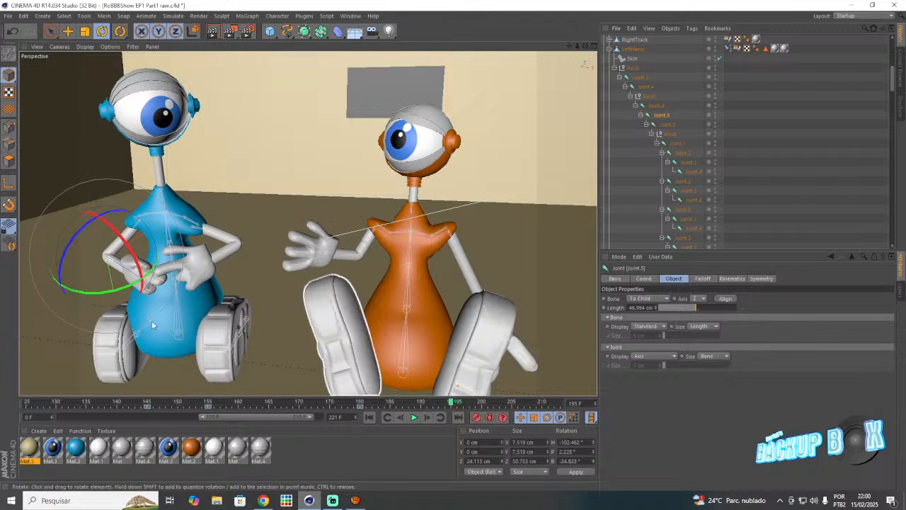
drag(78, 289, 50, 347)
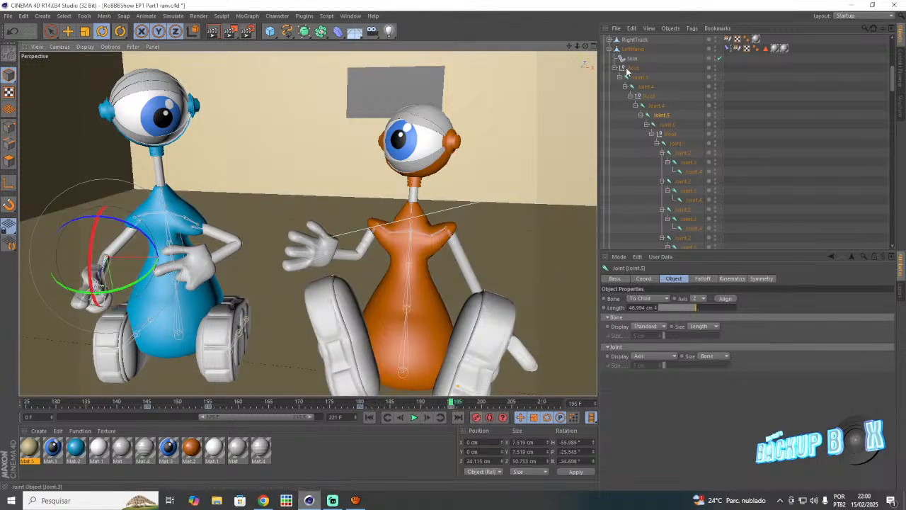
- Key the base Joint.2 of the first LeftHand finger at frame 185 and curl it inward at frame 190
drag(570, 48, 662, 9)
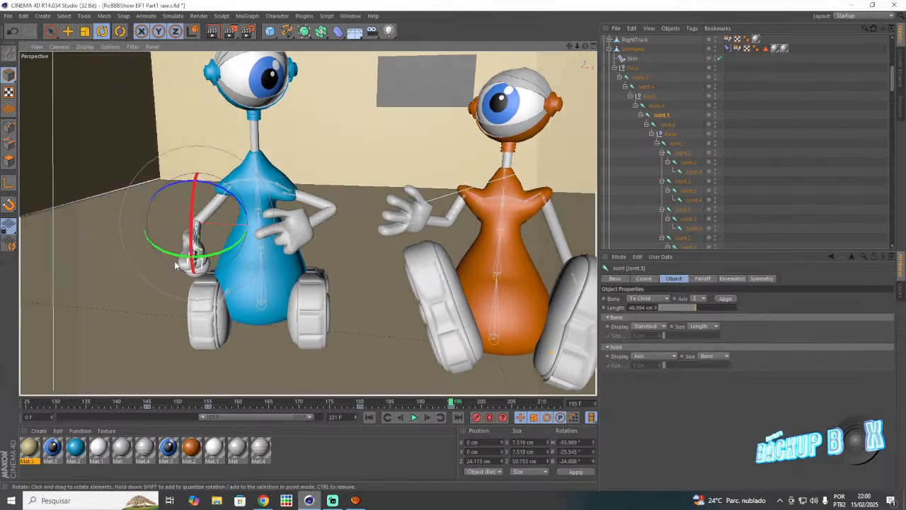
scroll(174, 264, up, 5)
drag(584, 46, 577, 49)
click(677, 154)
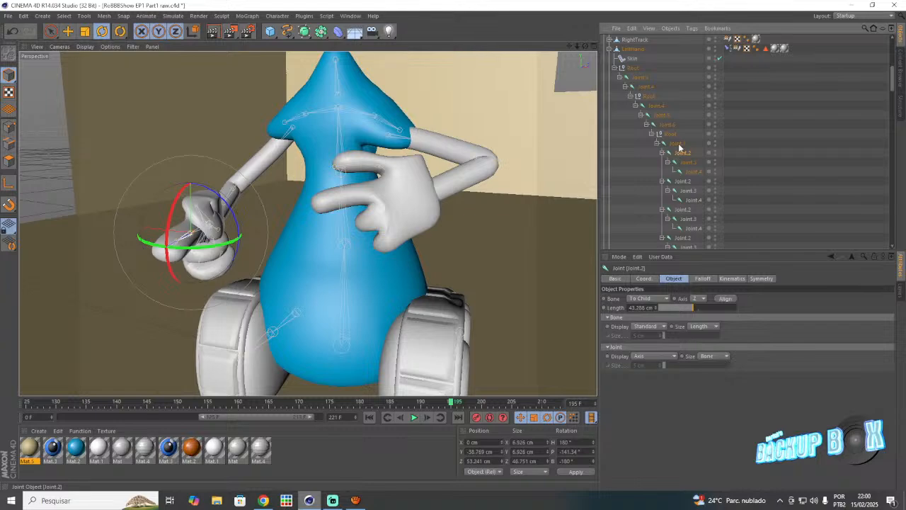
click(391, 402)
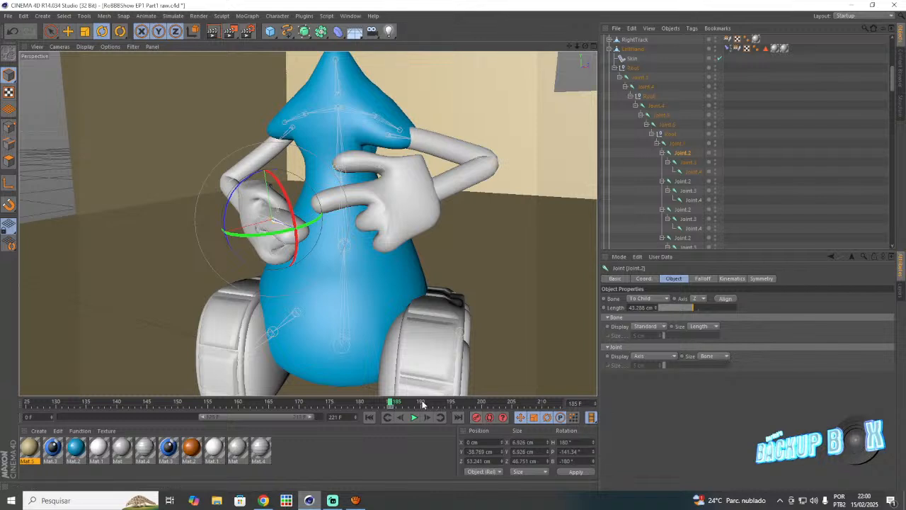
click(422, 402)
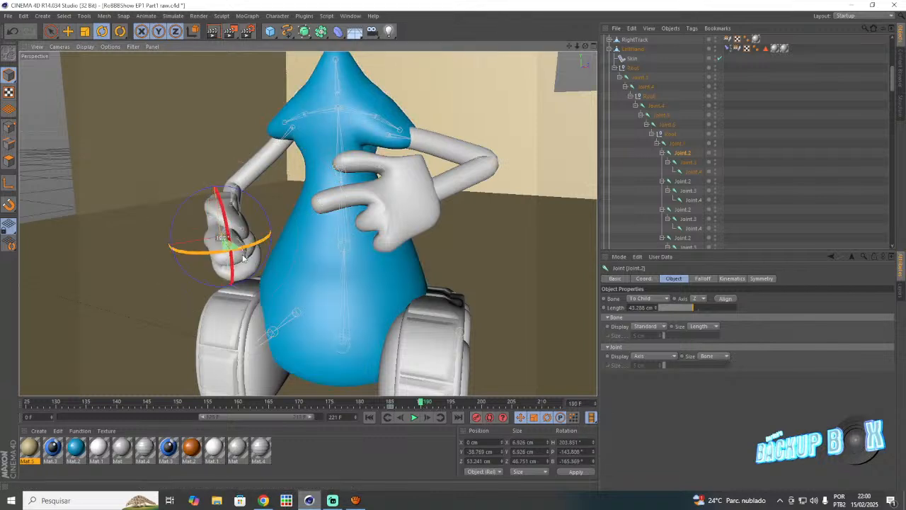
- Key the first finger's middle Joint.3 at frame 185 and rotate it at frame 190
click(682, 168)
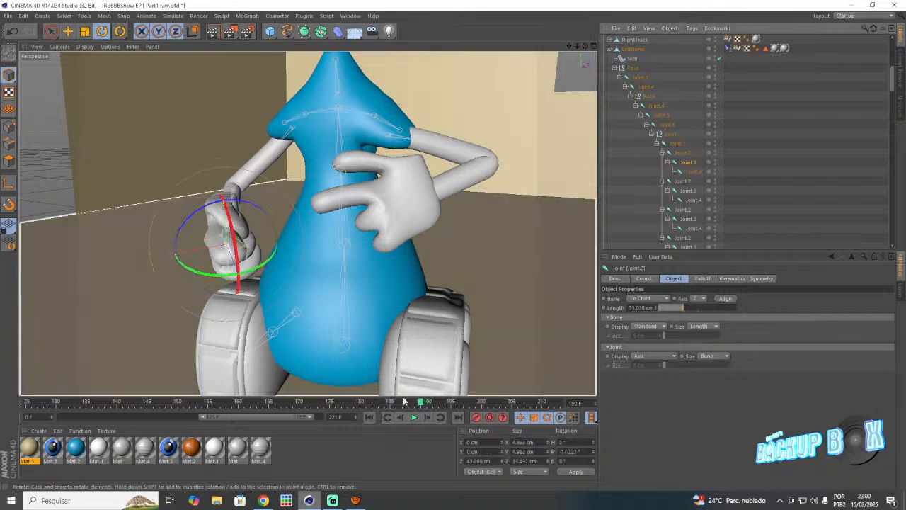
click(390, 402)
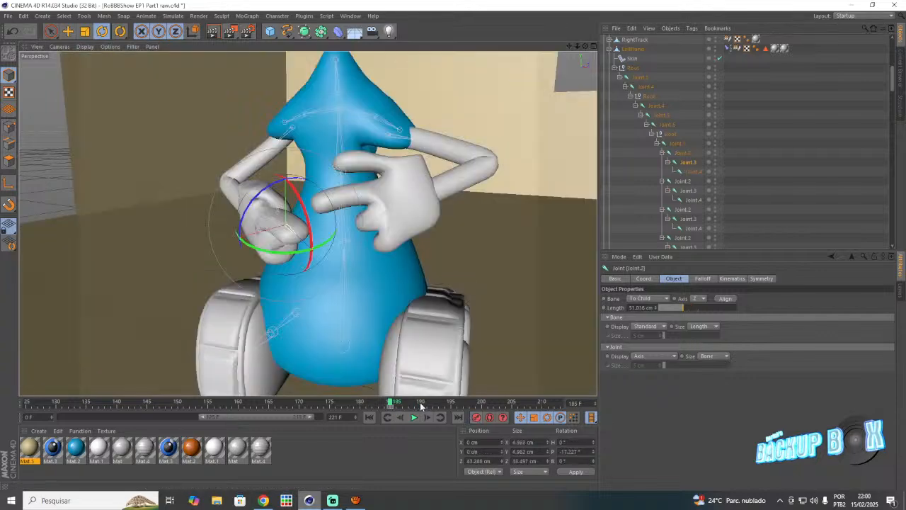
click(420, 402)
drag(208, 281, 202, 265)
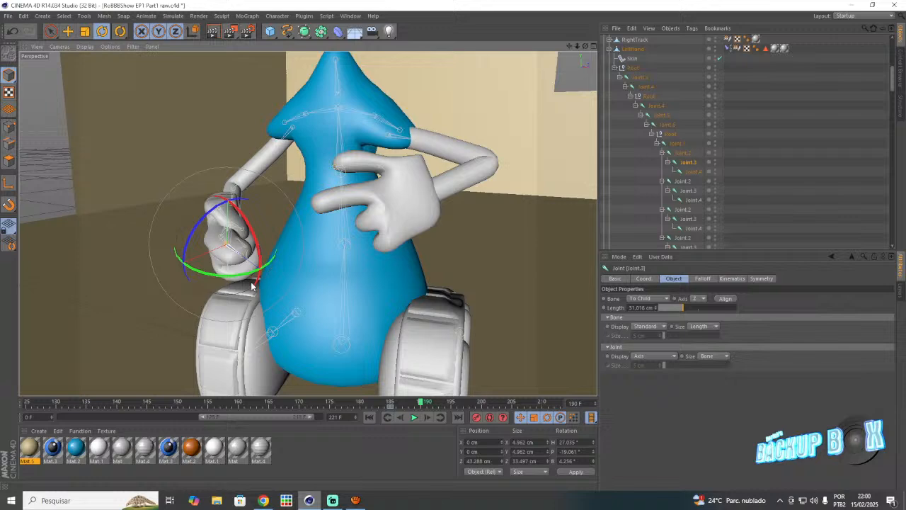
- Refine the first finger's base Joint.2 at frame 190 by rotating it slightly further
click(681, 152)
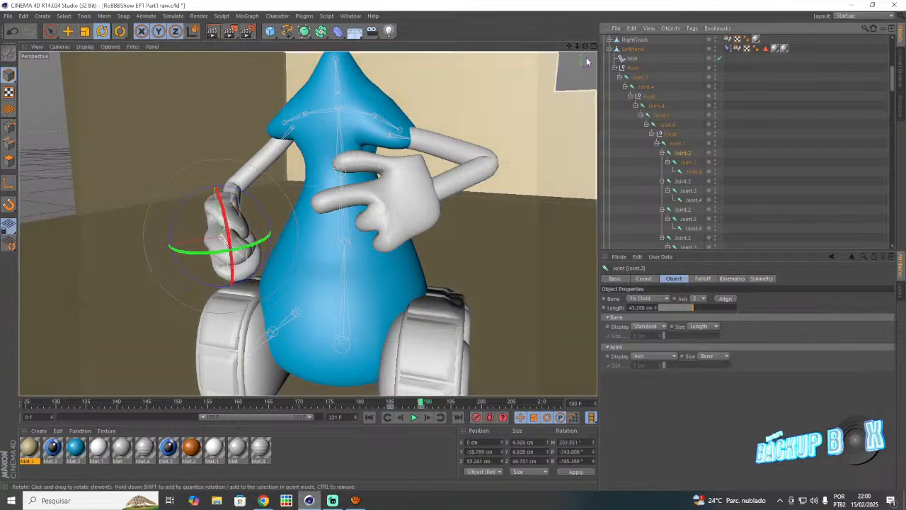
alt+drag(425, 212, 316, 241)
drag(255, 268, 262, 259)
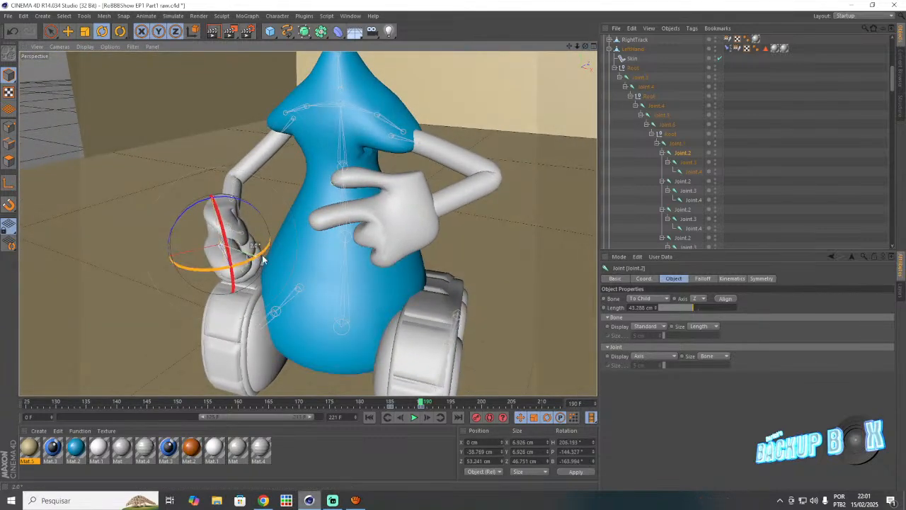
- Key the second LeftHand finger's base Joint.2 at frame 185, then rotate it and record its new pose at frame 190
click(682, 182)
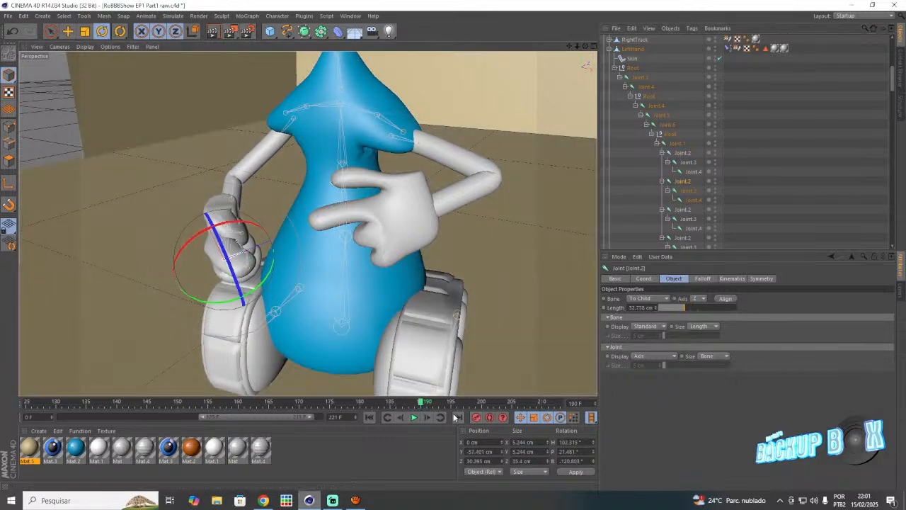
click(390, 402)
click(423, 402)
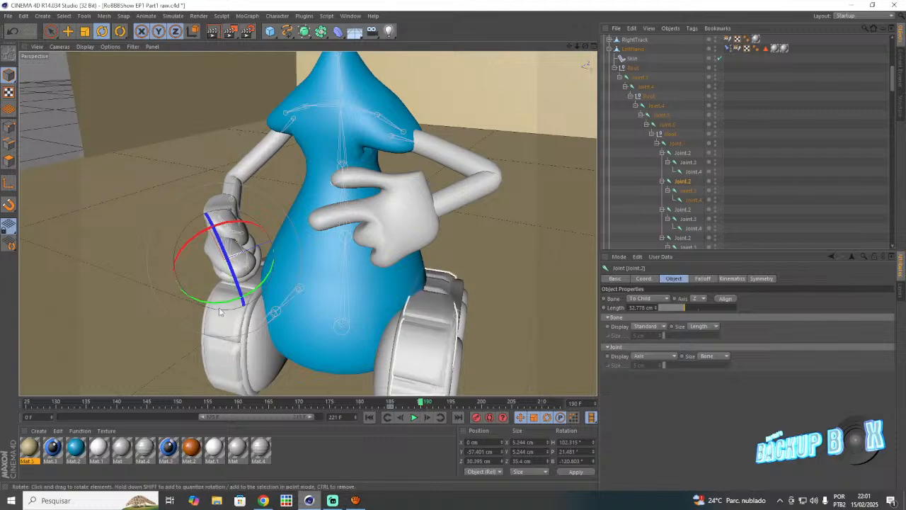
drag(213, 301, 140, 316)
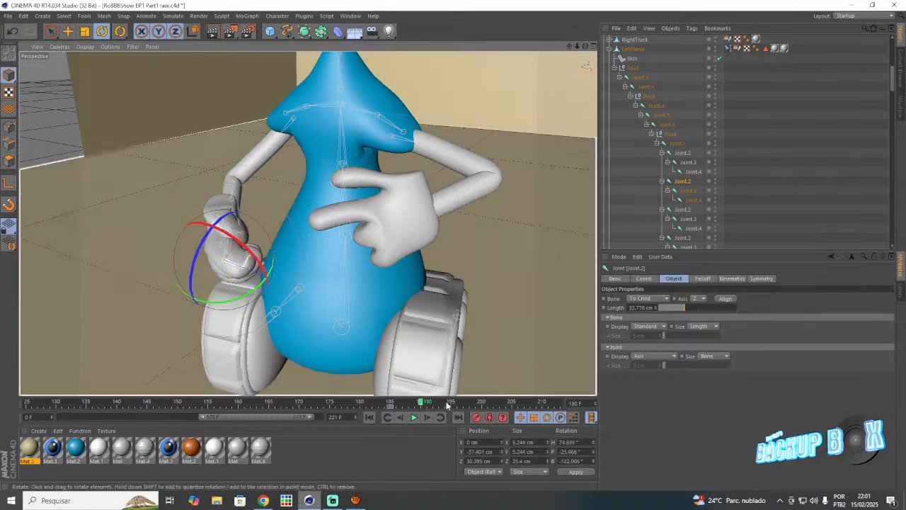
click(477, 417)
- Key the second finger's middle Joint.3 at frame 185, then bend it and record the new pose at frame 190
click(683, 191)
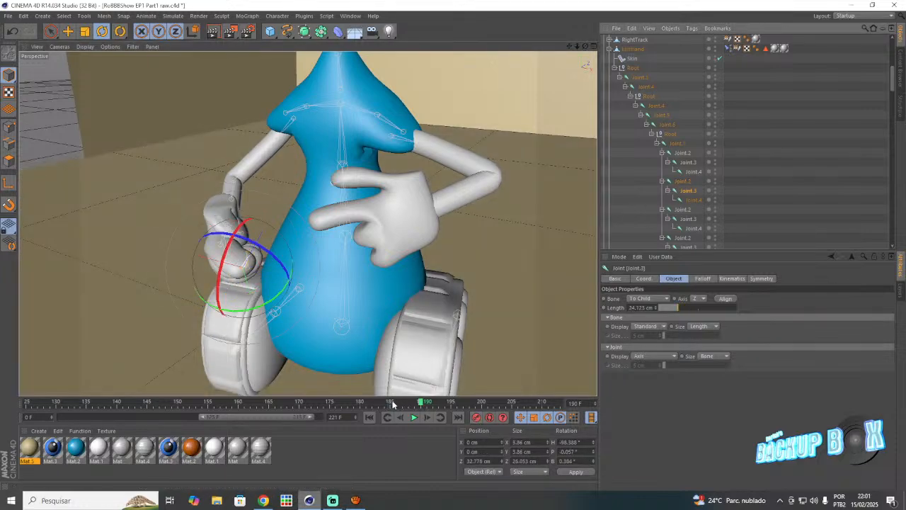
click(391, 402)
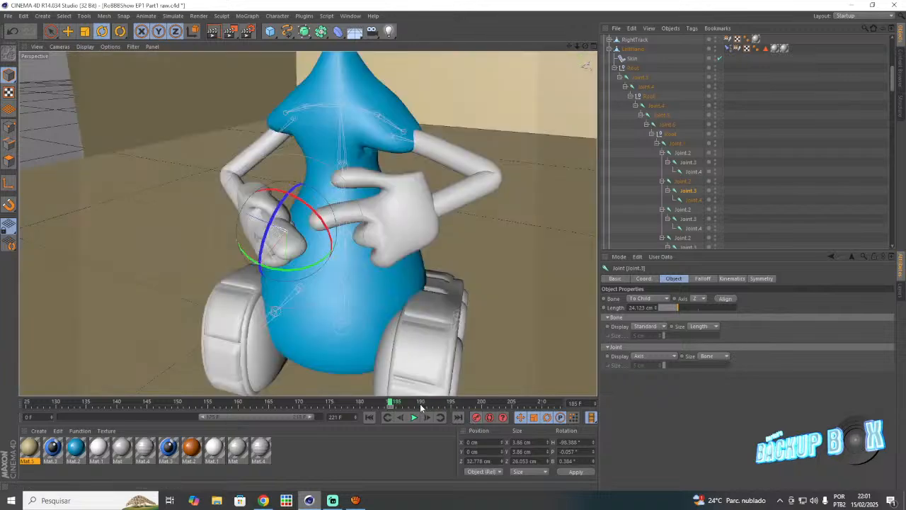
click(423, 402)
drag(207, 312, 195, 346)
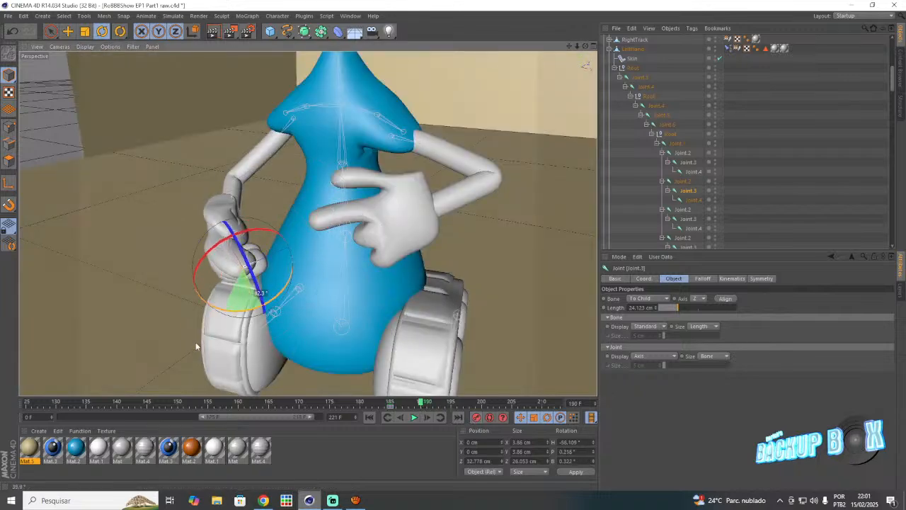
click(476, 417)
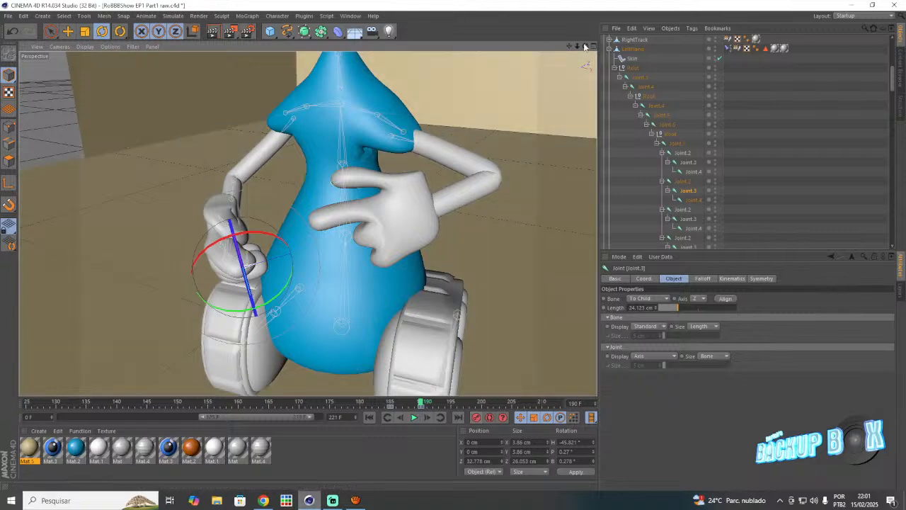
- Key the third LeftHand finger's base Joint.2 at frame 185 and rotate it in two passes at frame 190
mouse_move(586, 46)
mouse_down()
mouse_move(599, 204)
mouse_move(583, 112)
mouse_up()
scroll(648, 167, down, 2)
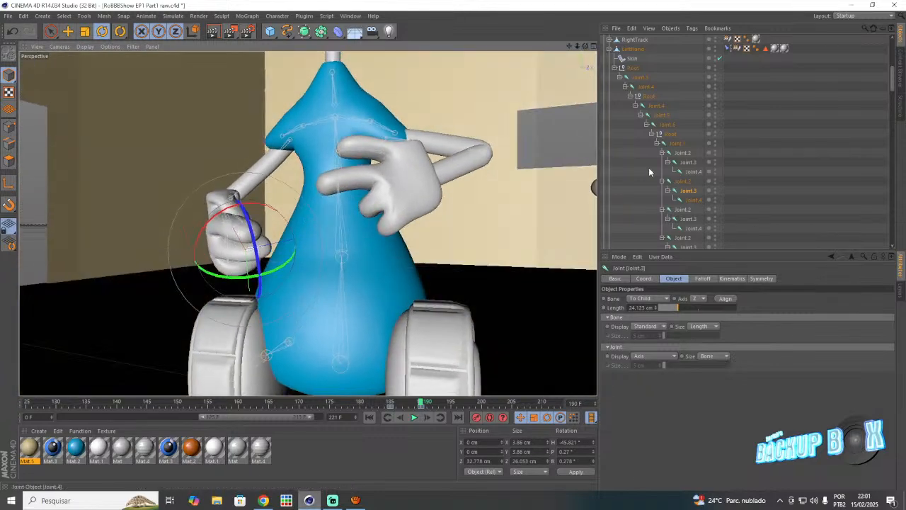
click(681, 152)
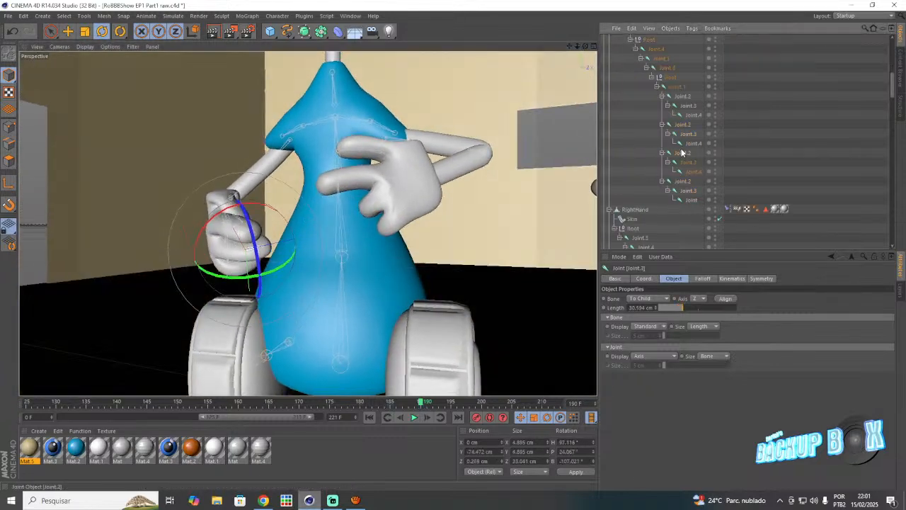
click(393, 402)
click(423, 402)
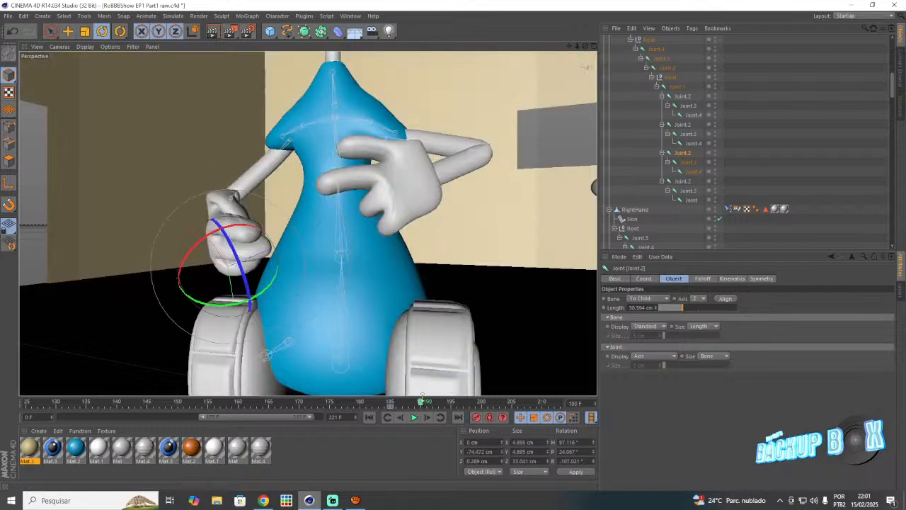
drag(225, 310, 178, 315)
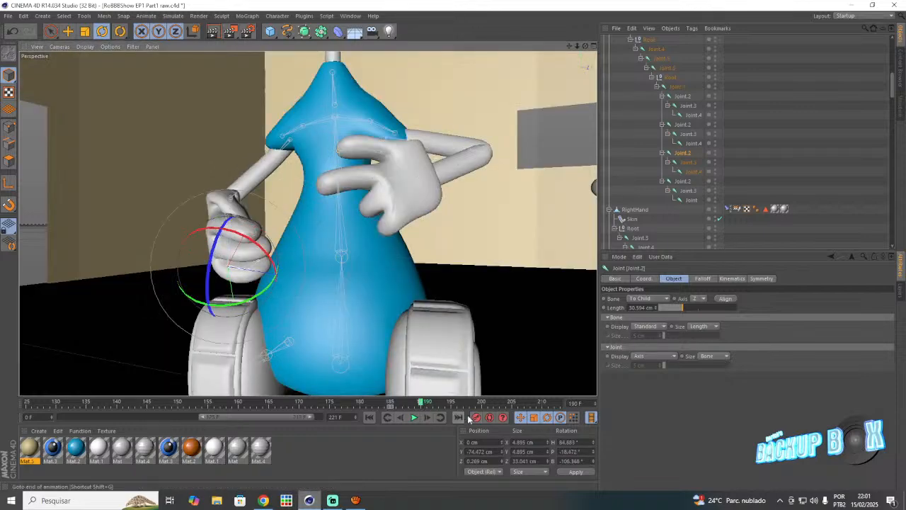
drag(233, 304, 202, 291)
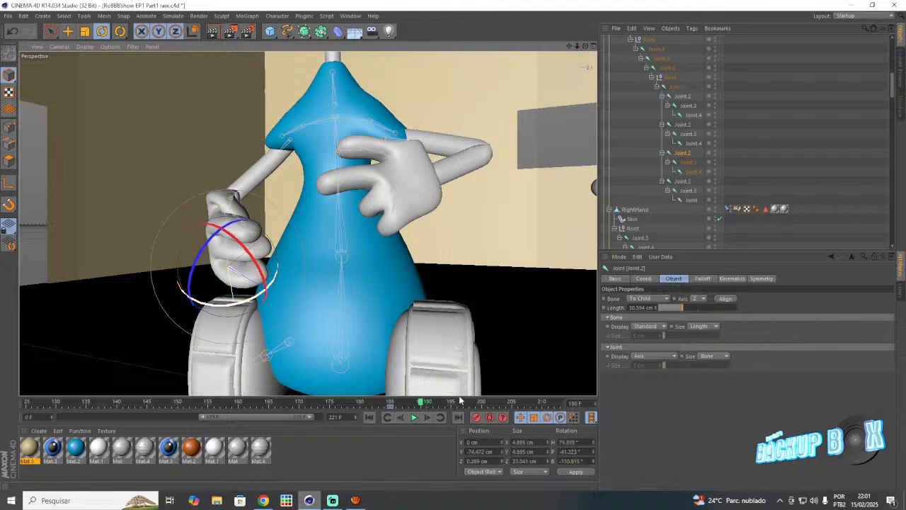
- Key the third finger's middle Joint.3 at frame 185 and bend it at frame 190
click(686, 163)
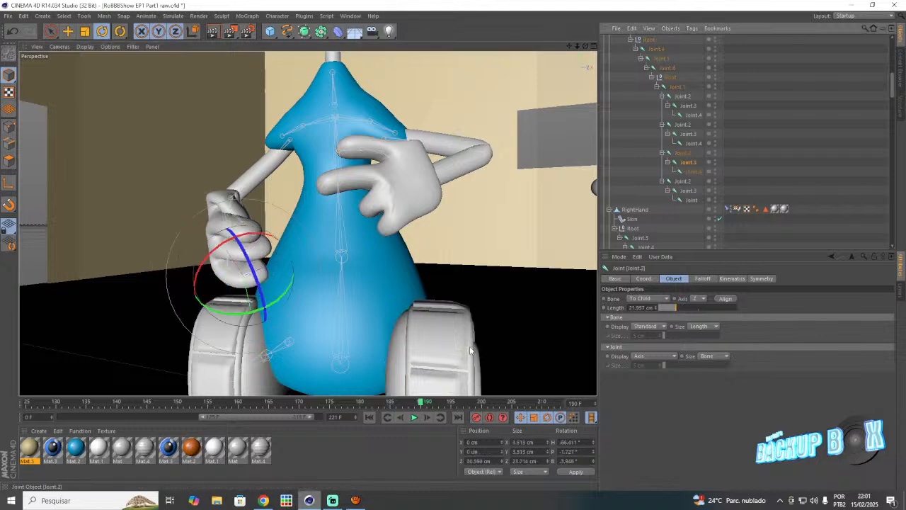
click(391, 404)
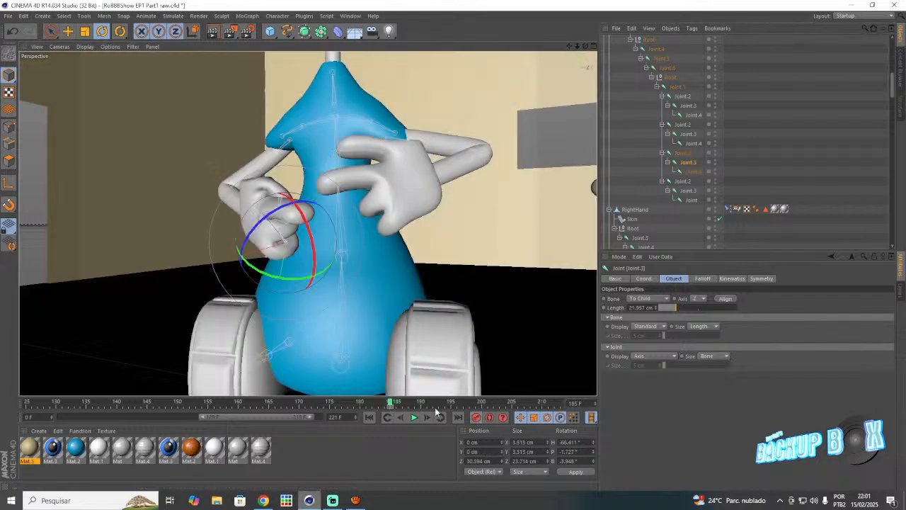
click(420, 403)
drag(213, 310, 245, 310)
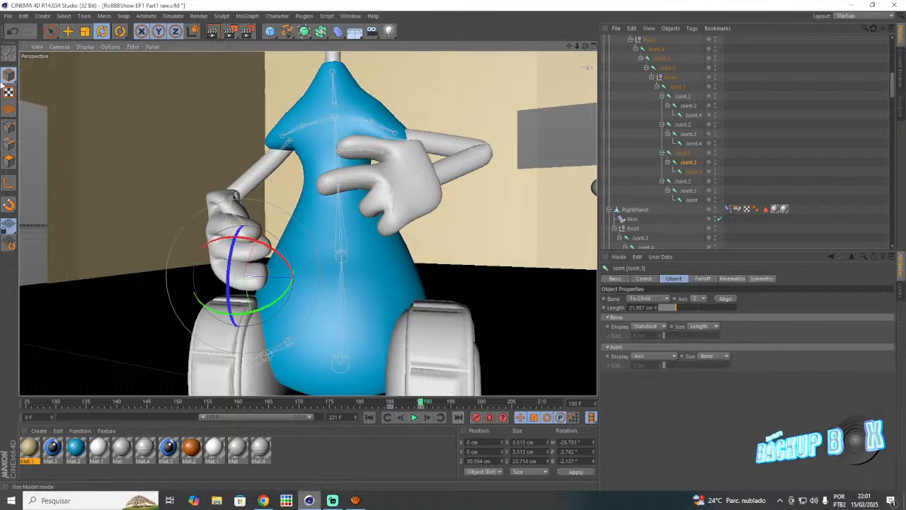
click(7, 16)
click(330, 500)
click(312, 500)
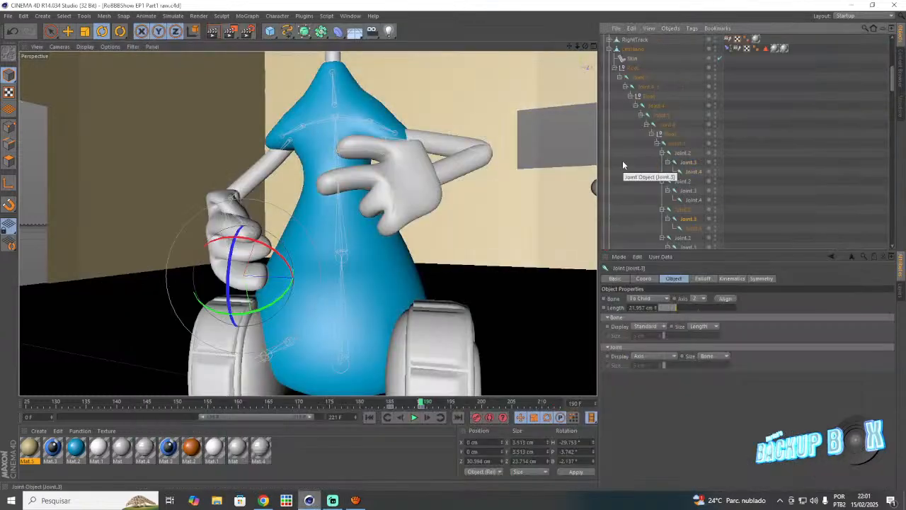
- Key the RightHand arm's shoulder Joint.3 at frame 170, then rotate it to about H -78°, P -12° and record the lowered pose at frame 185
scroll(623, 165, down, 6)
click(647, 154)
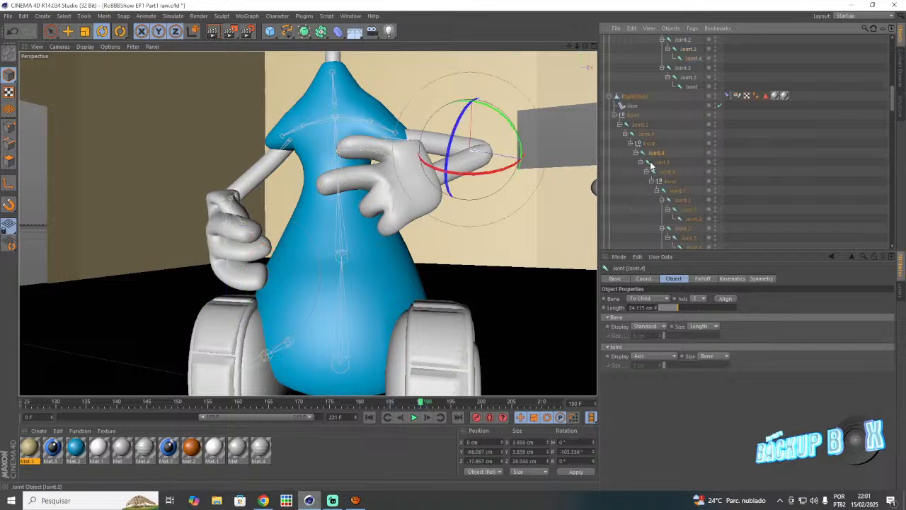
click(654, 163)
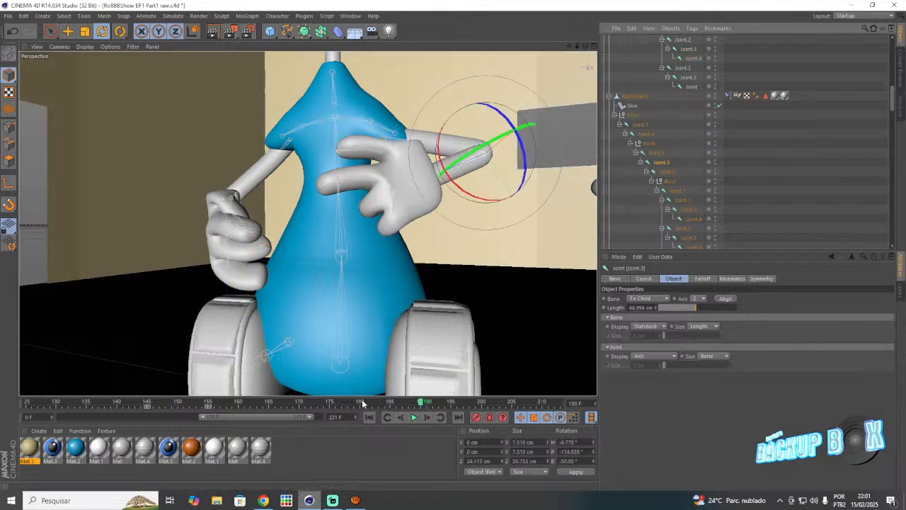
drag(362, 403, 357, 402)
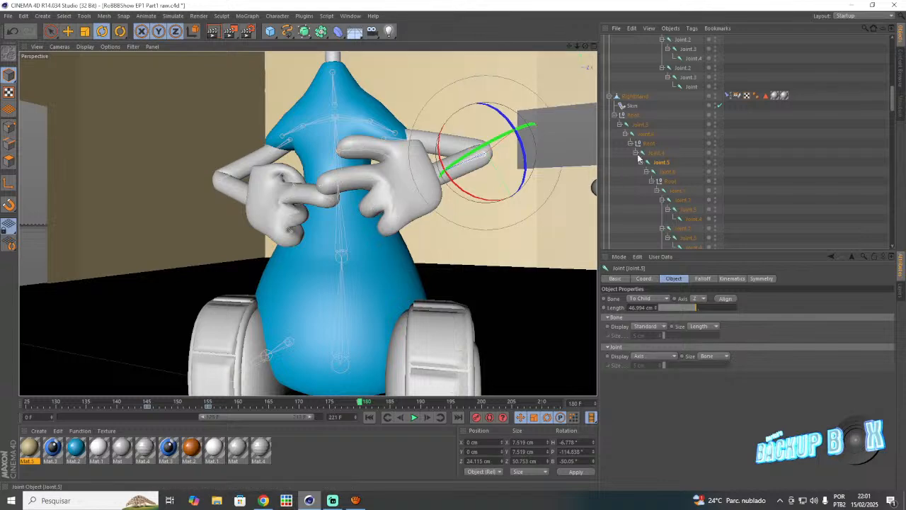
click(640, 125)
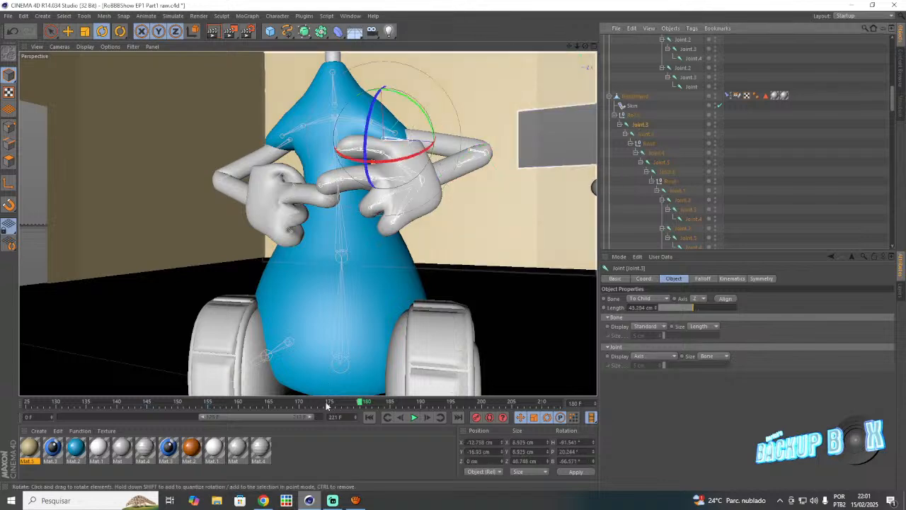
drag(360, 402, 301, 405)
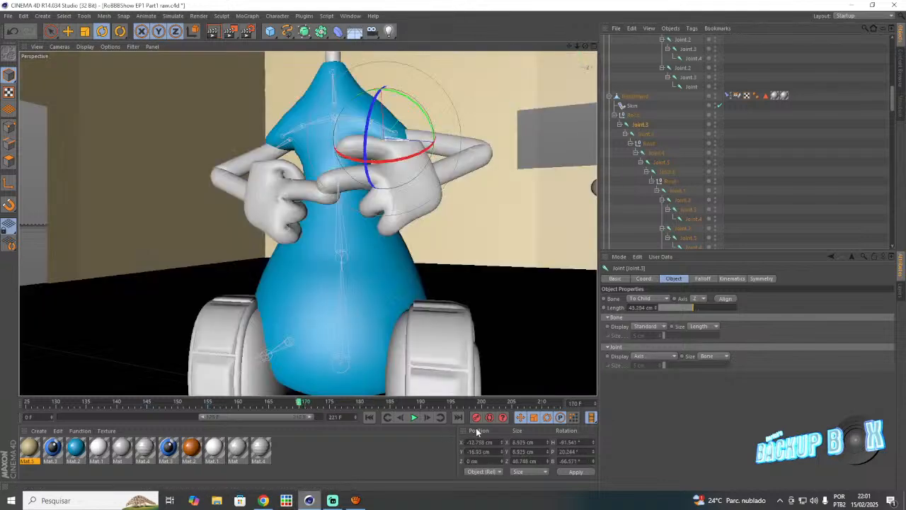
click(389, 403)
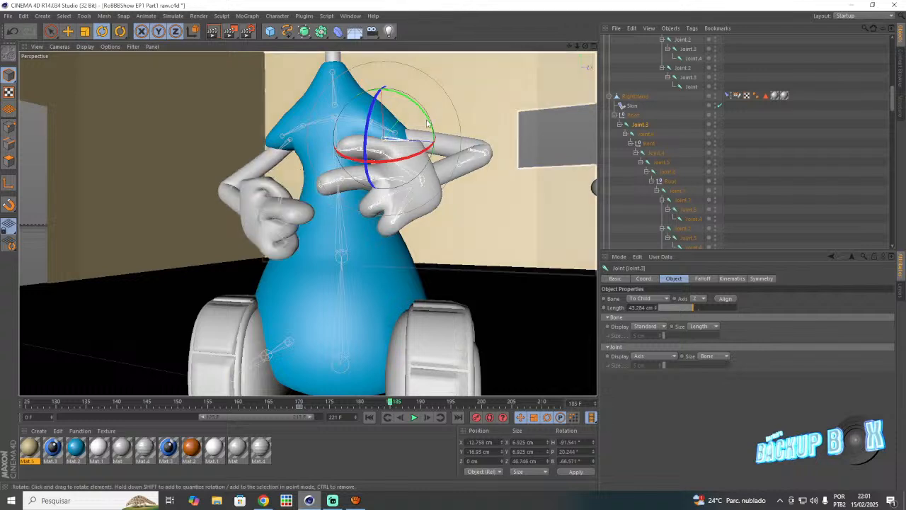
drag(428, 122, 430, 155)
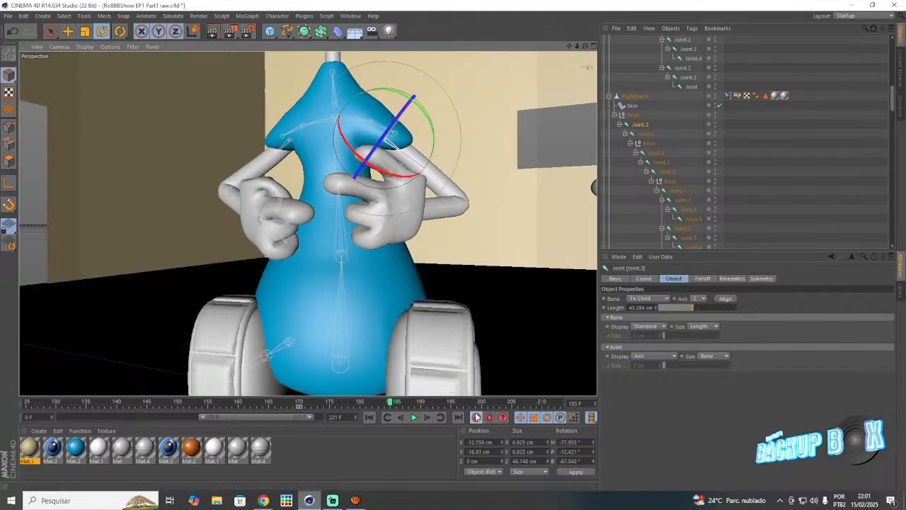
- Key the RightHand forearm's Joint.5 at frame 175, then swing the forearm downward and record the pose at frame 185
click(662, 163)
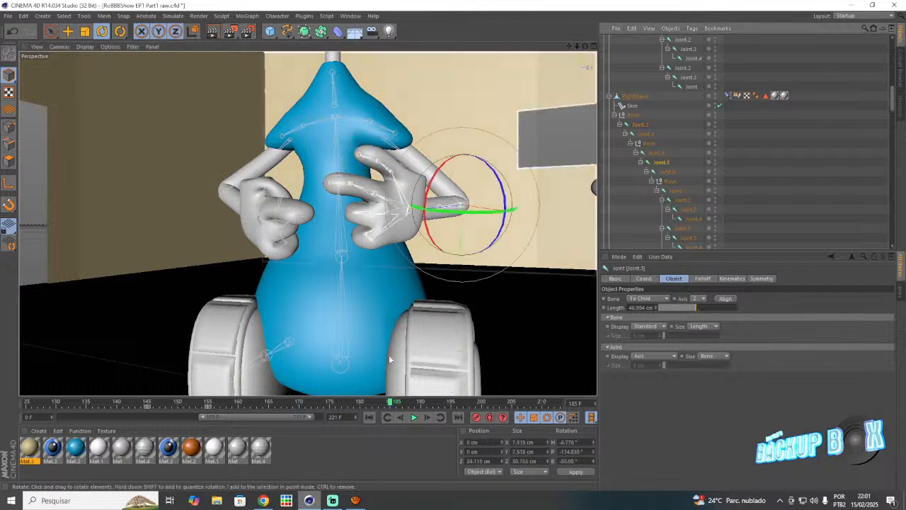
click(330, 402)
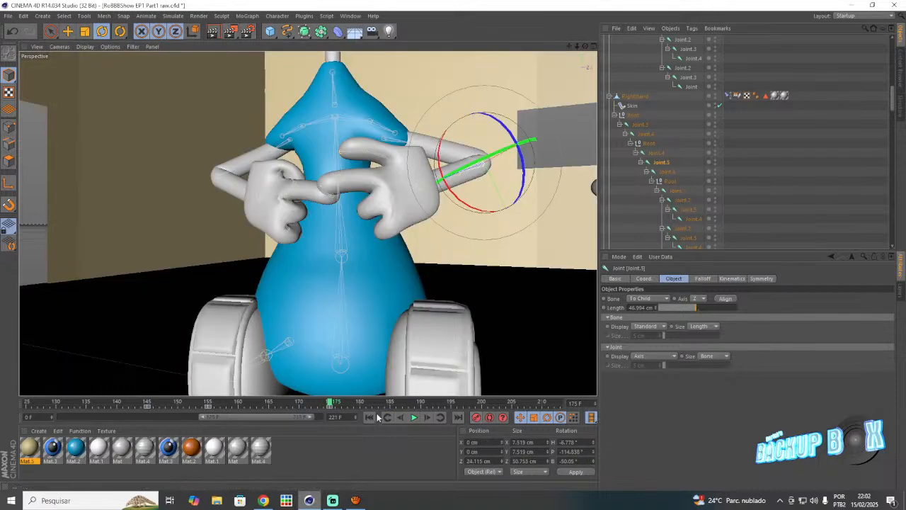
click(391, 402)
drag(427, 230, 447, 311)
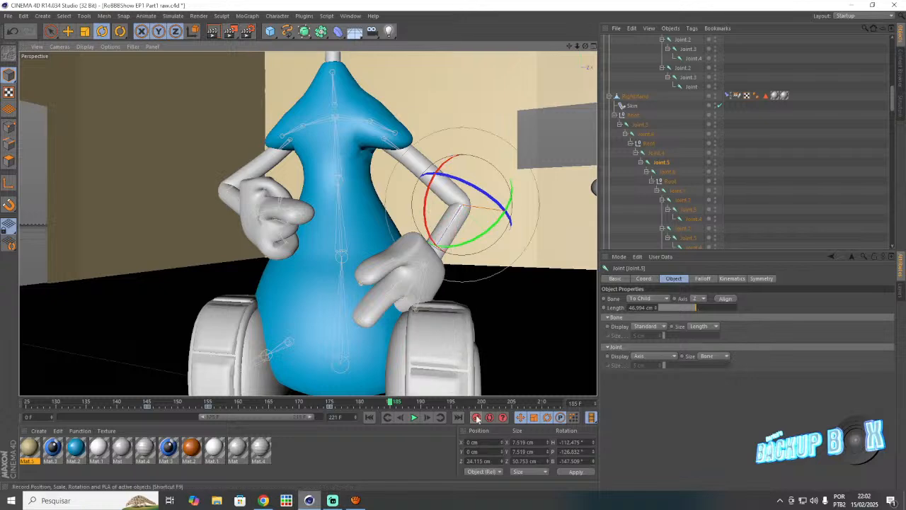
- Key the RightHand arm's Joint.4 at frame 175, then move it to about Y -21 cm, Z -7 cm and record it at frame 185
click(646, 155)
click(331, 402)
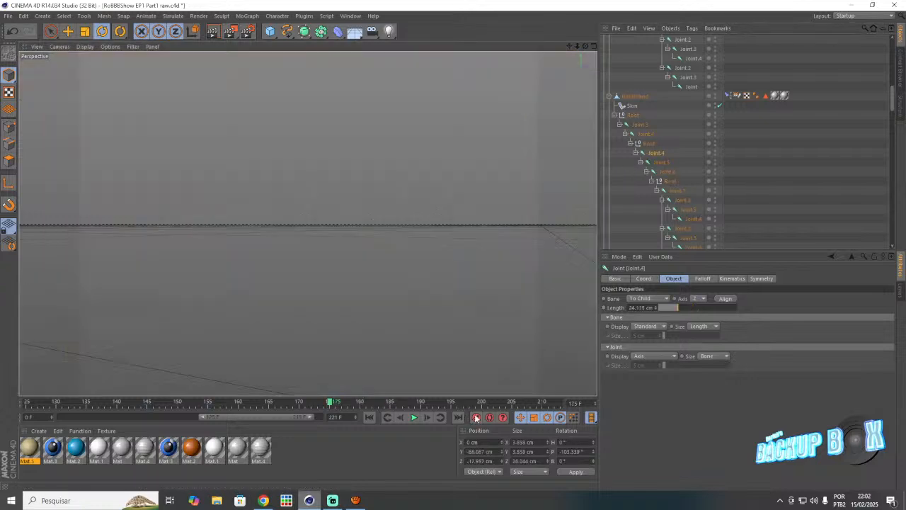
click(390, 403)
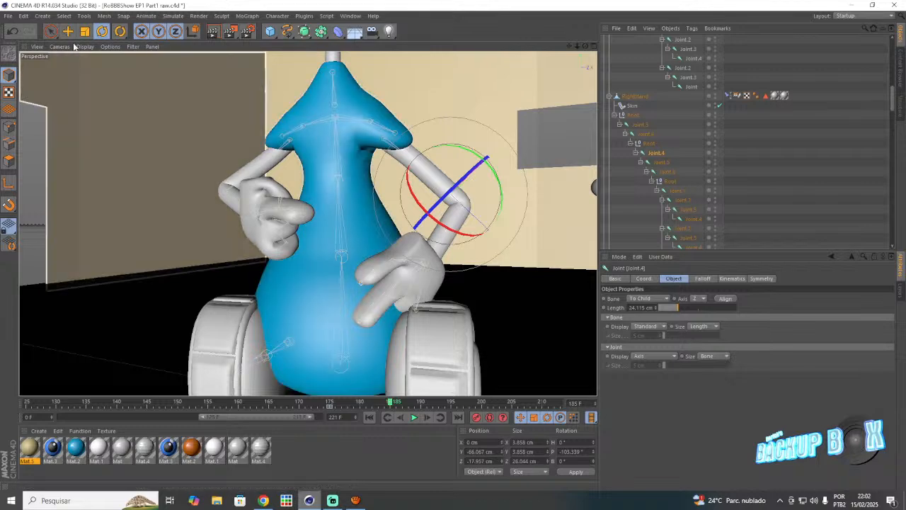
key(e)
drag(500, 239, 480, 228)
click(477, 417)
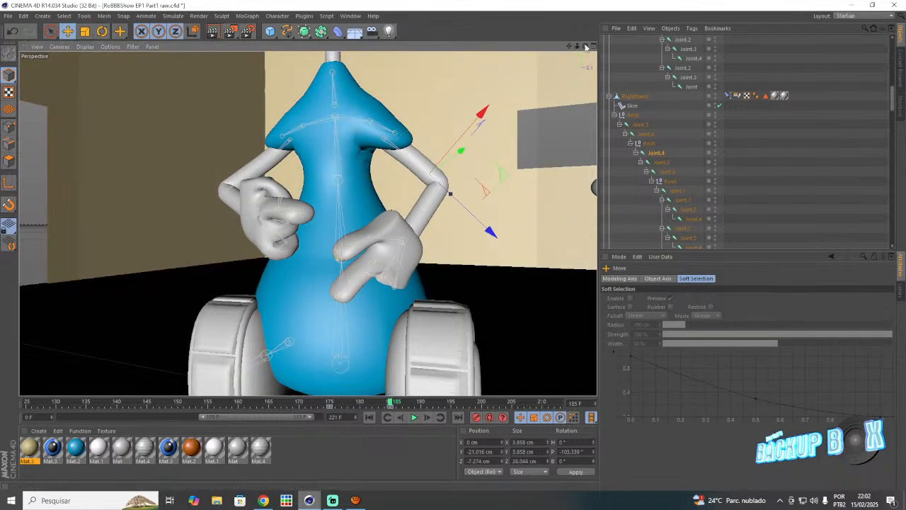
- Rotate Joint.4 to a pitch of about -121°, move it to about Y -16 cm, Z -16 cm, and record it at frame 185
drag(585, 46, 534, 78)
key(r)
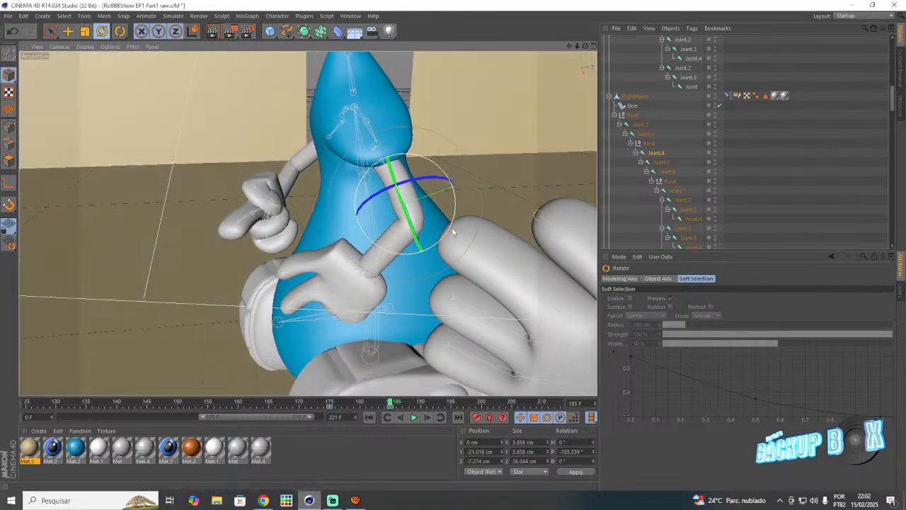
drag(453, 223, 458, 205)
key(e)
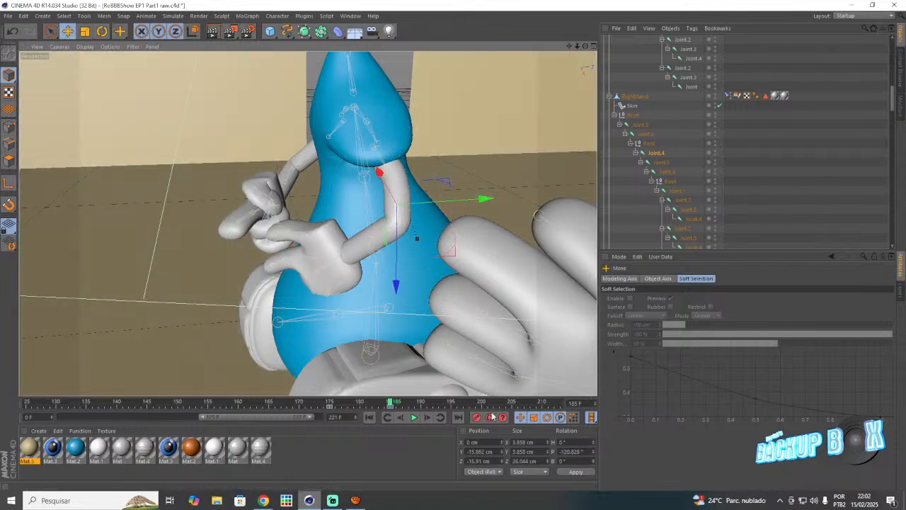
click(479, 419)
- Rotate the RightHand forearm's Joint.5 further to about H -153° at frame 185 and save the scene
drag(585, 46, 640, 25)
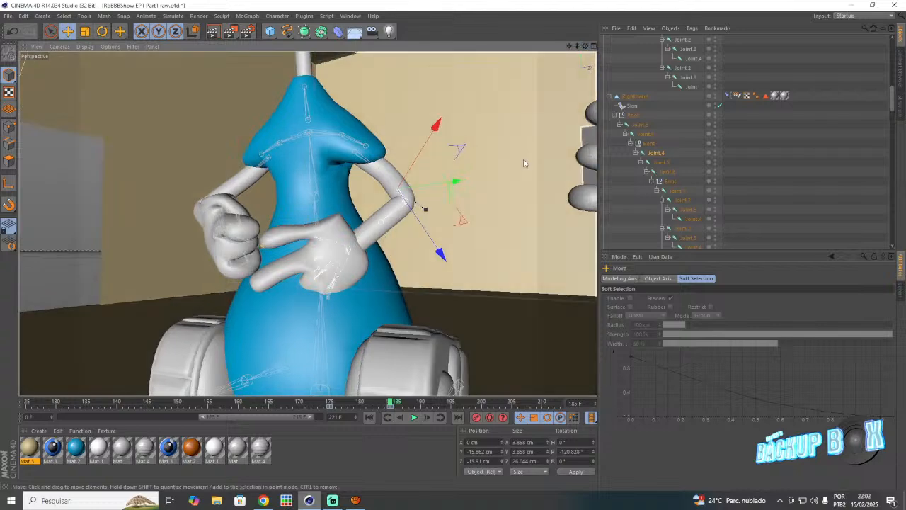
click(660, 162)
click(102, 32)
drag(439, 213, 398, 275)
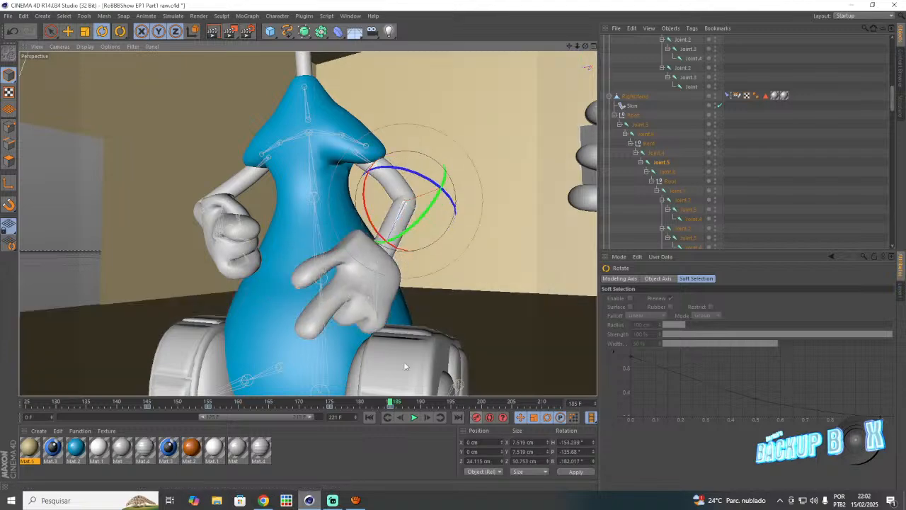
click(7, 15)
click(28, 97)
- Switch to Chrome, search YouTube for "bootleg games" and open the video "JonTron Bootleg Games: The Complete Series"
click(332, 500)
click(263, 500)
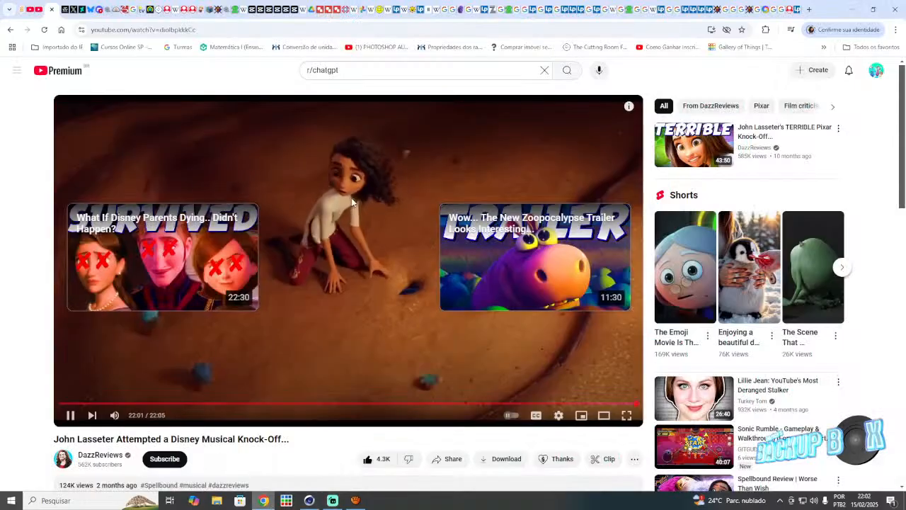
click(543, 70)
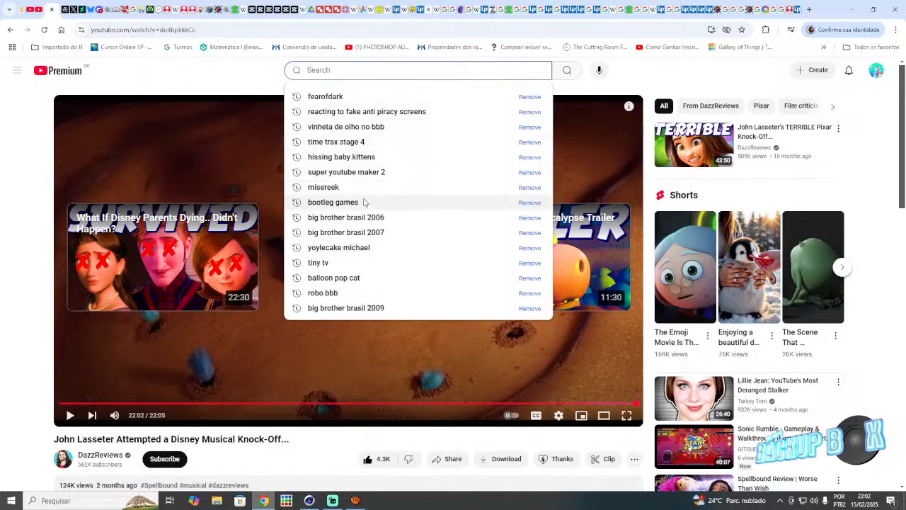
click(363, 203)
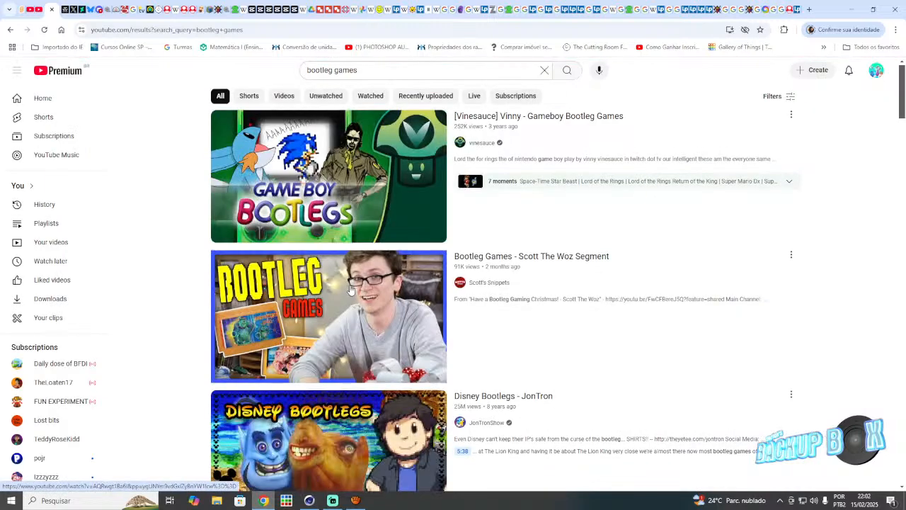
scroll(349, 288, down, 5)
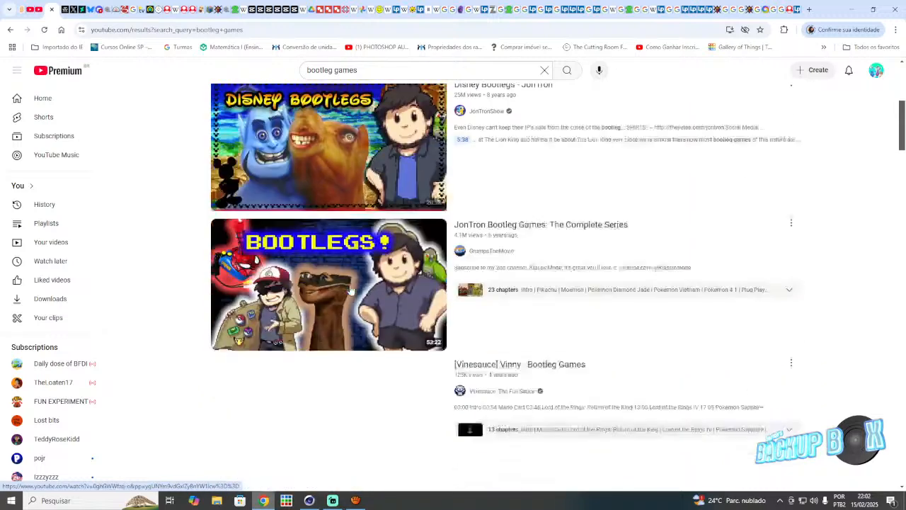
click(348, 287)
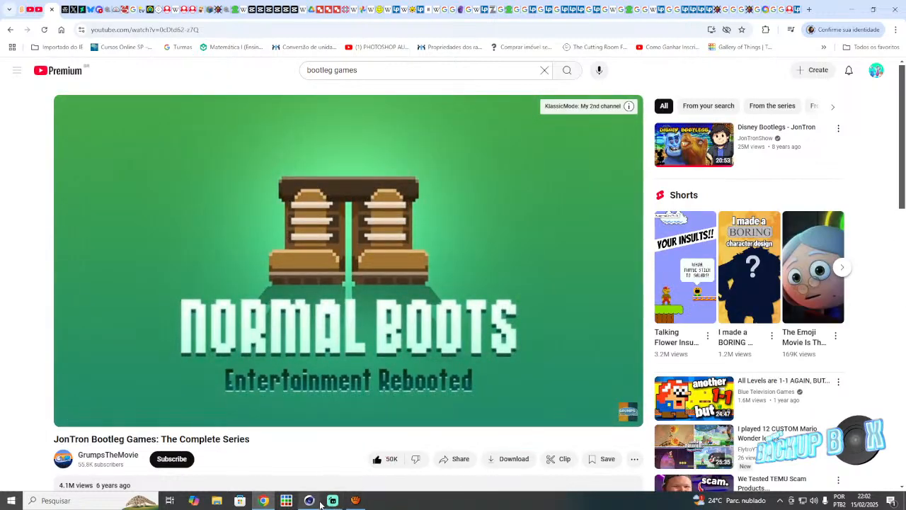
- Switch back to Cinema 4D and key the first RightHand finger's base Joint.2 at frame 180, rotating it slightly and recording it at frame 185
click(318, 502)
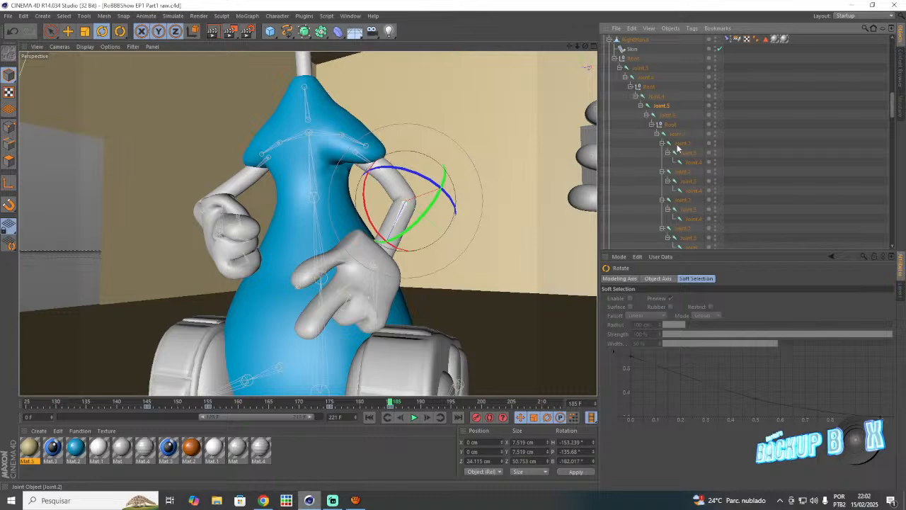
click(677, 146)
click(362, 403)
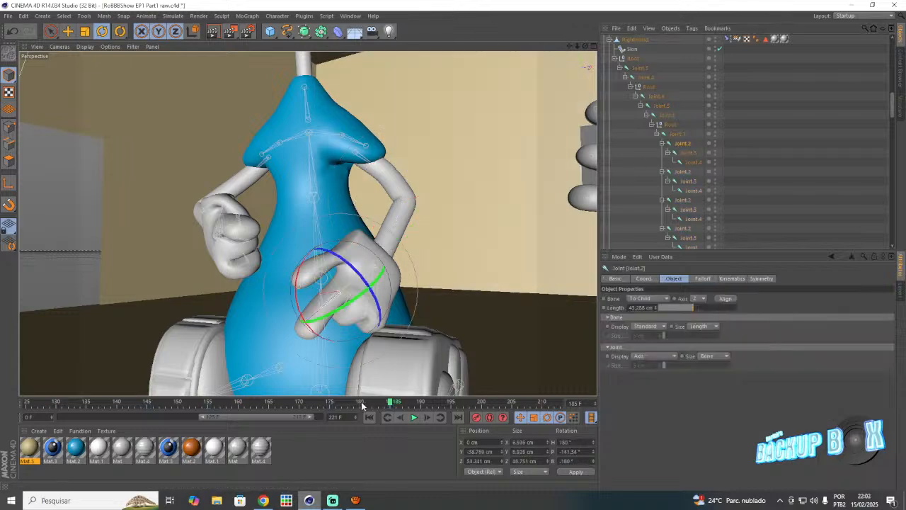
click(391, 404)
drag(357, 298, 344, 306)
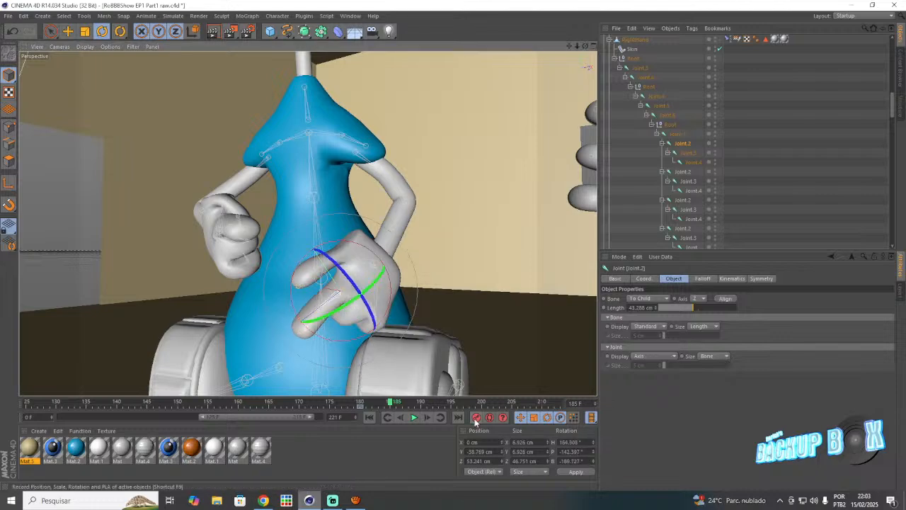
- Key the first RightHand finger's middle Joint.3 at frame 180, then bend it and record the new pose at frame 185
drag(586, 47, 580, 54)
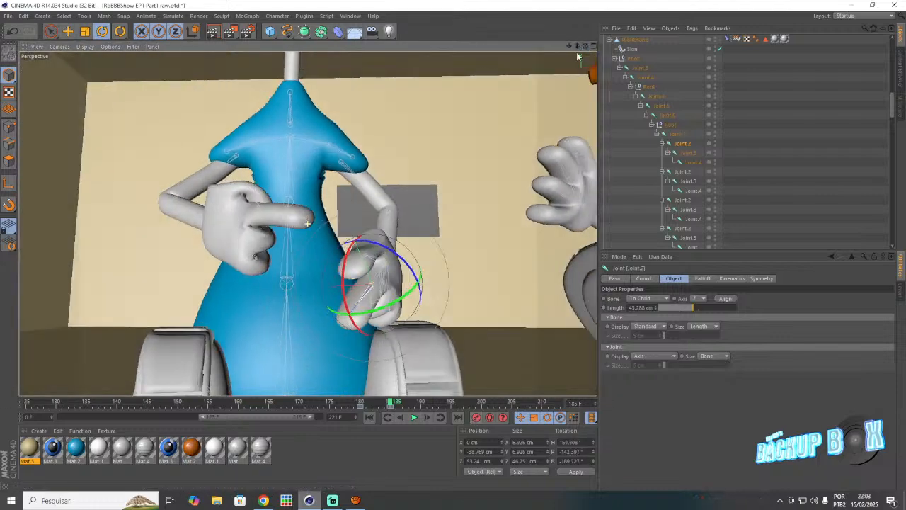
click(690, 153)
click(362, 404)
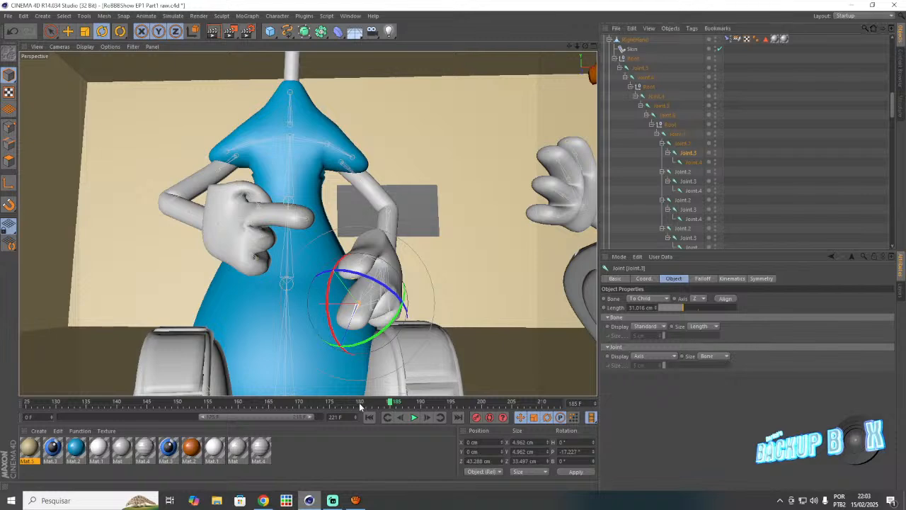
click(390, 403)
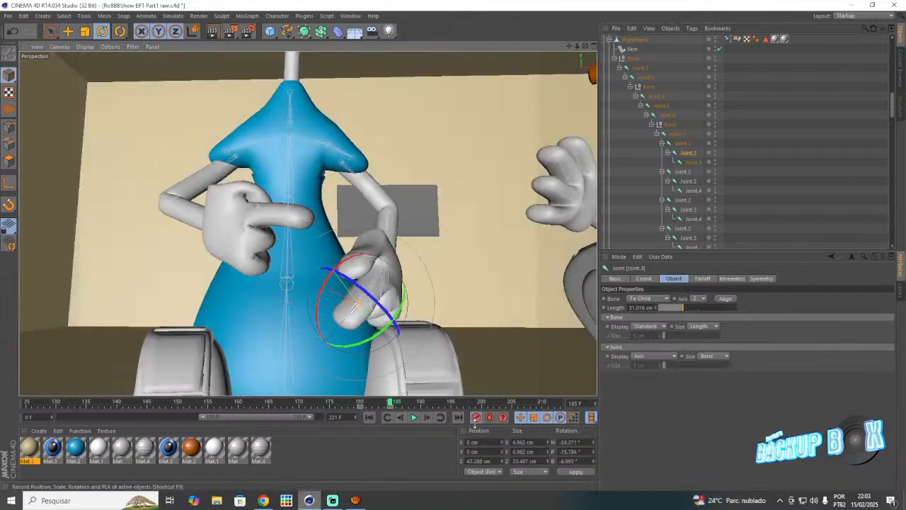
- Key the second RightHand finger's base Joint.2 at frame 180, then rotate it to about H -59°, P -44° and record it at frame 185
click(683, 171)
click(360, 403)
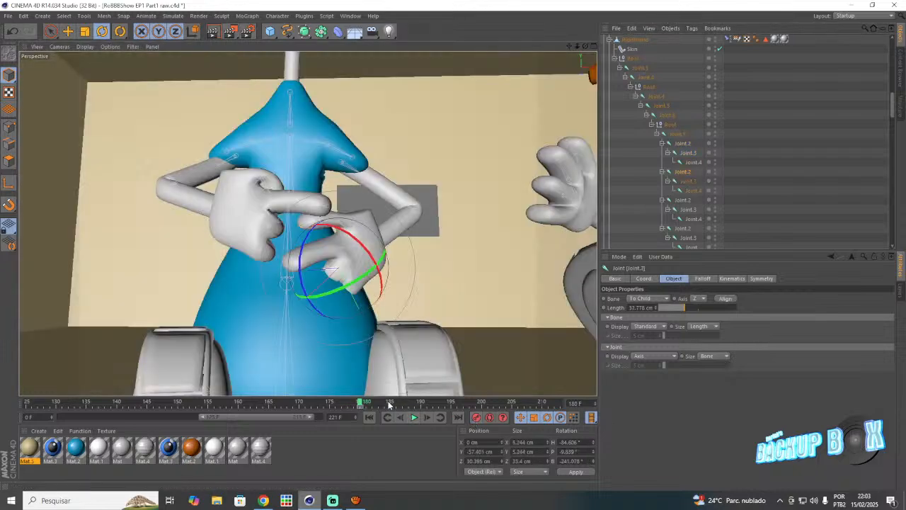
click(388, 403)
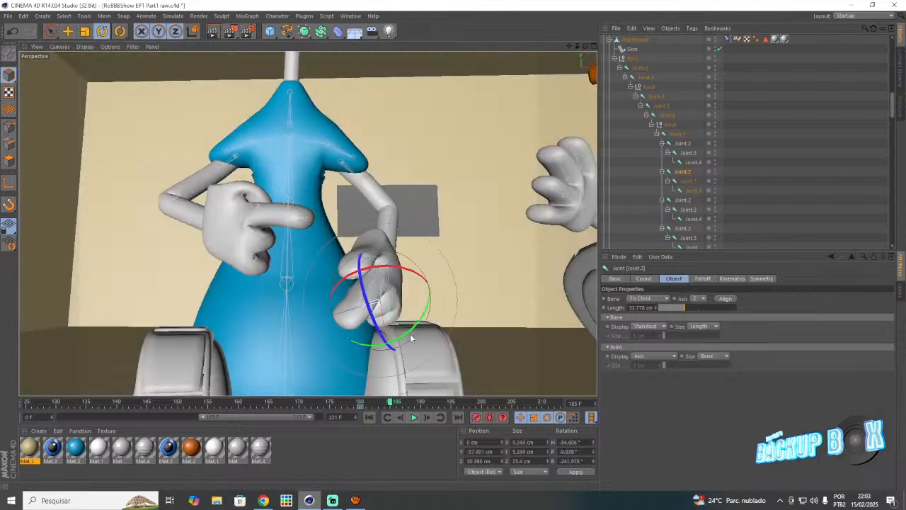
drag(416, 327, 444, 290)
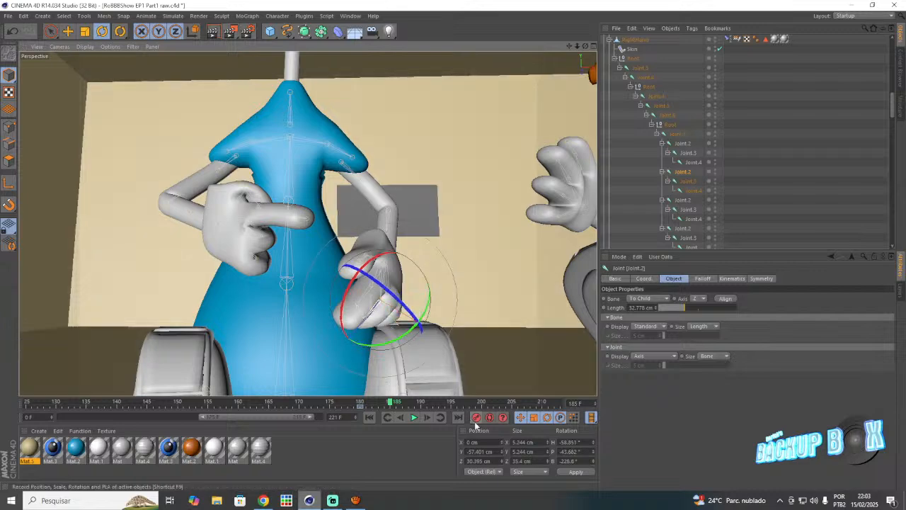
- Key the second RightHand finger's middle Joint.3 at frame 180 and bend it to a heading of about 76° at frame 185
click(682, 182)
click(361, 402)
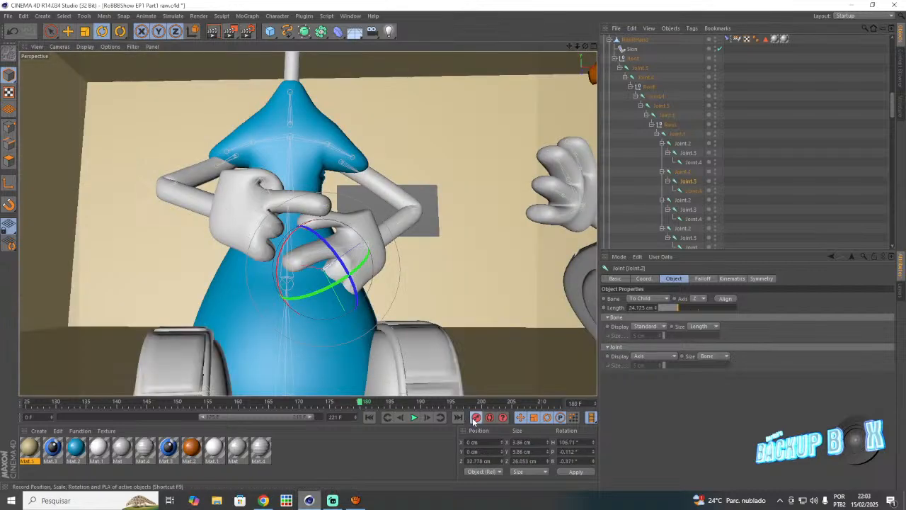
click(389, 405)
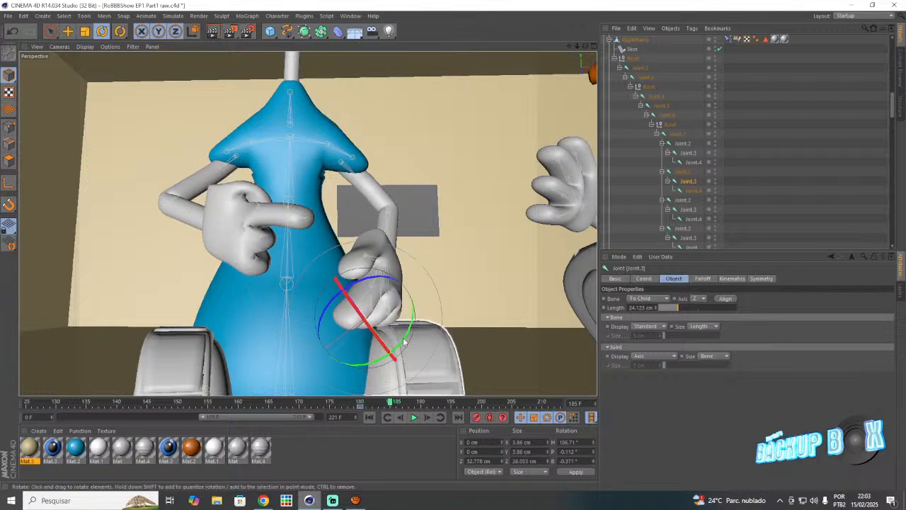
drag(403, 342, 409, 319)
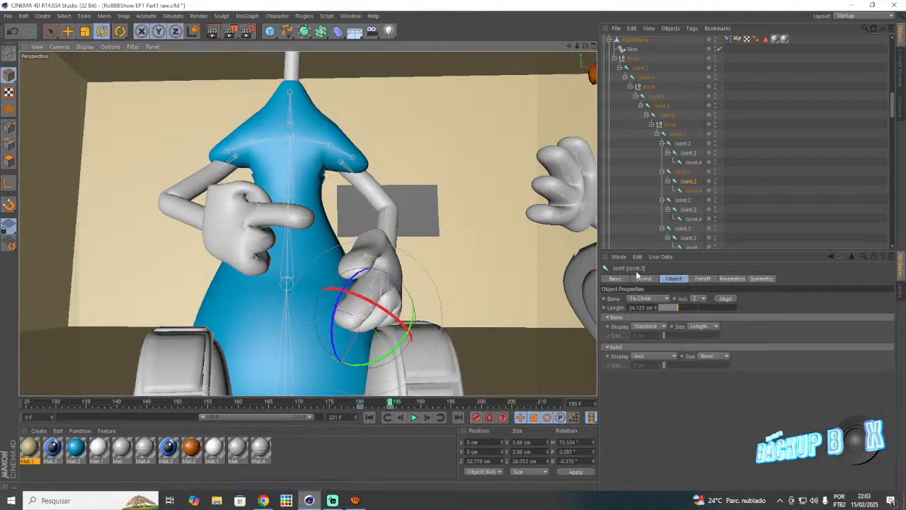
- Key the third RightHand finger's base Joint.2 at frame 180, then rotate it to about H -86°, P -13° and record it at frame 185
click(682, 199)
click(361, 403)
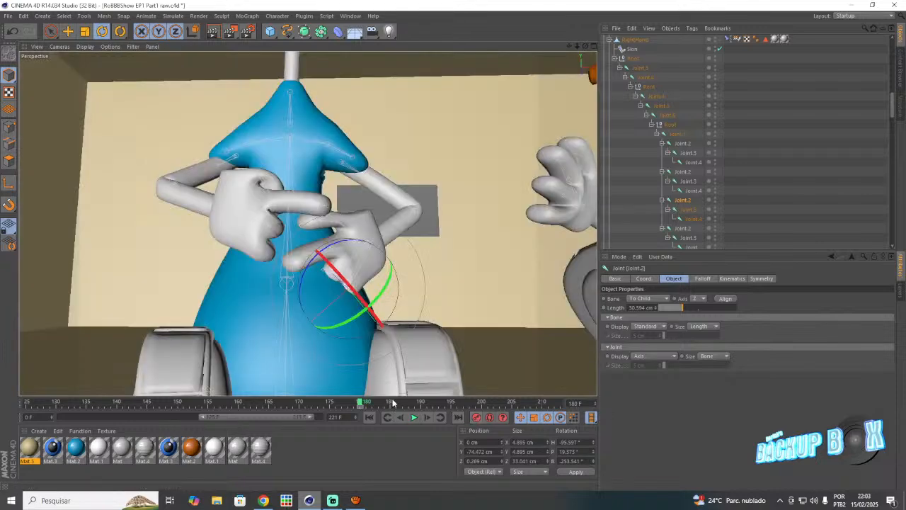
click(393, 402)
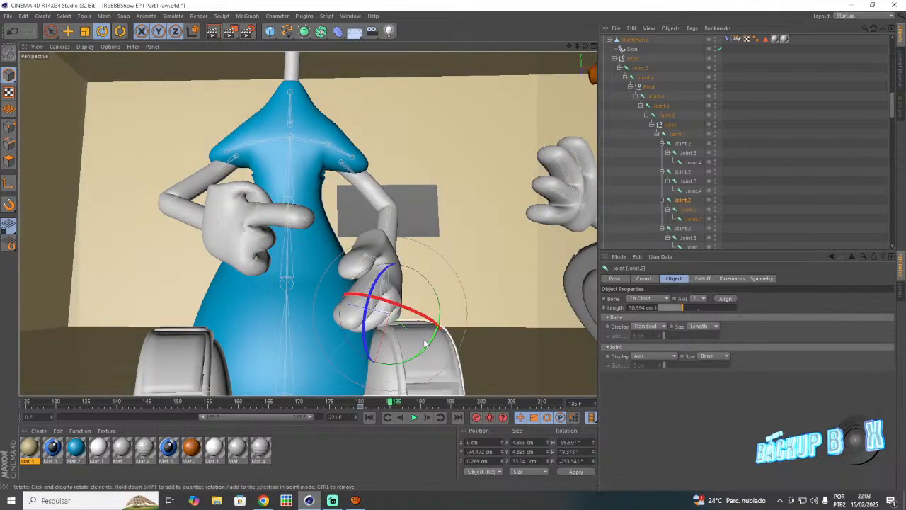
drag(433, 338, 441, 321)
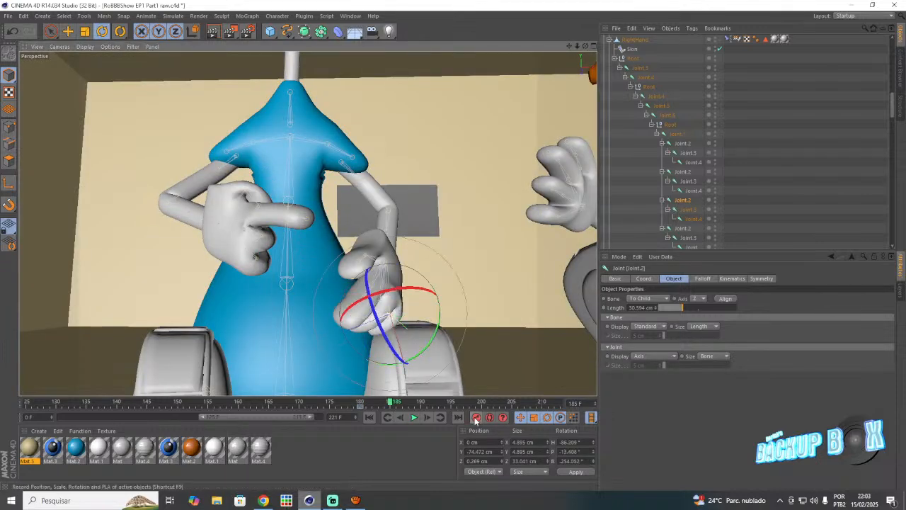
- Key the third RightHand finger's middle Joint.3 at frame 180, then bend it and record the new pose at frame 185
click(688, 210)
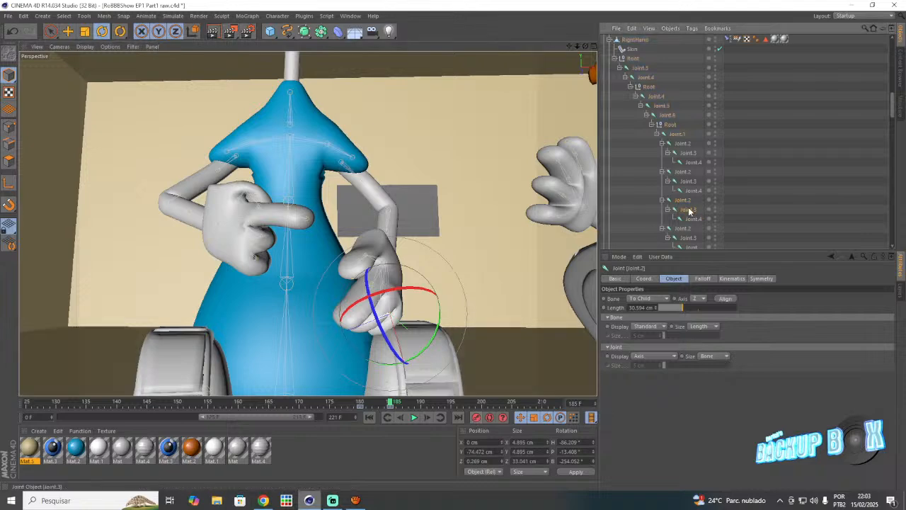
click(360, 402)
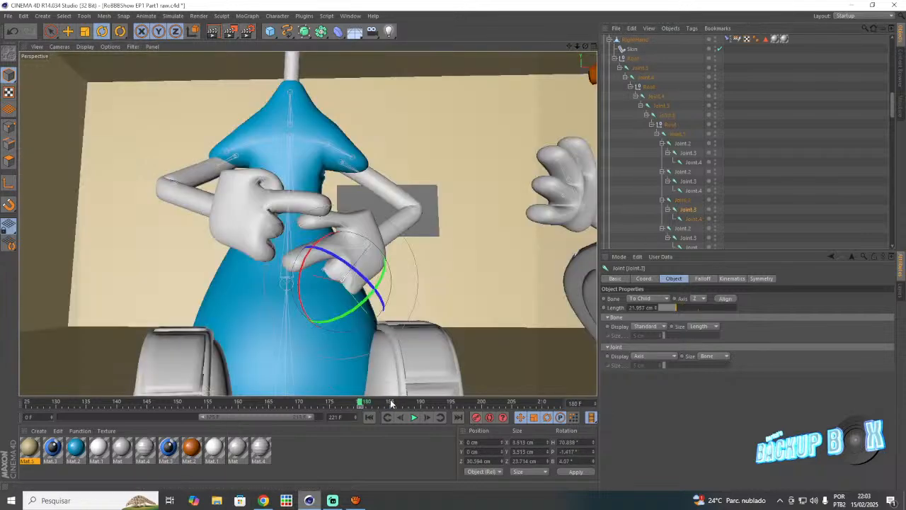
click(392, 403)
drag(417, 340, 469, 388)
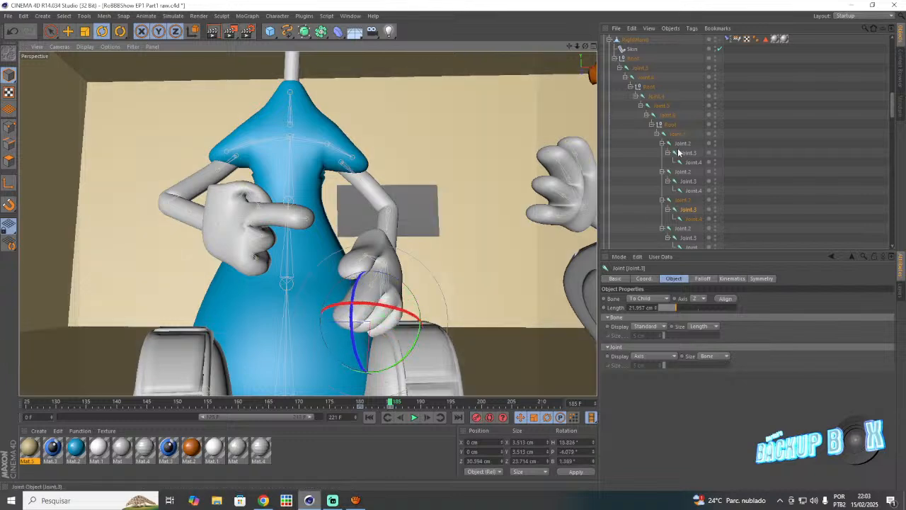
- Rotate the RightHand upper-arm Joint.3 to about H -78°, P -13°, B -68° and record it at frame 185
click(641, 67)
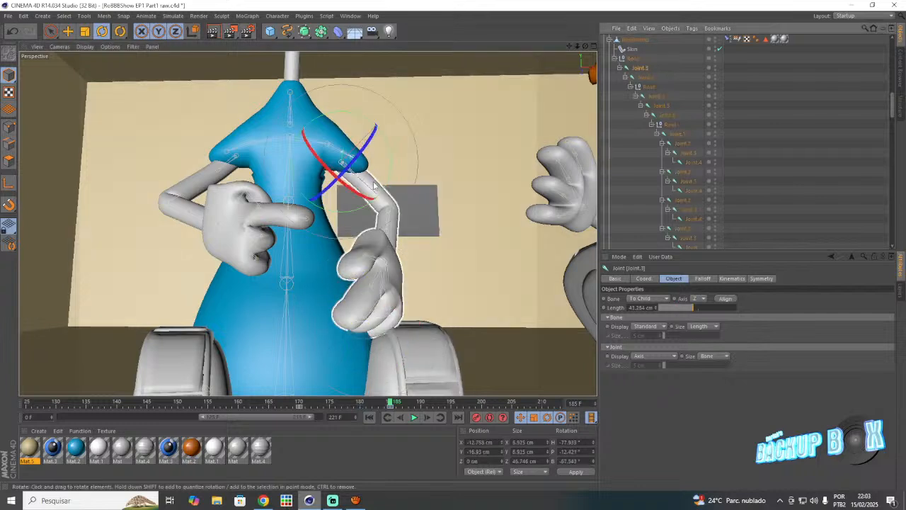
drag(390, 170, 390, 155)
drag(389, 154, 407, 334)
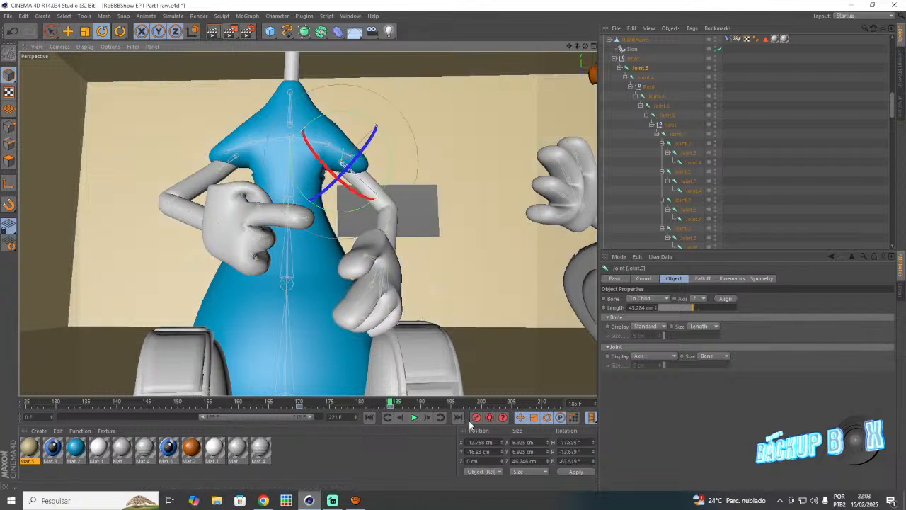
- Turn the RightHand forearm Joint.5 to about H -170°, P -145°, B -117° and record it at frame 185
click(657, 97)
click(660, 106)
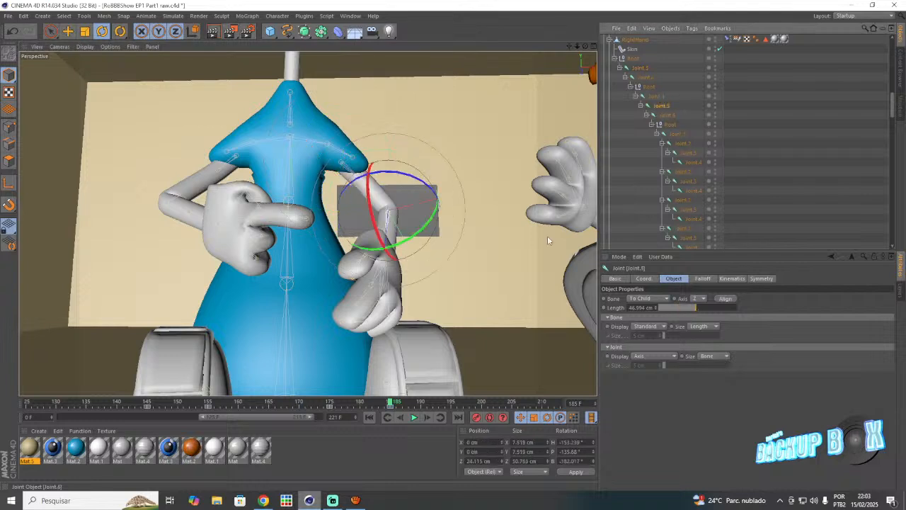
drag(385, 184, 404, 202)
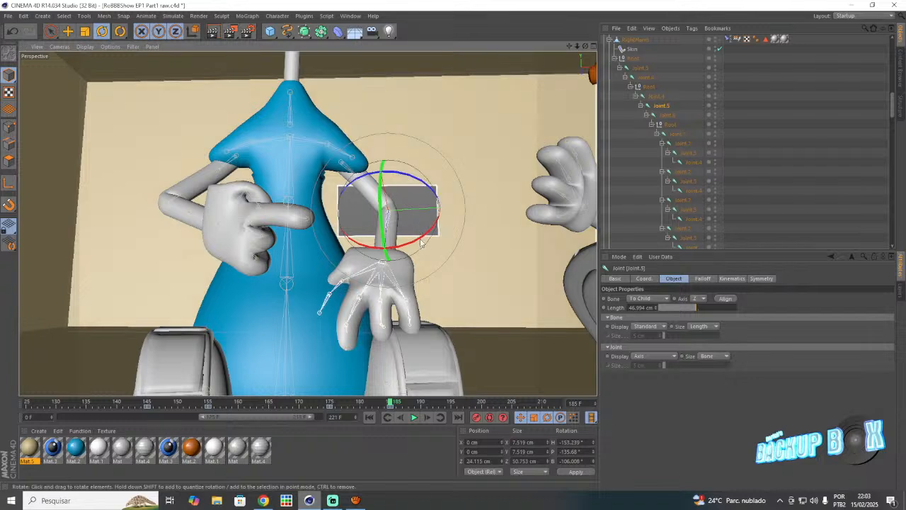
drag(422, 238, 402, 233)
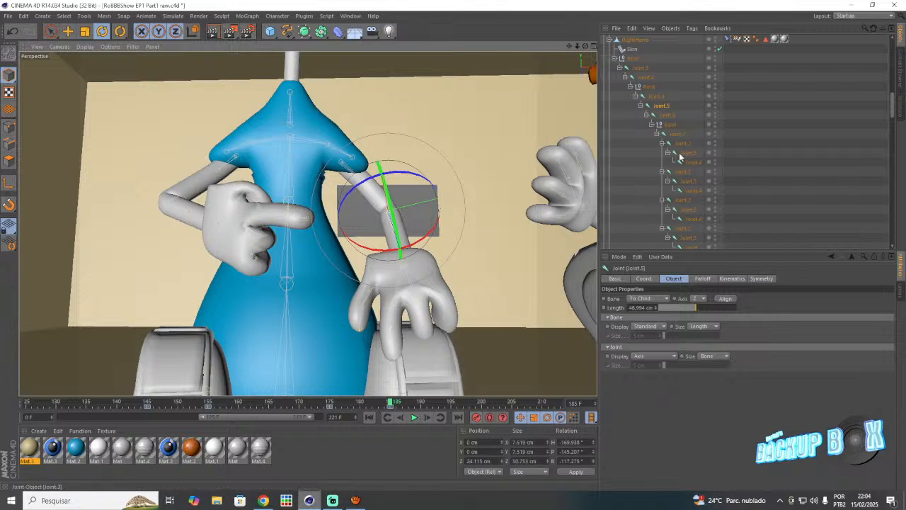
- Key the fourth RightHand finger's base Joint.2 at frame 180 and play back the arm motion from frame 175
click(682, 201)
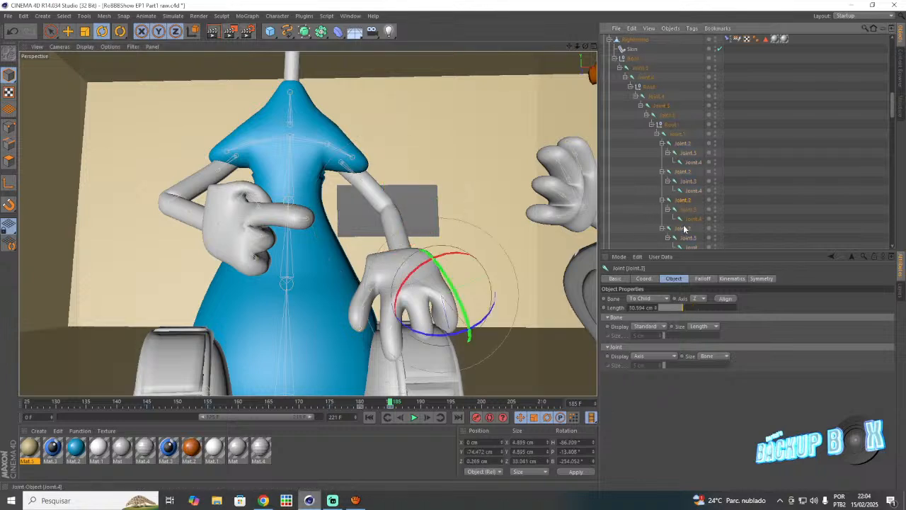
click(682, 228)
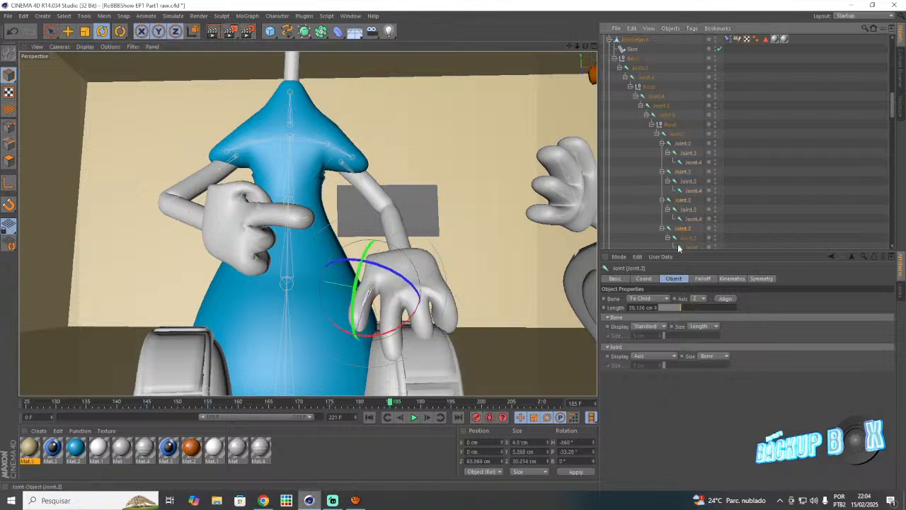
click(360, 403)
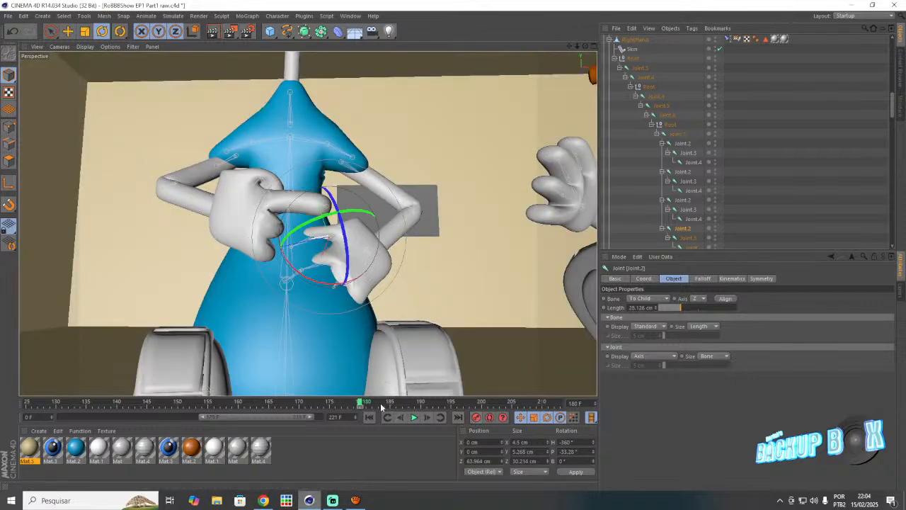
drag(381, 407, 324, 405)
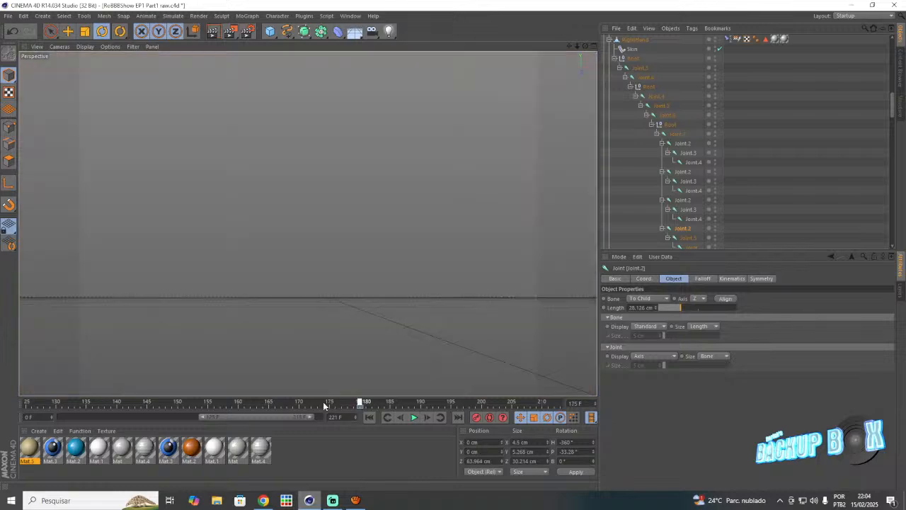
click(413, 417)
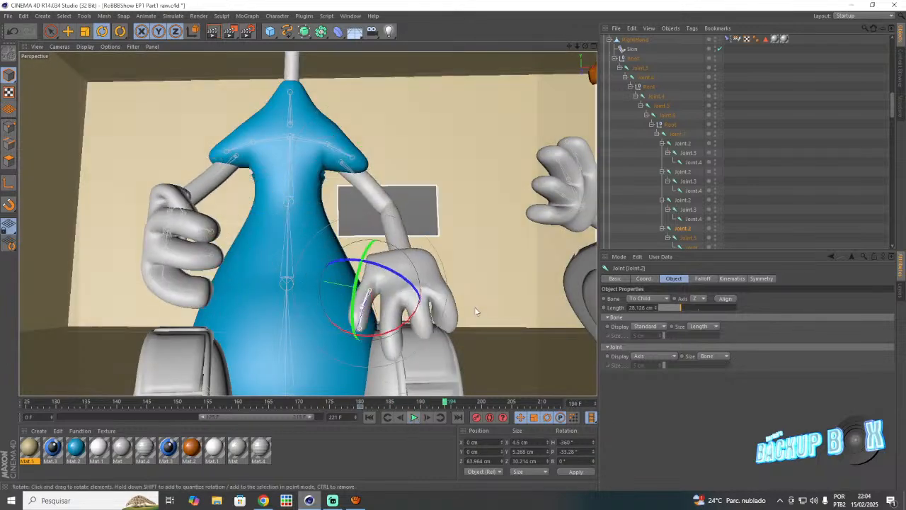
- Rotate the RightHand forearm Joint.5 to about H -62°, P -106° at frame 180, record it, and scrub forward to check the motion
click(660, 105)
drag(446, 402, 361, 403)
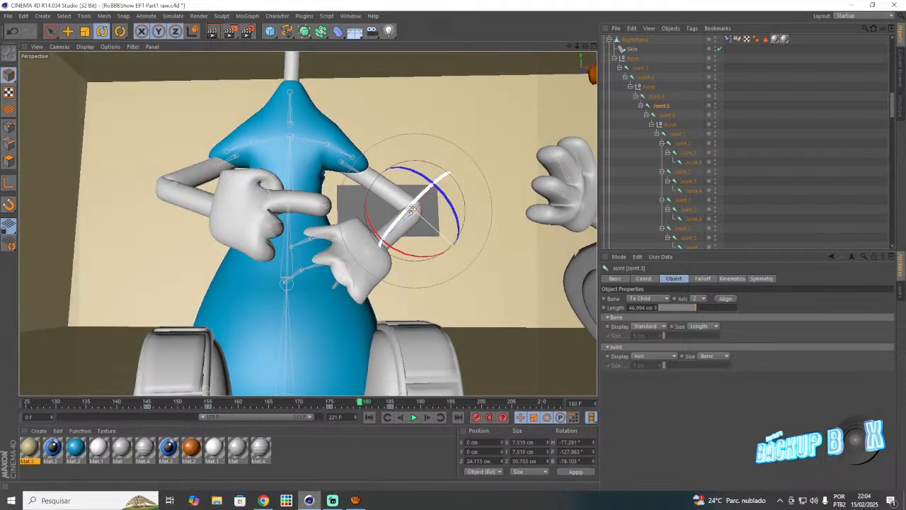
drag(428, 196, 416, 213)
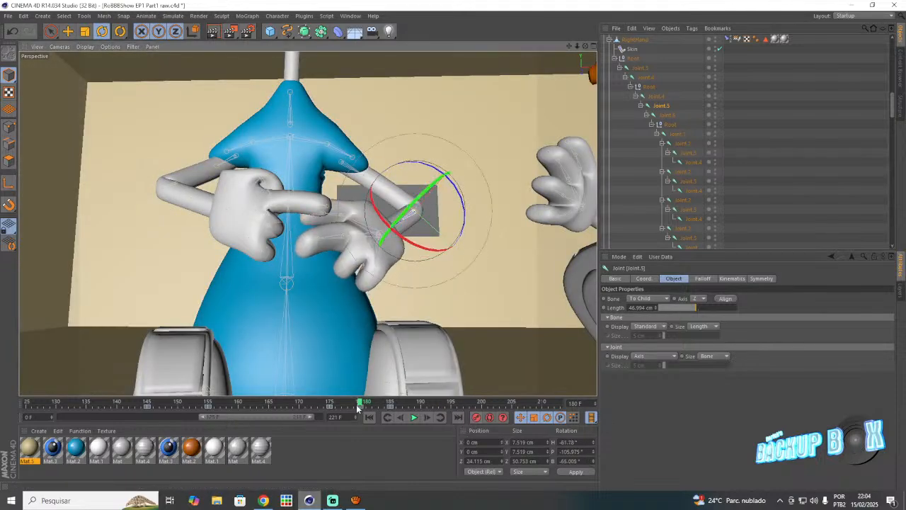
drag(361, 402, 401, 402)
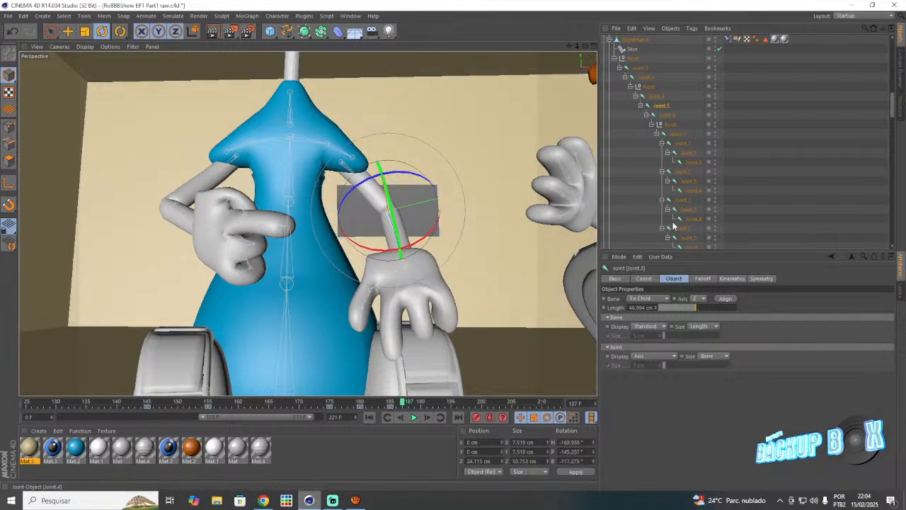
- Rotate the fourth RightHand finger's base Joint.2 slightly and record it at frame 185
click(676, 227)
click(390, 409)
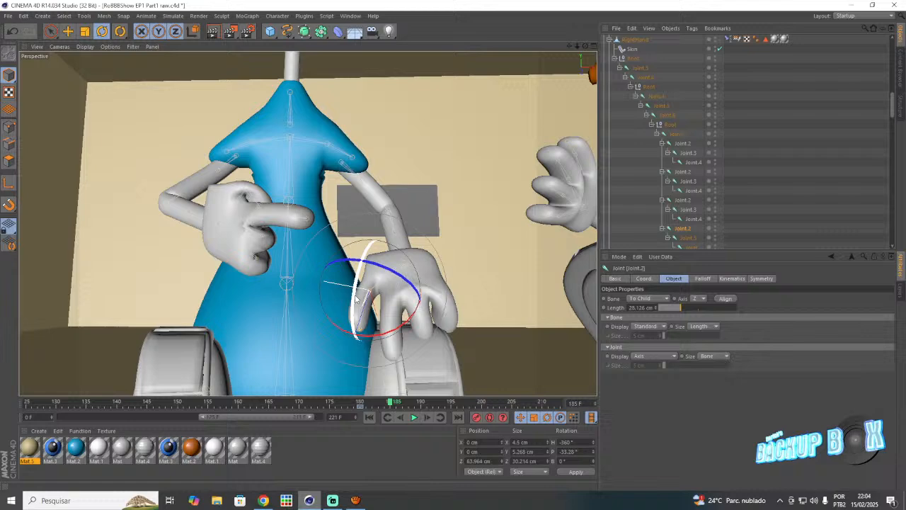
drag(356, 298, 368, 318)
- Key the fourth RightHand finger's middle Joint.3 at frame 180, then bend it to a heading of about -18° and record it at frame 185
click(686, 237)
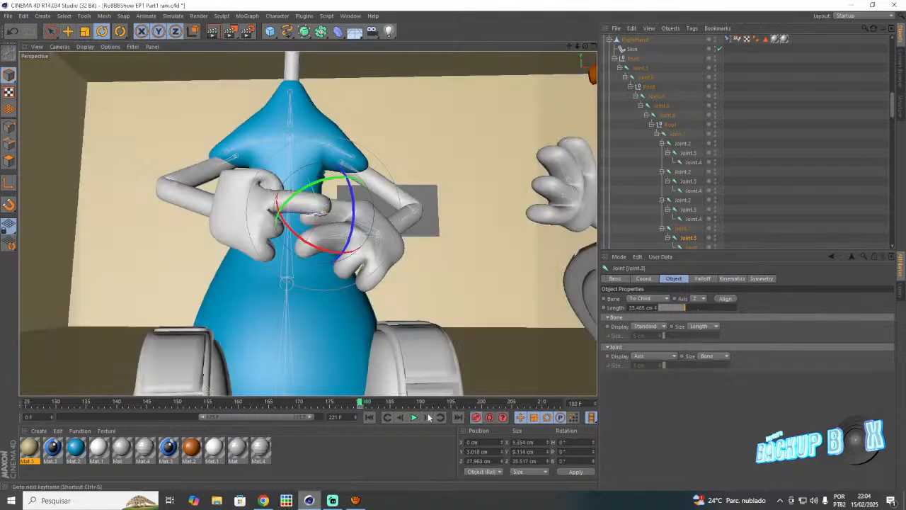
click(393, 404)
drag(353, 315, 359, 342)
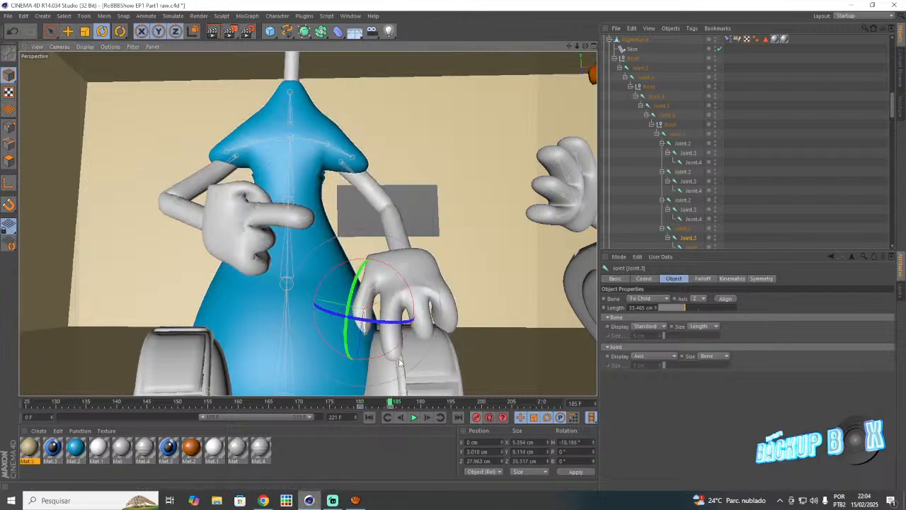
- Save the scene and check both robots' poses by scrubbing on to frame 193
click(7, 16)
click(36, 94)
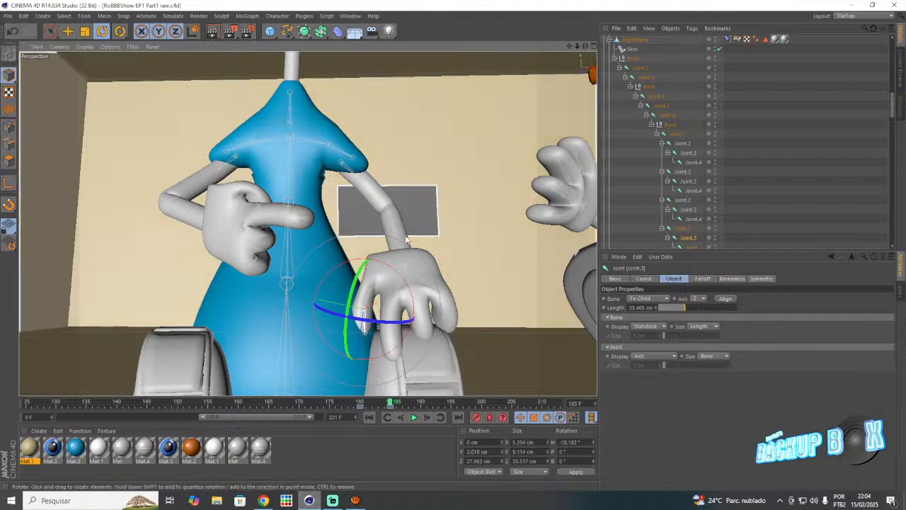
drag(577, 46, 506, 46)
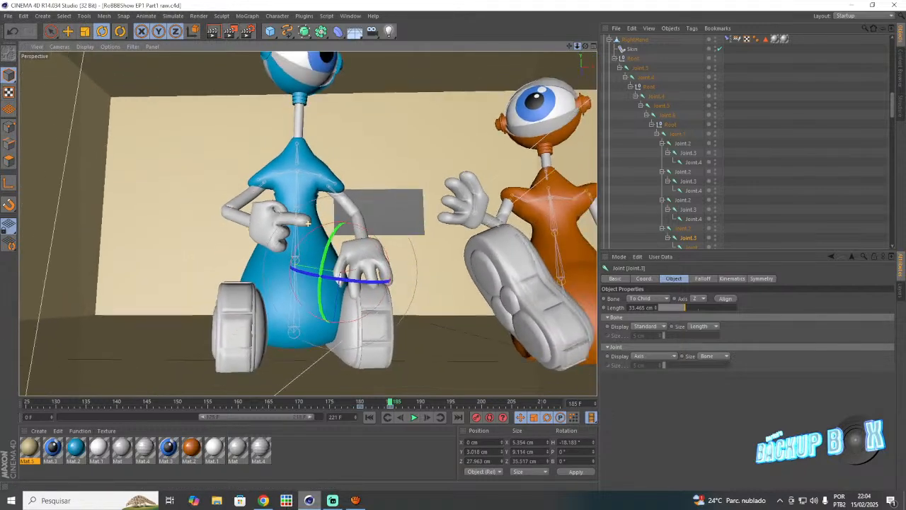
drag(569, 46, 549, 107)
drag(391, 402, 440, 404)
click(10, 16)
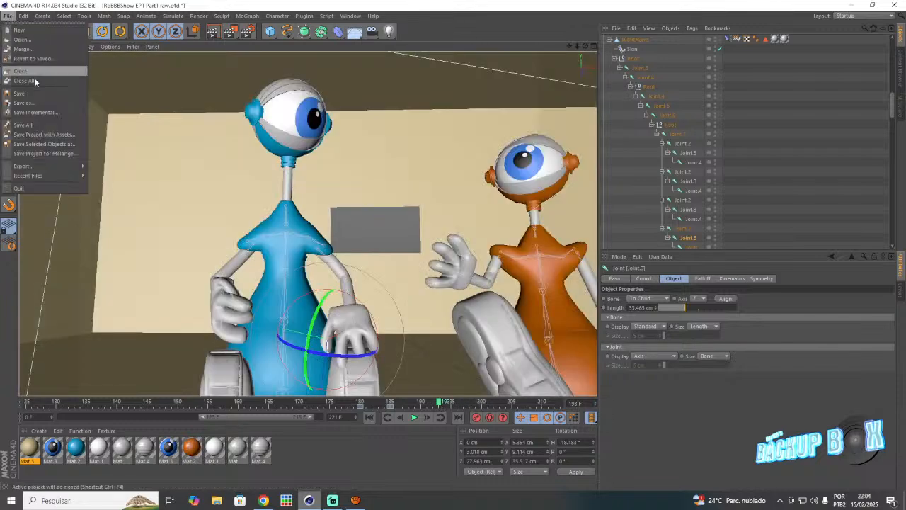
click(40, 89)
- Frame both robots from a higher front view and save the scene again
drag(577, 47, 572, 52)
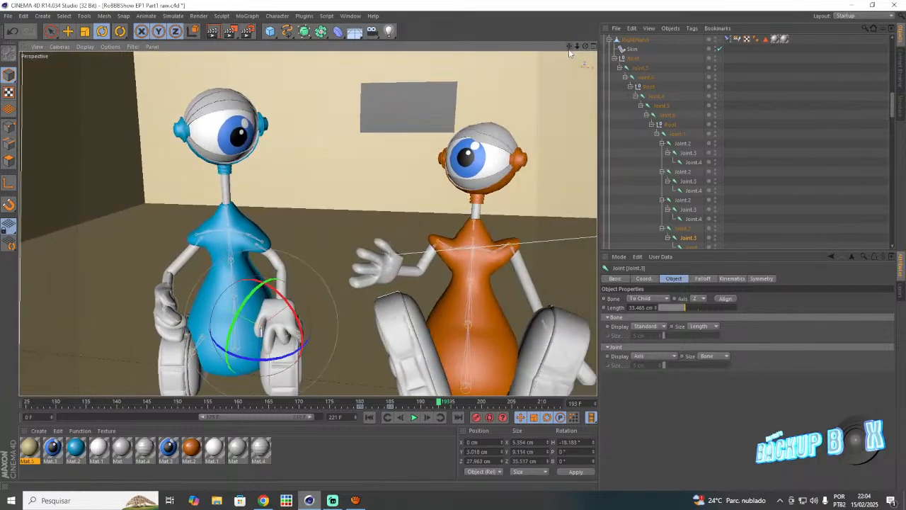
click(10, 16)
click(39, 90)
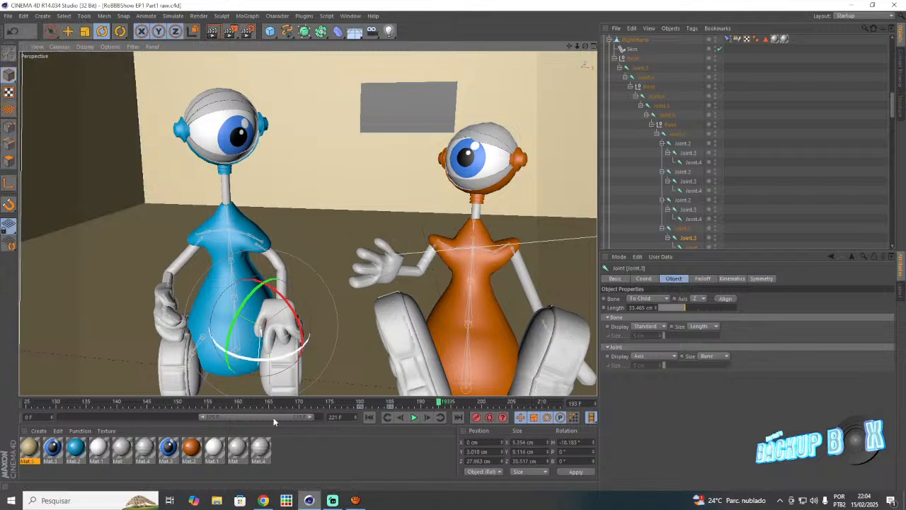
click(332, 501)
click(309, 501)
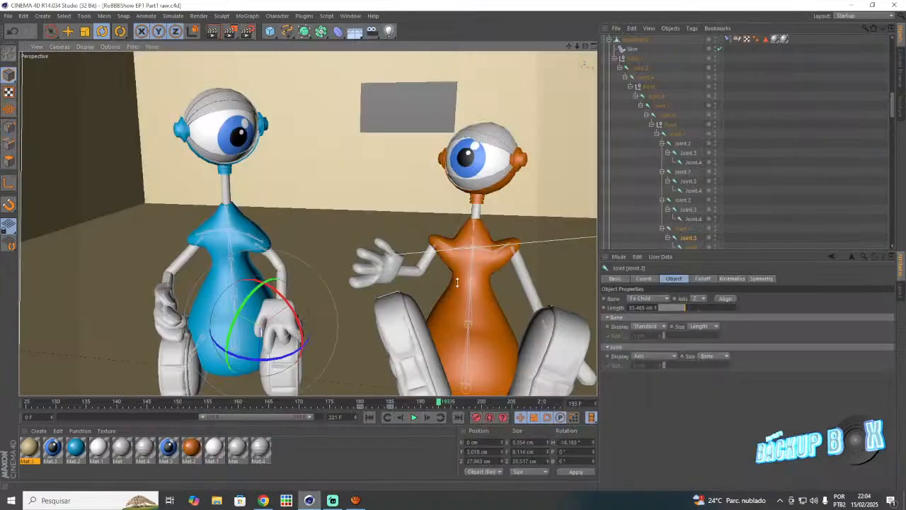
- Select the Pose Morph tags of the orange robot's eyelids Sphere.1 and Sphere.2, and key Smug2 at frame 180
drag(569, 46, 486, 56)
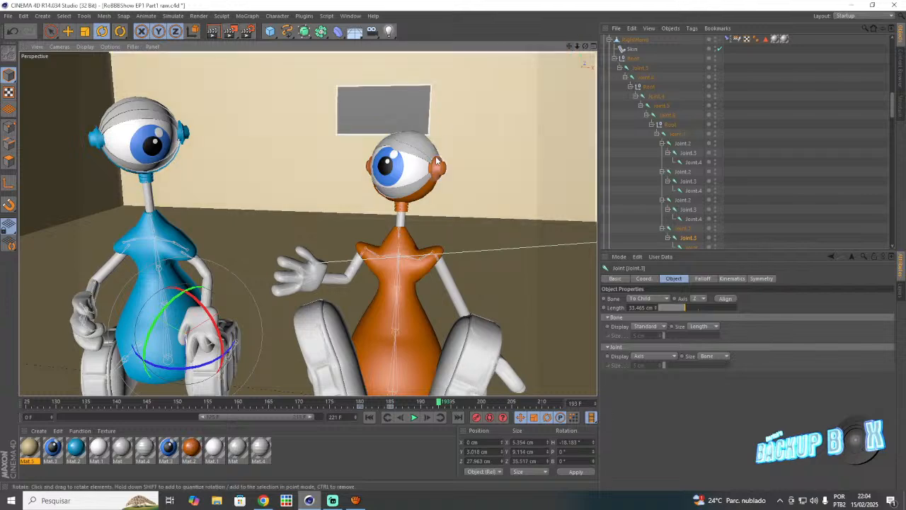
scroll(408, 160, up, 5)
scroll(408, 160, up, 2)
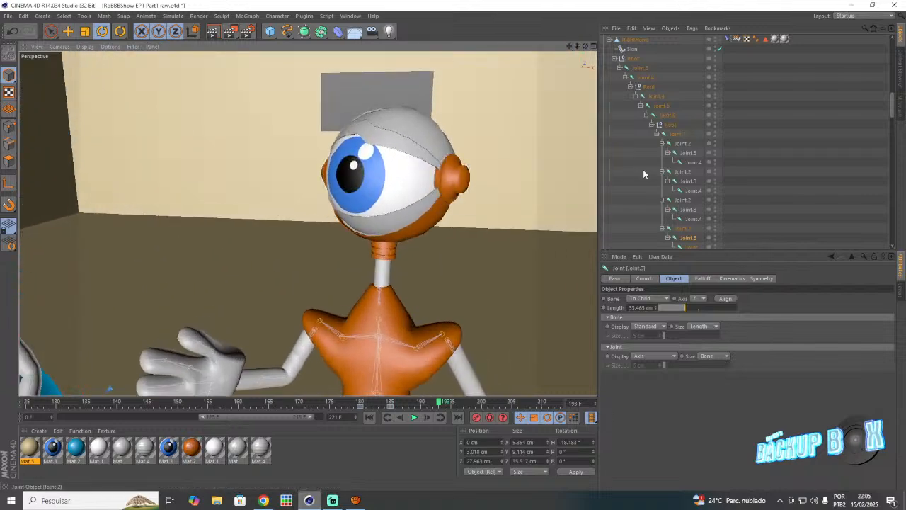
scroll(642, 167, up, 1)
scroll(642, 167, down, 3)
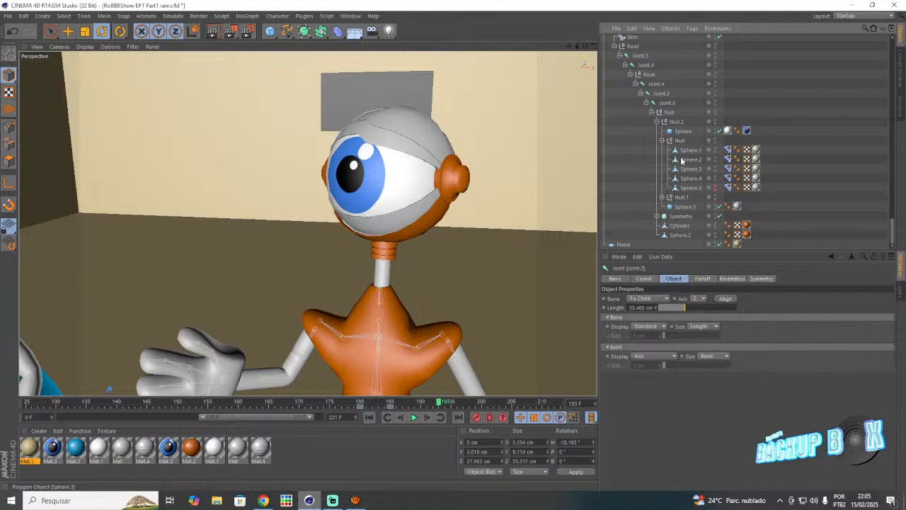
click(727, 160)
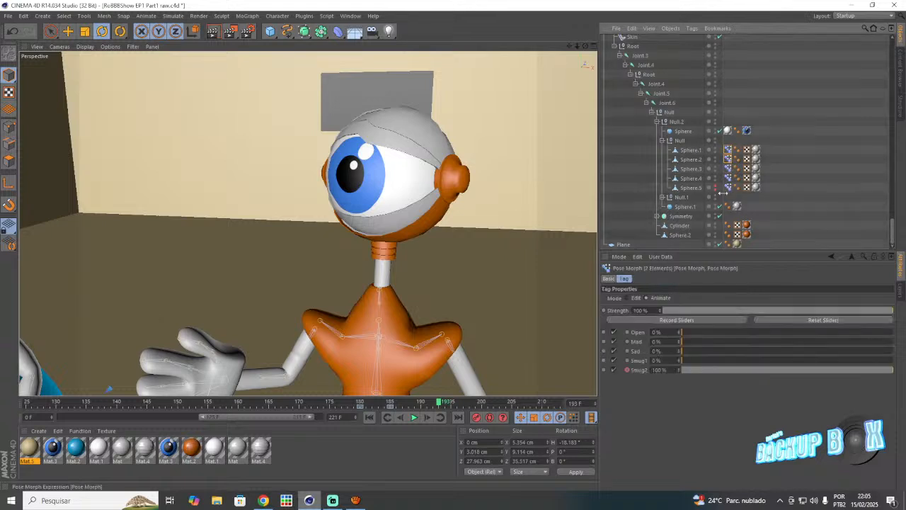
right_click(627, 369)
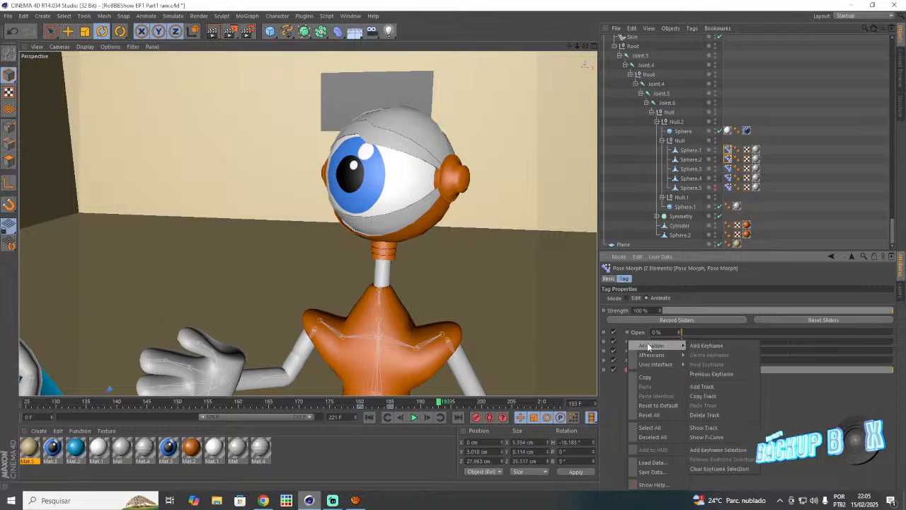
click(360, 405)
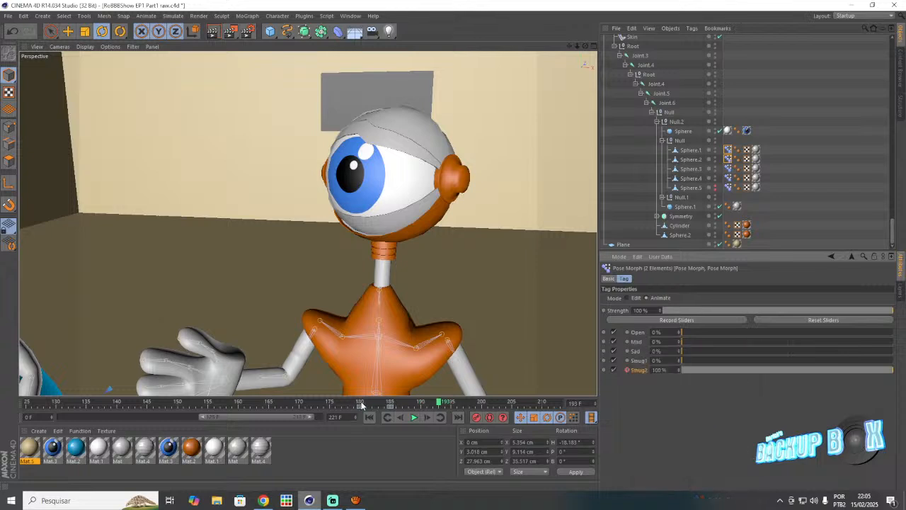
click(361, 405)
right_click(627, 369)
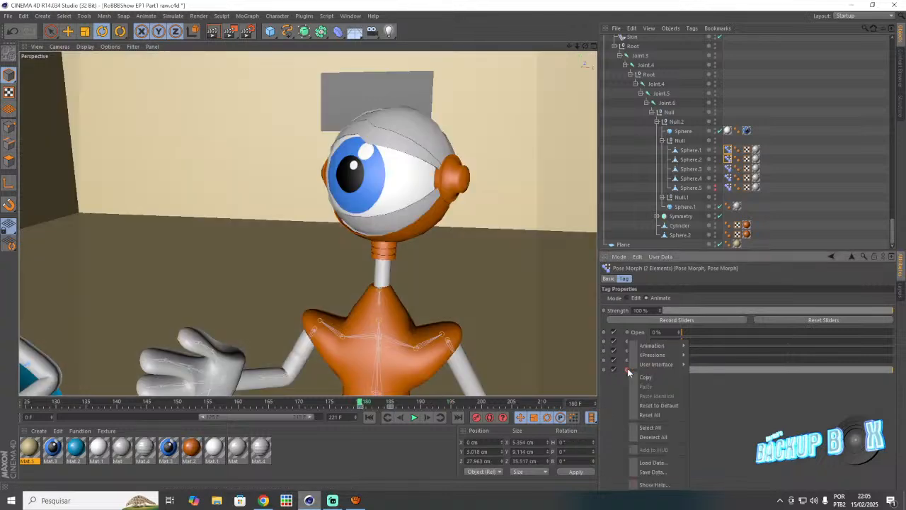
mouse_move(656, 346)
click(709, 346)
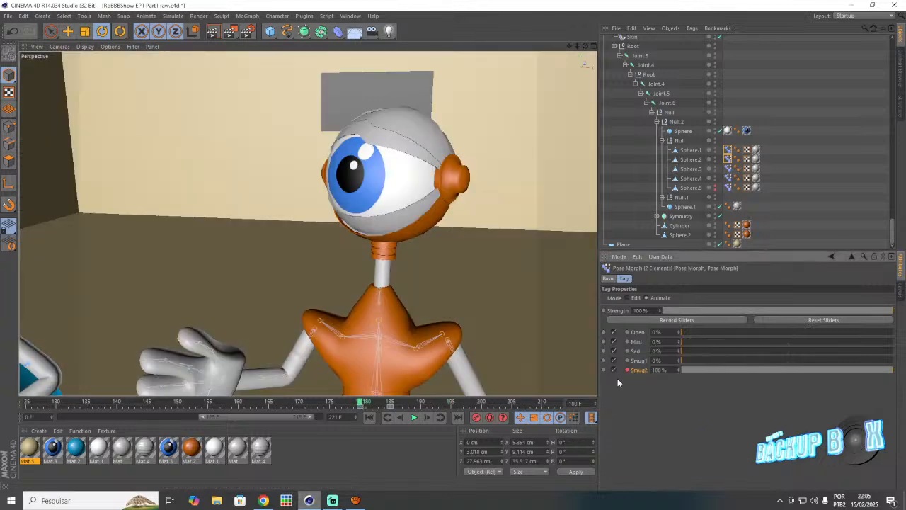
- Set the orange robot's eyelid Smug2 morph to 42% at frame 190, key it and save the scene
click(421, 402)
click(710, 369)
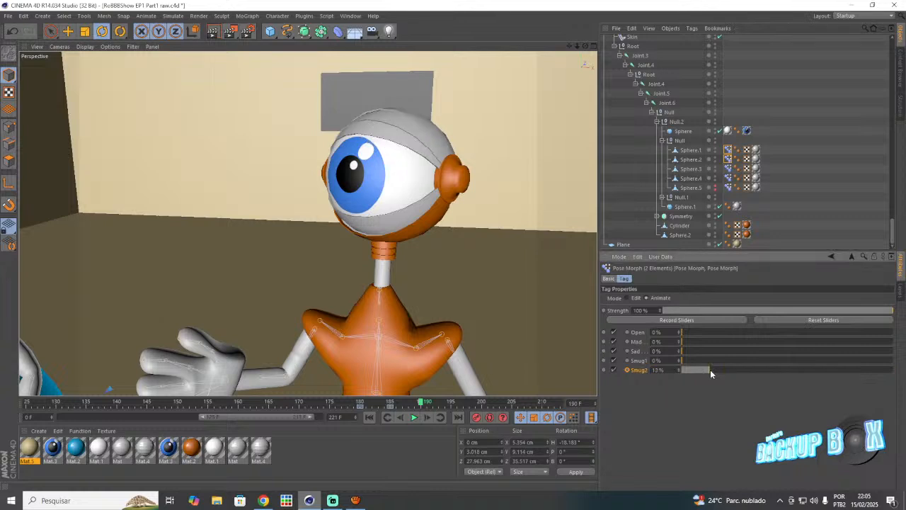
drag(710, 369, 747, 368)
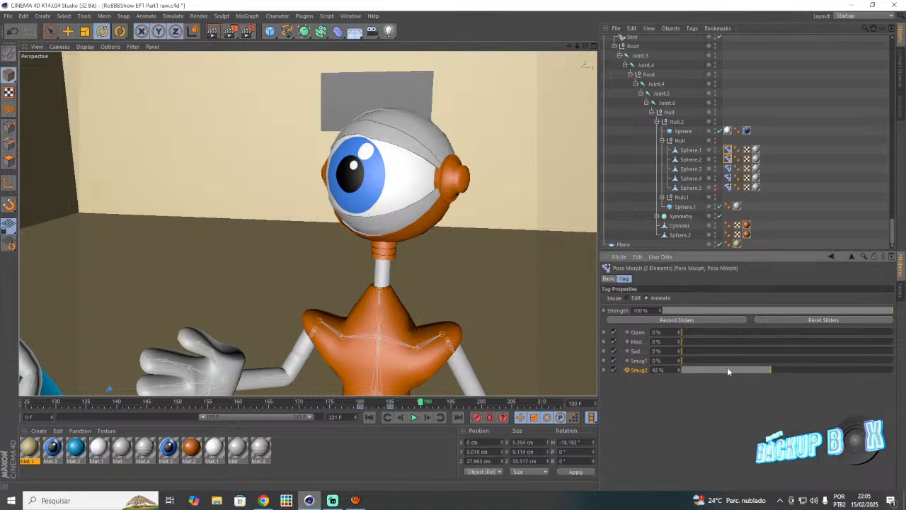
right_click(626, 369)
mouse_move(655, 346)
click(710, 345)
click(7, 16)
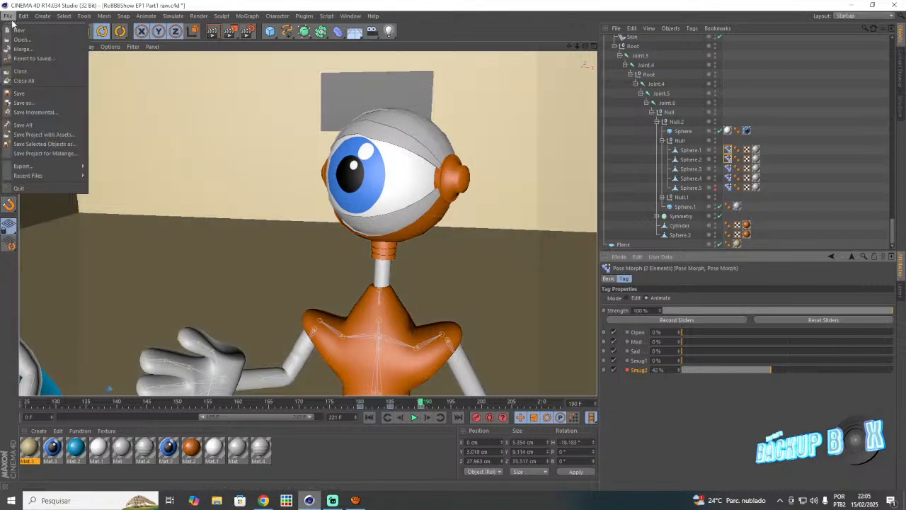
click(45, 87)
click(380, 85)
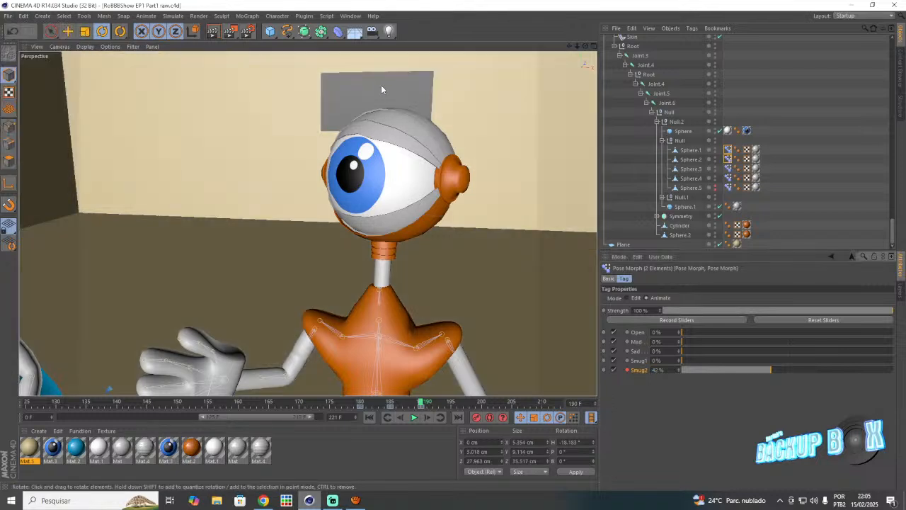
- Play back the orange robot's eyelid change from frame 176 and frame both robots in the view
drag(397, 403, 333, 404)
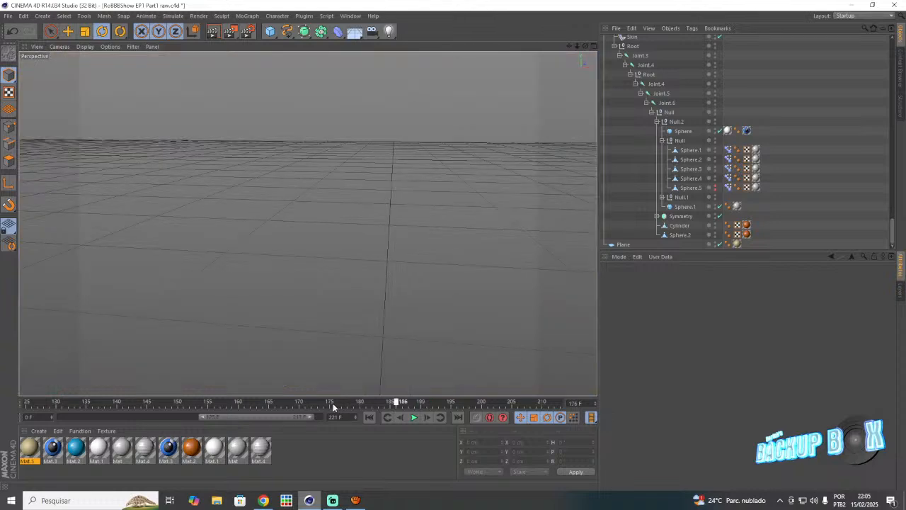
click(415, 419)
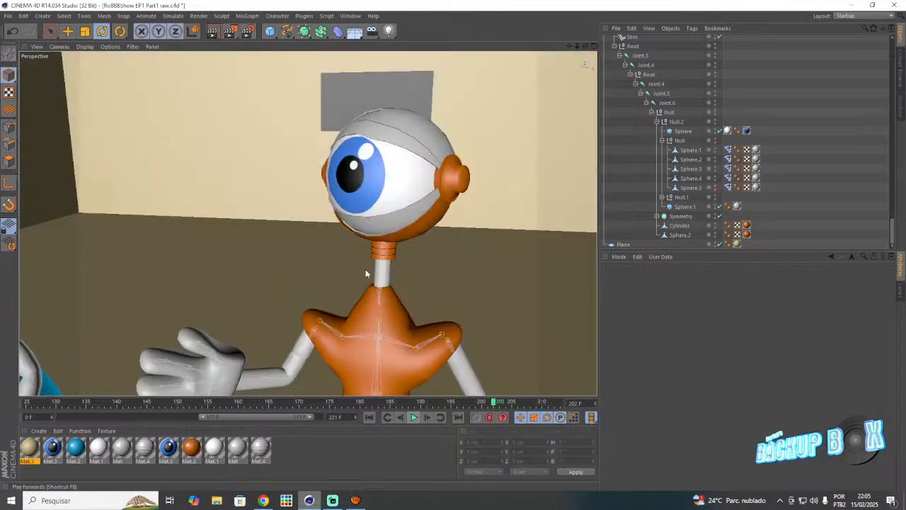
scroll(360, 183, down, 5)
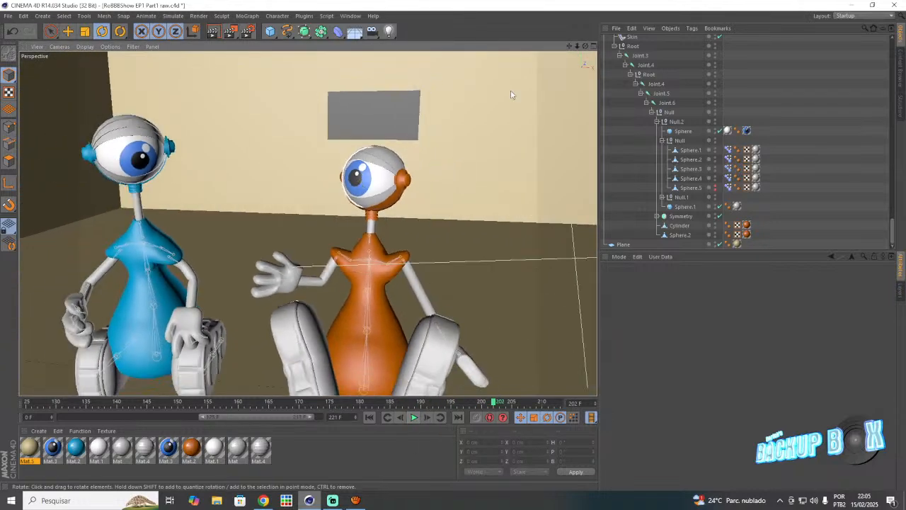
drag(570, 46, 675, 5)
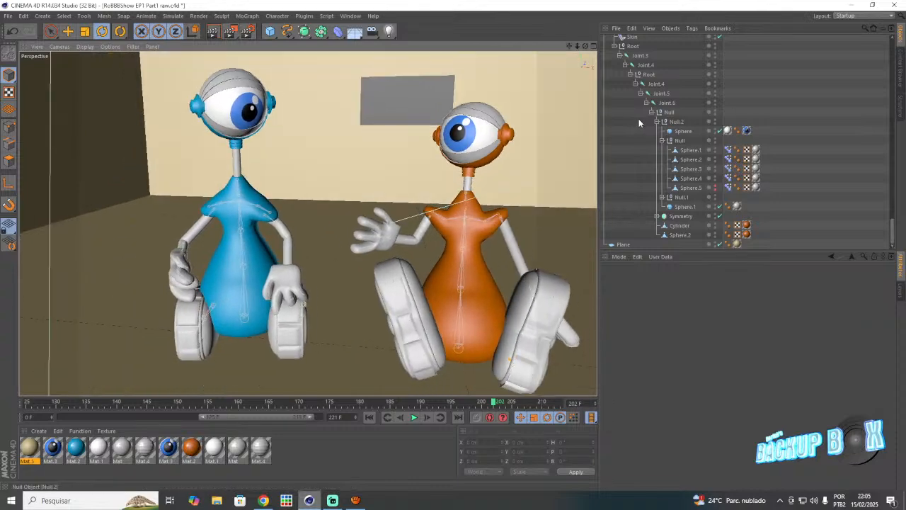
- Key the orange robot's head Joint.3 at frame 175, raise it to Z about -3.2 cm at frame 195, record it and save the scene
click(639, 55)
click(391, 402)
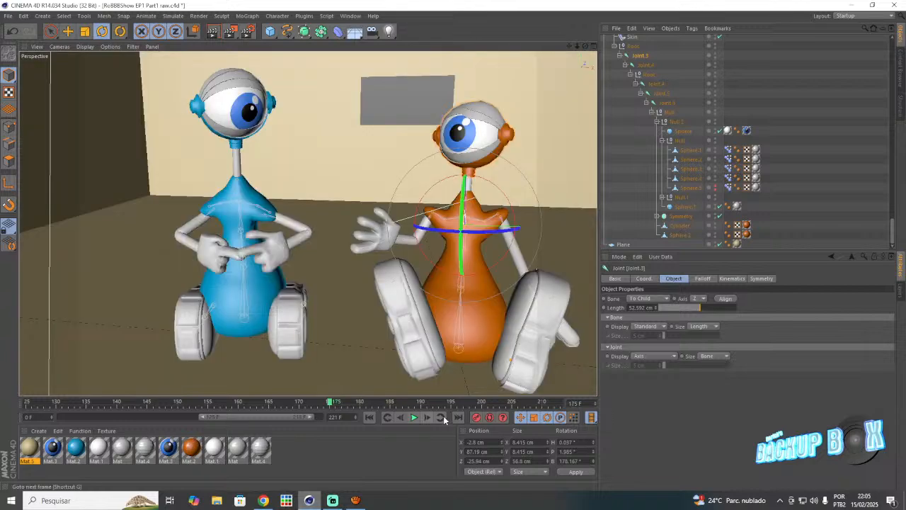
click(452, 402)
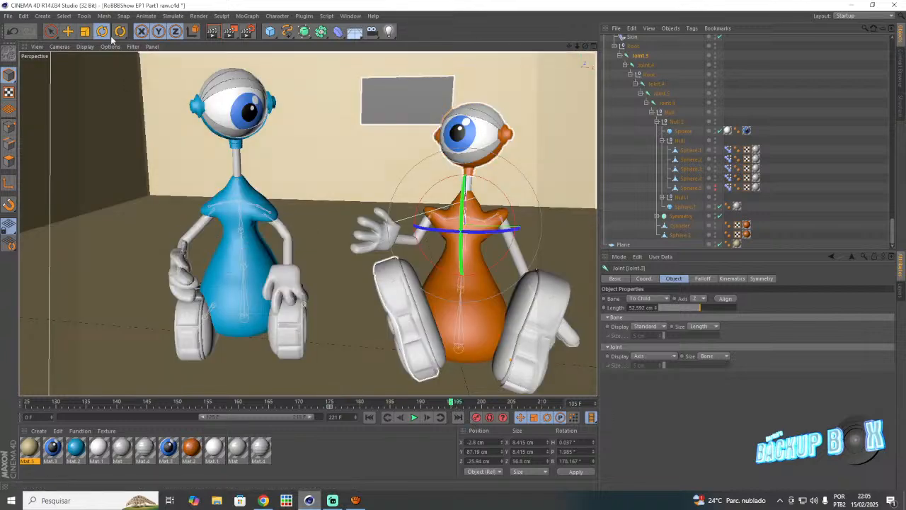
key(e)
drag(465, 161, 468, 153)
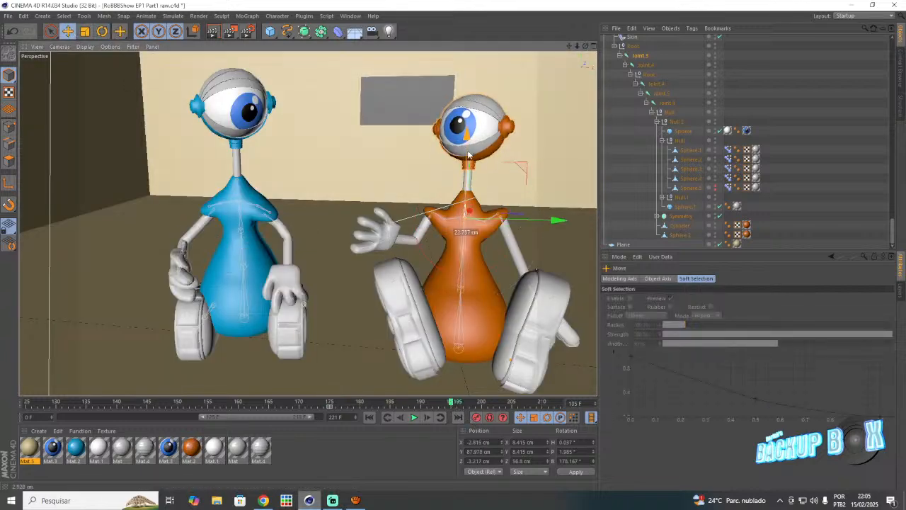
click(7, 16)
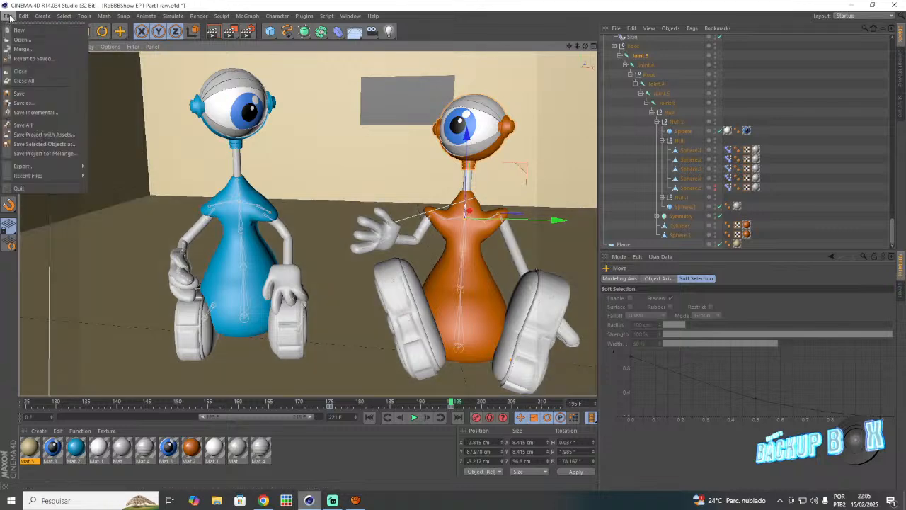
click(42, 93)
- Check the live stream in Streamlabs Desktop and return to Cinema 4D
click(332, 501)
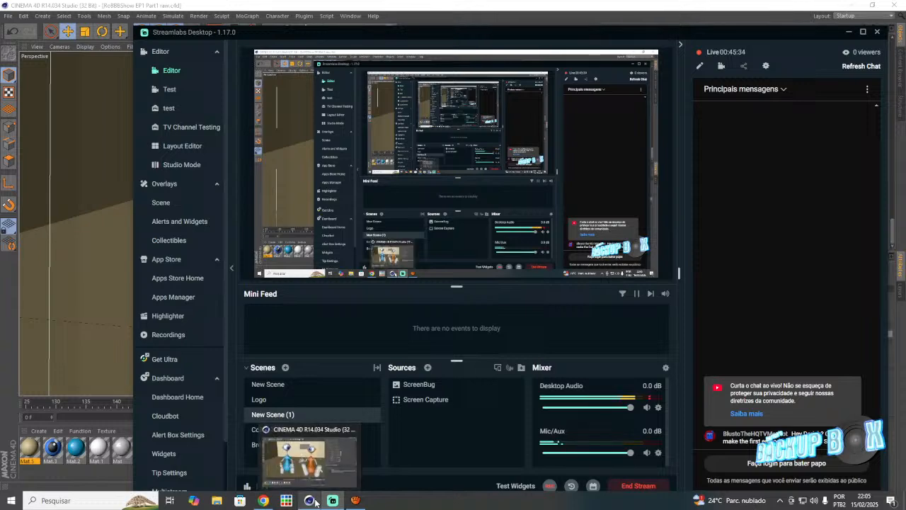
click(309, 501)
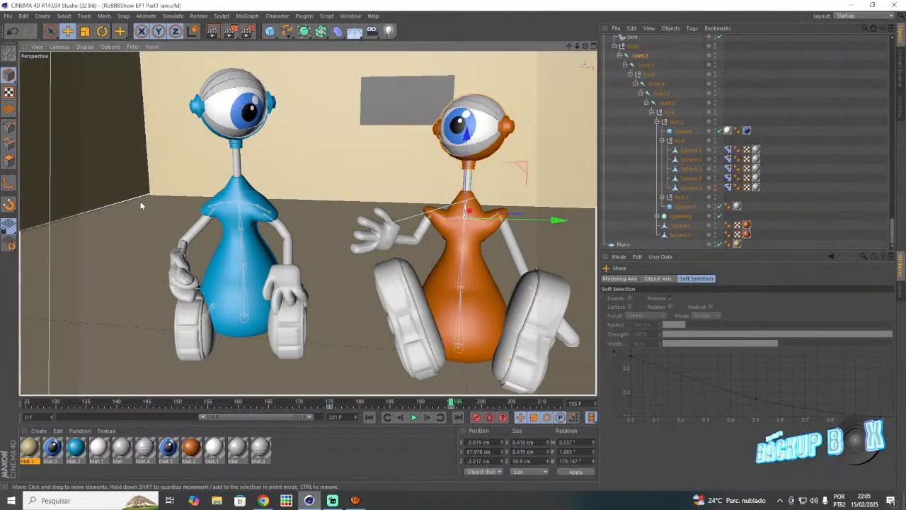
- Select Joint.1 in the orange robot's body, view both robots from a slightly different angle and save the scene
scroll(640, 109, up, 5)
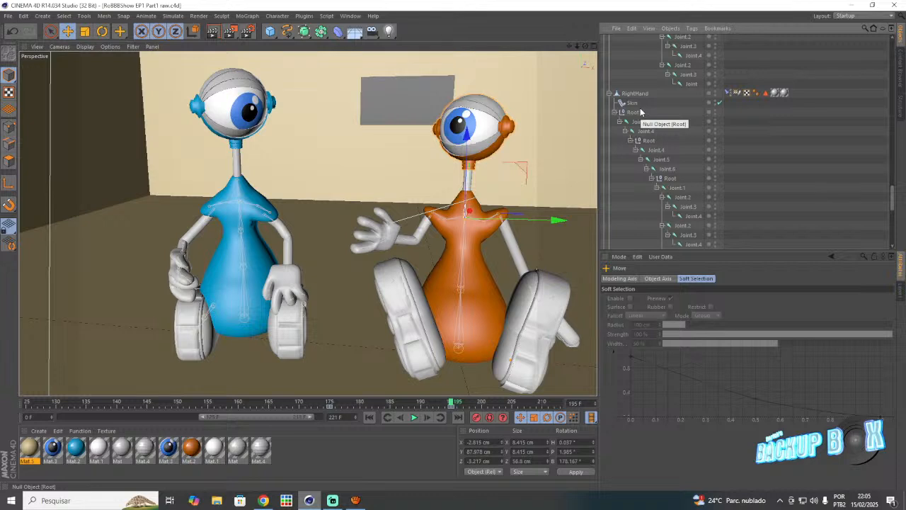
scroll(640, 112, up, 5)
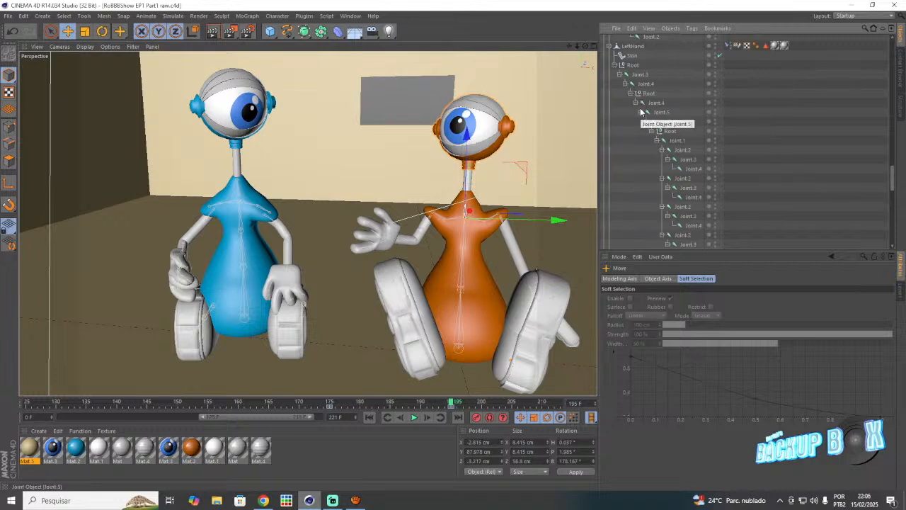
scroll(640, 112, up, 5)
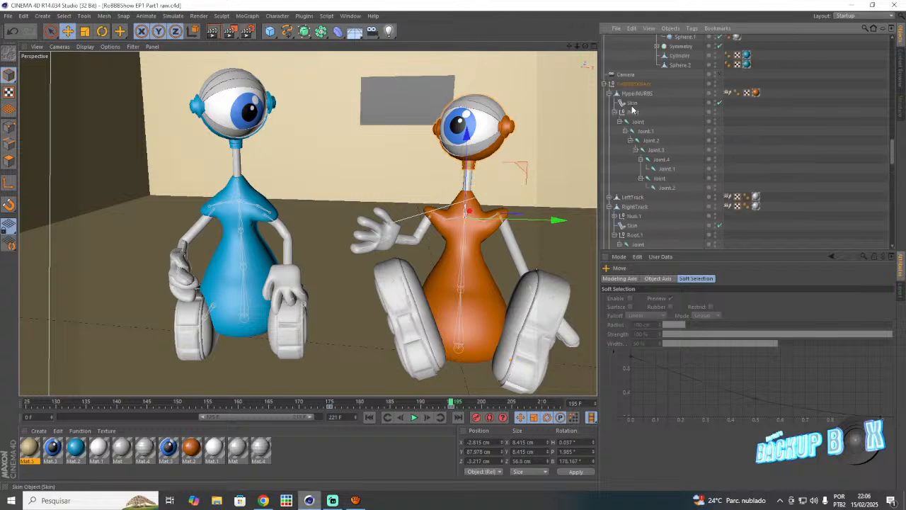
click(637, 122)
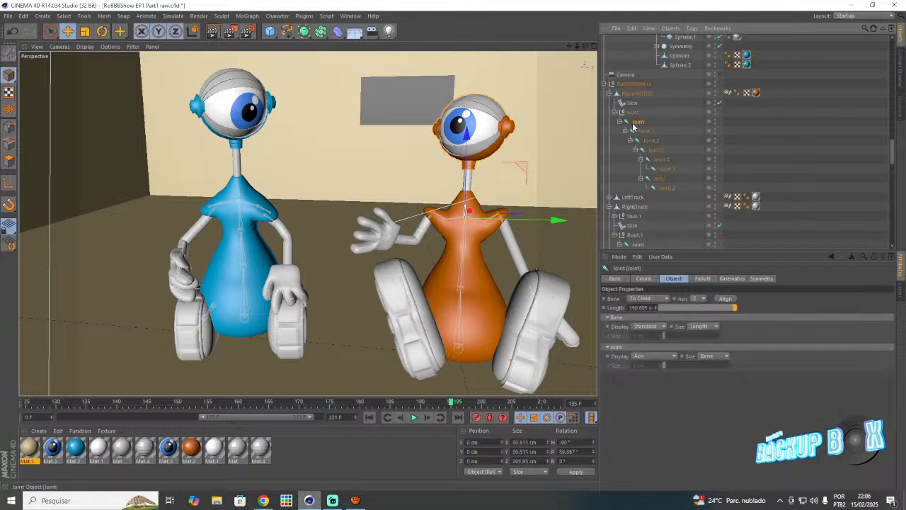
key(Down)
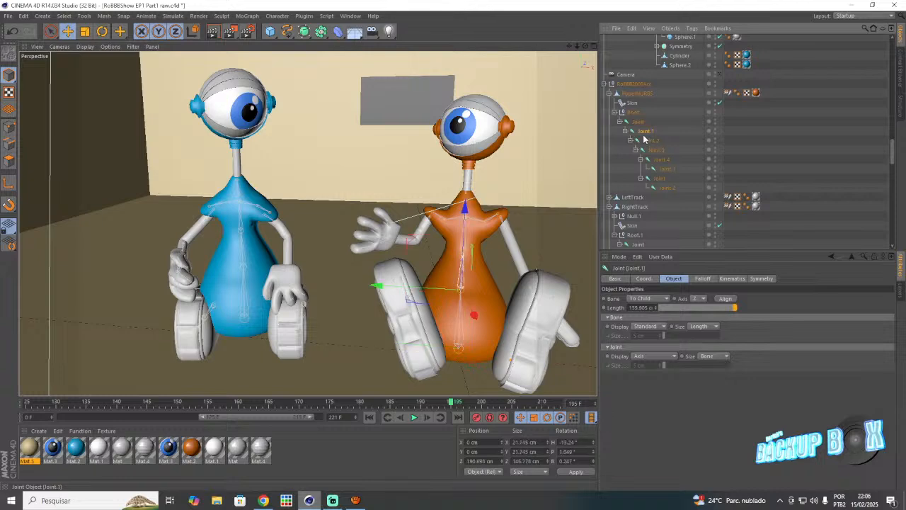
drag(586, 47, 628, 48)
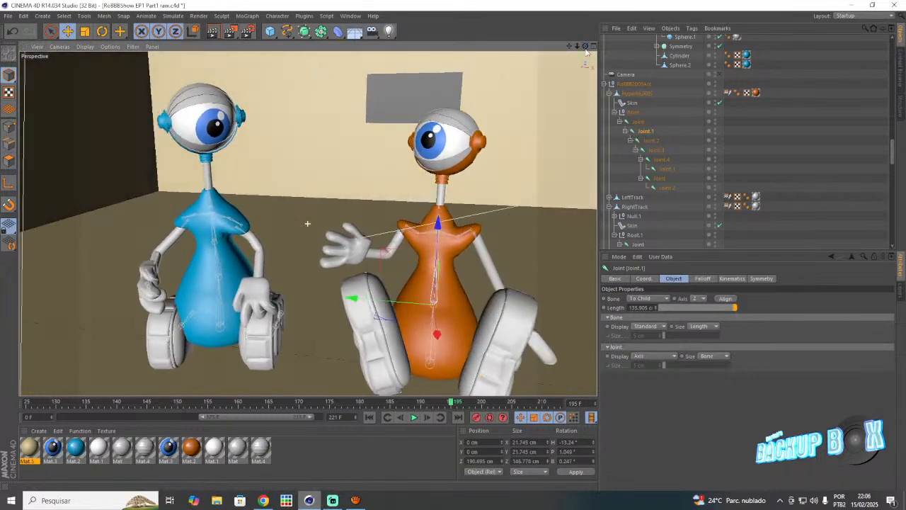
click(7, 15)
click(43, 94)
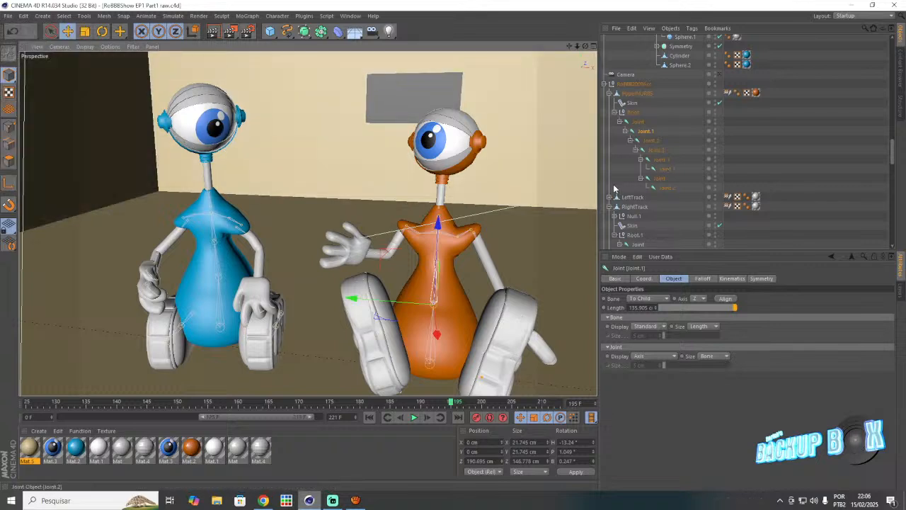
- Select the orange robot's RoBBB2009Acc null and play back the animation from frame 178 from a lower angle
click(661, 161)
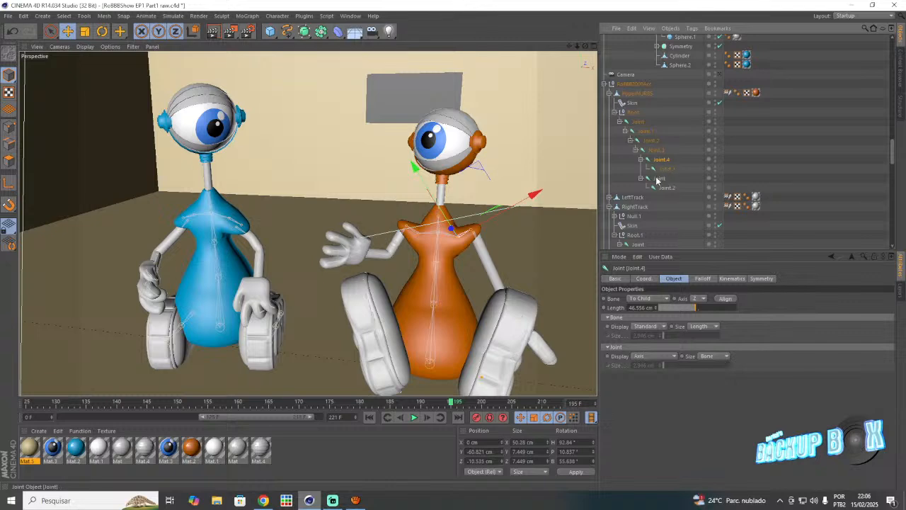
click(633, 86)
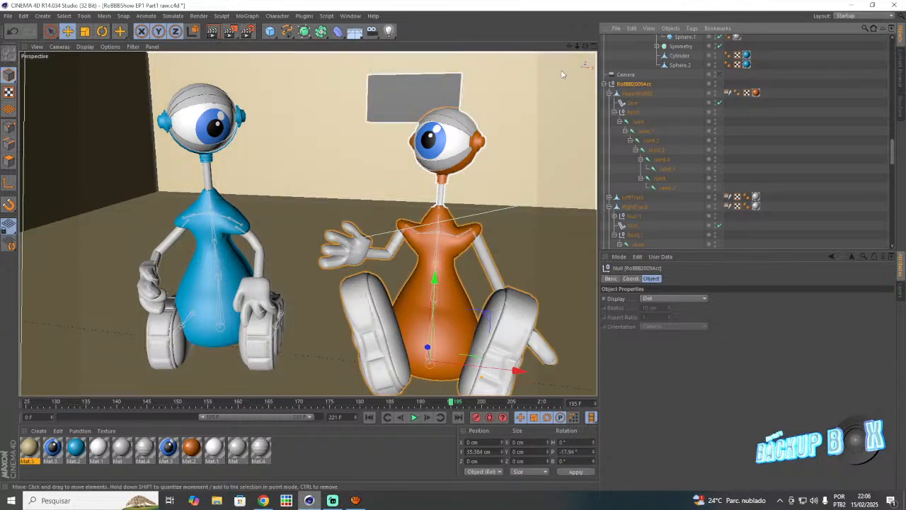
drag(585, 46, 307, 223)
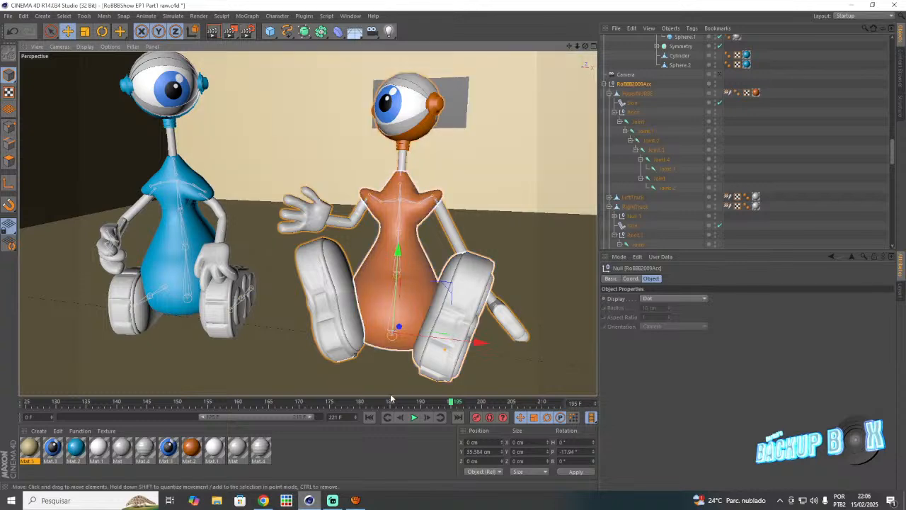
drag(397, 404, 350, 406)
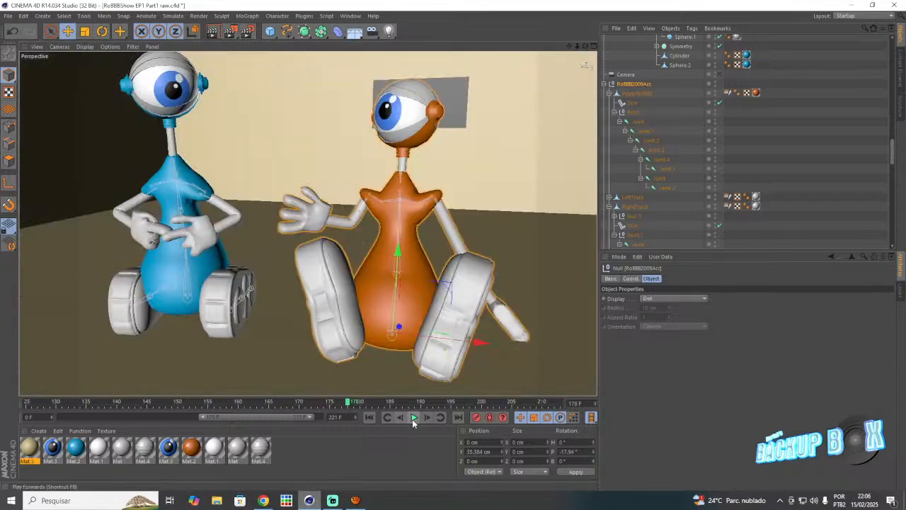
click(413, 417)
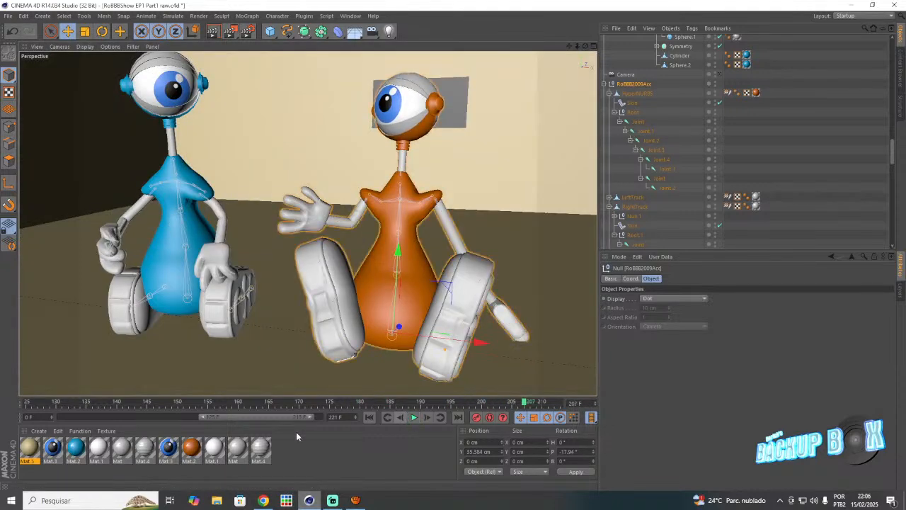
- Extend the animation's end to frame 238 and shift the visible timeline range forward
drag(296, 419, 355, 405)
drag(282, 418, 305, 421)
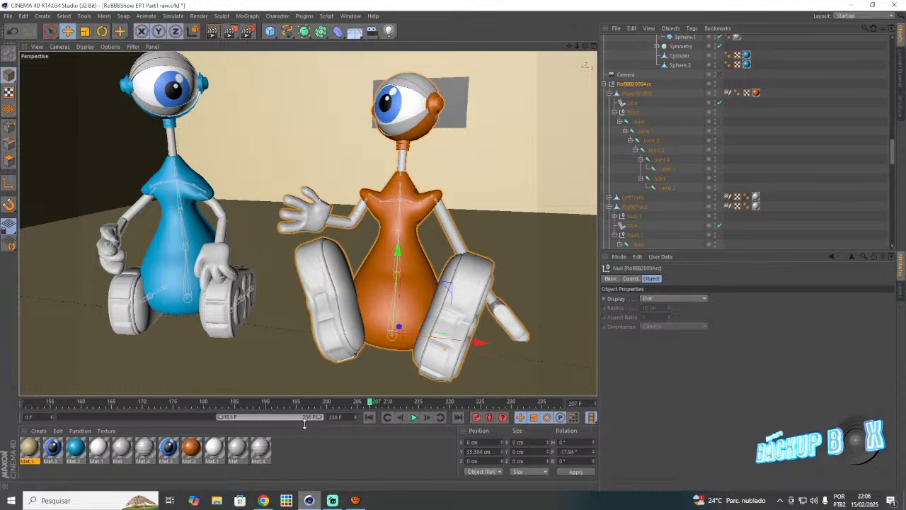
- Keyframe the RoBBB2009Acc null at frame 210, and at frame 225 with its pitch set to 0° and its height raised to about 67.7 cm
click(357, 404)
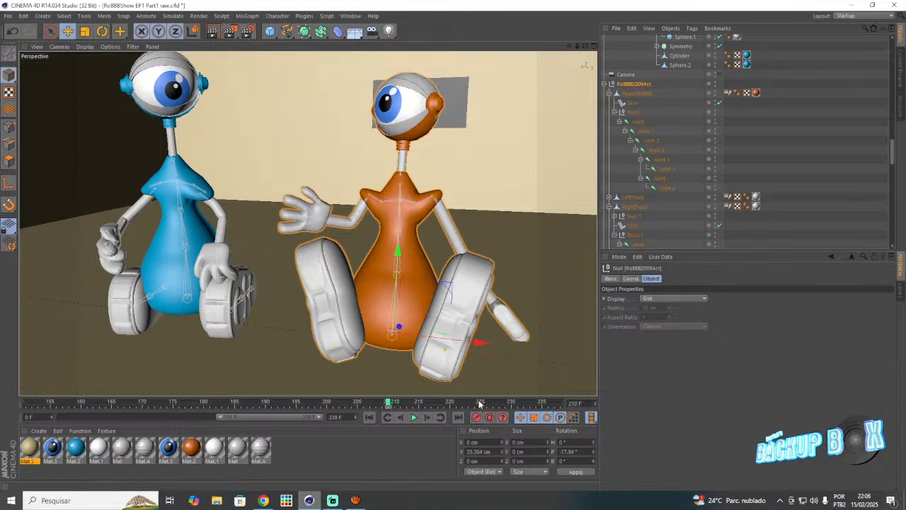
drag(585, 46, 495, 34)
click(632, 278)
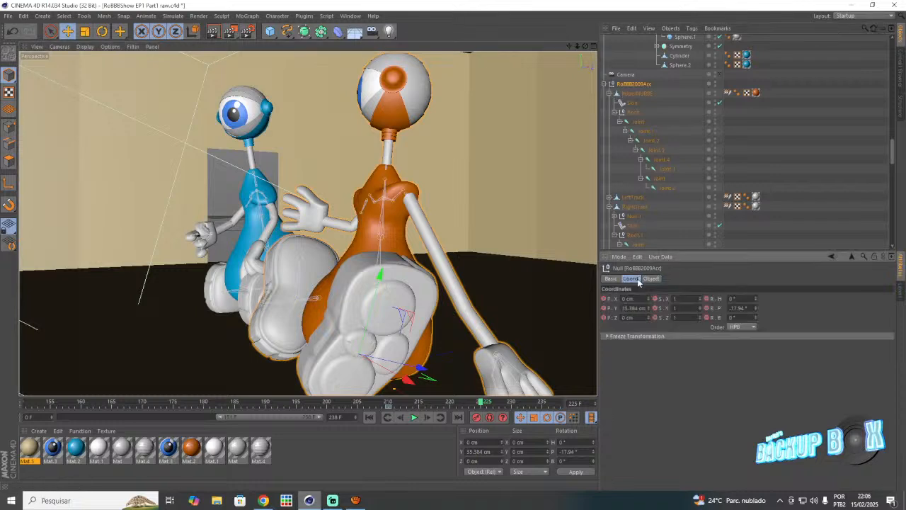
text(0)
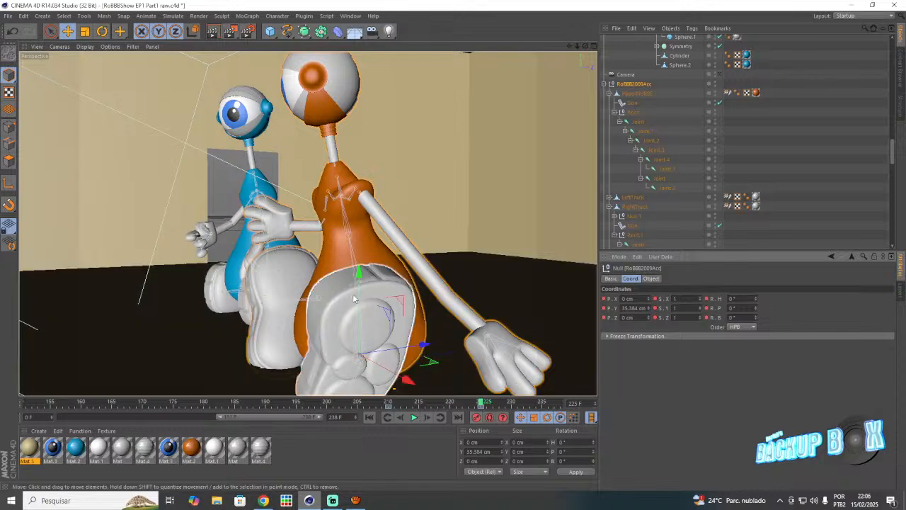
drag(359, 284, 359, 258)
click(477, 418)
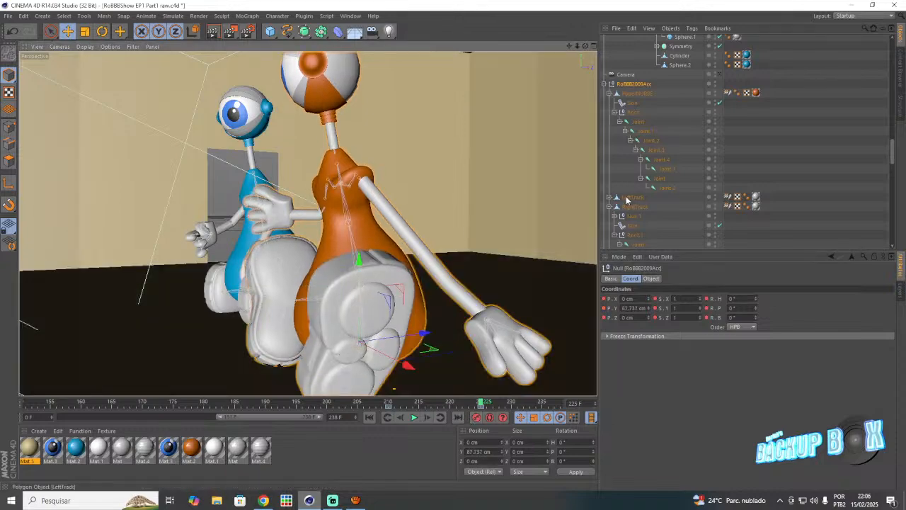
- Keyframe the orange robot's LeftTrack at frame 210 and lower it to about Y 72.3 cm along its own axis at frame 219
click(626, 200)
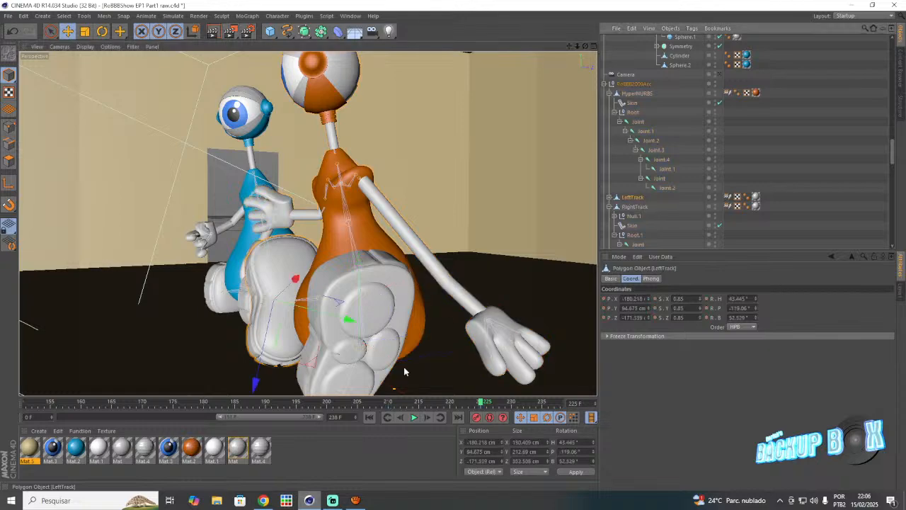
click(391, 403)
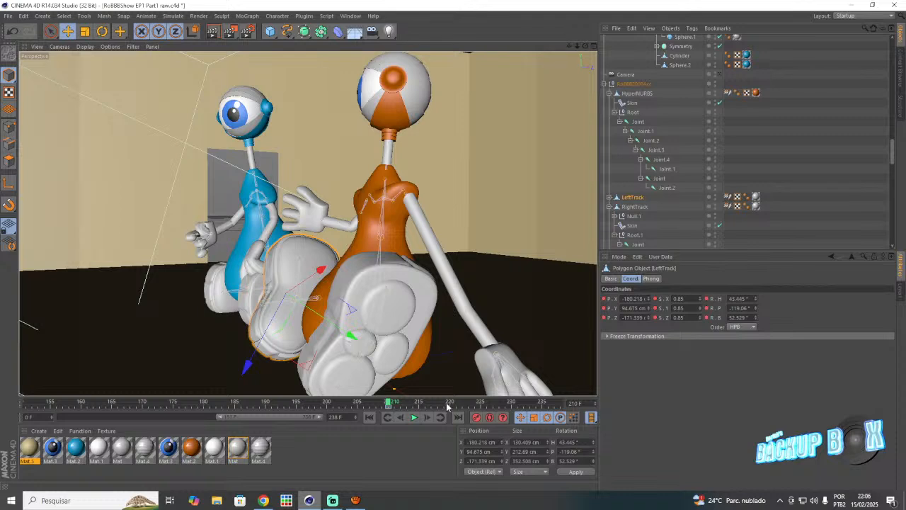
click(420, 404)
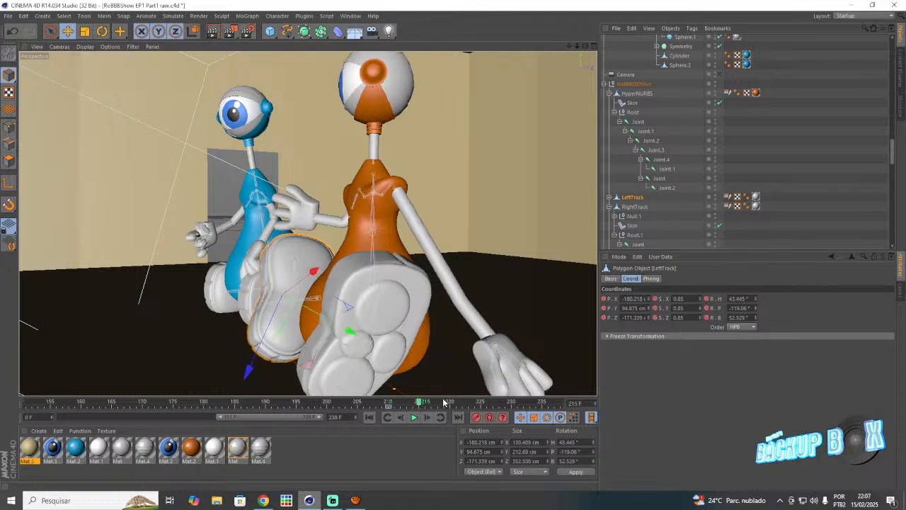
click(444, 403)
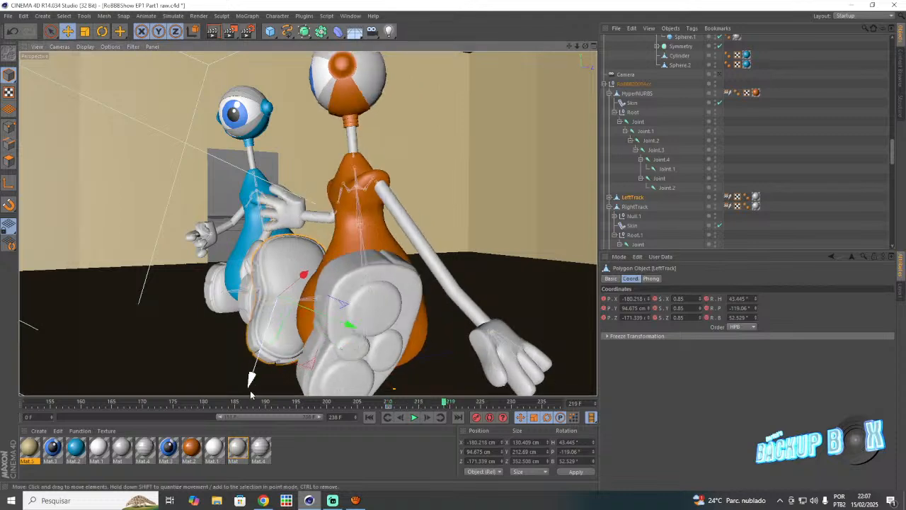
drag(253, 376, 253, 391)
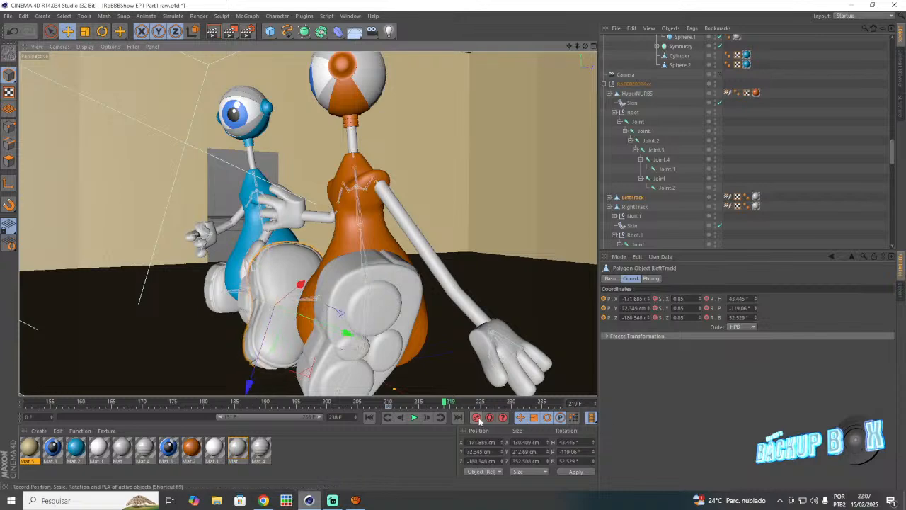
- Keyframe the orange robot's RightTrack at frame 210, and at frame 220 moved along its axis to about Y 90.7 cm
click(623, 206)
click(390, 402)
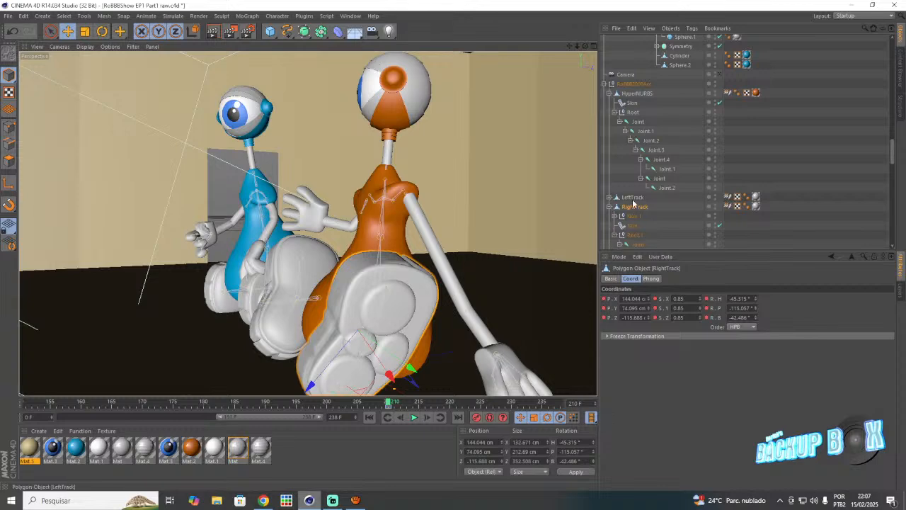
click(633, 199)
click(446, 409)
click(626, 208)
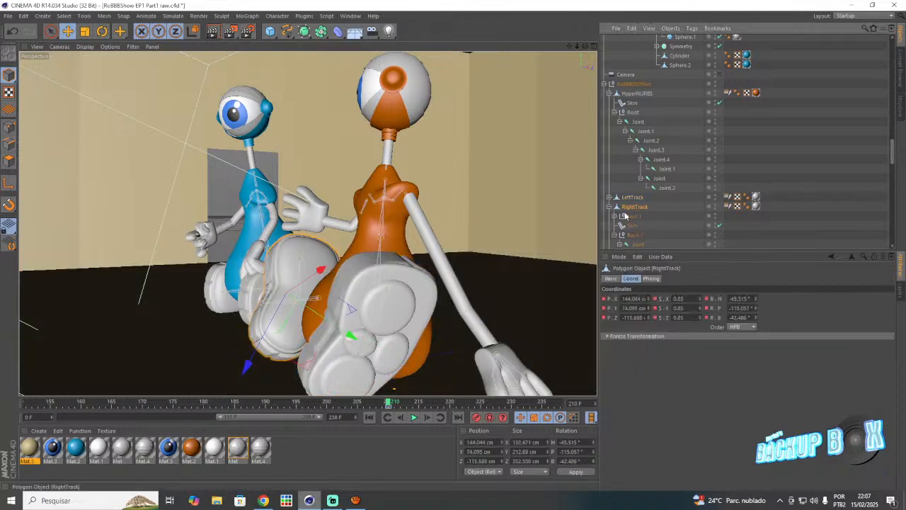
click(451, 403)
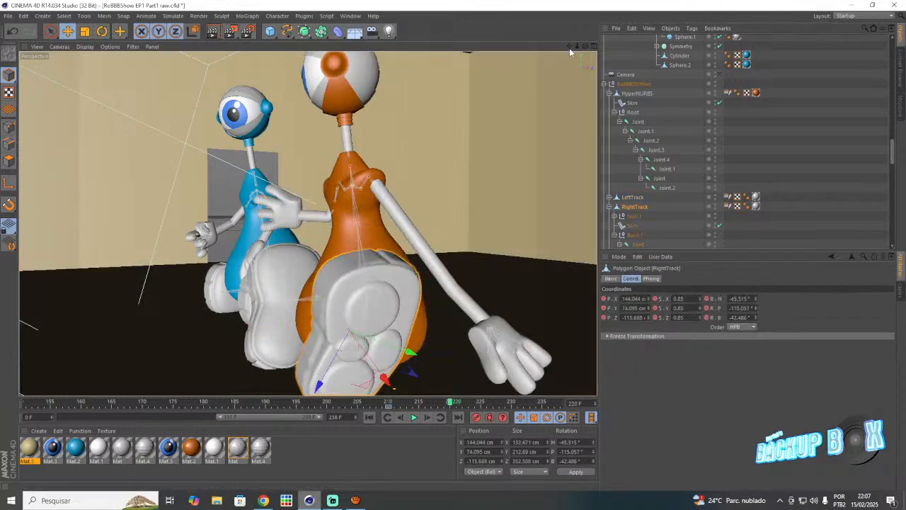
drag(570, 47, 582, 3)
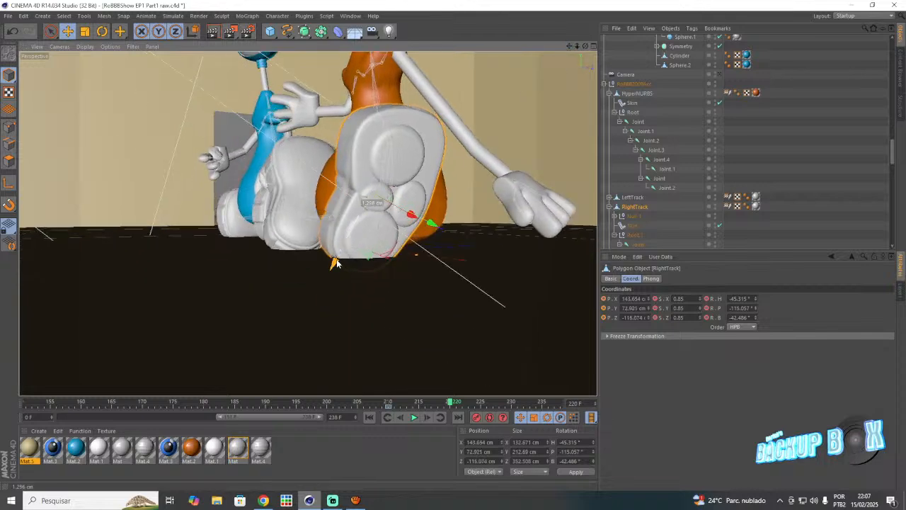
drag(337, 263, 345, 258)
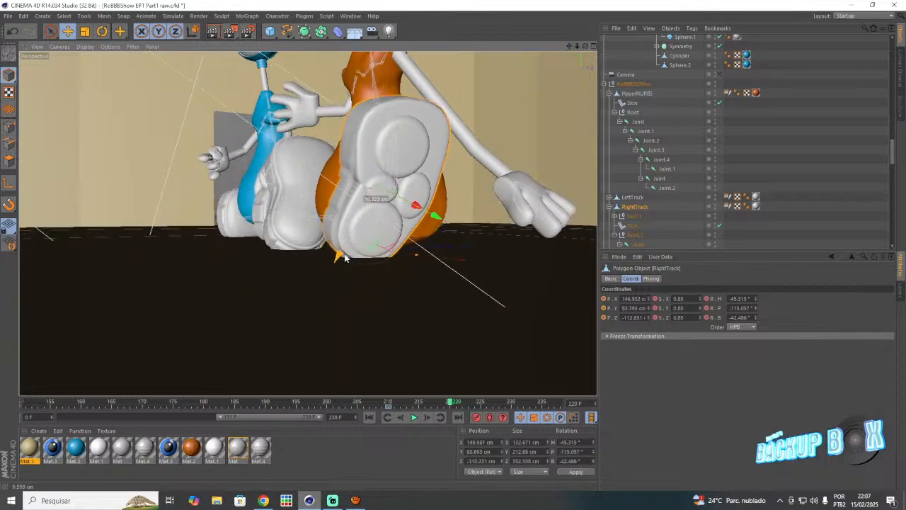
click(479, 419)
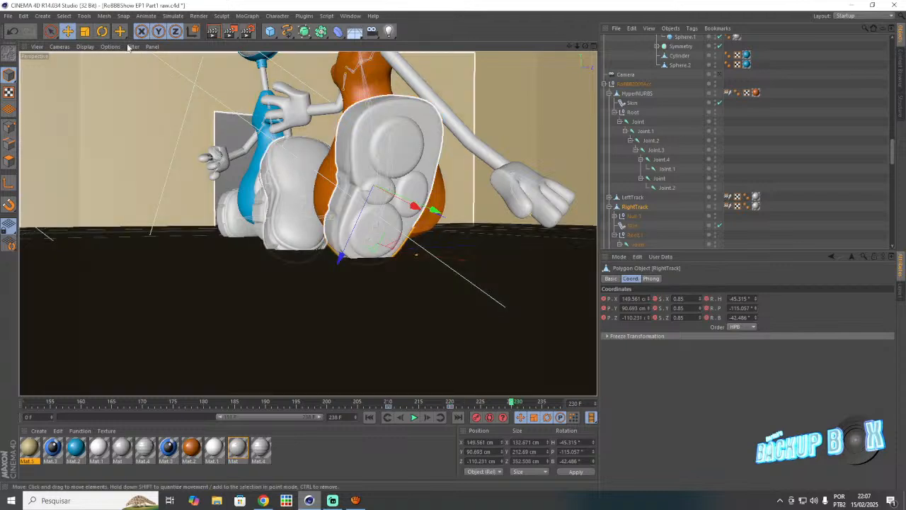
- Set RightTrack's rotation to 0° on all axes at frame 230, lower it to about Y 12.8 cm and record the keyframe
key(r)
click(635, 206)
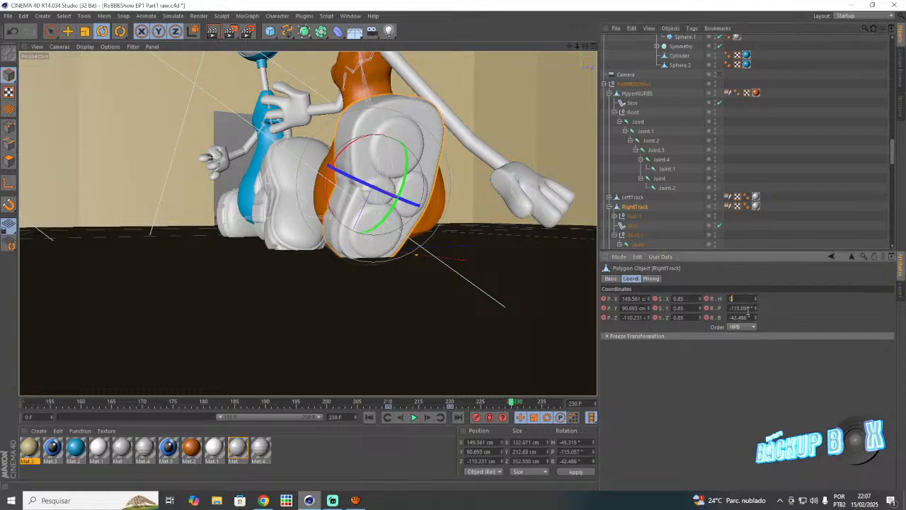
text(0)
key(Return)
text(0)
key(Return)
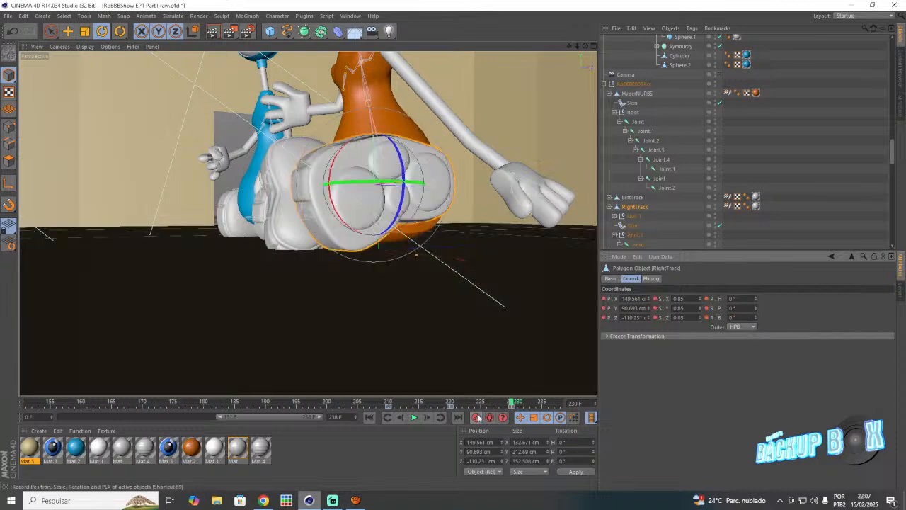
key(e)
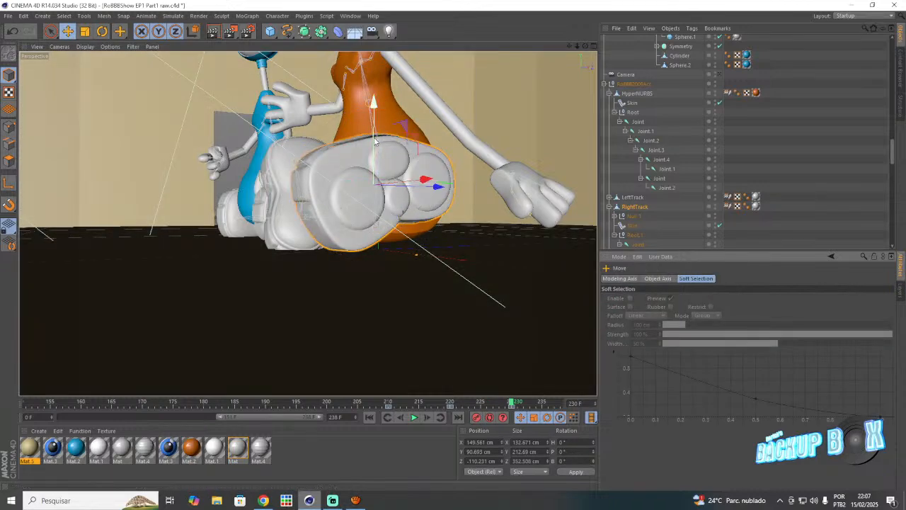
drag(375, 140, 390, 176)
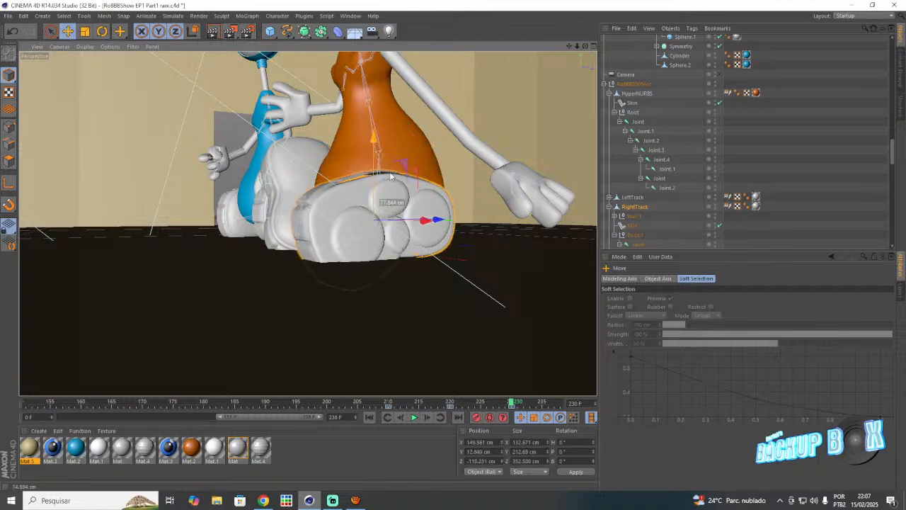
click(475, 417)
- Keyframe RightTrack's Joint.1 at frame 220, and at frame 230 with its pitch rotated to about -3.7° to flatten the foot
scroll(622, 222, down, 3)
click(634, 197)
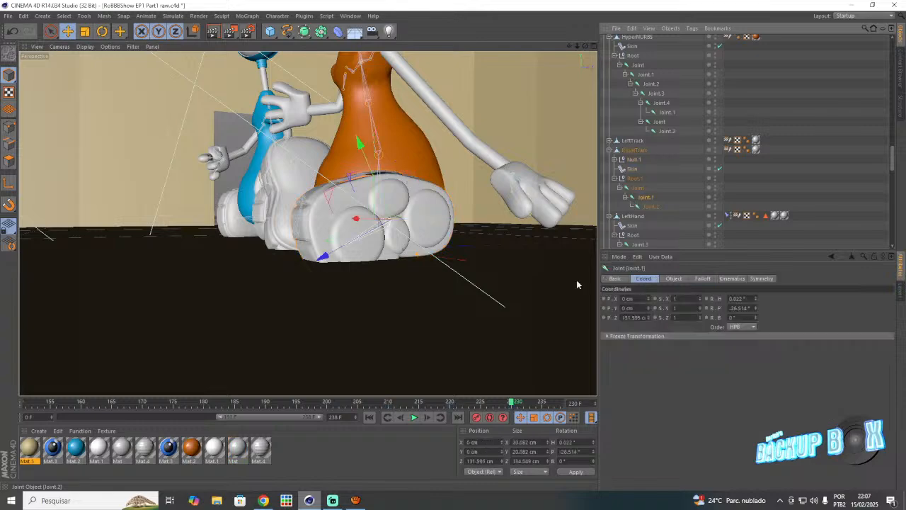
click(451, 403)
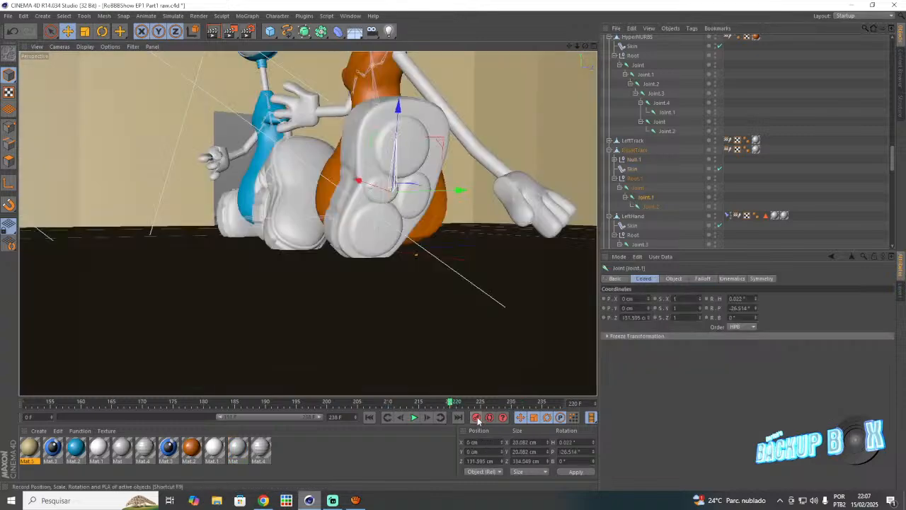
click(512, 403)
key(r)
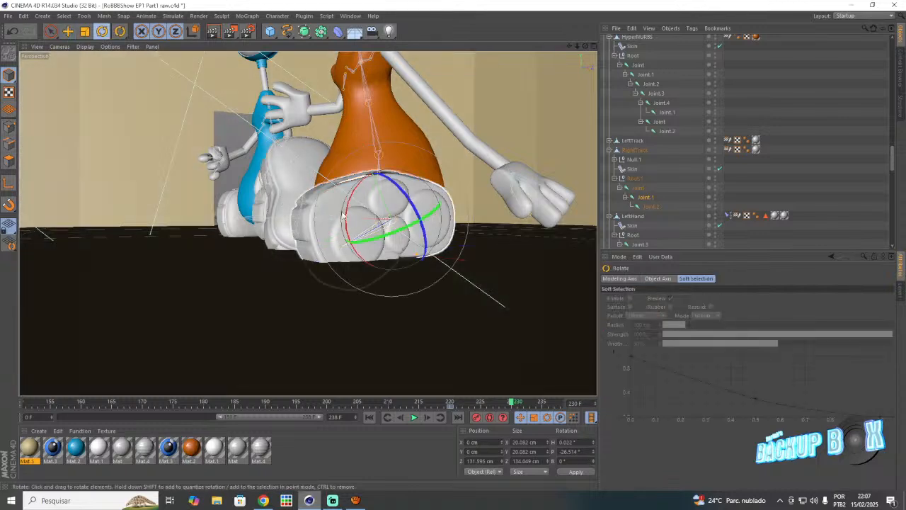
drag(348, 211, 342, 194)
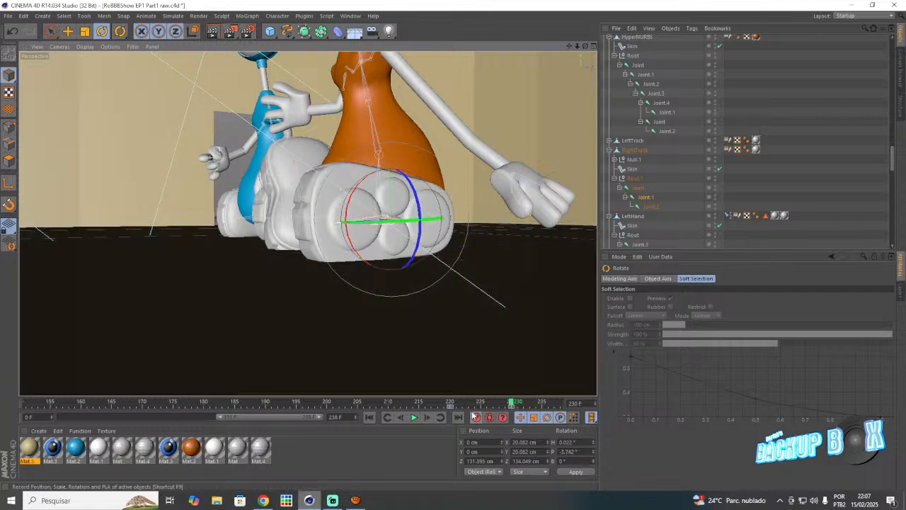
click(474, 417)
- Set LeftTrack's heading, pitch and bank rotation to 0° at frame 230 and record the keyframe
click(632, 140)
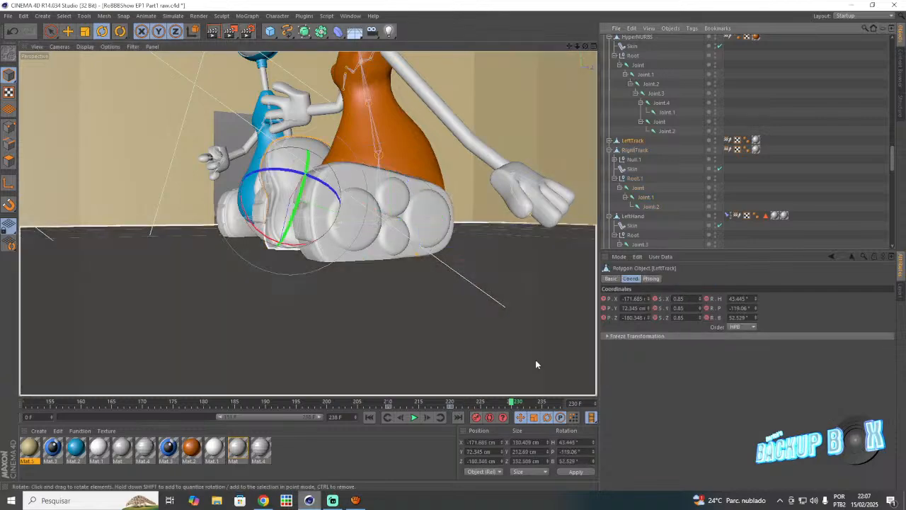
click(740, 298)
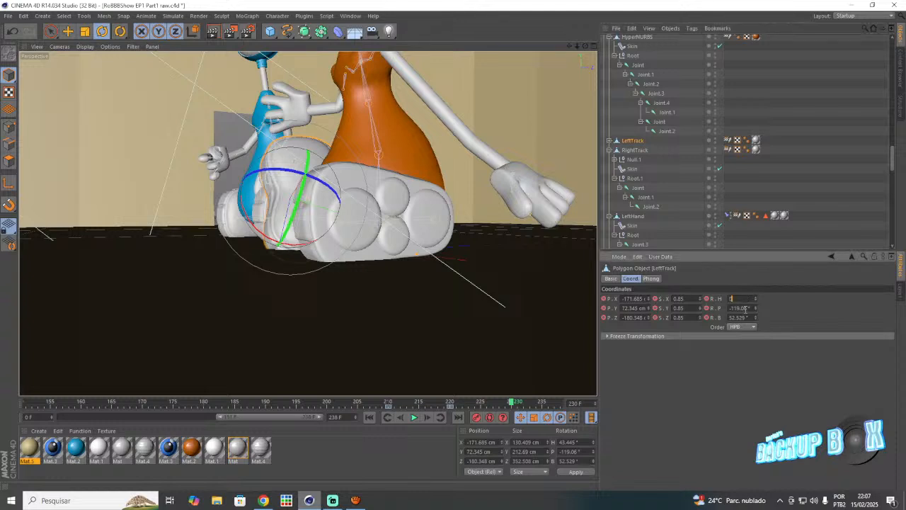
text(0.4)
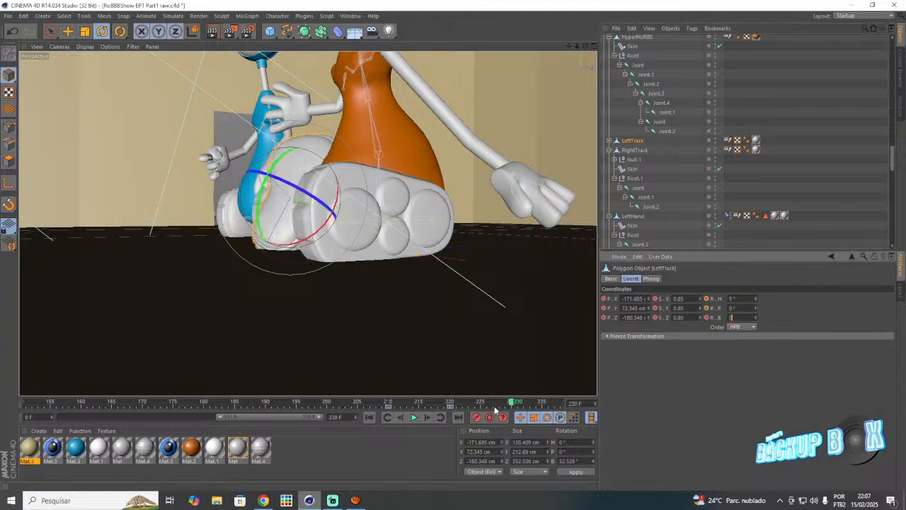
text(0)
key(Return)
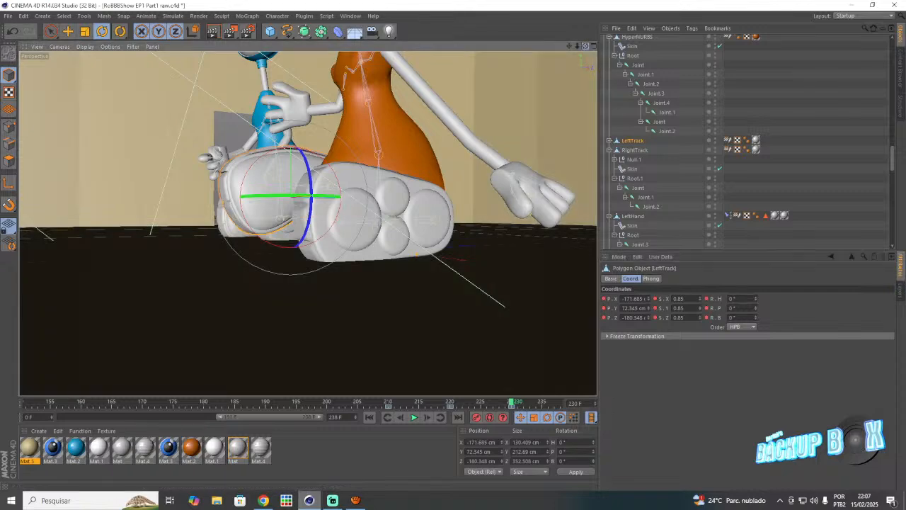
- Move RightTrack back along Z to about -1.1 cm beneath the orange robot's body at frame 230 and record the keyframe
drag(585, 46, 645, 57)
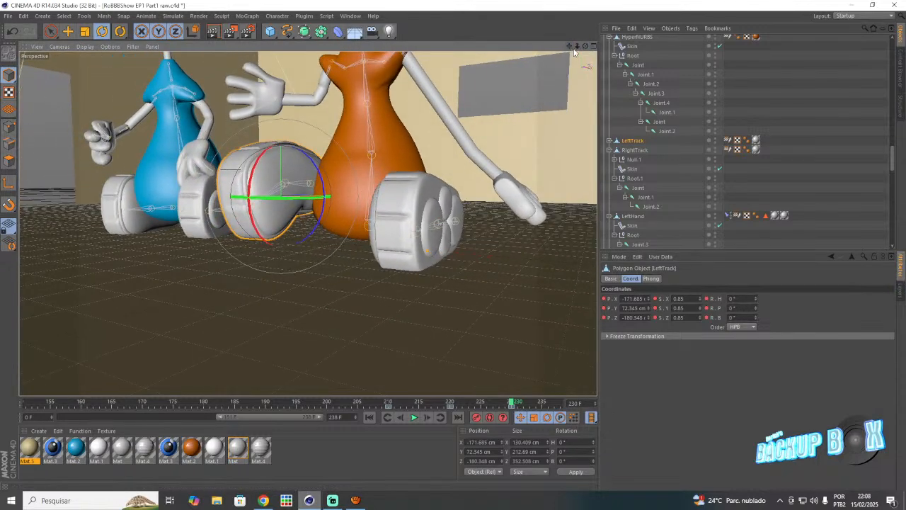
drag(585, 46, 488, 58)
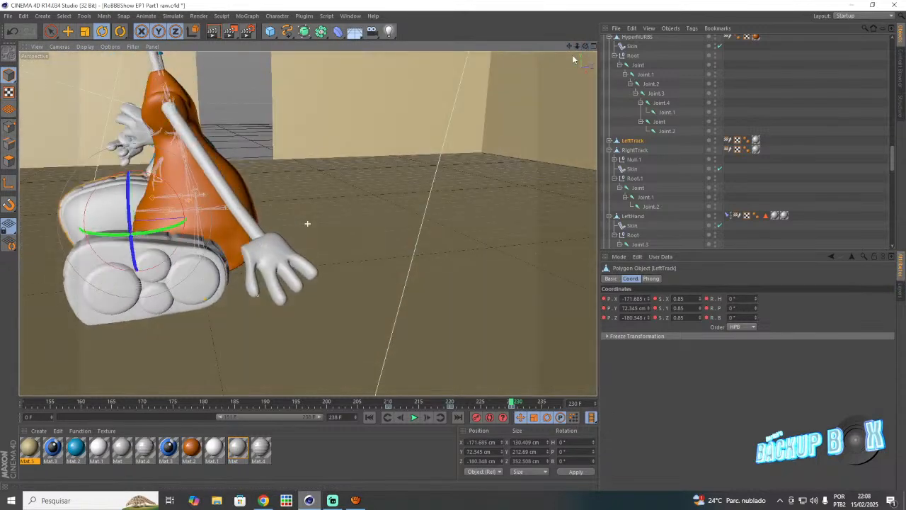
click(635, 151)
key(e)
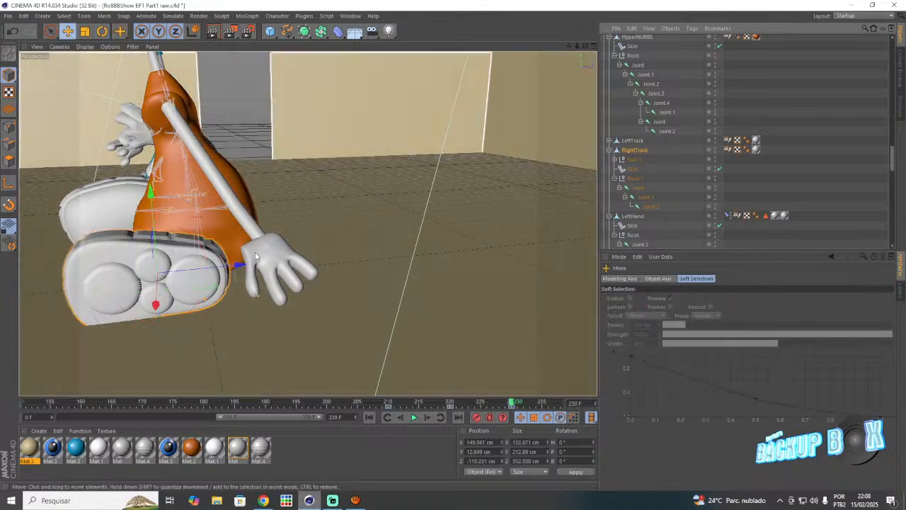
drag(238, 269, 281, 273)
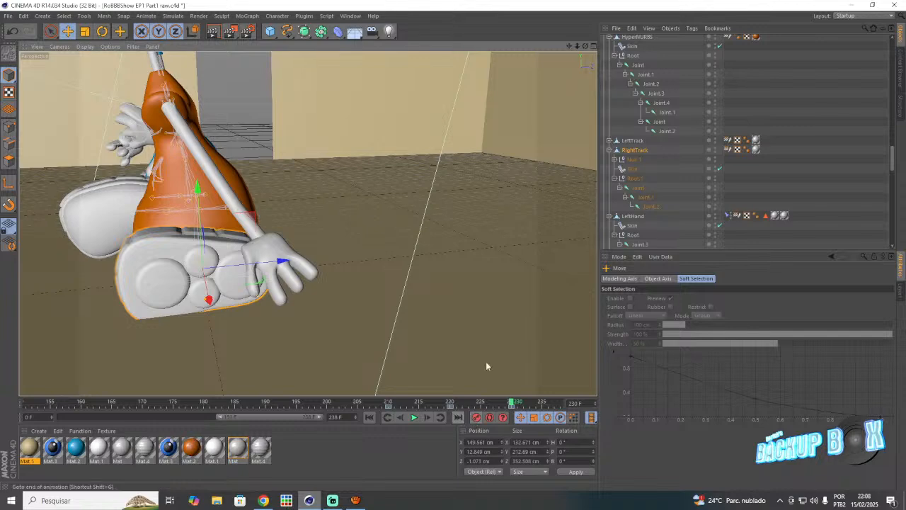
- Keyframe LeftTrack's Joint.1 at frame 220, and at frame 230 rotate its pitch to about 1.6° to flatten the foot
click(78, 212)
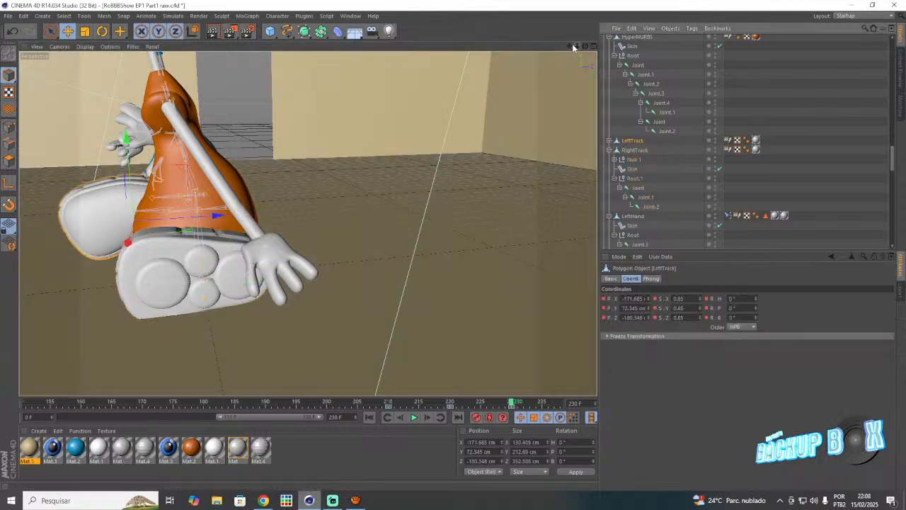
drag(570, 46, 814, 53)
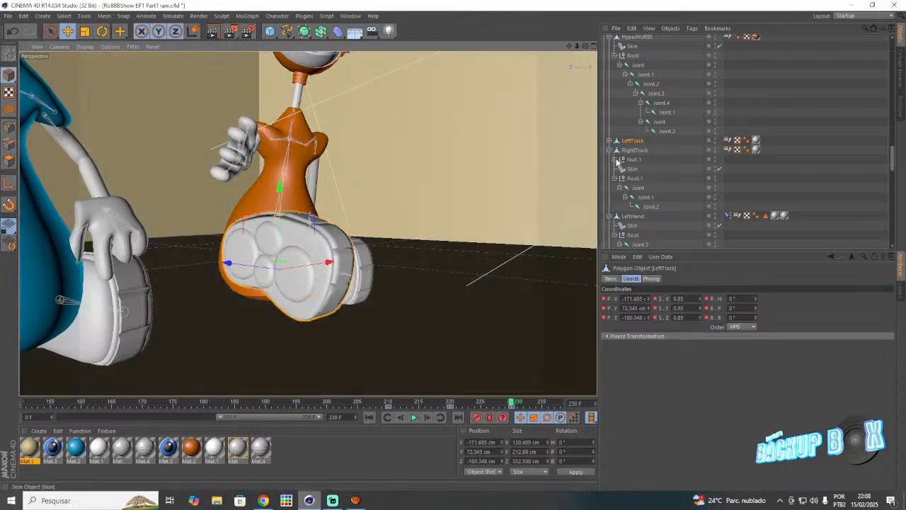
click(610, 141)
click(645, 188)
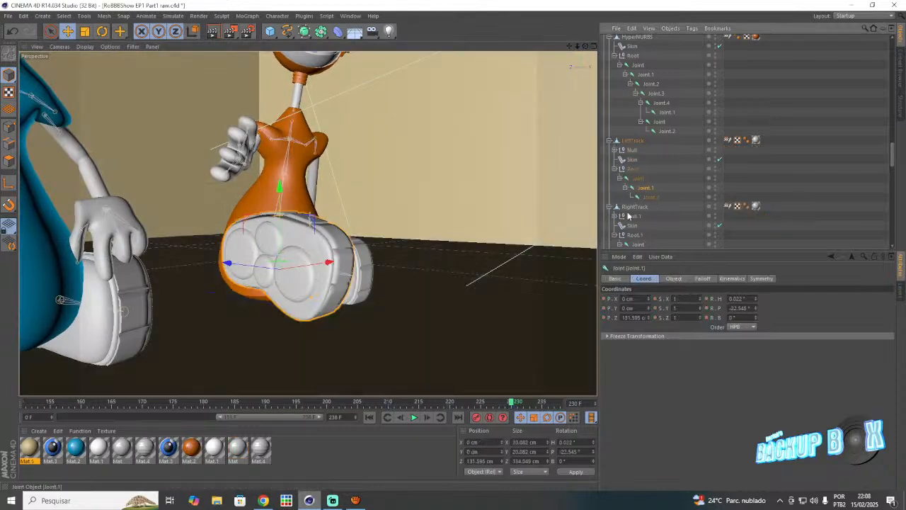
click(451, 402)
click(512, 402)
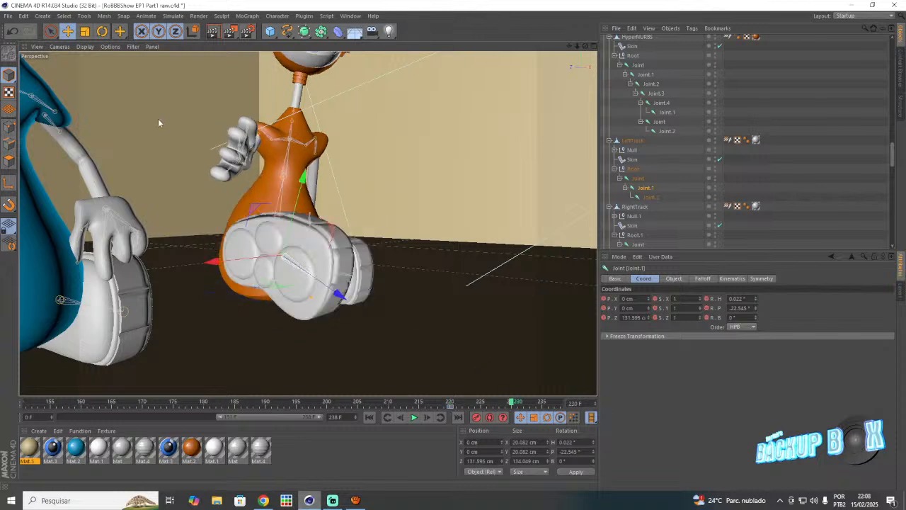
click(102, 31)
drag(320, 244, 370, 314)
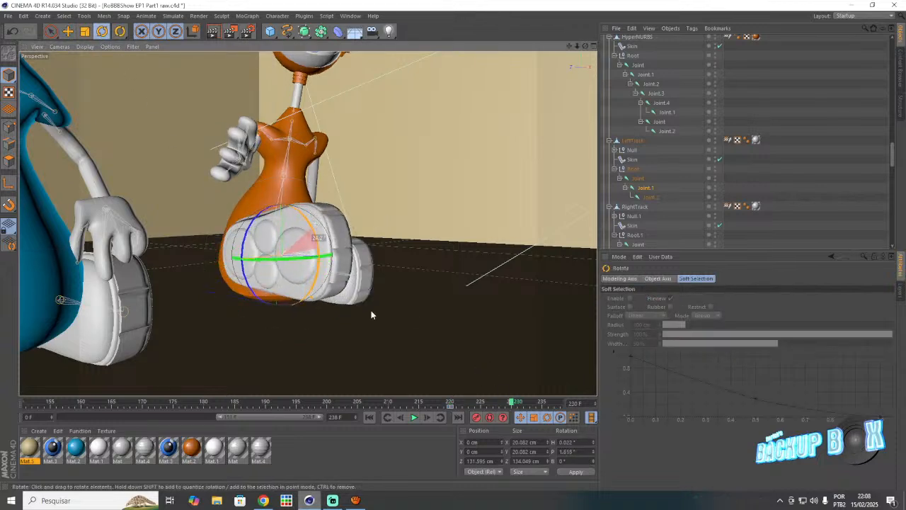
- Move LeftTrack to about Y -23.5 cm and Z 1.3 cm at frame 230, nudge it slightly outward along X, and record the keyframe
click(632, 141)
click(67, 31)
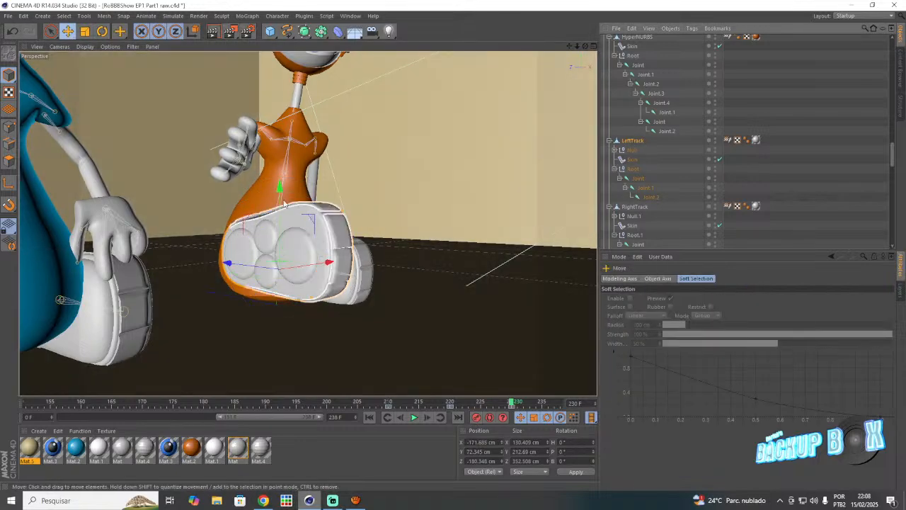
drag(284, 204, 294, 239)
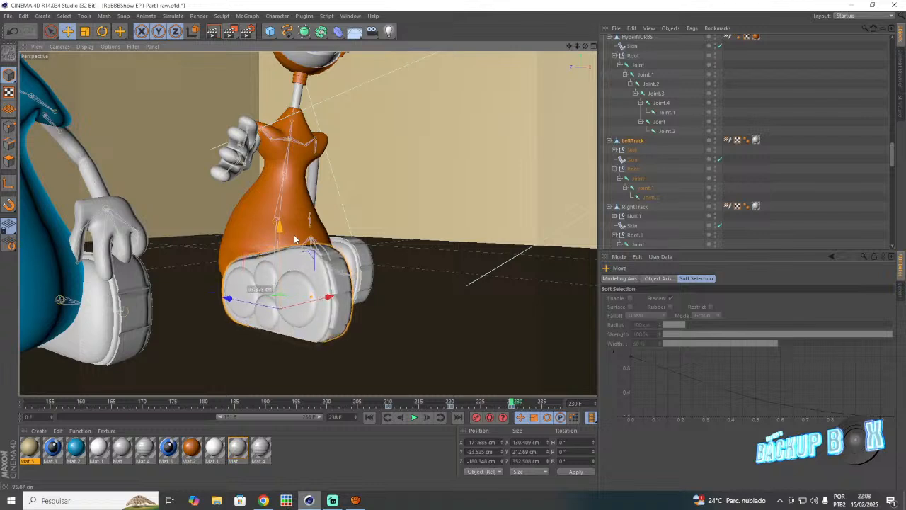
drag(258, 286, 185, 288)
click(475, 417)
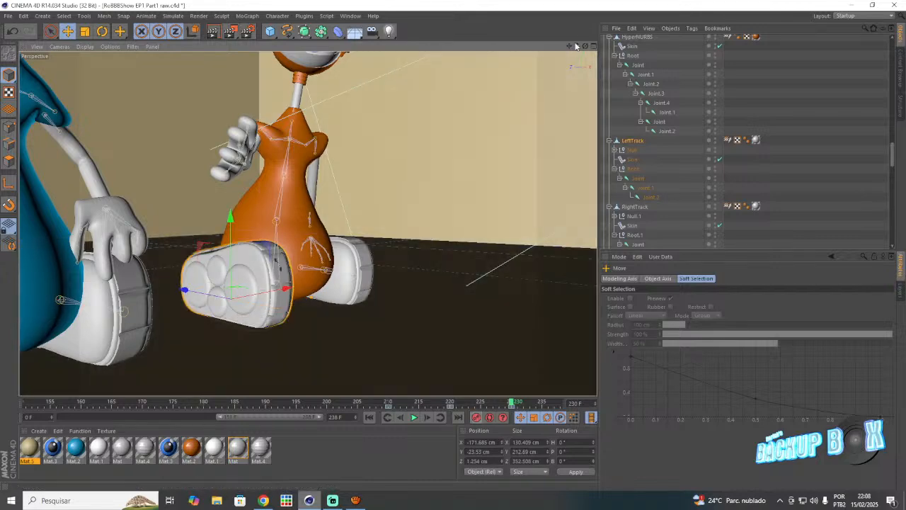
drag(586, 46, 529, 47)
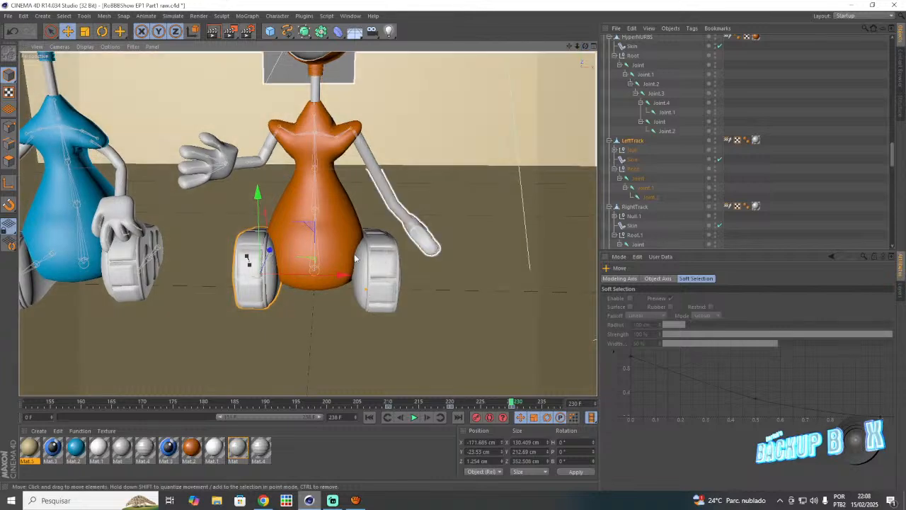
drag(338, 275, 330, 276)
click(479, 418)
- Move RightTrack inward to about X 136.6 cm at frame 230, record the keyframe, and save the project
click(632, 206)
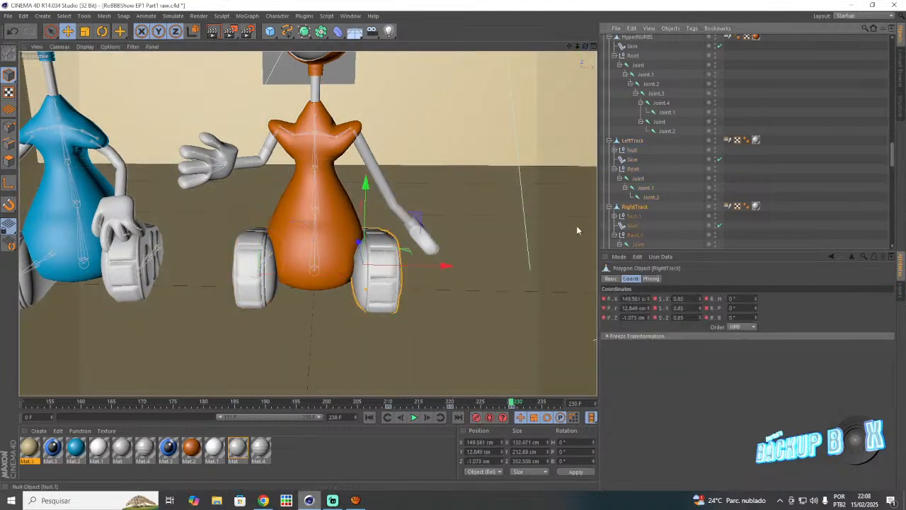
drag(435, 266, 421, 269)
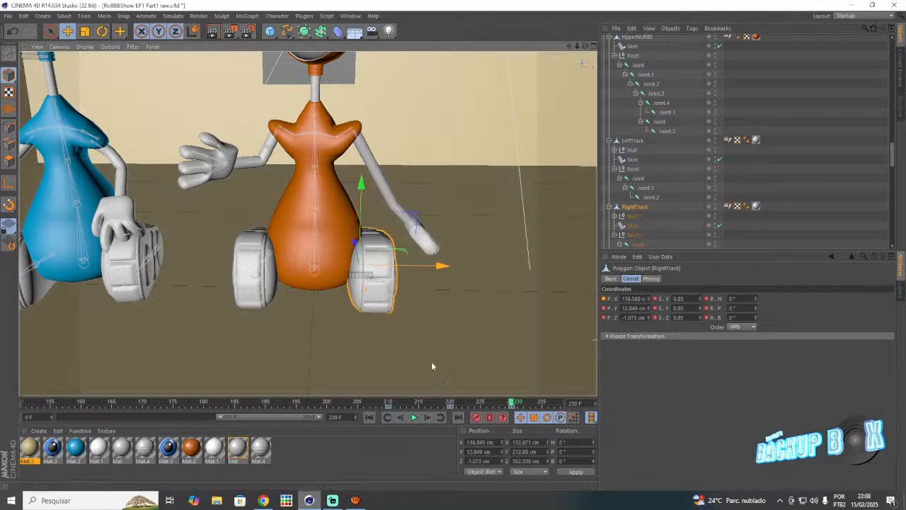
click(476, 418)
click(7, 16)
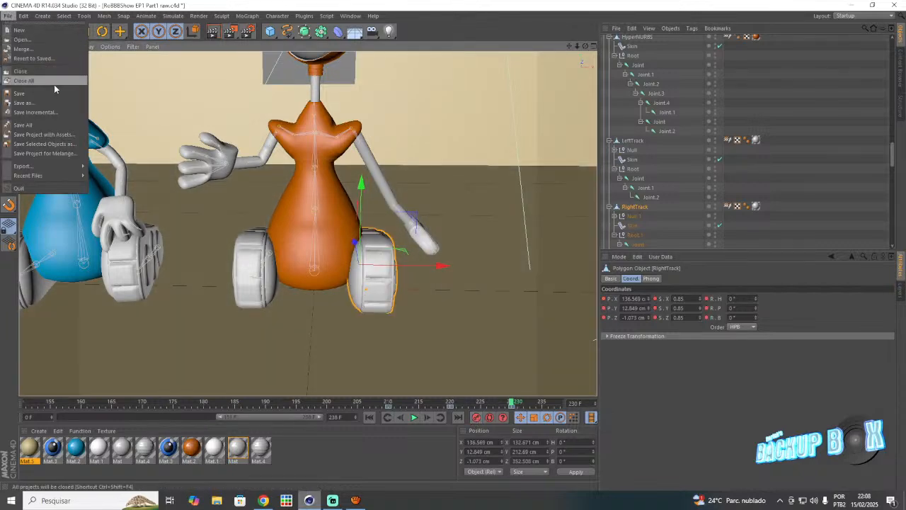
click(59, 92)
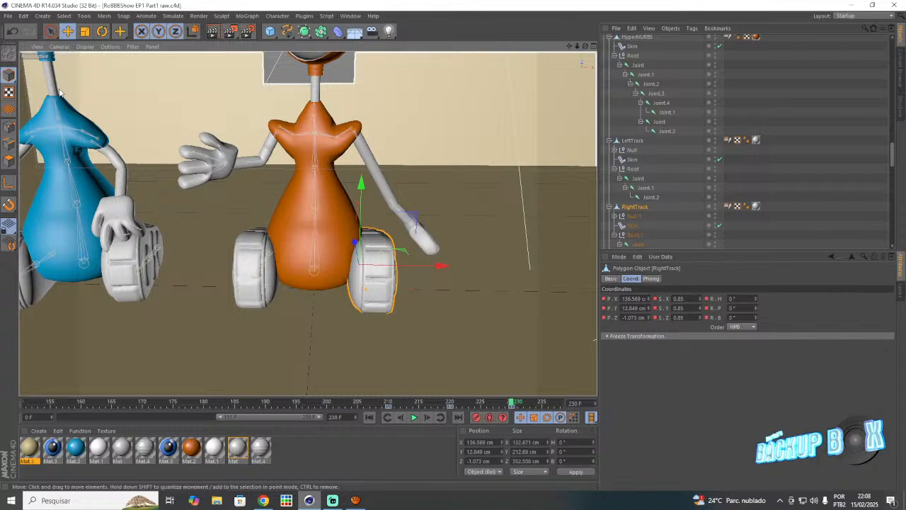
- Keyframe RightHand's forearm Joint.4 at frame 220, and at frame 225 pull it in to about Y -58.3 cm
scroll(652, 140, down, 5)
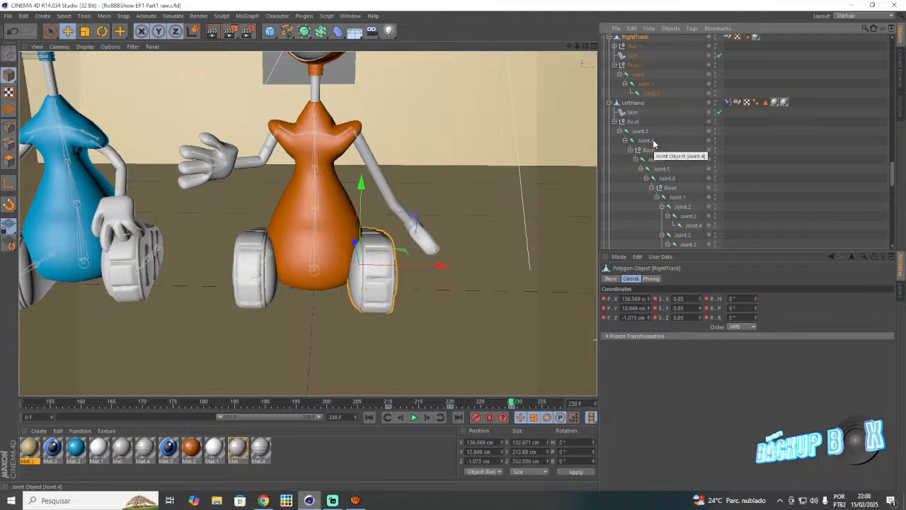
scroll(655, 159, down, 5)
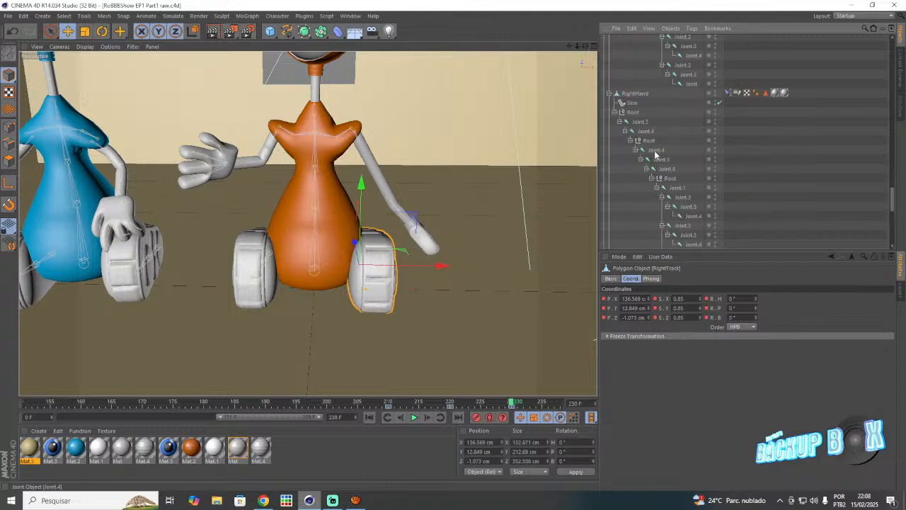
click(654, 151)
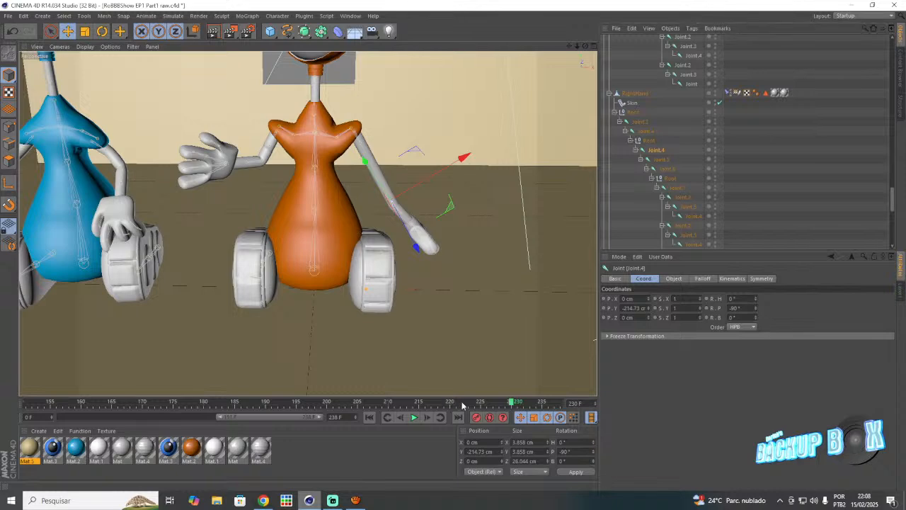
click(451, 404)
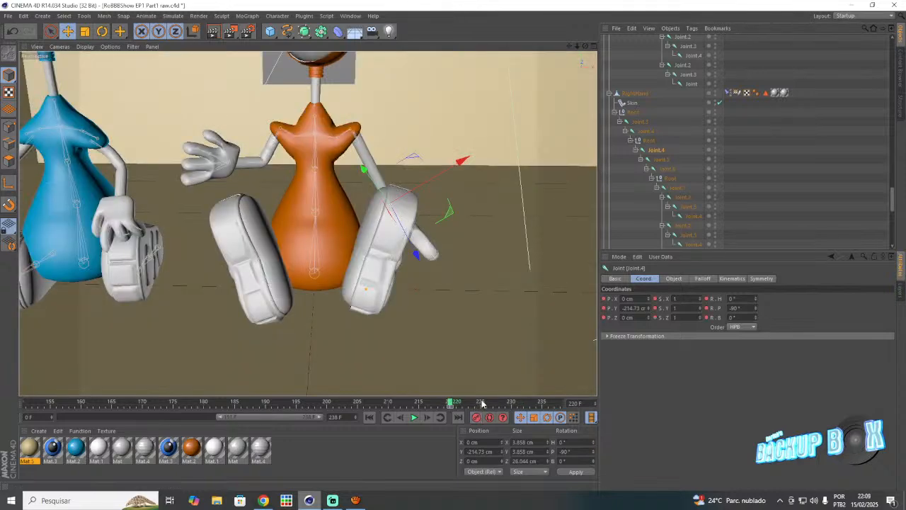
click(482, 404)
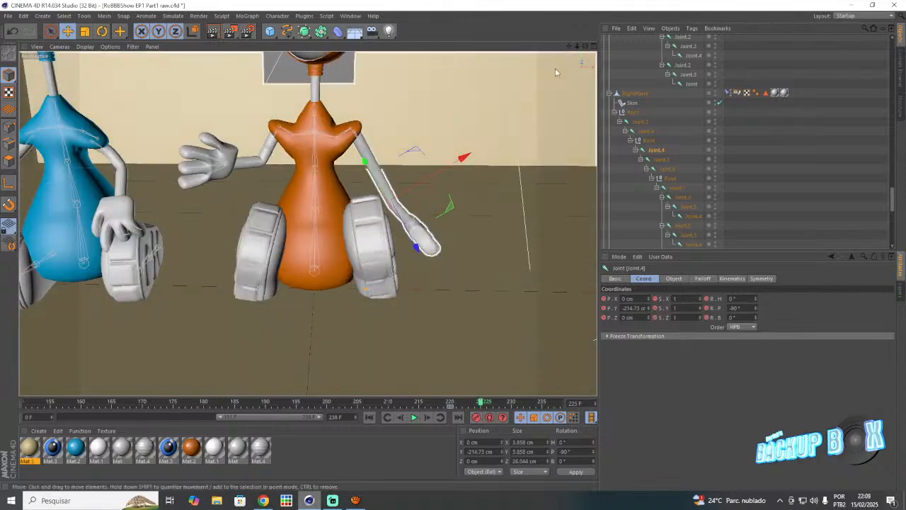
drag(585, 46, 566, 68)
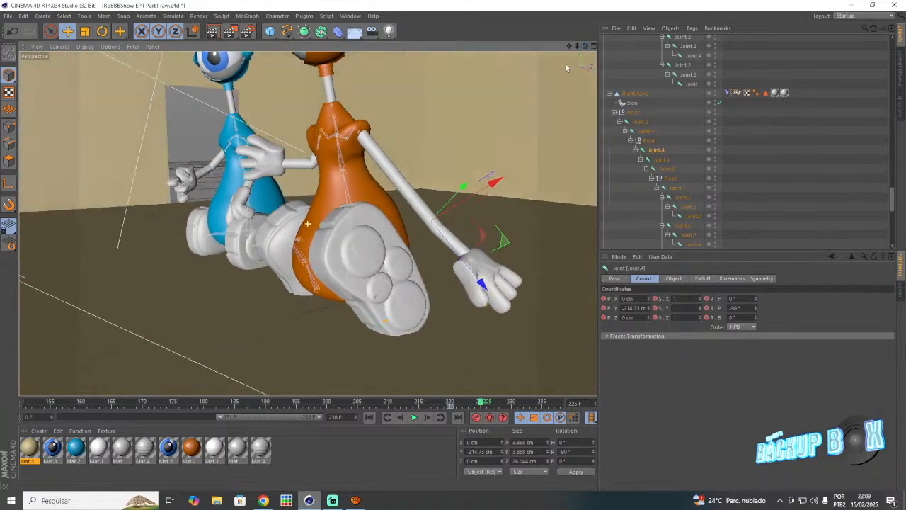
drag(482, 285, 443, 235)
- Record a keyframe for the orange robot's body Joint.1 at frame 215
scroll(641, 110, up, 2)
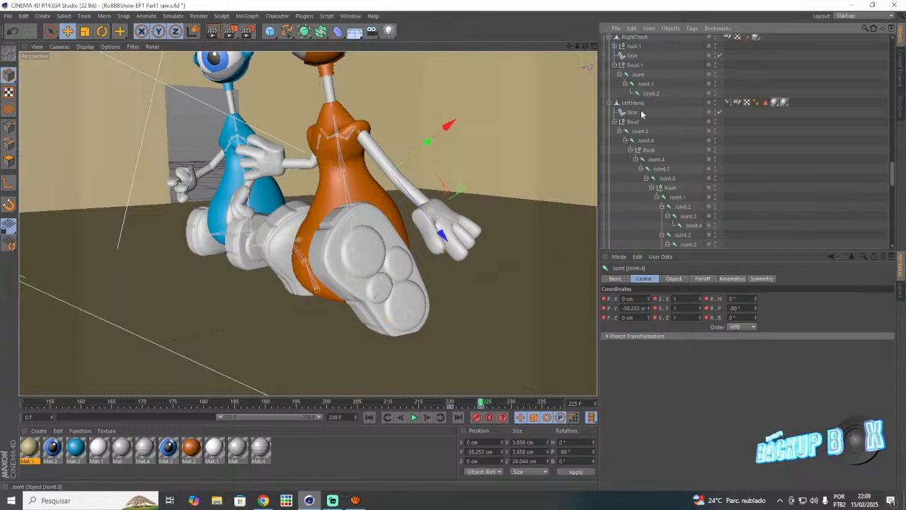
scroll(640, 114, up, 5)
click(641, 76)
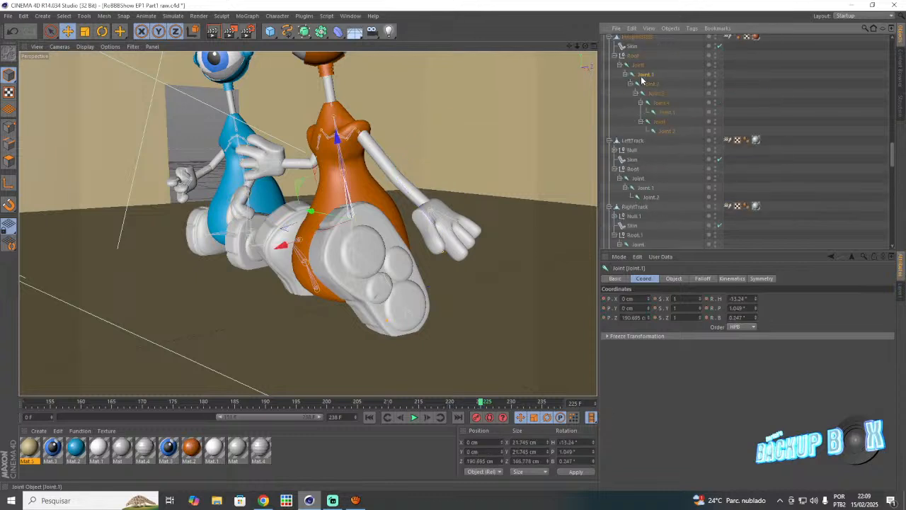
click(420, 403)
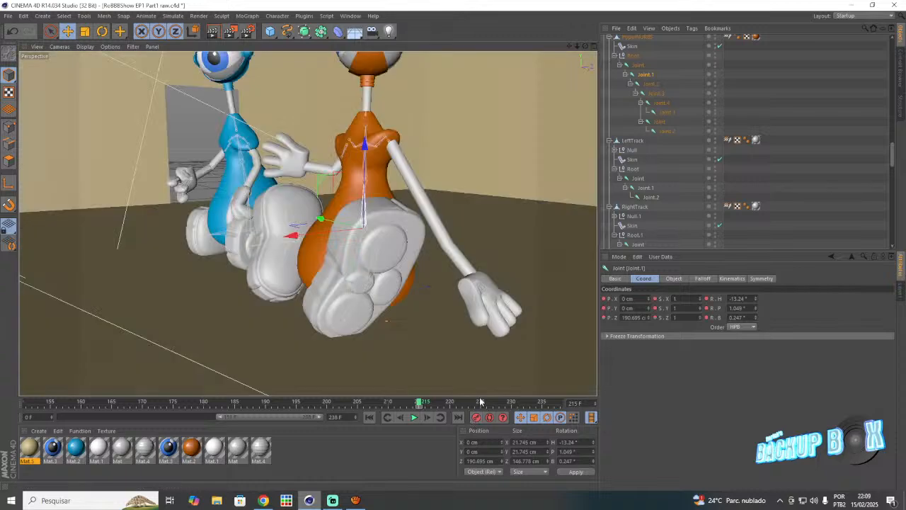
click(480, 402)
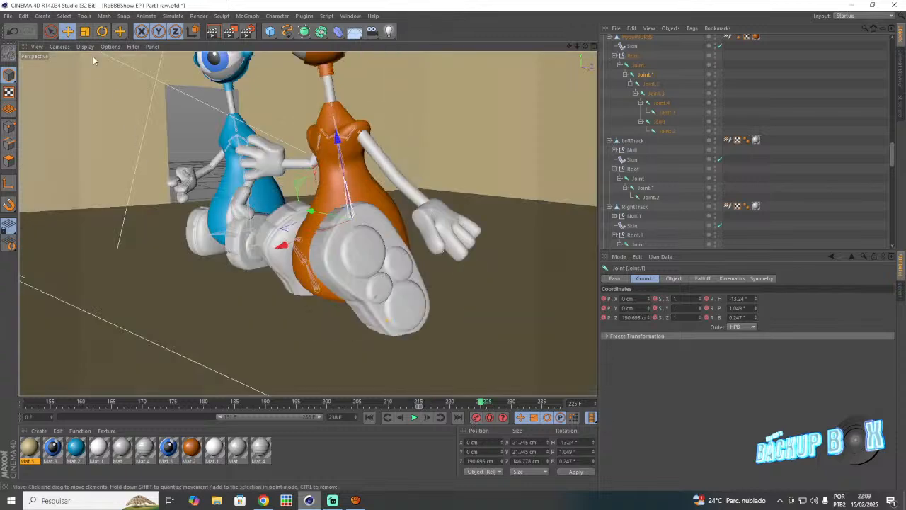
- Rotate the body's Joint.1 heading to about -0.6° at frame 225, and shift its keyframe to frame 230
click(102, 31)
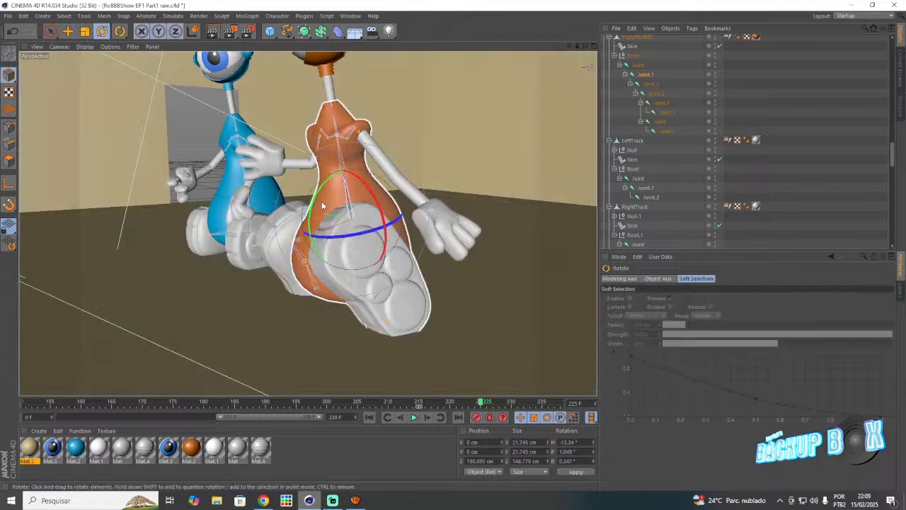
drag(316, 195, 325, 197)
click(523, 404)
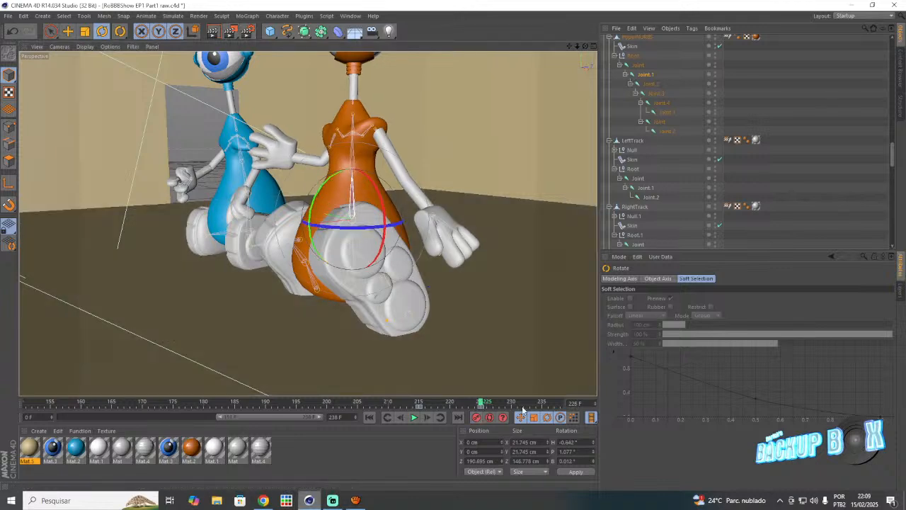
drag(481, 408, 451, 404)
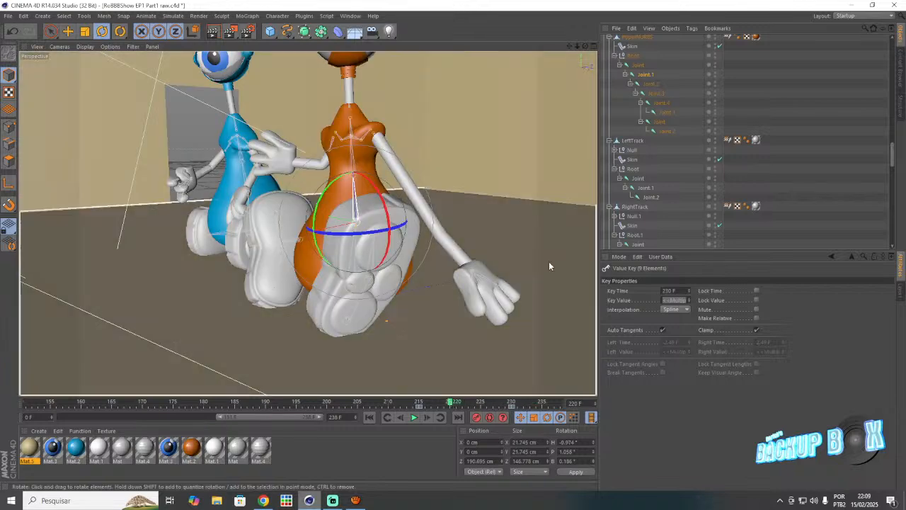
- Record a keyframe for RightHand's forearm Joint.4 at frame 215
drag(585, 46, 492, 15)
scroll(625, 146, down, 2)
scroll(624, 146, down, 2)
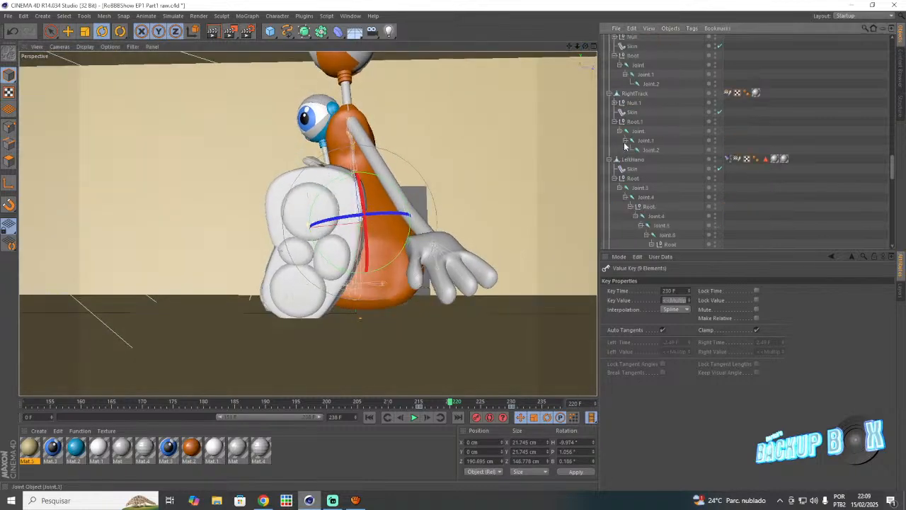
scroll(626, 136, down, 2)
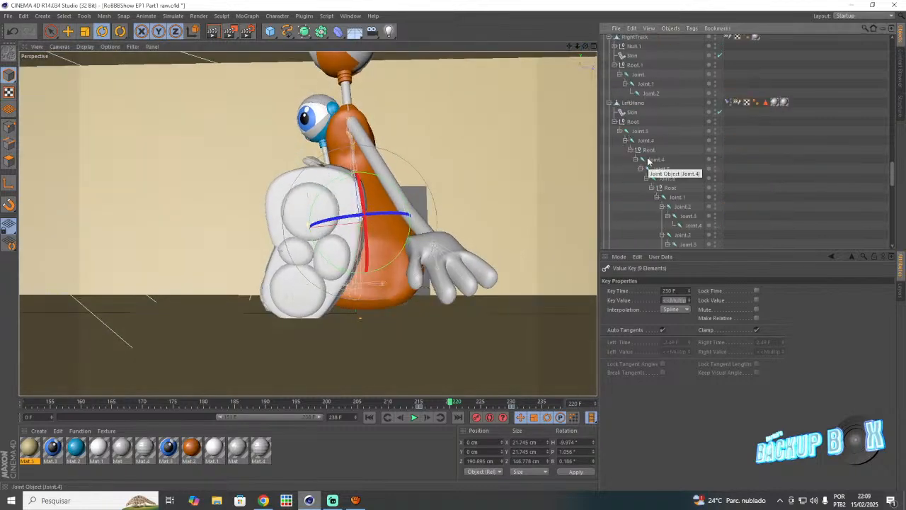
scroll(647, 158, up, 4)
scroll(647, 157, down, 2)
click(646, 210)
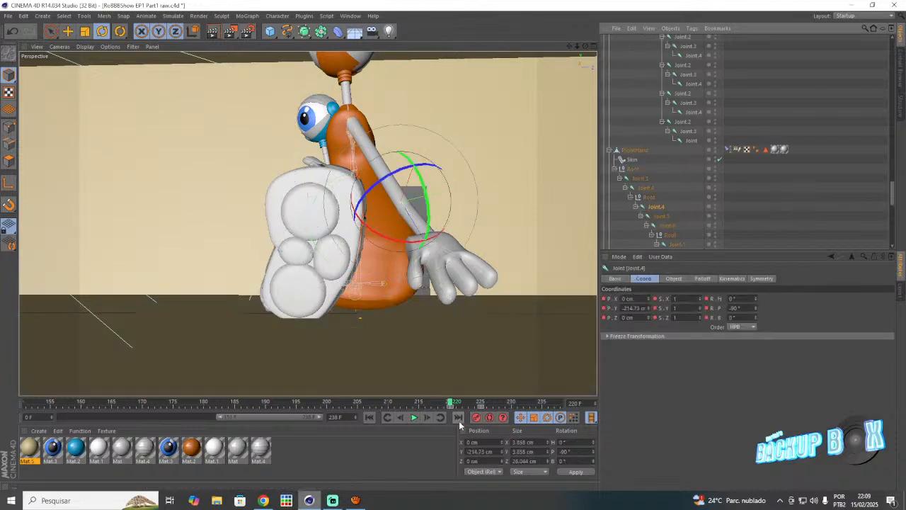
click(419, 403)
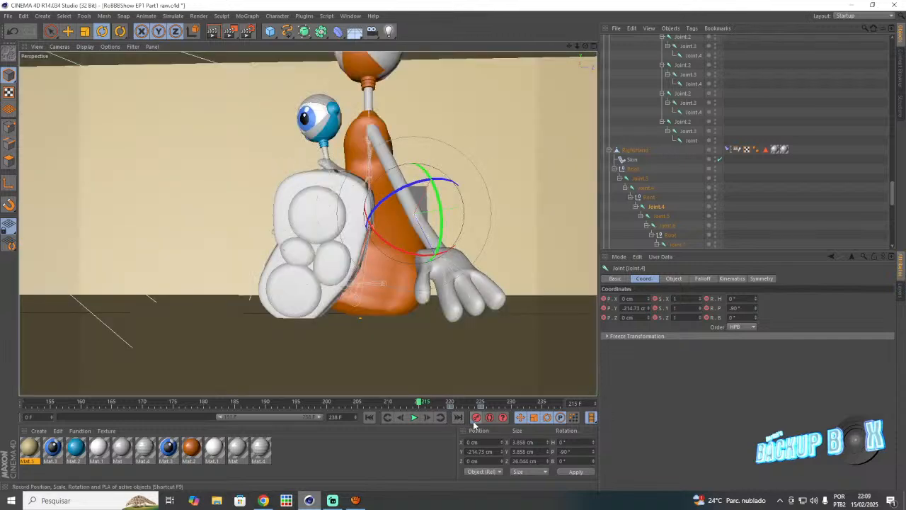
- Extend RightHand's Joint.4 toward the floor to about Y -273.1 cm at frame 220 and record the keyframe
click(451, 403)
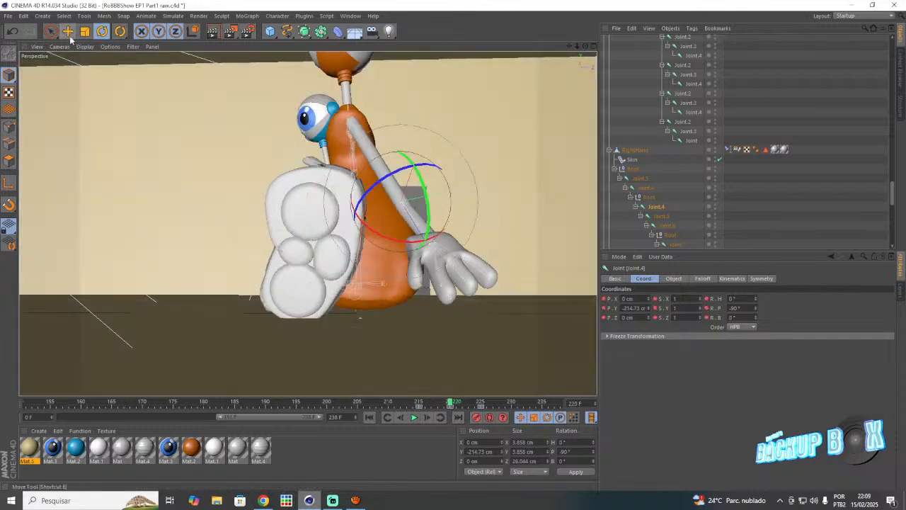
key(e)
drag(400, 253, 411, 275)
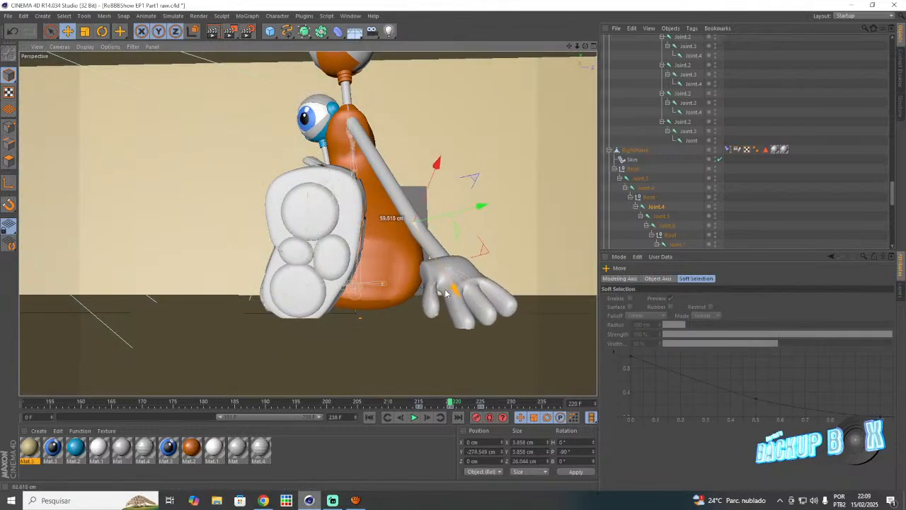
click(475, 419)
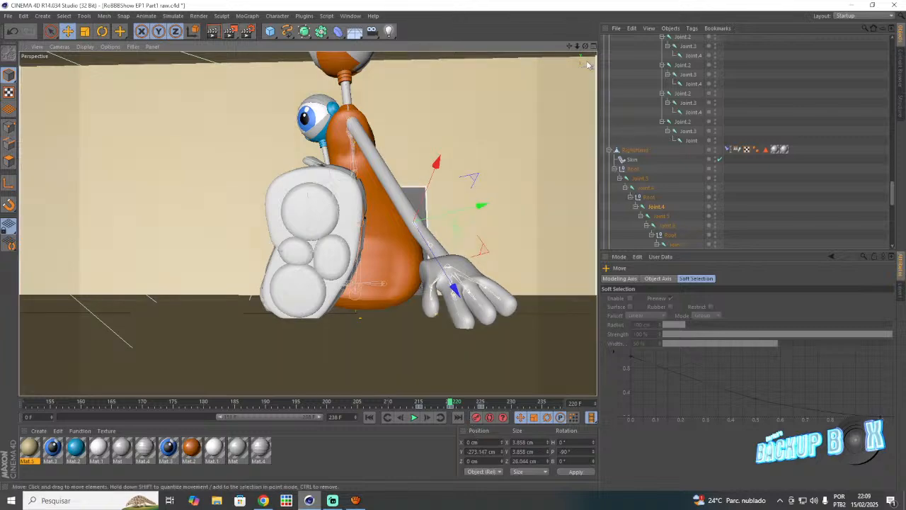
- Check the orange robot's extended arm from another angle up to frame 232 and save the scene file
mouse_move(585, 47)
mouse_down()
mouse_move(648, 64)
mouse_move(585, 47)
mouse_up()
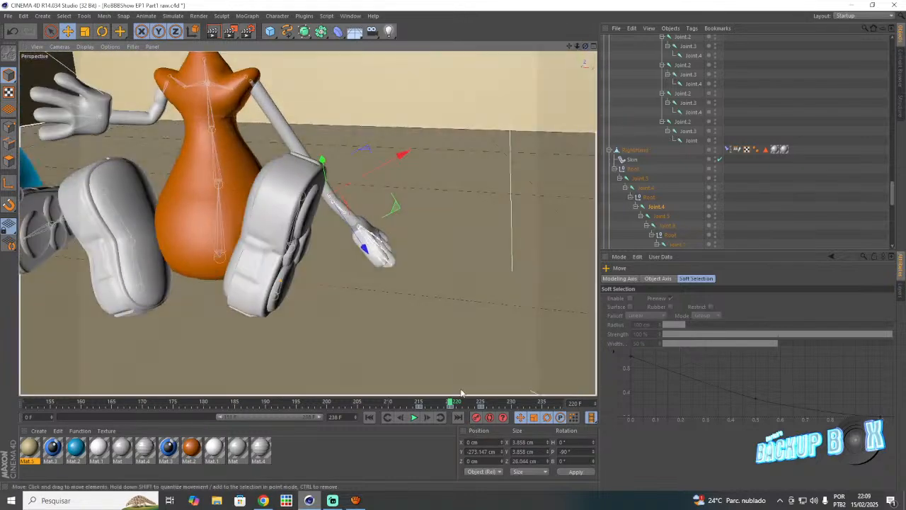
drag(484, 404, 524, 412)
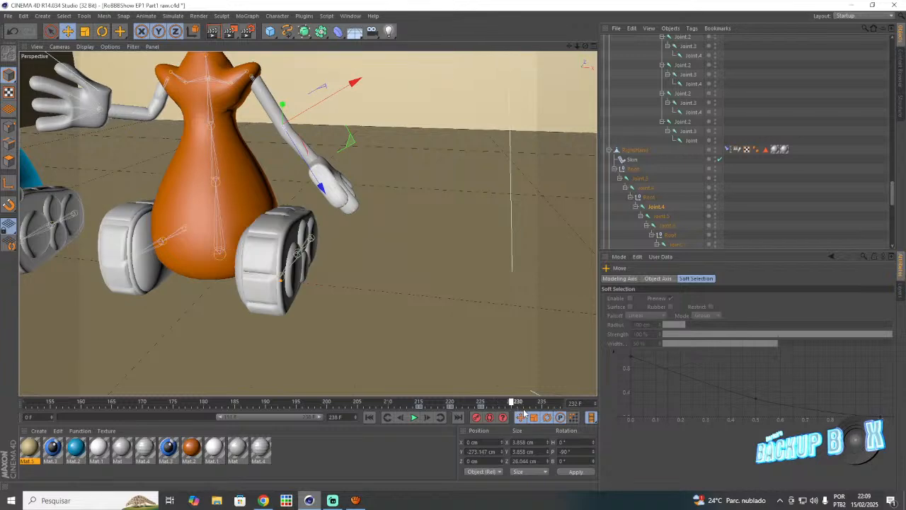
click(10, 19)
click(24, 97)
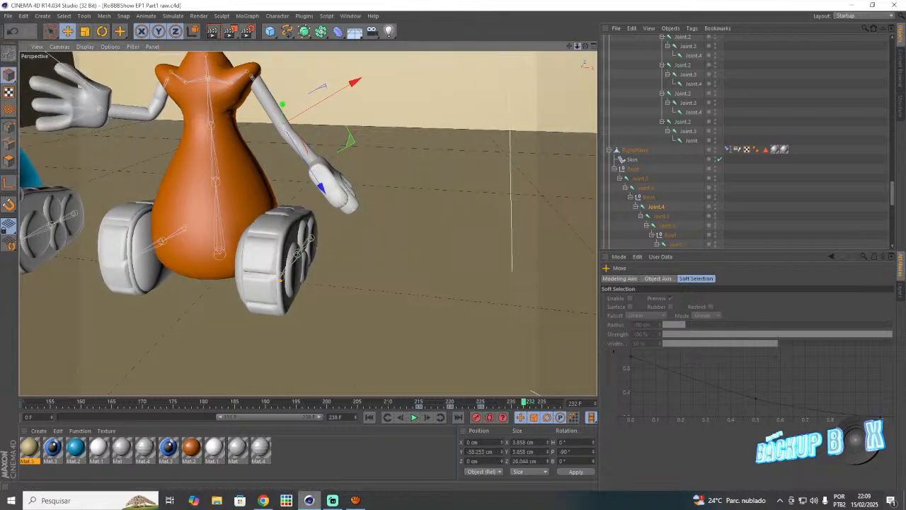
- Record a keyframe for the orange robot's HyperNURBS shoulder Joint.4 and shift it from frame 225 to frame 220
drag(577, 46, 609, 70)
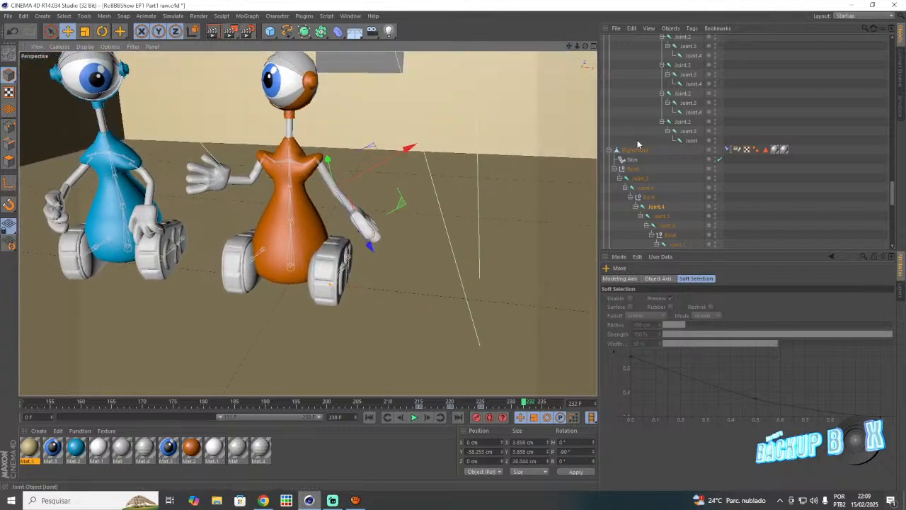
scroll(639, 143, up, 7)
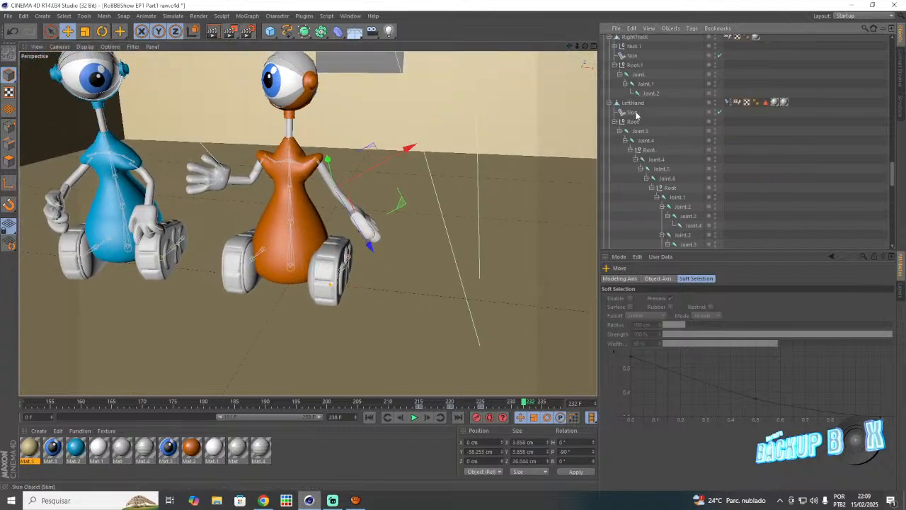
scroll(636, 115, up, 6)
click(654, 123)
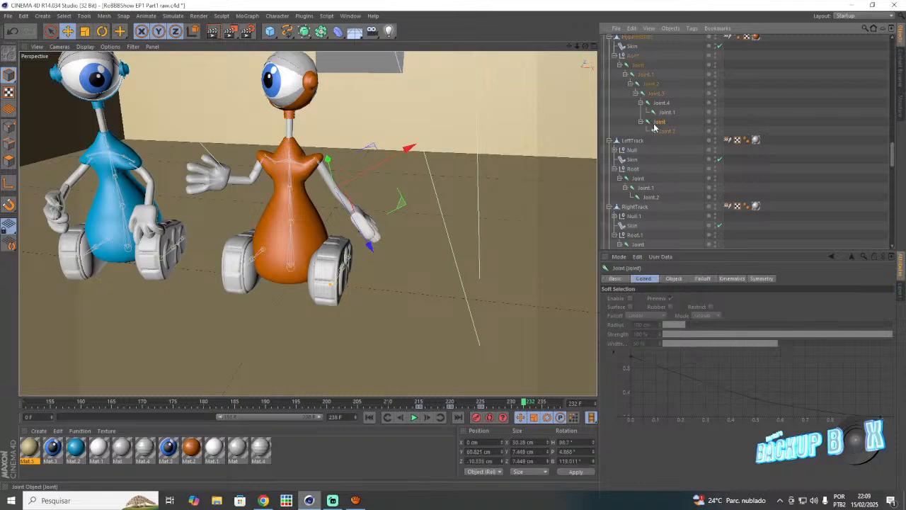
click(656, 104)
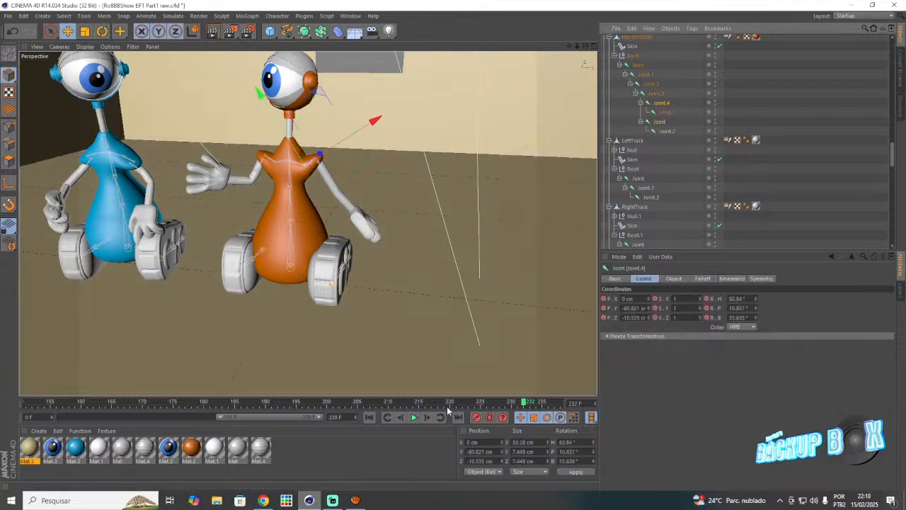
click(452, 403)
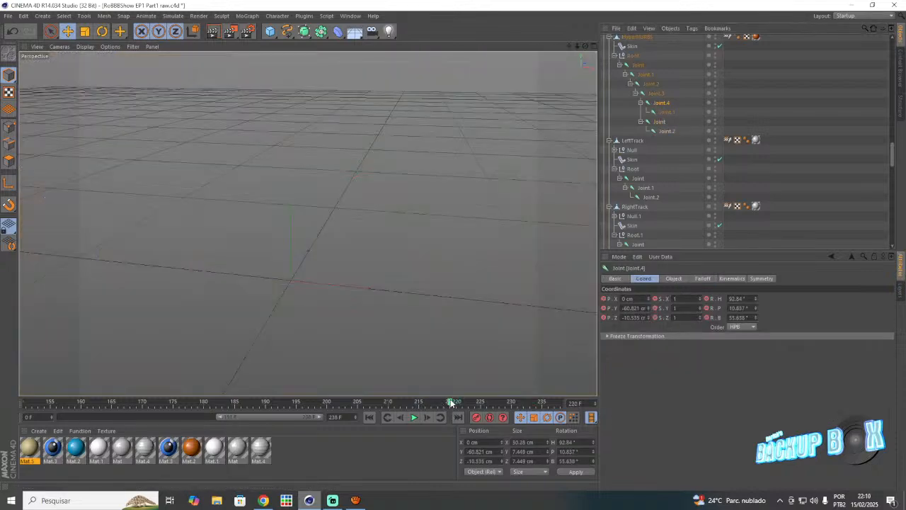
click(482, 403)
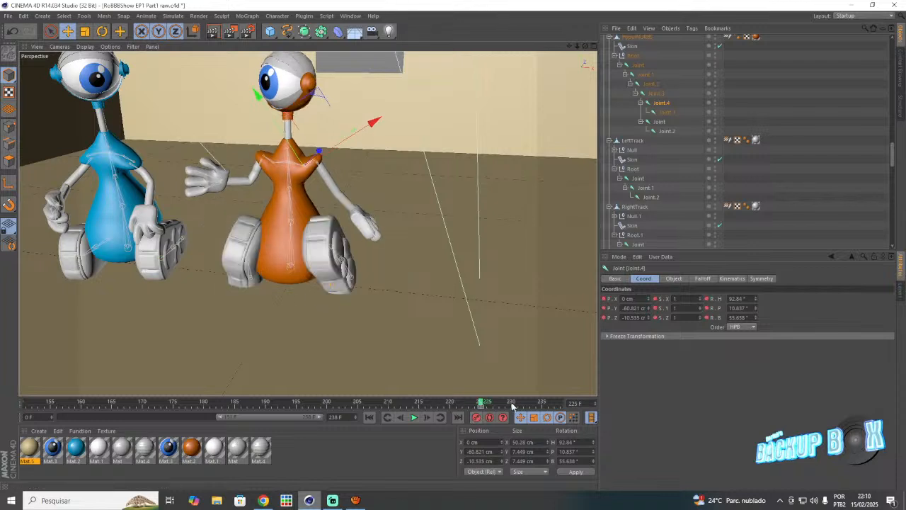
click(512, 402)
drag(481, 407, 437, 407)
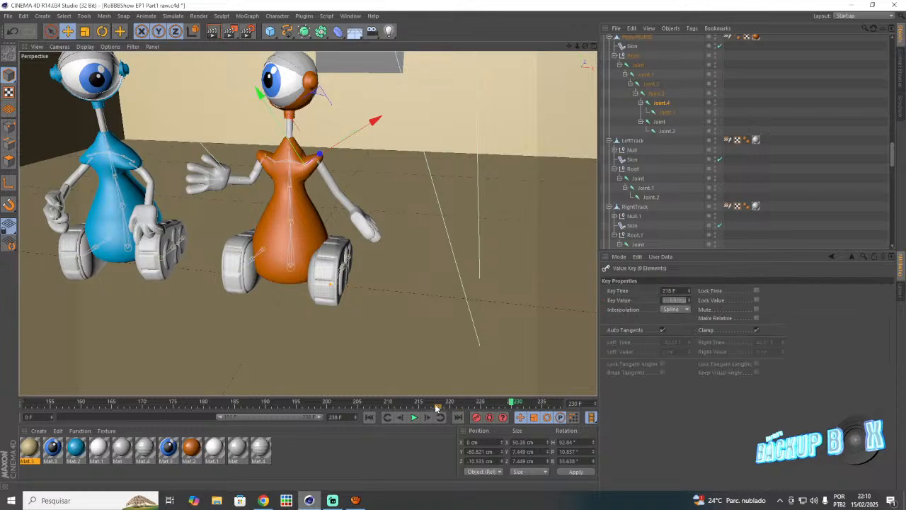
- Rotate the shoulder Joint.4 to a bank of about 105.3° at frame 225 and record the keyframe
click(480, 403)
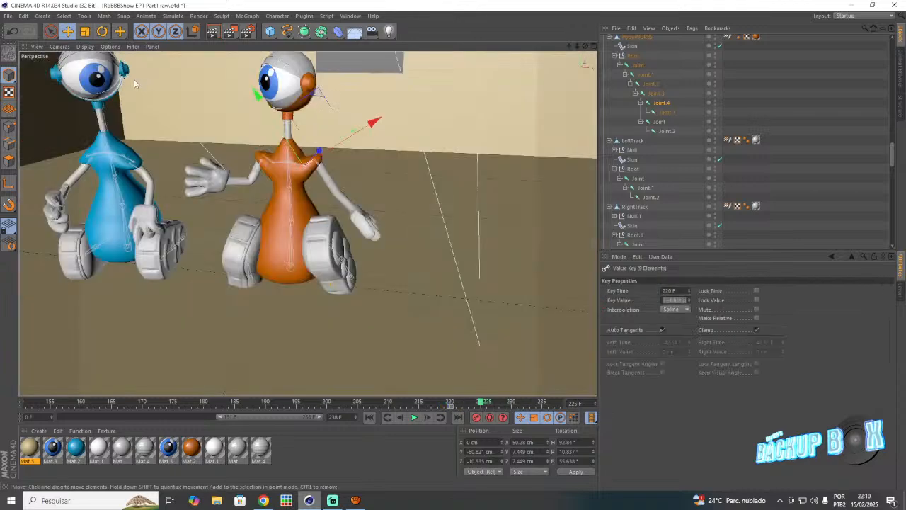
key(r)
drag(343, 158, 361, 189)
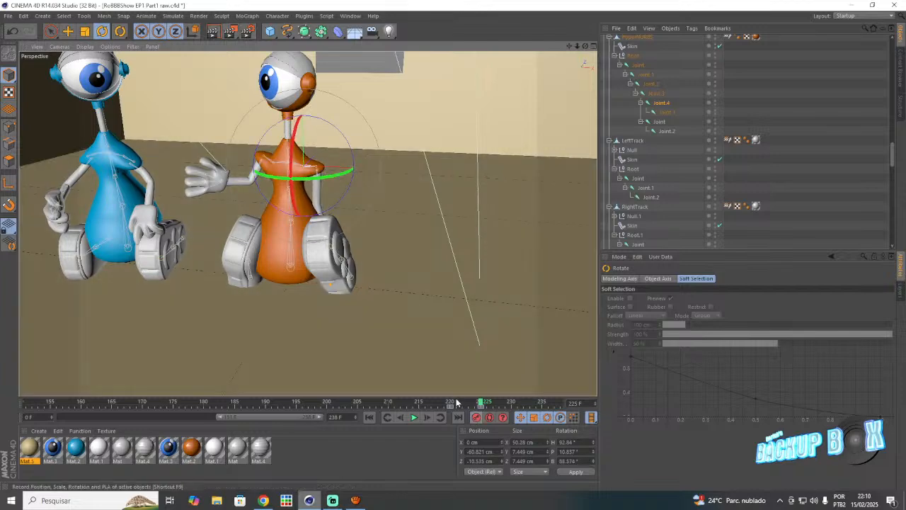
drag(586, 47, 495, 92)
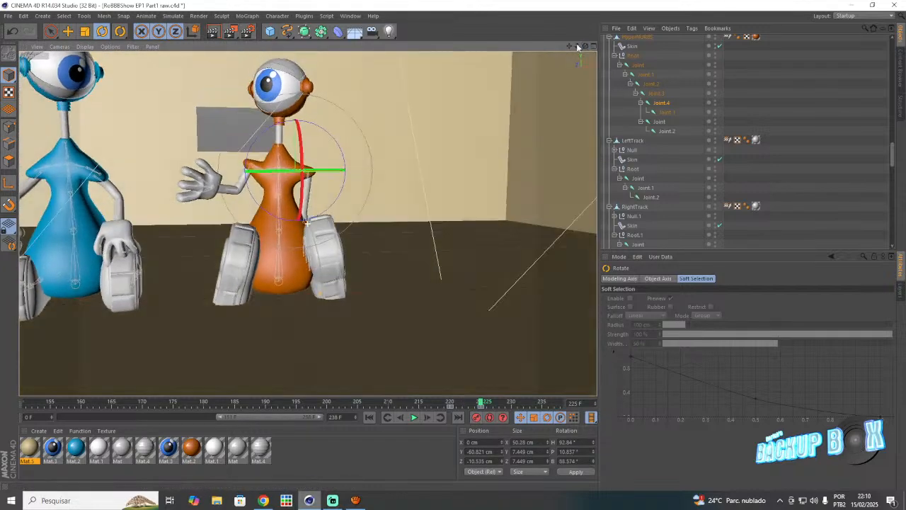
drag(333, 138, 343, 163)
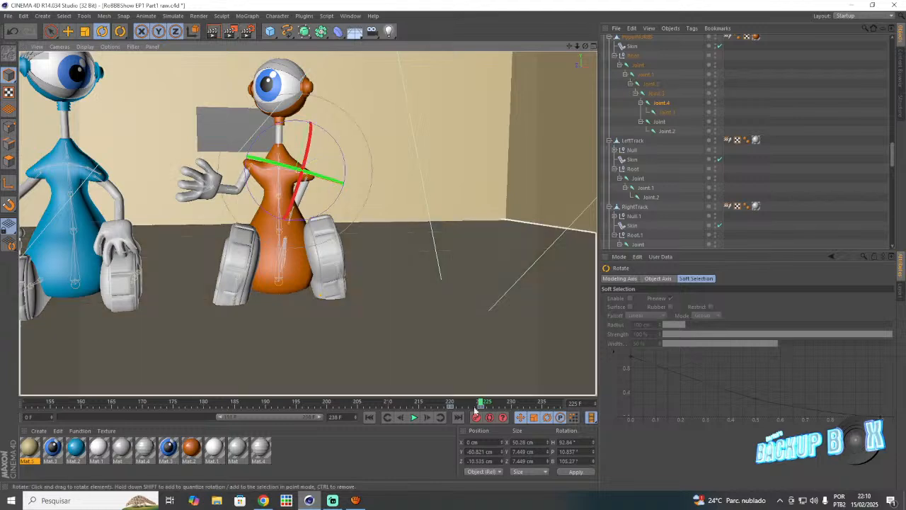
- Key RightHand's Joint.3 at frame 220, then rotate it to about H -63.9°, P -45.5°, B -63° and key it at frame 225
scroll(636, 191, down, 6)
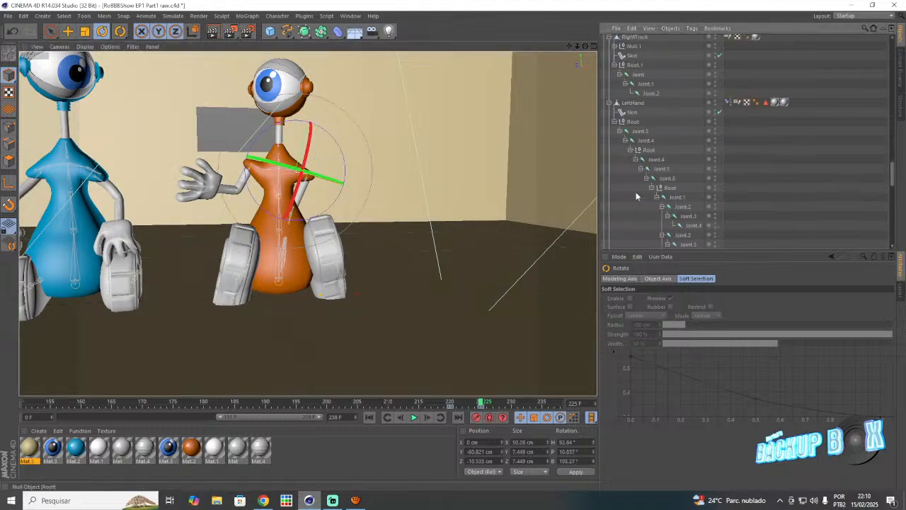
click(640, 234)
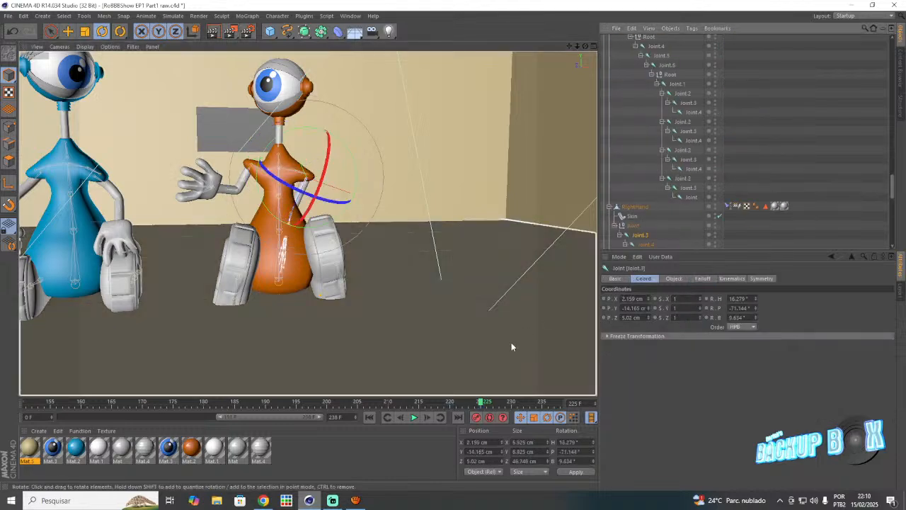
click(450, 404)
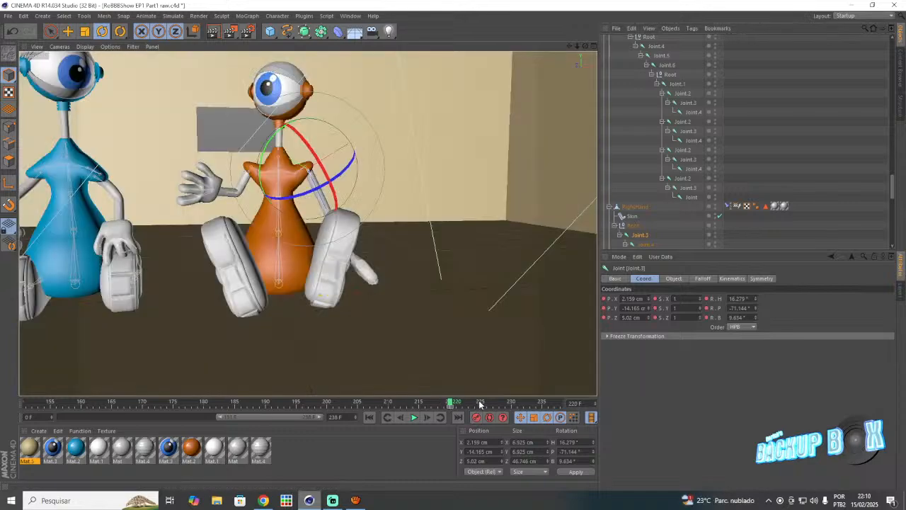
click(479, 405)
drag(343, 143, 310, 119)
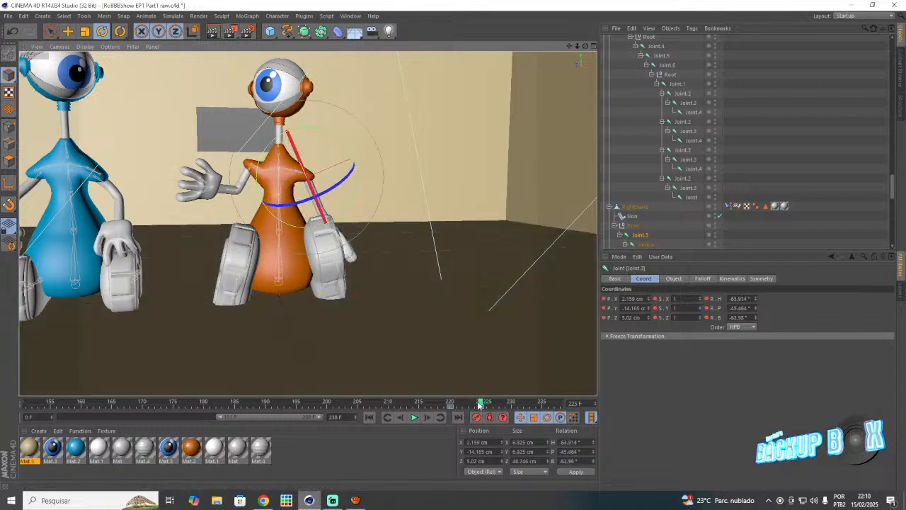
- Check the arm pose up to frame 234 and save the scene file
drag(479, 404, 538, 404)
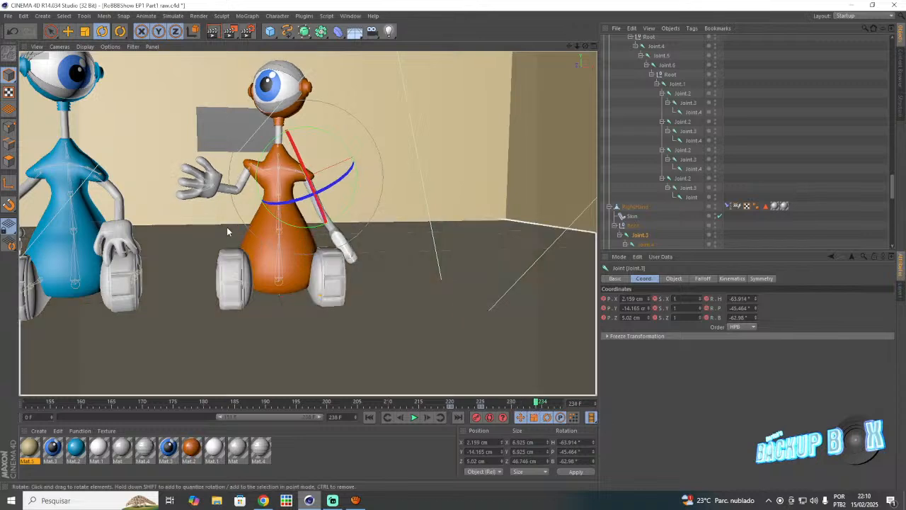
click(7, 15)
click(39, 94)
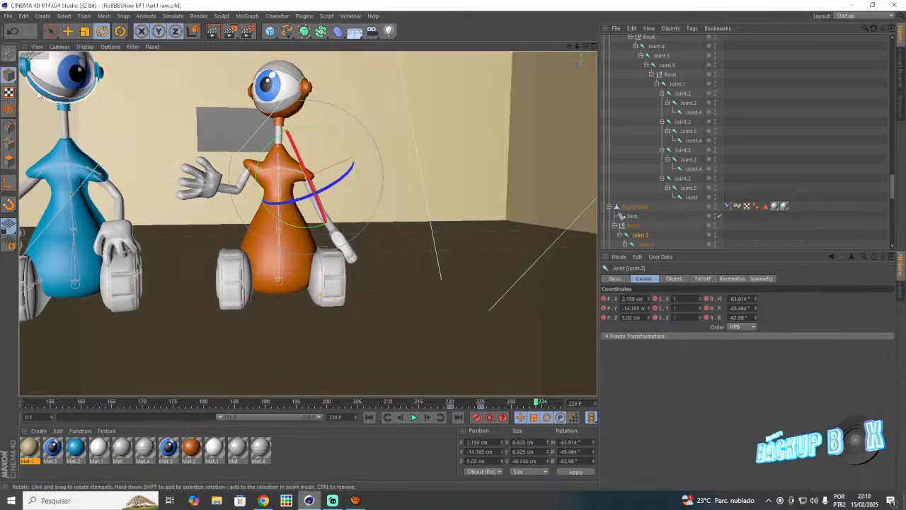
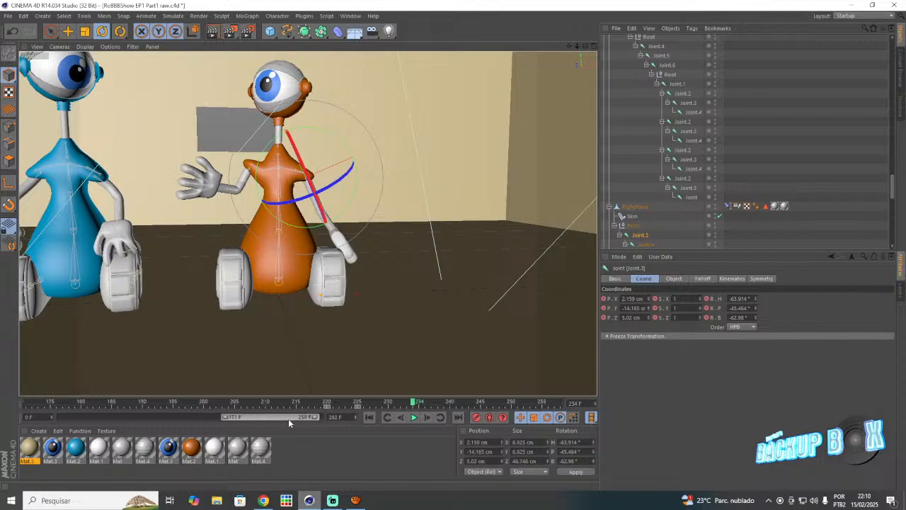
click(333, 501)
click(309, 500)
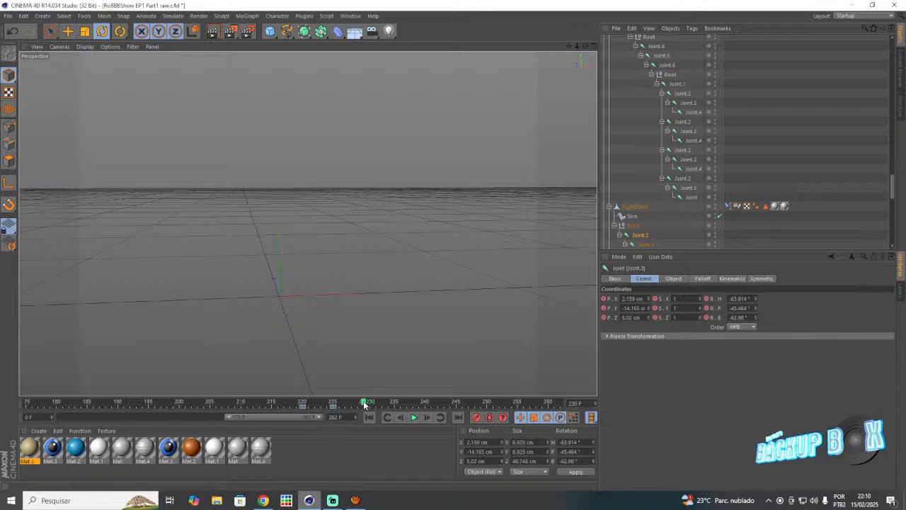
click(364, 403)
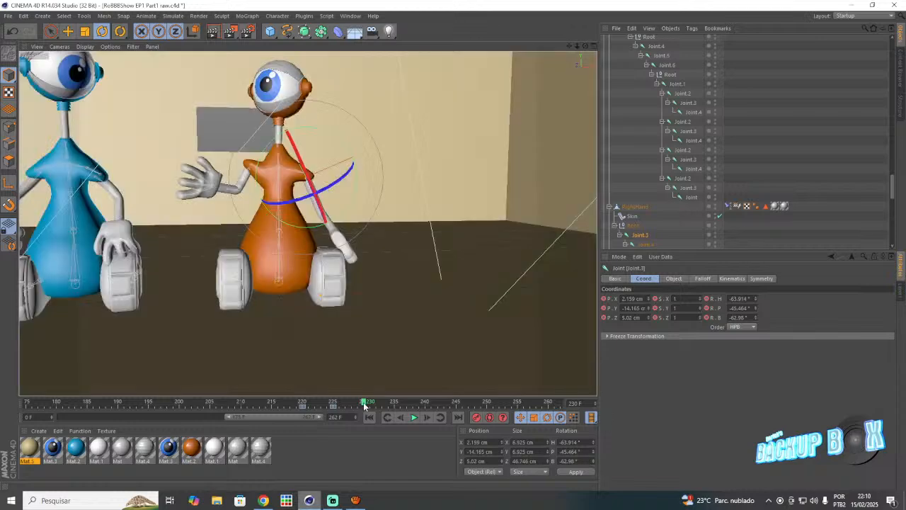
scroll(649, 140, down, 5)
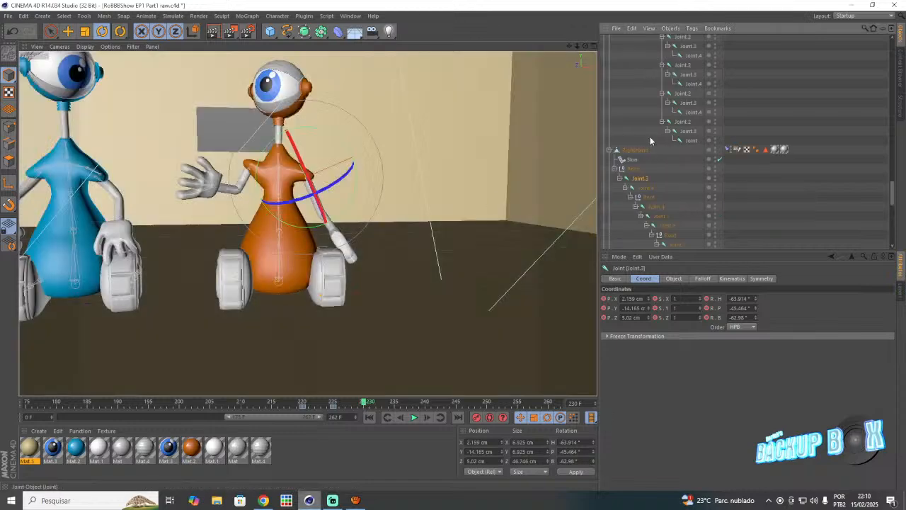
- Record keyframes for the orange robot's eyelid nulls, Null and Null.1, at frames 200 and 210
click(183, 404)
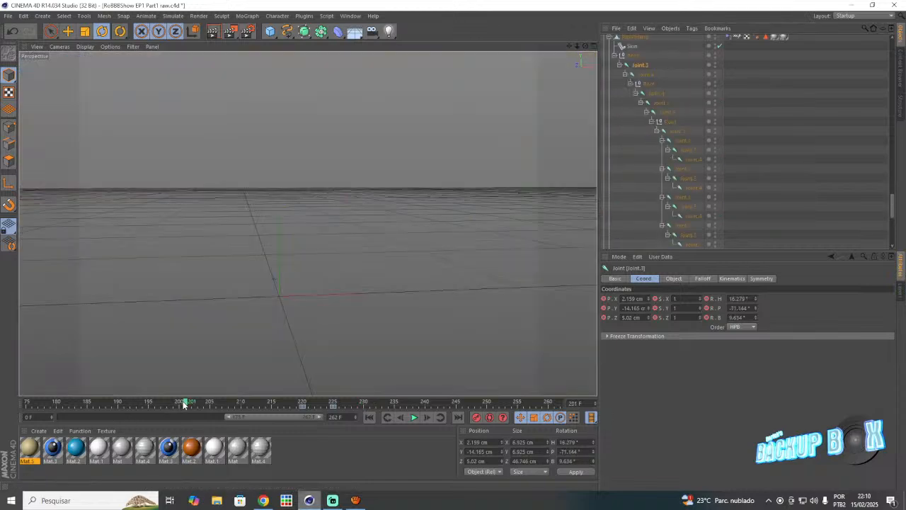
click(179, 403)
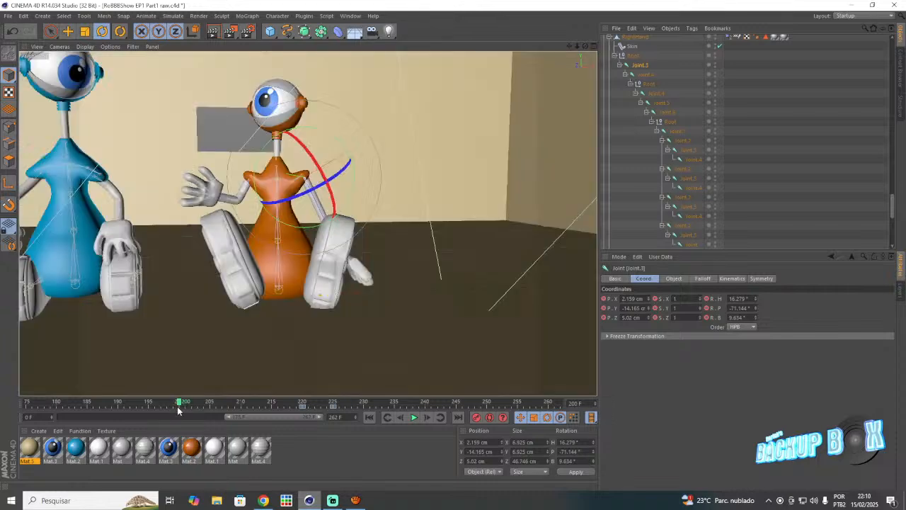
scroll(676, 199, down, 8)
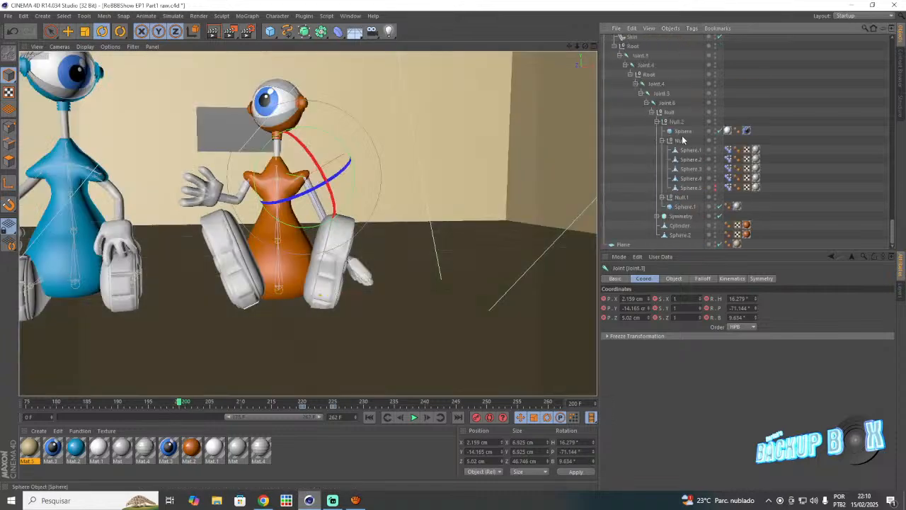
click(681, 140)
ctrl+click(676, 199)
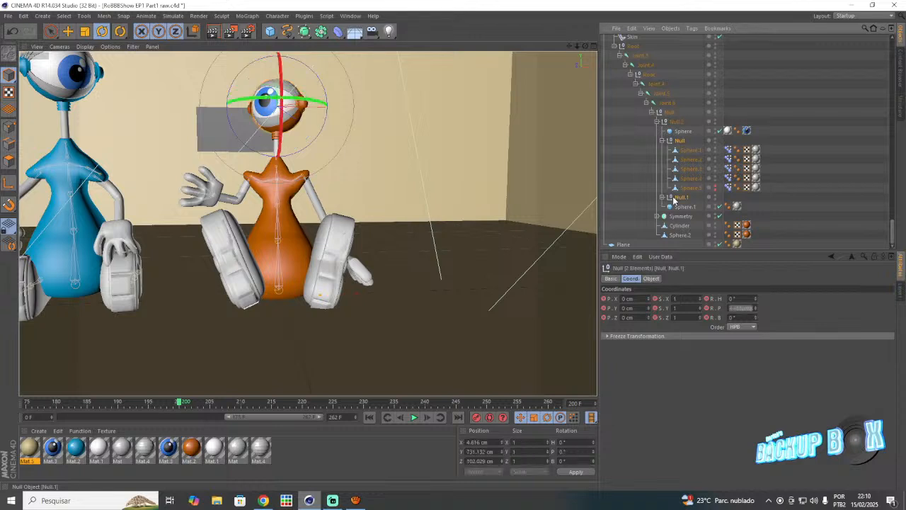
click(243, 402)
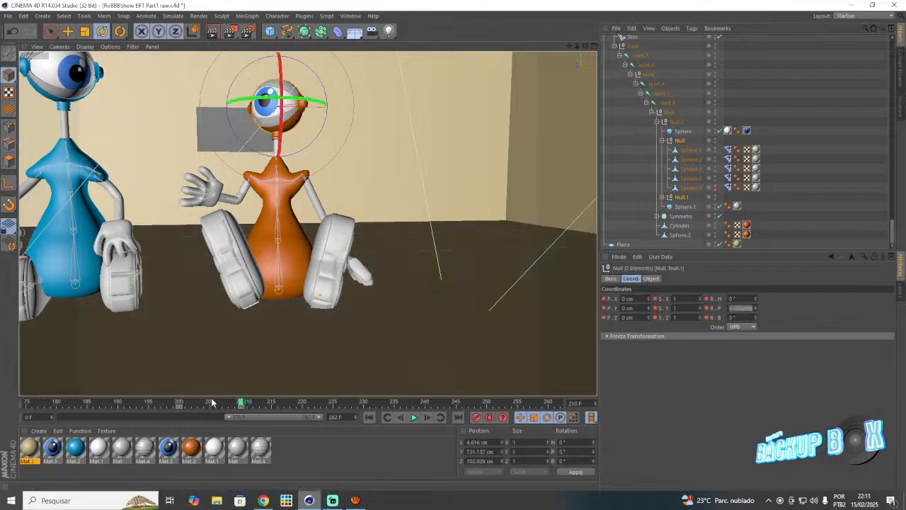
- Lower the upper eyelid by rotating Null to a pitch of about 25.2° at frame 205 and record the keyframe
click(211, 402)
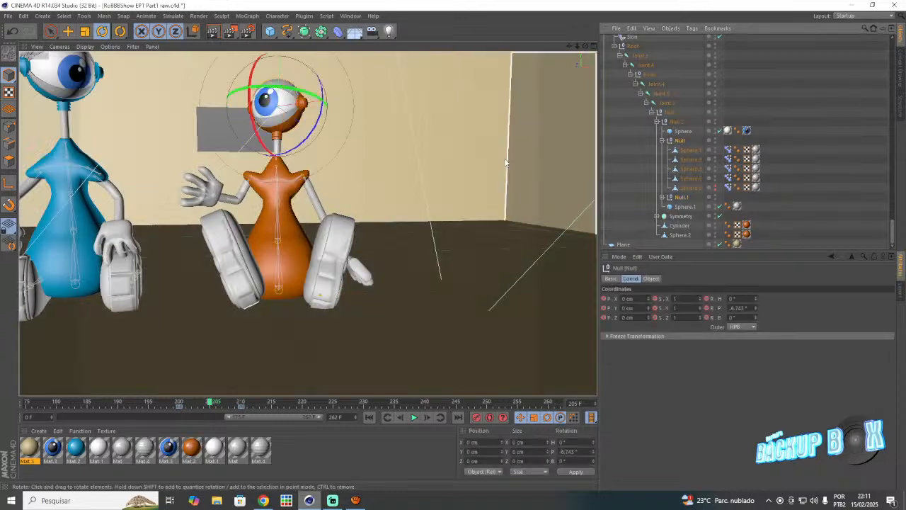
scroll(347, 137, up, 8)
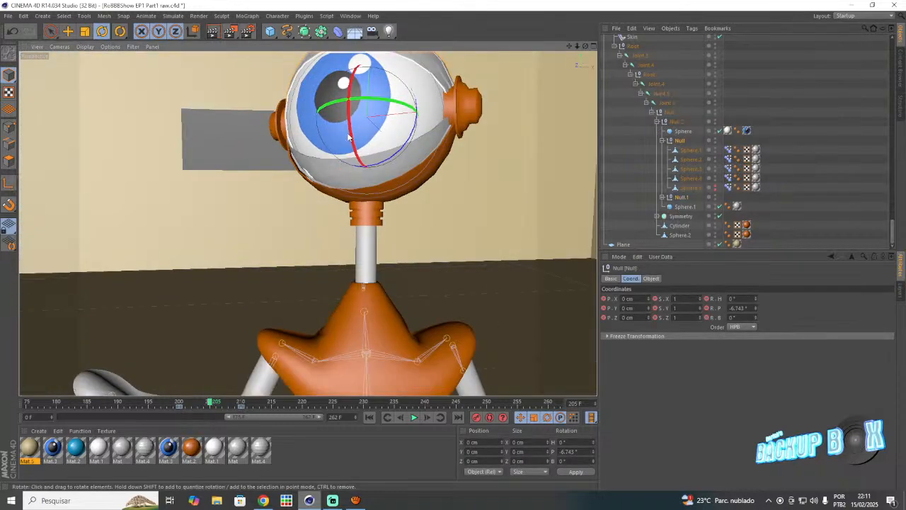
drag(347, 137, 376, 252)
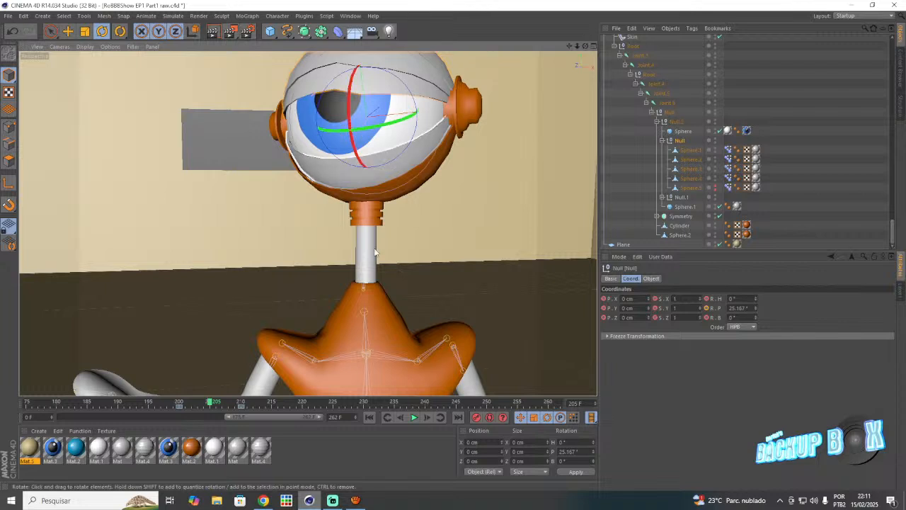
click(475, 417)
- Close the lower eyelid by rotating Null.1 to a pitch of about -31.6° at frame 205, key it, and review the blink up to frame 222
click(682, 198)
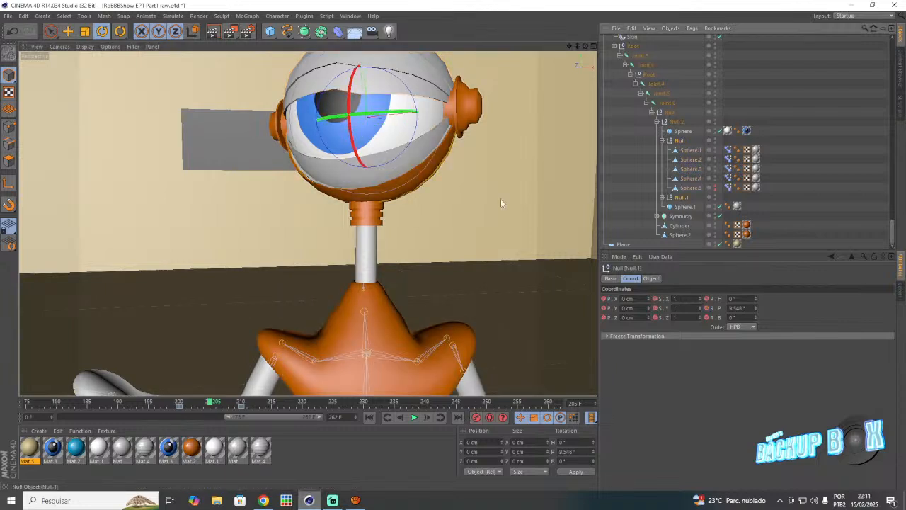
drag(356, 159, 356, 113)
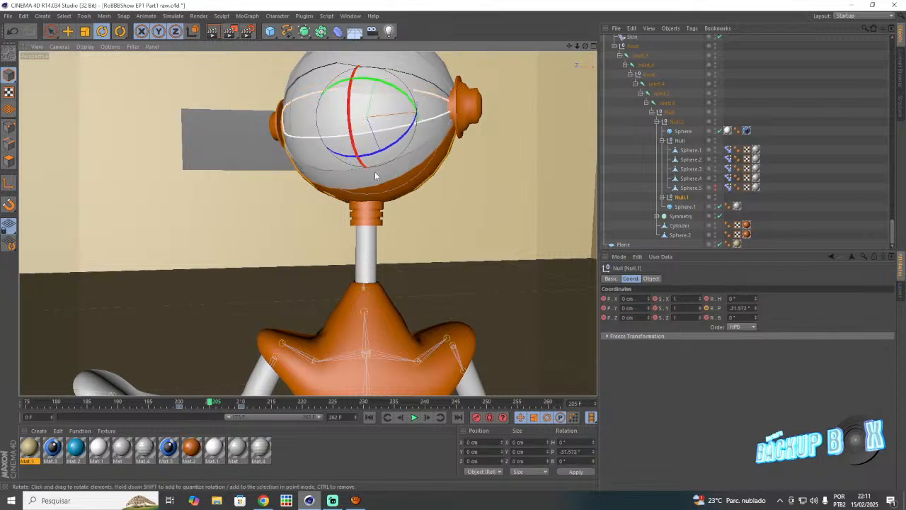
drag(228, 401, 314, 405)
scroll(344, 295, down, 5)
scroll(345, 297, down, 5)
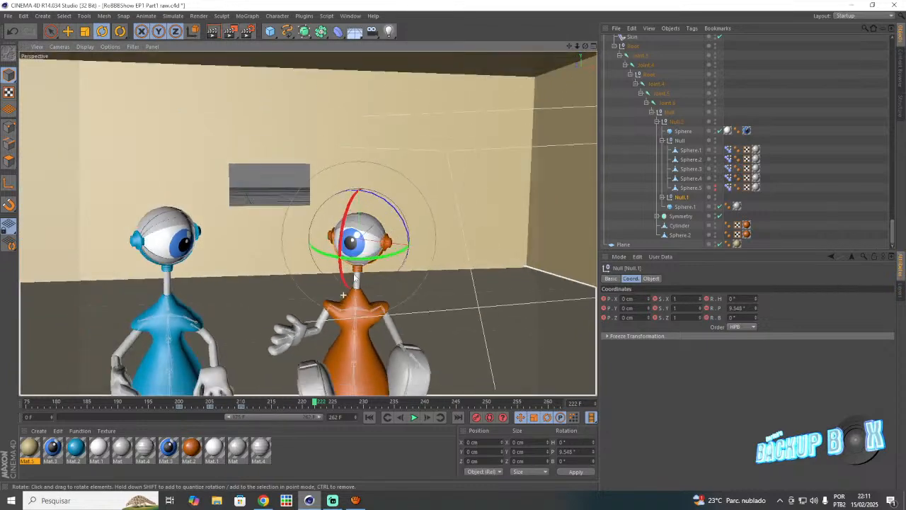
- Check the animation from frame 222 to frame 237 and save the scene file
drag(569, 46, 472, 126)
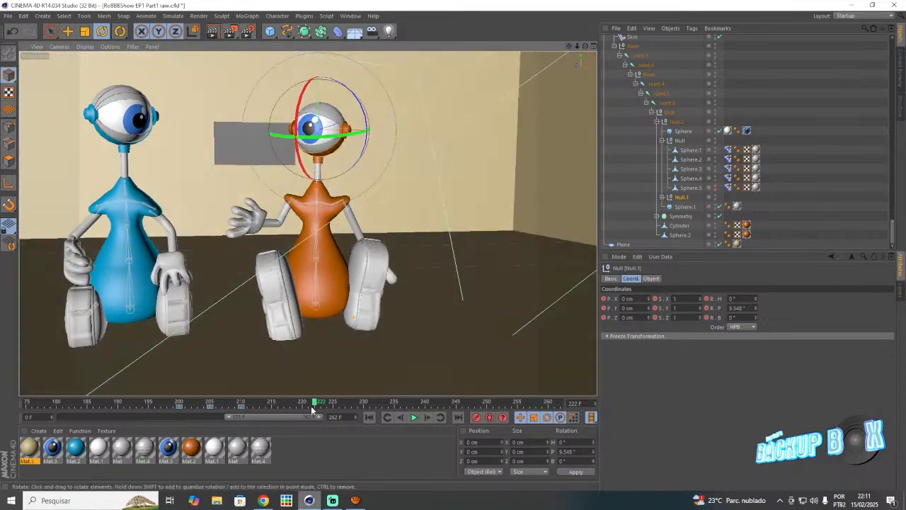
drag(319, 402, 407, 405)
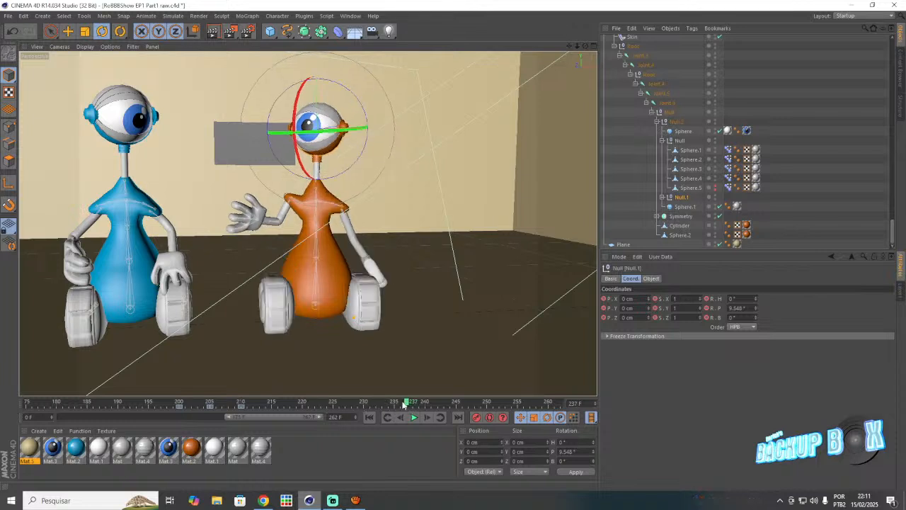
click(8, 16)
click(59, 93)
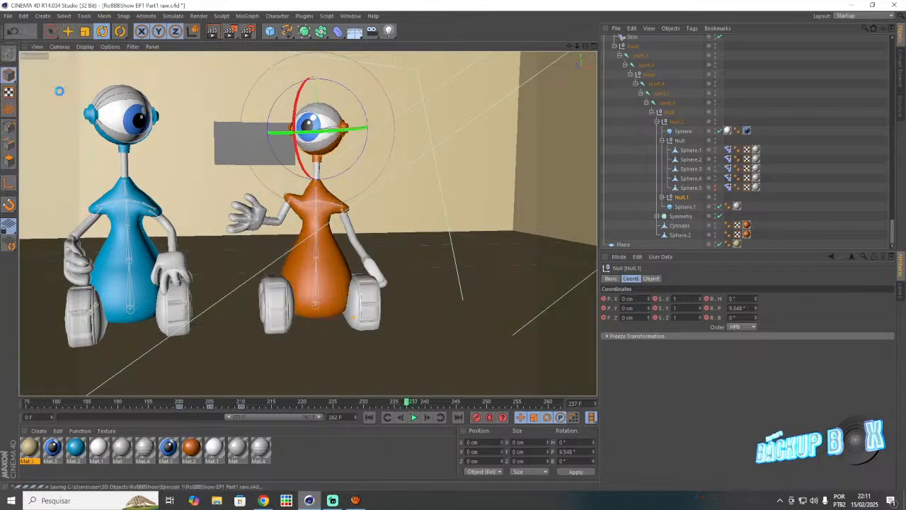
- Turn the whole orange robot, RoBBB2009Acc, to a heading of about -54.9° at frame 235 and record the keyframe
scroll(616, 105, up, 10)
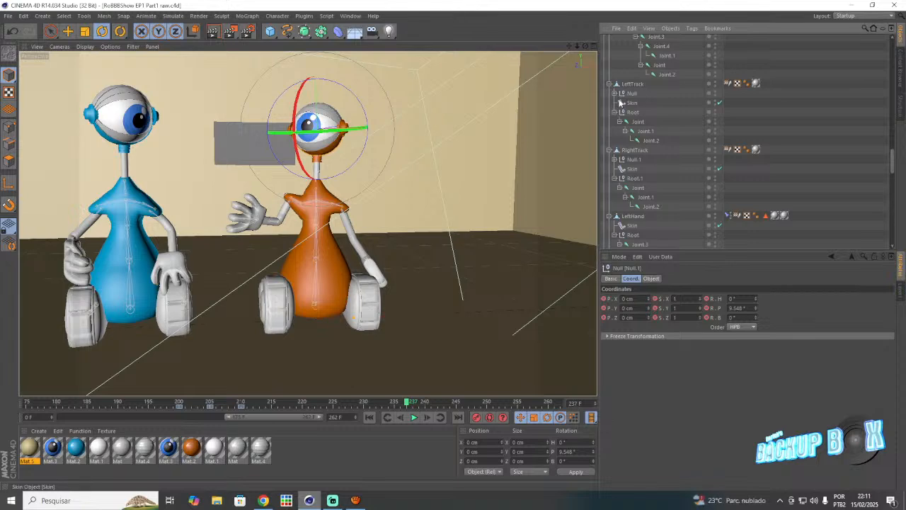
scroll(622, 133, up, 6)
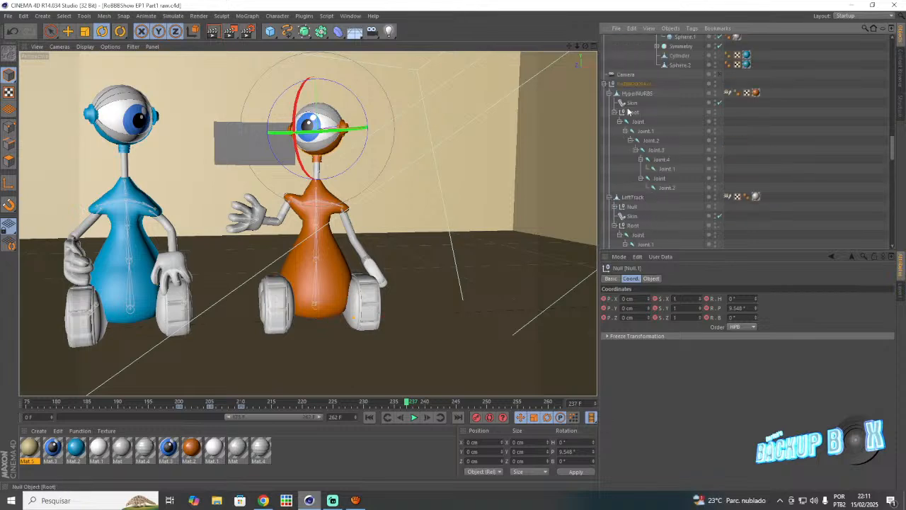
click(623, 85)
click(396, 402)
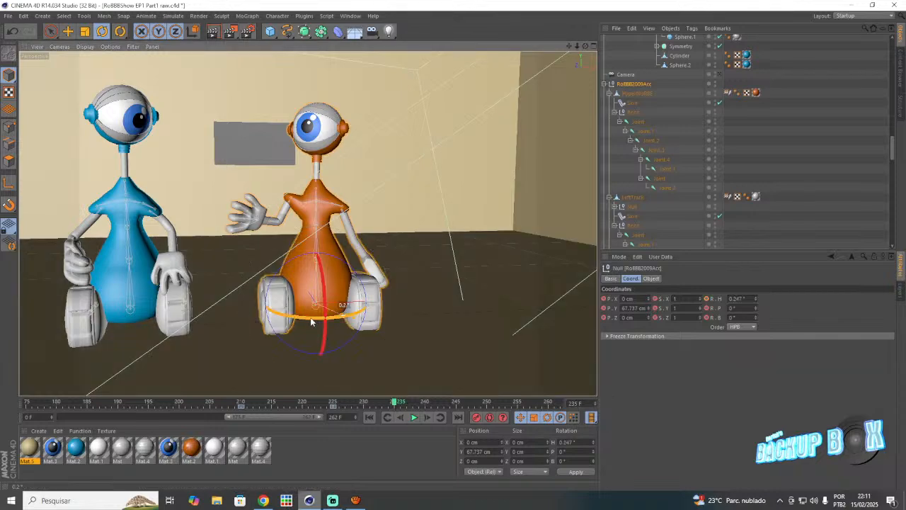
drag(320, 320, 290, 322)
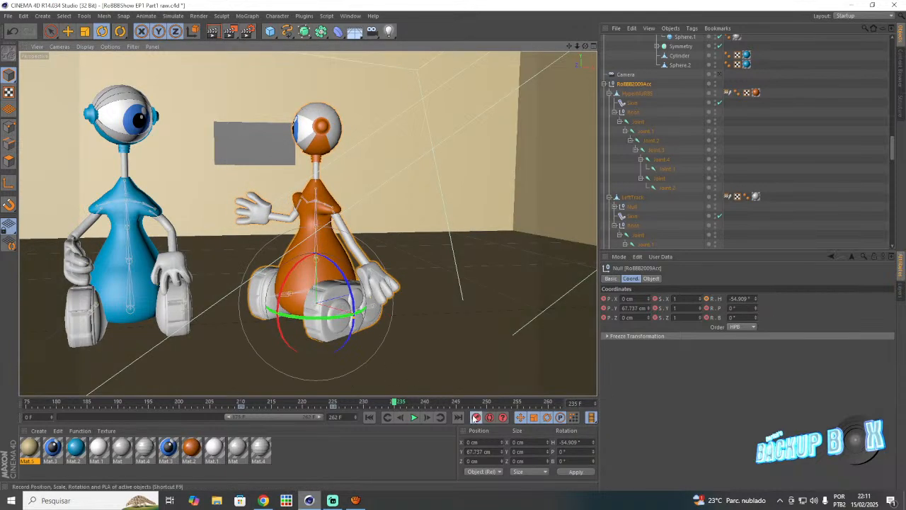
- Key the orange robot's head Null at frame 225, turn it to a pitch of about 7° at frame 235, key it, and save the scene
scroll(678, 142, down, 8)
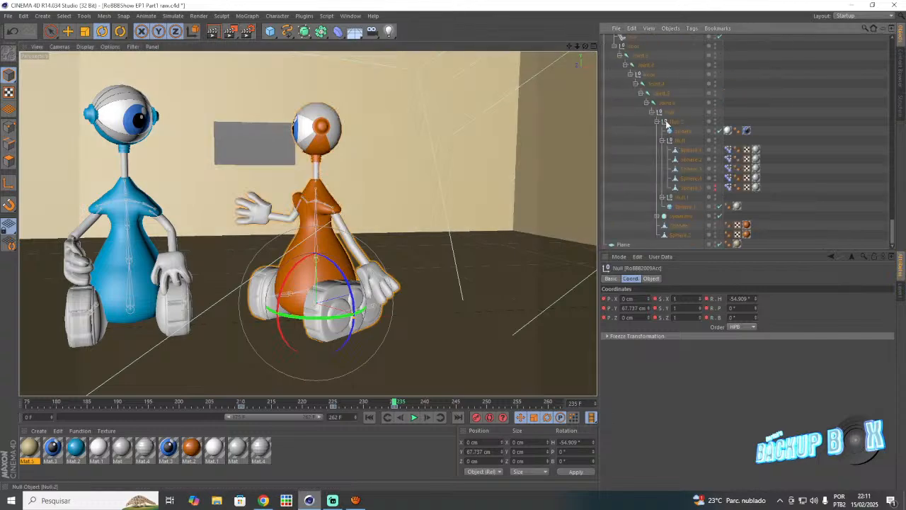
click(334, 401)
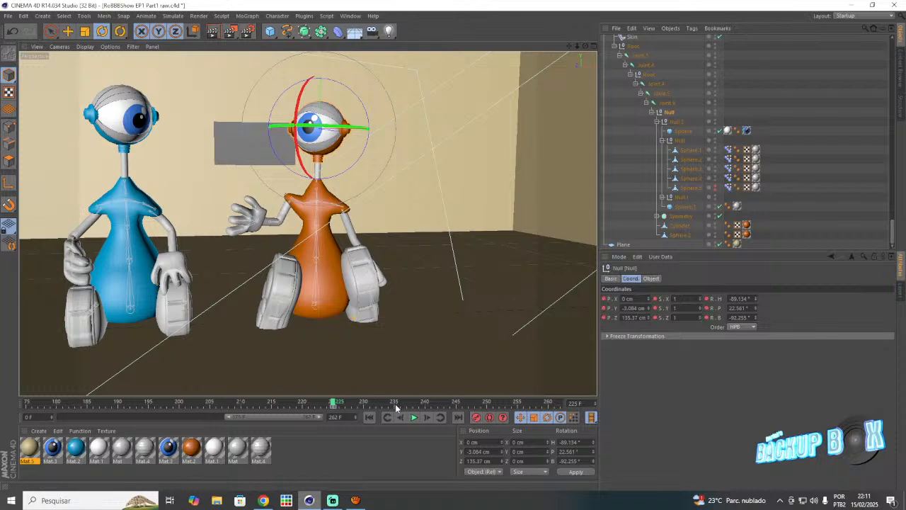
click(394, 402)
drag(308, 123, 323, 128)
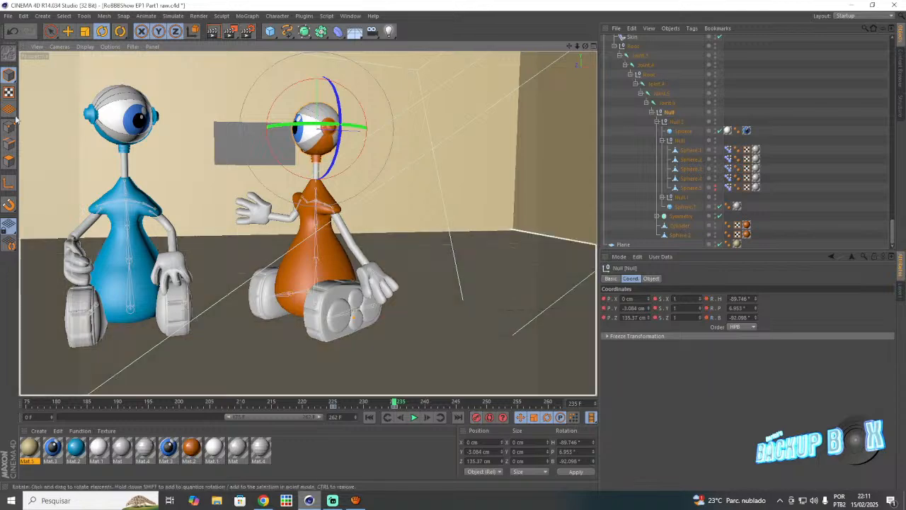
click(7, 16)
click(37, 93)
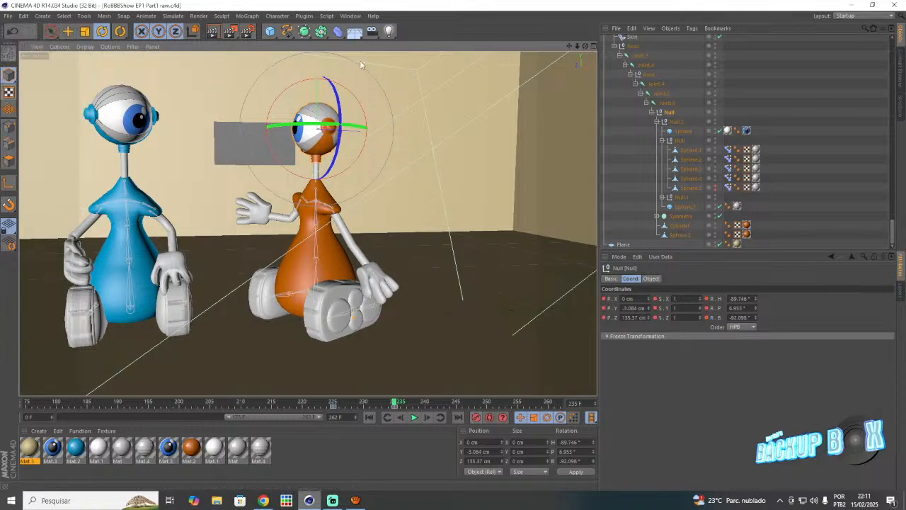
- Pose RightHand's Joint.4 at frame 235 with a pitch of about -135.4° and position Y -22.161 cm, Z -22.395 cm, and record the keyframe
drag(569, 47, 593, 61)
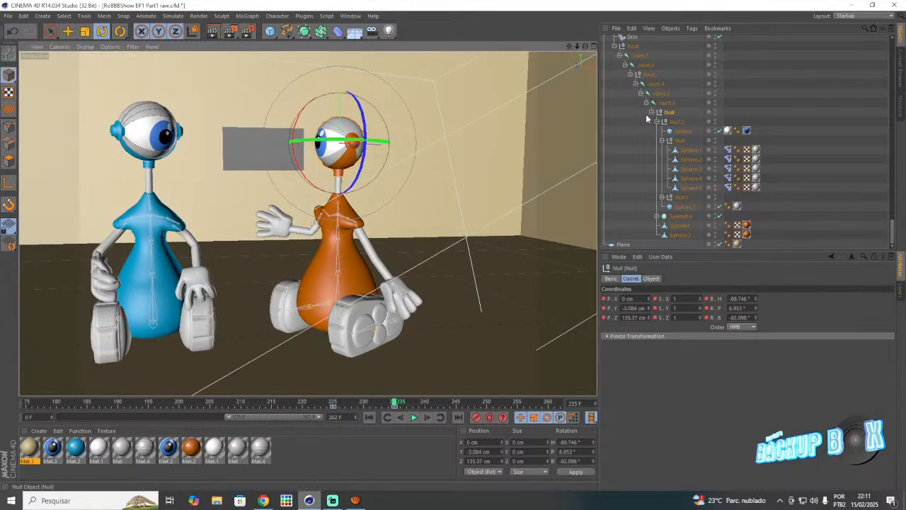
scroll(640, 114, up, 4)
scroll(640, 117, down, 2)
click(656, 149)
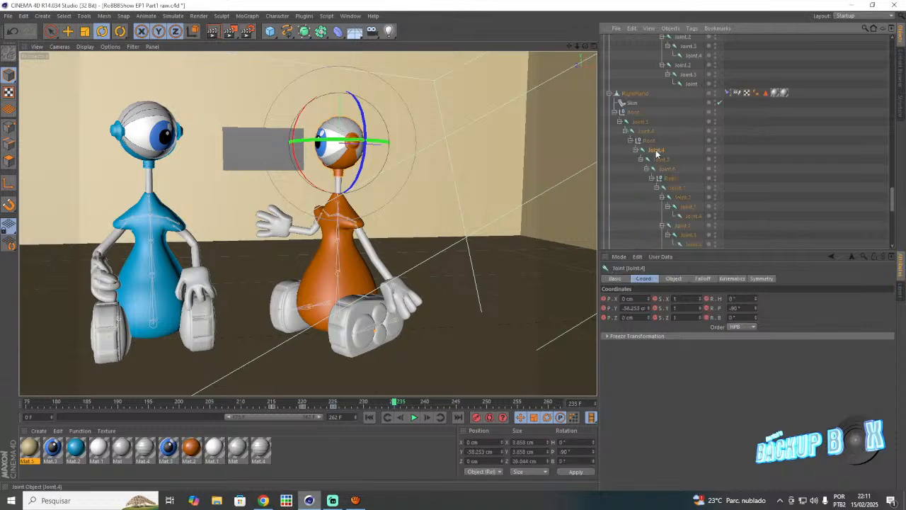
key(e)
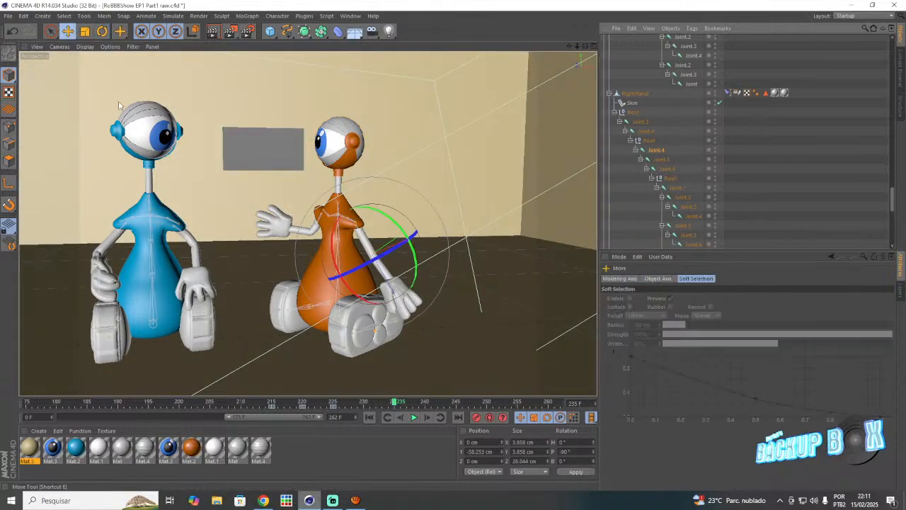
scroll(358, 273, up, 5)
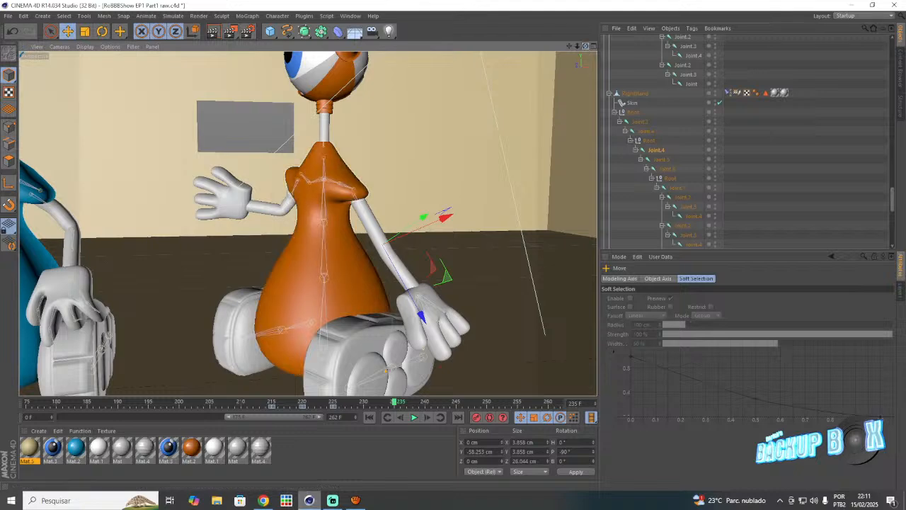
alt+drag(308, 223, 368, 233)
key(r)
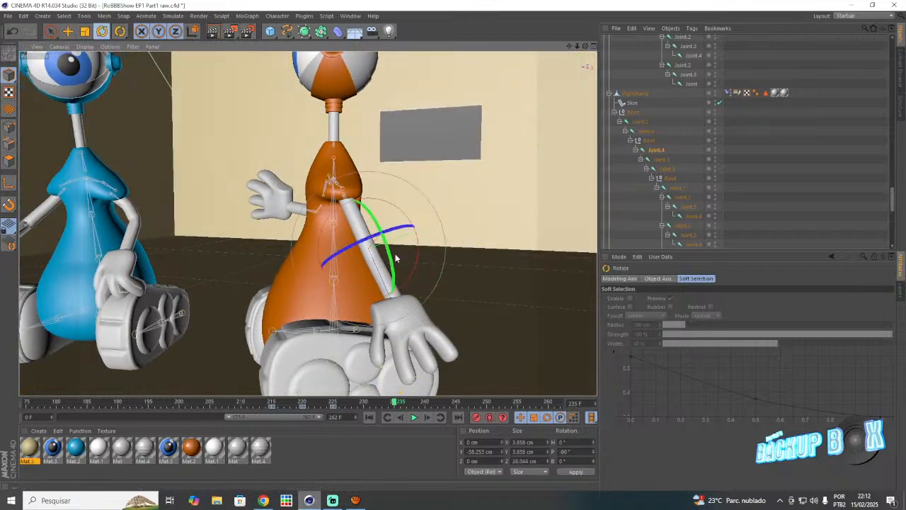
drag(415, 268, 399, 309)
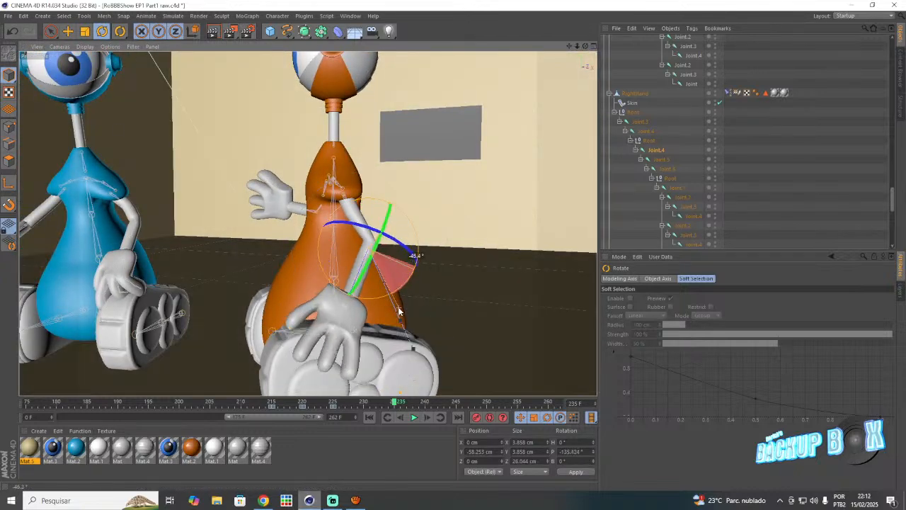
click(67, 31)
drag(382, 273, 383, 307)
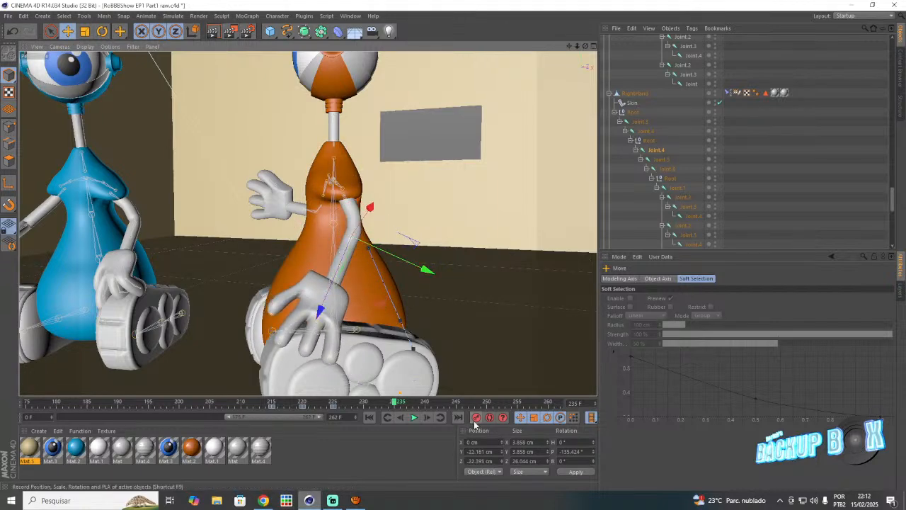
- Key RightHand's Joint.5 at frame 230, rotate it to a pitch of about -23.8° at frame 240, and save the scene
click(647, 160)
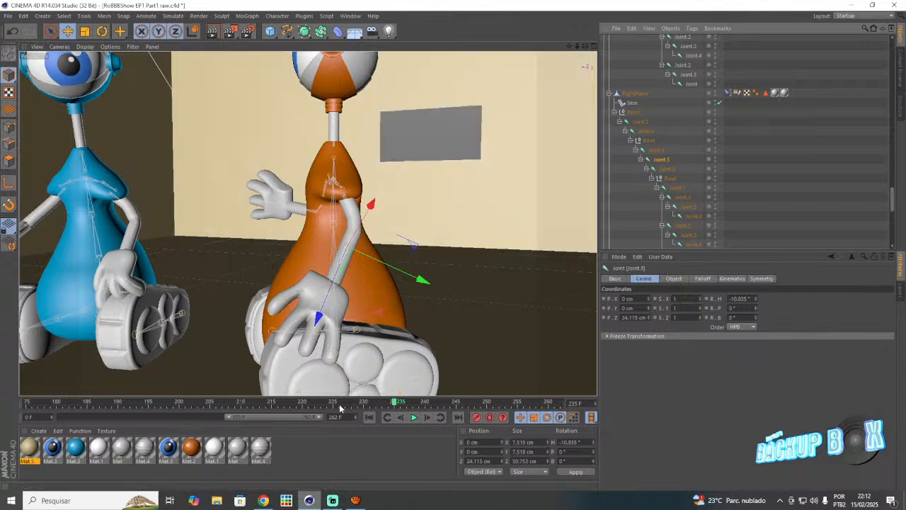
click(363, 403)
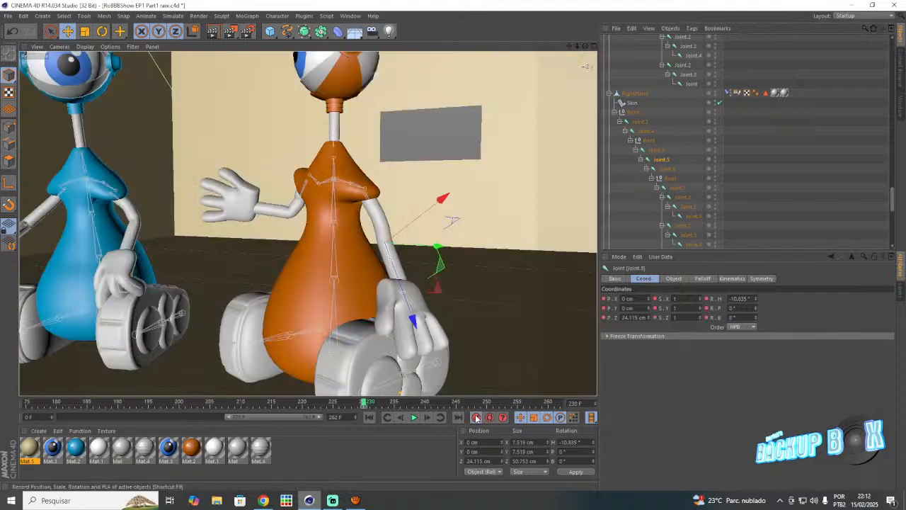
click(423, 403)
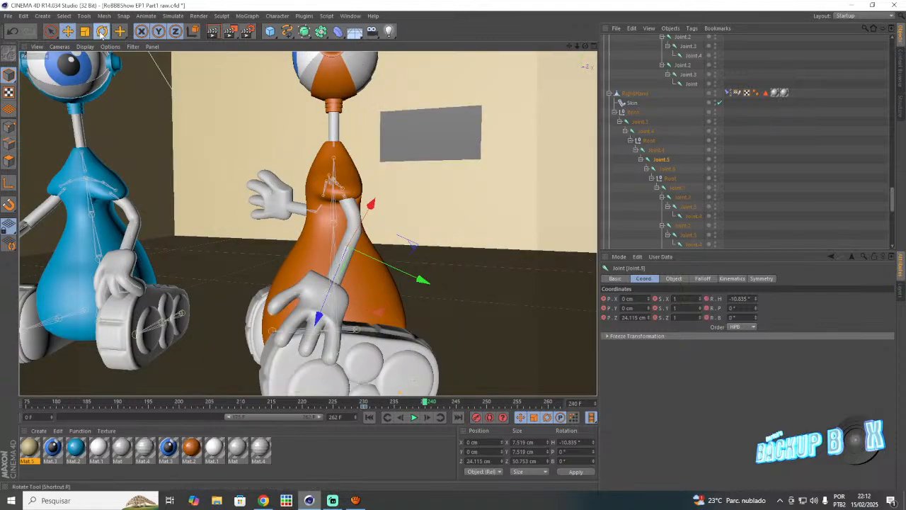
key(r)
drag(361, 297, 327, 278)
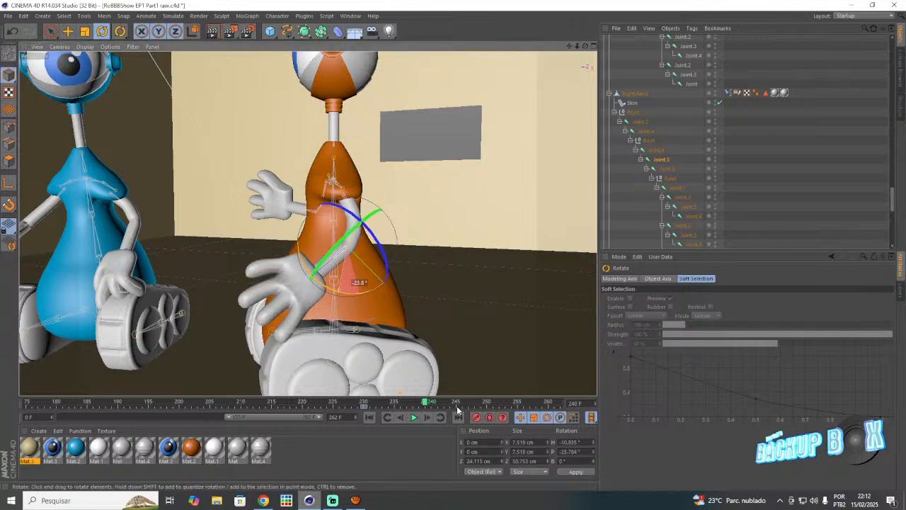
click(8, 16)
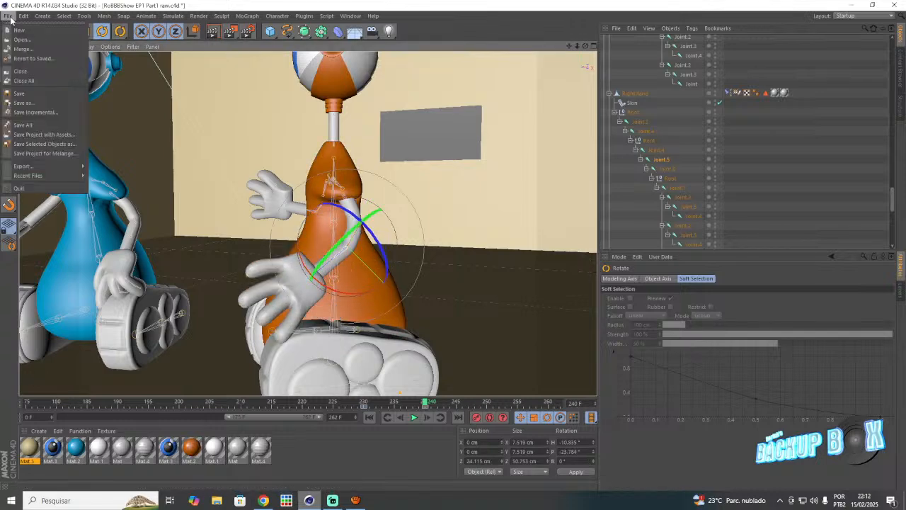
click(32, 94)
- Check the live stream and its chat in Streamlabs Desktop and return to Cinema 4D
click(332, 500)
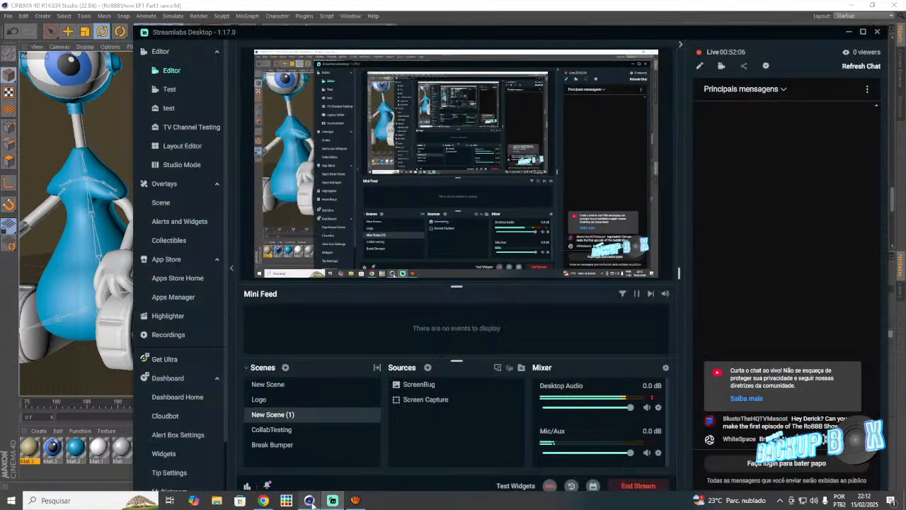
mouse_move(312, 504)
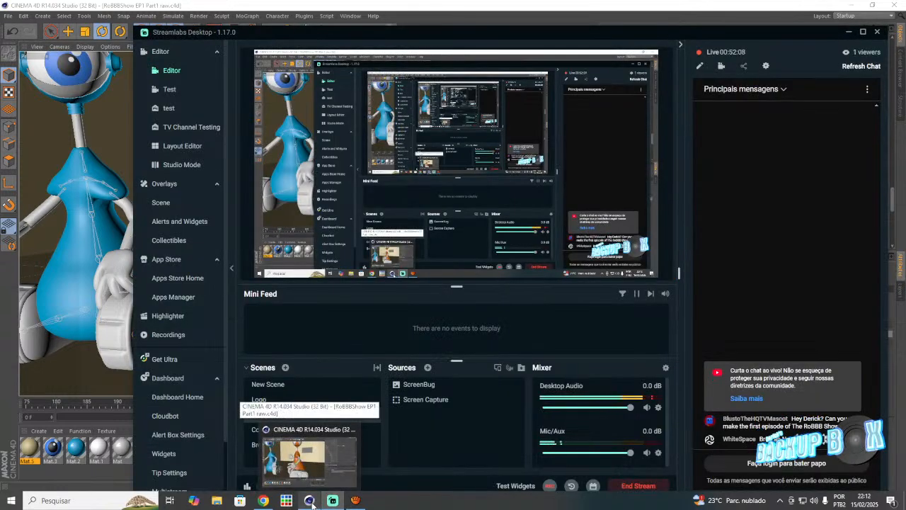
click(312, 503)
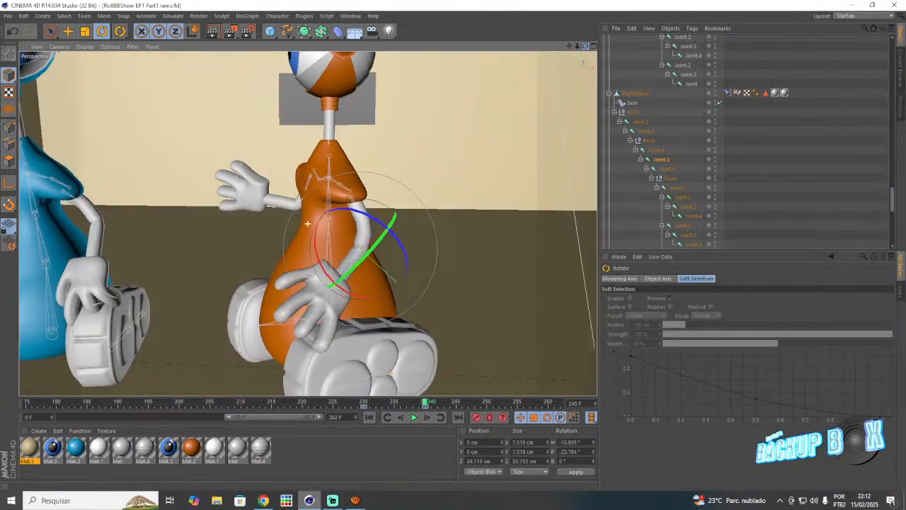
- Save the current project file with the orange robot framed in the perspective view
drag(585, 46, 656, 21)
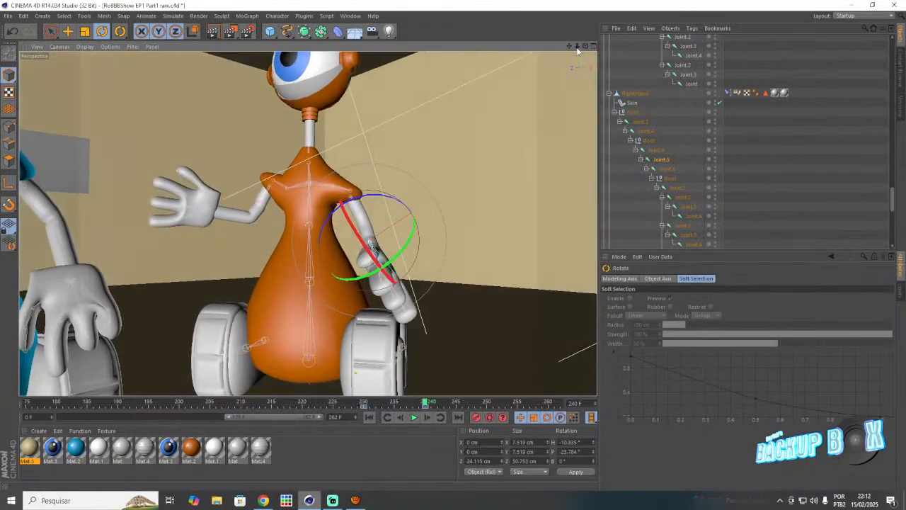
drag(572, 45, 535, 37)
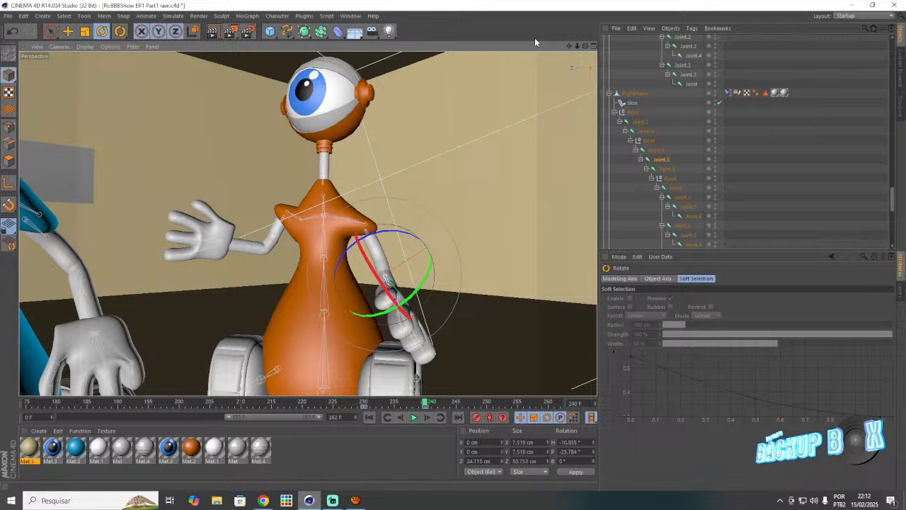
click(7, 15)
click(36, 93)
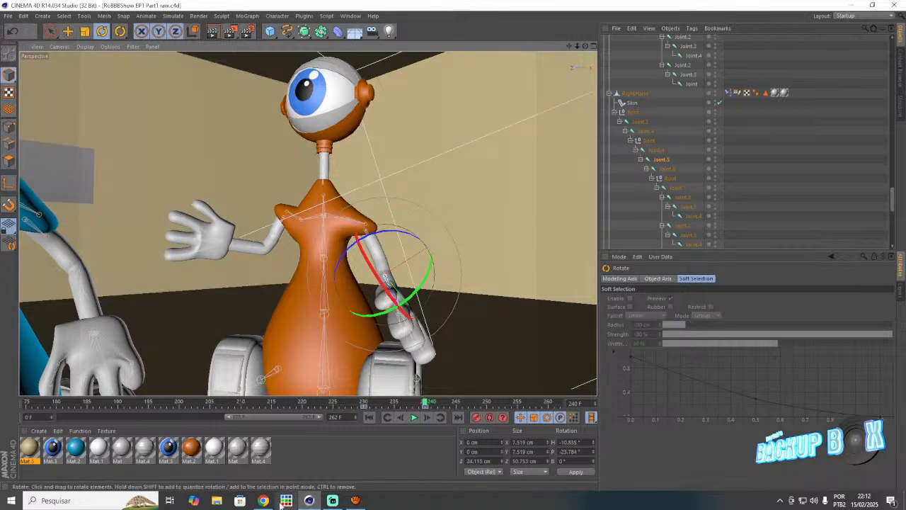
- Check the YouTube video in the browser and the live stream in Streamlabs Desktop, and return to Cinema 4D
click(264, 500)
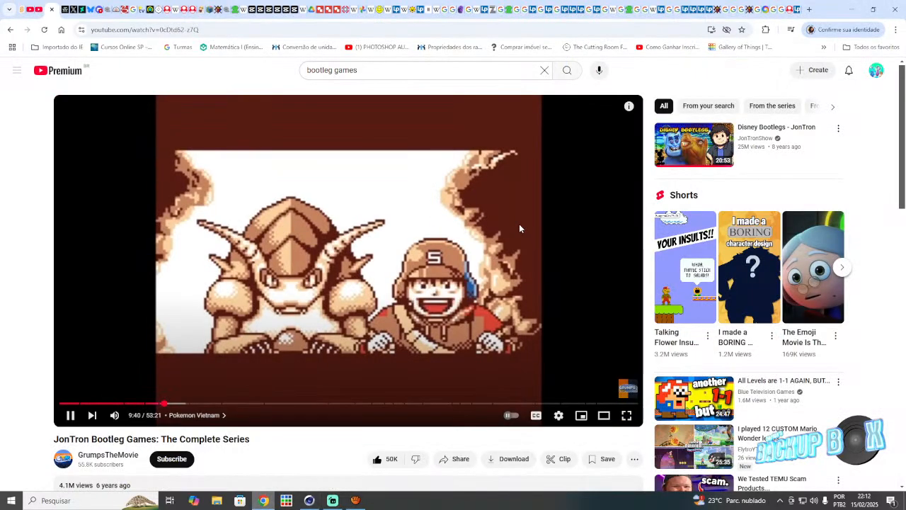
click(334, 500)
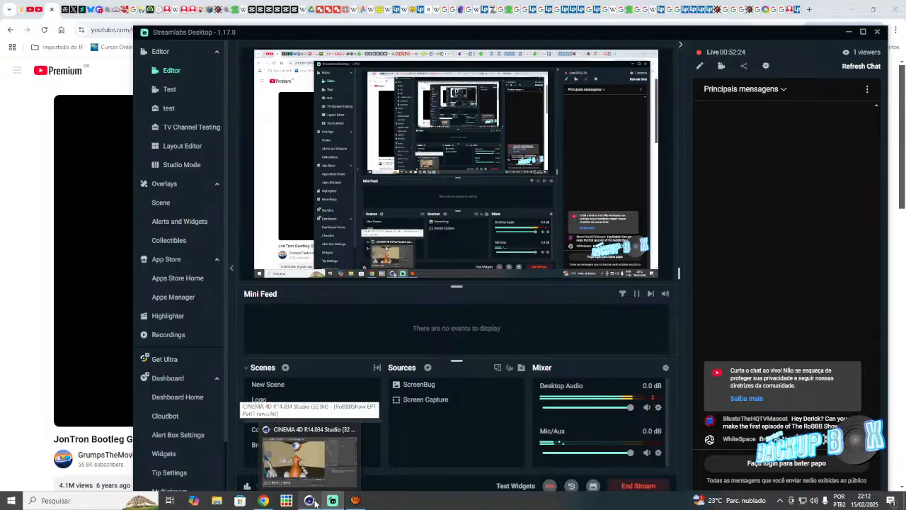
click(315, 502)
- Save the project again with both robots framed in the perspective view
mouse_move(585, 47)
mouse_down()
mouse_move(513, 61)
mouse_move(570, 47)
mouse_move(574, 56)
mouse_up()
click(7, 16)
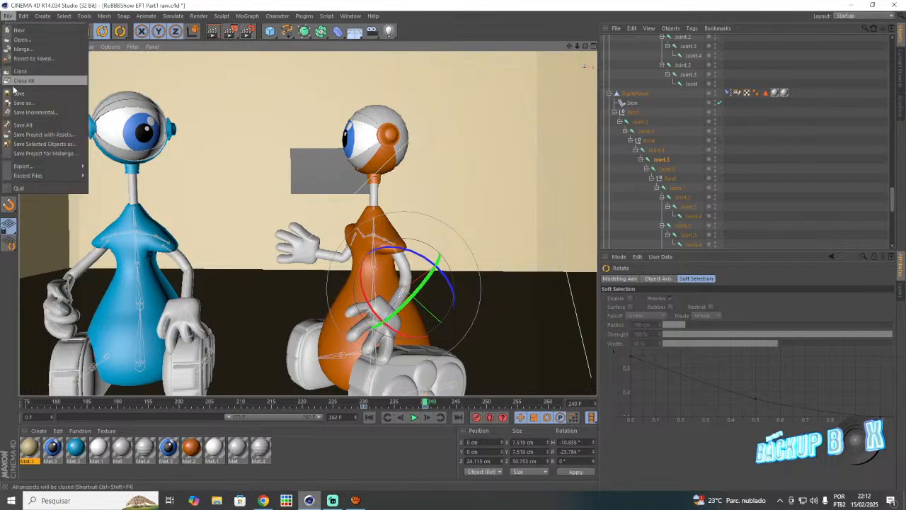
click(16, 102)
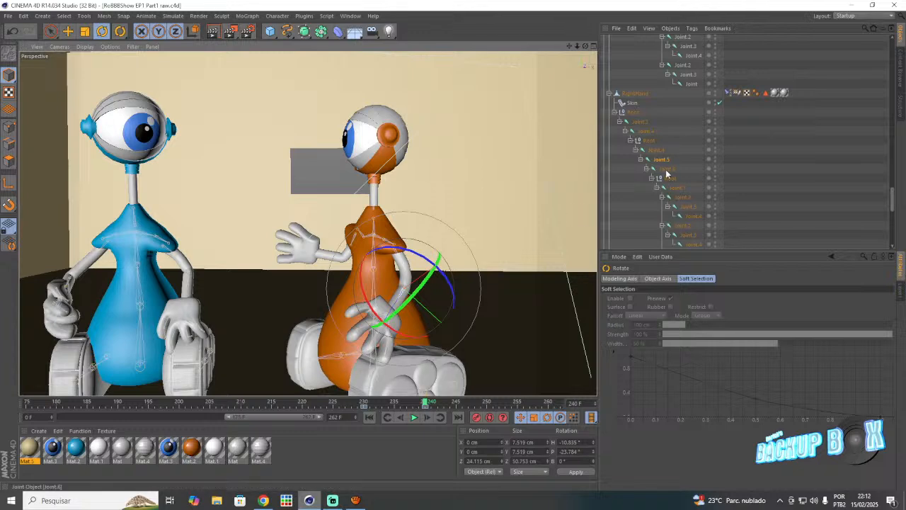
- Play back the animation from about frame 210 and stop it at frame 250 to review the orange robot's motion
click(358, 402)
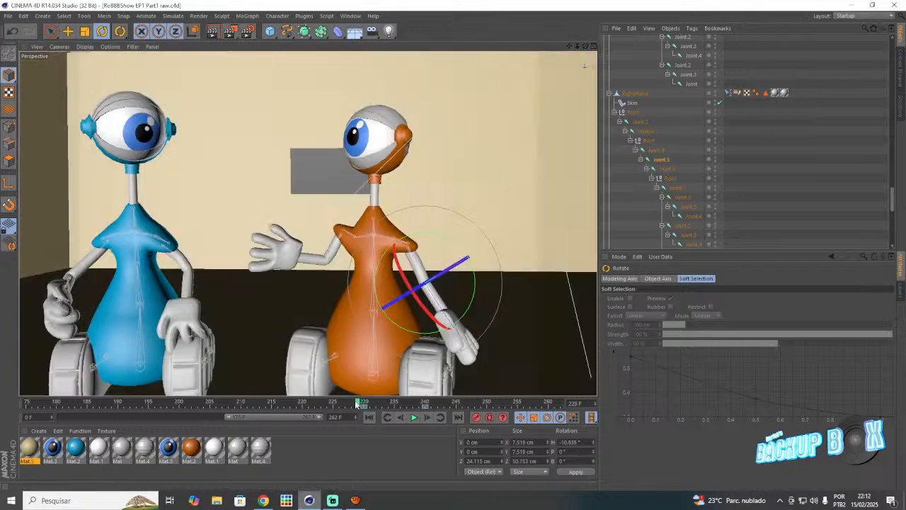
click(243, 402)
click(414, 417)
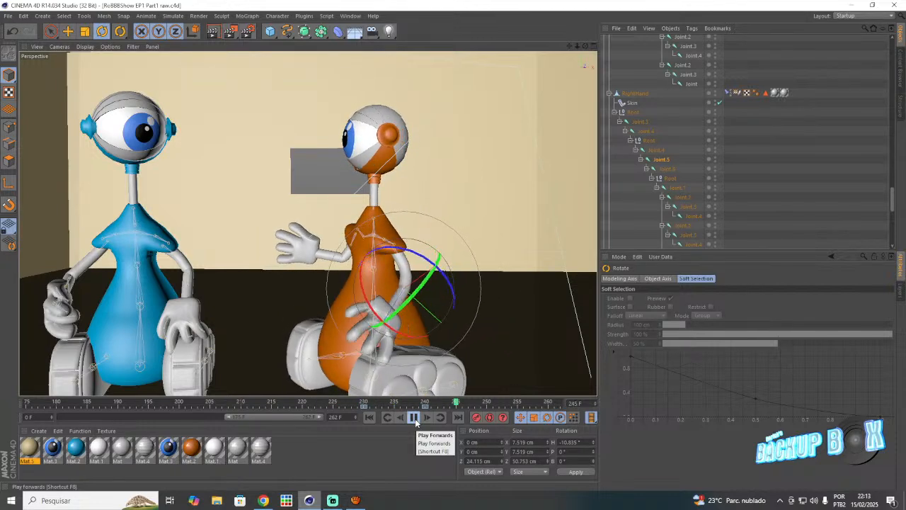
click(414, 417)
- Save the project at frame 250 with both robots seen from the front
click(7, 16)
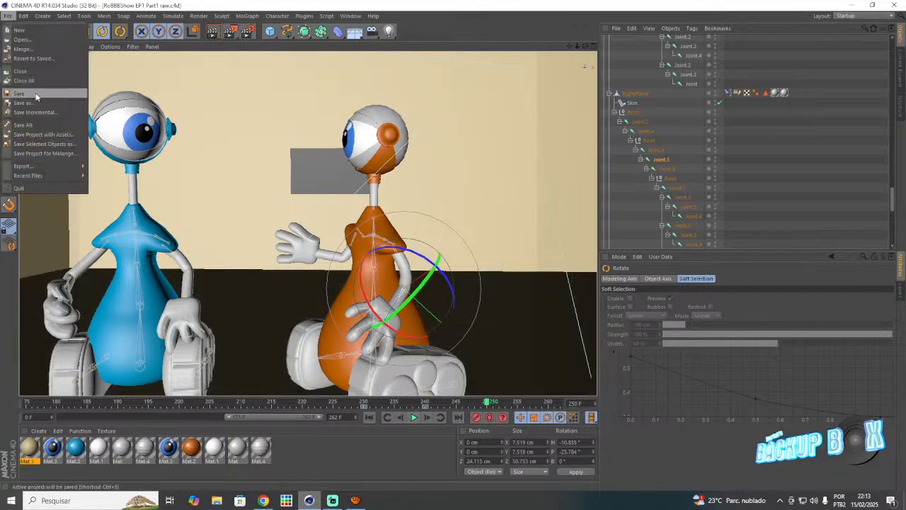
click(36, 97)
drag(586, 46, 553, 42)
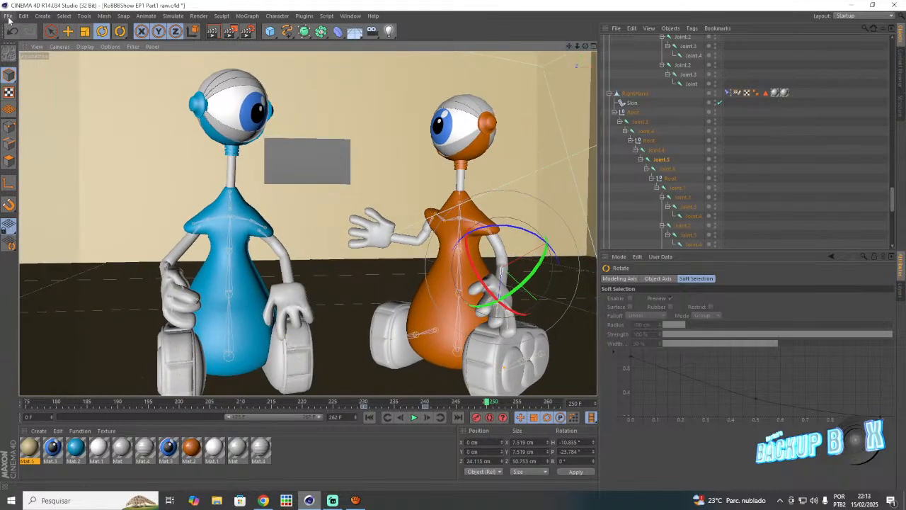
click(8, 18)
click(42, 93)
- Set a keyframe for the blue robot's eye sphere at frame 220
click(254, 109)
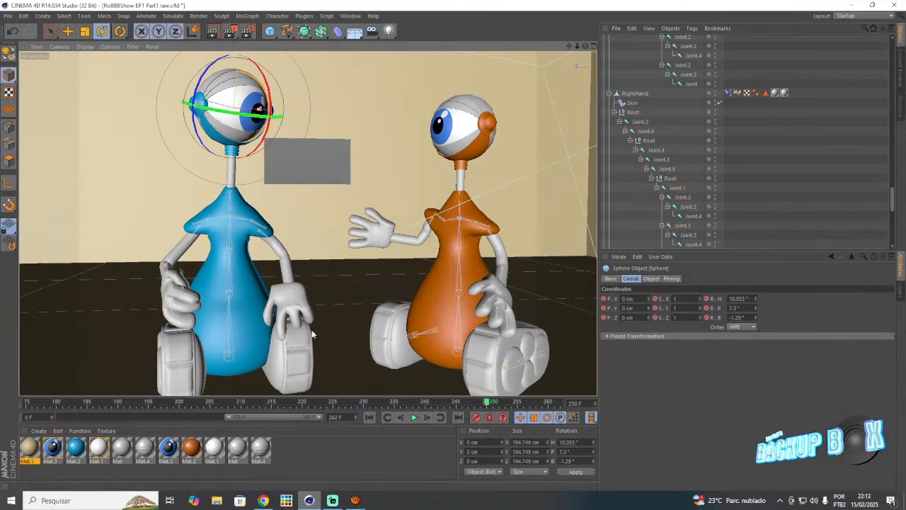
click(363, 401)
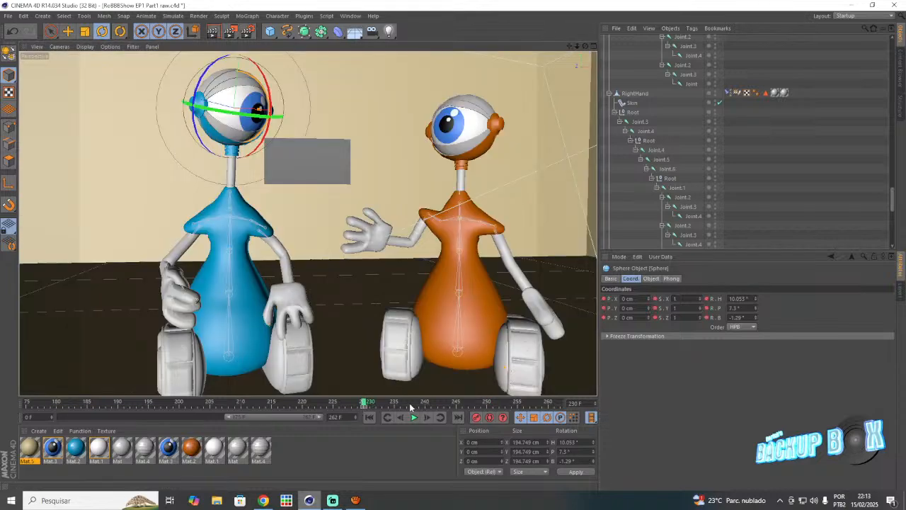
click(363, 404)
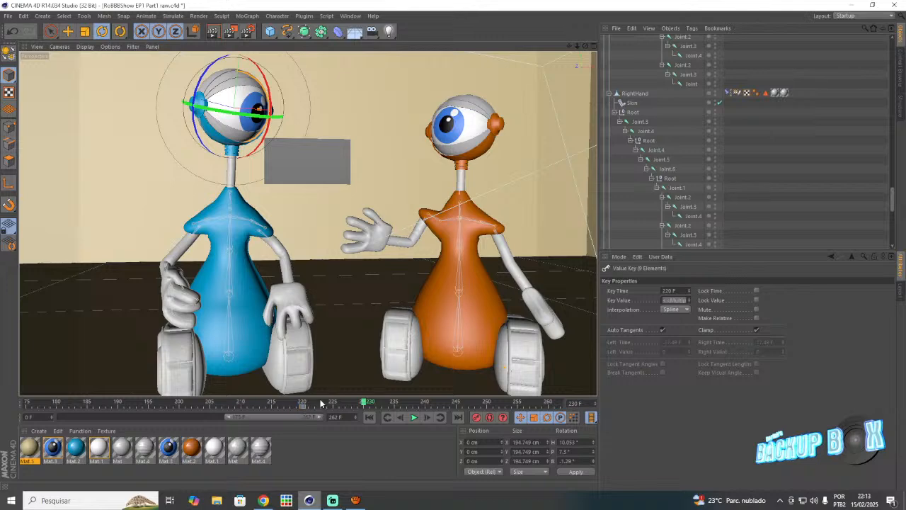
drag(321, 404, 286, 408)
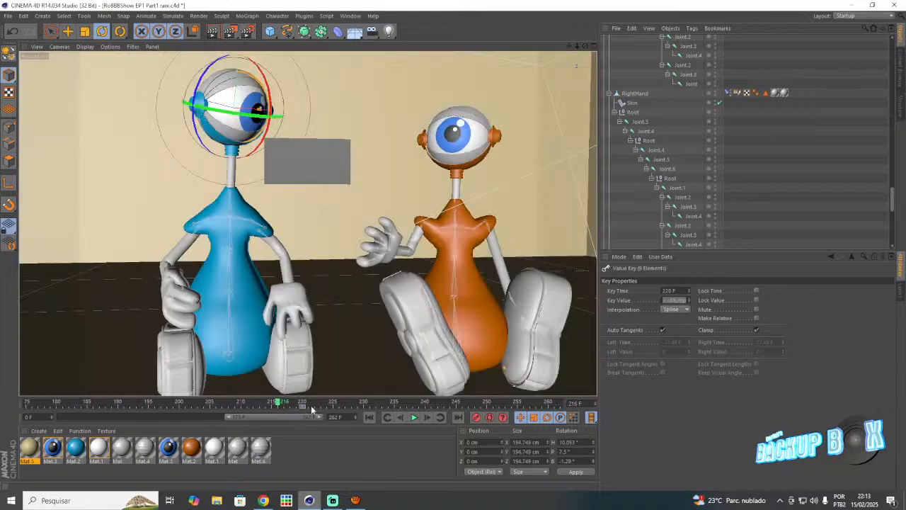
- Rotate the blue robot's eye sphere at frame 230 to about H 9.7°, P -1.1°, B -1.3°, and save the project
click(363, 405)
drag(263, 99, 273, 117)
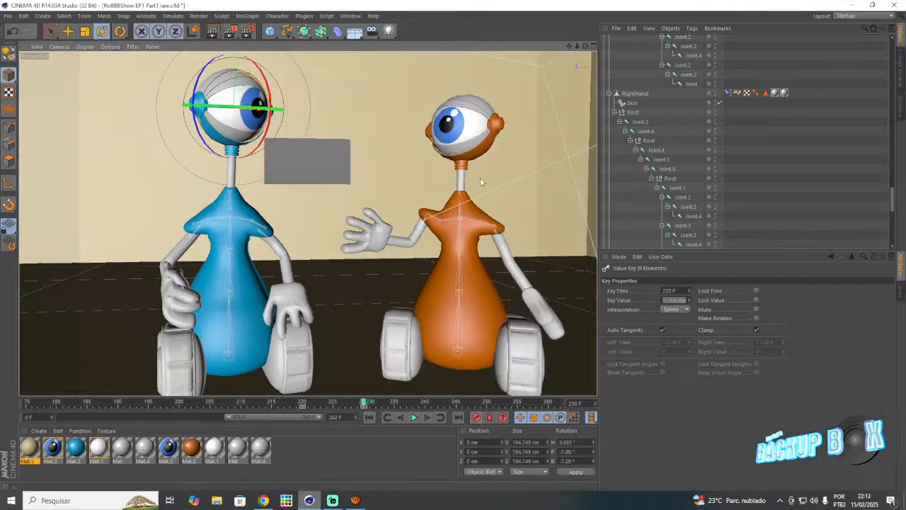
drag(585, 45, 570, 47)
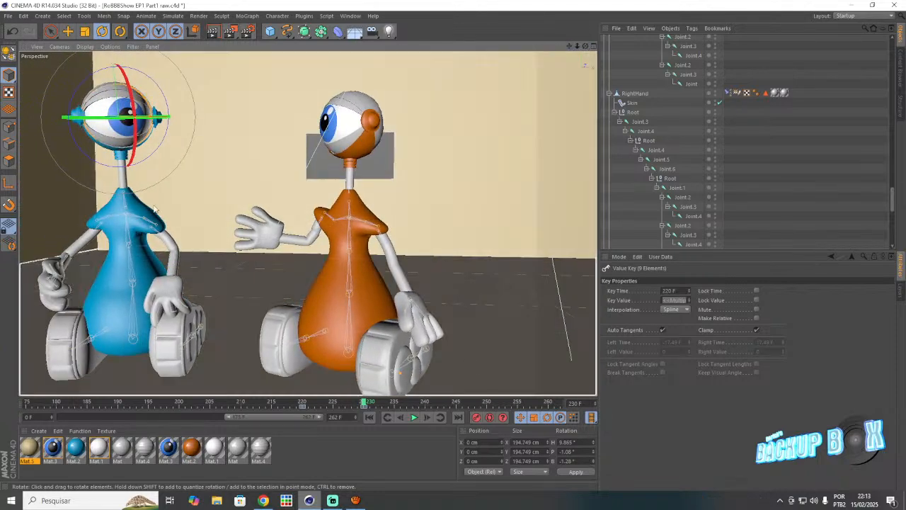
click(8, 16)
click(54, 94)
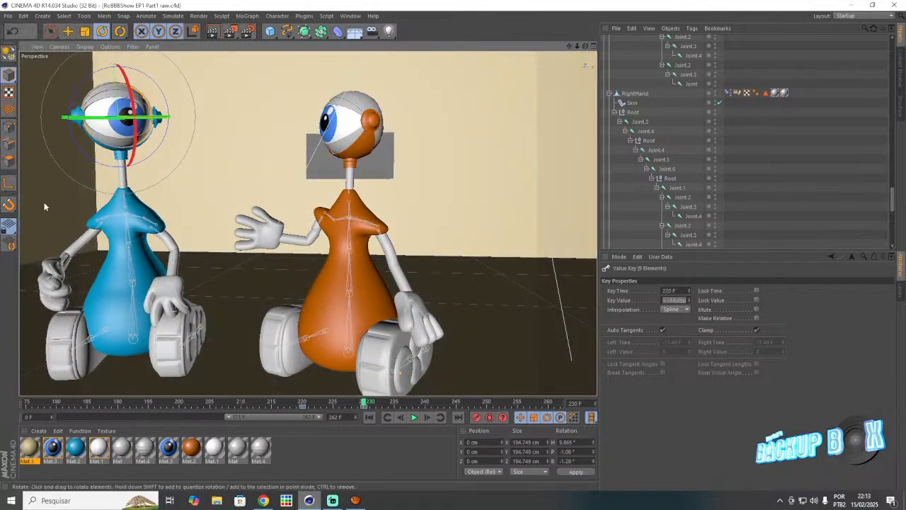
- Rotate Joint.3 of the blue robot's LeftHand at frame 230 to about H 119.3°, P -31.4°, B 137.4°
scroll(42, 241, up, 8)
scroll(39, 283, up, 2)
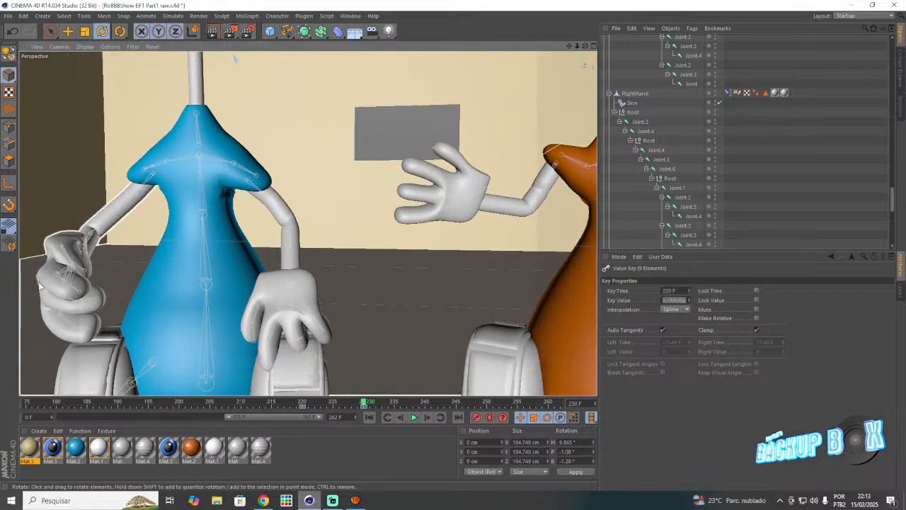
drag(577, 46, 555, 47)
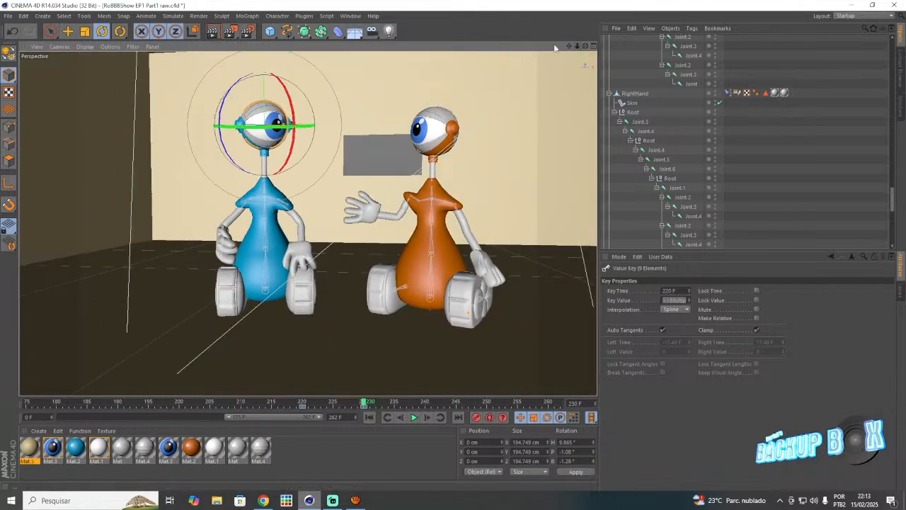
scroll(653, 135, up, 10)
click(637, 188)
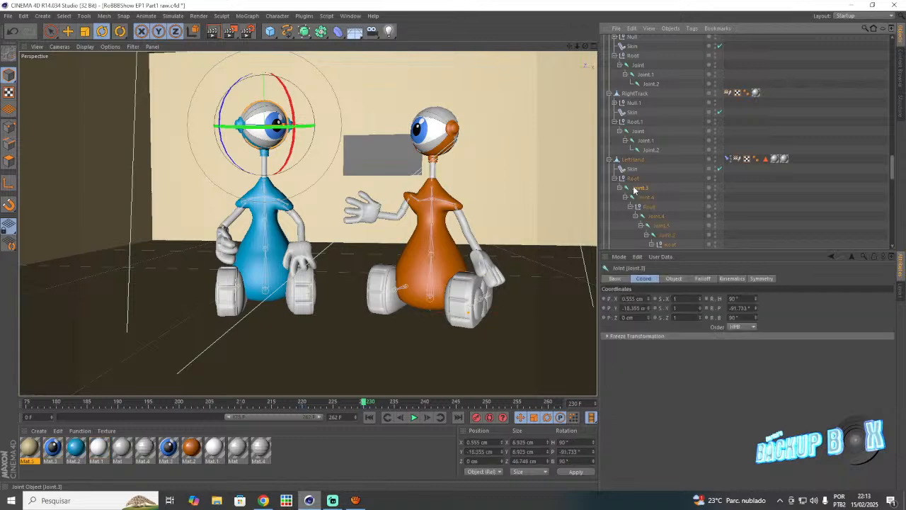
scroll(637, 155, up, 4)
scroll(636, 153, up, 5)
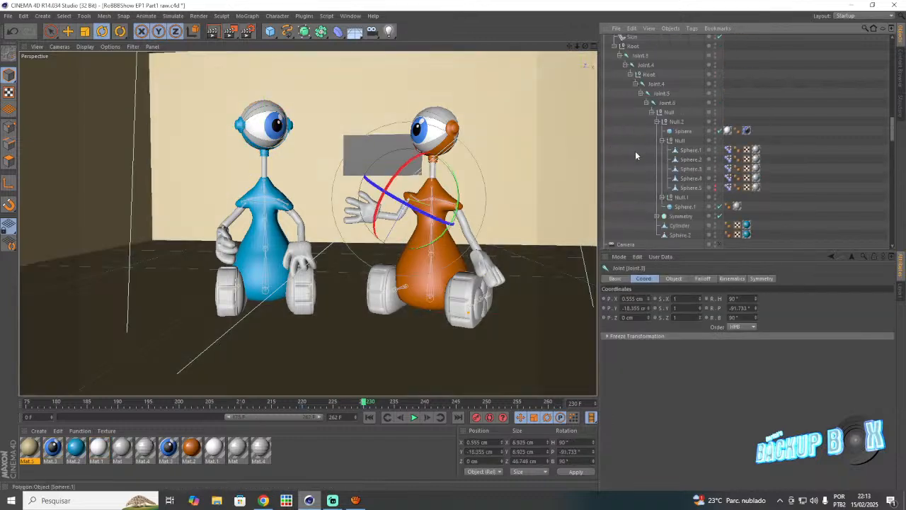
scroll(634, 154, up, 2)
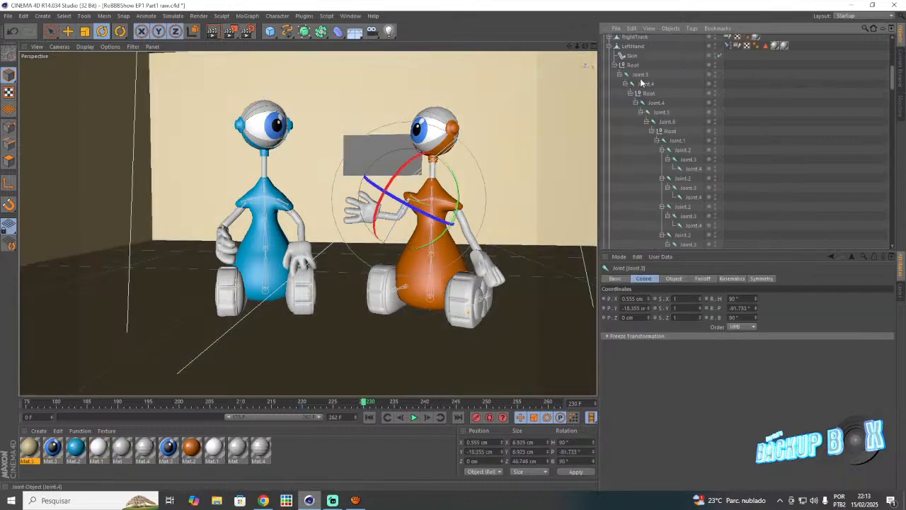
click(640, 74)
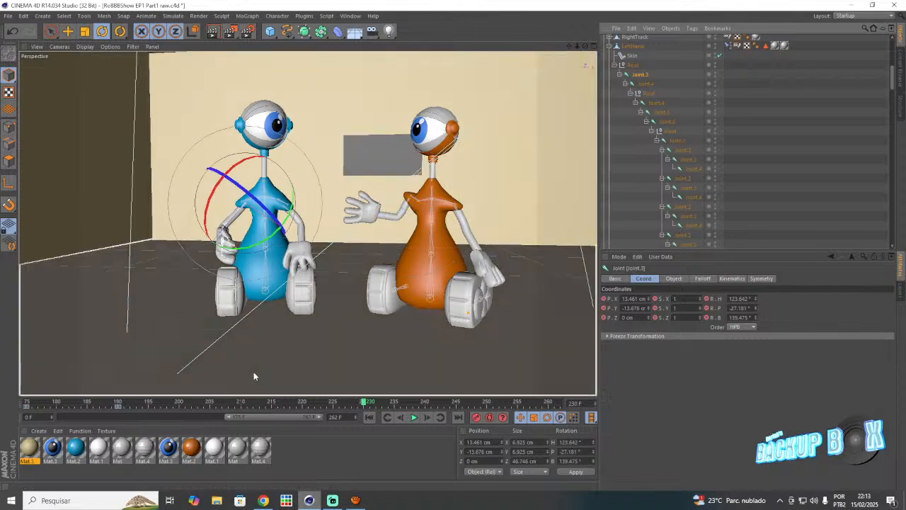
drag(211, 189, 210, 198)
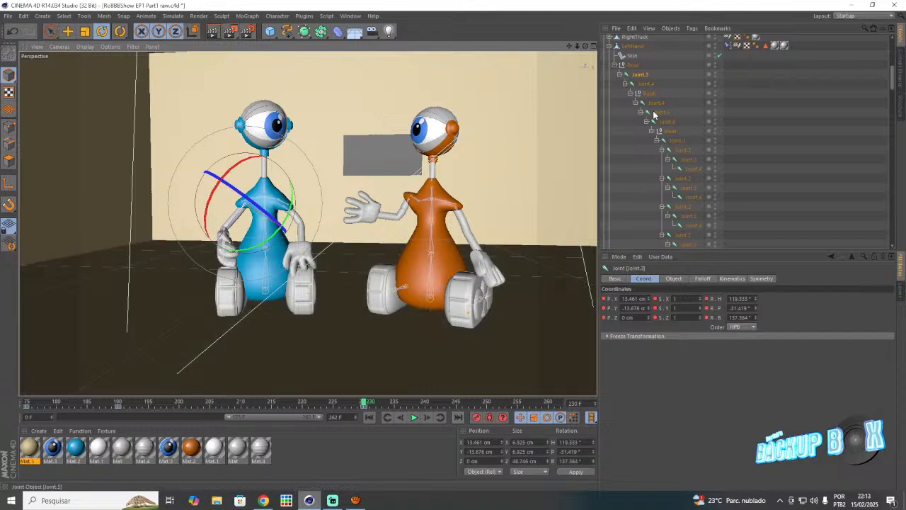
- Keyframe Joint.4 of the blue robot's LeftHand at frame 210, and move it at frame 235 to about Y -12.4 cm, Z -4 cm
click(656, 102)
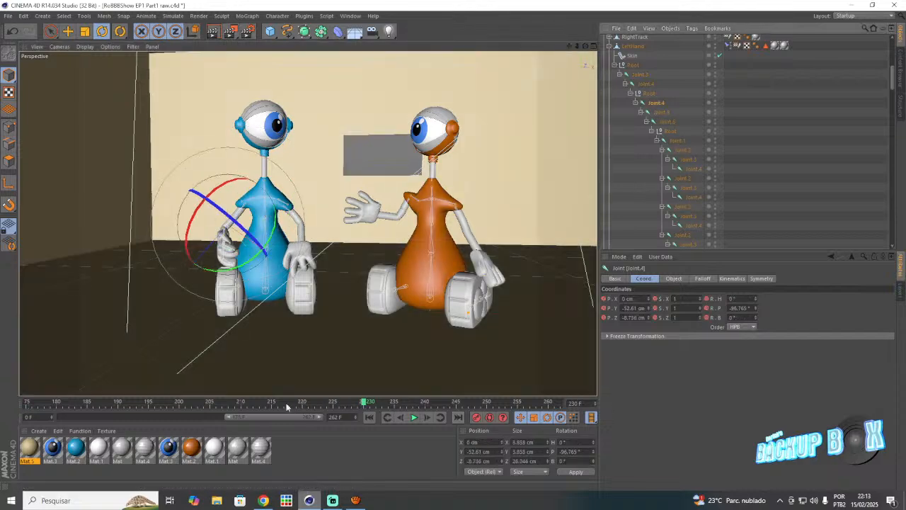
click(239, 405)
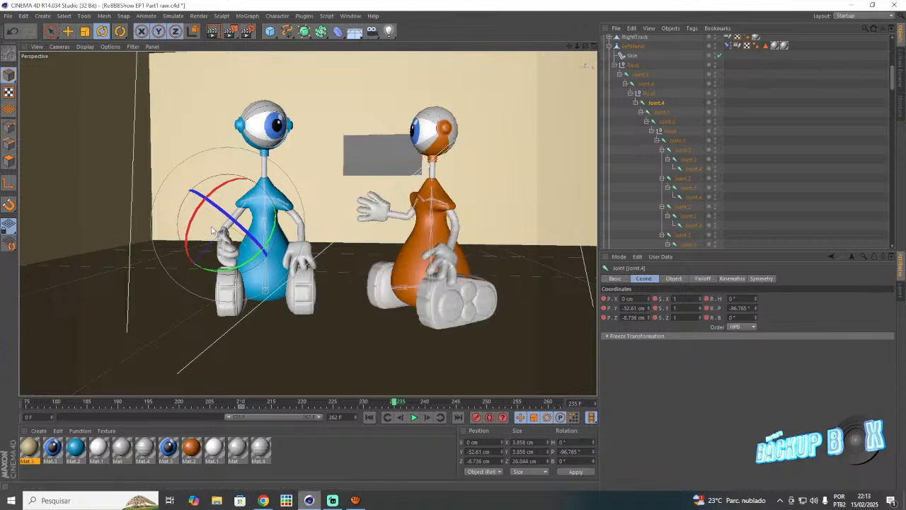
scroll(209, 227, up, 10)
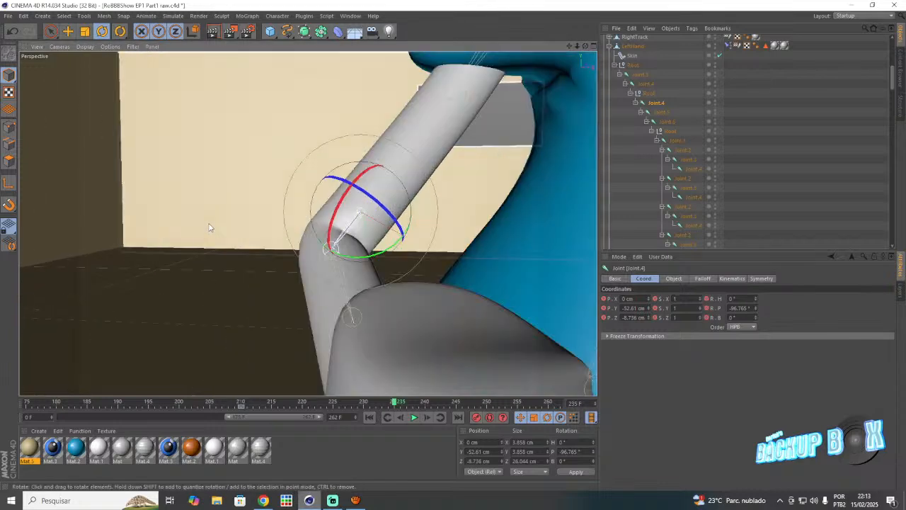
scroll(209, 227, down, 6)
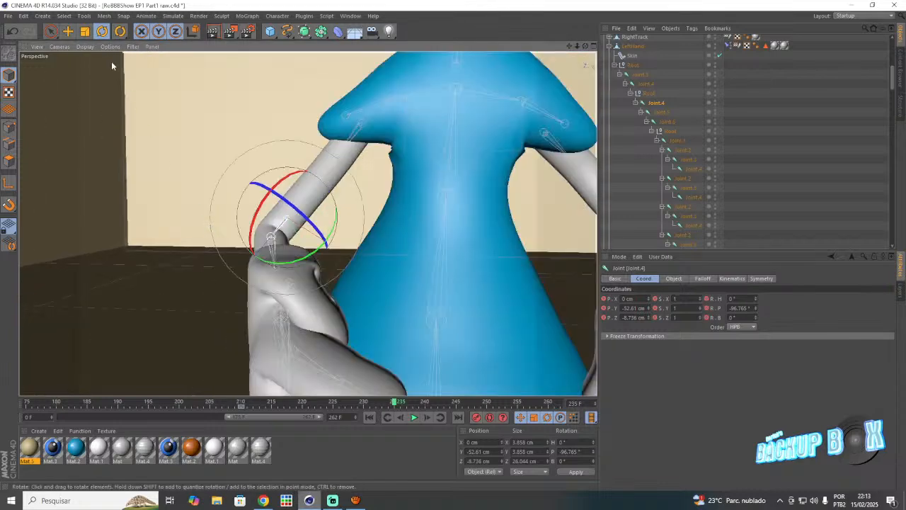
key(e)
drag(243, 276, 259, 247)
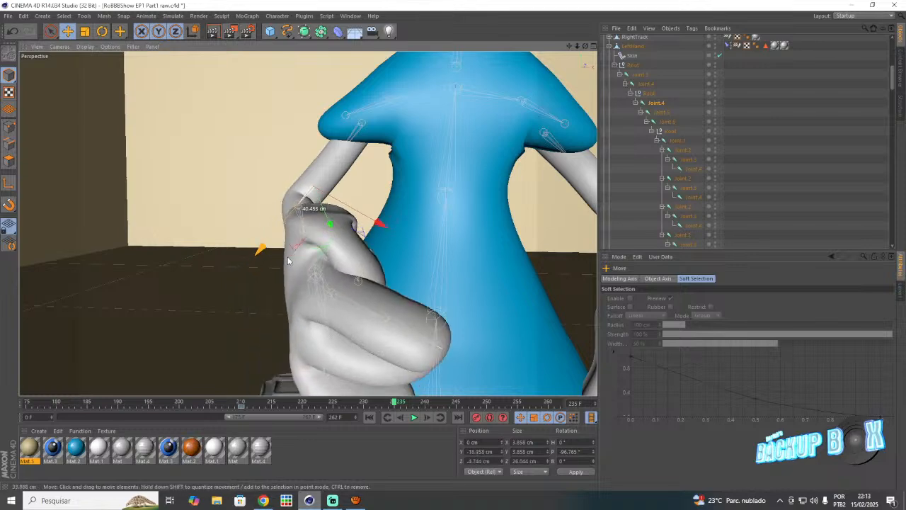
click(474, 418)
scroll(405, 306, down, 6)
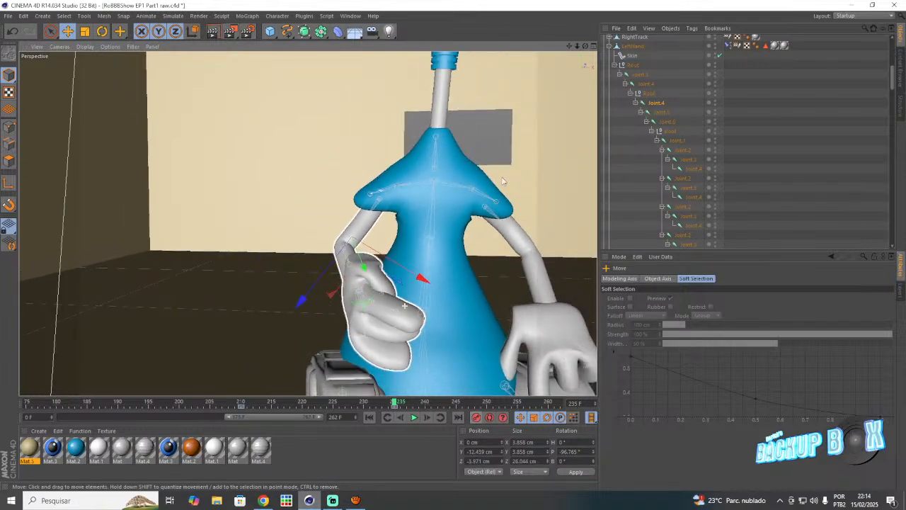
scroll(531, 134, down, 3)
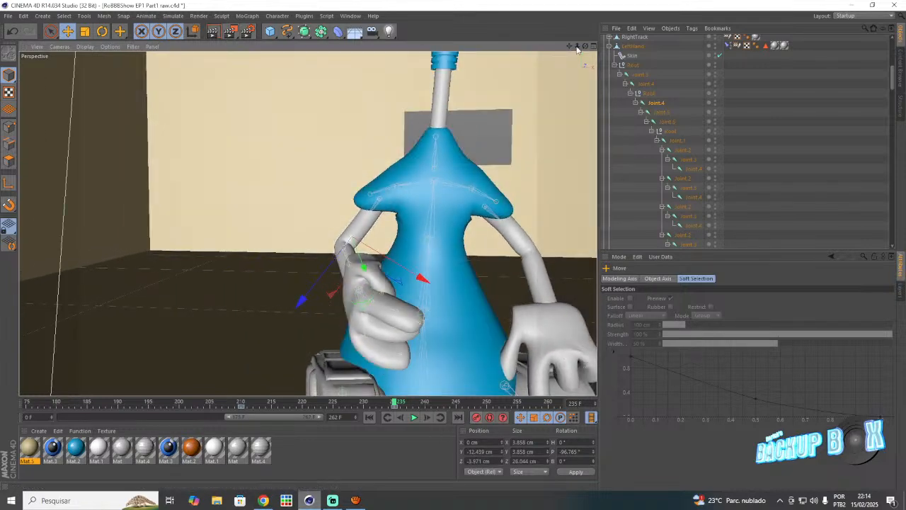
scroll(558, 81, down, 8)
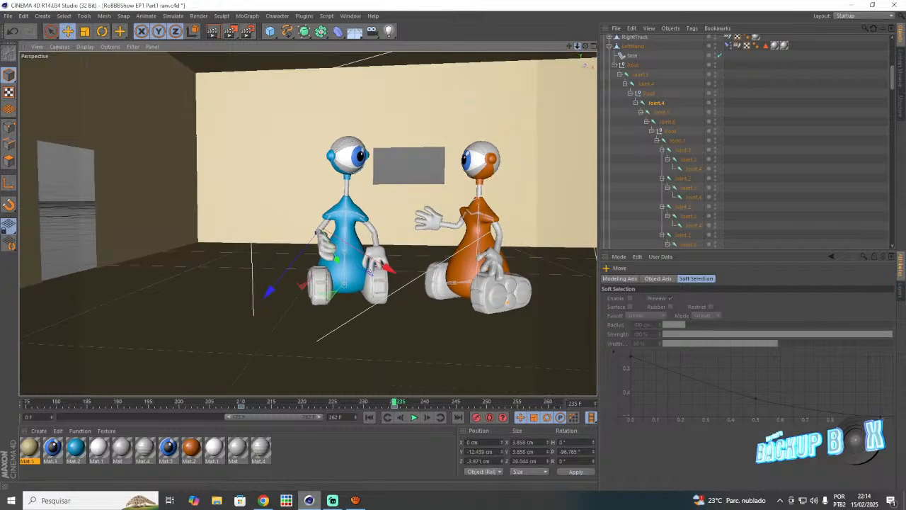
- Save the project and play back the animation from about frame 208 to review the blue robot's arm
drag(577, 46, 526, 56)
click(8, 15)
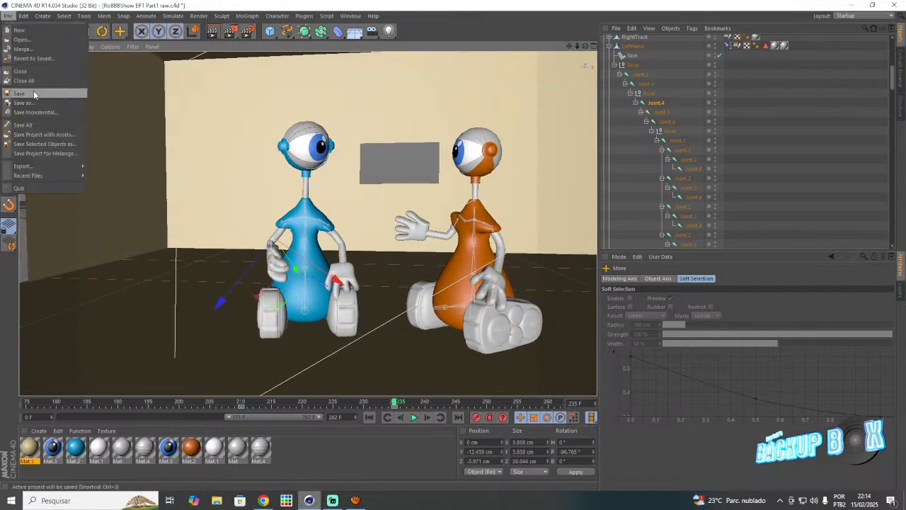
click(25, 94)
click(227, 402)
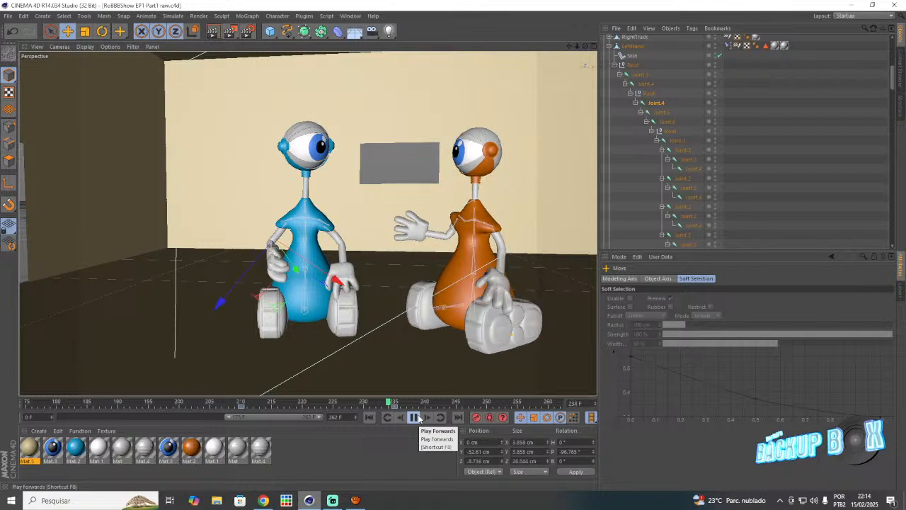
- Stop the playback, extend the timeline's end to frame 277 with its visible range shifted to match, and save the project
click(416, 418)
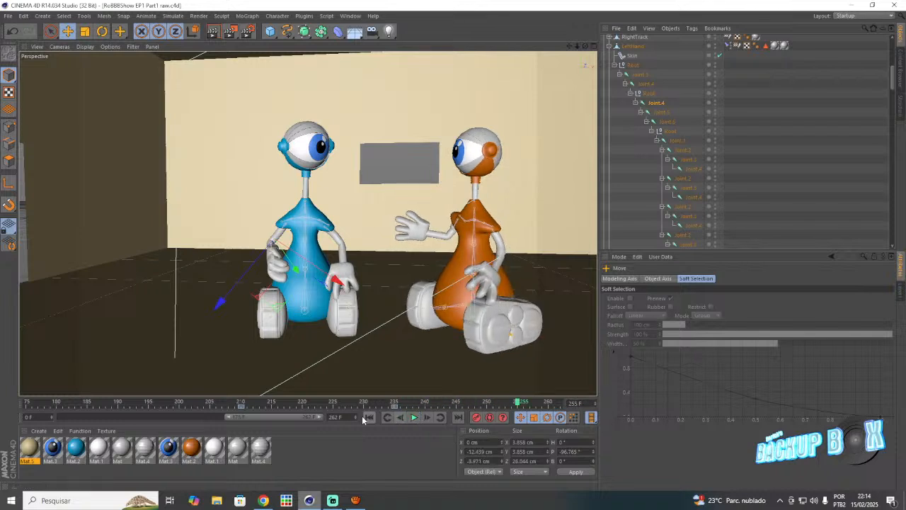
drag(344, 417, 354, 421)
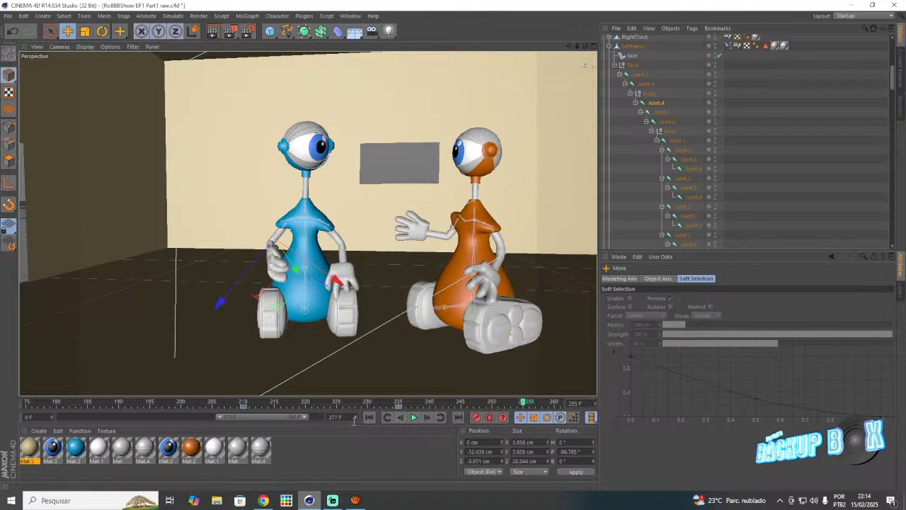
drag(294, 416, 311, 418)
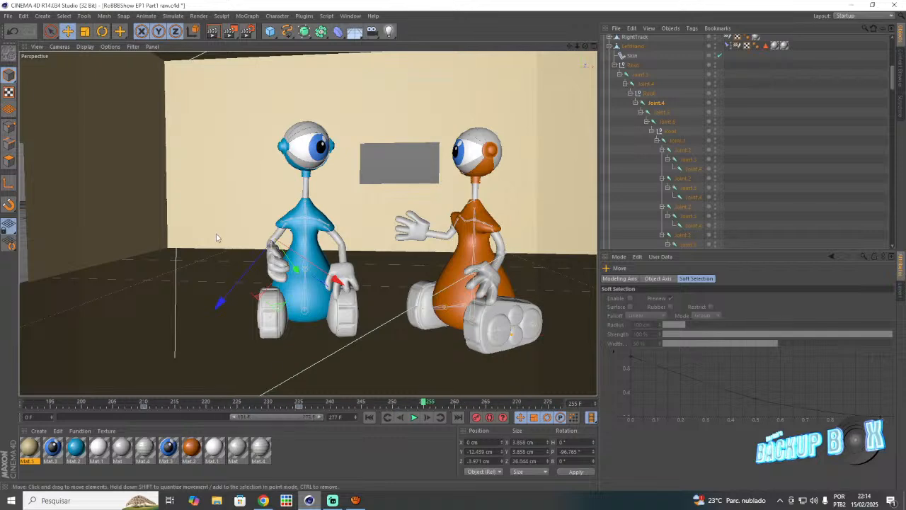
click(8, 16)
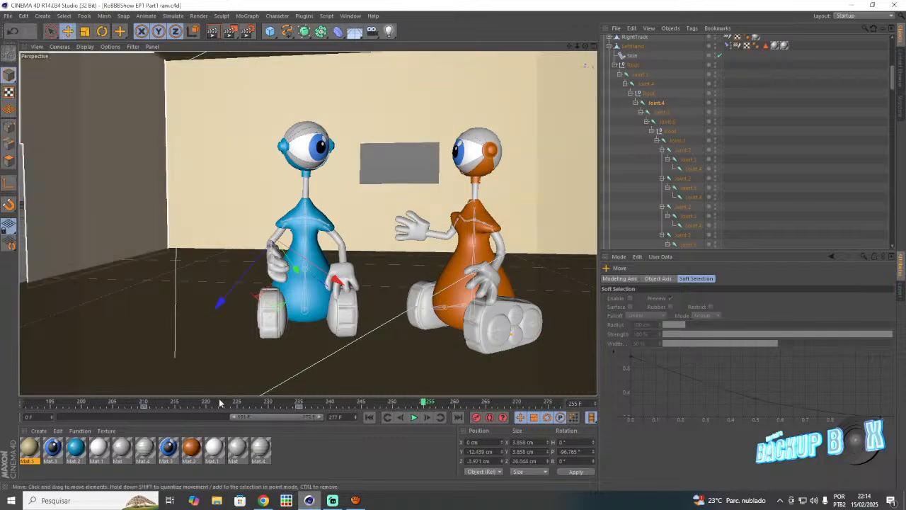
click(332, 500)
mouse_move(310, 500)
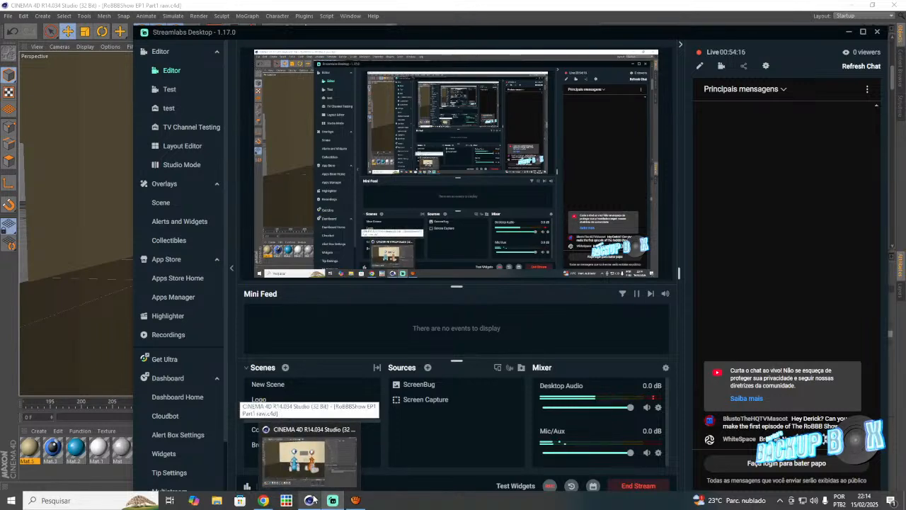
click(310, 457)
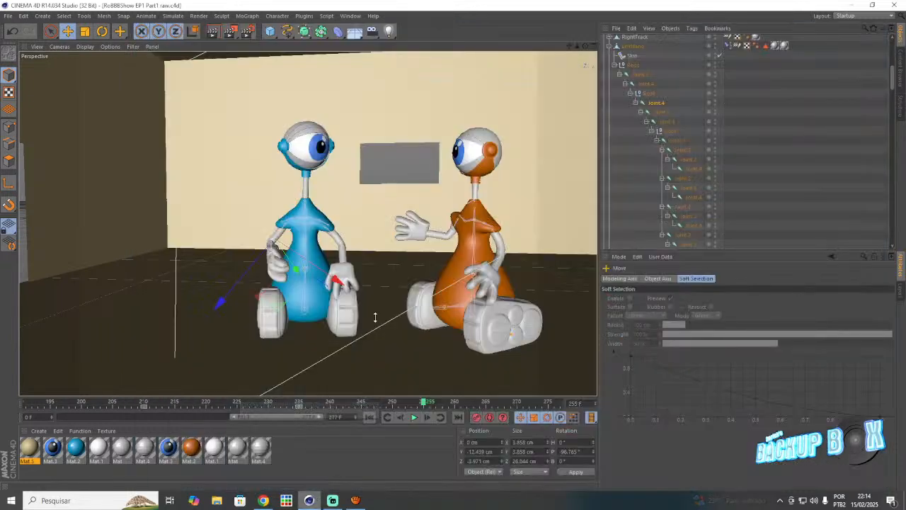
mouse_move(264, 499)
click(260, 460)
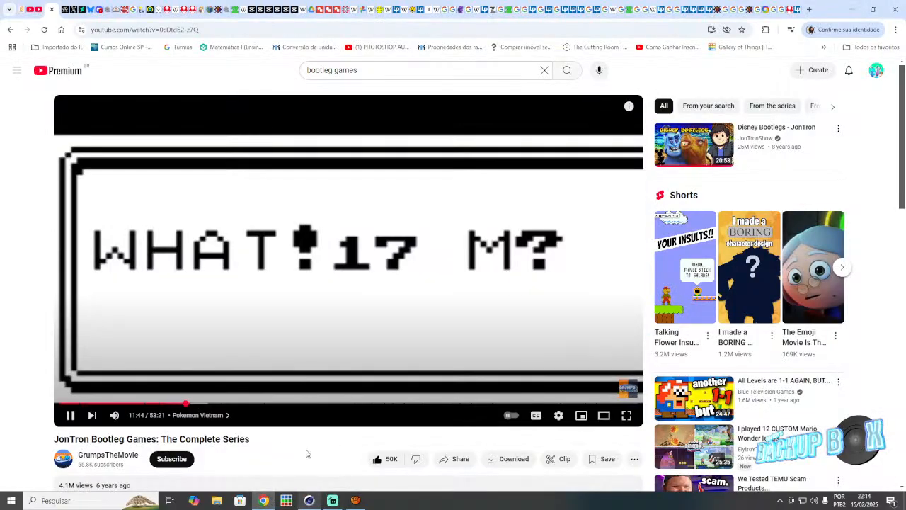
click(309, 499)
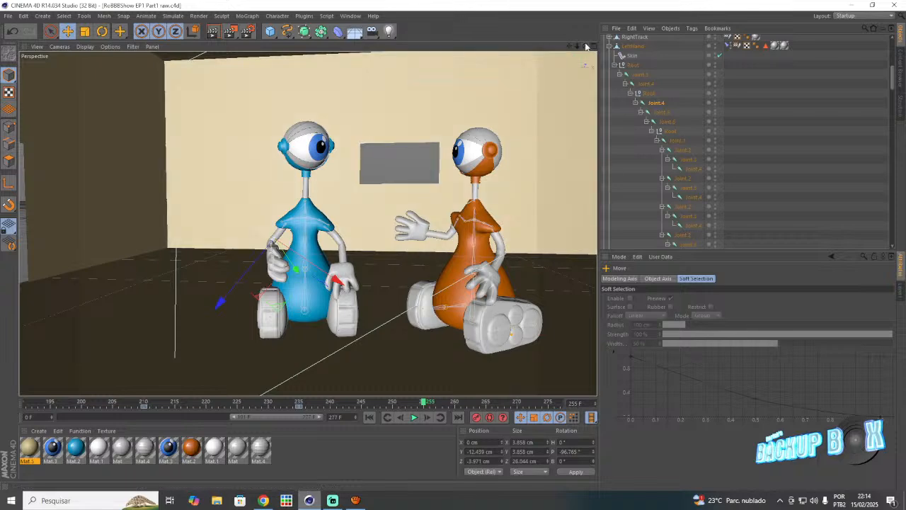
- Review the robots' motion up to about frame 263 from an angle behind the orange robot
drag(586, 46, 431, 328)
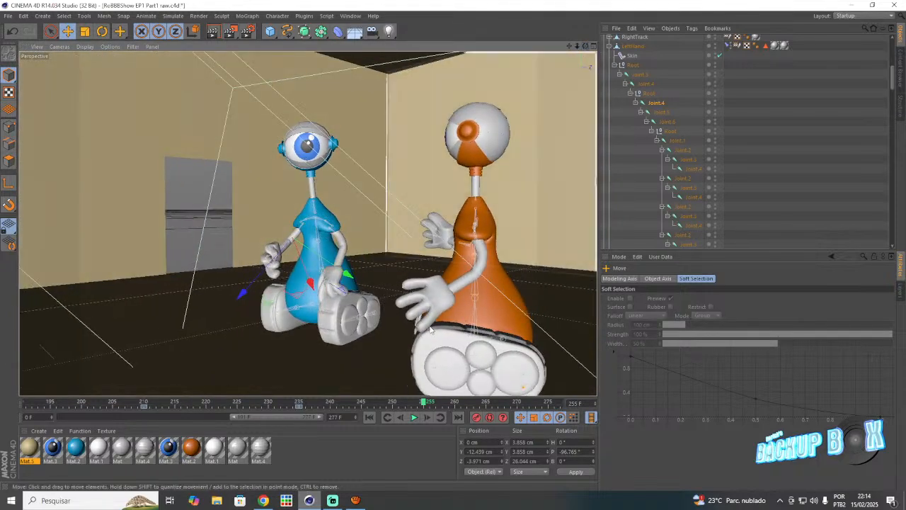
drag(360, 394, 329, 391)
click(415, 417)
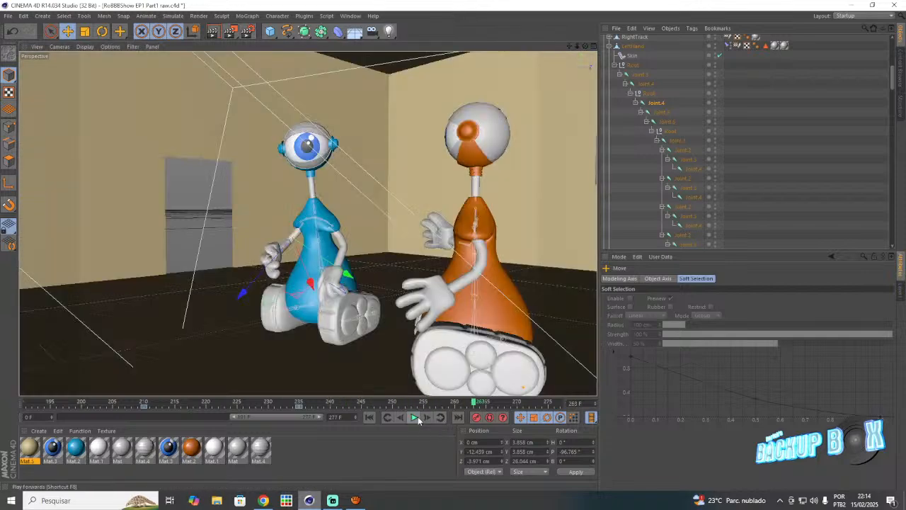
- Keyframe the blue robot's head Null at frame 250, and rotate it at frame 260 to about H -89.7°, P 5.2°, B -92.1°
drag(585, 46, 649, 192)
click(649, 188)
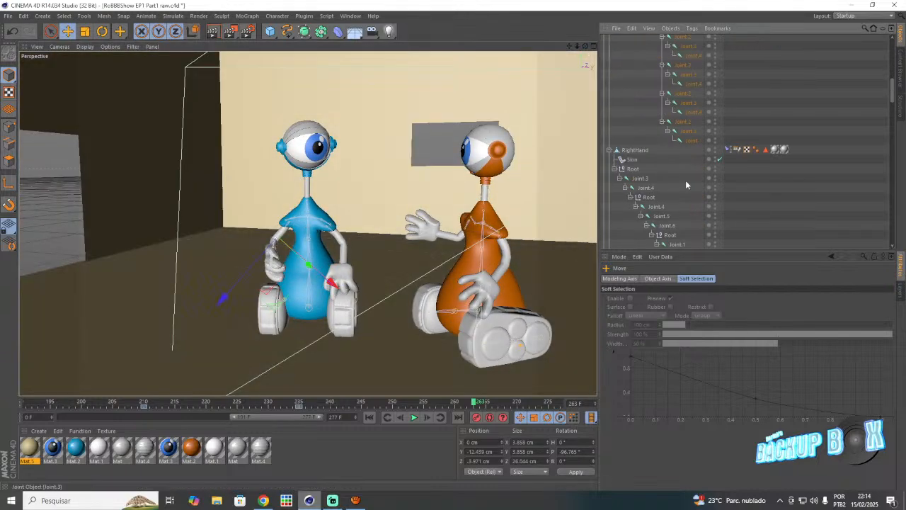
scroll(685, 177, down, 1)
scroll(685, 177, down, 3)
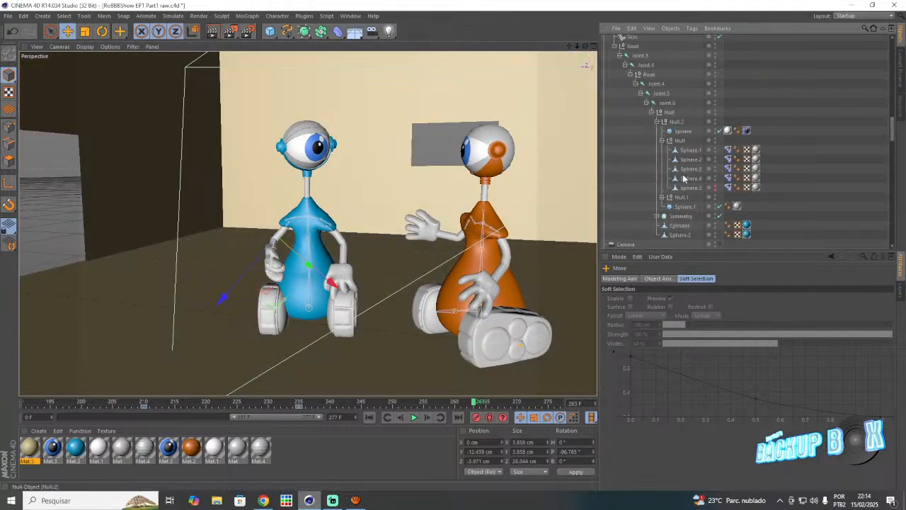
click(669, 114)
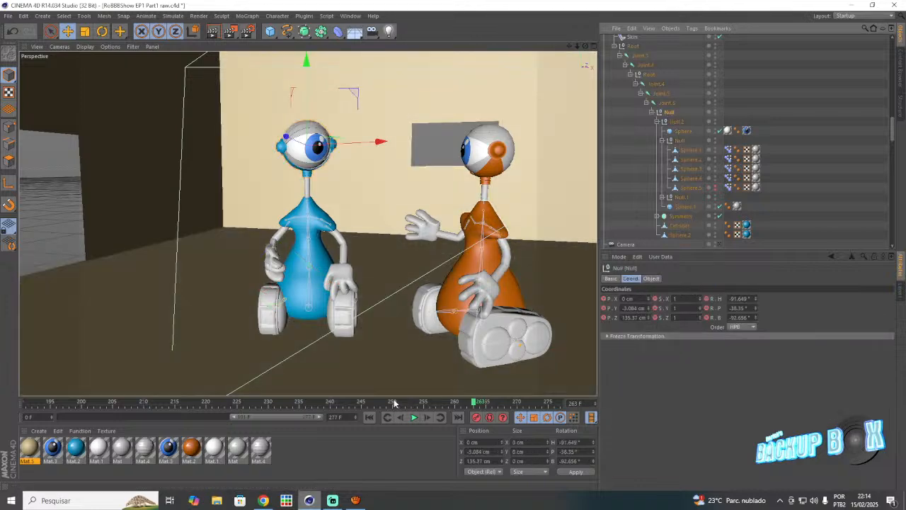
click(394, 402)
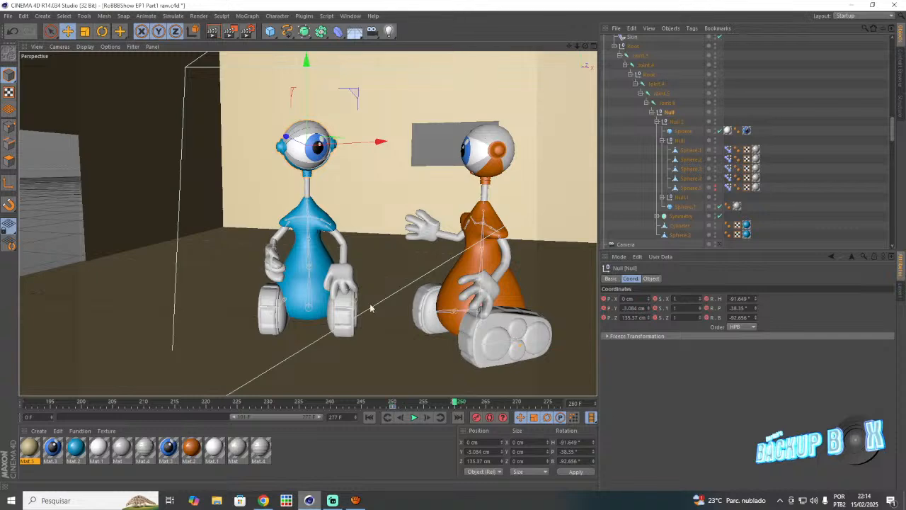
click(102, 31)
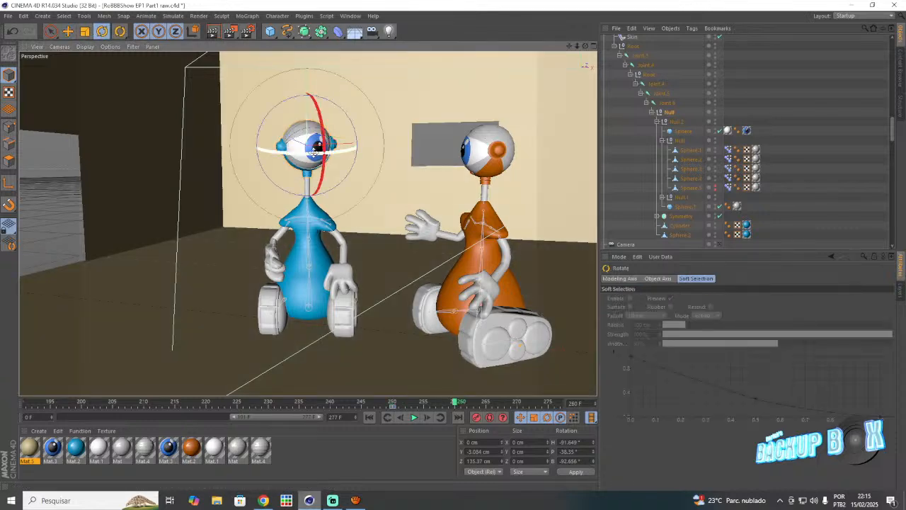
drag(283, 141, 428, 348)
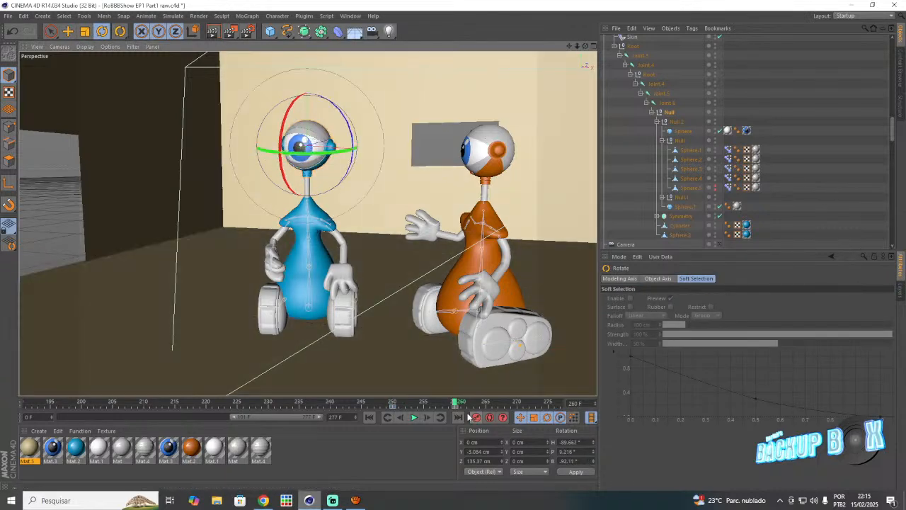
- Keyframe the blue robot's two eyelid nulls, Null and Null.1, at frames 220, 230 and 240
click(205, 403)
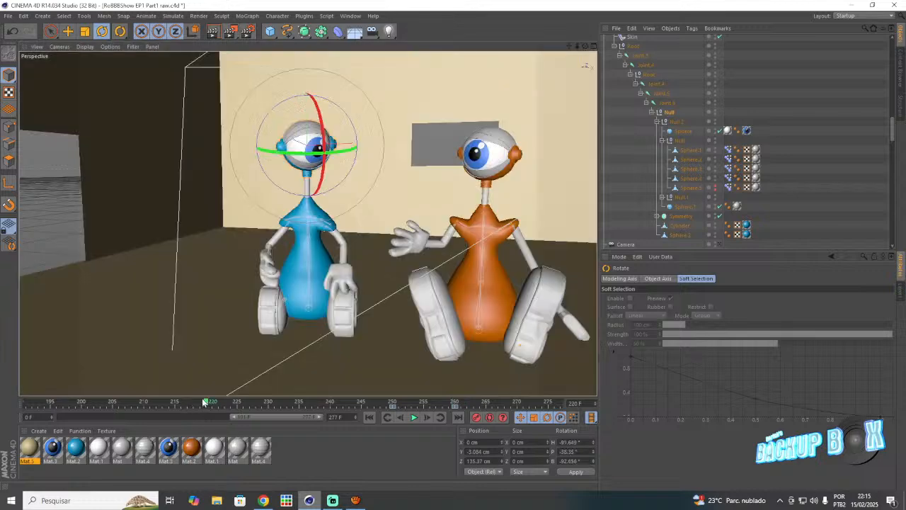
click(680, 140)
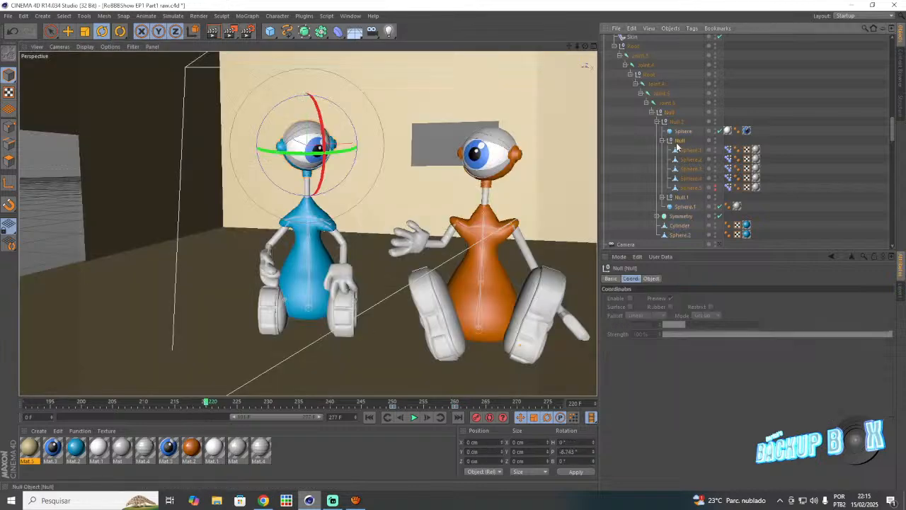
shift+click(681, 196)
click(272, 402)
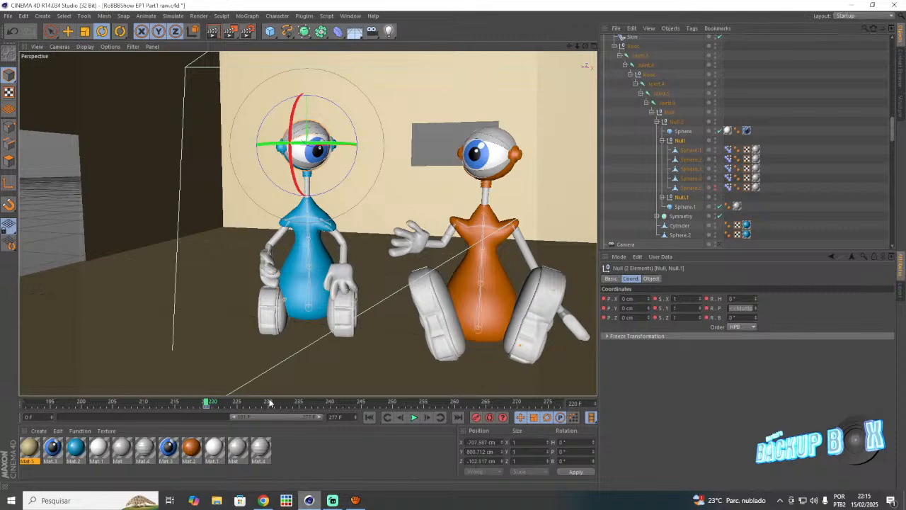
click(330, 403)
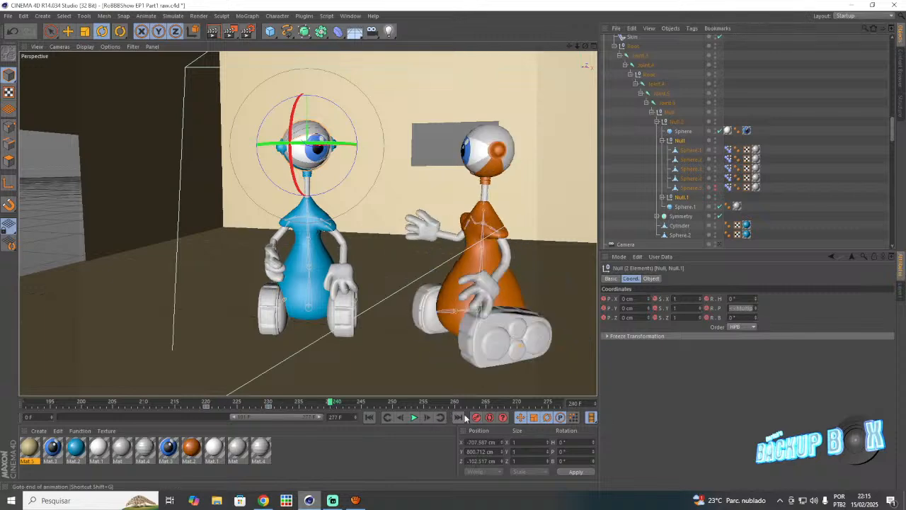
- Lower the blue robot's upper eyelid Null to about P 27.3° at frame 225 and P 23.6° at frame 235
click(238, 403)
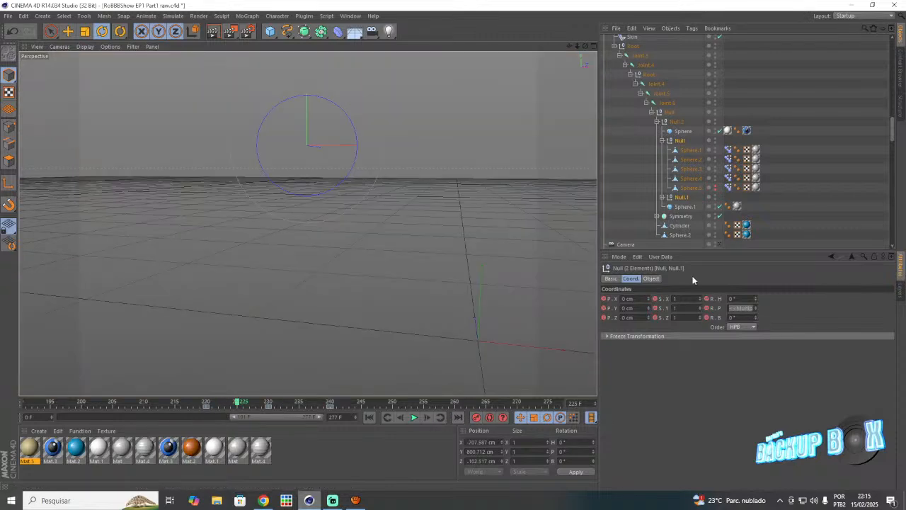
click(778, 195)
click(680, 141)
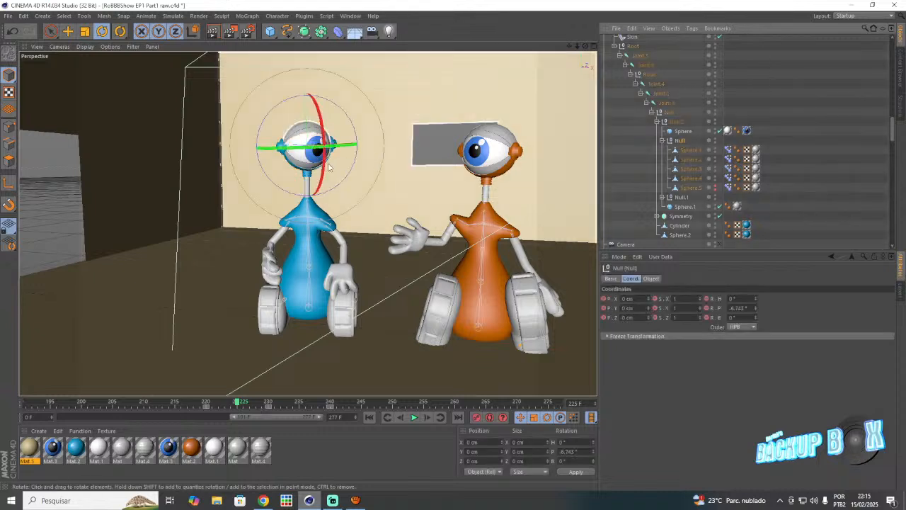
drag(323, 168, 342, 264)
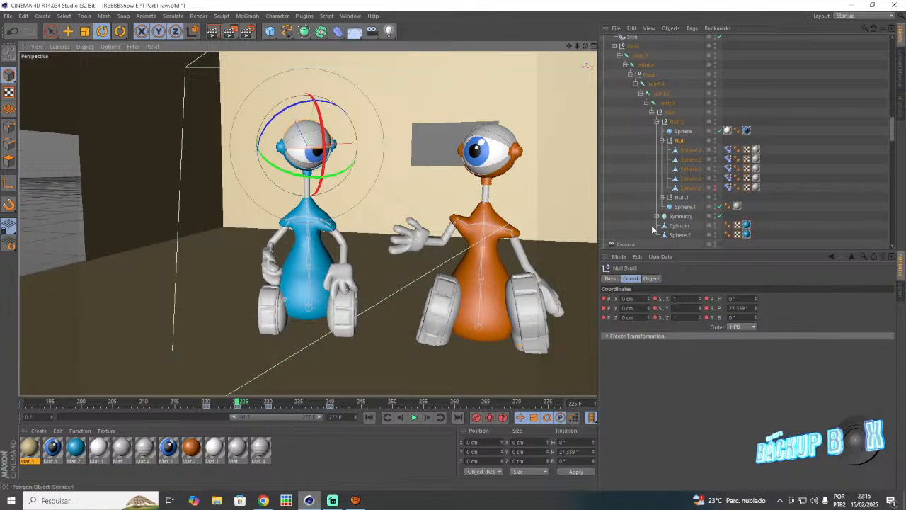
click(298, 404)
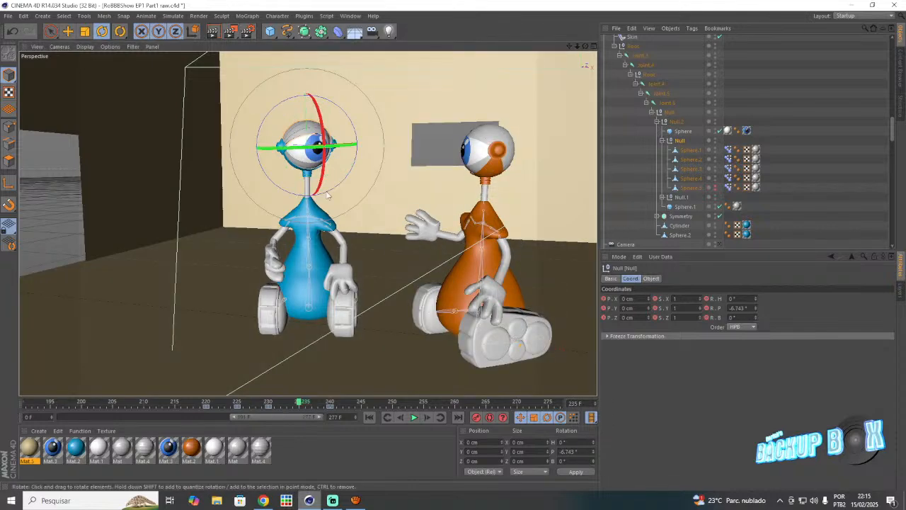
drag(328, 170, 333, 234)
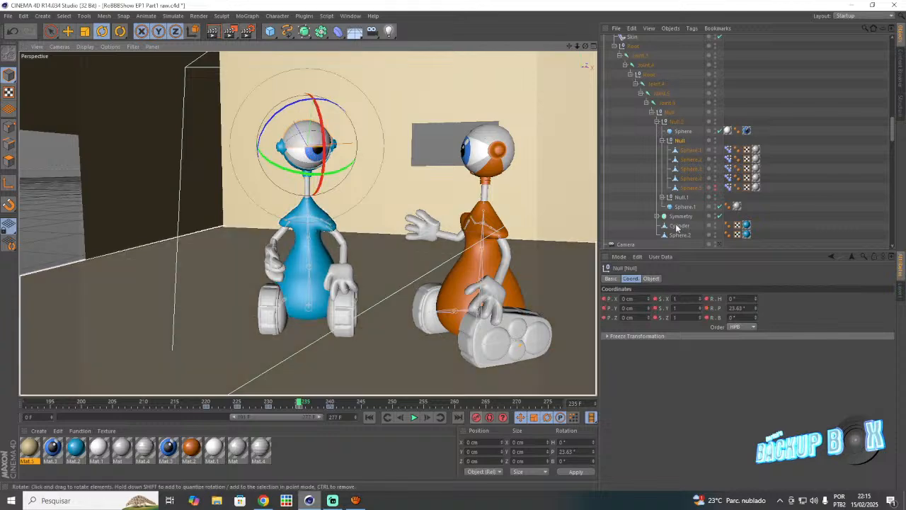
- Raise the blue robot's lower eyelid Null.1 to close the eye at frame 225, and to about P -31.5° at frame 235
click(677, 198)
click(238, 404)
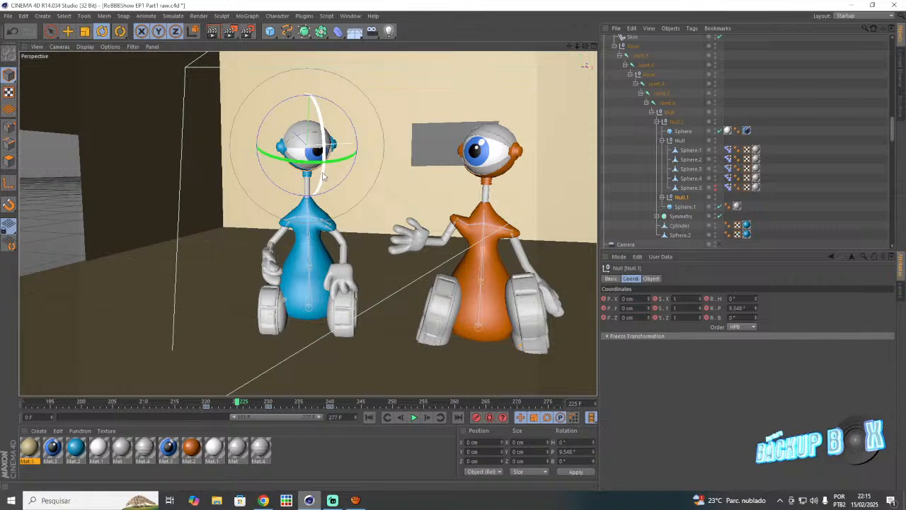
drag(322, 176, 327, 156)
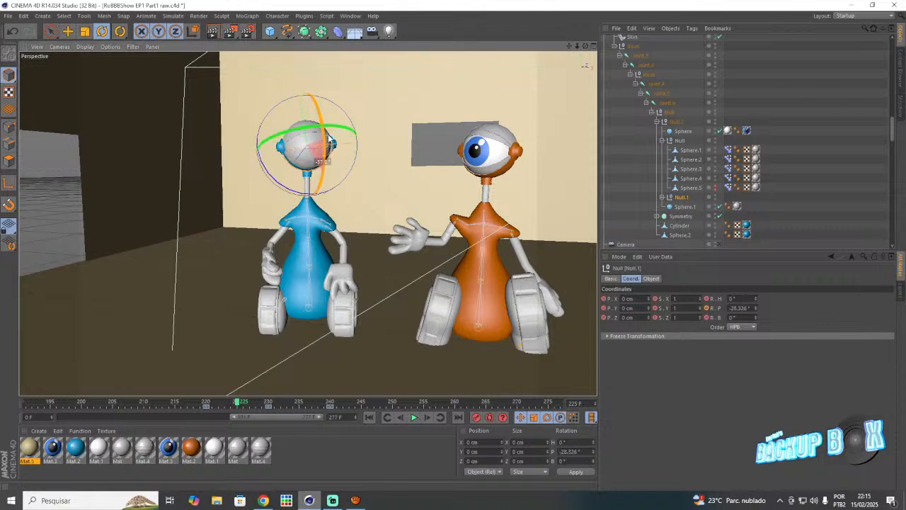
click(300, 403)
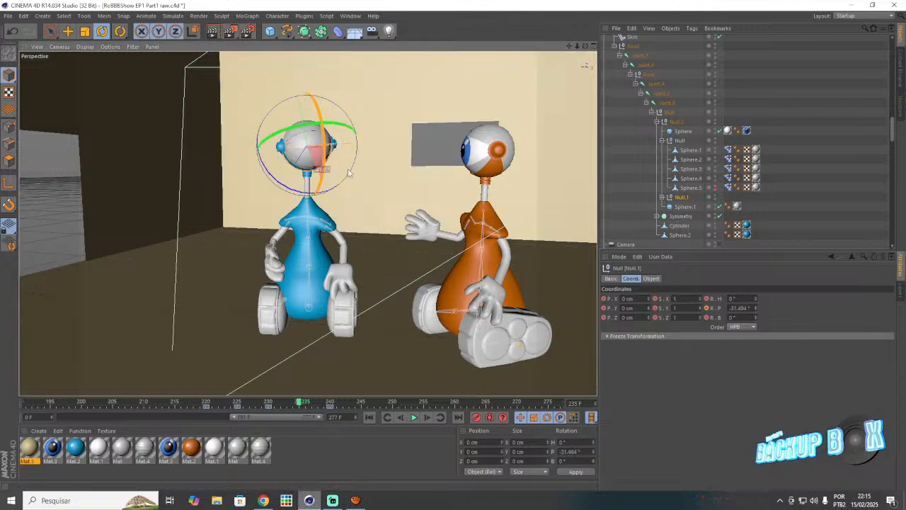
- Play back the animation from frame 220 to review the blue robot's blinks and head turn
click(206, 403)
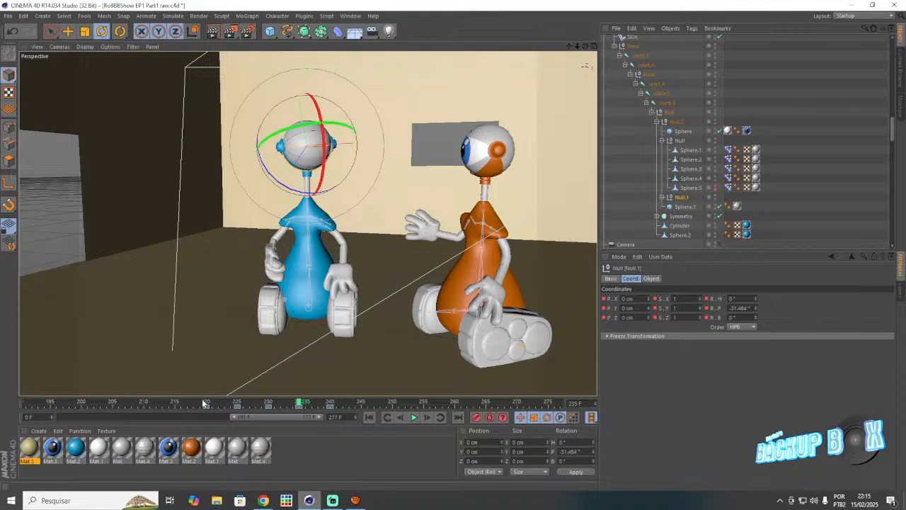
click(413, 418)
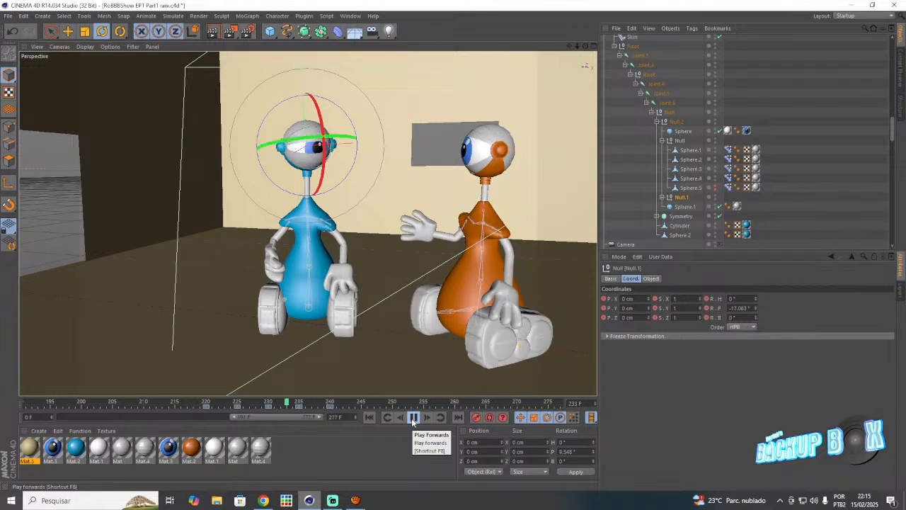
click(414, 417)
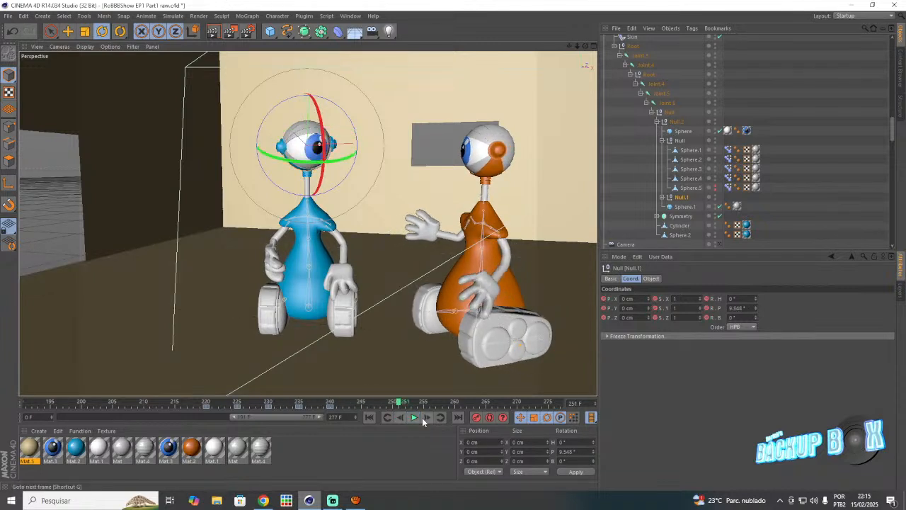
- Keyframe the blue robot's eye sphere at frame 255, rotate it at frame 265 to about H -12.5°, P -0.5°, B -1.6°, and save the project
click(301, 147)
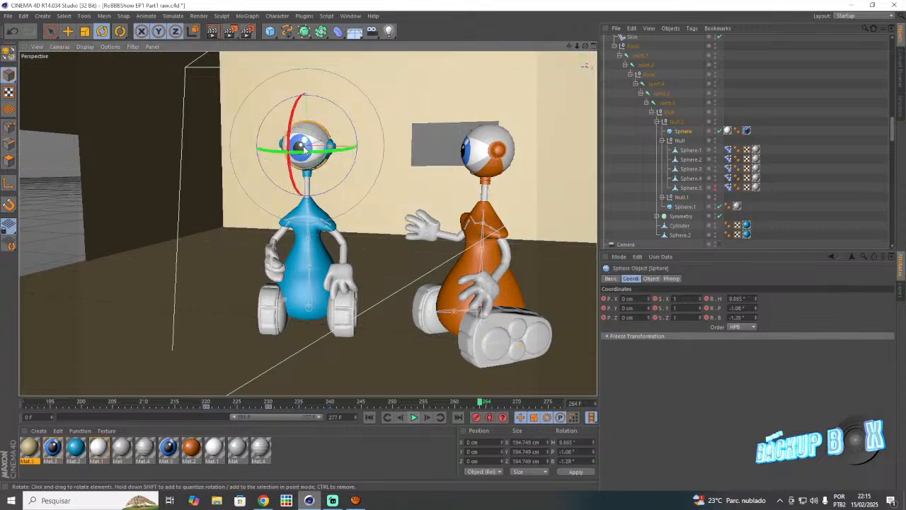
click(424, 403)
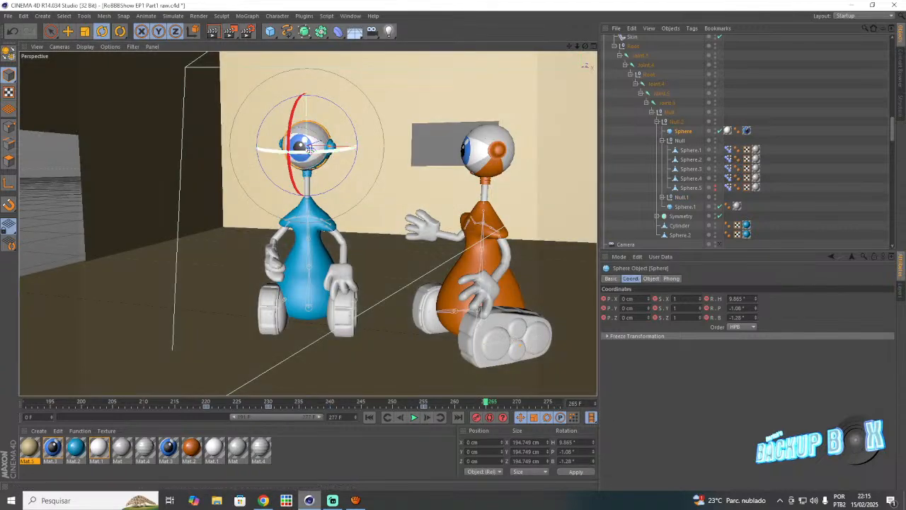
drag(333, 149, 273, 147)
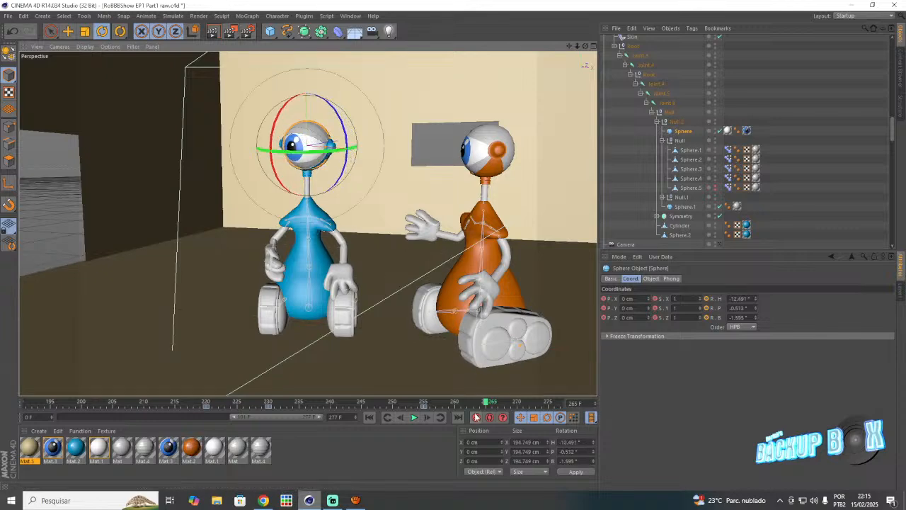
click(7, 16)
click(31, 95)
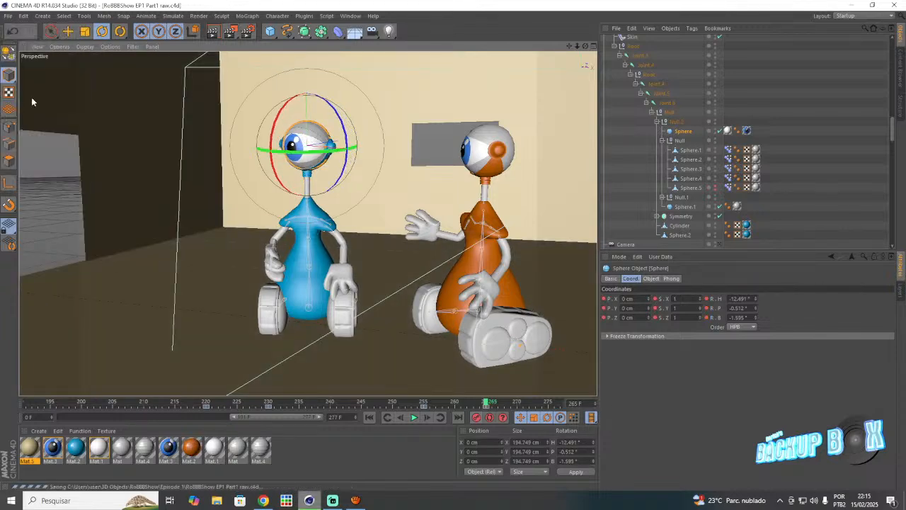
- Clear the selection of the blue robot's eye sphere and save the project
mouse_move(569, 48)
mouse_down()
mouse_move(550, 57)
mouse_move(607, 48)
mouse_move(520, 60)
mouse_move(477, 79)
mouse_move(615, 32)
mouse_move(580, 34)
mouse_move(579, 21)
mouse_move(583, 47)
mouse_up()
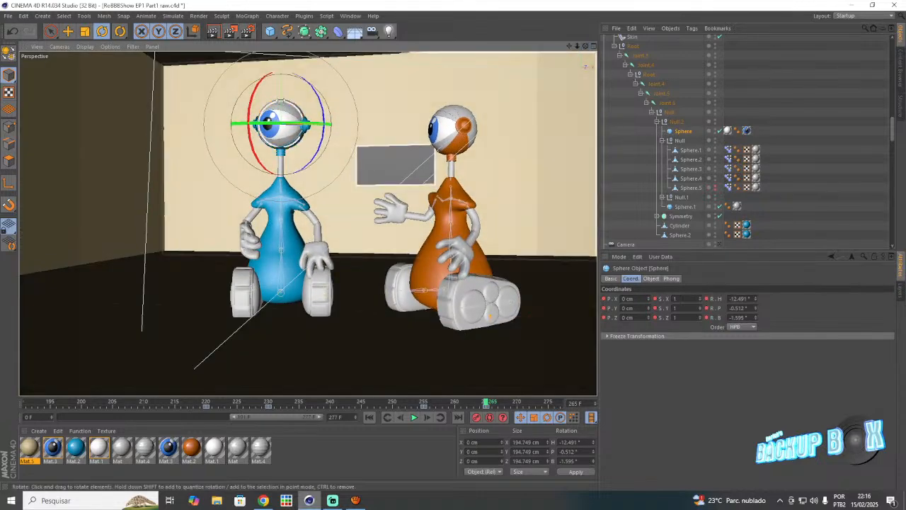
click(375, 165)
click(8, 16)
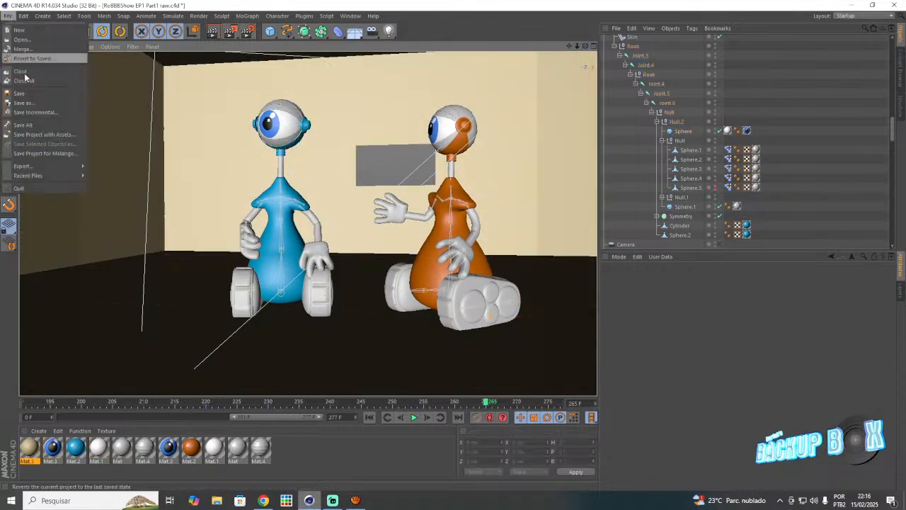
click(25, 95)
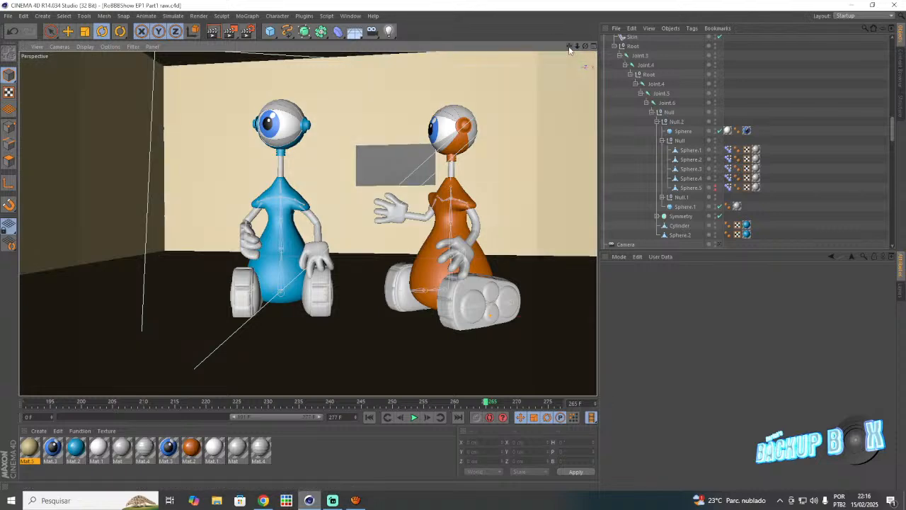
drag(567, 46, 539, 92)
click(8, 15)
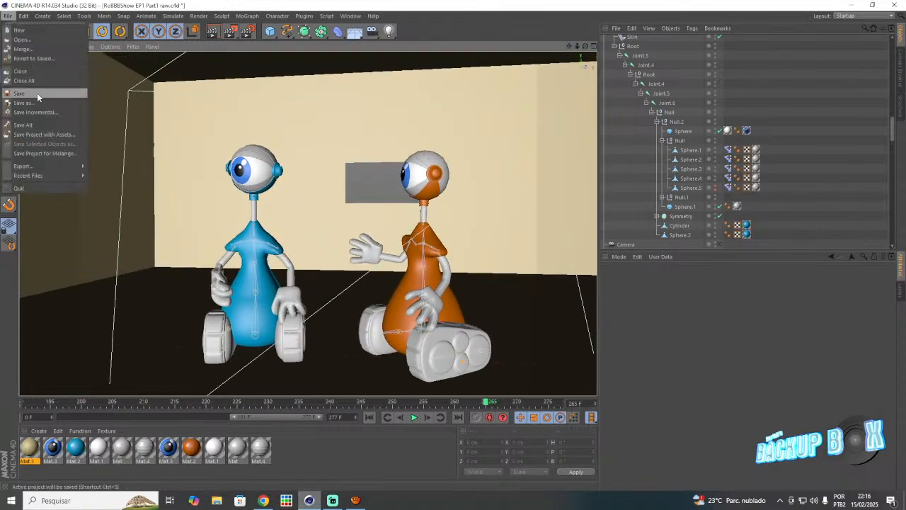
click(38, 94)
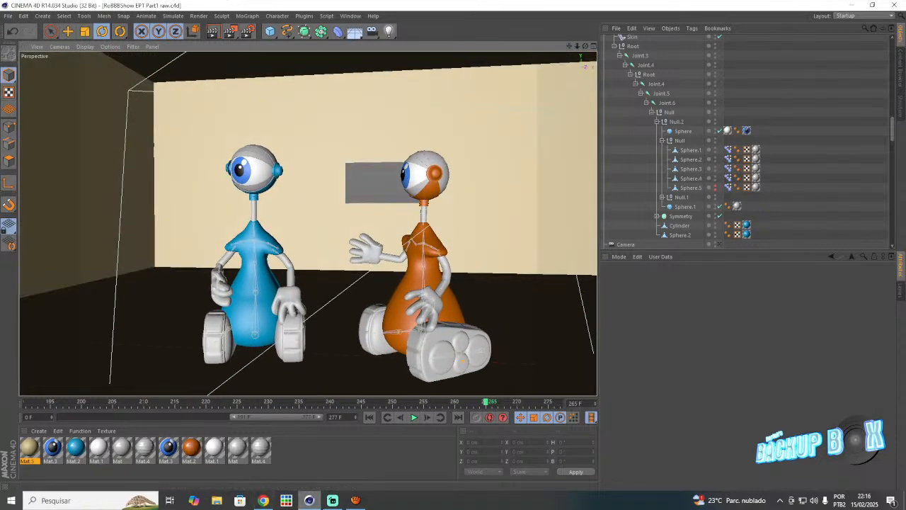
- Play back the animation from about frame 235 to review the blue robot's eye movement
click(333, 500)
click(330, 500)
drag(413, 405, 302, 403)
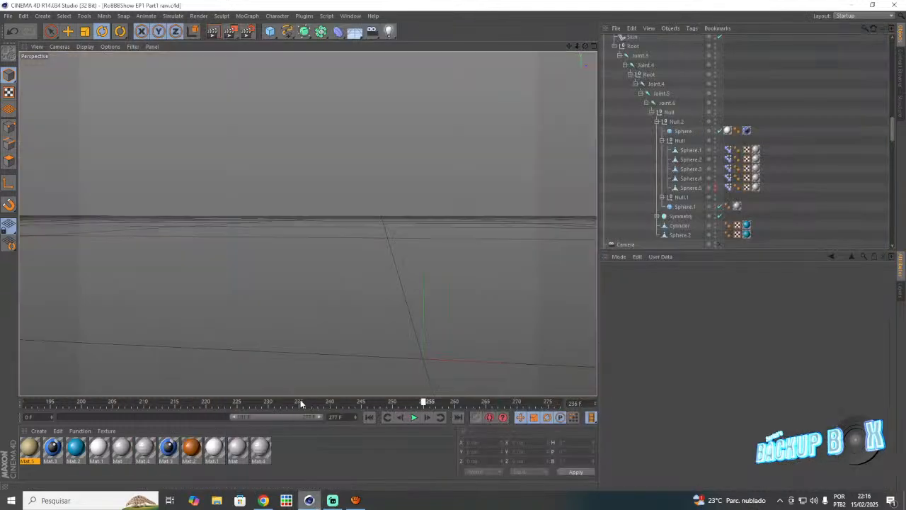
click(417, 416)
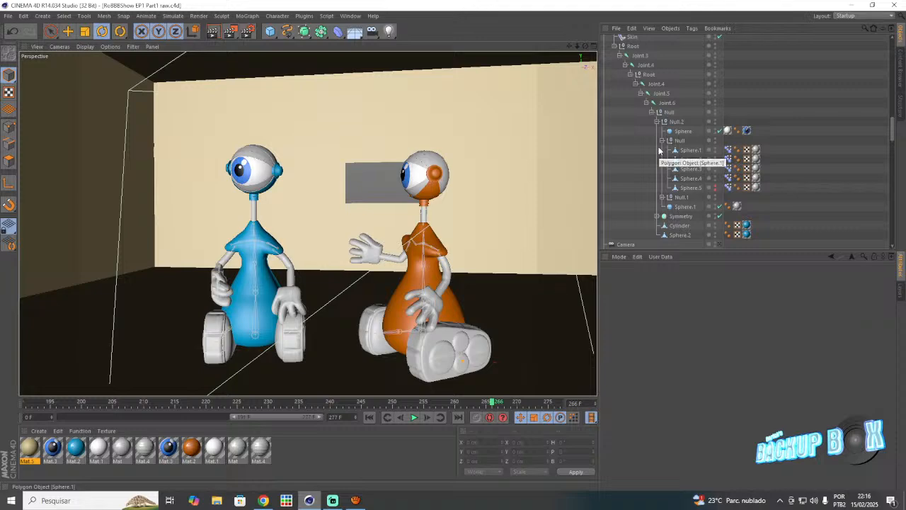
- Extend the project's end to frame 346 and shift the visible timeline range to cover frames 235 to 315
drag(586, 47, 523, 46)
scroll(242, 180, up, 6)
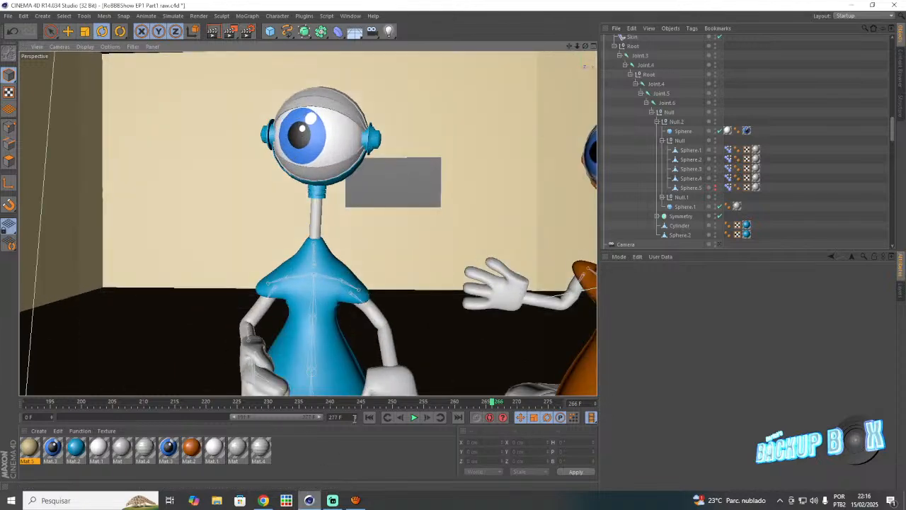
drag(356, 417, 344, 417)
drag(260, 418, 290, 416)
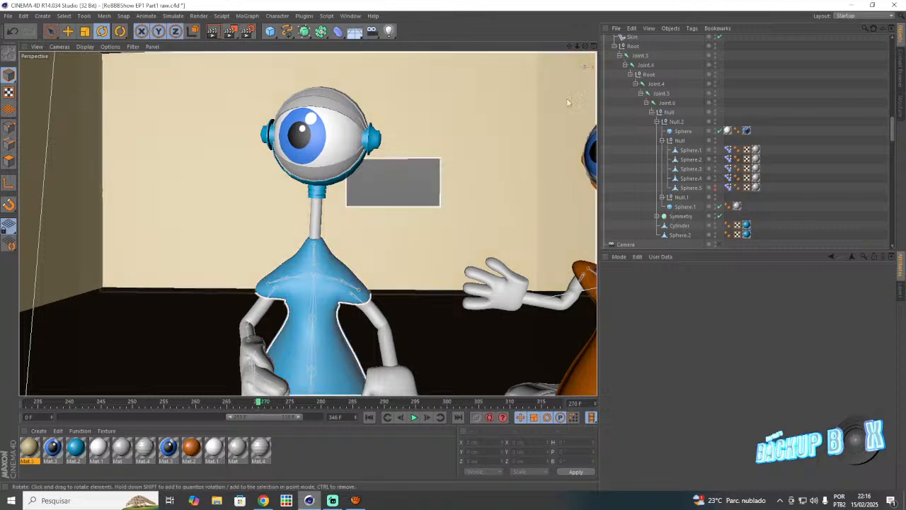
- Keyframe the blue robot's upper and lower eyelid nulls, Null and Null.1, at frames 270 and 280
mouse_move(585, 46)
mouse_down()
mouse_move(644, 37)
mouse_move(586, 46)
mouse_up()
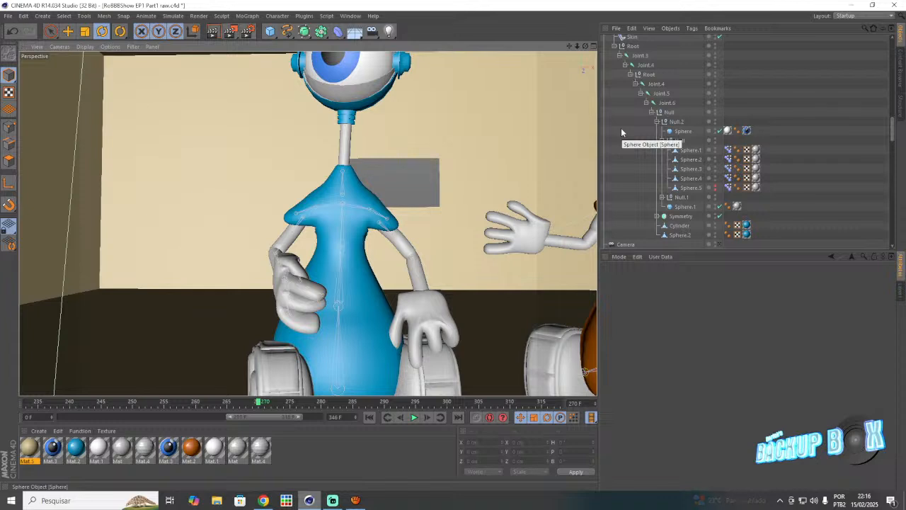
drag(569, 46, 556, 122)
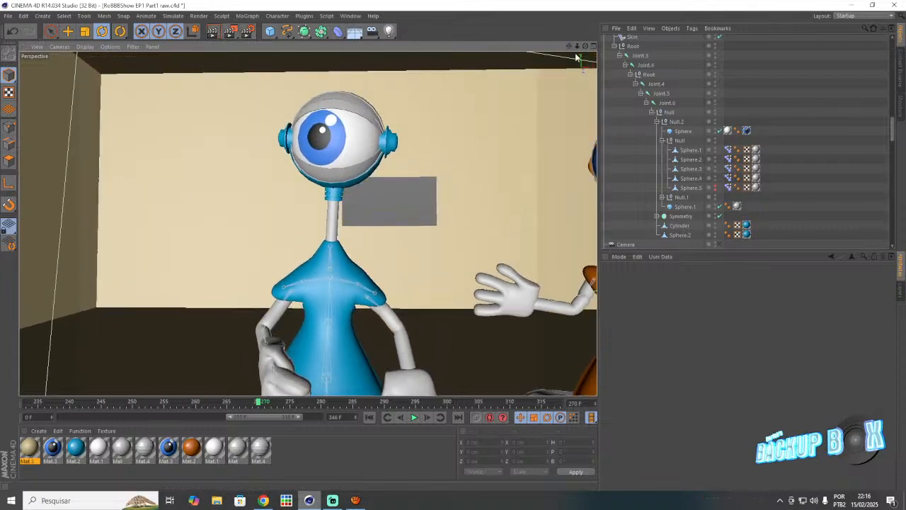
click(678, 140)
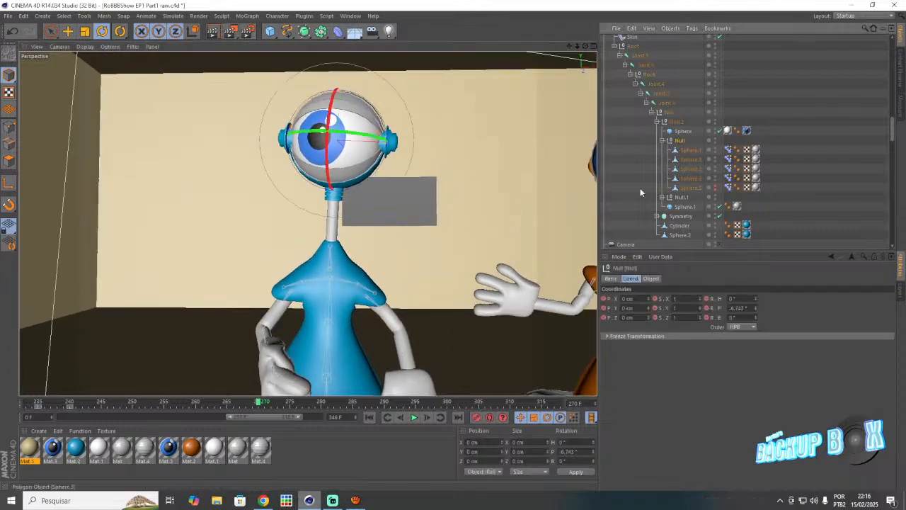
ctrl+click(678, 197)
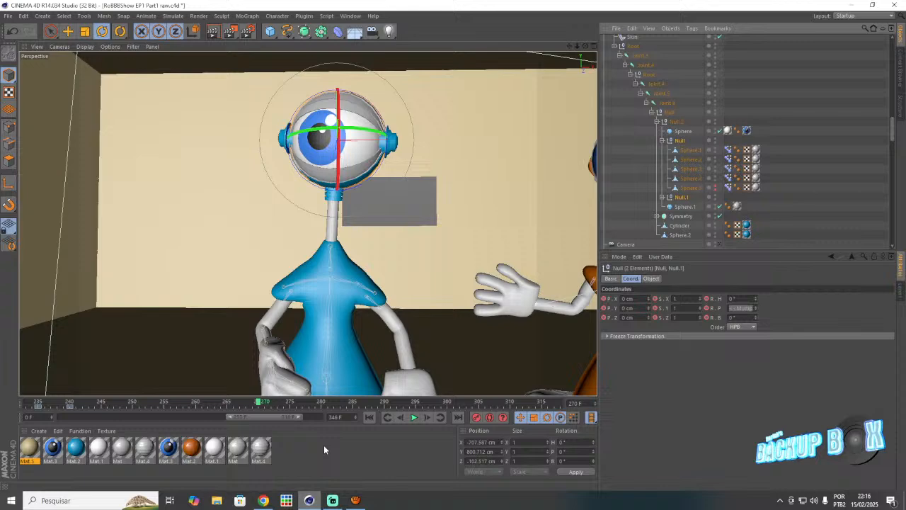
click(323, 403)
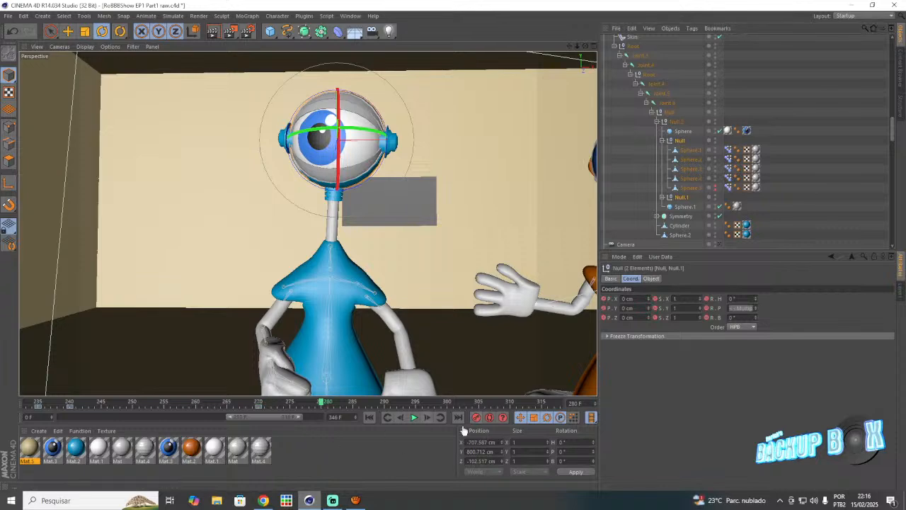
- Close the blue robot's eye at frame 275 by keyframing Null at about P 28.1° and Null.1 at about P -28.6°
click(290, 404)
click(676, 140)
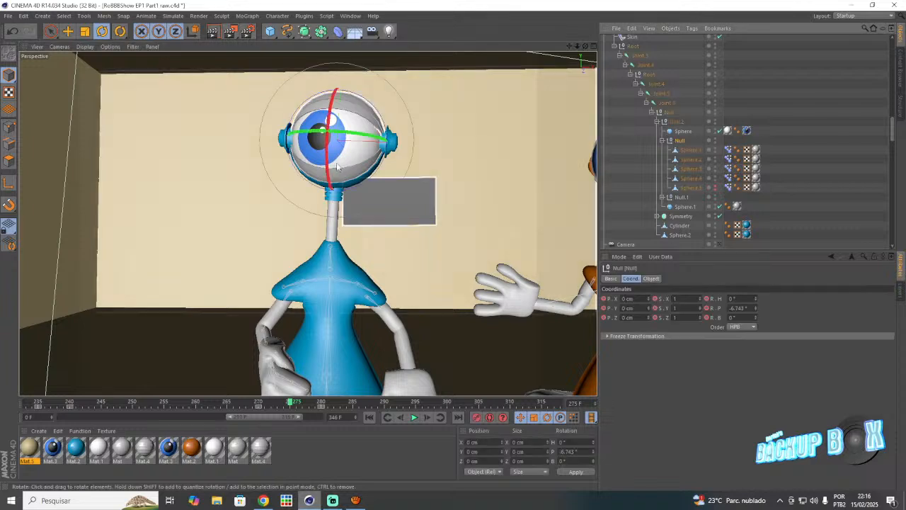
drag(337, 167, 342, 201)
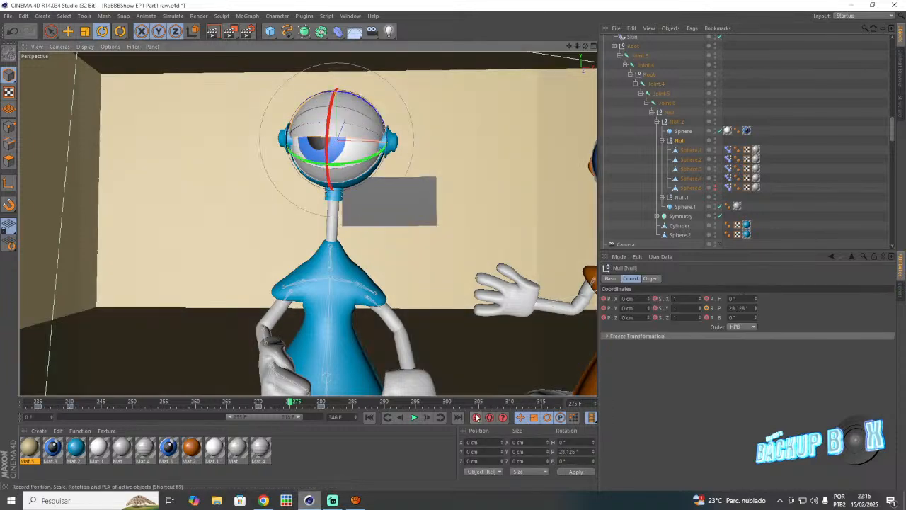
click(679, 196)
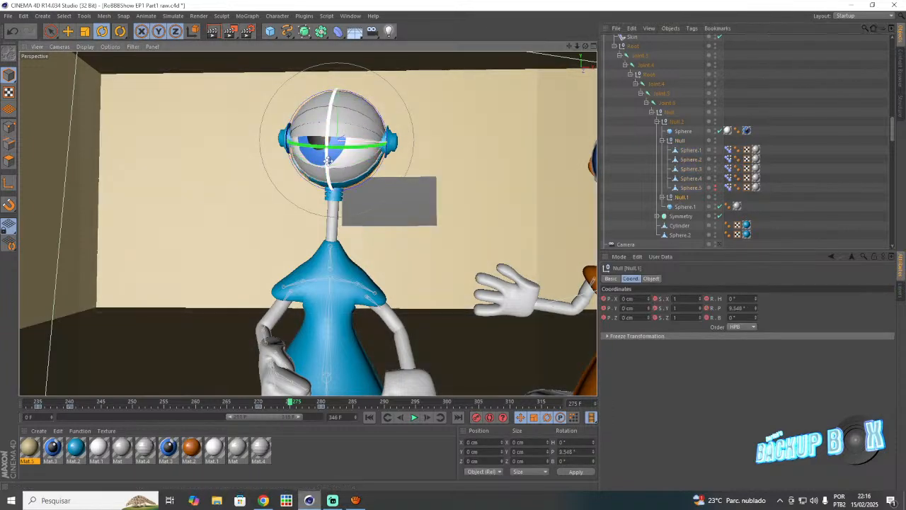
drag(340, 163, 341, 124)
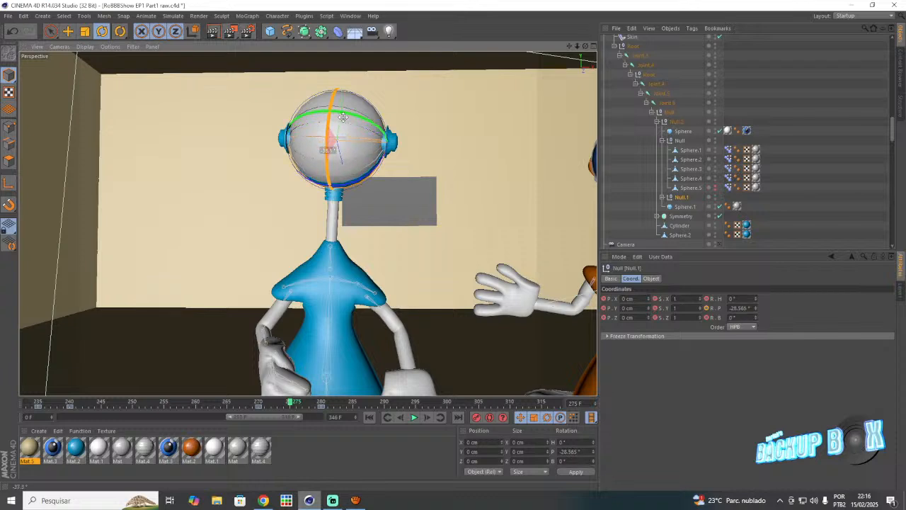
click(477, 417)
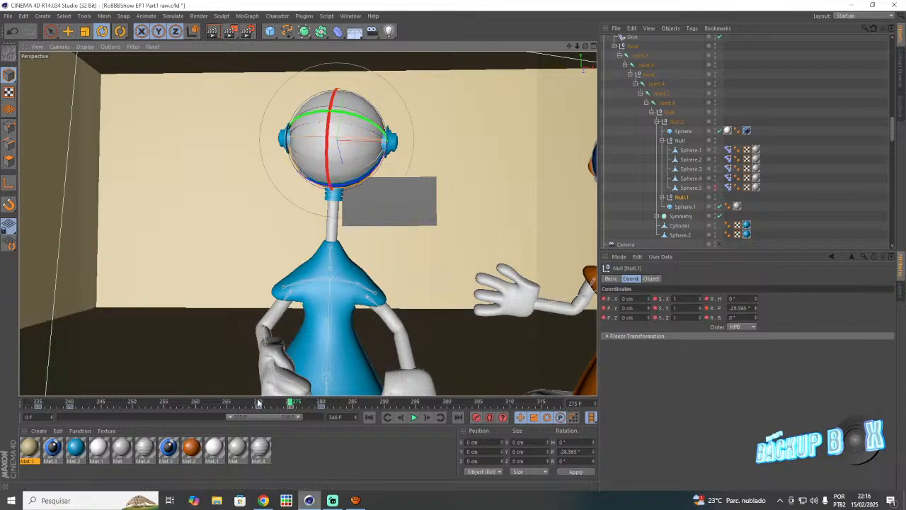
- Play back the blue robot's blink from about frame 265 and save the project
click(223, 402)
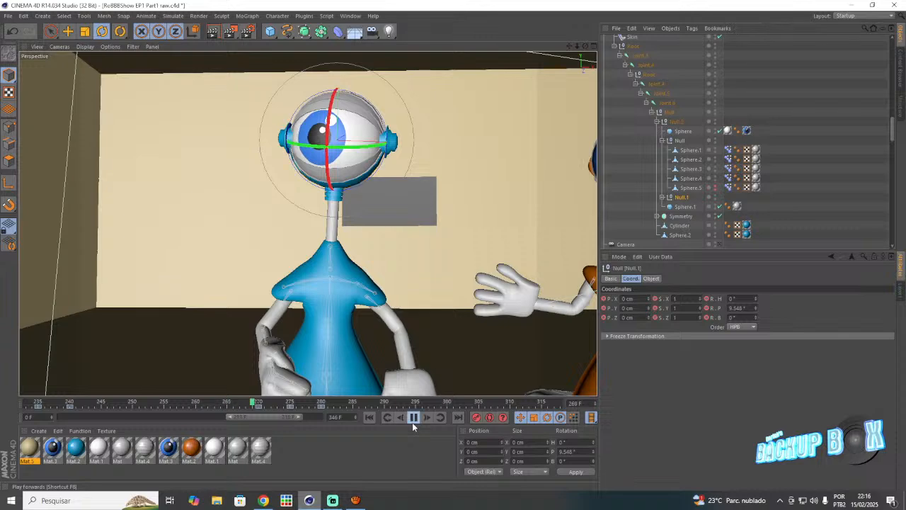
click(414, 417)
click(7, 15)
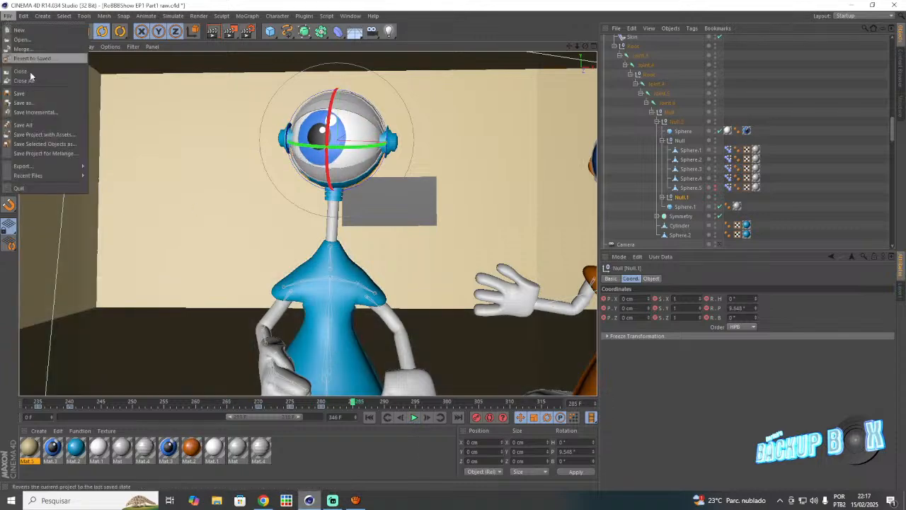
click(38, 93)
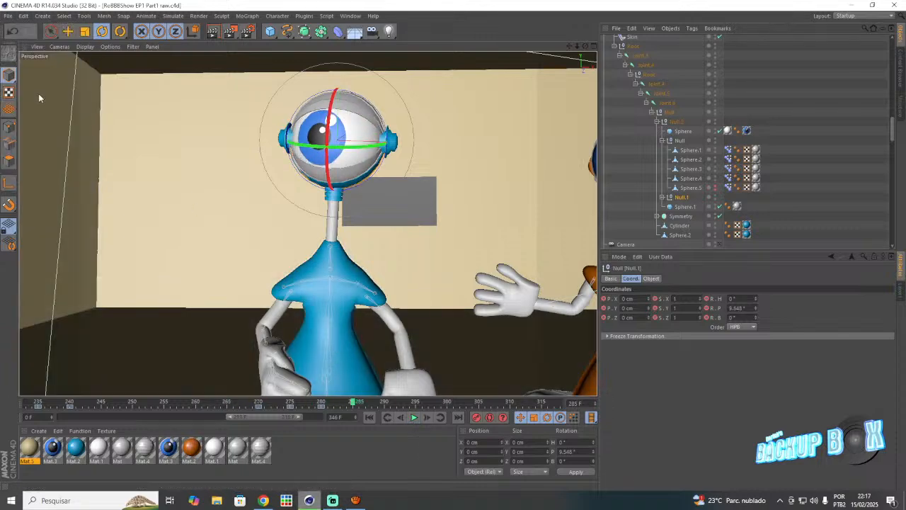
- Keyframe the blue robot's eye sphere at frame 275, rotate it at frame 285 to about H 25.8°, P -1.4°, B -0.9°, and save the project
click(289, 404)
click(320, 402)
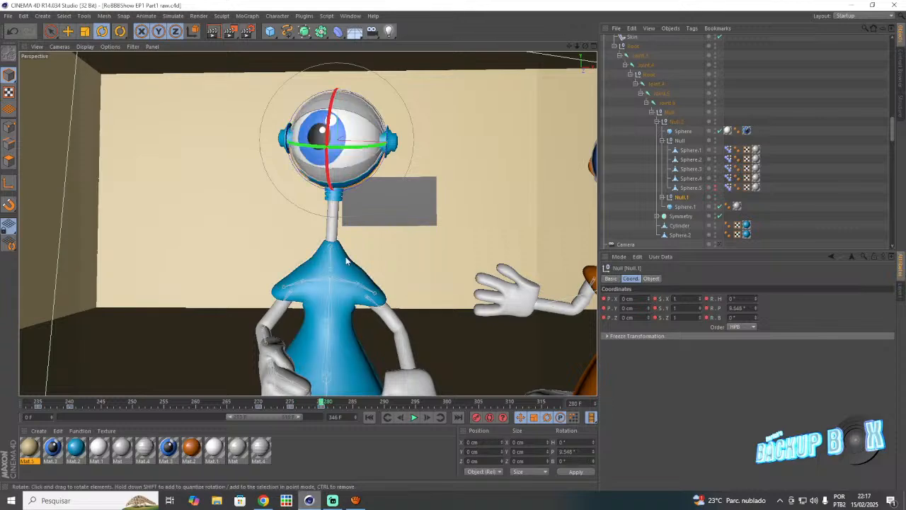
click(346, 162)
click(289, 403)
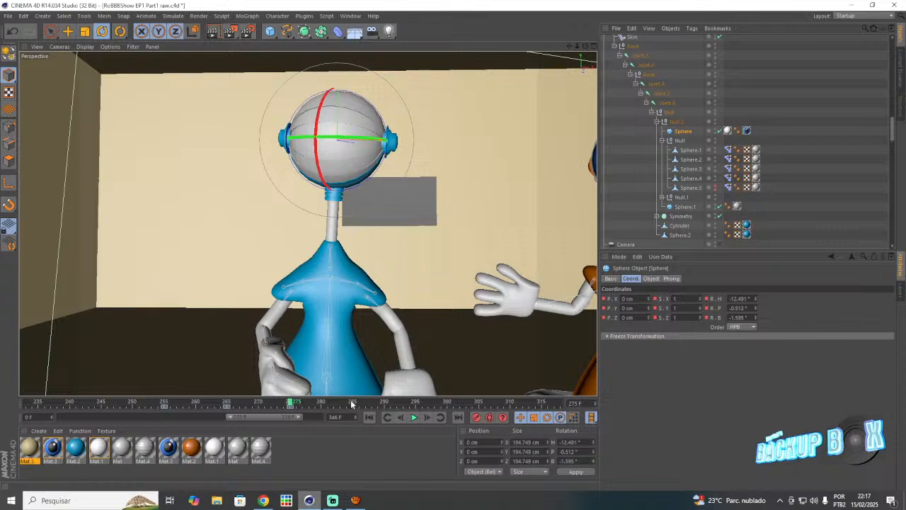
click(351, 405)
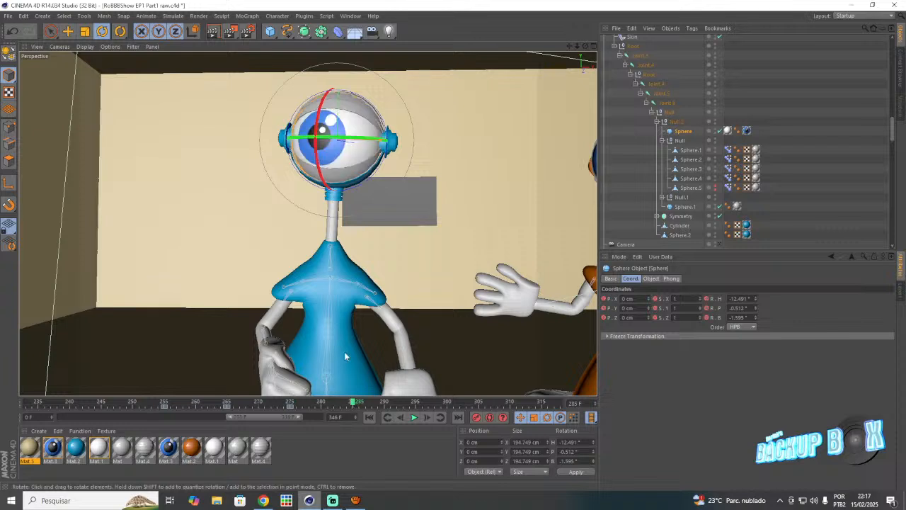
drag(320, 137, 383, 162)
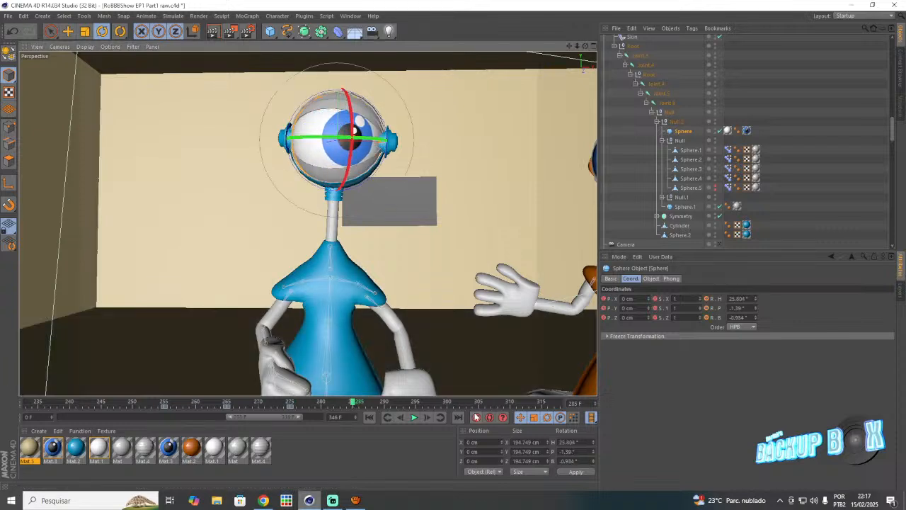
scroll(455, 174, down, 7)
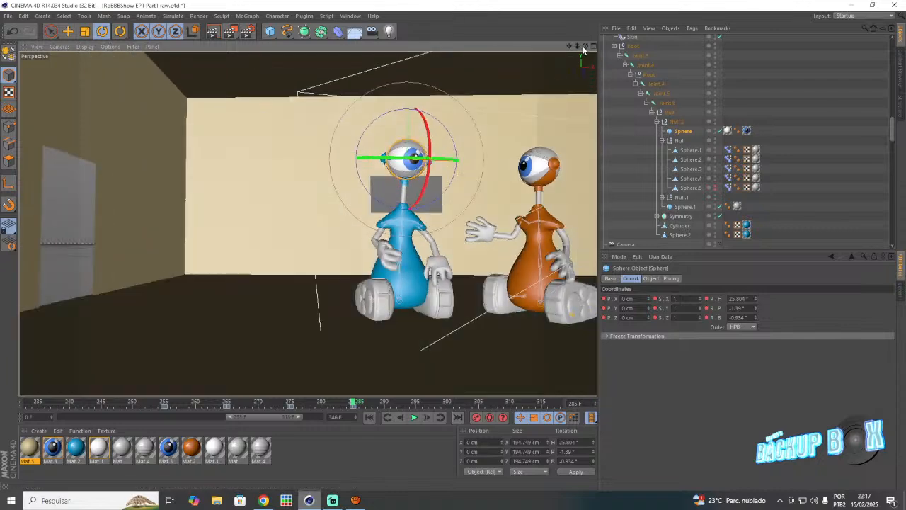
drag(585, 46, 513, 62)
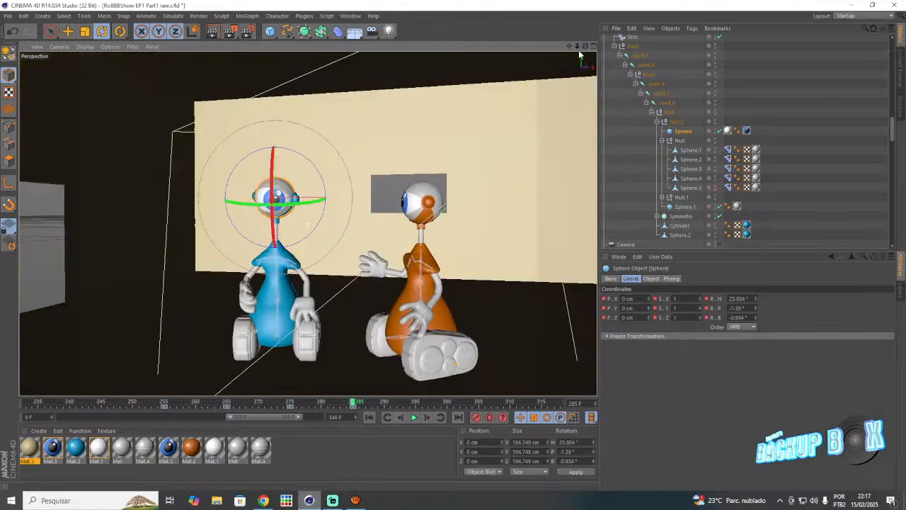
click(7, 16)
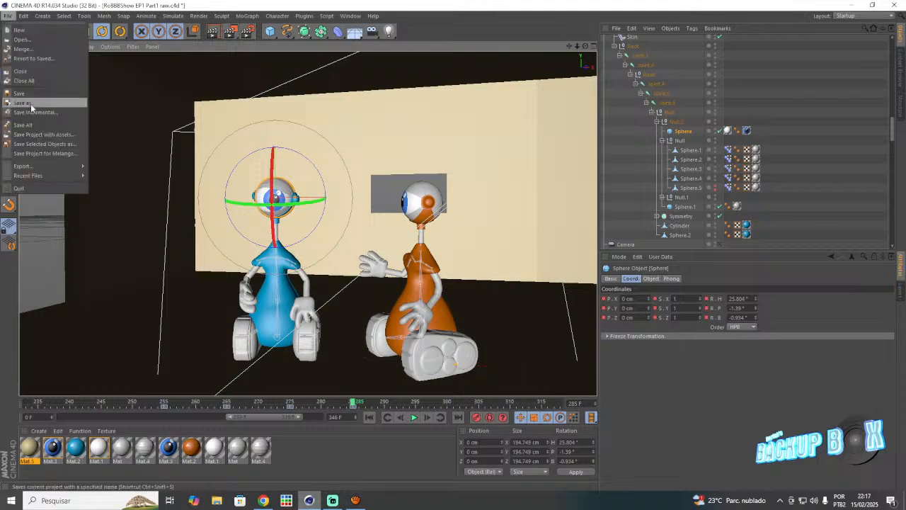
click(31, 109)
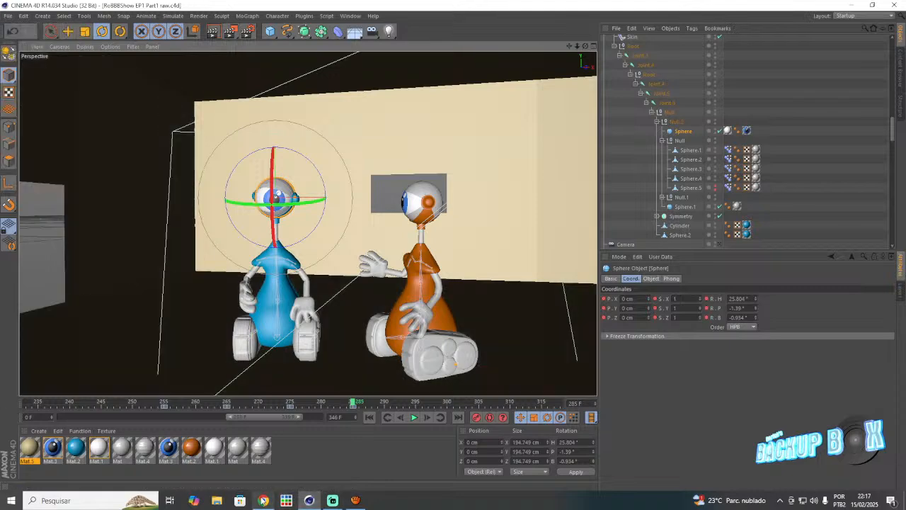
click(262, 501)
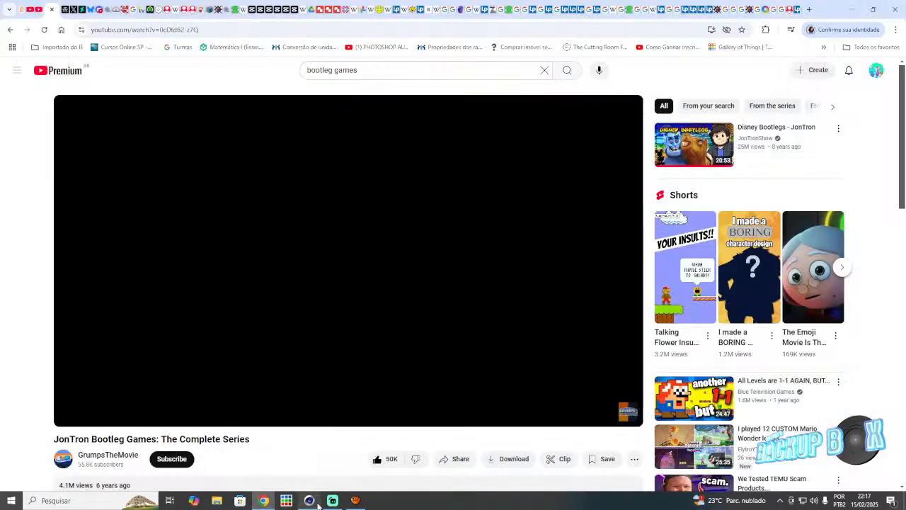
click(310, 501)
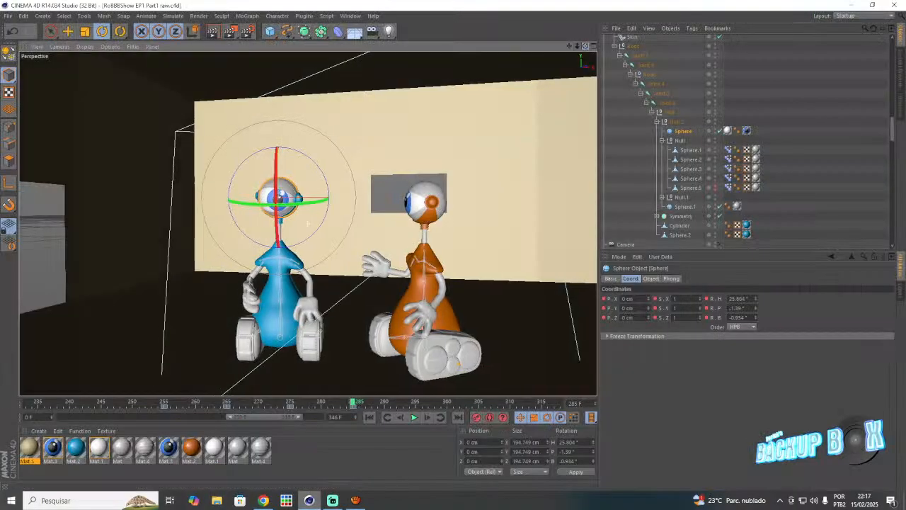
- Keyframe the blue robot's body Joint.1 at frame 270, rotate it at frame 285 to about H -5.4°, P 1.1°, B 0.1°, and save the project
alt+drag(308, 223, 308, 223)
scroll(623, 112, up, 10)
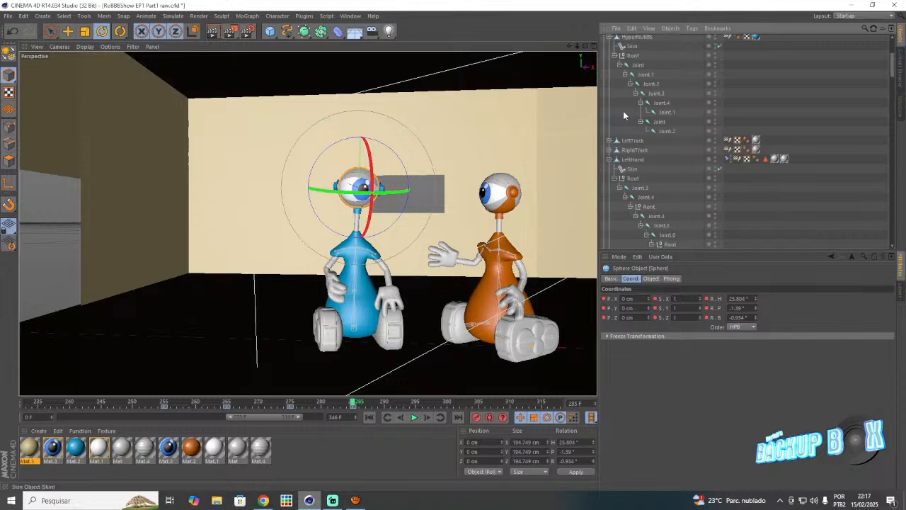
scroll(623, 114, up, 3)
click(644, 131)
click(259, 402)
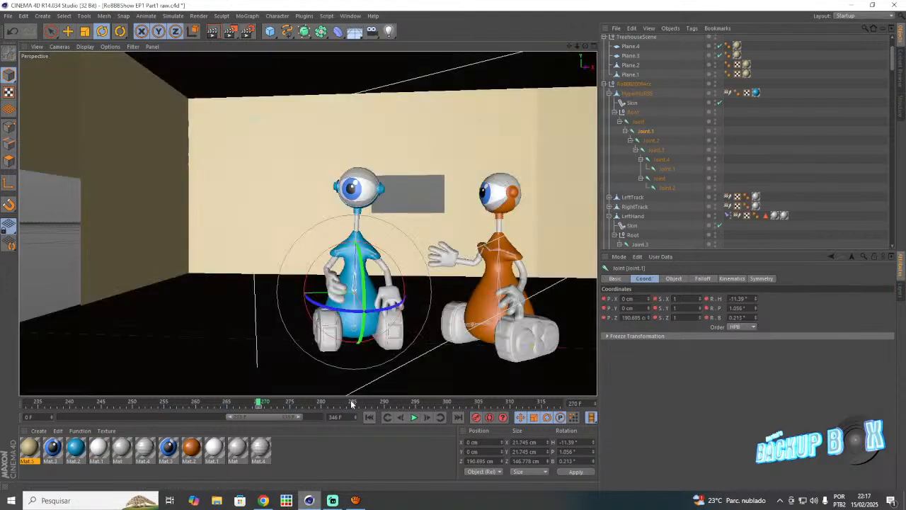
scroll(349, 295, up, 10)
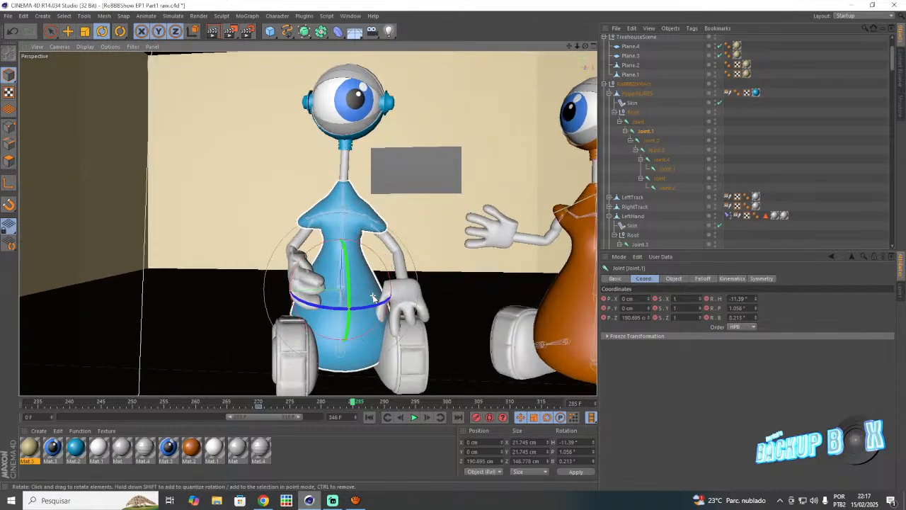
drag(349, 295, 341, 279)
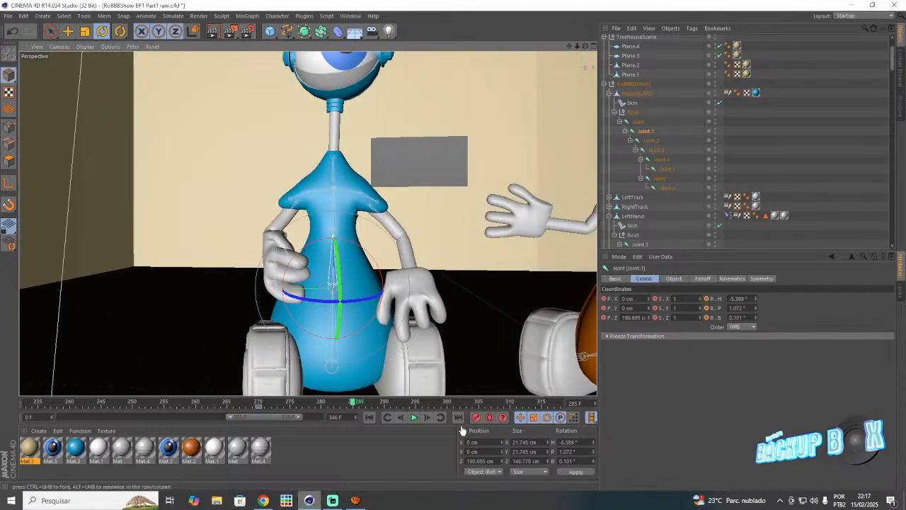
click(8, 15)
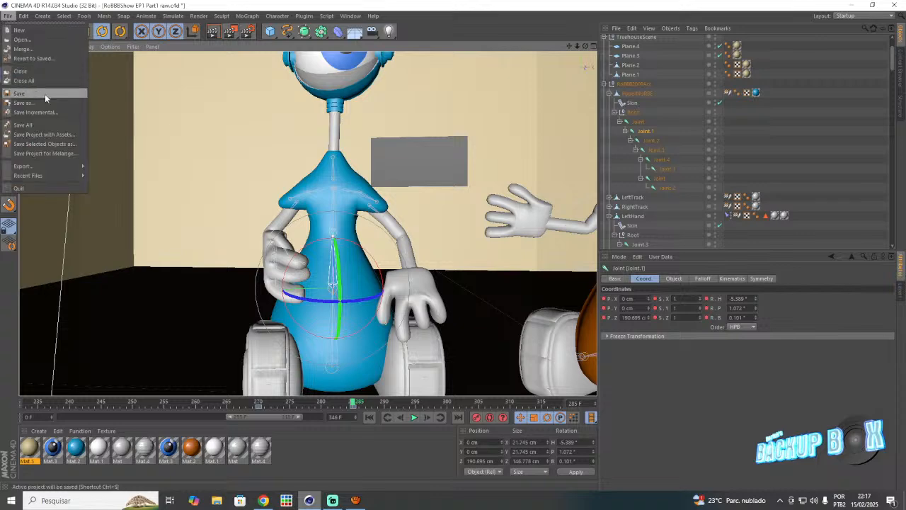
click(45, 93)
- Switch to Streamlabs Desktop to check the live chat and return to Cinema 4D
click(332, 500)
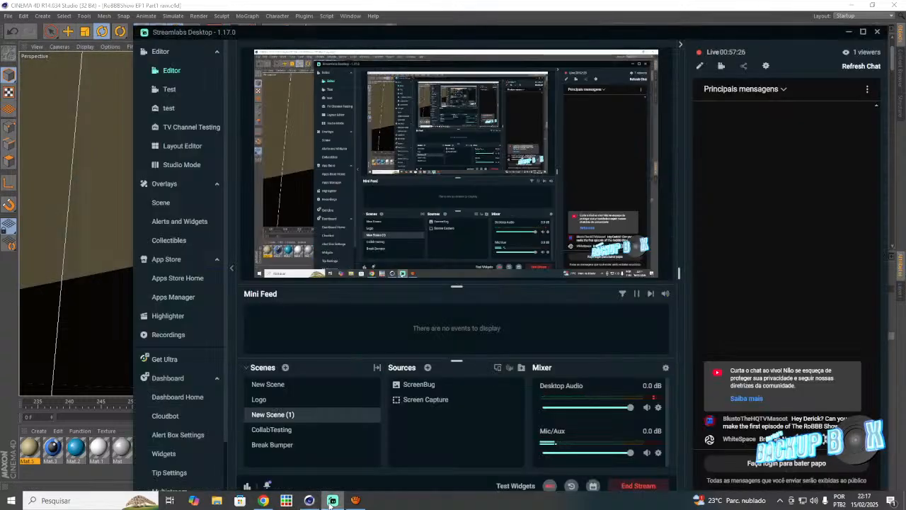
click(310, 500)
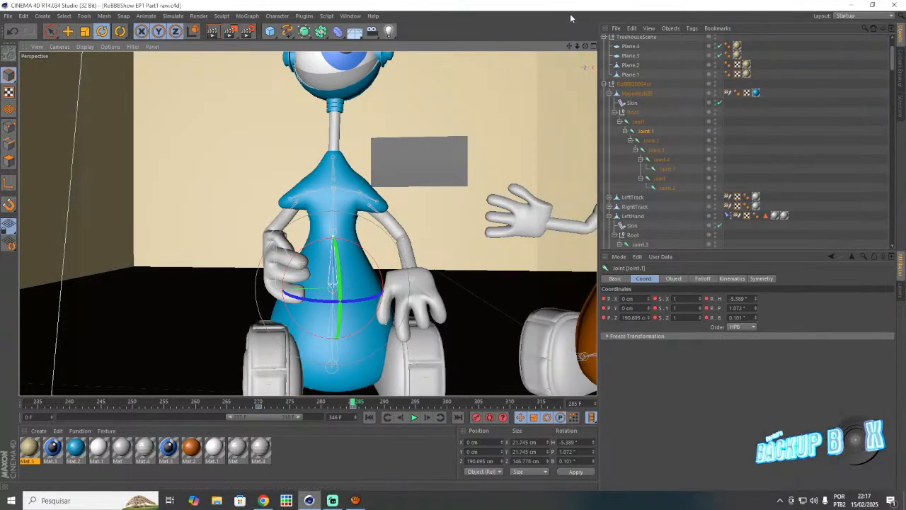
- Keyframe the blue robot's RightHand arm joints and the lower Root null that moves the hand at frame 275
drag(585, 48, 570, 46)
scroll(643, 191, down, 2)
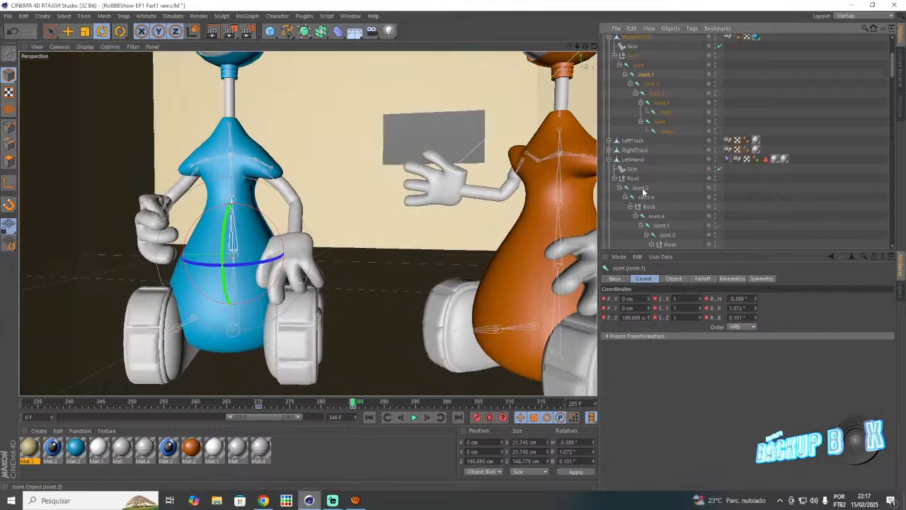
scroll(642, 188, down, 6)
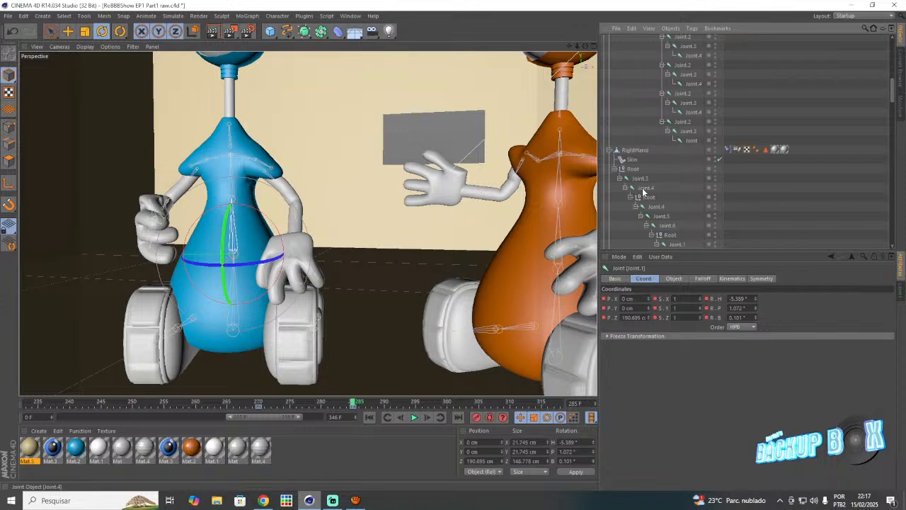
scroll(643, 191, down, 2)
click(648, 141)
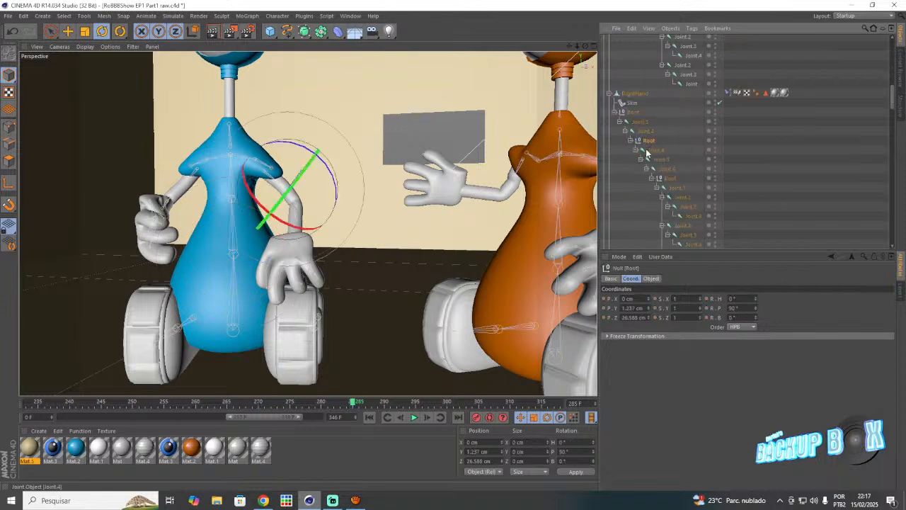
click(654, 150)
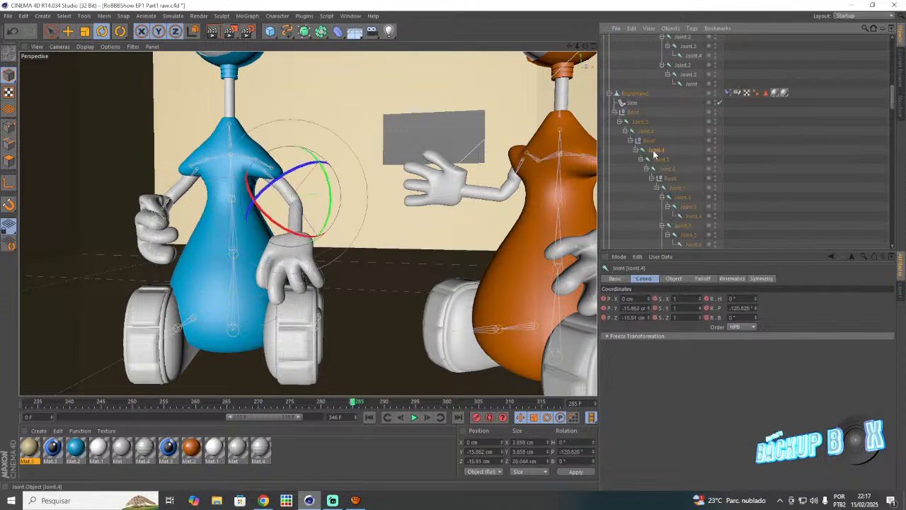
click(289, 402)
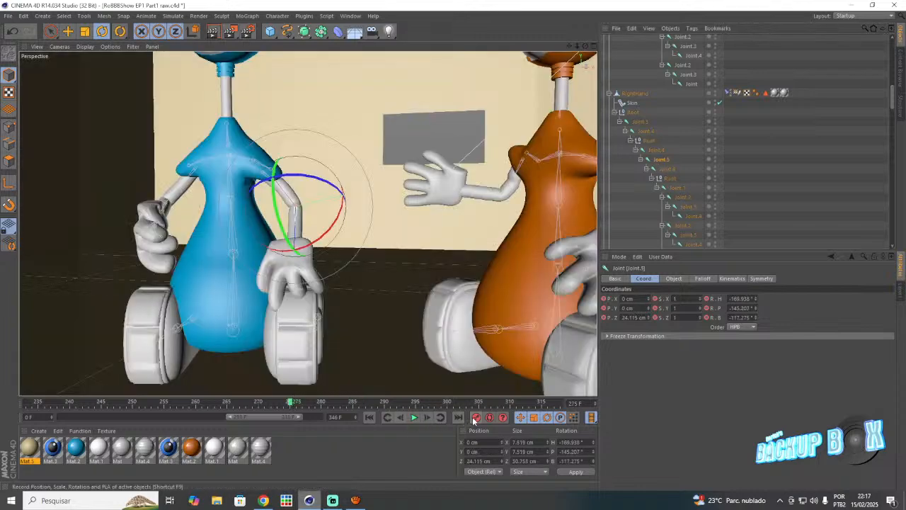
click(669, 178)
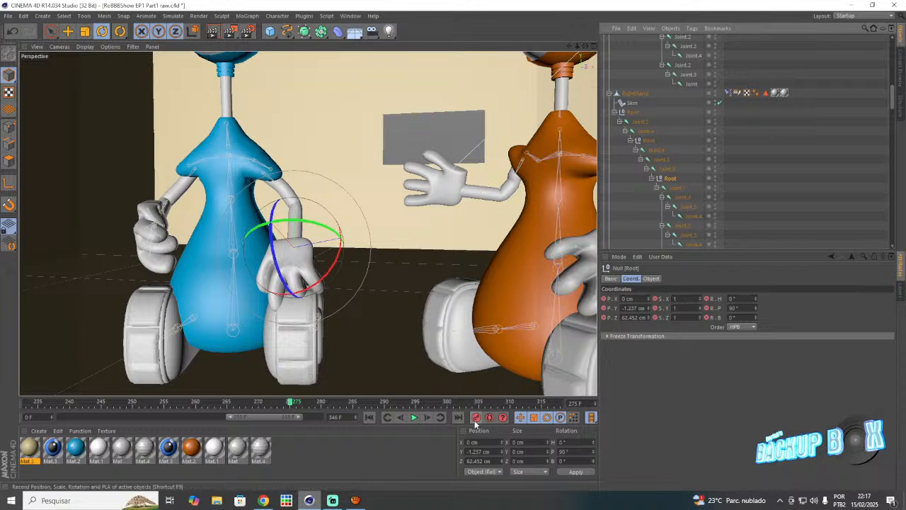
- Lower the blue robot's right hand at frame 285 by moving its Root null to about Z 126.8 cm, and save the project
click(351, 402)
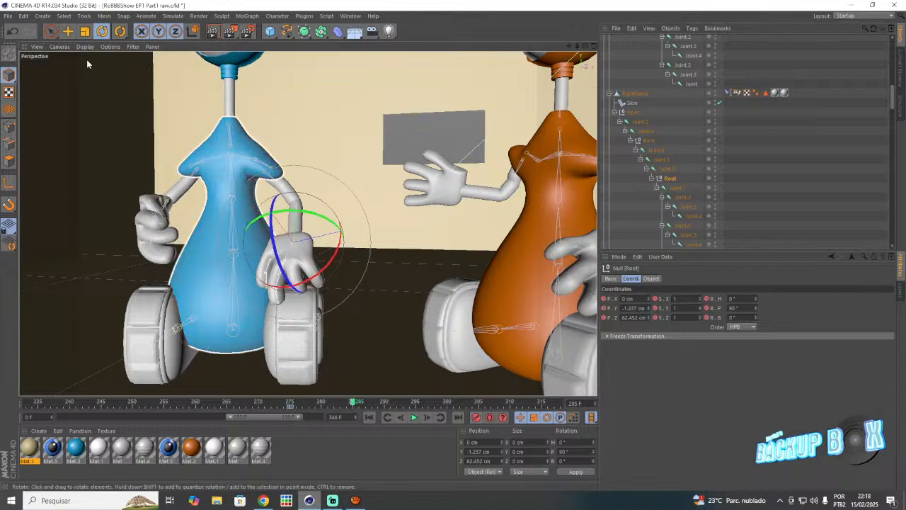
key(e)
drag(305, 225, 304, 253)
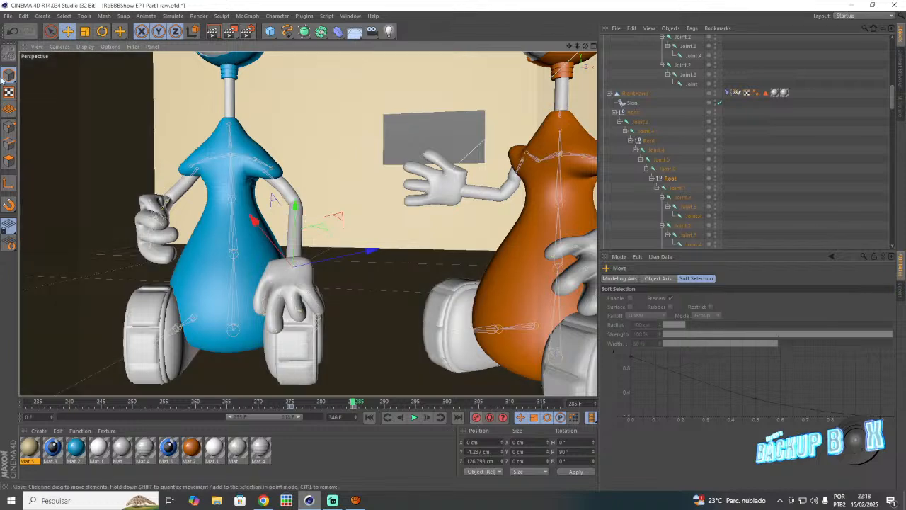
click(12, 16)
click(28, 92)
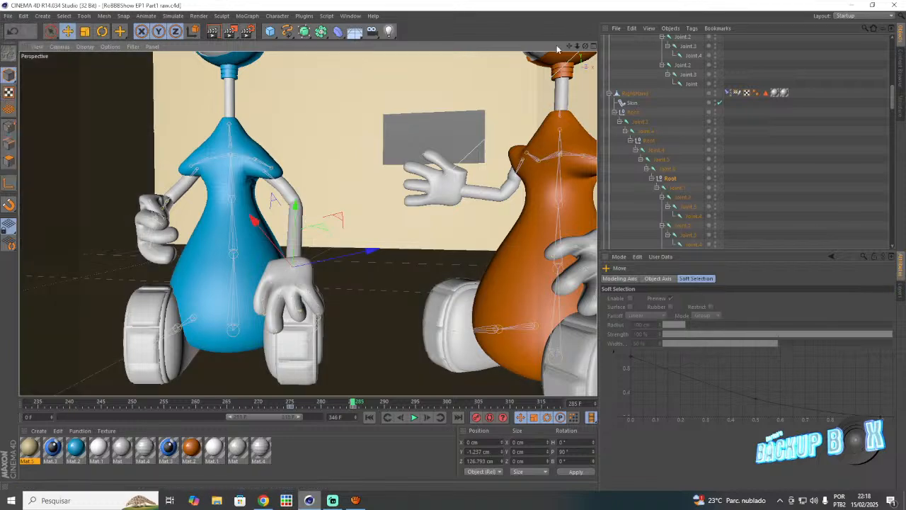
- Reframe the scene Camera at frame 160 to about X 192.7, Y 685.6, Z -1942.6 cm, H 13.8°, P -8.35°, keyframe it and save the project
drag(572, 49, 567, 49)
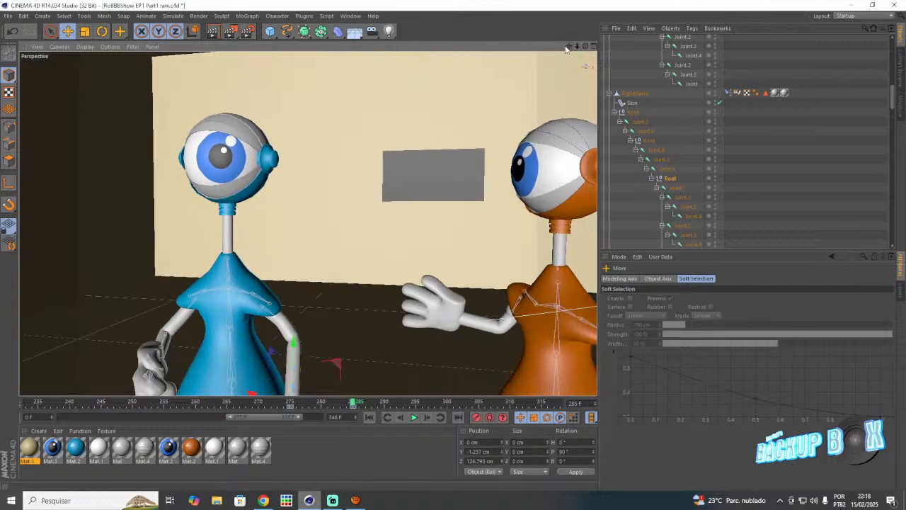
scroll(657, 134, up, 5)
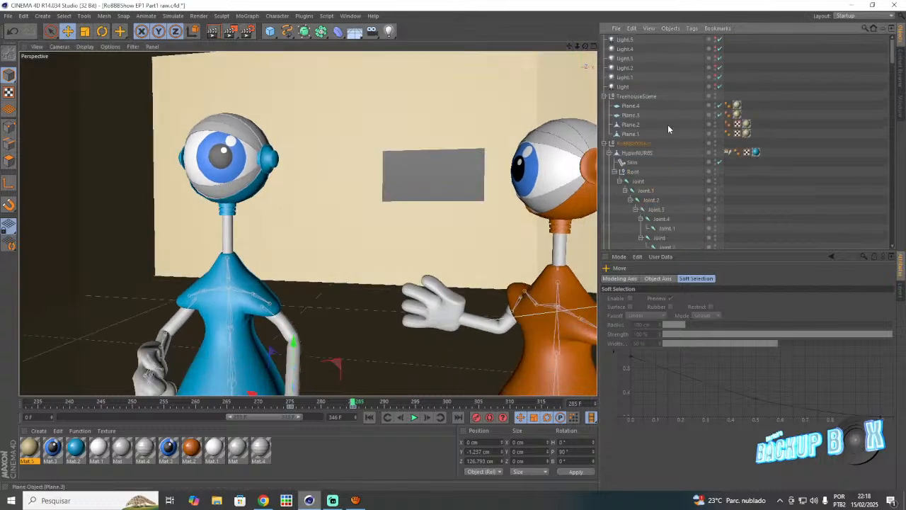
scroll(646, 134, down, 10)
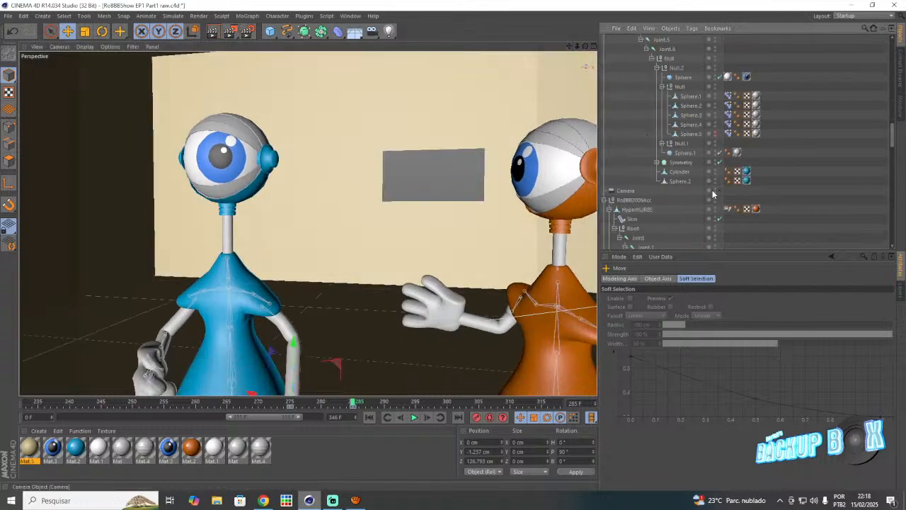
click(718, 191)
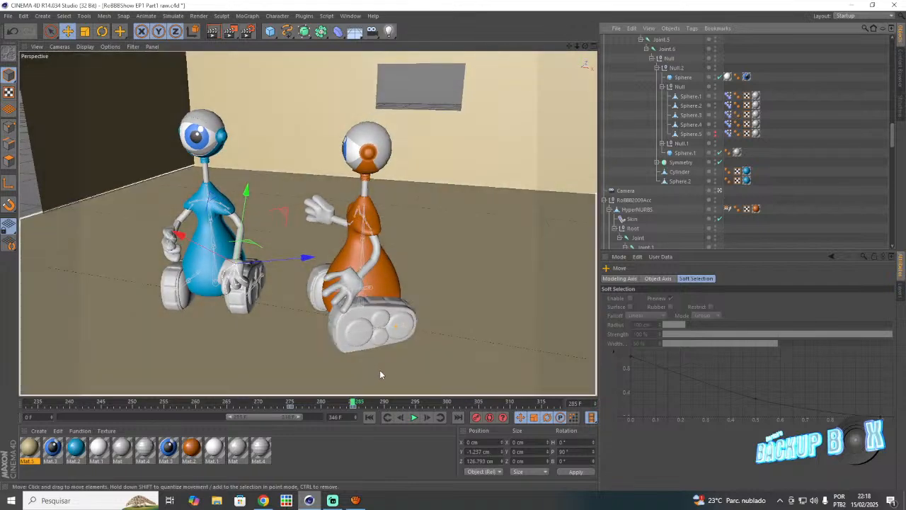
click(626, 191)
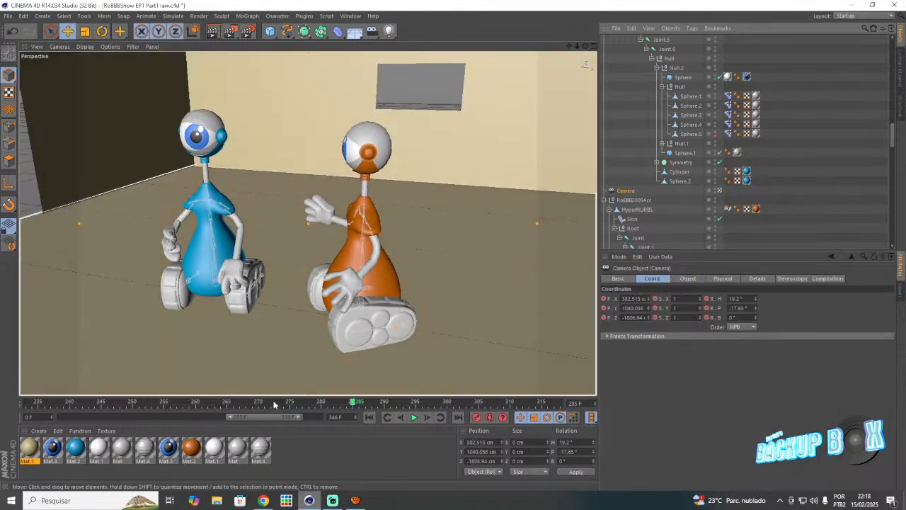
drag(277, 419, 249, 419)
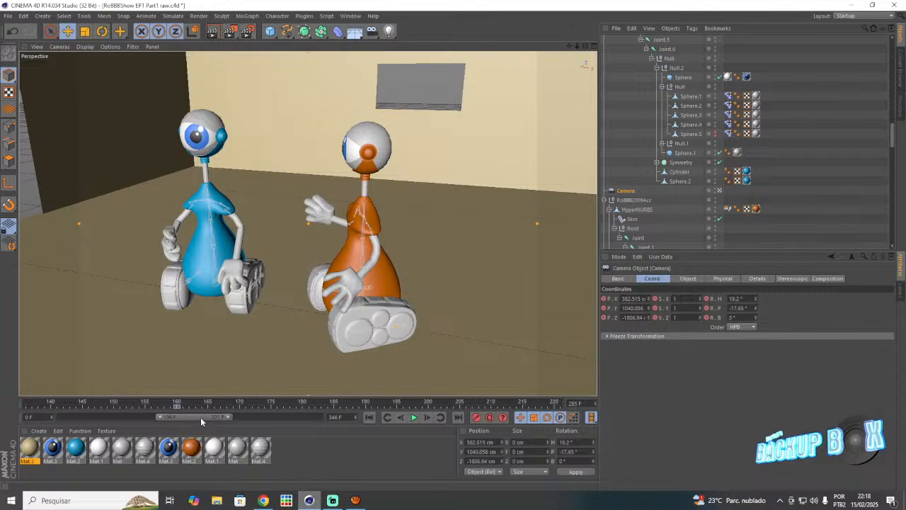
click(177, 405)
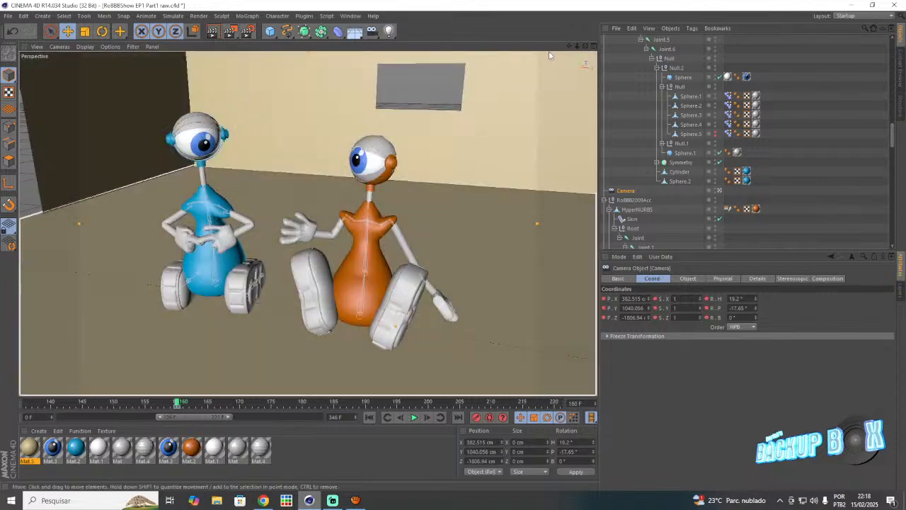
mouse_move(586, 47)
mouse_down()
mouse_move(556, 36)
mouse_move(581, 39)
mouse_up()
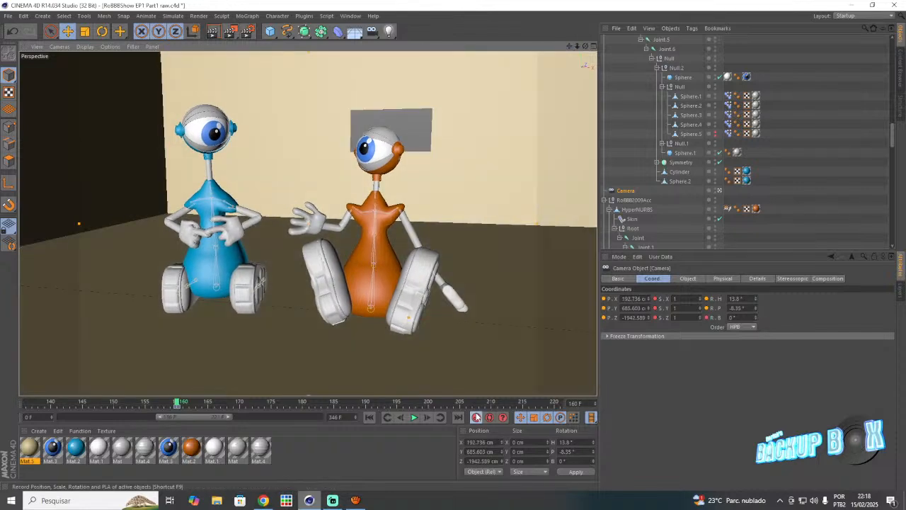
click(8, 15)
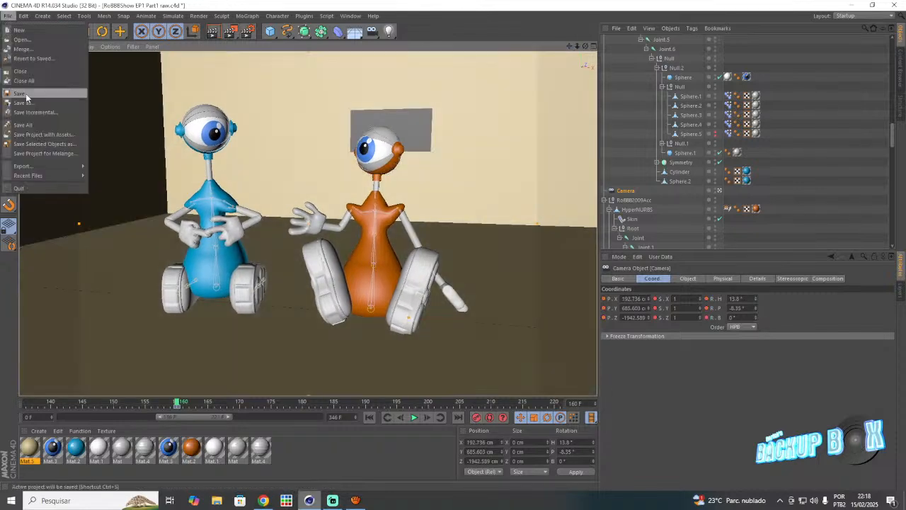
click(24, 94)
- Leave the scene camera for the editor view, clear the selection and save the project
scroll(714, 184, down, 3)
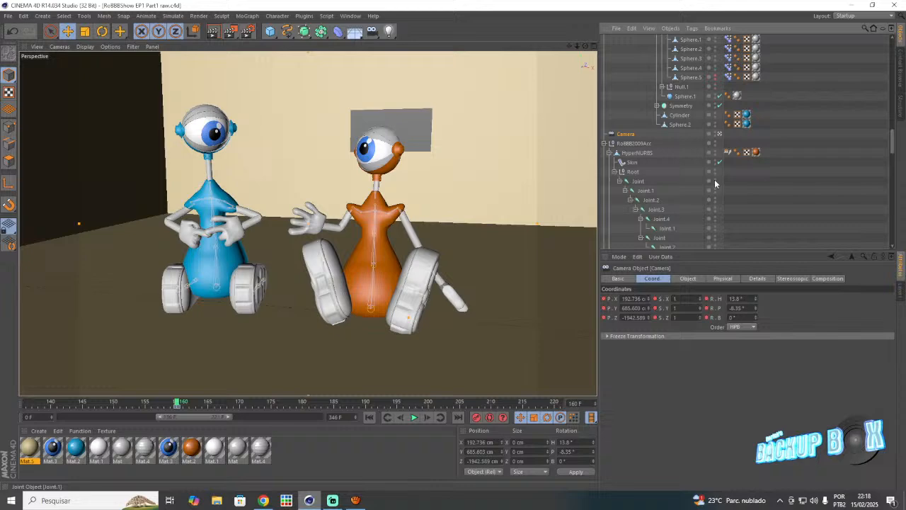
click(720, 134)
click(446, 186)
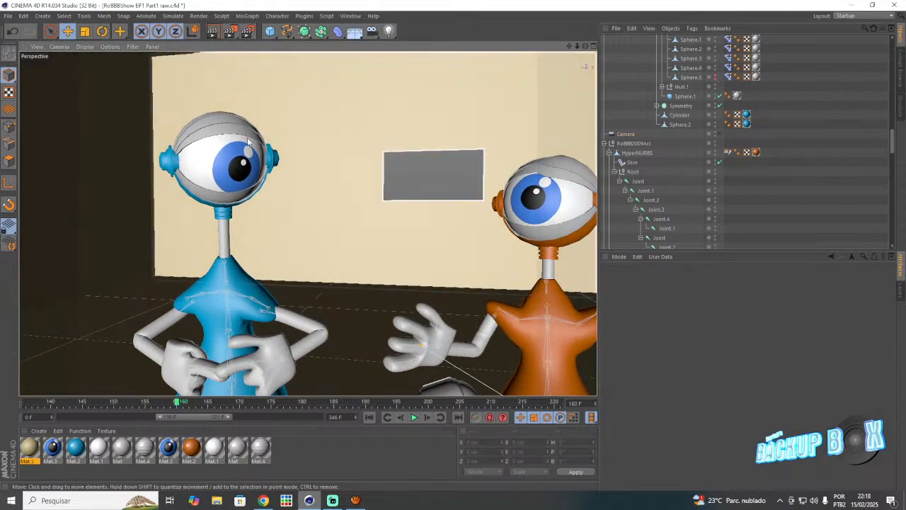
click(8, 16)
click(8, 16)
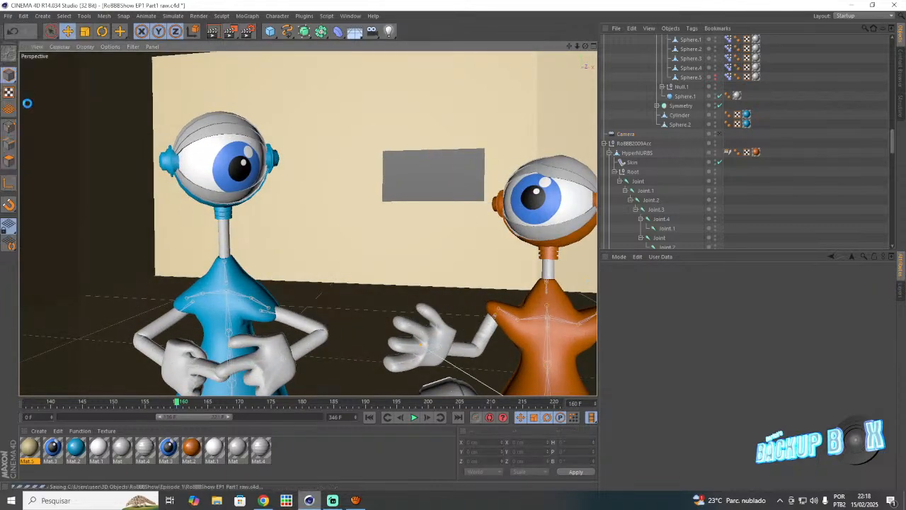
- Check the live stream's viewers and chat in Streamlabs Desktop and return to Cinema 4D
click(332, 500)
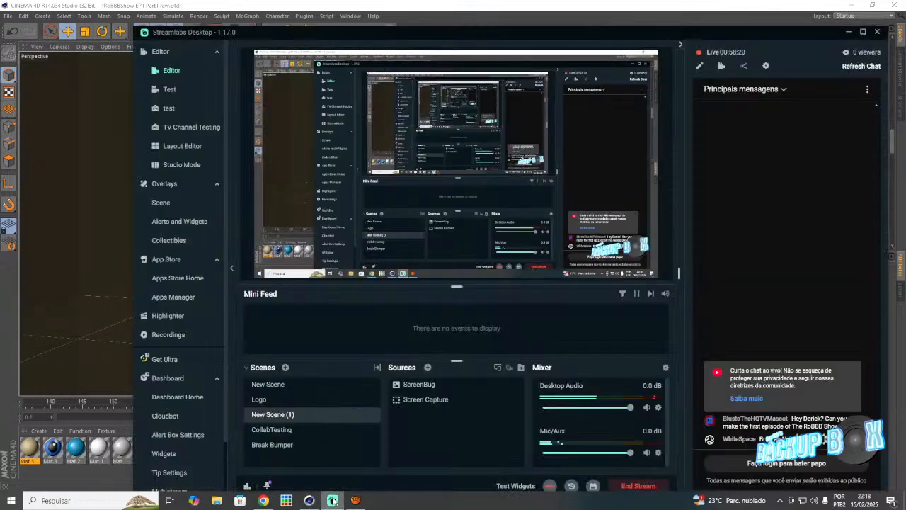
click(314, 501)
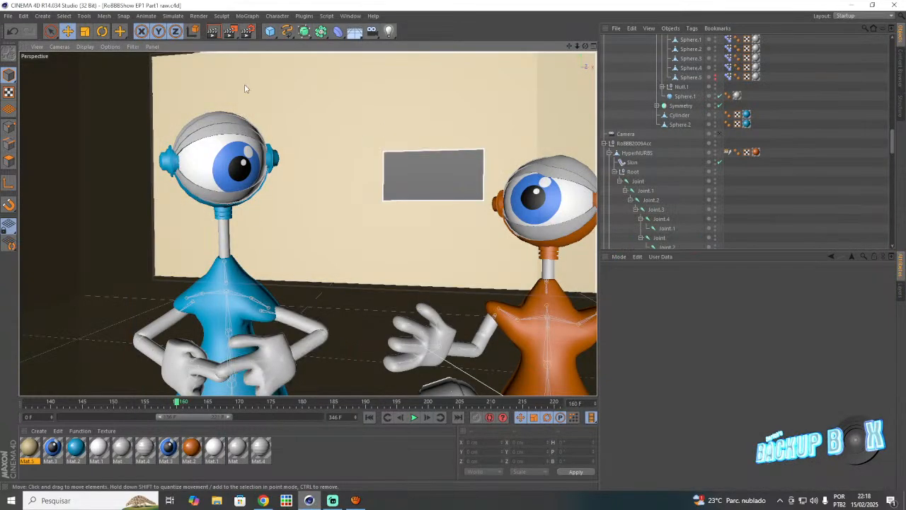
- Render a preview of both robots in the editor view at frame 160, clear it and save the project
click(212, 33)
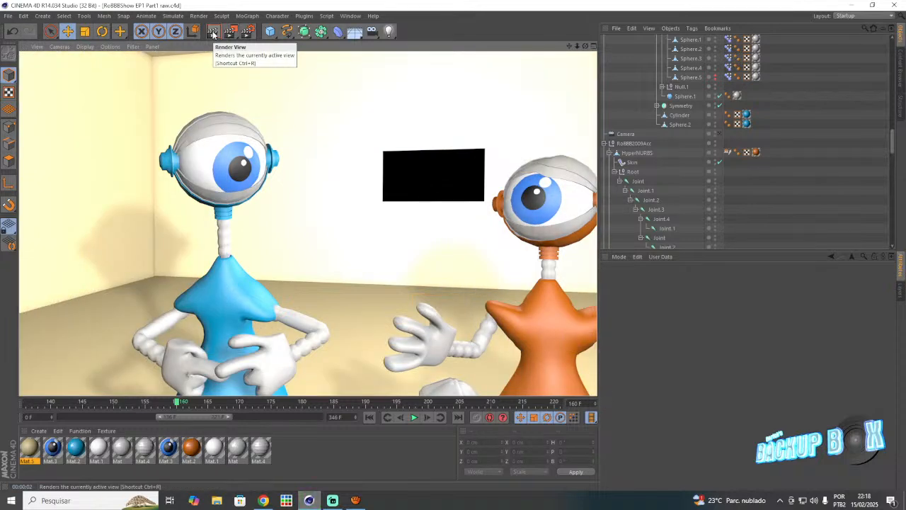
click(411, 184)
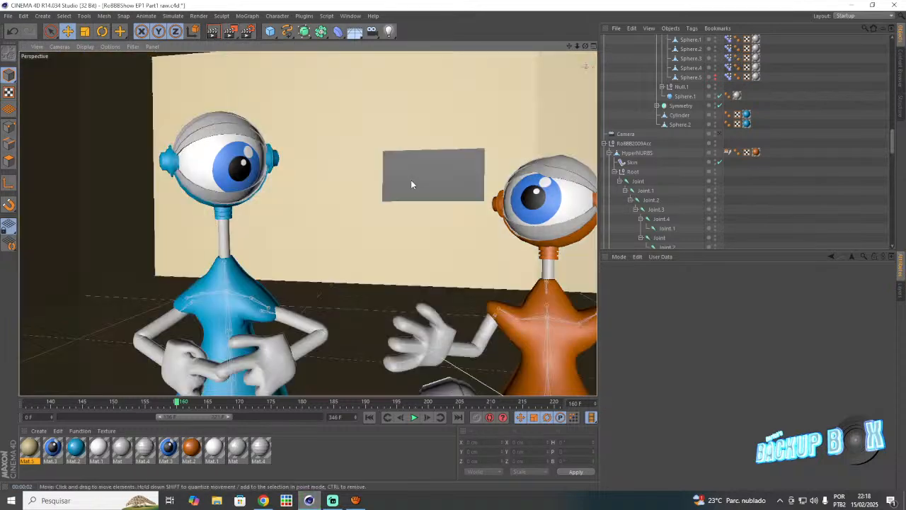
click(8, 16)
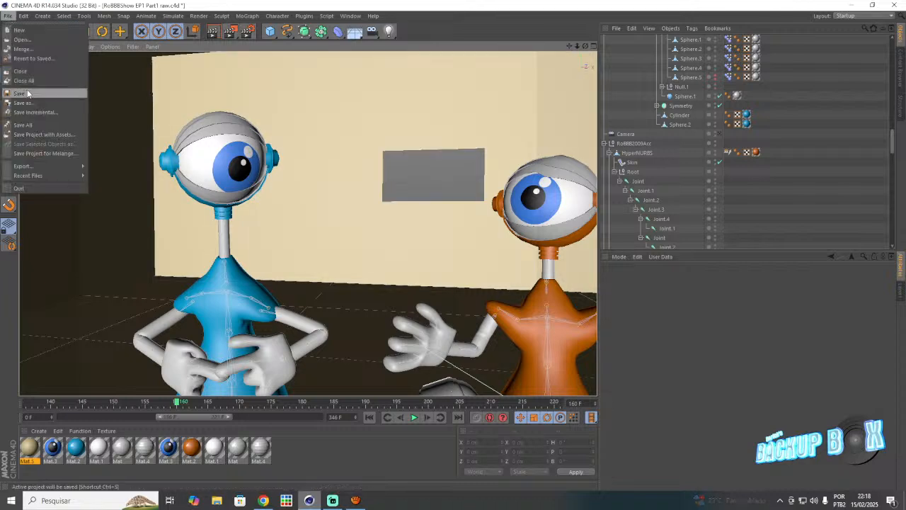
click(28, 93)
- Examine the robots' poses at frames 243 and 265 through the scene camera and return to the editor view
drag(212, 417, 460, 386)
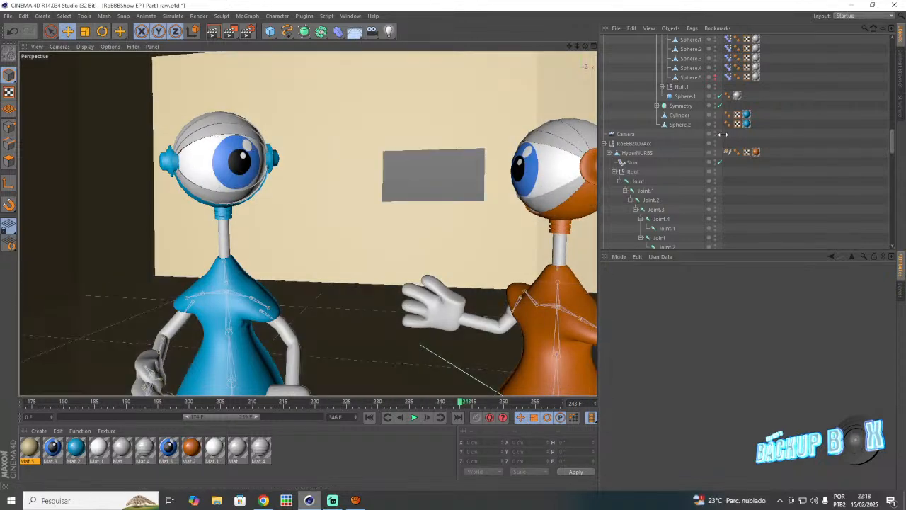
click(721, 134)
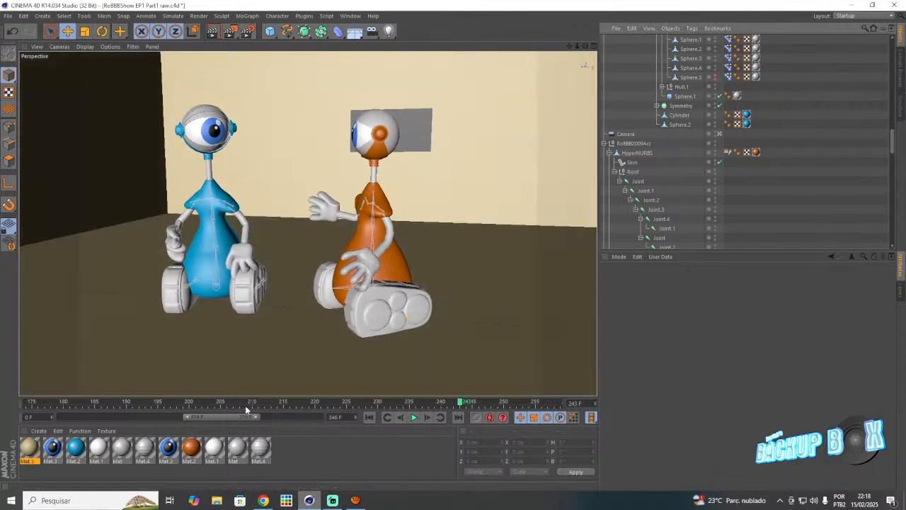
drag(246, 416, 267, 416)
drag(324, 402, 418, 400)
drag(472, 391, 491, 389)
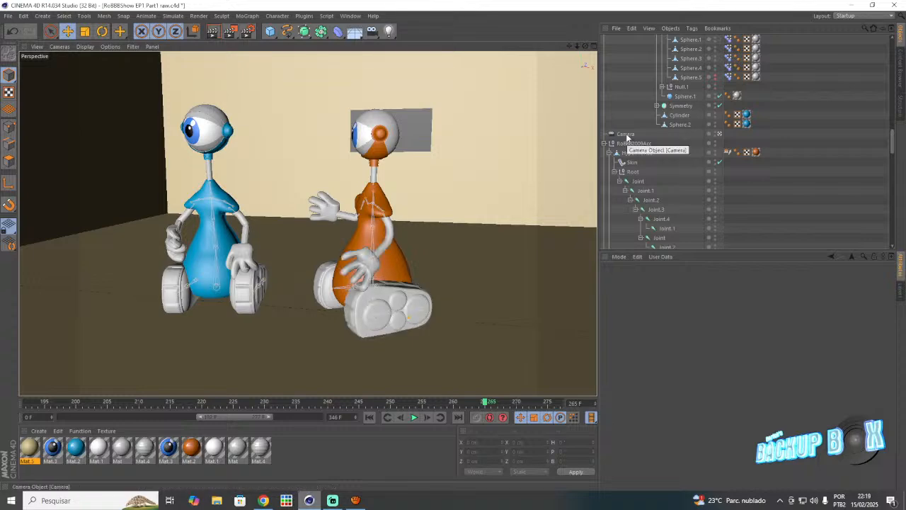
click(718, 135)
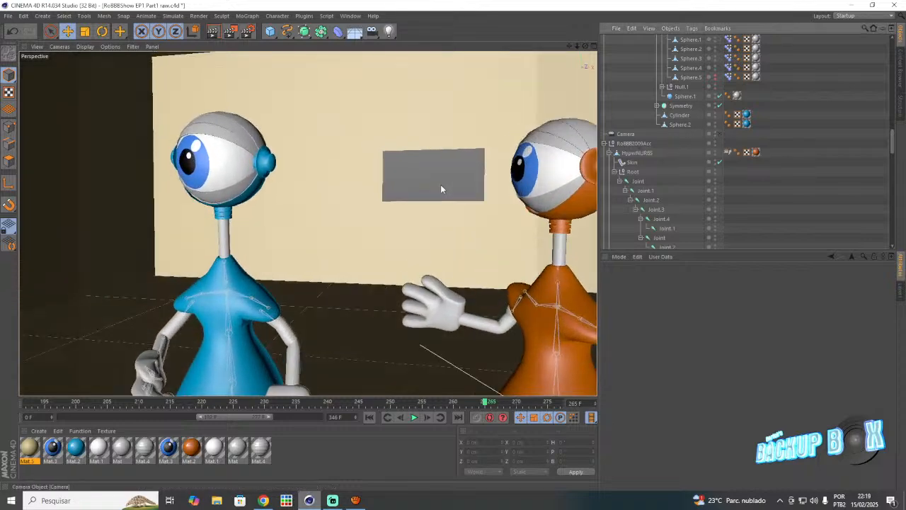
- Select the orange robot's RoBBB2009Acc null and keyframe its current pose at frame 245
scroll(617, 132, down, 10)
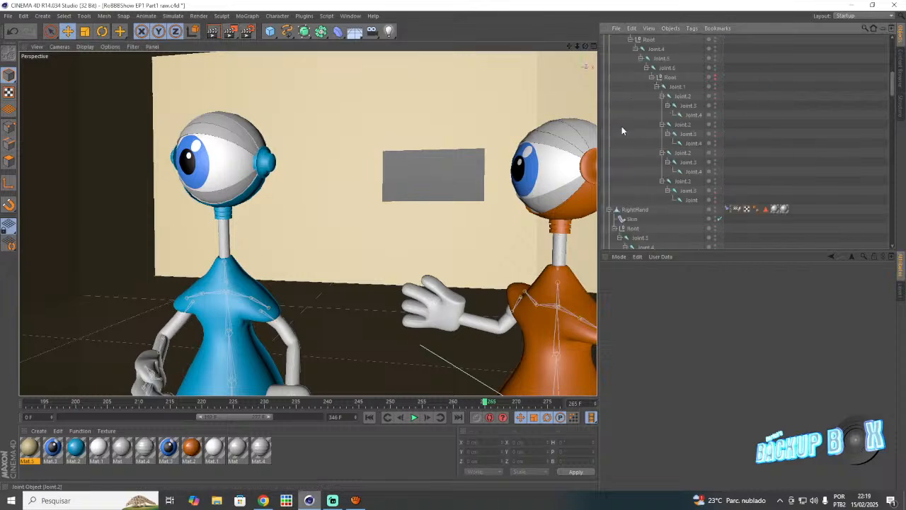
scroll(622, 130, down, 5)
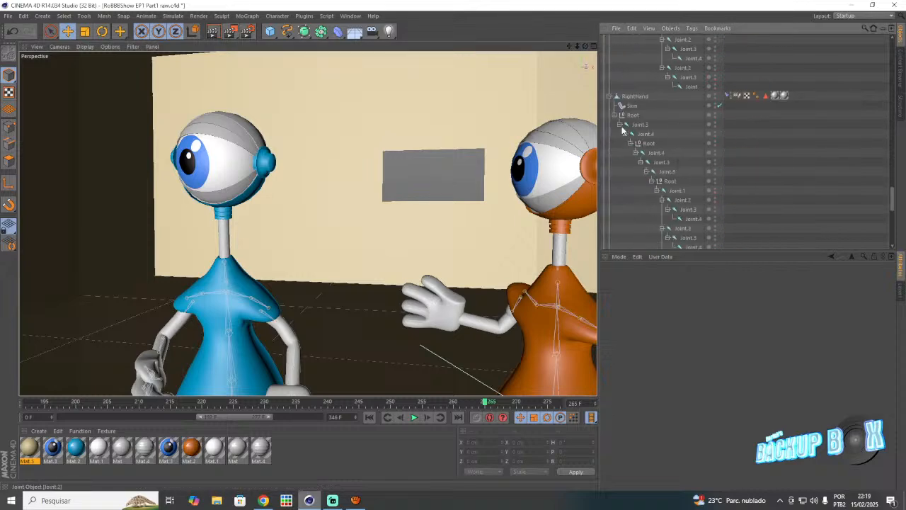
scroll(621, 130, up, 8)
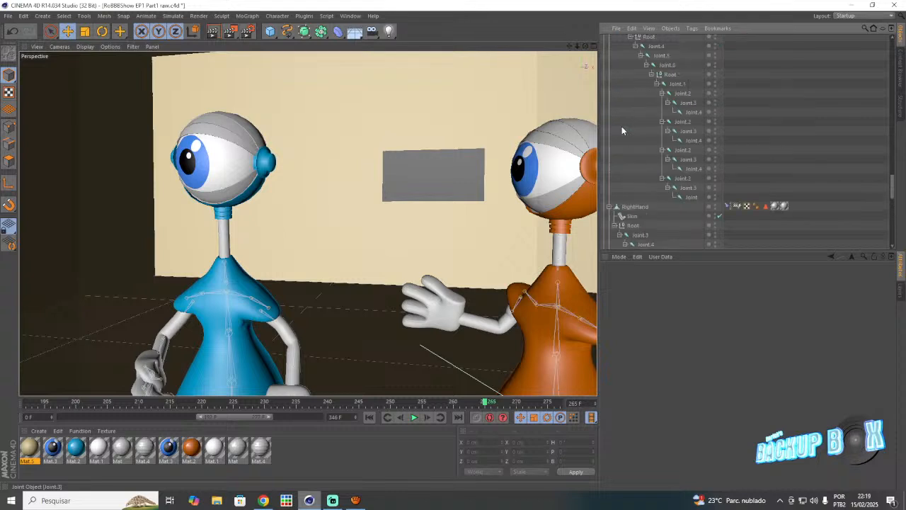
scroll(622, 130, up, 4)
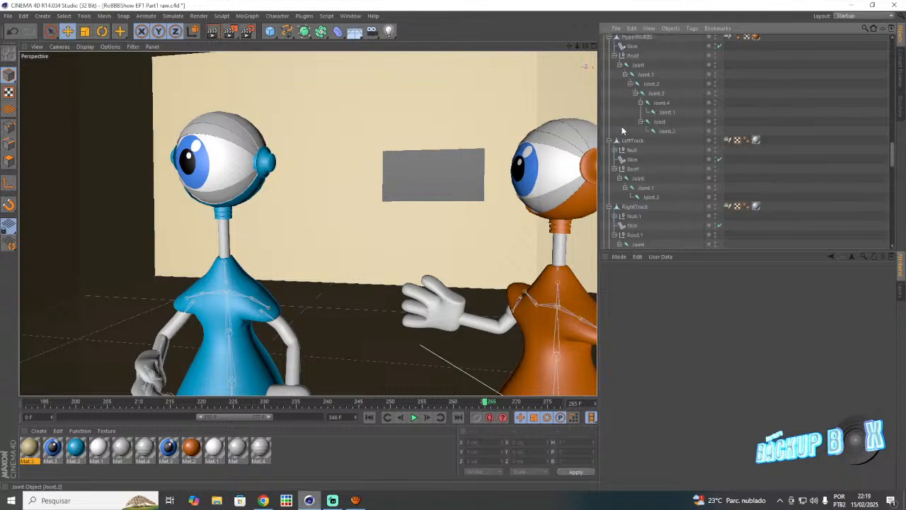
click(628, 86)
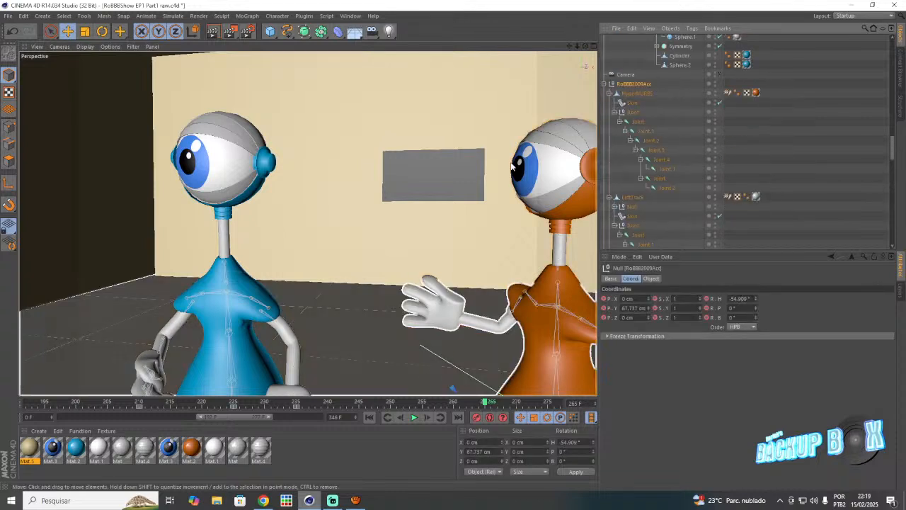
drag(569, 46, 435, 0)
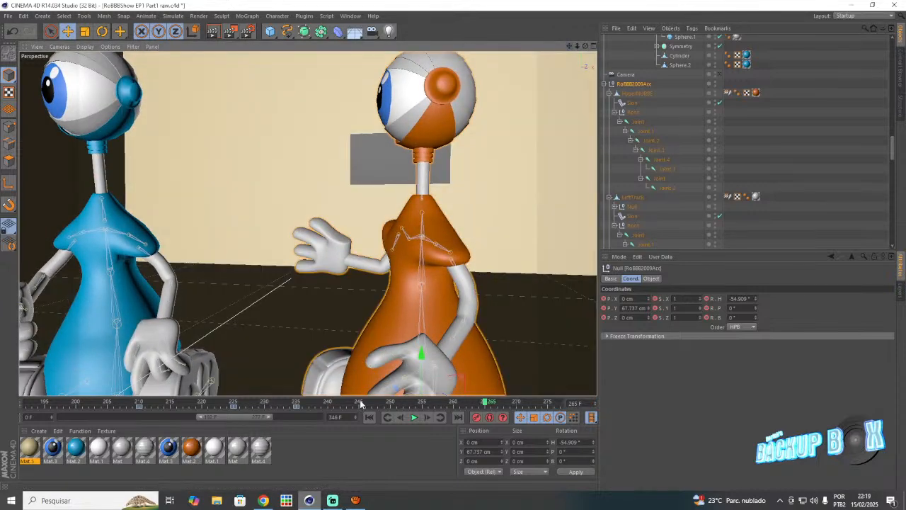
click(361, 403)
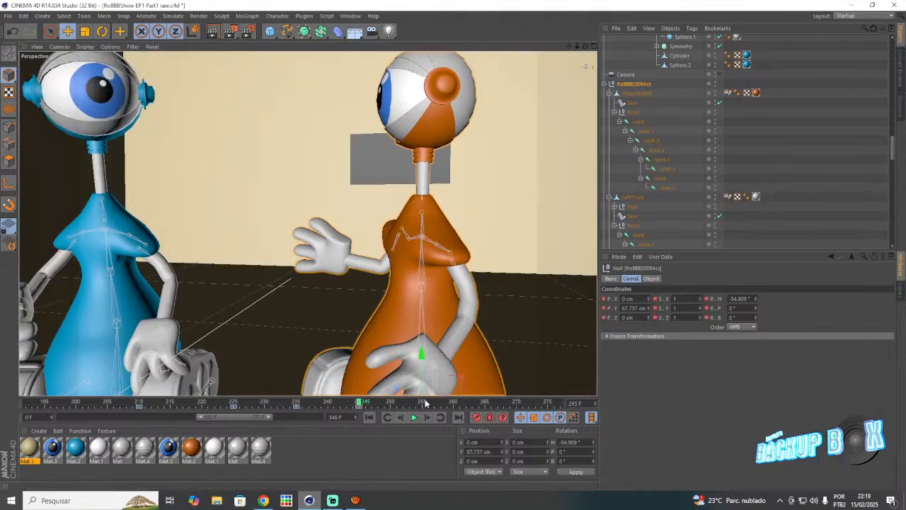
- Rotate the orange robot's null to a heading of about -27.7° at frame 255, keyframe it and save the project
click(424, 402)
key(r)
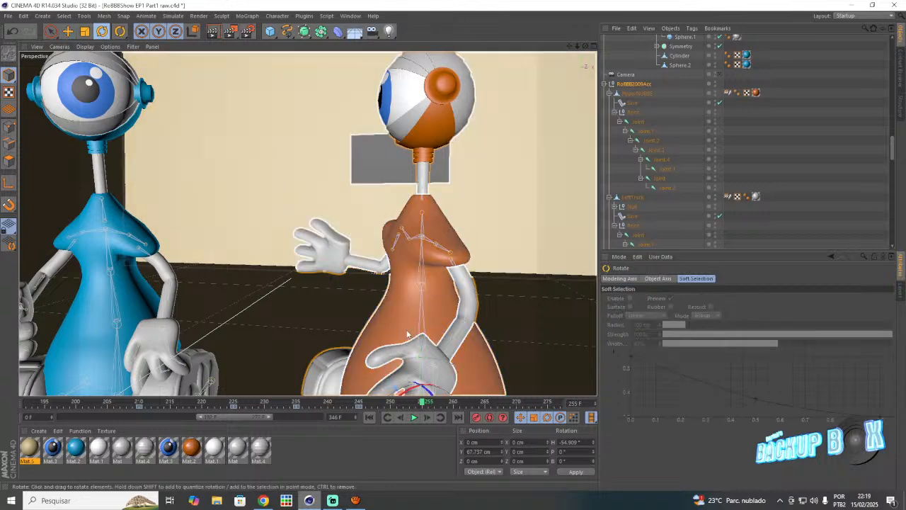
drag(570, 47, 536, 0)
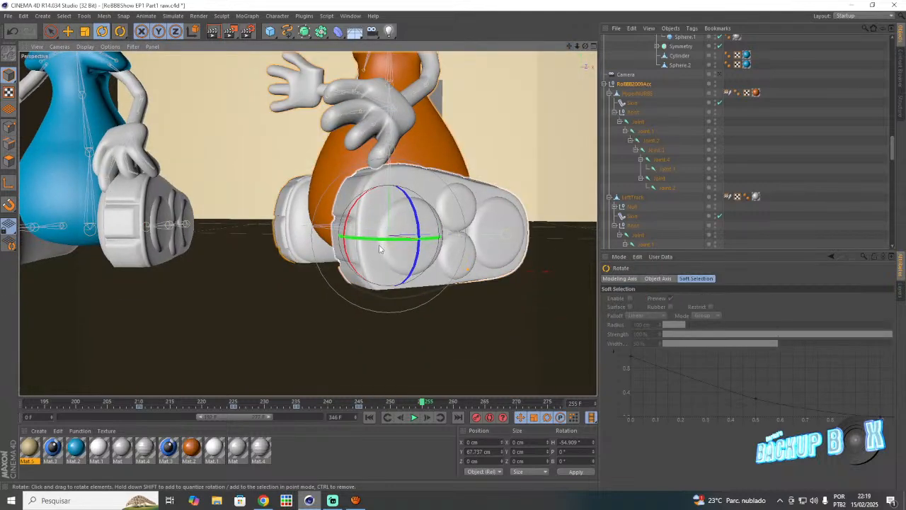
drag(378, 241, 466, 408)
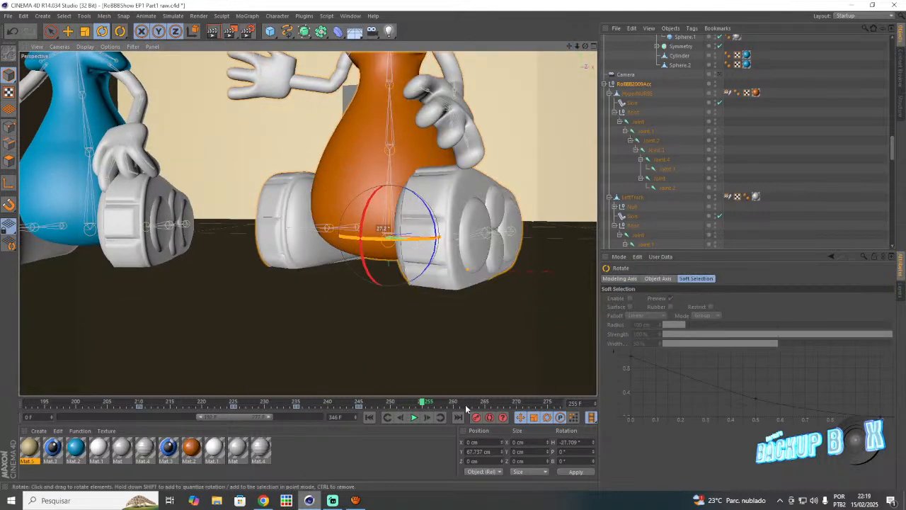
drag(570, 46, 588, 53)
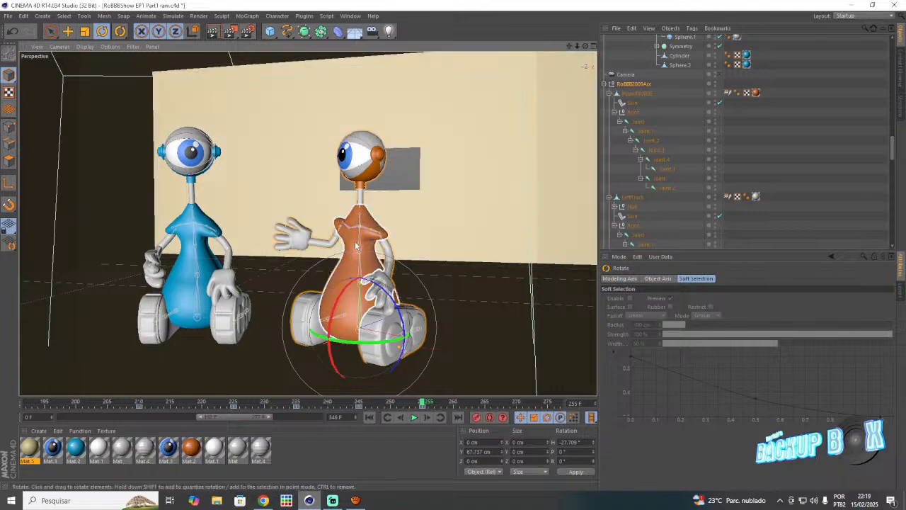
scroll(356, 246, up, 8)
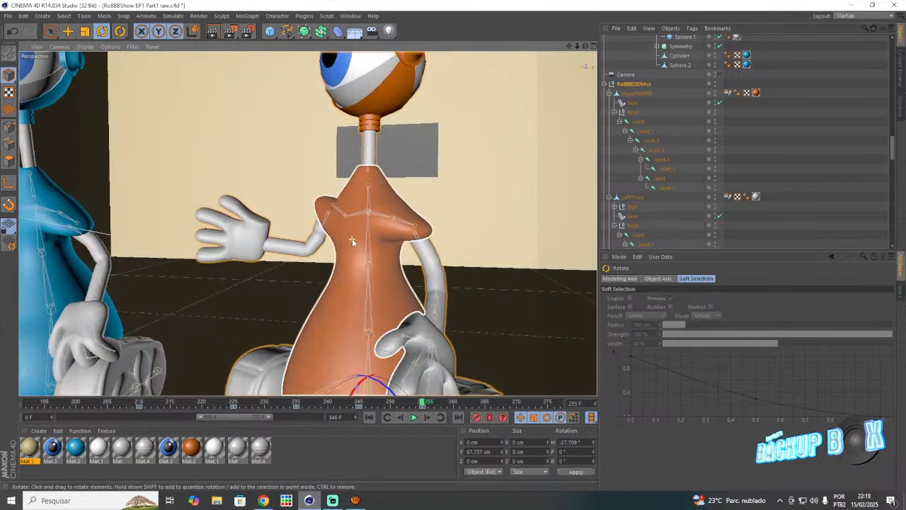
scroll(352, 240, up, 3)
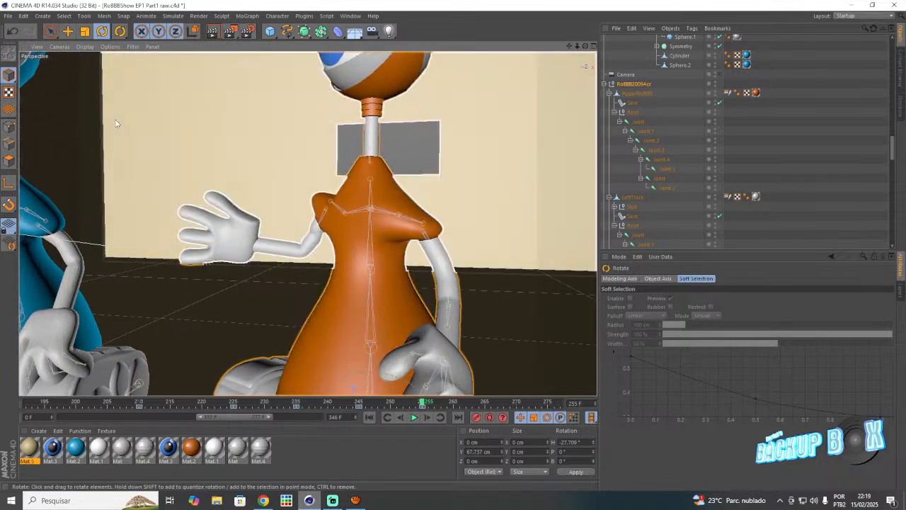
click(8, 16)
click(28, 93)
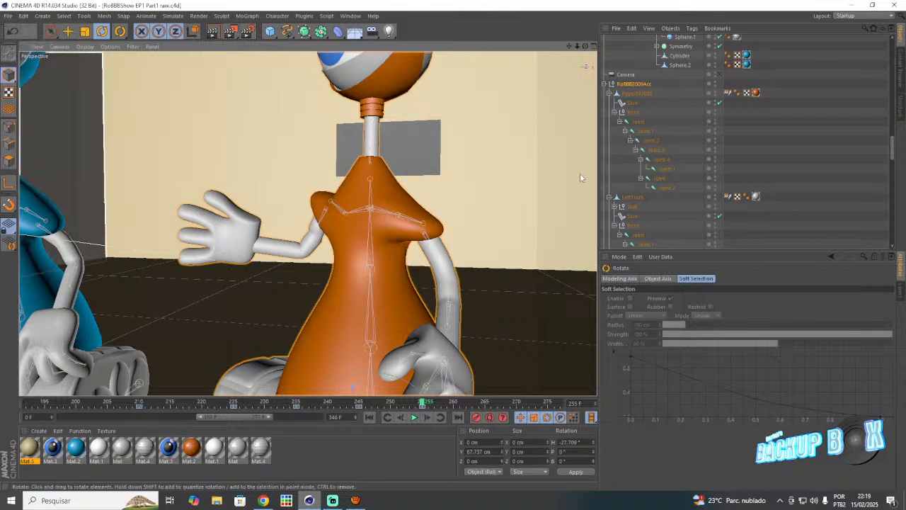
- Keyframe Joint.4 under the orange robot's LeftHand at frame 245, move it to about X -1.7, Z -8.3 cm at frame 260 and keyframe it
scroll(634, 147, down, 5)
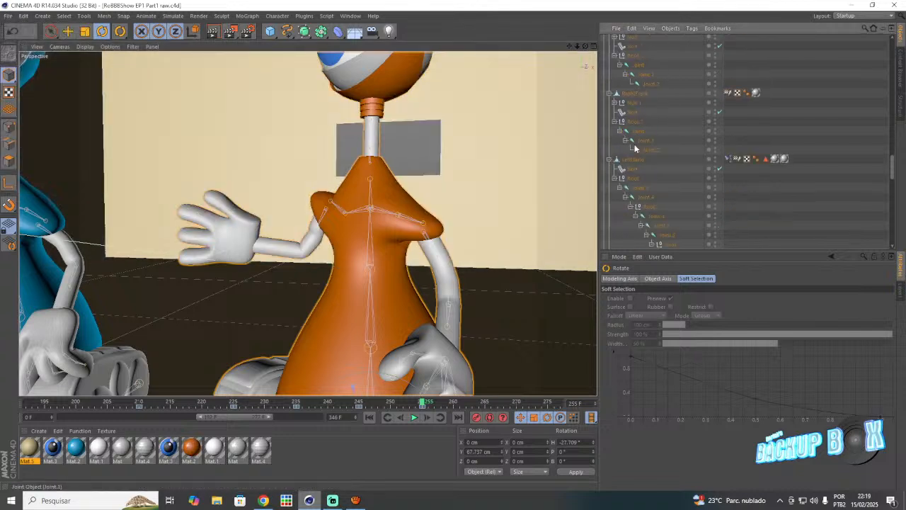
scroll(634, 145, down, 2)
click(646, 160)
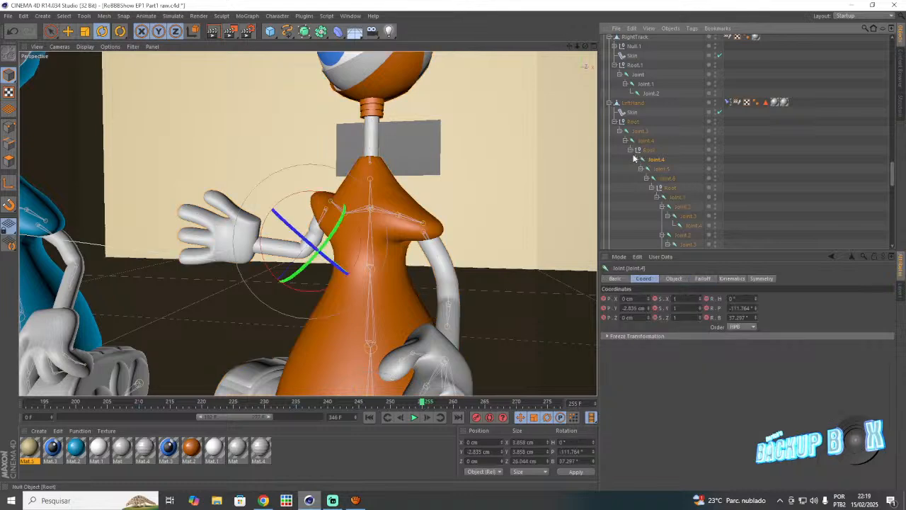
click(361, 403)
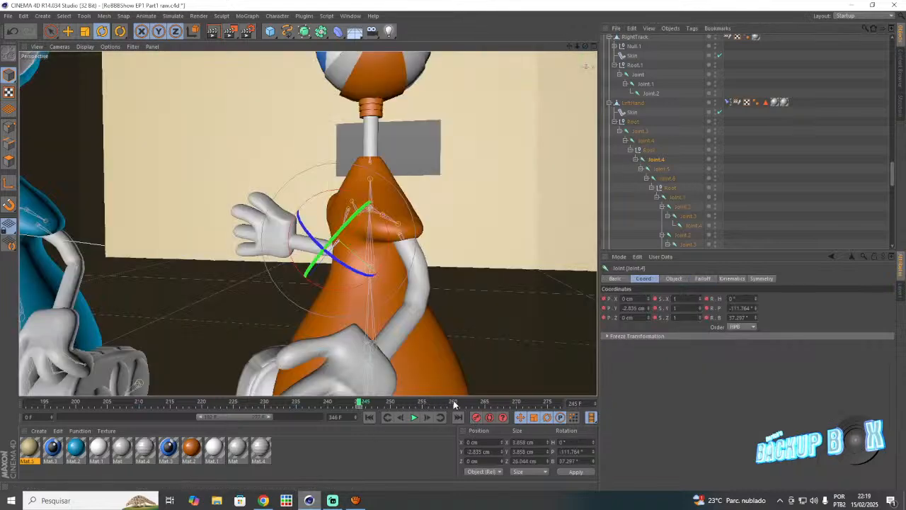
click(455, 402)
click(68, 31)
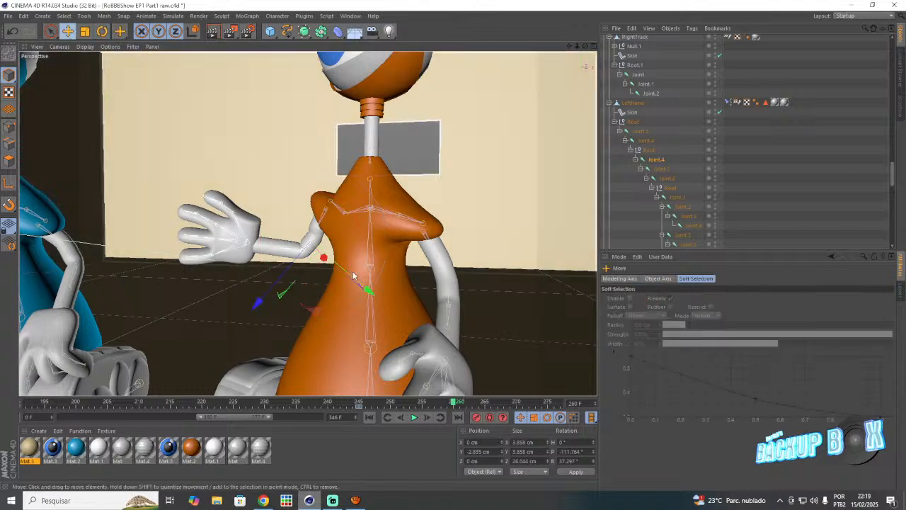
drag(354, 276, 265, 316)
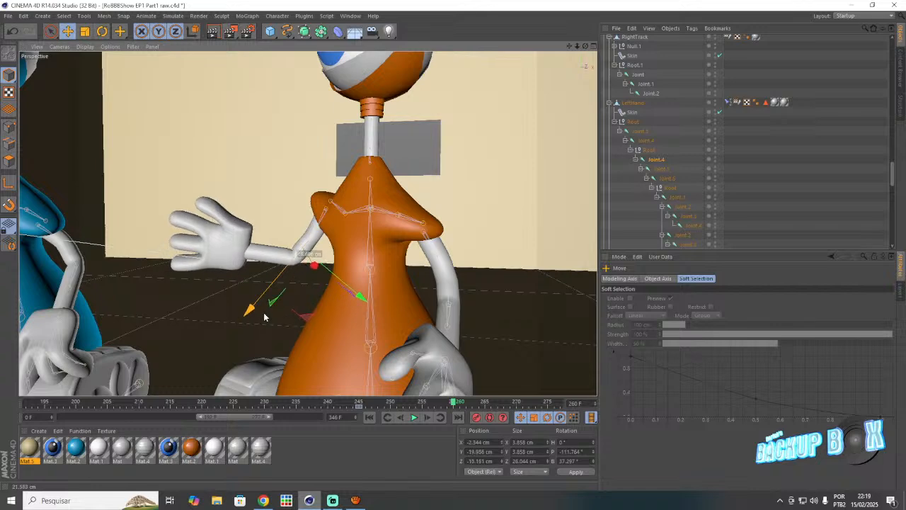
mouse_move(363, 304)
mouse_down()
mouse_move(357, 297)
mouse_move(367, 306)
mouse_move(348, 307)
mouse_up()
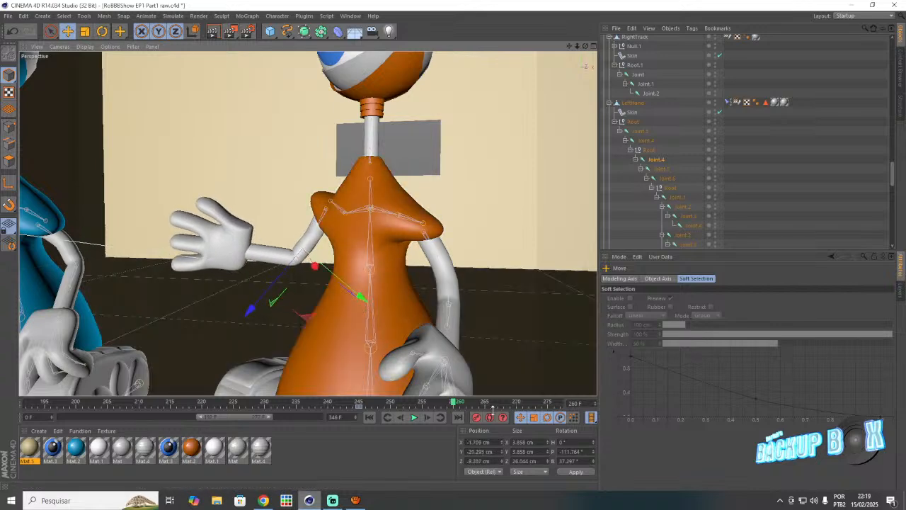
- Keyframe LeftHand's Joint.5 at frame 250, rotate it to about H 15.4°, P -14.7°, B -27.9° at frame 265 and keyframe it
click(661, 170)
click(392, 403)
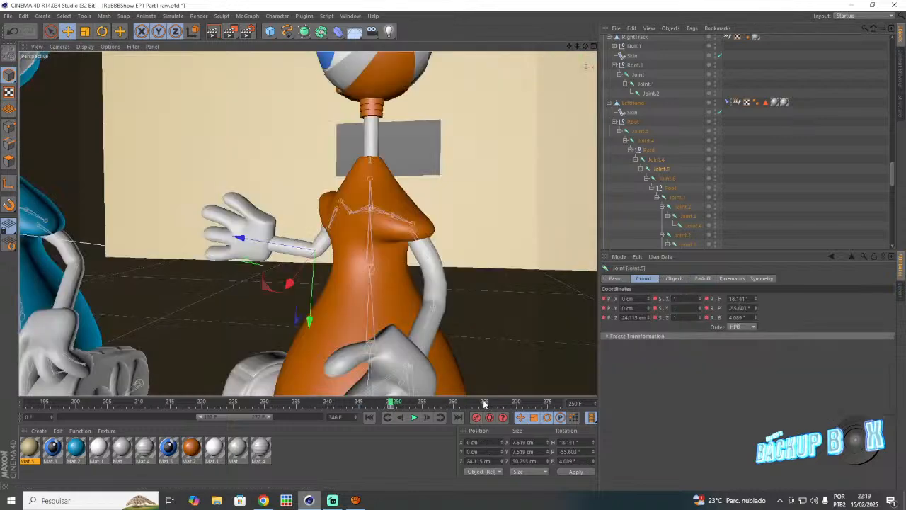
click(484, 403)
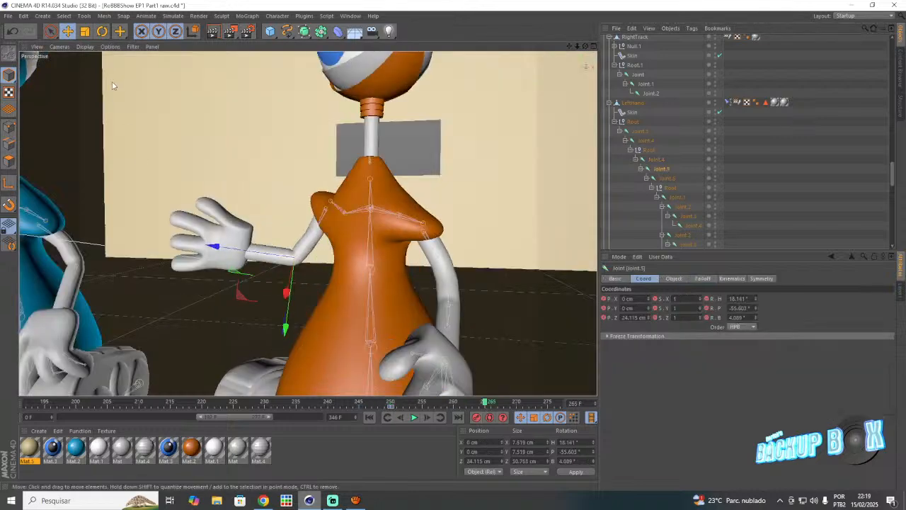
click(101, 31)
drag(285, 291, 273, 207)
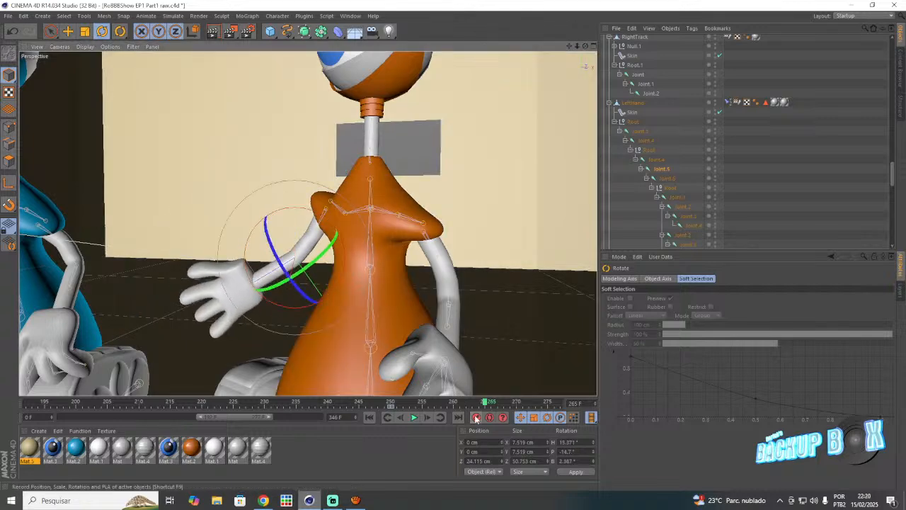
drag(586, 46, 630, 51)
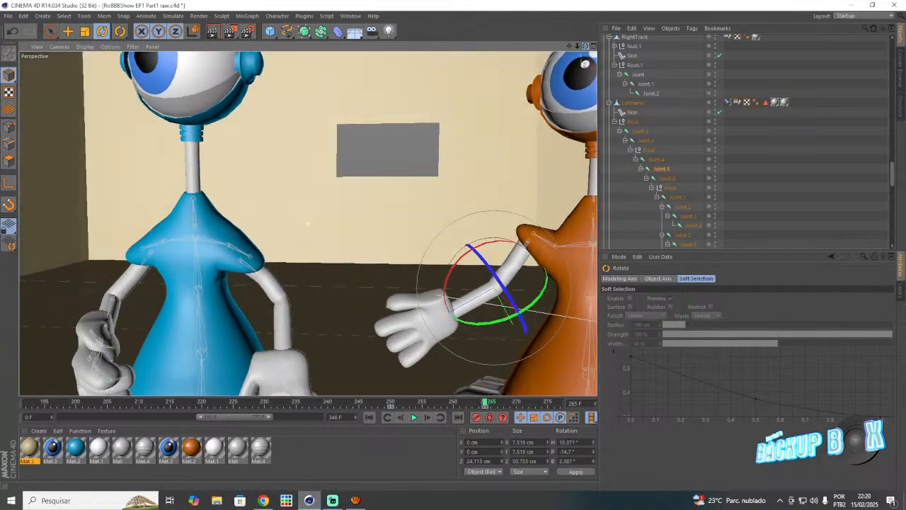
drag(492, 275, 516, 313)
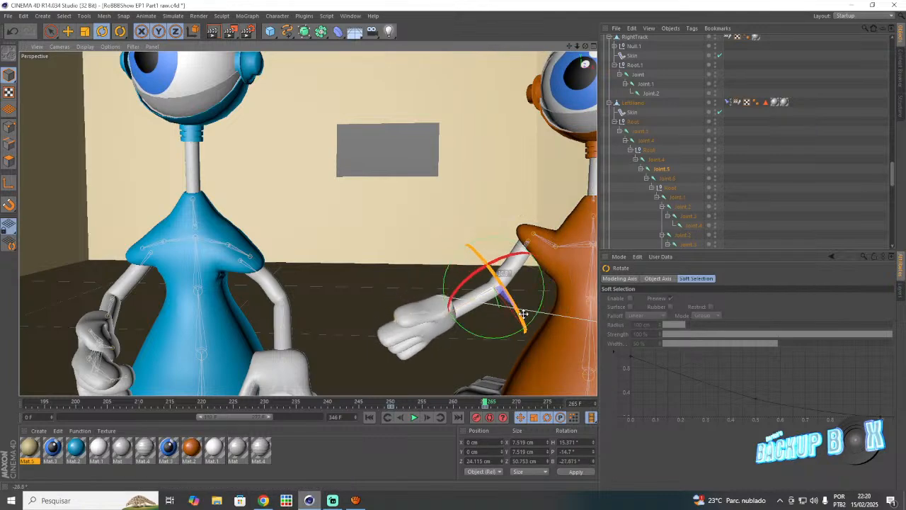
click(477, 417)
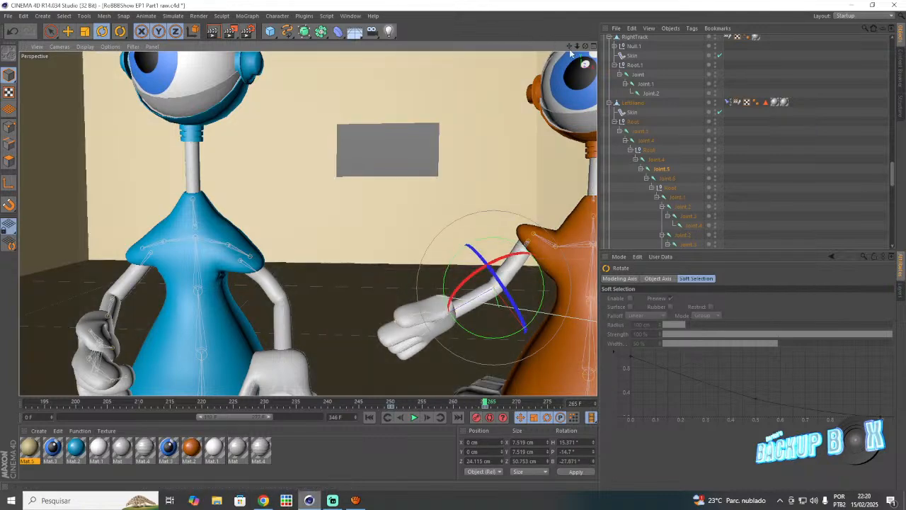
- Keyframe the shoulder Joint under the orange robot's HyperNURBS at frame 255, rotate it to a bank of about 69.3° at frame 265 and keyframe it
drag(570, 47, 543, 62)
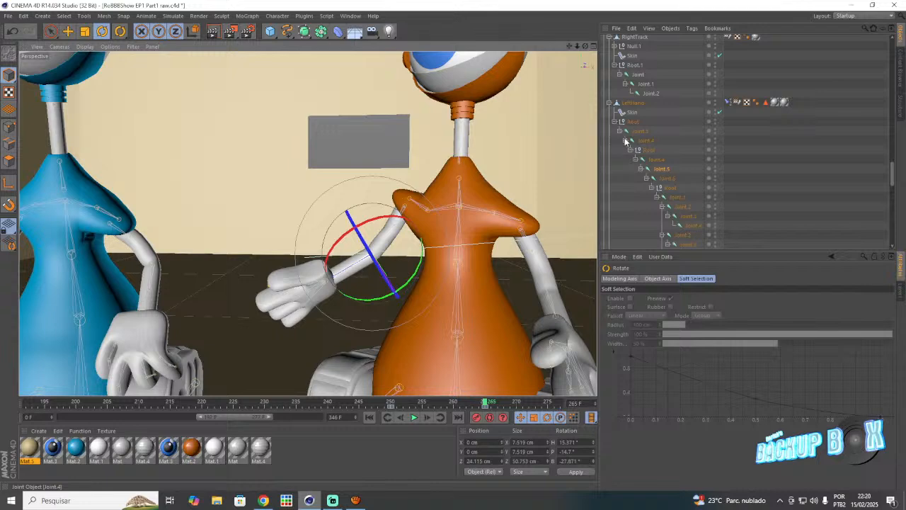
scroll(626, 141, up, 5)
click(658, 102)
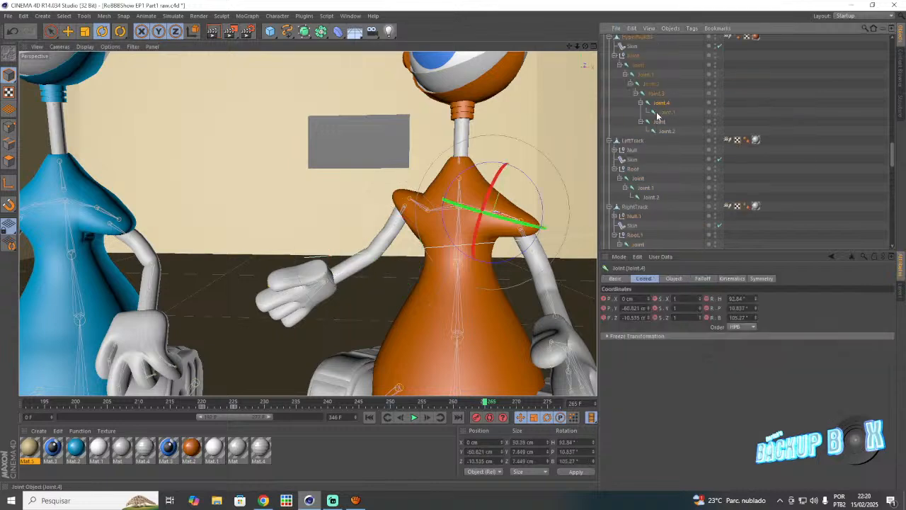
click(659, 122)
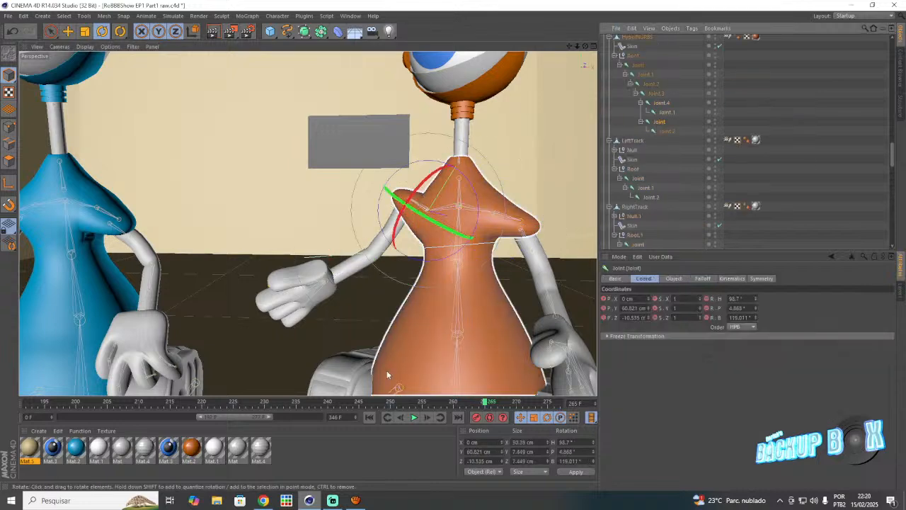
click(422, 402)
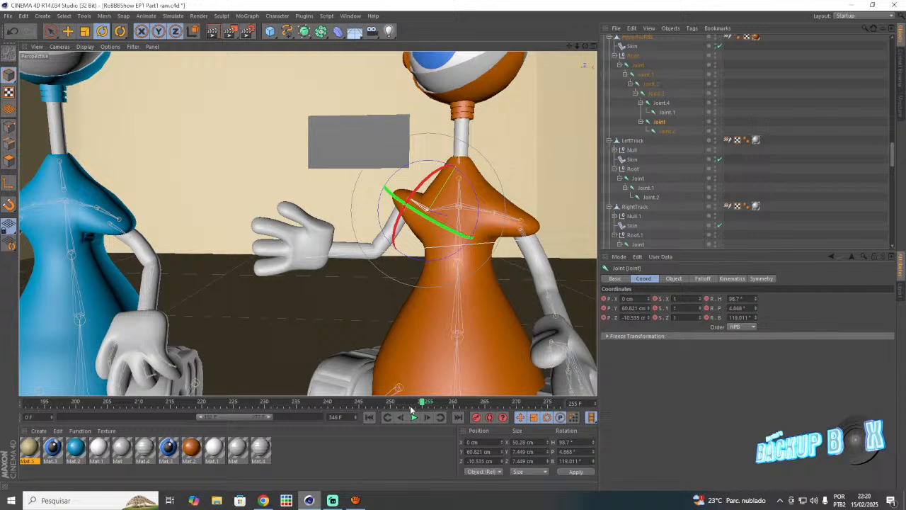
click(486, 402)
drag(479, 213, 451, 187)
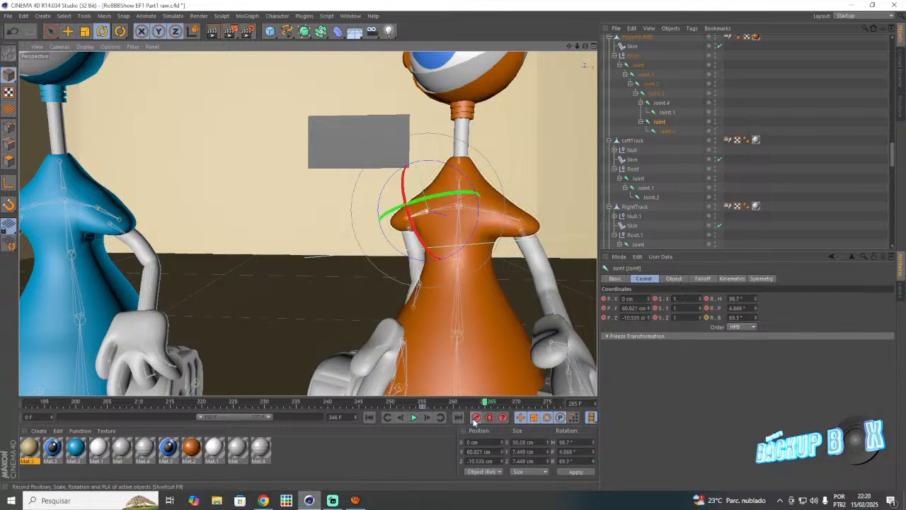
- Keyframe LeftHand's Joint.3 at frame 250, rotate it to a pitch of about -57.4° at frame 265, keyframe it and save the project
scroll(623, 199, down, 5)
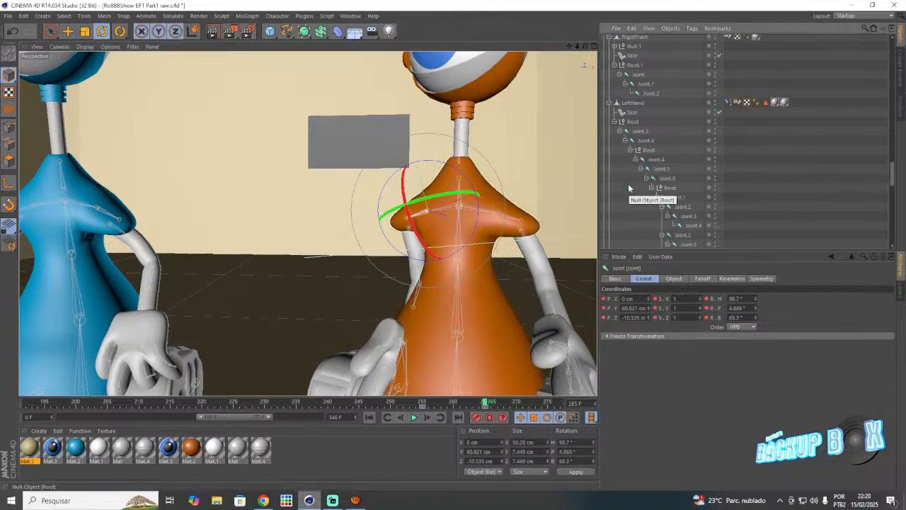
click(639, 131)
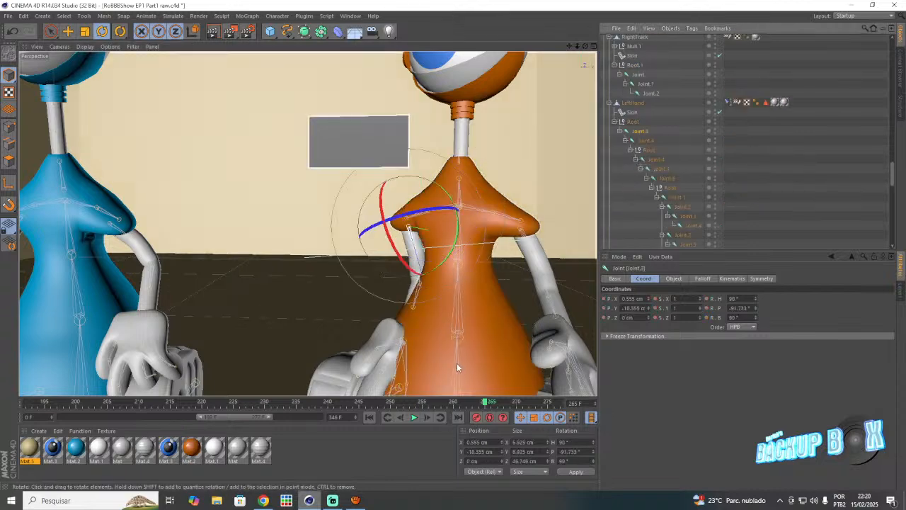
click(393, 404)
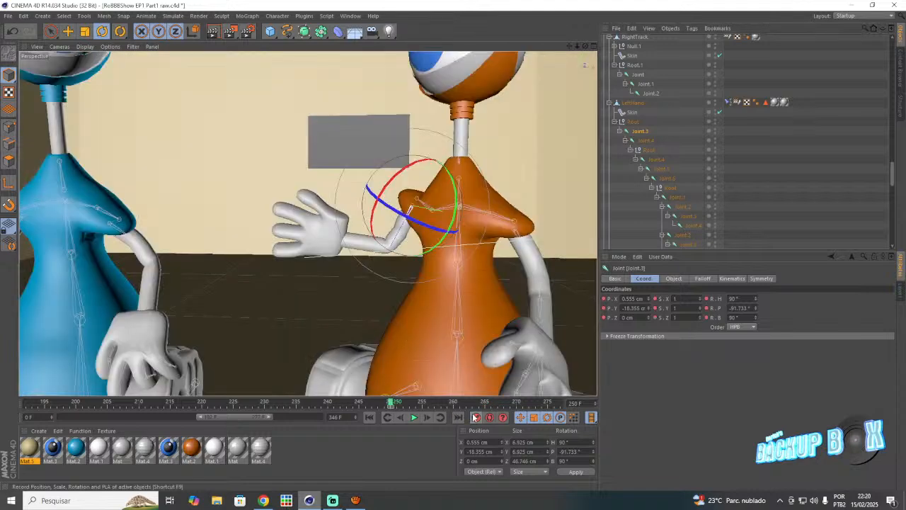
click(485, 402)
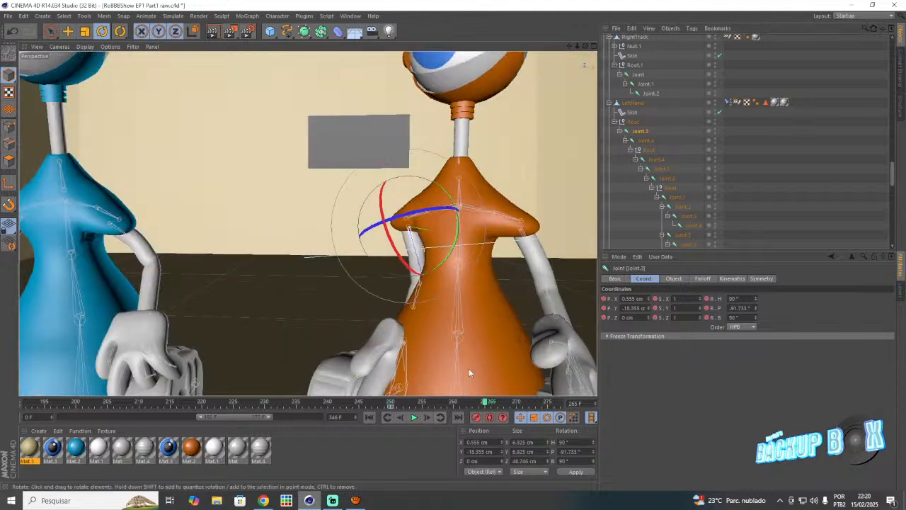
drag(459, 257, 461, 332)
click(477, 418)
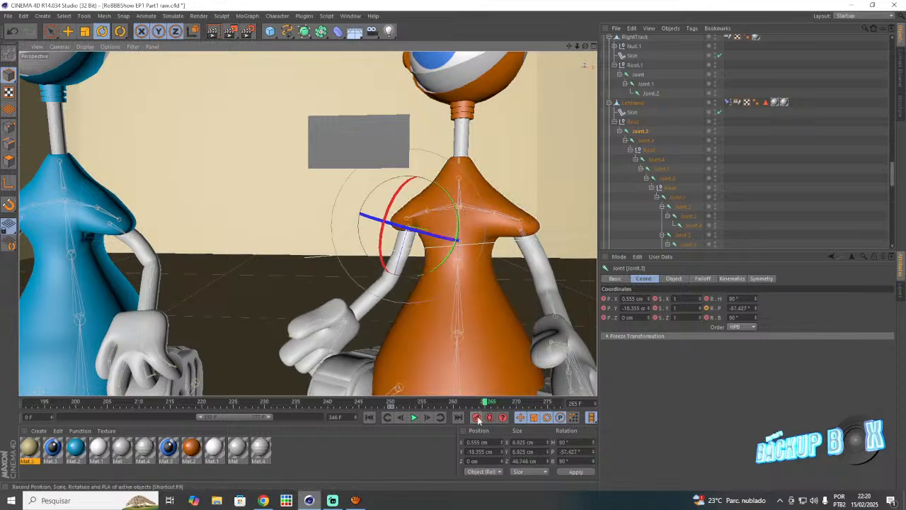
click(7, 16)
click(28, 101)
- Frame both robots in the perspective view and save the project again
drag(577, 46, 485, 47)
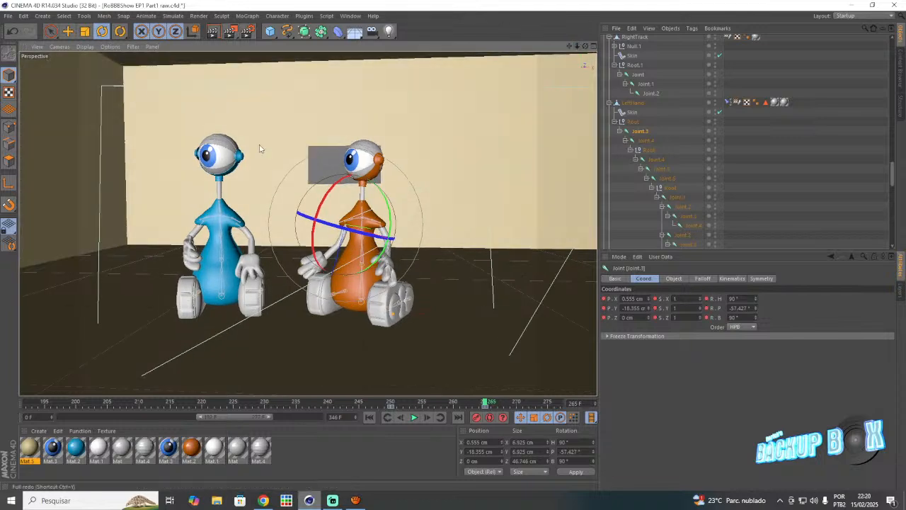
mouse_move(585, 47)
mouse_down()
mouse_move(613, 50)
mouse_move(569, 49)
mouse_up()
click(7, 15)
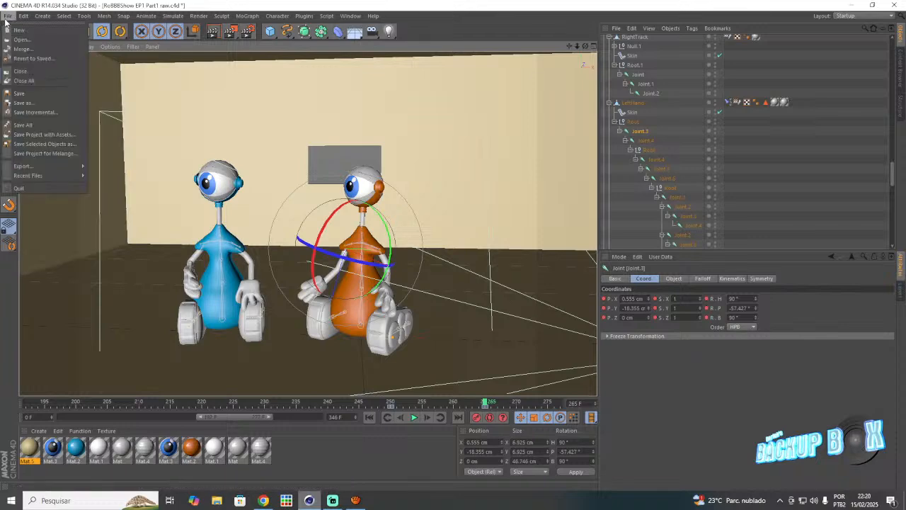
click(29, 91)
- Check the live chat in Streamlabs Desktop, return to Cinema 4D and save the scene
click(332, 501)
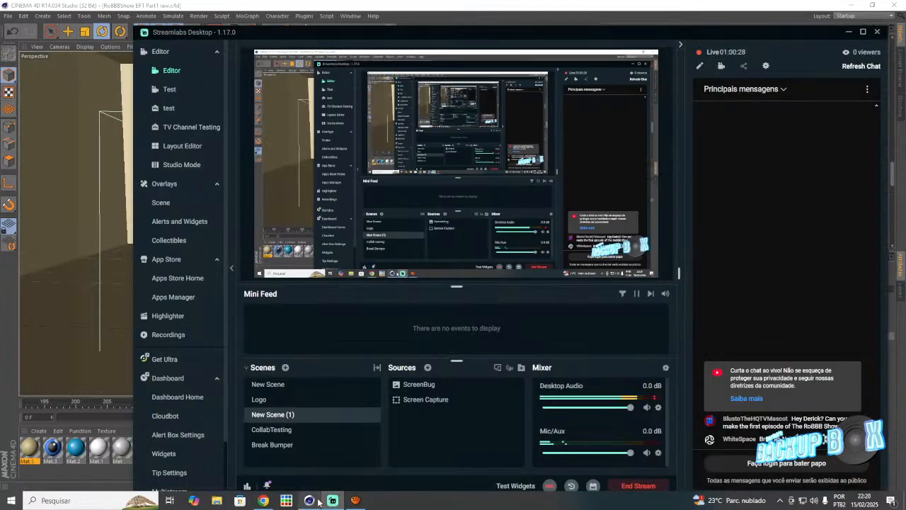
click(309, 500)
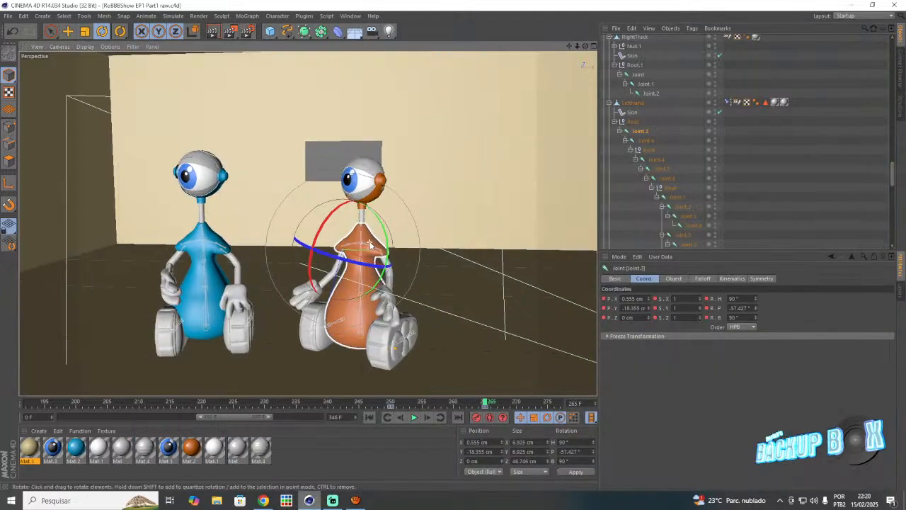
scroll(369, 244, up, 2)
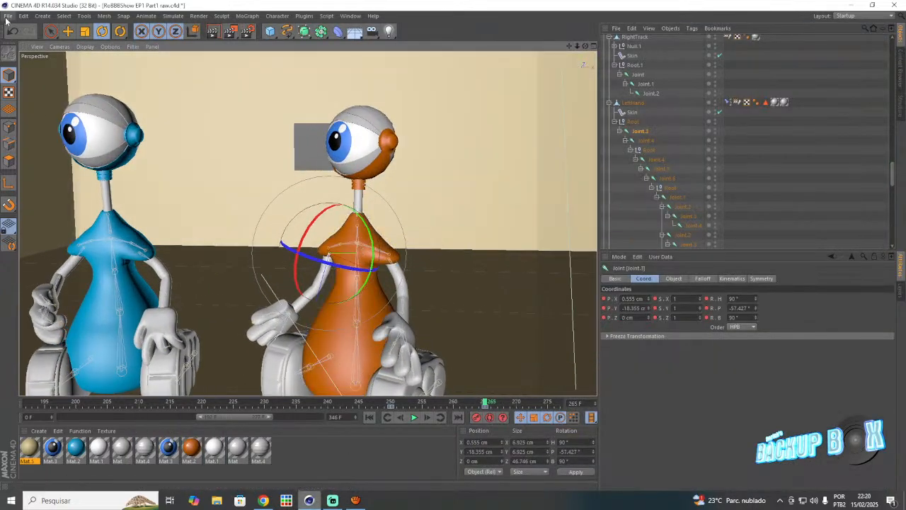
click(7, 16)
click(28, 95)
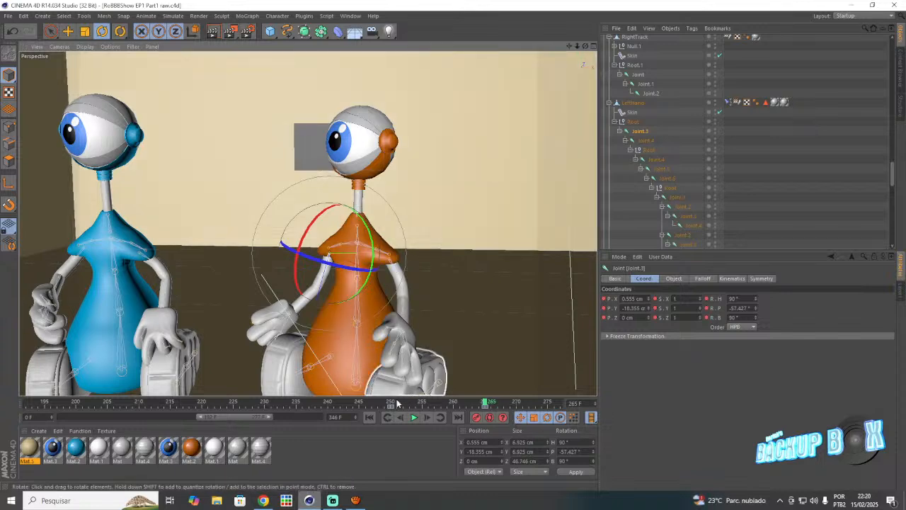
- Scrub through the animation up to frame 287 to review both robots, and save the project
drag(395, 402, 504, 402)
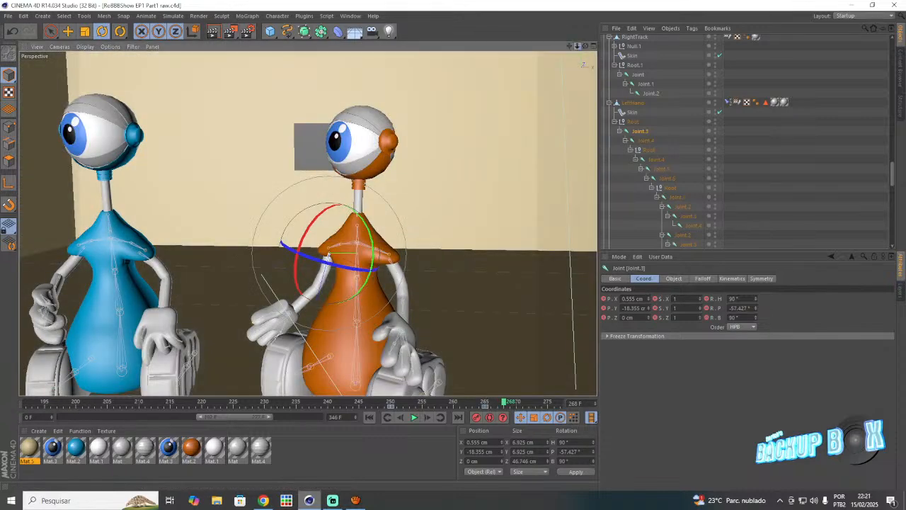
drag(577, 46, 517, 46)
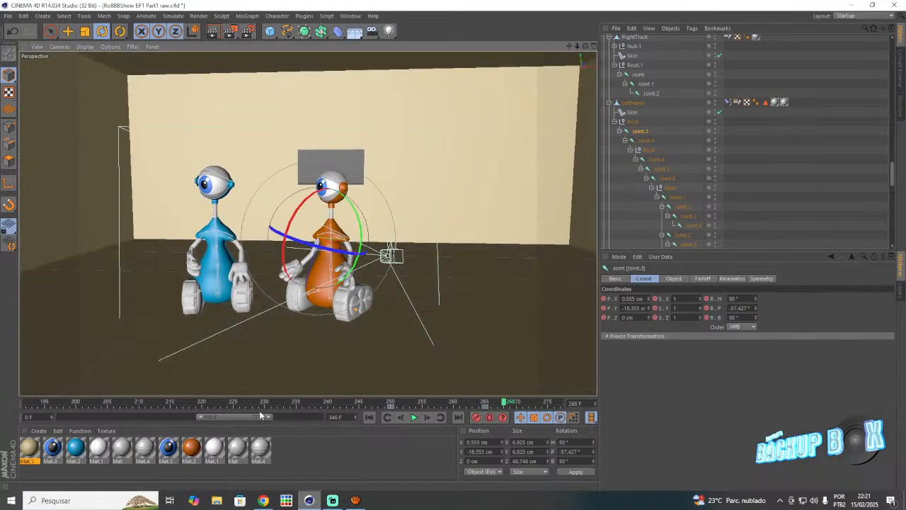
drag(260, 415, 279, 417)
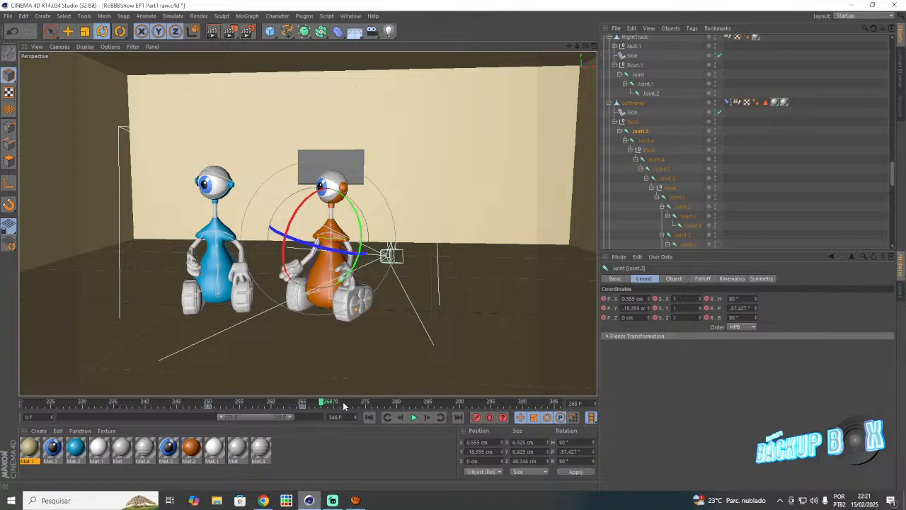
drag(379, 409, 438, 413)
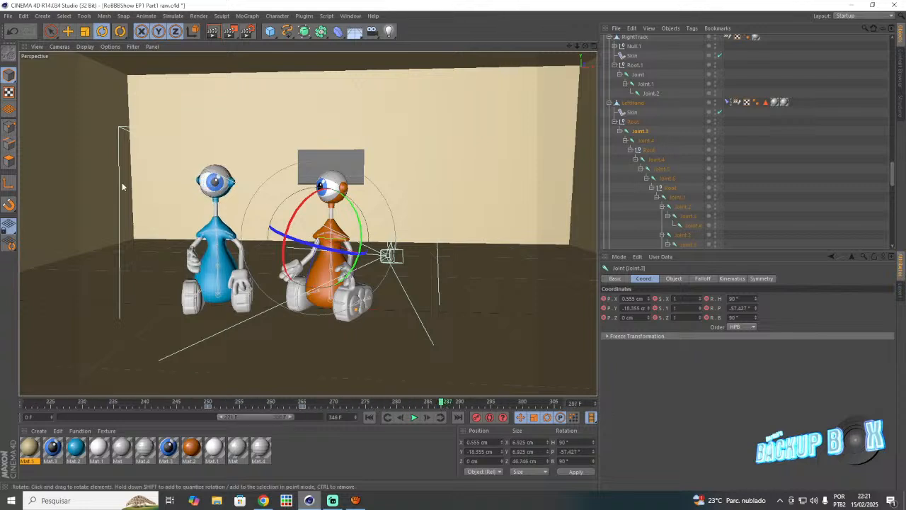
click(9, 15)
click(29, 99)
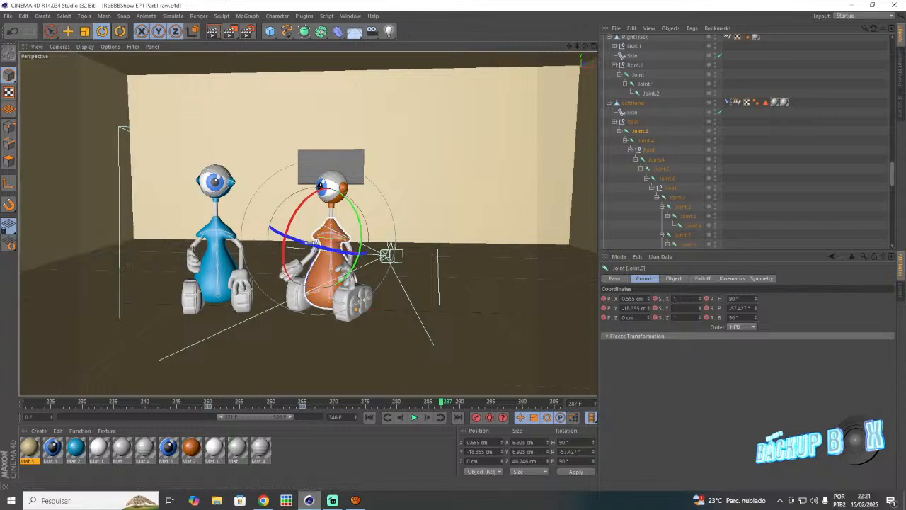
scroll(201, 271, up, 8)
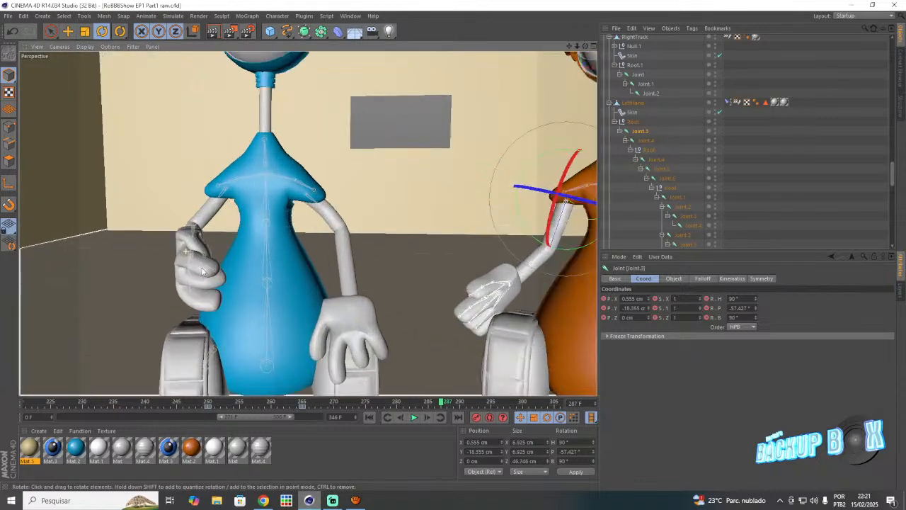
scroll(201, 271, up, 6)
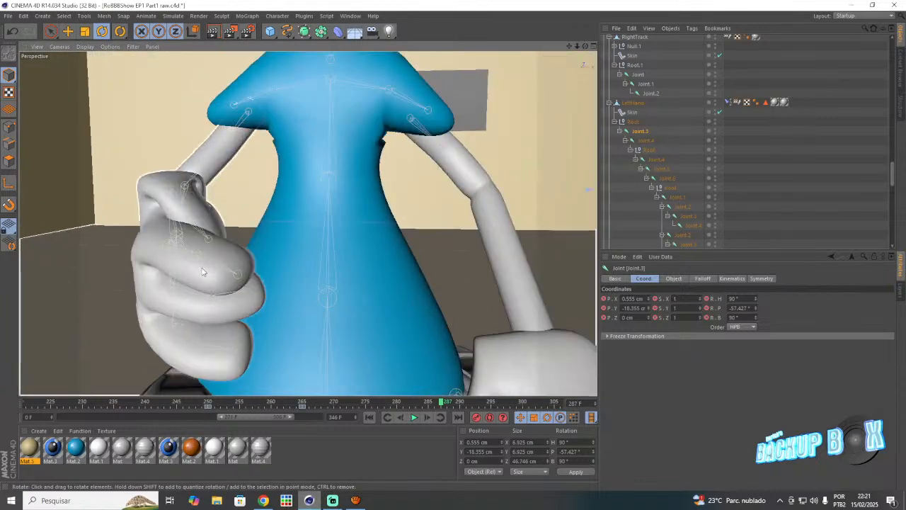
scroll(629, 164, up, 5)
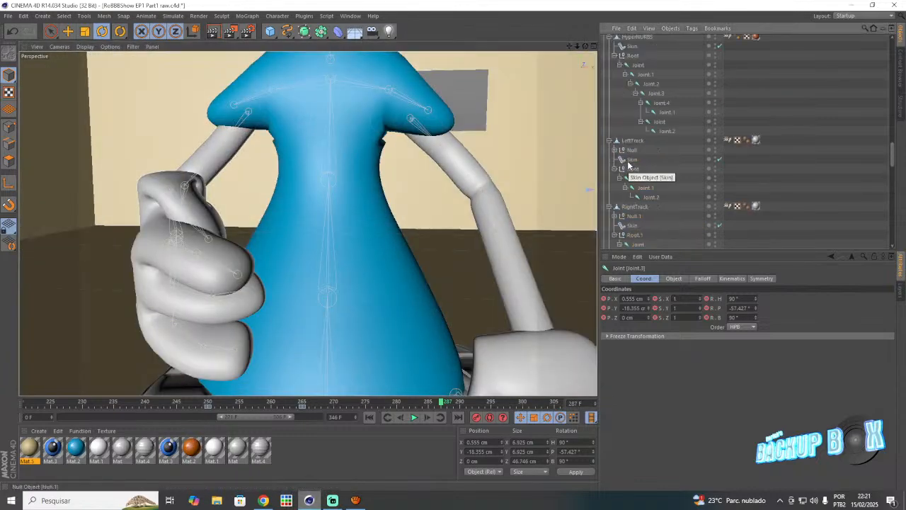
scroll(629, 165, up, 5)
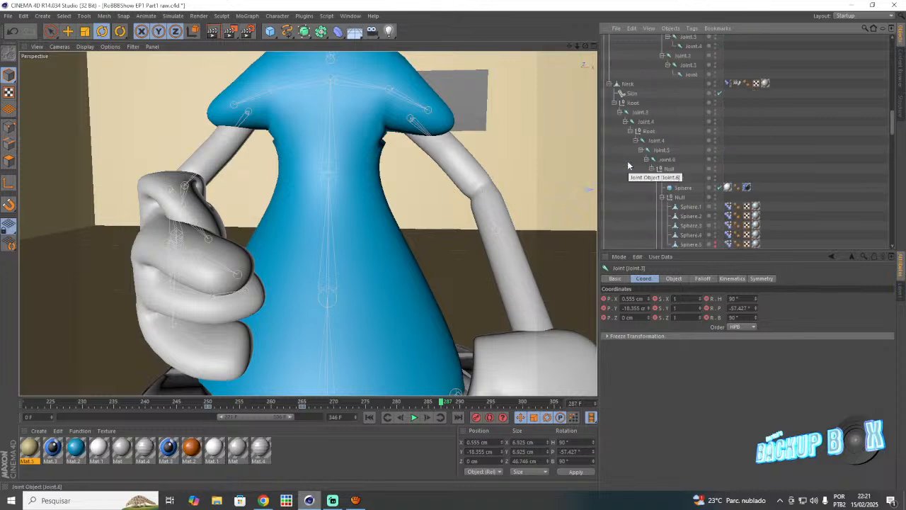
scroll(306, 221, down, 12)
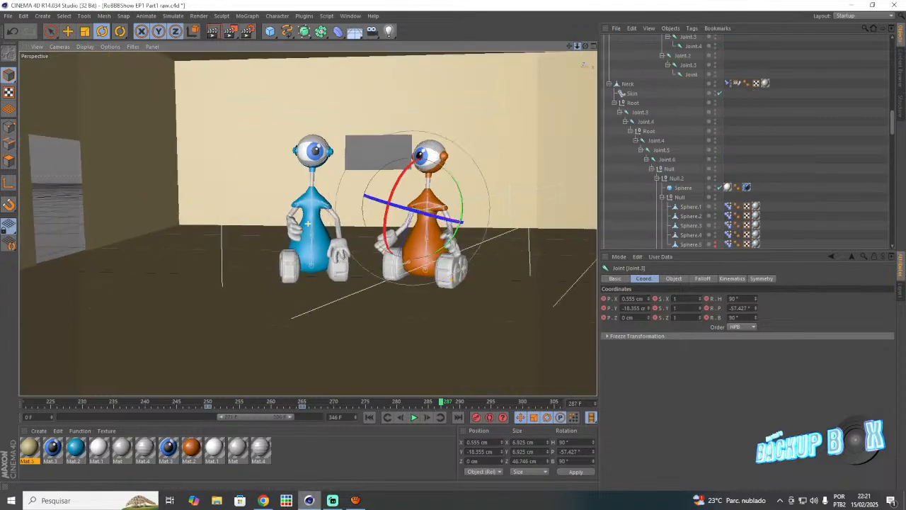
drag(577, 45, 170, 40)
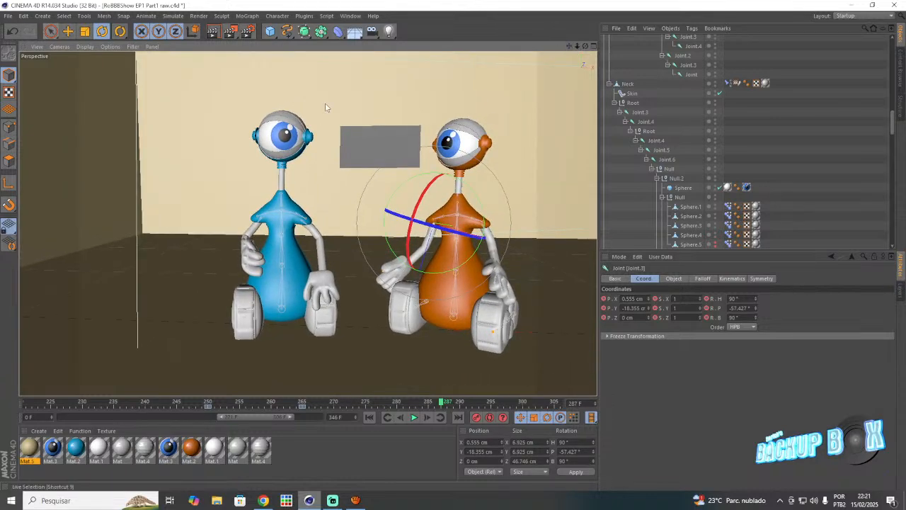
- Keyframe the Smug2 slider of the Pose Morph tags on the orange robot's eyelids, Sphere.1 and Sphere.2, at frame 250
scroll(469, 132, up, 8)
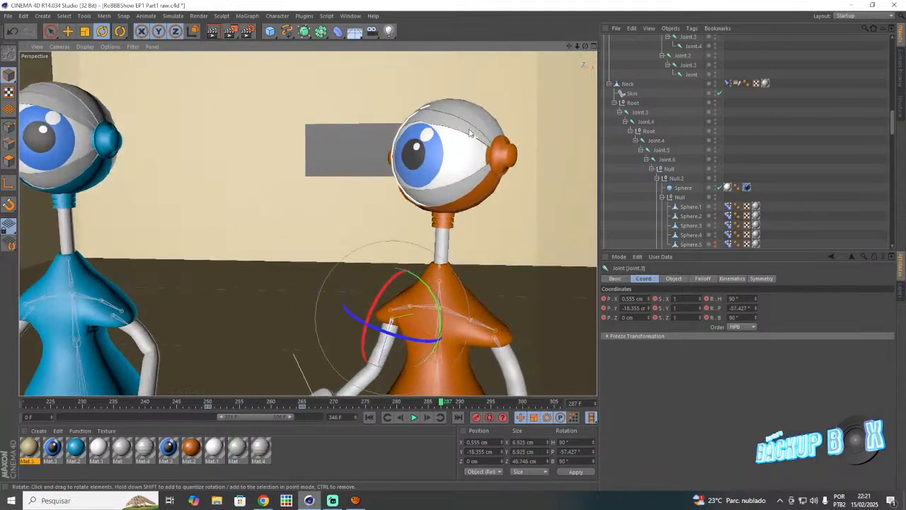
click(209, 402)
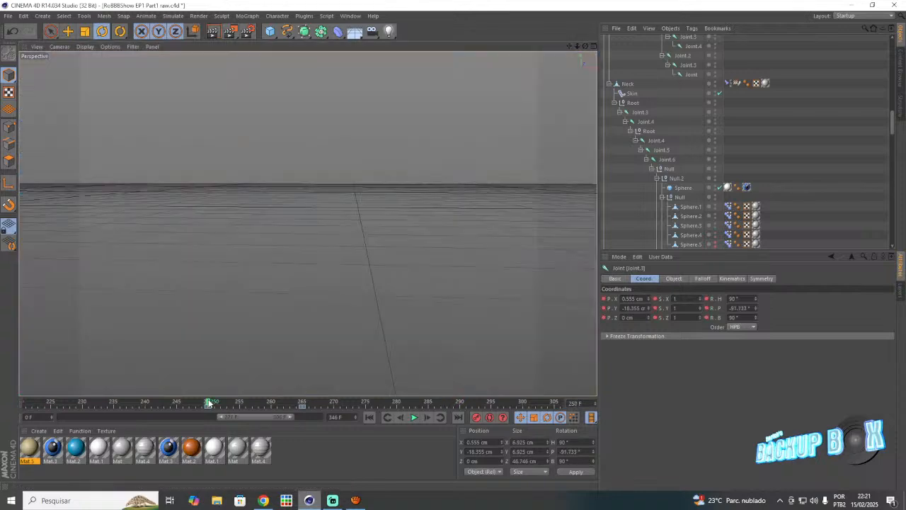
scroll(646, 189, down, 5)
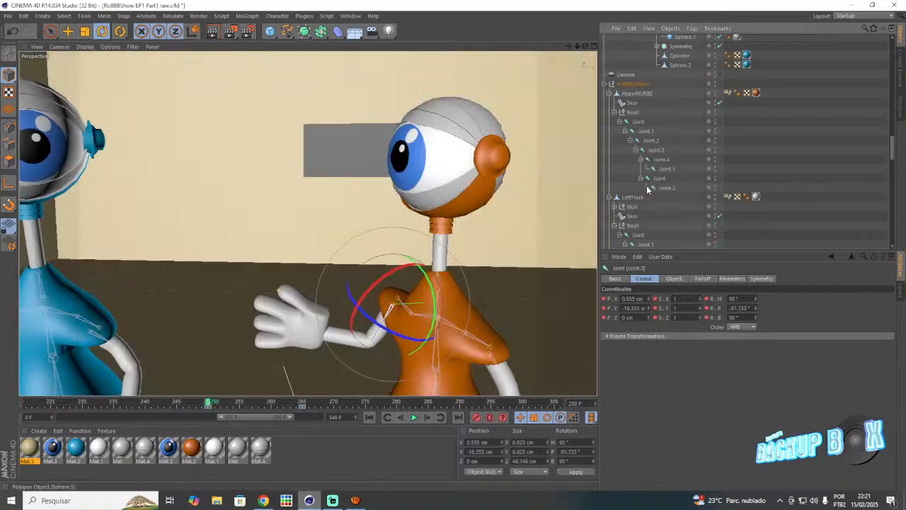
scroll(646, 188, down, 4)
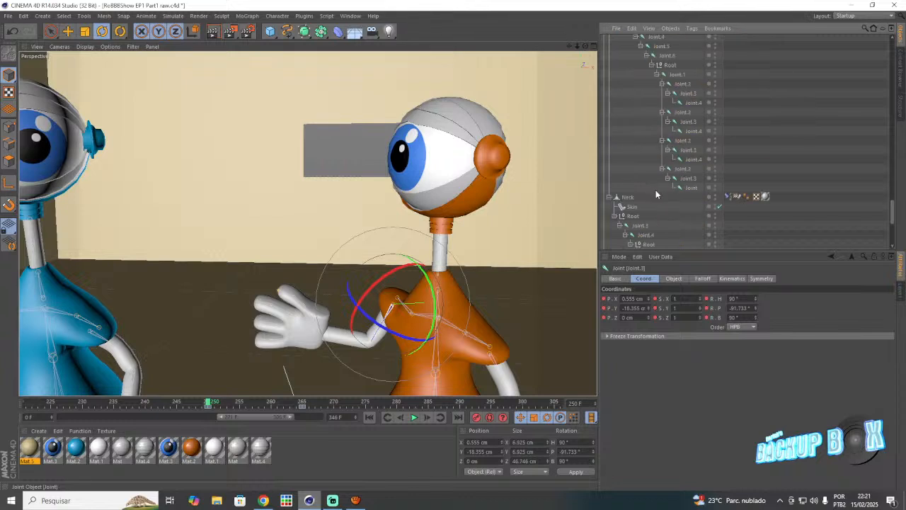
click(725, 151)
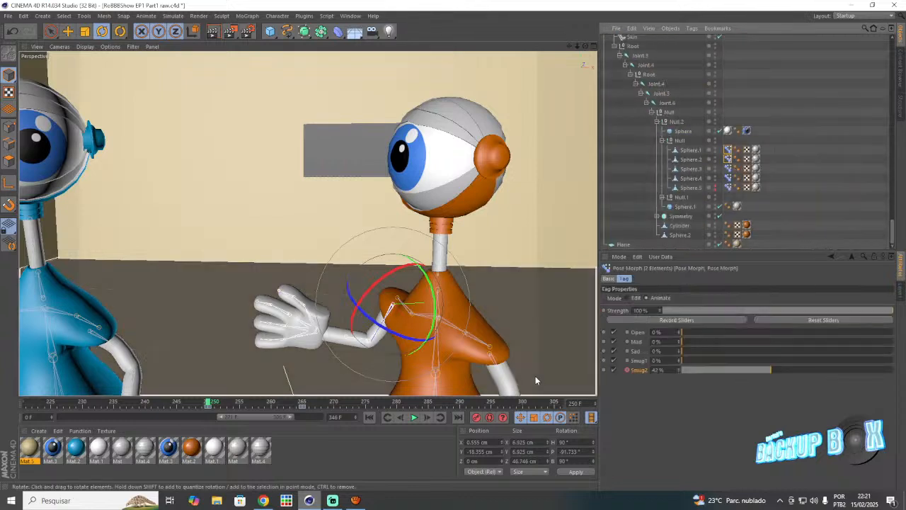
right_click(630, 373)
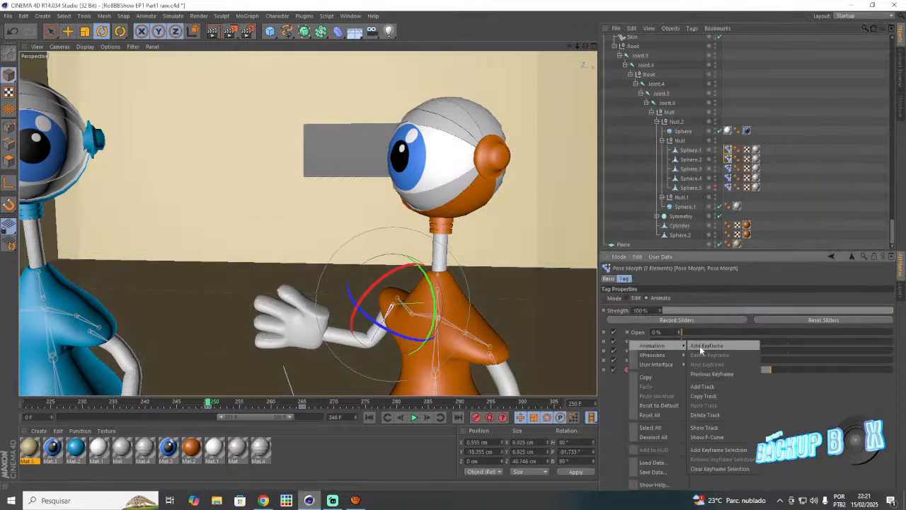
click(650, 350)
- Set the Smug2 slider of the orange robot's two selected eyelid Pose Morph tags to 0% at frame 260 and keyframe it
click(270, 403)
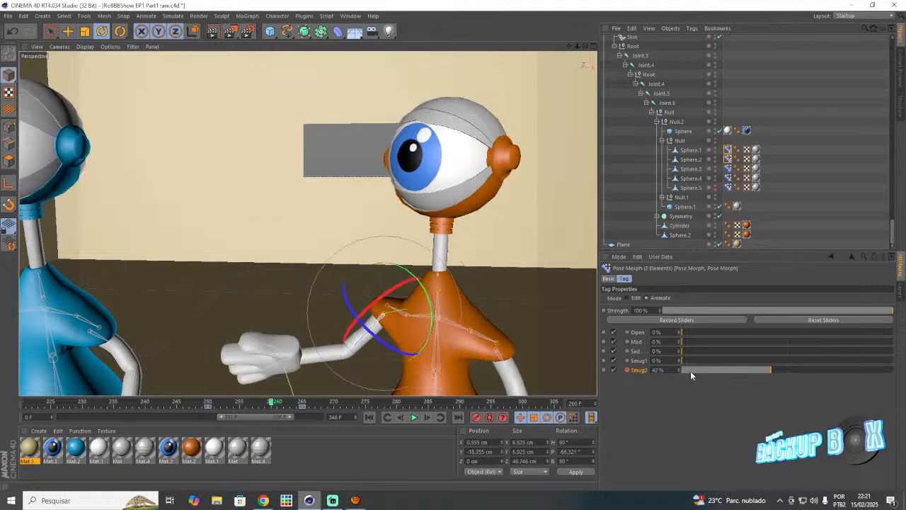
drag(691, 373, 641, 377)
right_click(632, 371)
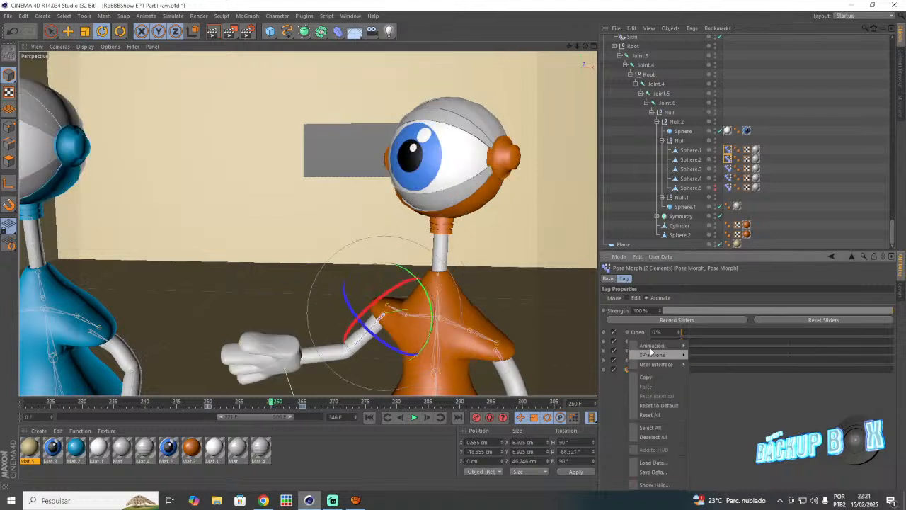
mouse_move(650, 351)
click(693, 350)
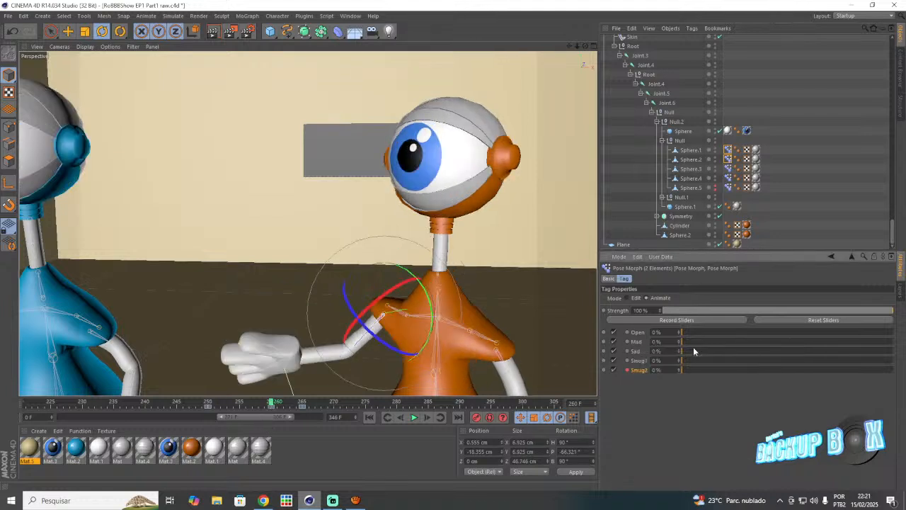
- Deselect the eyelid tags, frame both robots in the perspective view and save the project
click(8, 16)
click(28, 94)
click(584, 74)
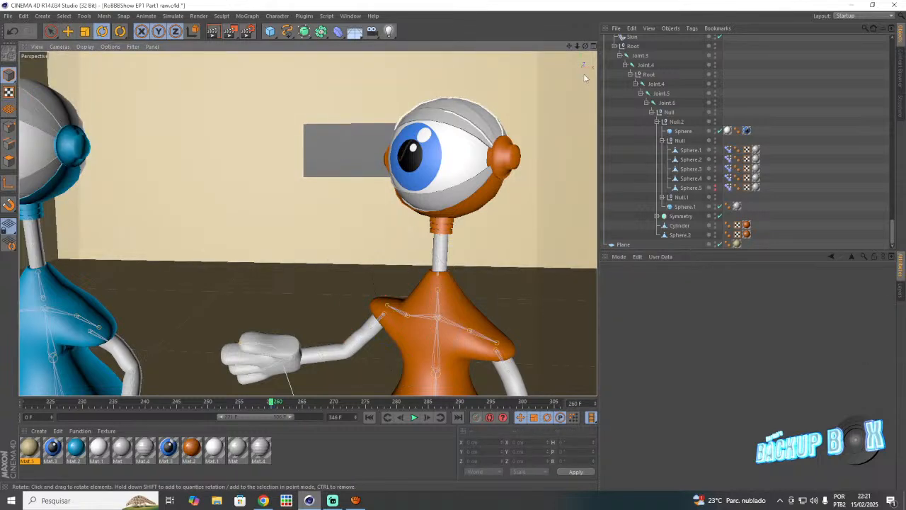
drag(577, 46, 499, 49)
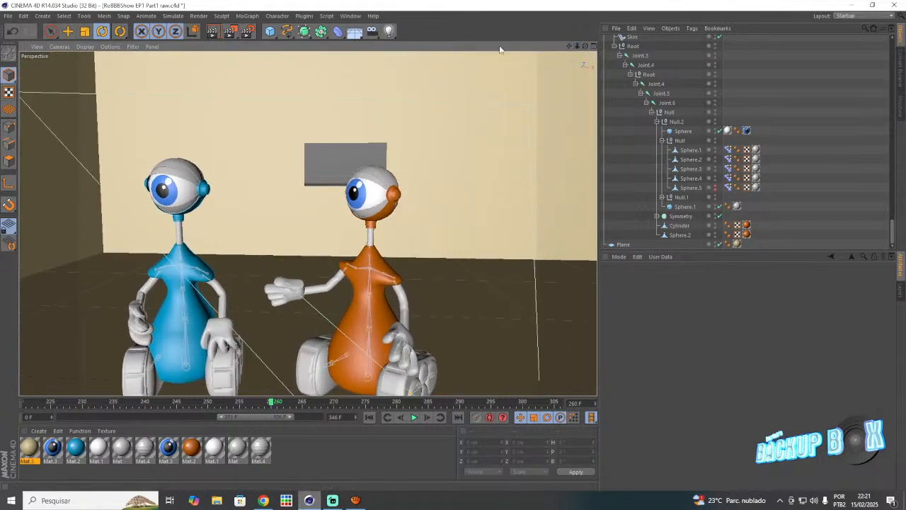
click(10, 16)
click(28, 94)
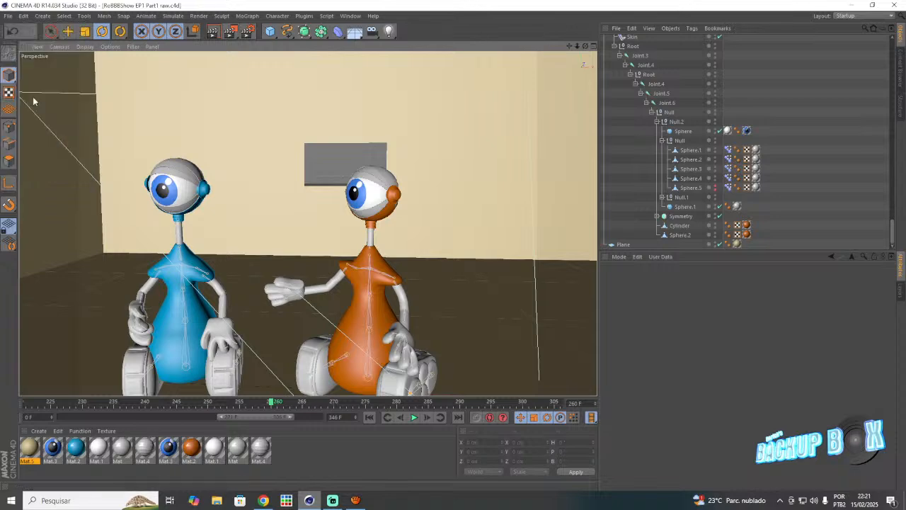
- Play back the animation from about frame 240 to frame 271 to review the orange robot's arm and eyelid motion
click(215, 405)
click(144, 405)
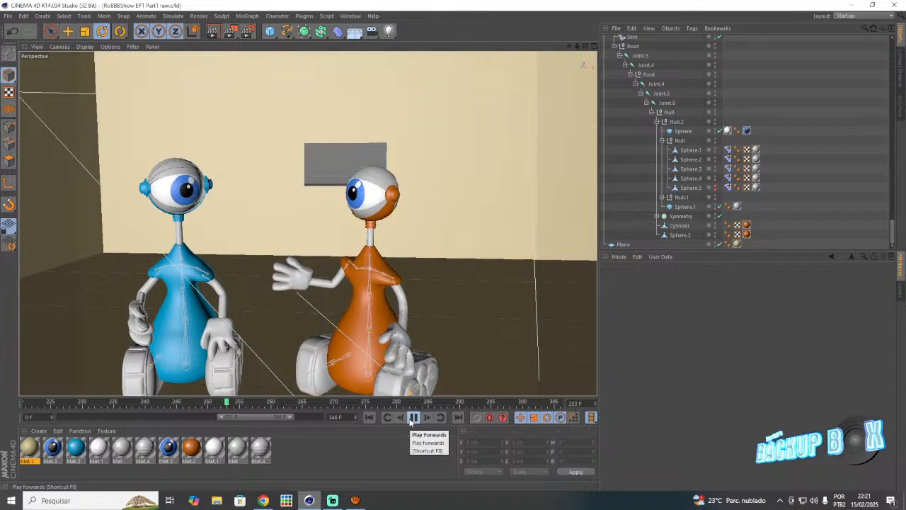
click(412, 419)
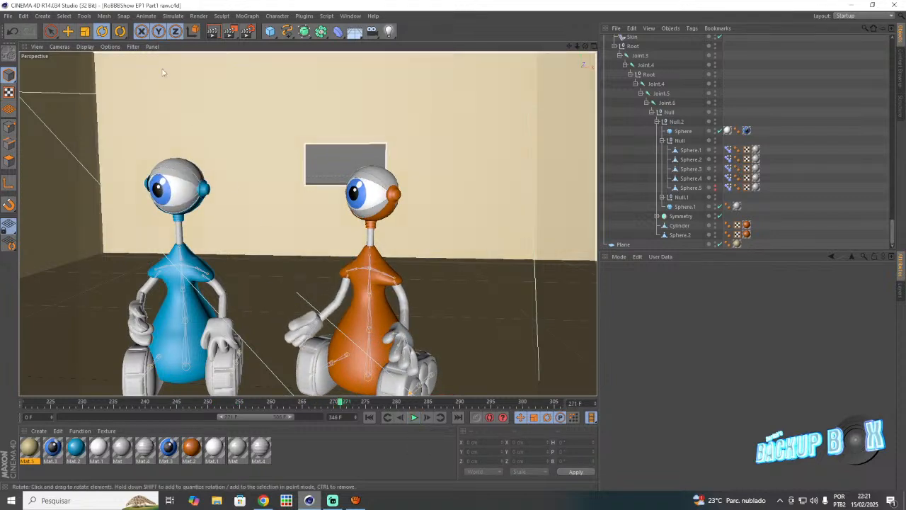
click(321, 186)
- Go to frame 289 with a closer view of both robots and save the project
drag(577, 47, 558, 28)
drag(378, 402, 456, 402)
scroll(177, 179, up, 7)
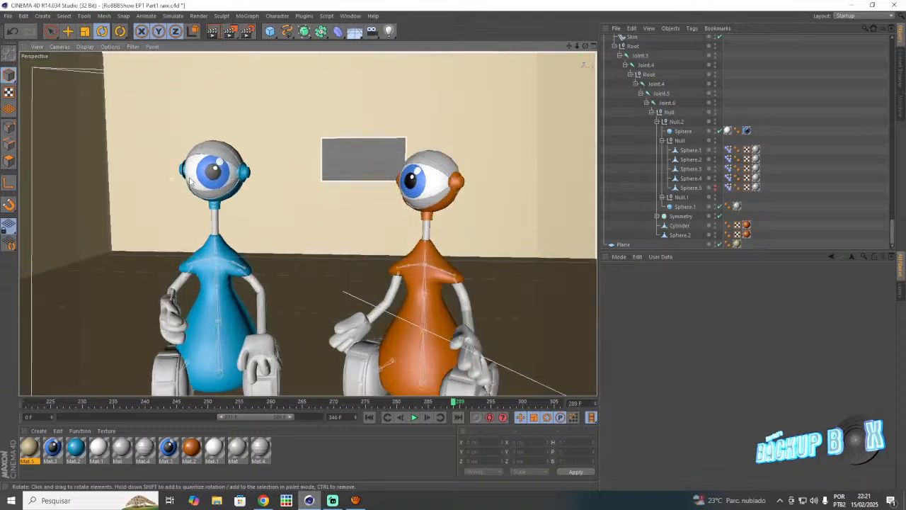
click(8, 15)
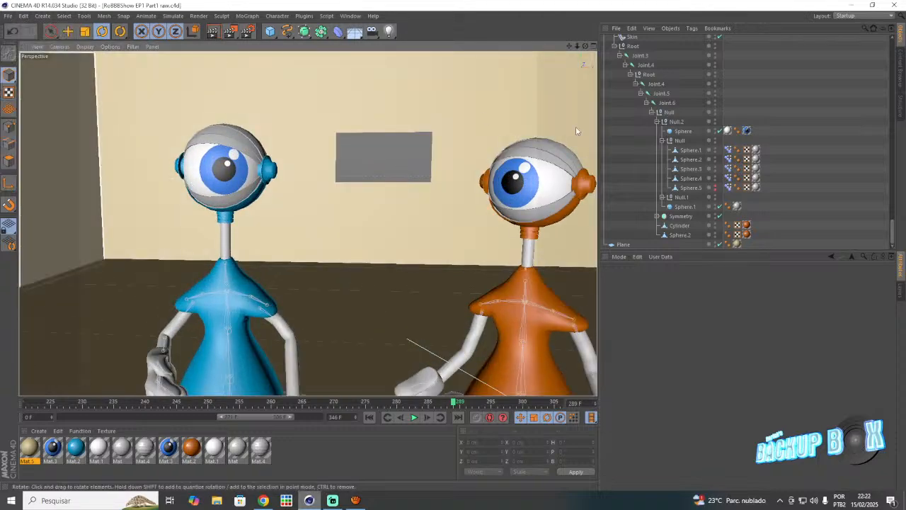
- Move the loose Plane object from the end of the object hierarchy into the TreehouseScene null
scroll(682, 135, up, 5)
scroll(681, 133, up, 13)
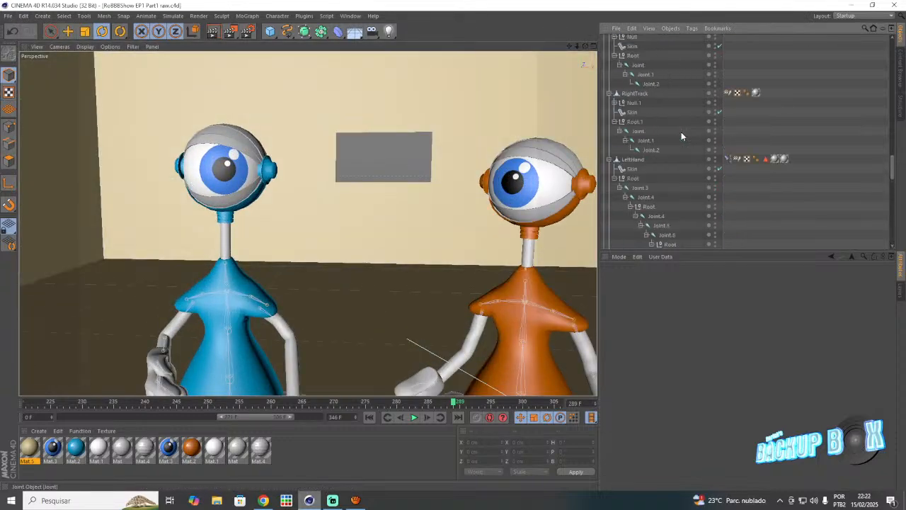
scroll(681, 133, down, 20)
click(614, 245)
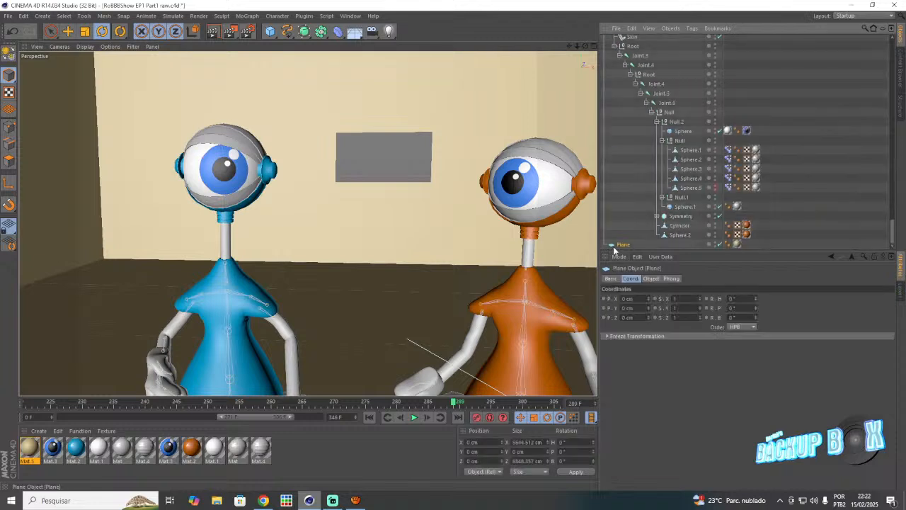
scroll(627, 213, up, 15)
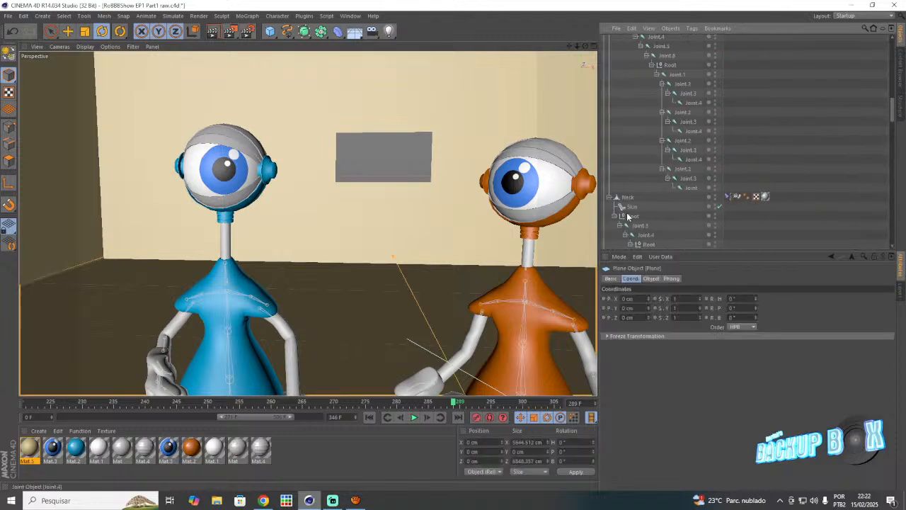
scroll(627, 217, down, 15)
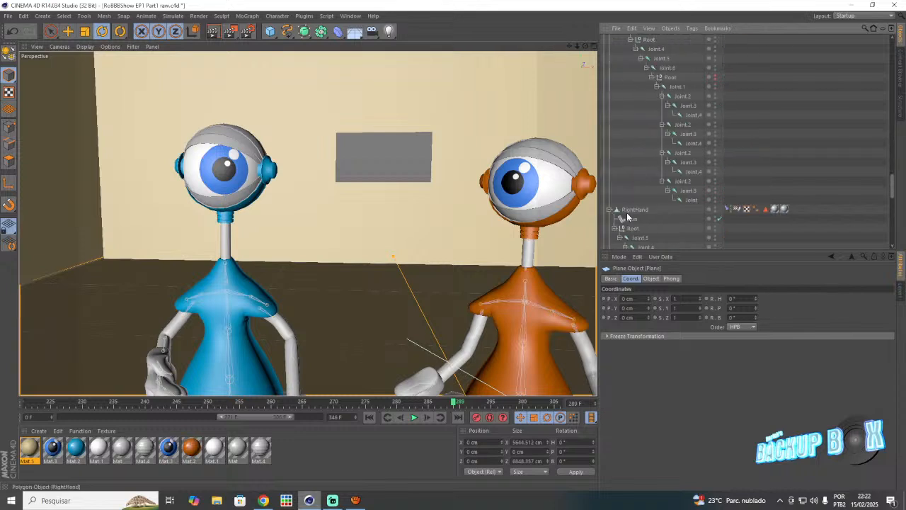
drag(627, 247, 642, 49)
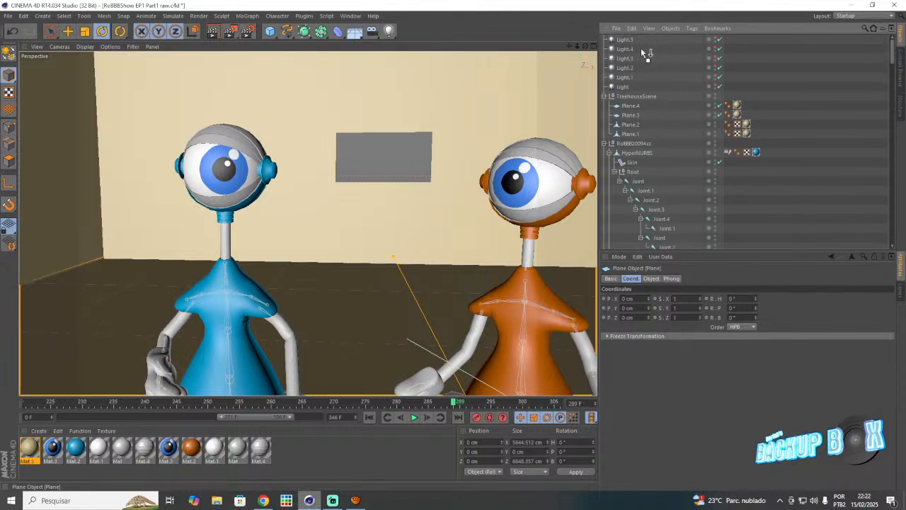
drag(640, 98, 638, 98)
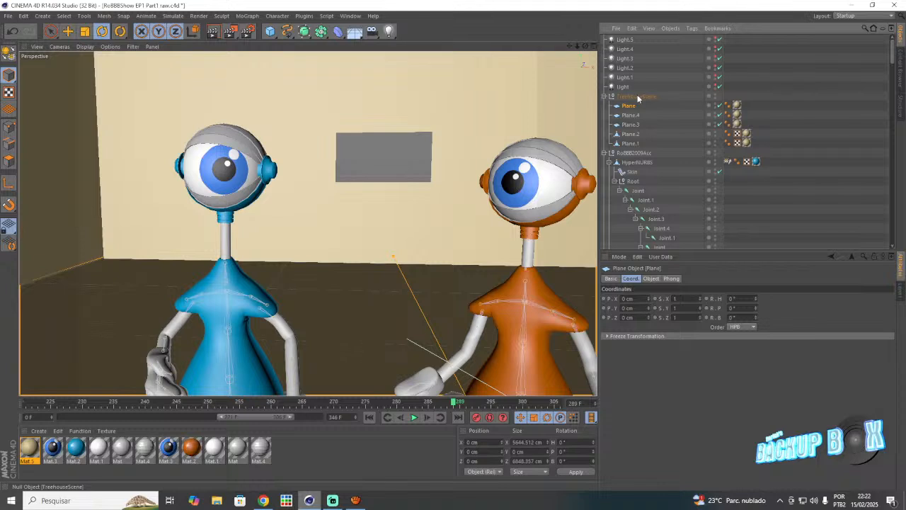
- Confirm TreehouseScene as the name of the null holding the room planes, deselect it and save the project
click(627, 96)
double_click(623, 95)
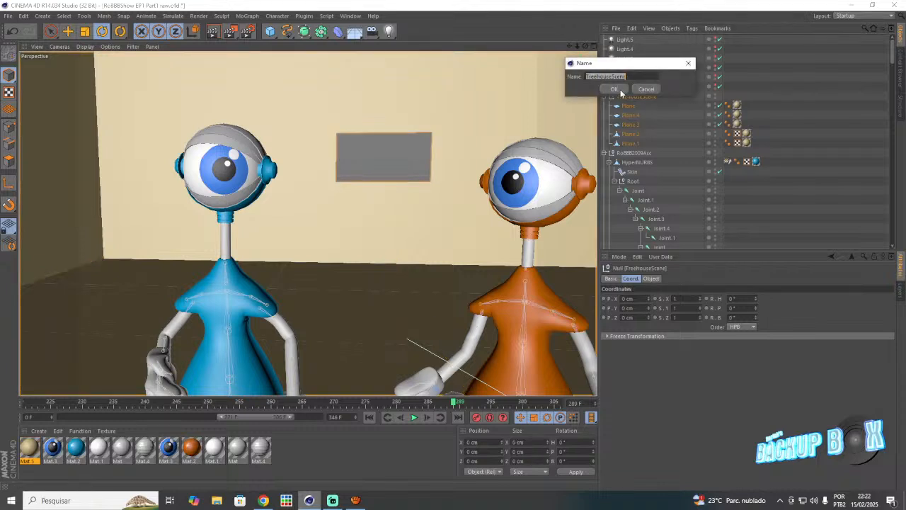
click(618, 88)
click(406, 153)
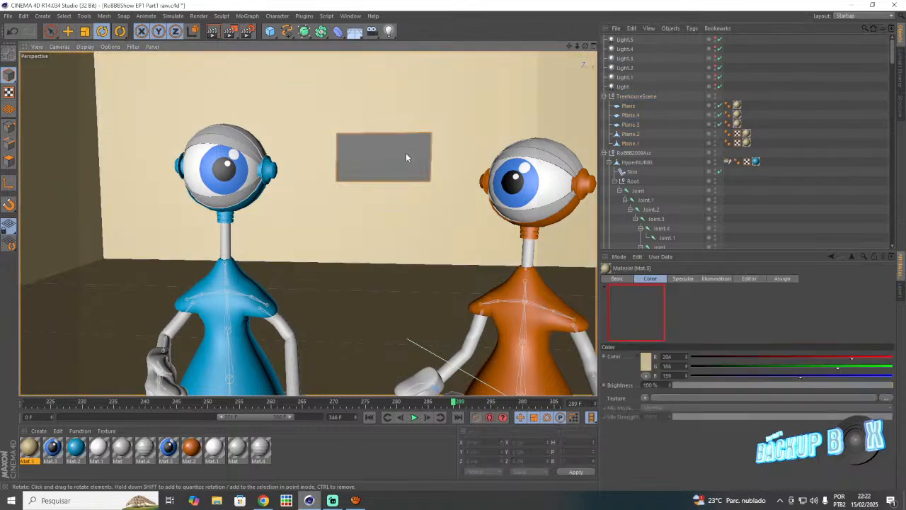
click(7, 15)
click(37, 93)
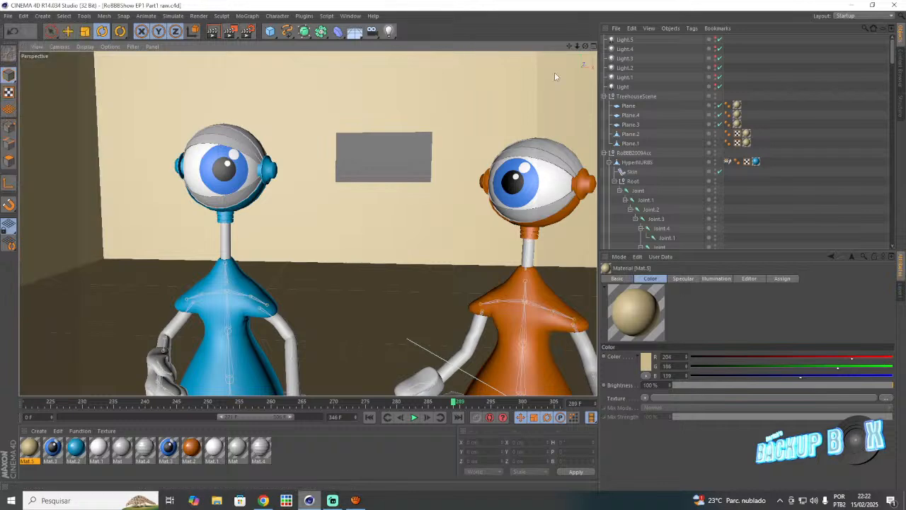
- Widen the perspective view to show both robots in full and save the scene
drag(577, 46, 527, 7)
click(6, 16)
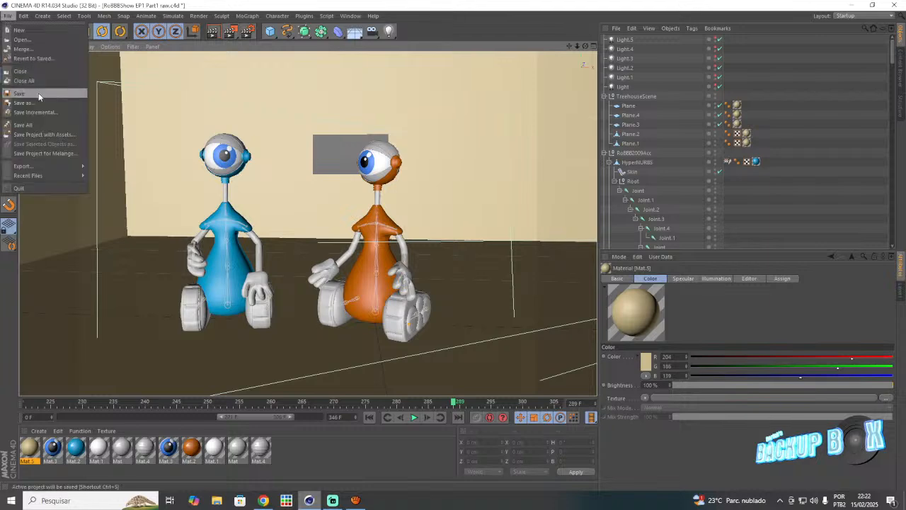
click(37, 93)
- Check the live chat in Streamlabs Desktop, return to Cinema 4D and play the animation from about frame 271 to 295
click(339, 497)
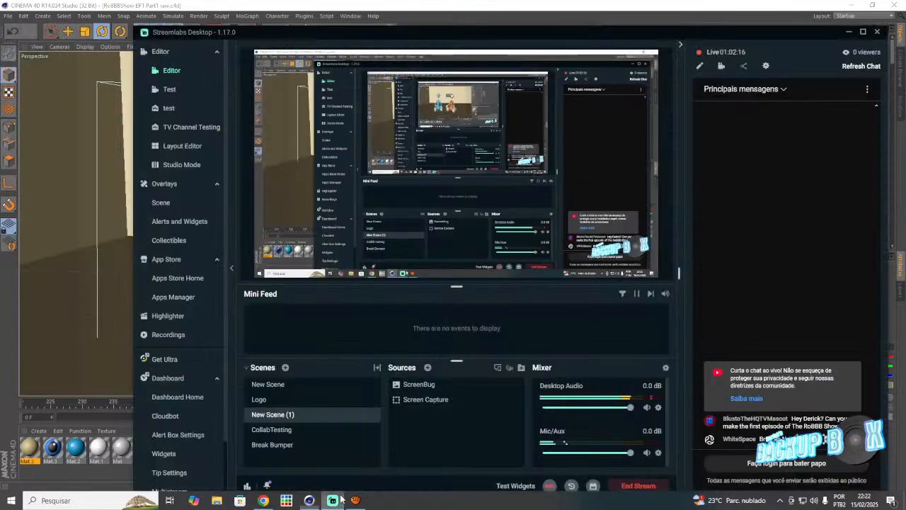
click(310, 500)
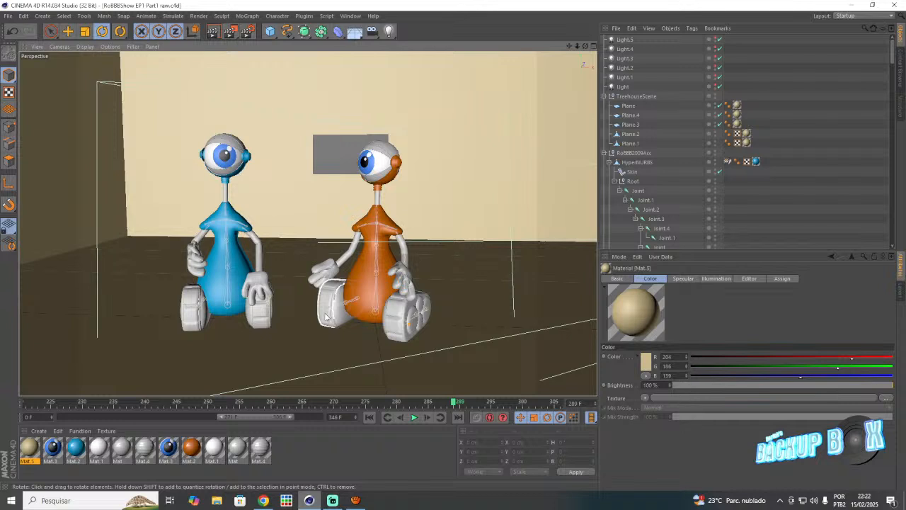
click(339, 405)
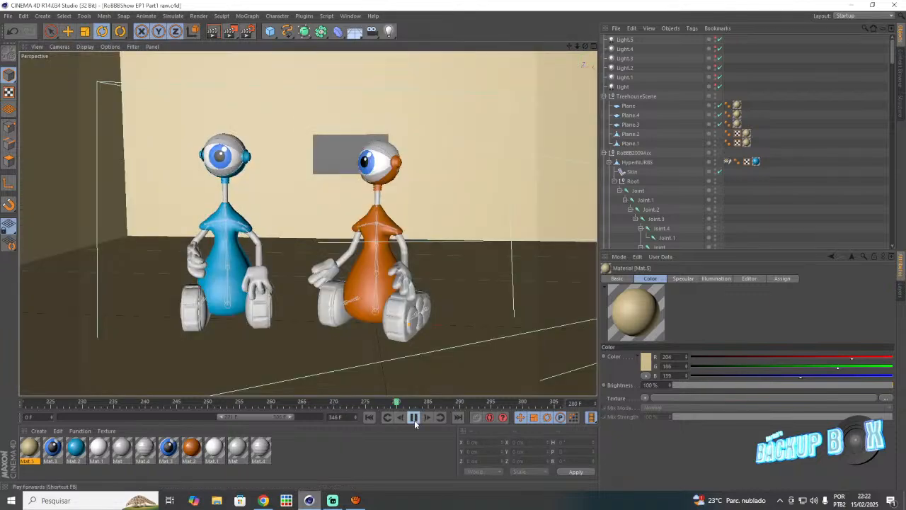
click(414, 418)
click(184, 271)
- Save the scene and render a preview of frame 295 through the scene's Camera object
scroll(185, 271, up, 3)
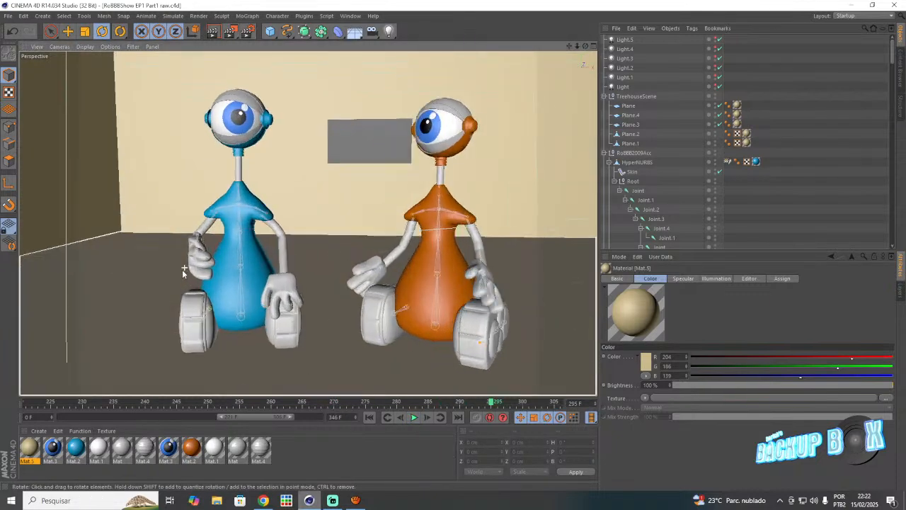
scroll(641, 159, down, 5)
scroll(641, 161, down, 4)
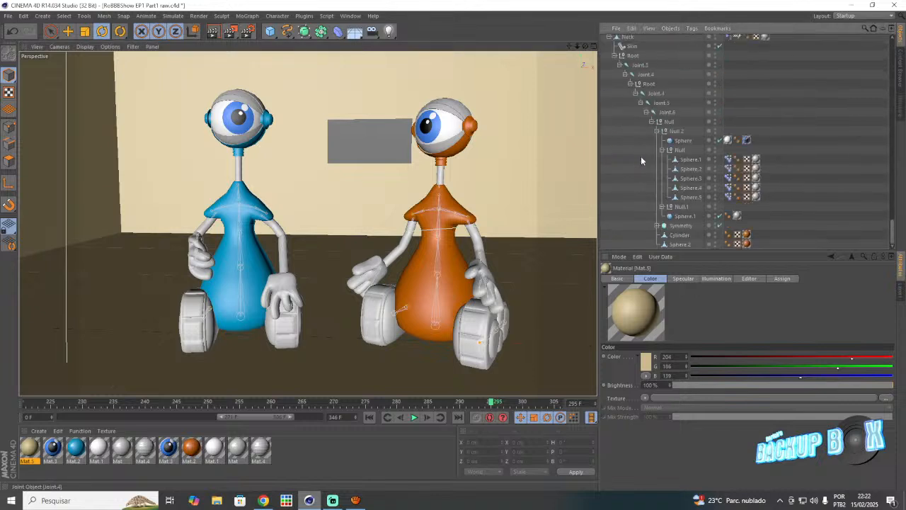
scroll(642, 161, down, 5)
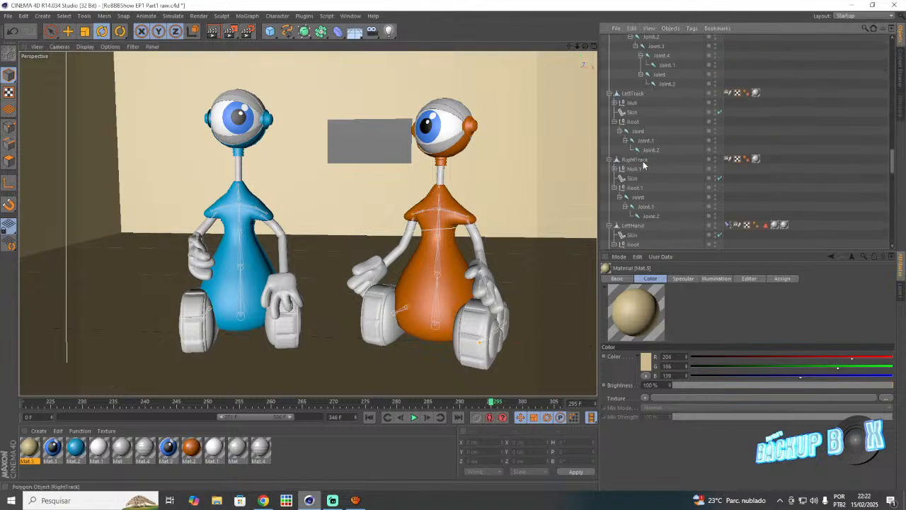
scroll(643, 165, up, 6)
click(719, 140)
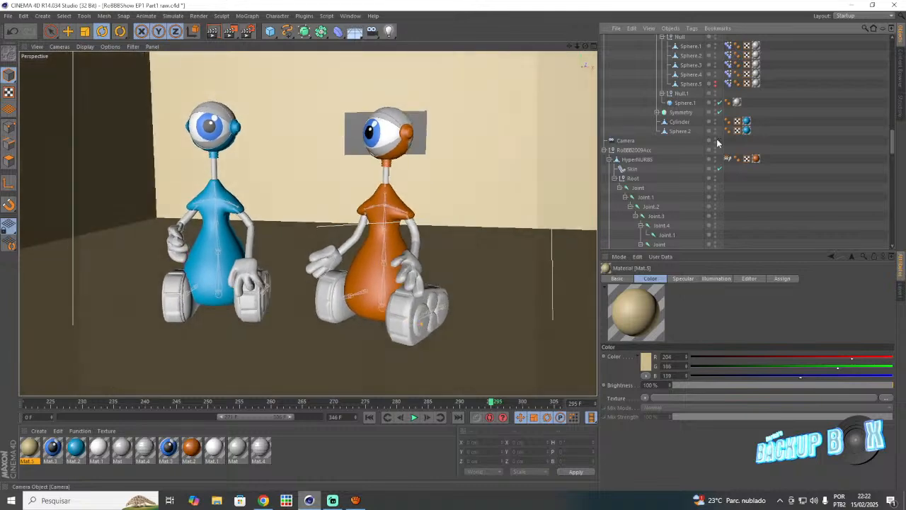
click(7, 15)
click(27, 92)
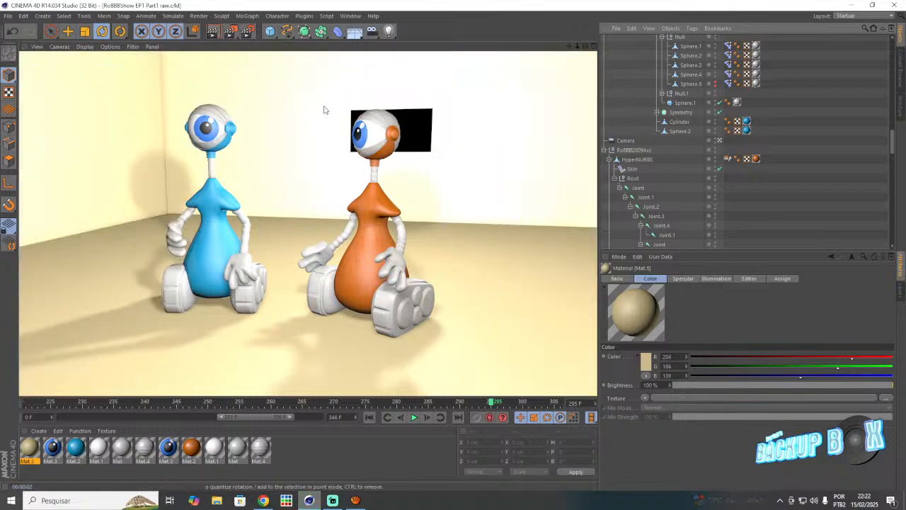
click(419, 142)
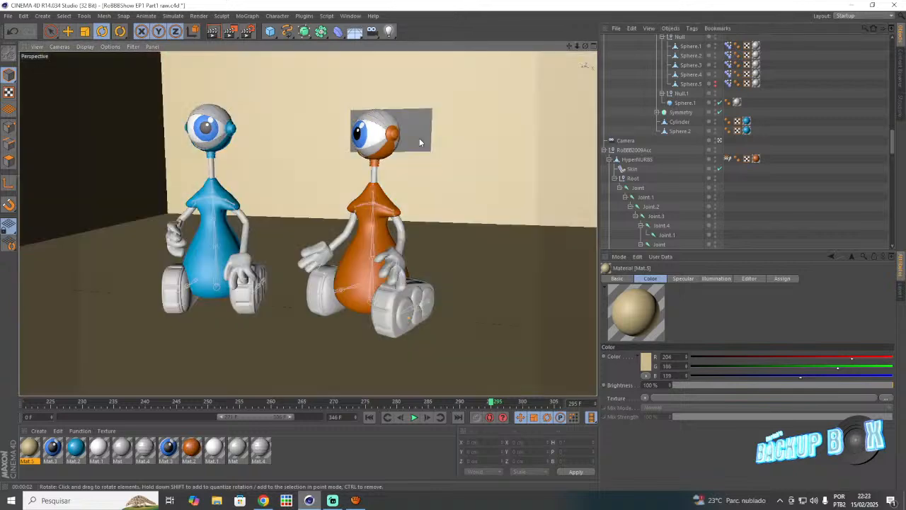
- Leave the Camera view for the default perspective view and save the project
click(719, 141)
click(8, 16)
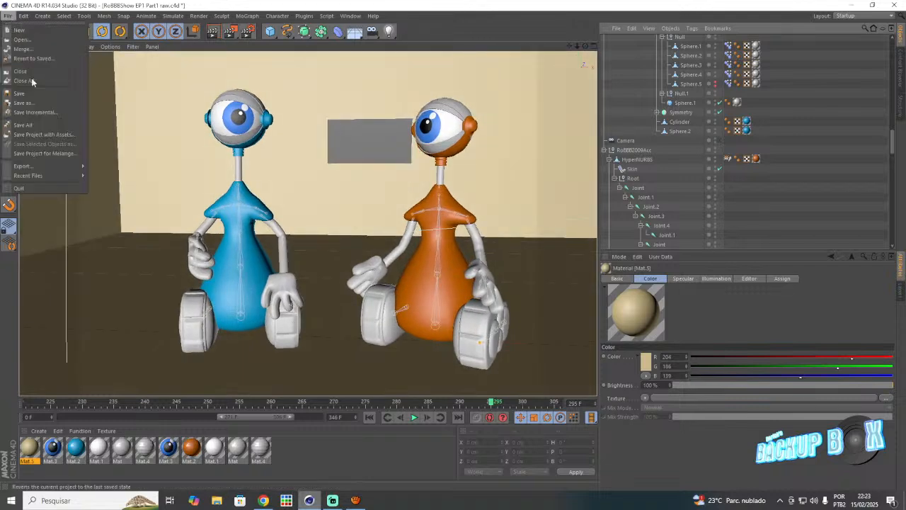
click(37, 93)
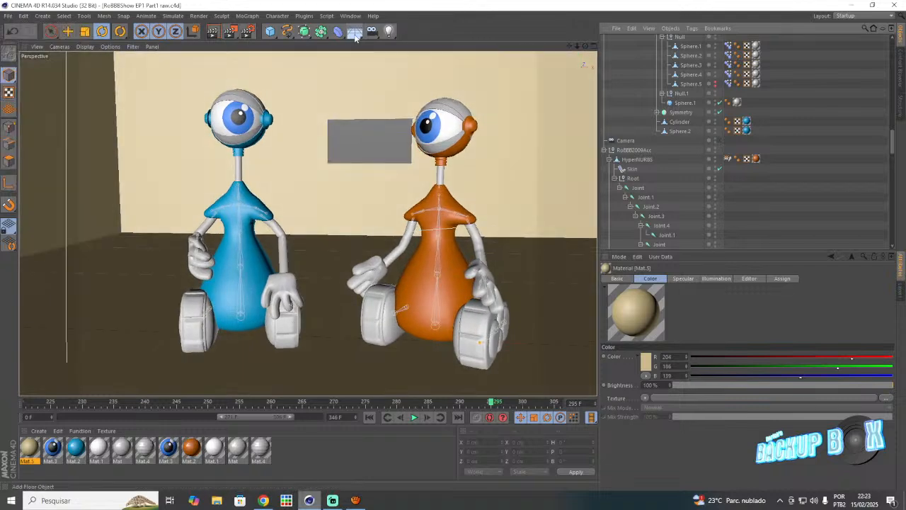
- Add a Sky object and create a blue material for it with the color R 0, G 151, B 204
drag(354, 31, 388, 62)
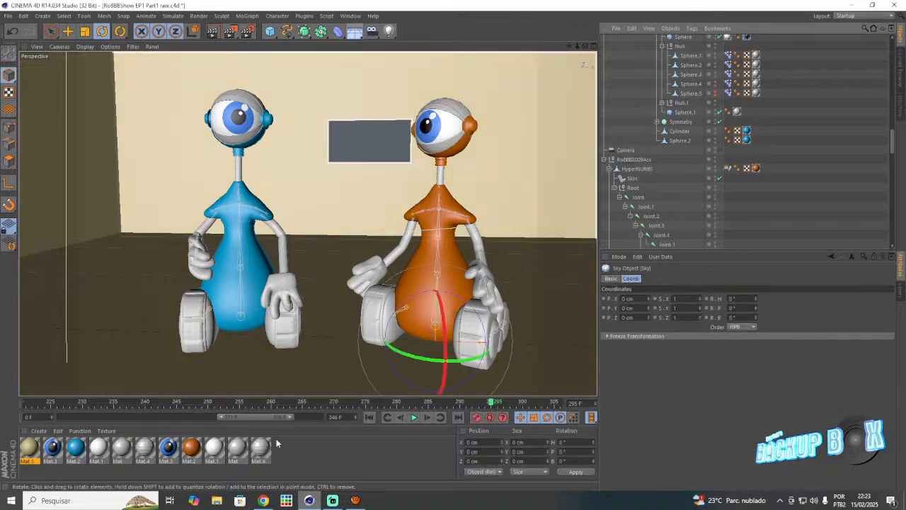
double_click(296, 457)
double_click(29, 446)
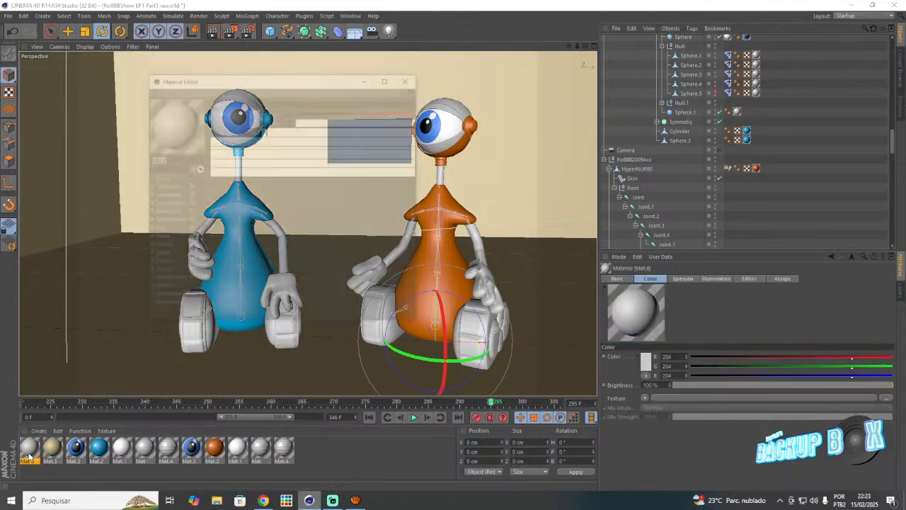
drag(350, 111, 369, 121)
click(338, 121)
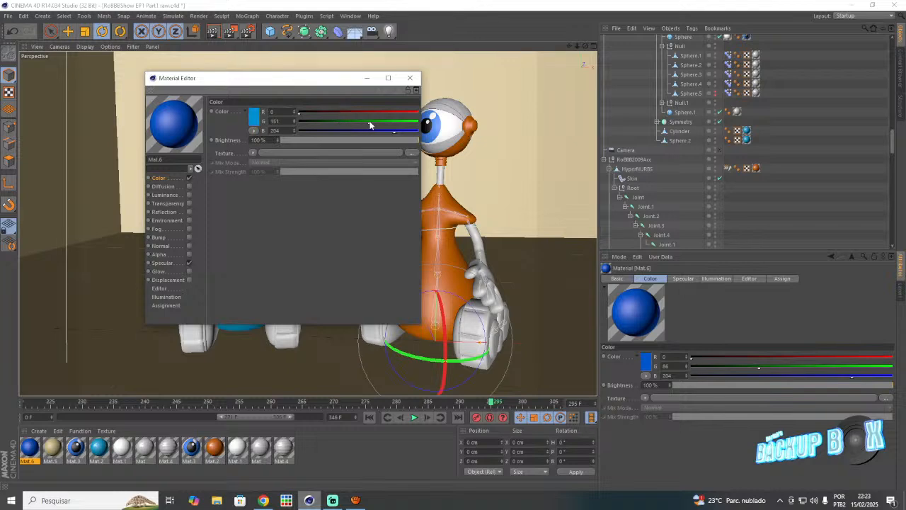
click(410, 78)
scroll(685, 173, up, 5)
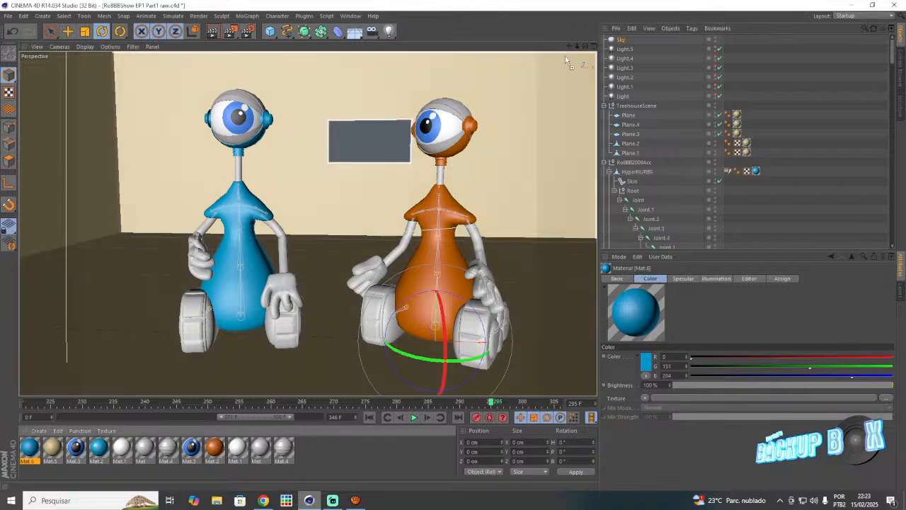
- Apply the new blue material to the Sky object and save the project
drag(614, 44, 620, 39)
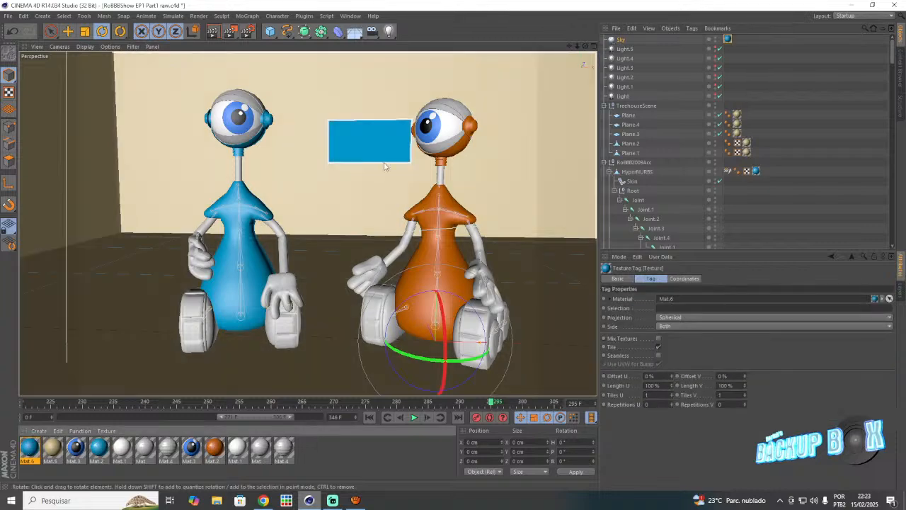
click(7, 16)
click(36, 94)
- Look through the scene's Camera object and save the project
scroll(628, 119, down, 10)
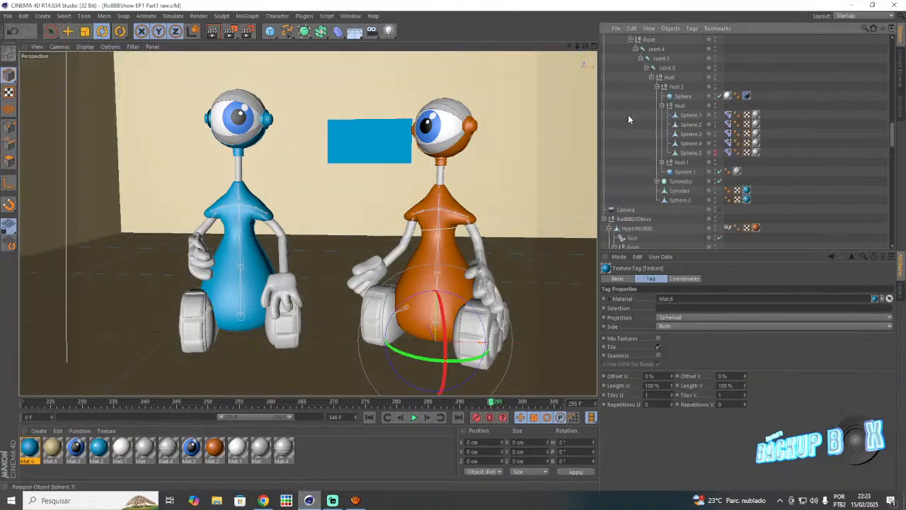
scroll(630, 124, down, 10)
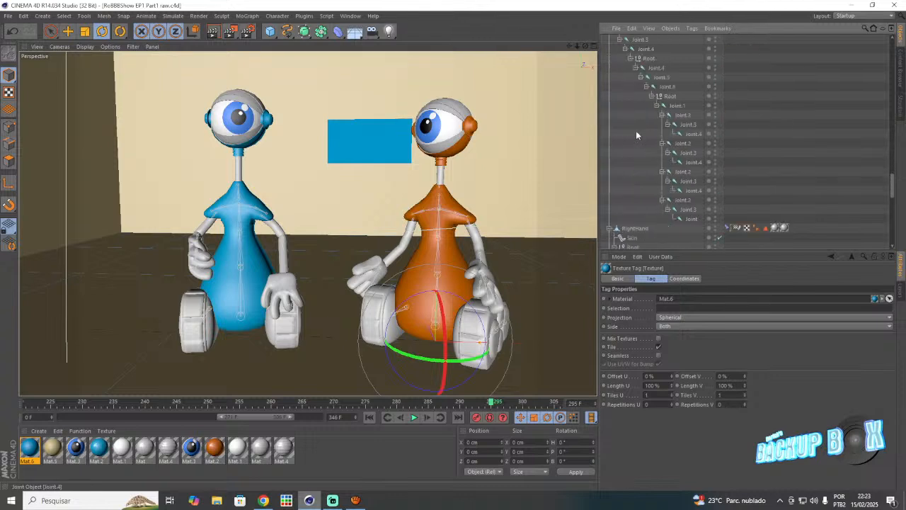
scroll(637, 134, down, 10)
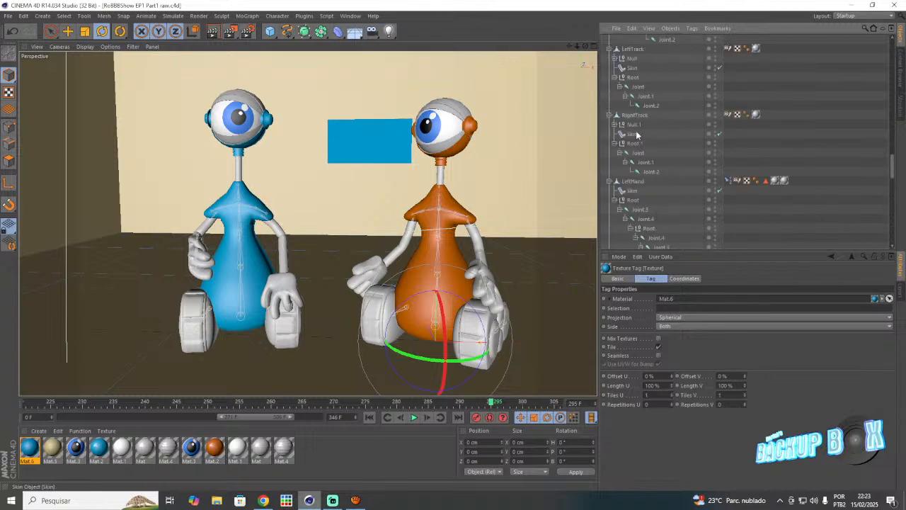
scroll(637, 134, up, 4)
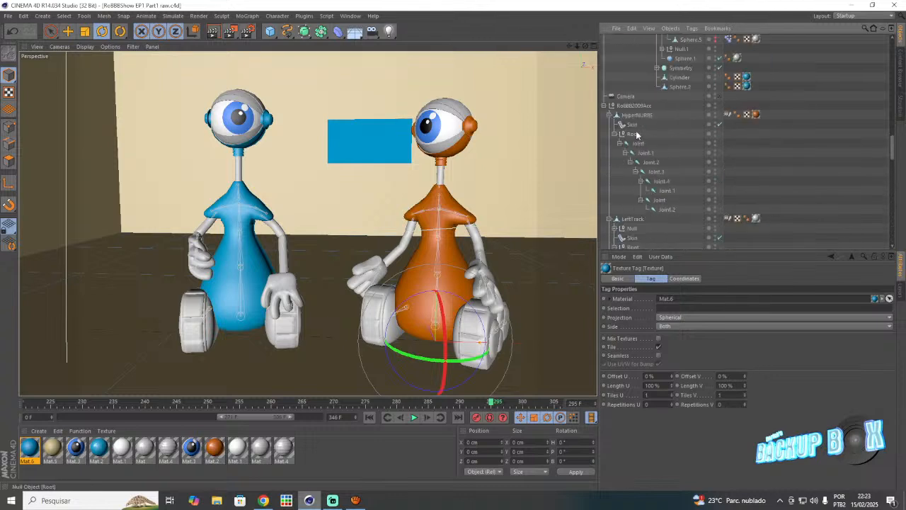
click(719, 97)
click(7, 16)
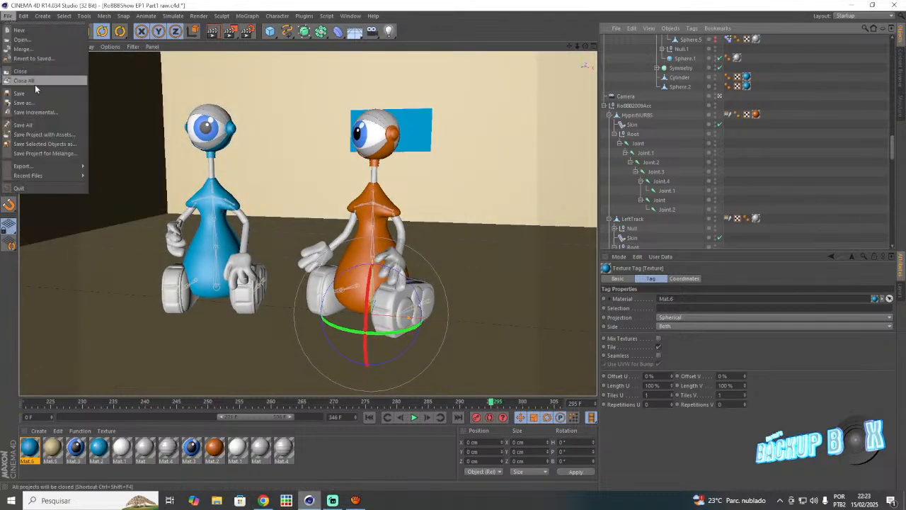
key(Escape)
- Check the live chat in Streamlabs Desktop and return to Cinema 4D
click(262, 500)
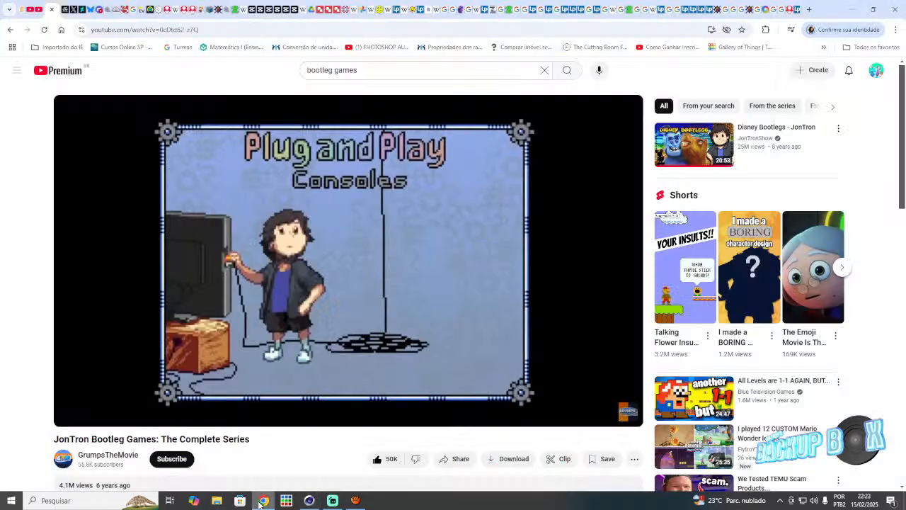
click(330, 504)
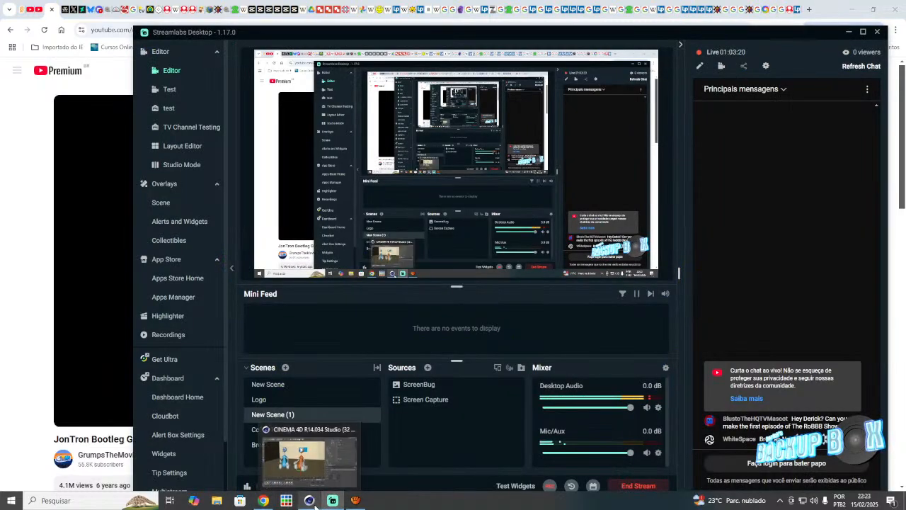
click(310, 500)
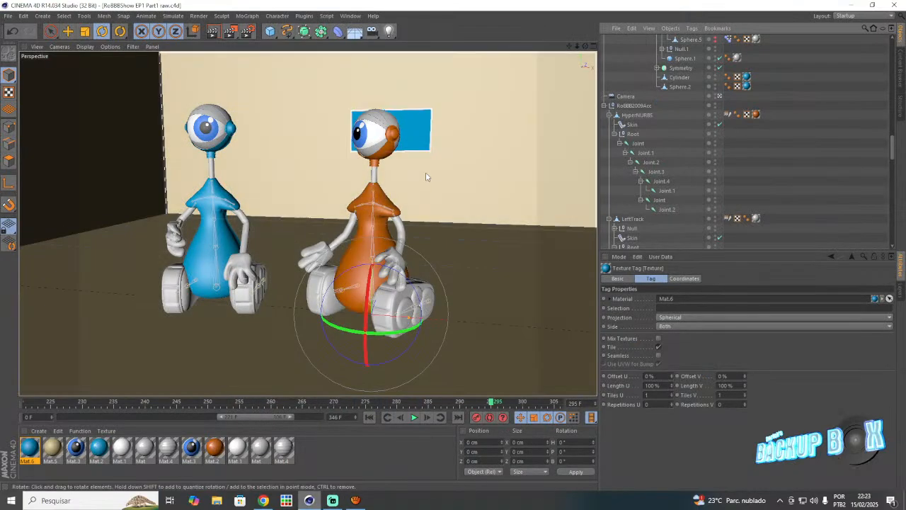
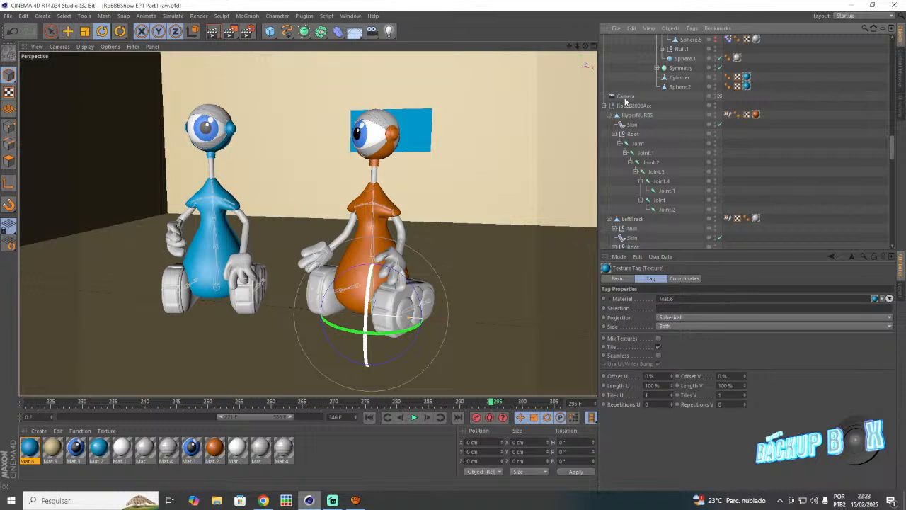
- Keyframe the Camera at frame 235, reframe it at frame 295 to about H 8.1° and P -7.75°, keyframe it and save
click(116, 402)
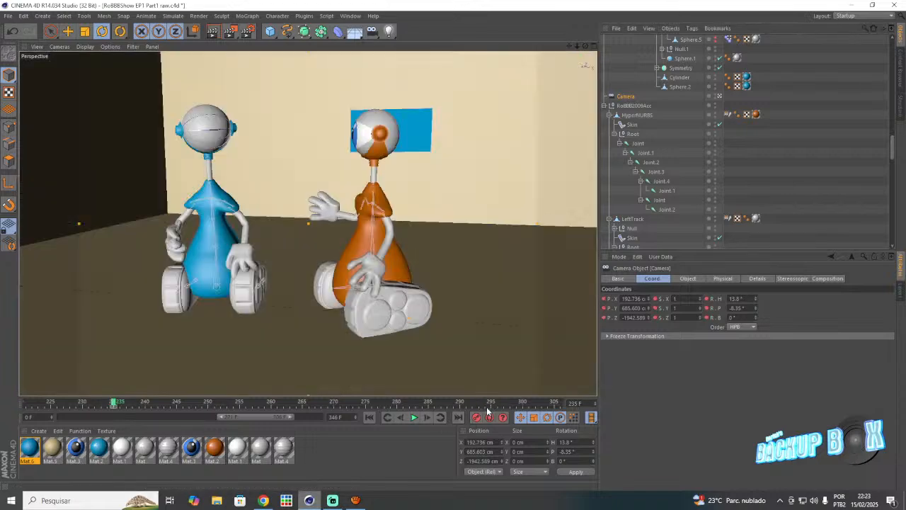
click(490, 404)
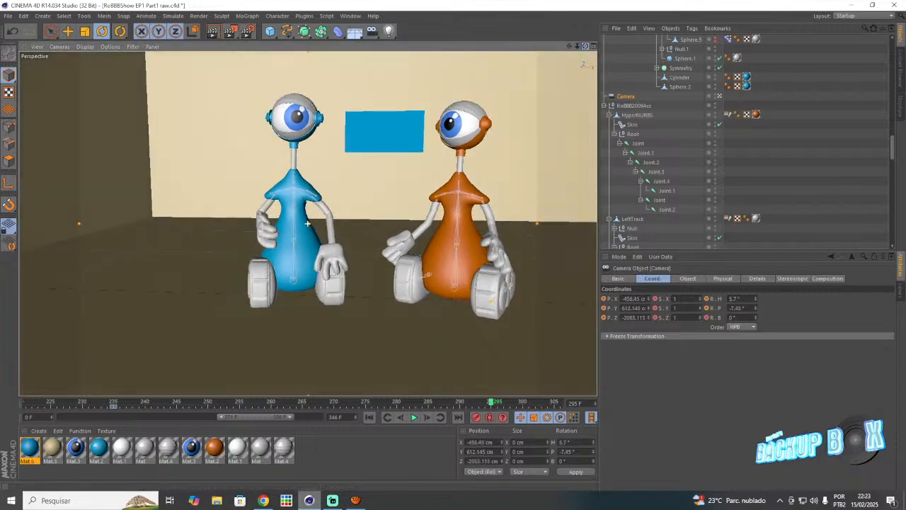
drag(586, 46, 554, 58)
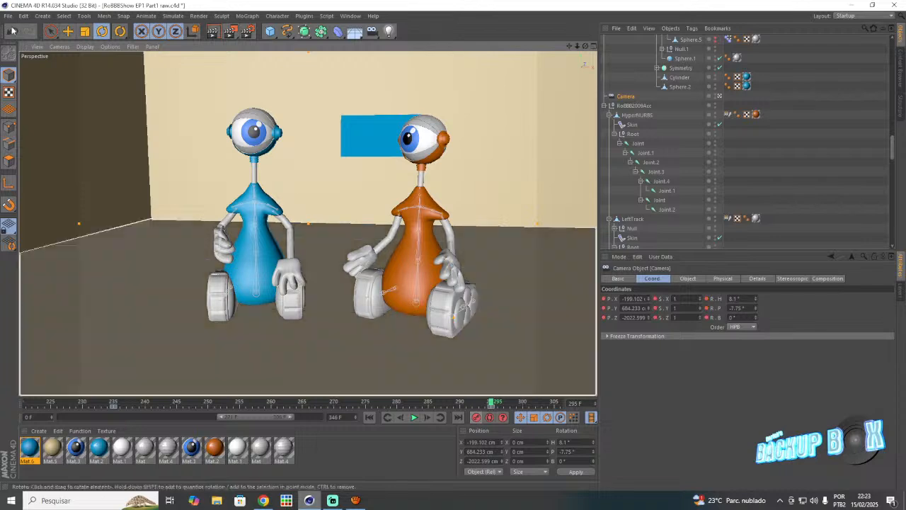
click(7, 16)
click(29, 85)
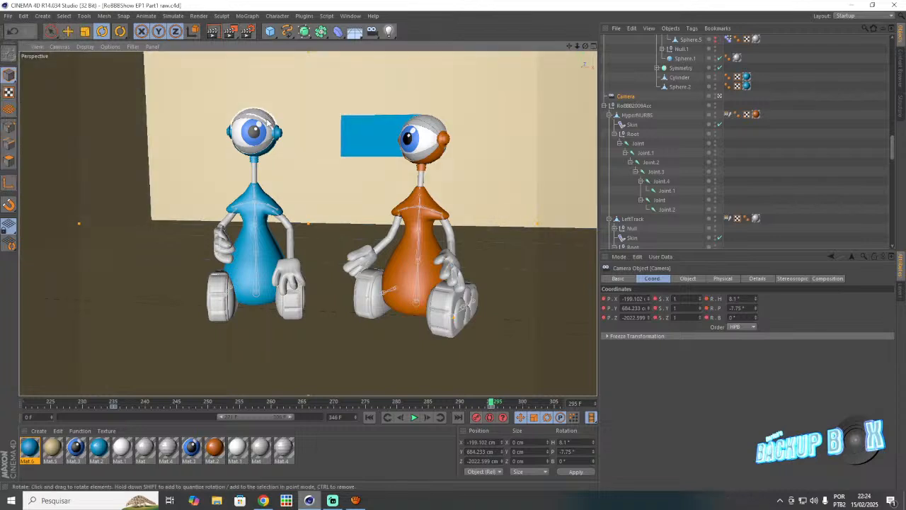
- Leave the Camera view and keyframe the orange robot's top-level null at frame 275
click(719, 96)
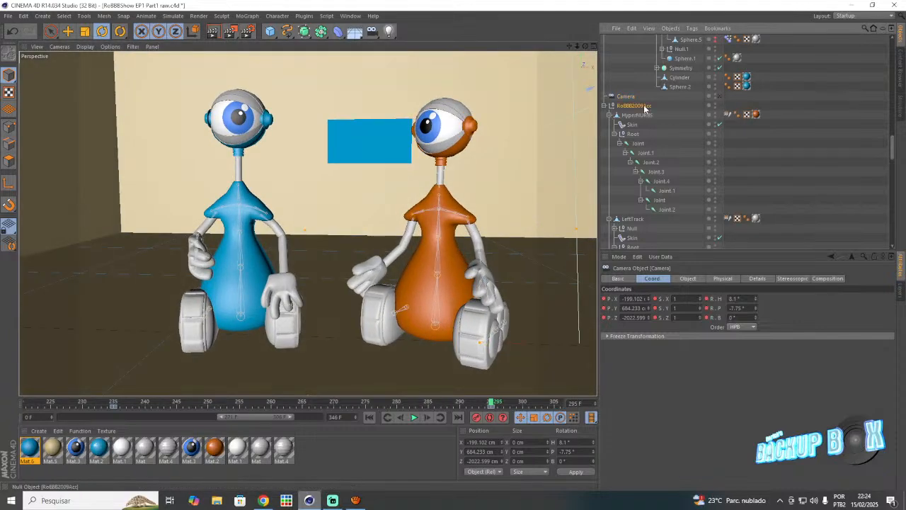
click(637, 105)
mouse_move(354, 402)
mouse_down()
mouse_move(327, 405)
mouse_move(368, 403)
mouse_up()
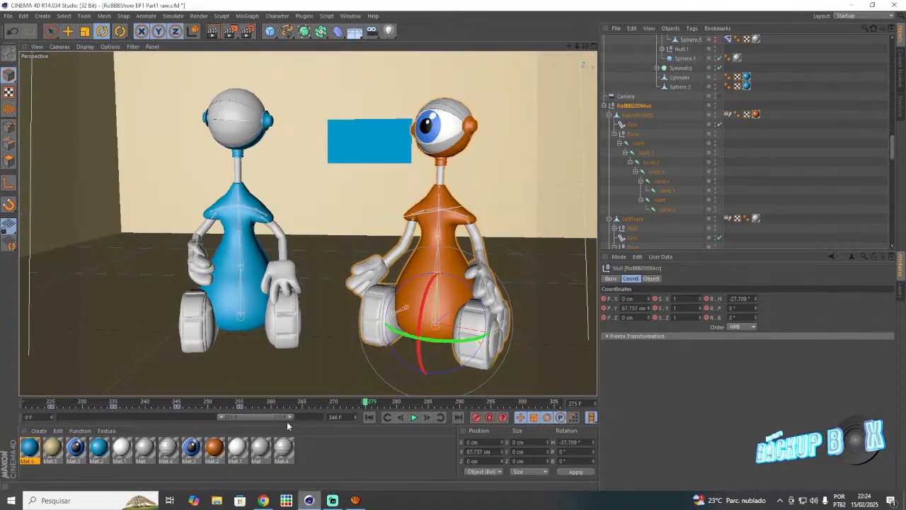
- At frame 290, move the orange robot in front of the blue one to about X -300 cm, Z -571 cm and keyframe it
drag(274, 418, 295, 423)
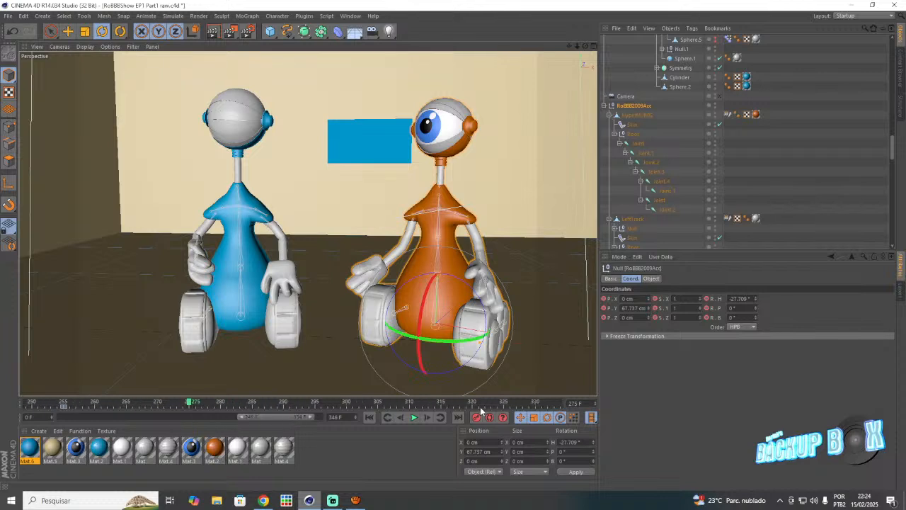
click(284, 405)
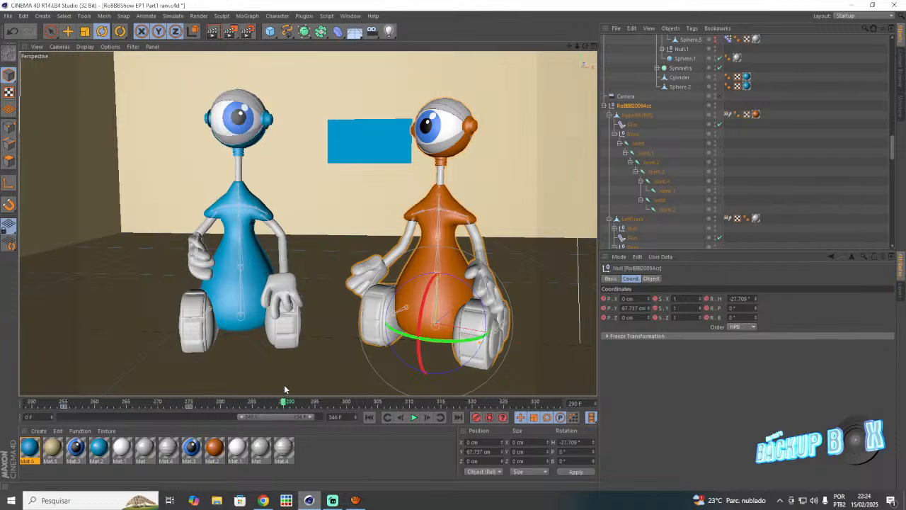
drag(586, 48, 583, 53)
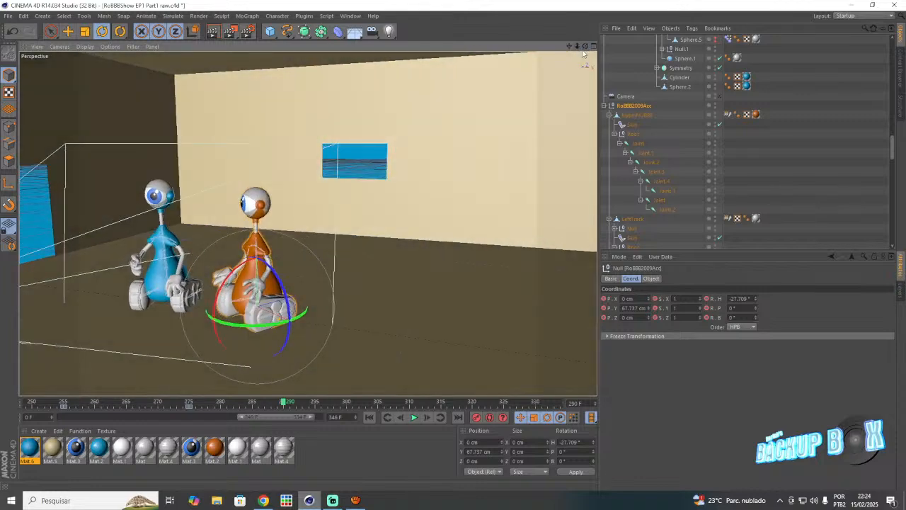
click(68, 31)
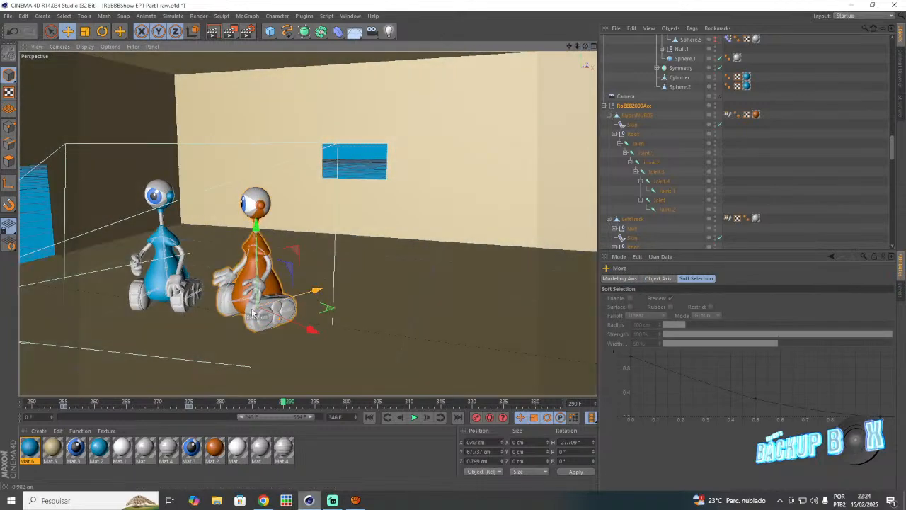
drag(253, 312, 169, 324)
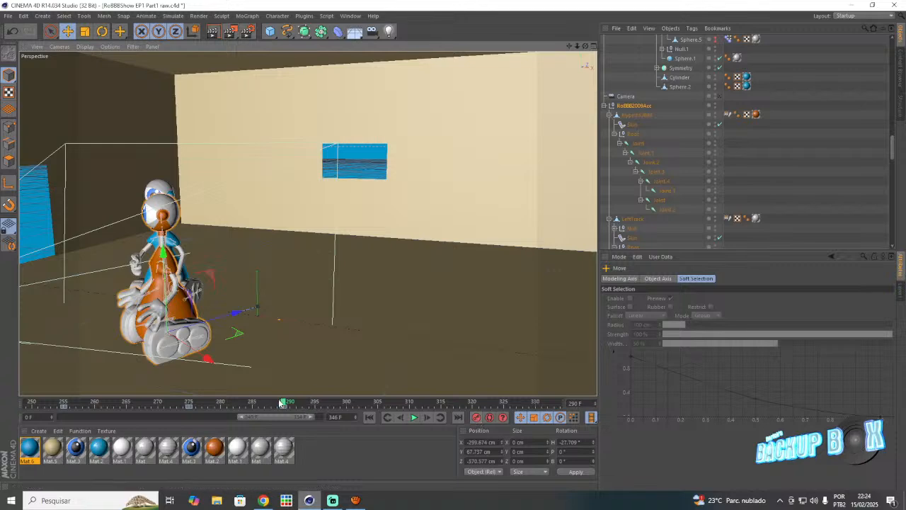
- Set the orange robot's frame 275 keys to Linear interpolation and keyframe its position at frame 285
click(253, 405)
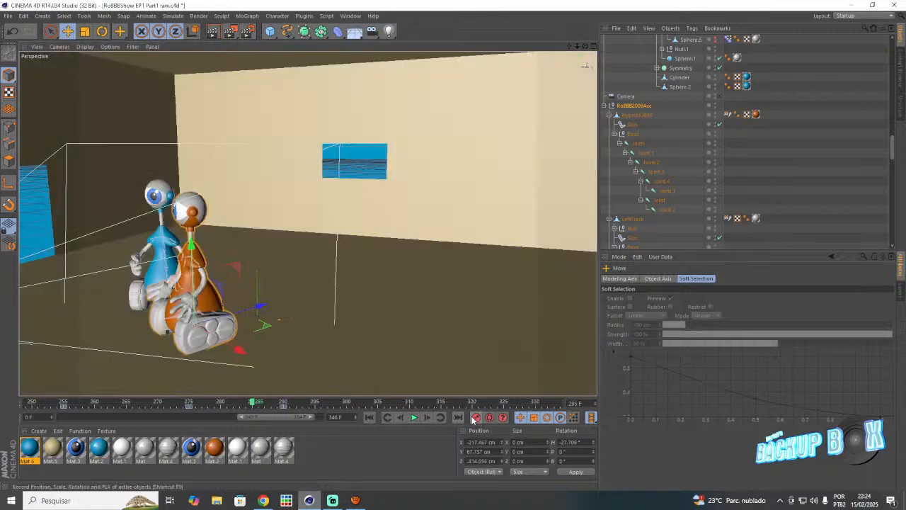
click(209, 407)
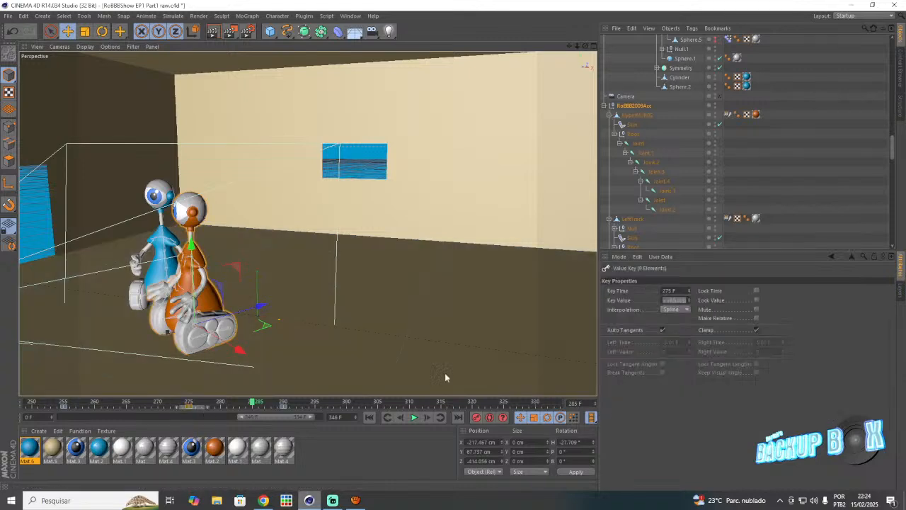
click(669, 310)
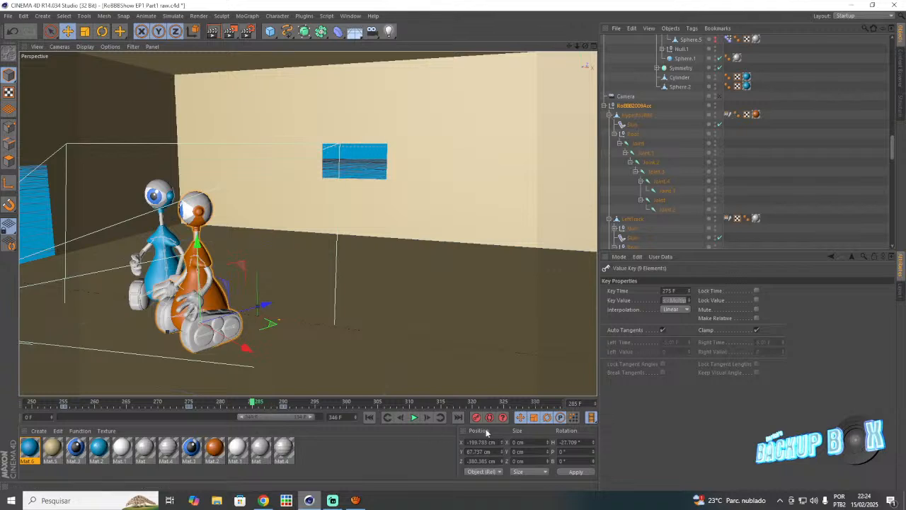
- At frame 290, turn the orange robot to about H -81.69°, shift it to about X -307 cm, Z -518 cm and keyframe it
click(284, 402)
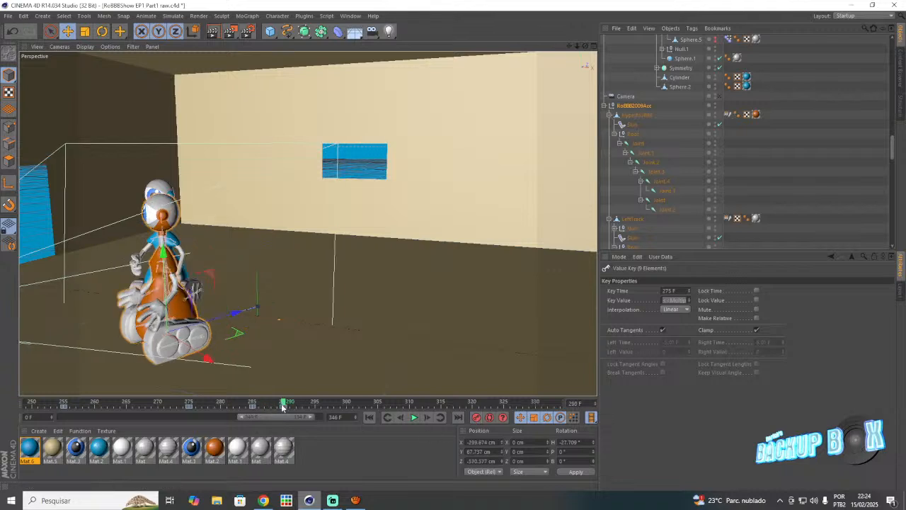
key(r)
drag(170, 373, 136, 362)
click(68, 31)
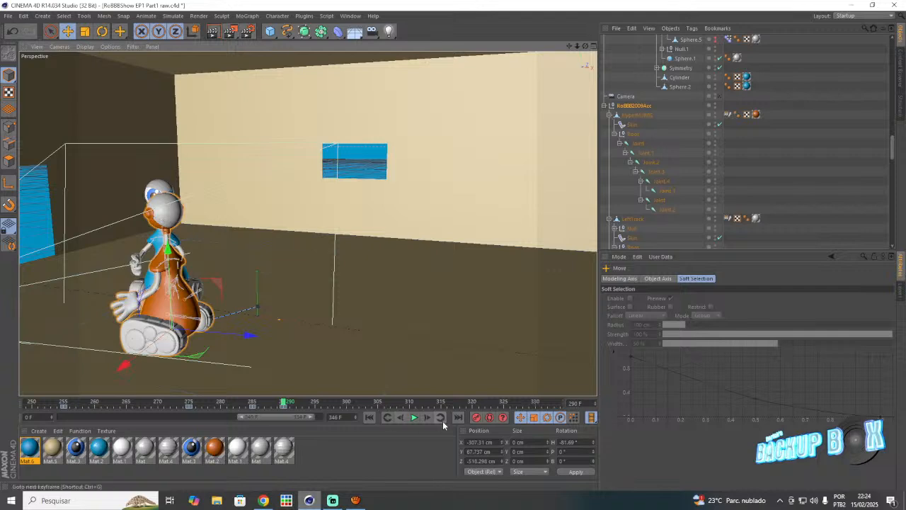
- At frame 310, move the orange robot out of the shot to about X -1832 cm, Z -741 cm and keyframe it
click(347, 404)
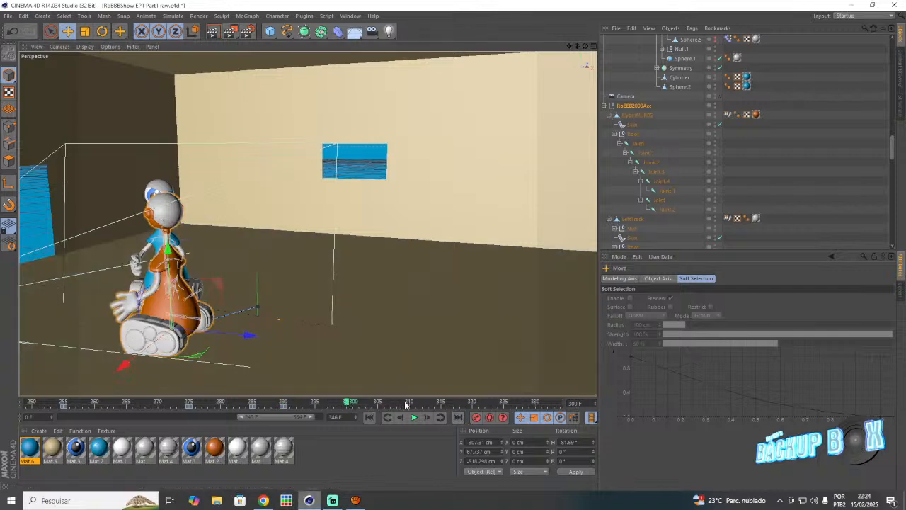
drag(244, 334, 33, 295)
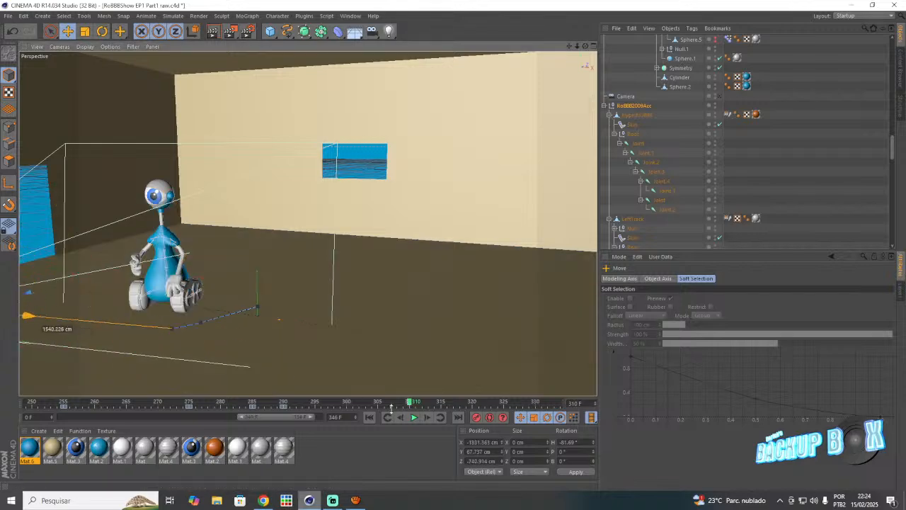
click(475, 417)
- Switch back to the Camera object's view at frame 310 and save the project
scroll(688, 192, up, 3)
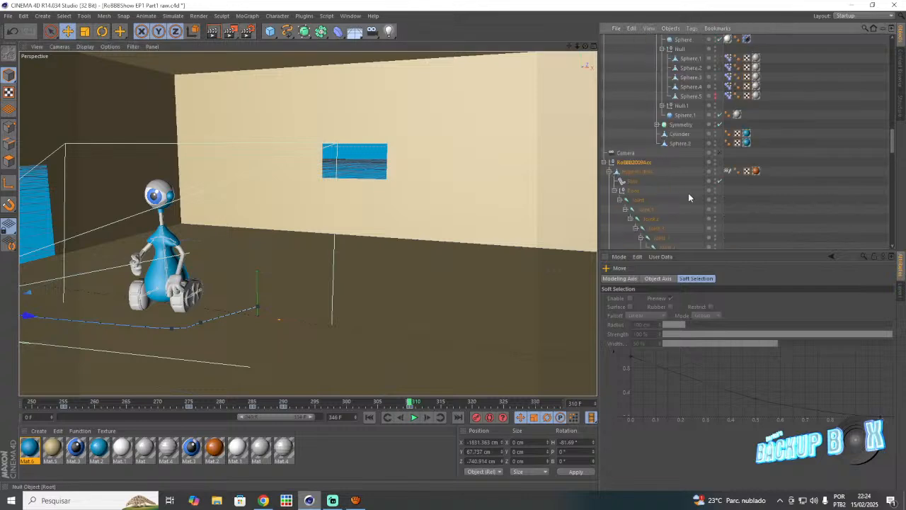
click(719, 153)
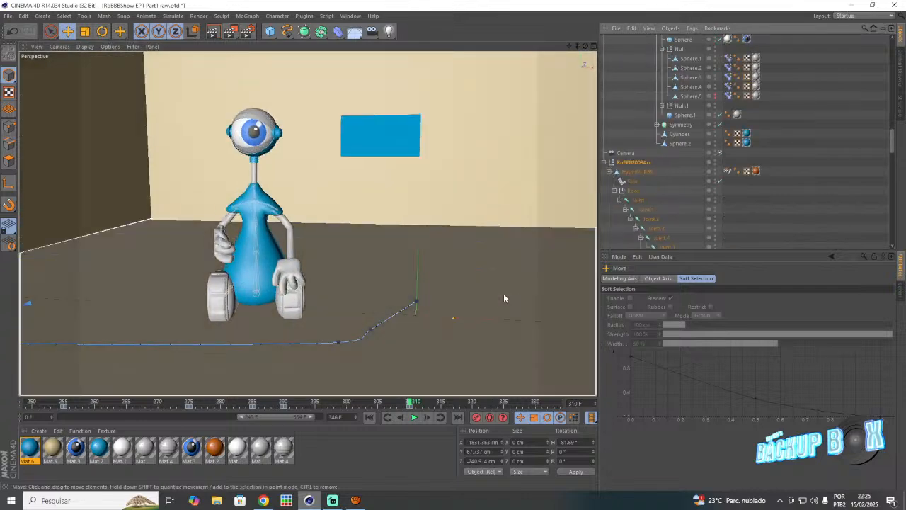
click(13, 19)
click(43, 95)
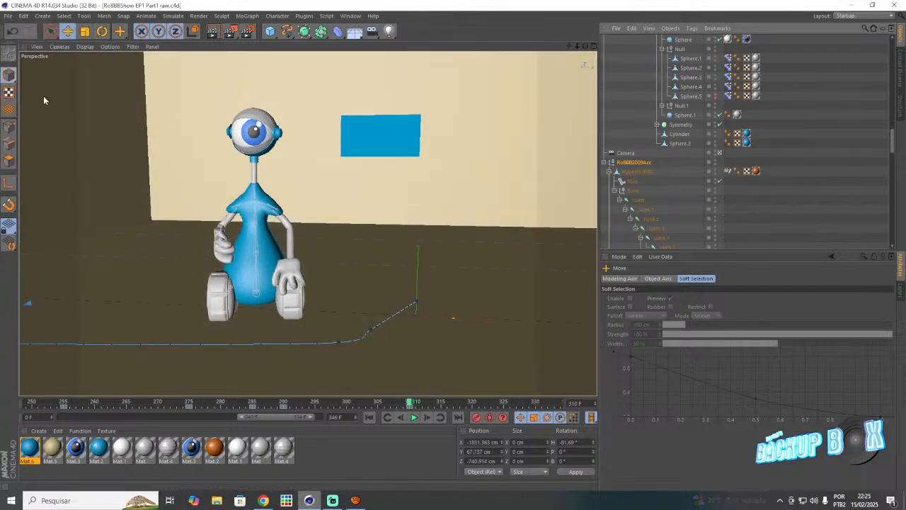
- Keyframe the blue robot's head Null at frame 285, tilt it to about P 15° at frame 315 and keyframe it there
scroll(655, 171, up, 3)
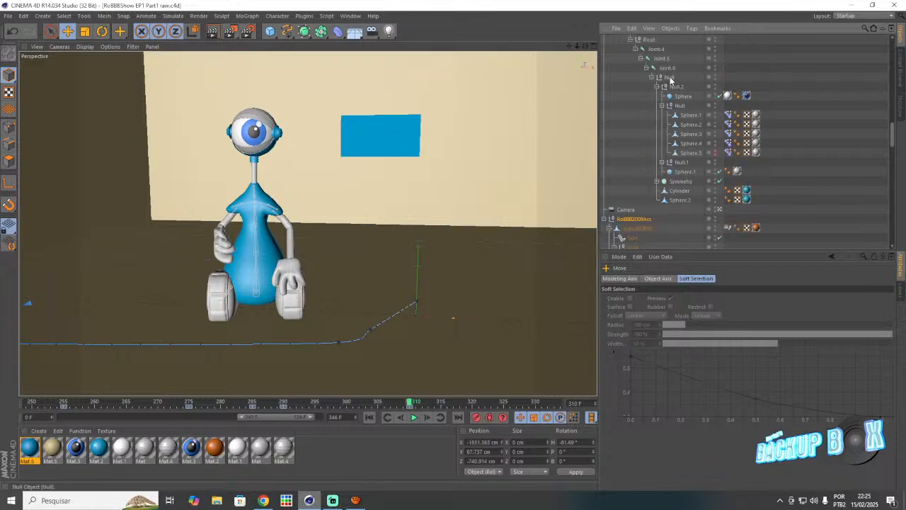
click(670, 77)
click(255, 402)
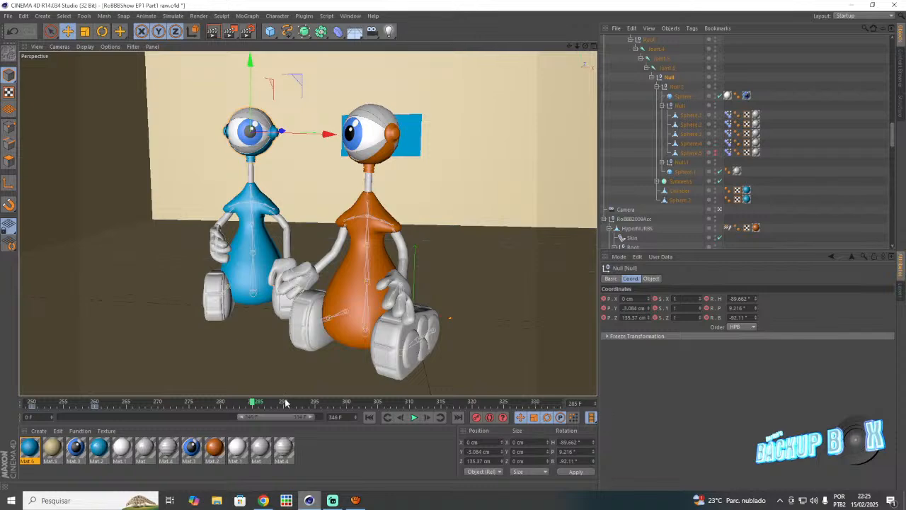
click(160, 403)
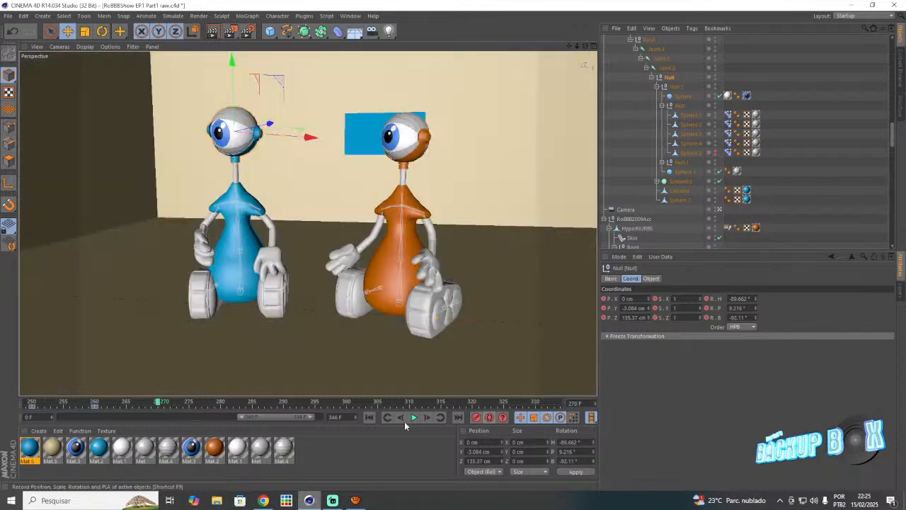
click(251, 403)
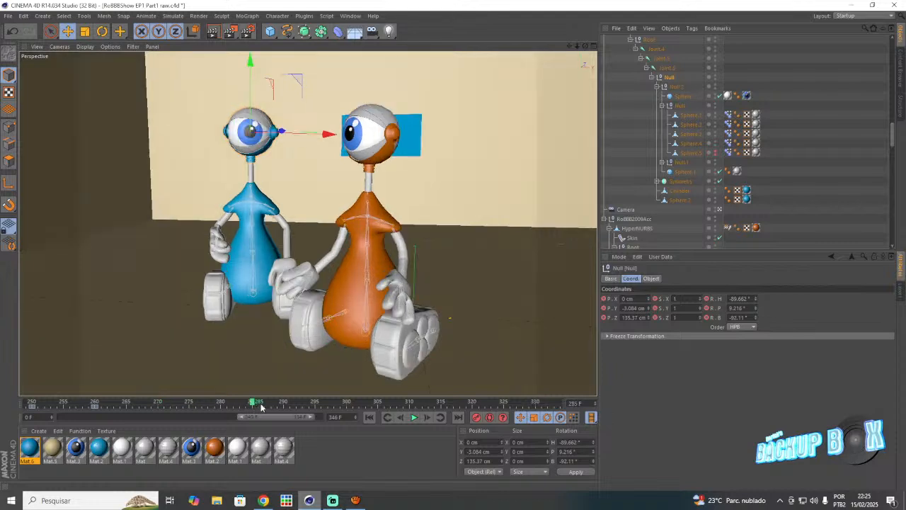
click(444, 403)
click(437, 402)
key(r)
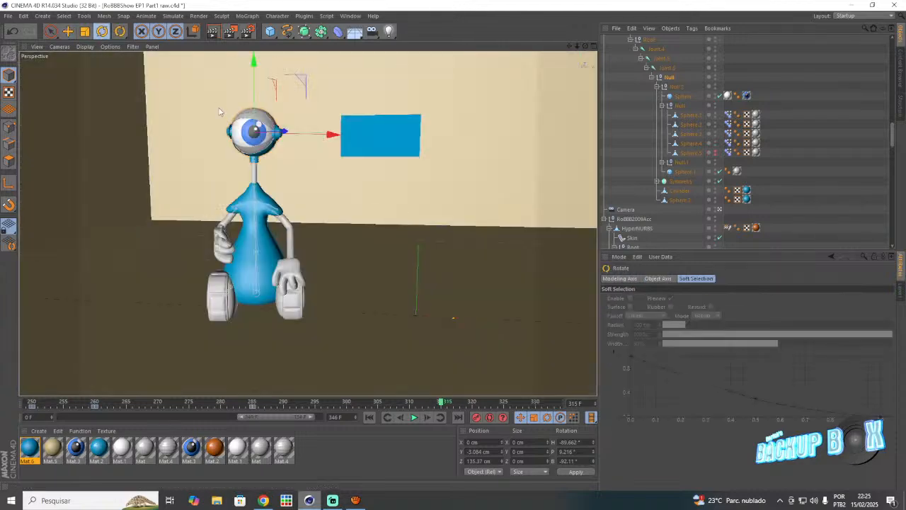
drag(279, 132, 266, 133)
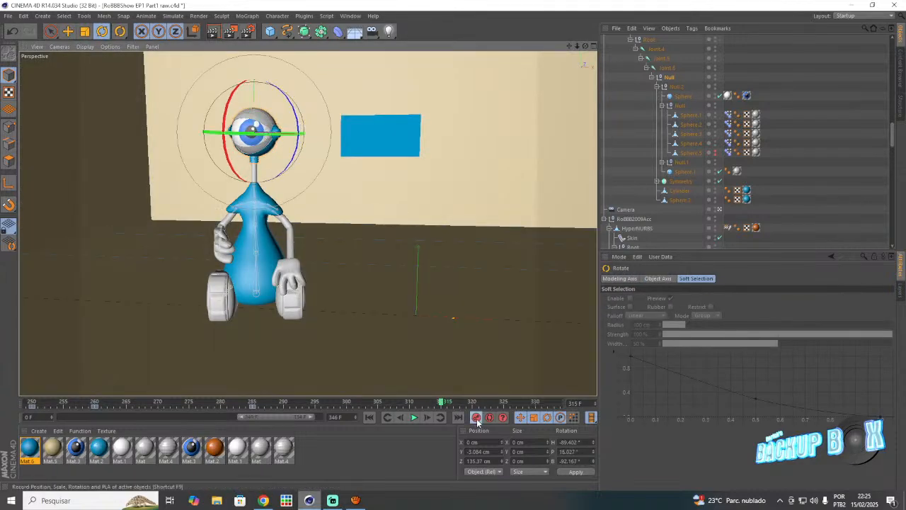
- Keyframe the blue robot's eye Sphere at frame 300 and move that key to frame 295
click(253, 147)
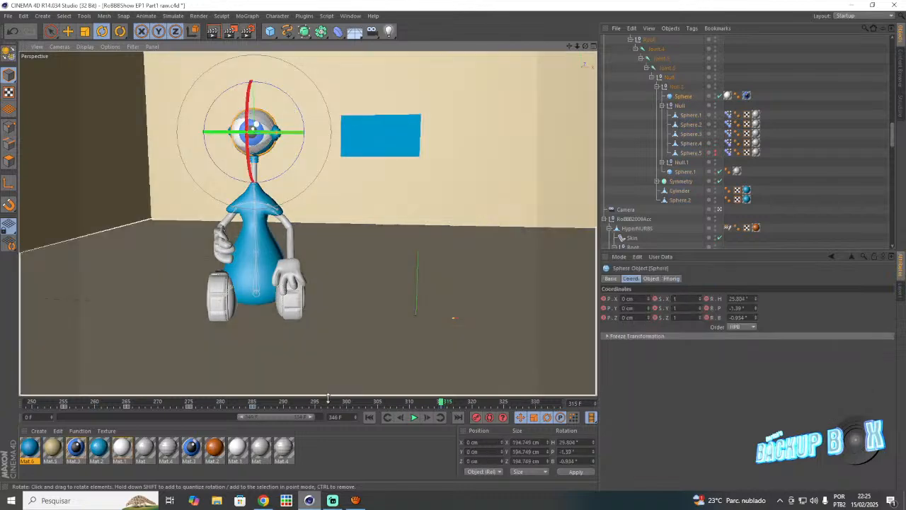
click(350, 401)
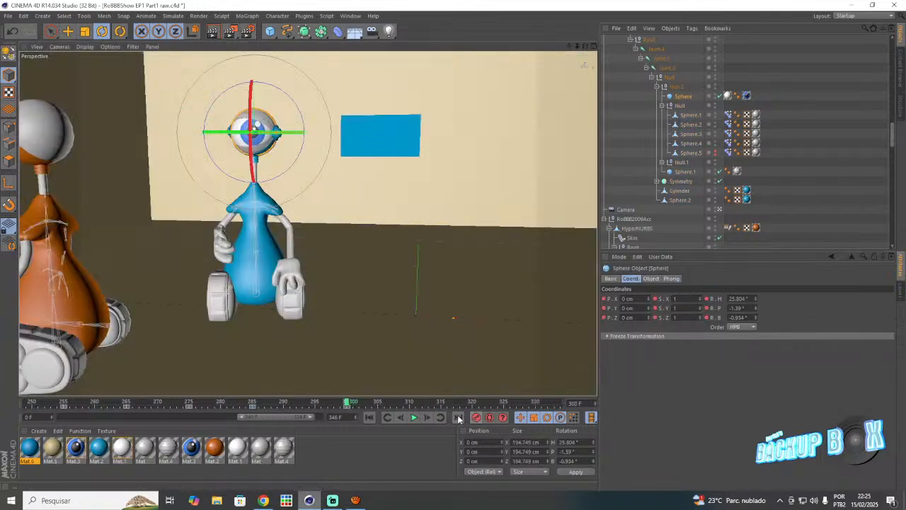
click(314, 406)
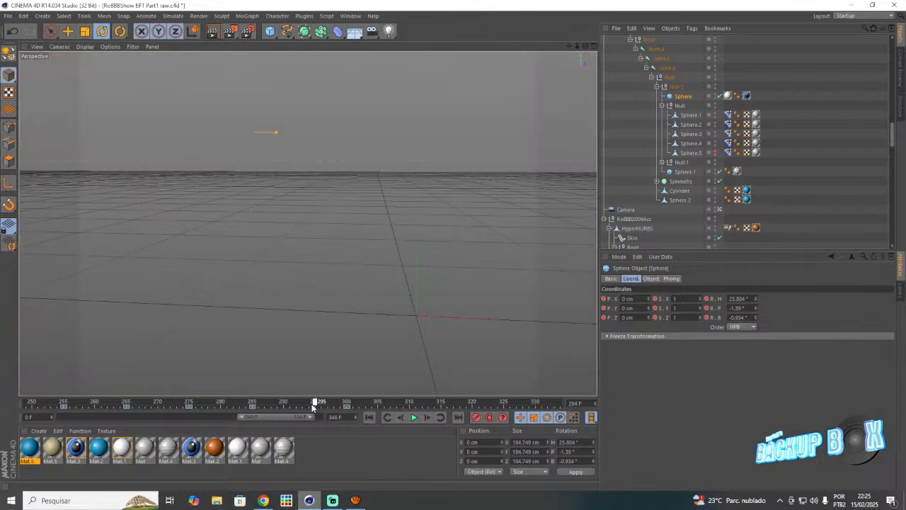
click(346, 407)
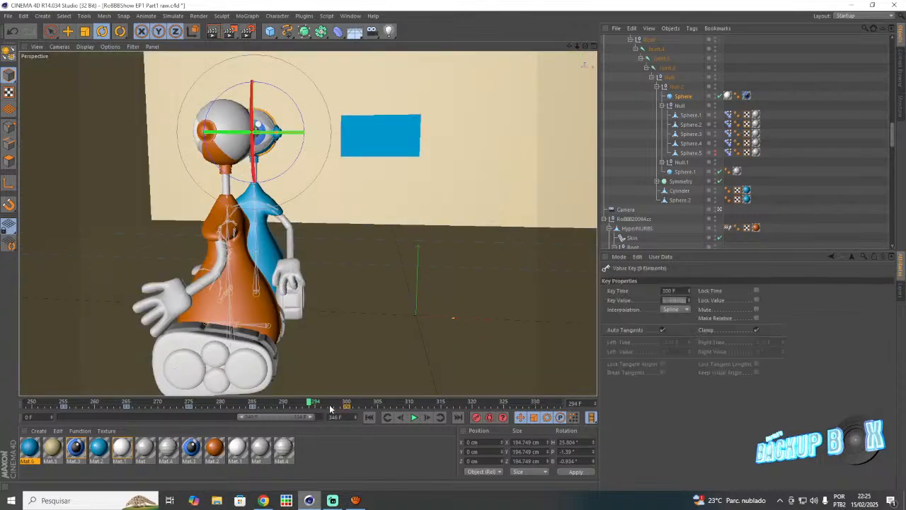
- At frame 315, turn the eye Sphere to about H -8.6°, P -0.6°, B -1.6°, keyframe it and save the project
click(441, 403)
drag(291, 132, 241, 131)
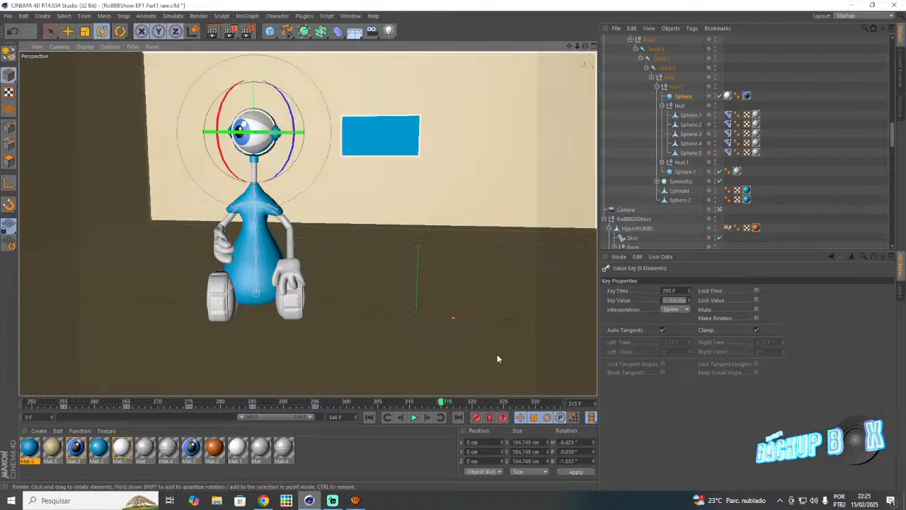
click(7, 16)
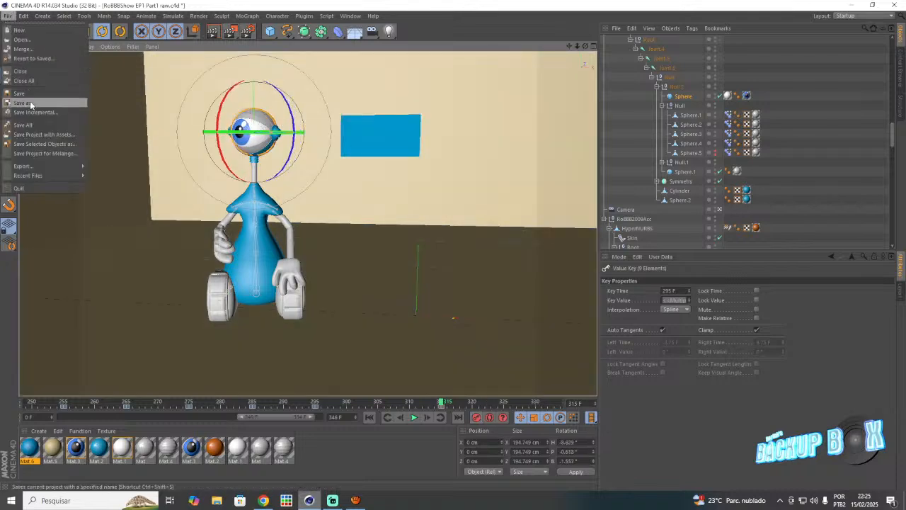
click(26, 95)
- Keyframe the blue robot's body Joint.2 at frame 290, then turn it to about B -24° at frame 310 and keyframe it
scroll(649, 117, down, 10)
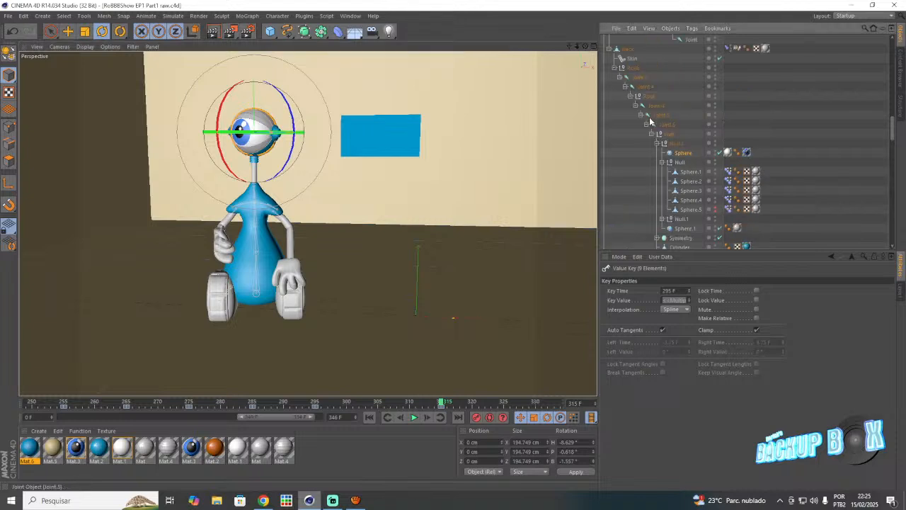
scroll(650, 118, up, 5)
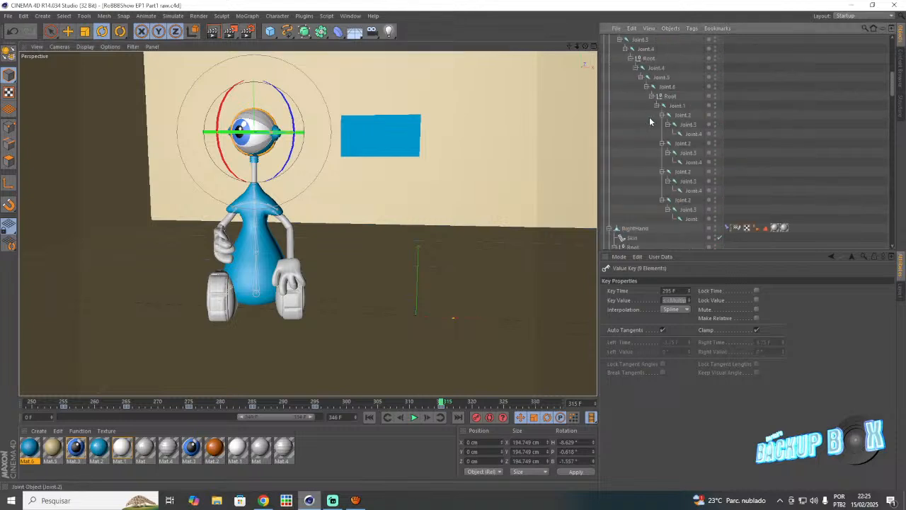
scroll(656, 87, up, 3)
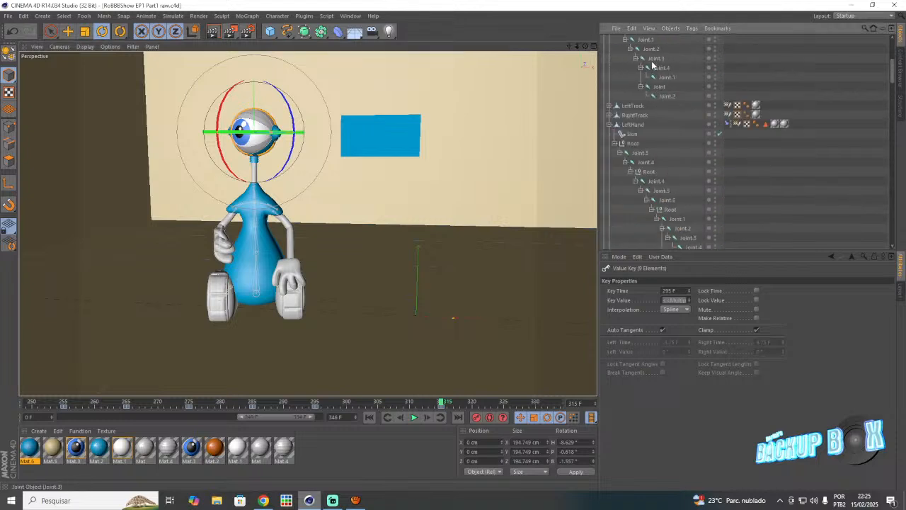
click(654, 60)
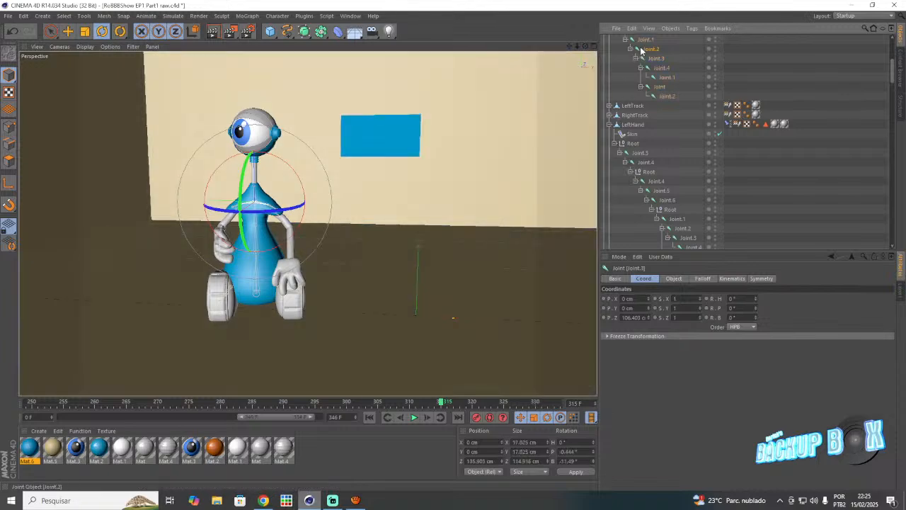
click(642, 49)
click(280, 403)
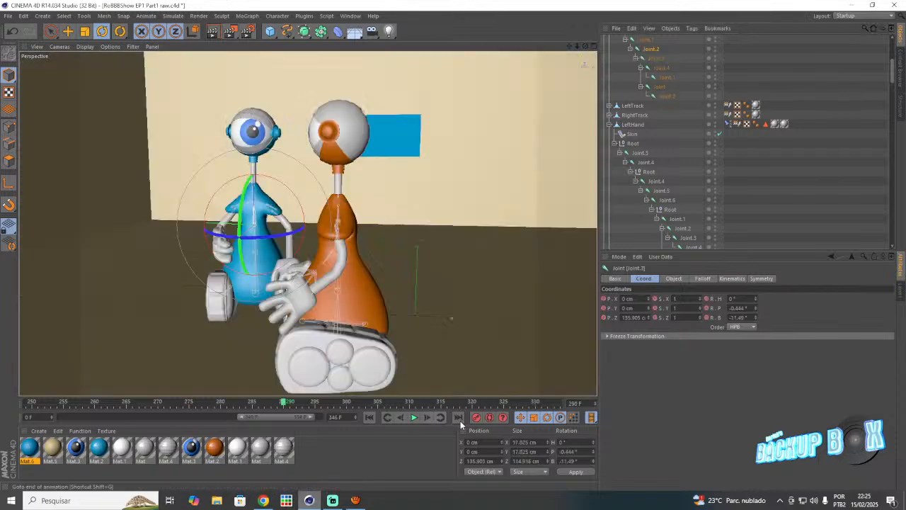
click(410, 404)
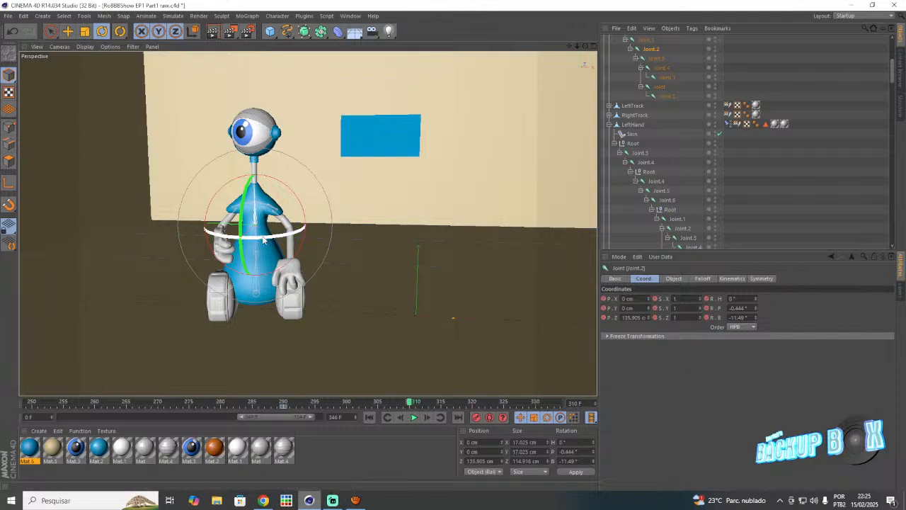
drag(264, 238, 251, 238)
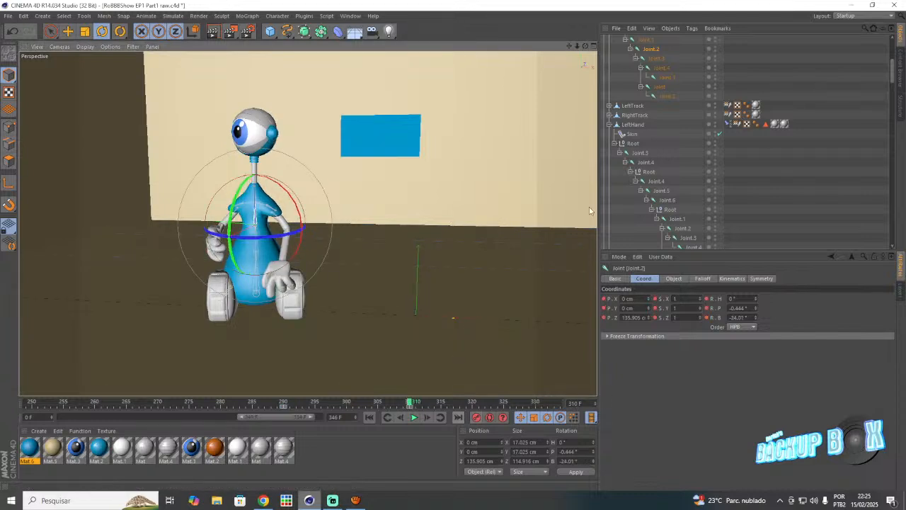
- Select the blue robot's shoulder Joint.4 under body Joint.3 and keyframe it at frame 300
click(659, 87)
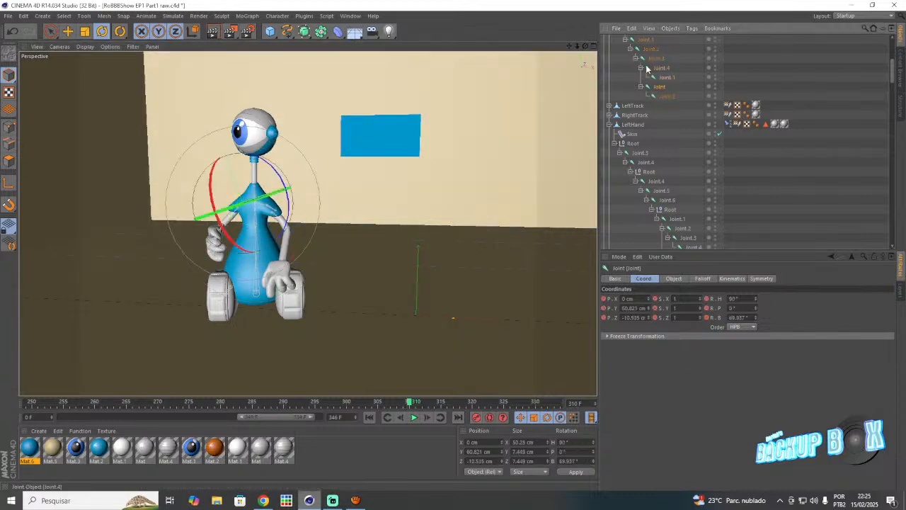
click(650, 67)
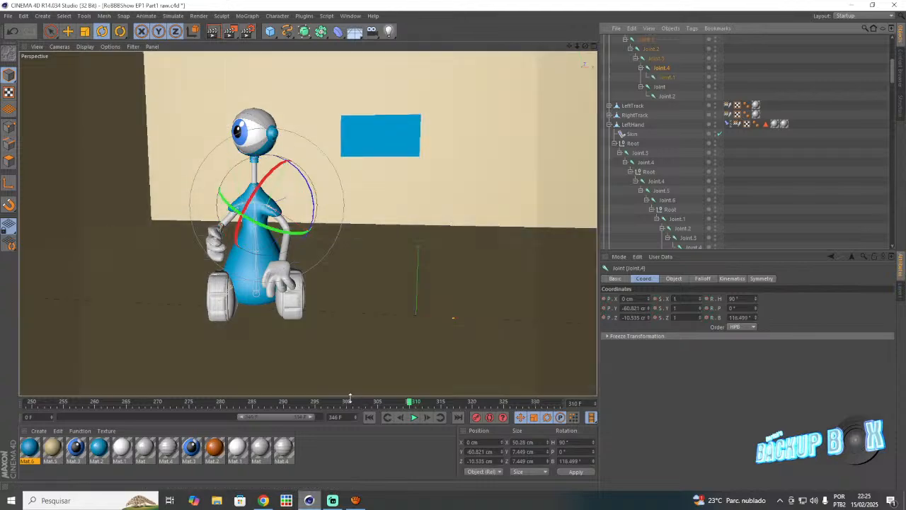
click(346, 404)
click(475, 418)
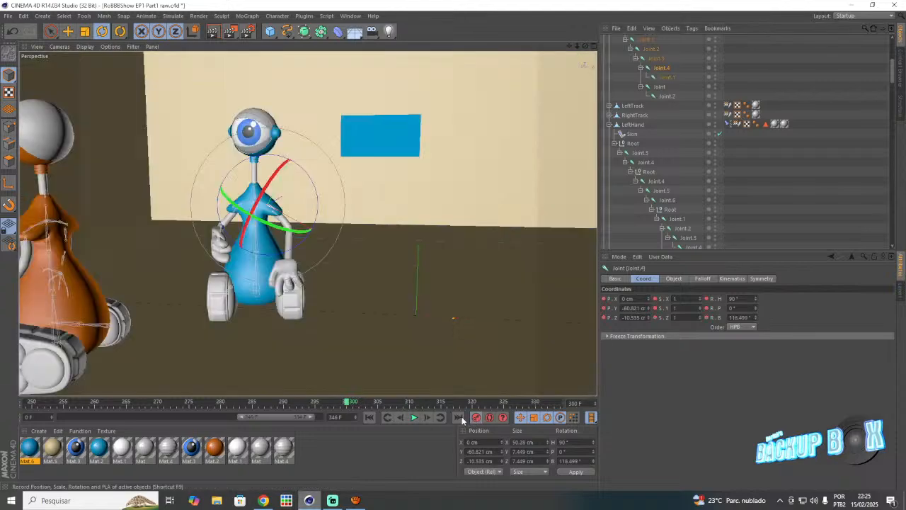
- At frame 310, rotate the shoulder Joint.4 to about H 87.6°, P 15.5°, B 116.2°, keyframe it and save the project
click(410, 405)
drag(274, 229, 287, 235)
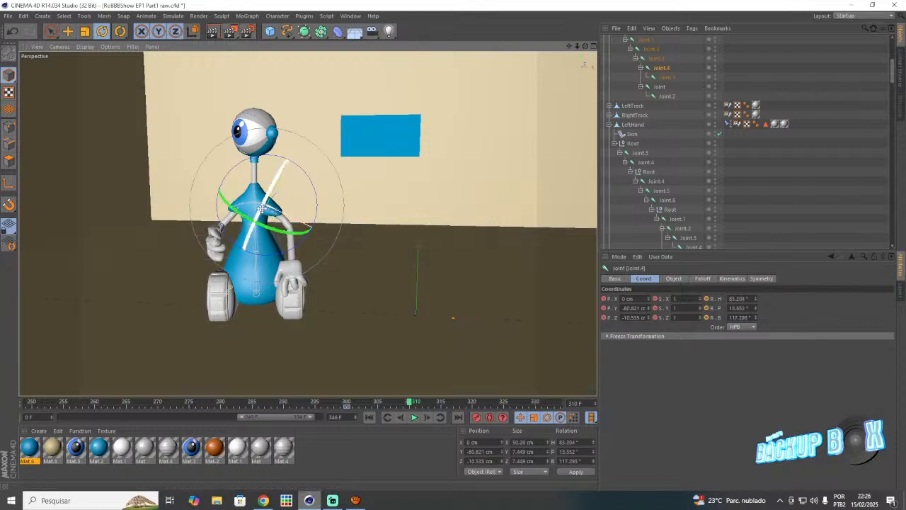
drag(264, 207, 267, 201)
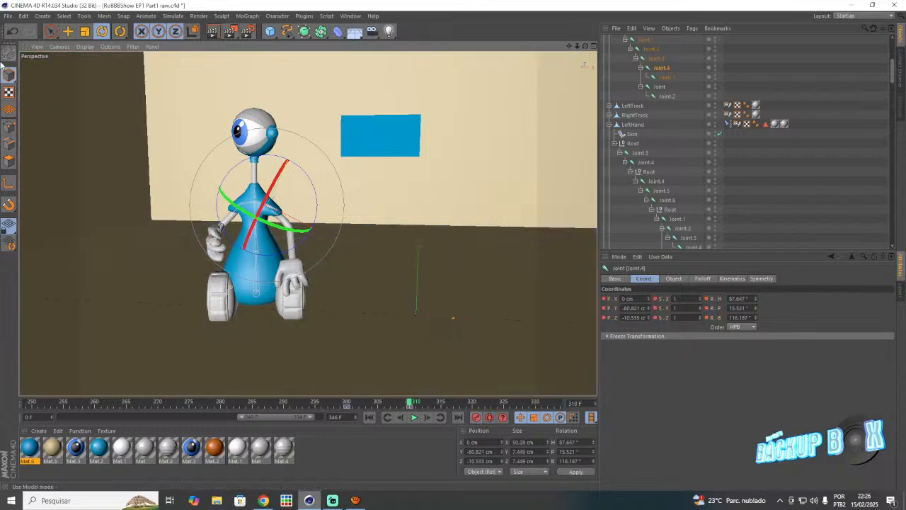
click(8, 17)
click(32, 92)
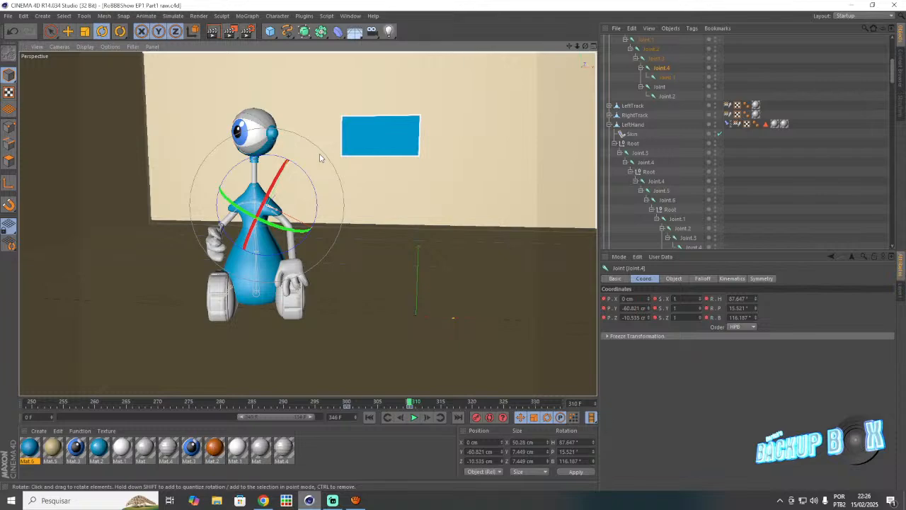
- At frame 280, rotate Joint.3 of the blue robot's LeftHand to about H 109.8°, P -39.1°, B 131.9° and keyframe it
click(646, 153)
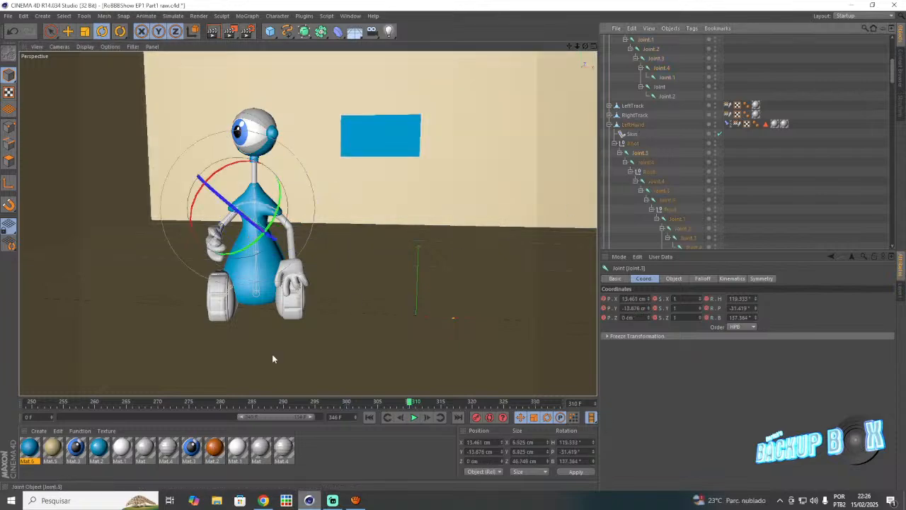
click(218, 404)
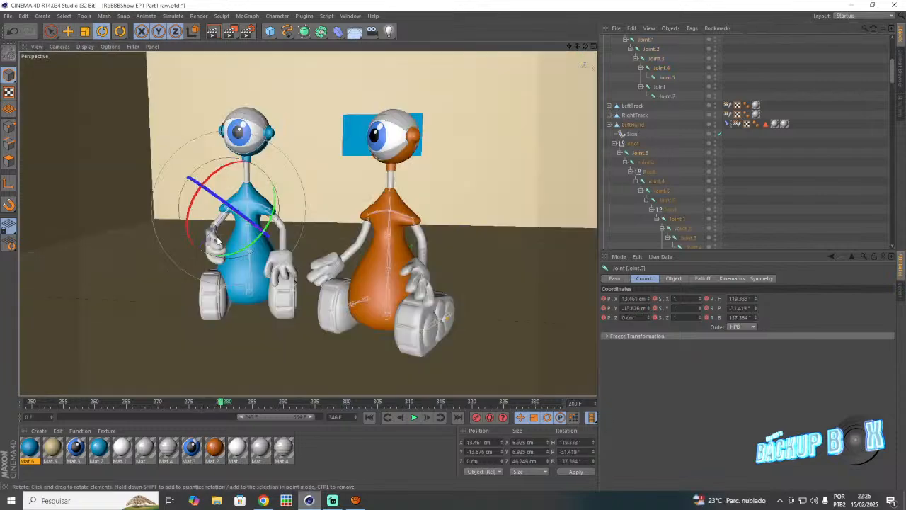
drag(190, 216, 457, 413)
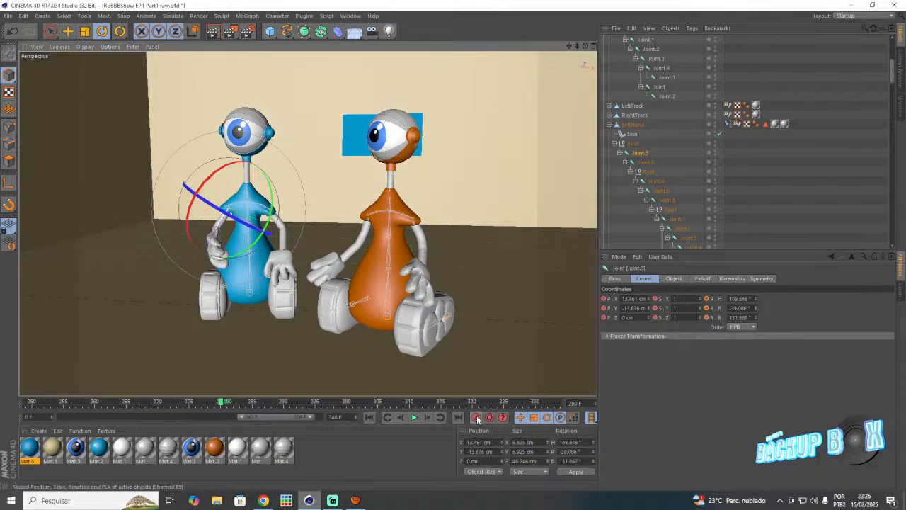
click(458, 418)
- Keyframe the LeftHand's Joint.5 at frame 270, rotate it to about H -36.1°, P -31.9°, B -15° at frame 290 and keyframe it
click(660, 191)
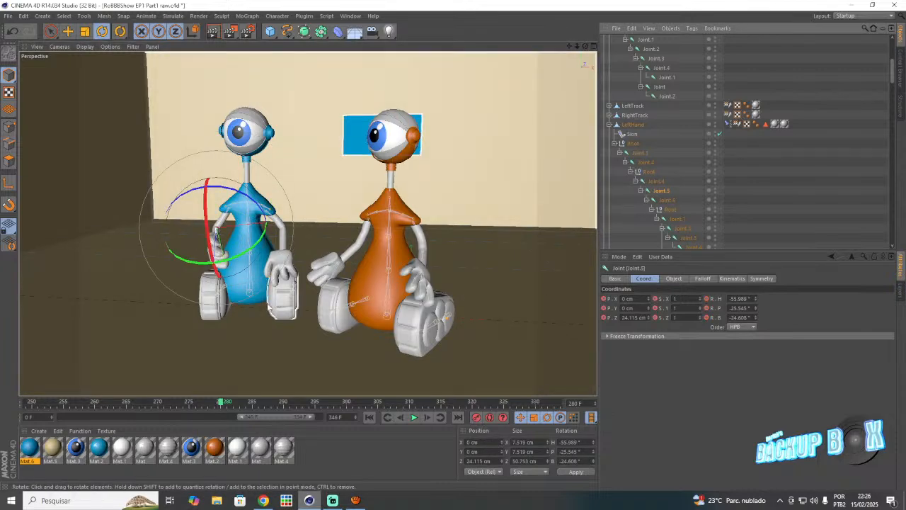
click(156, 402)
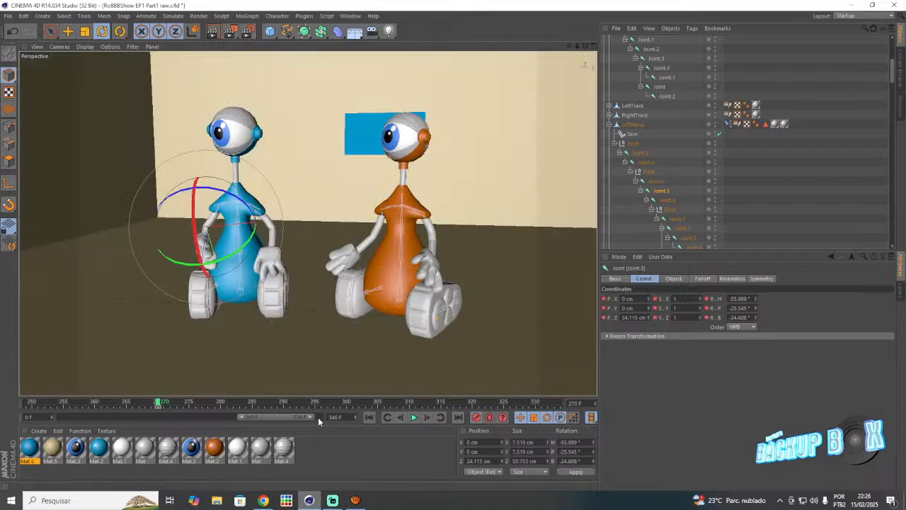
click(283, 402)
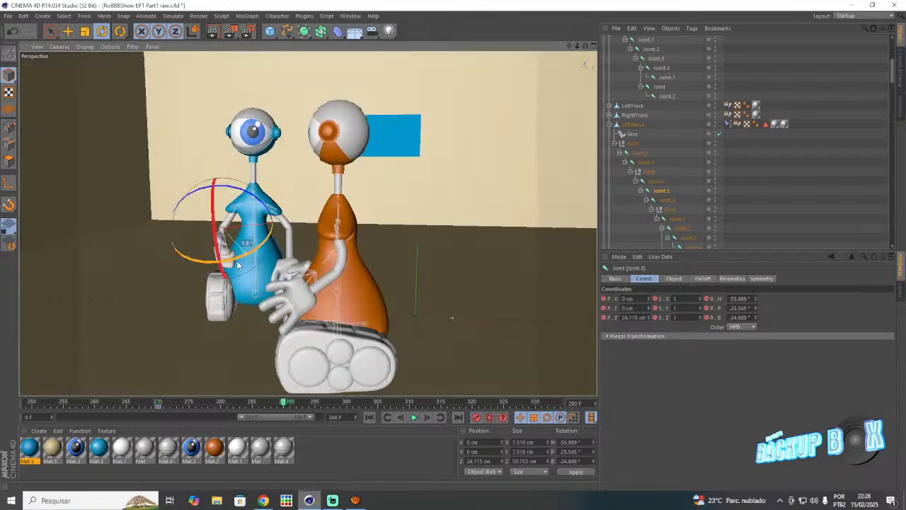
drag(245, 260, 233, 265)
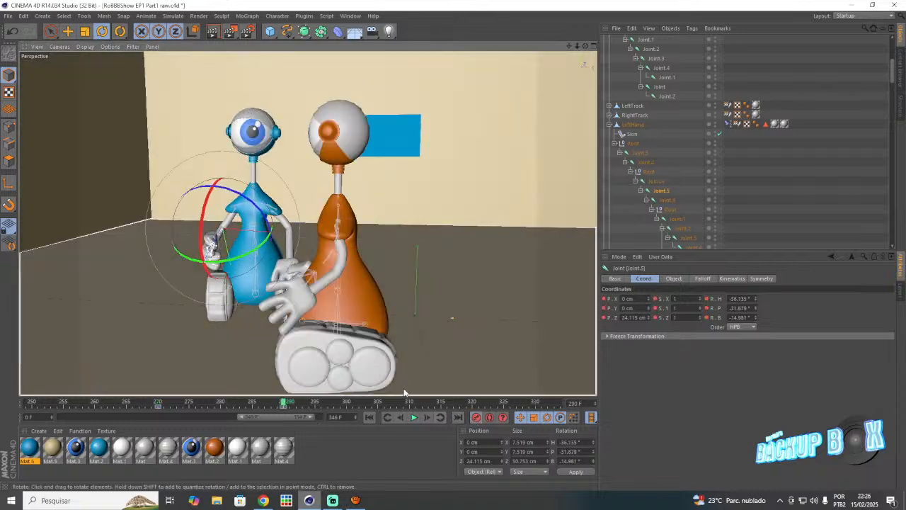
- Save the project and play the animation from frame 290 to frame 325 to check the motion
click(8, 16)
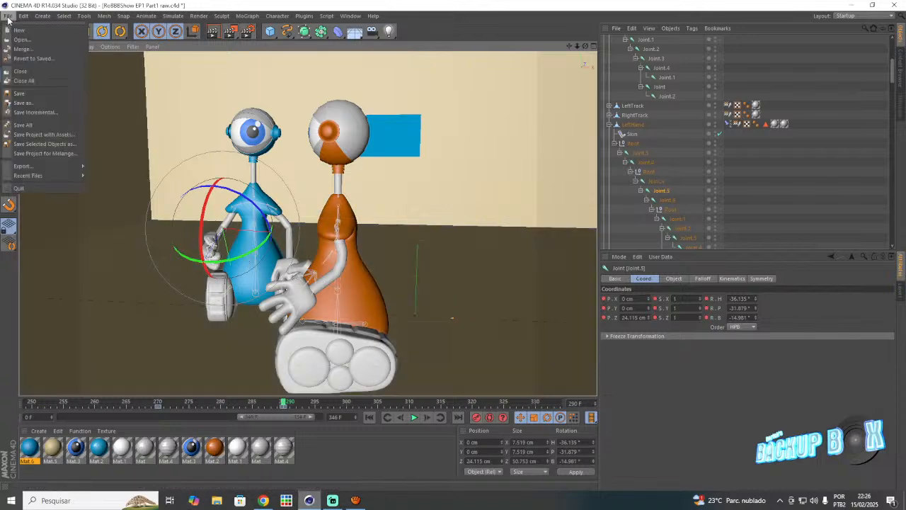
click(39, 94)
click(414, 417)
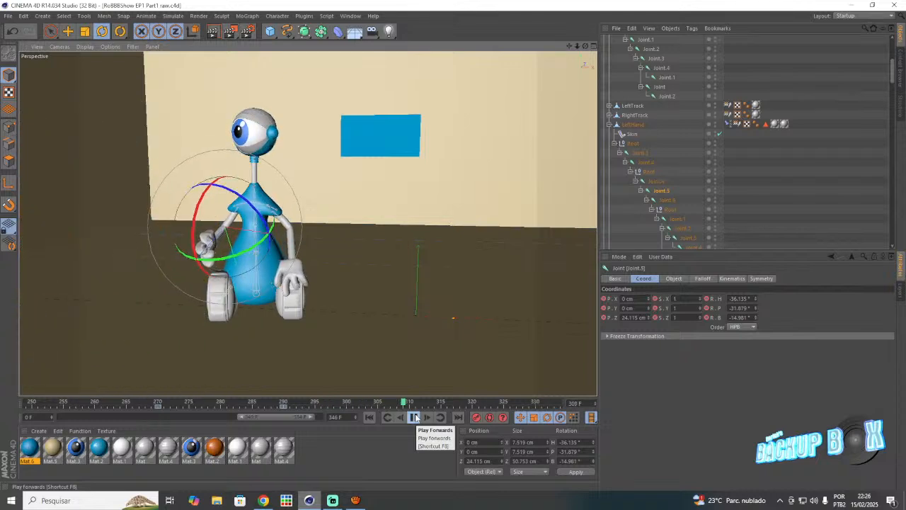
click(415, 417)
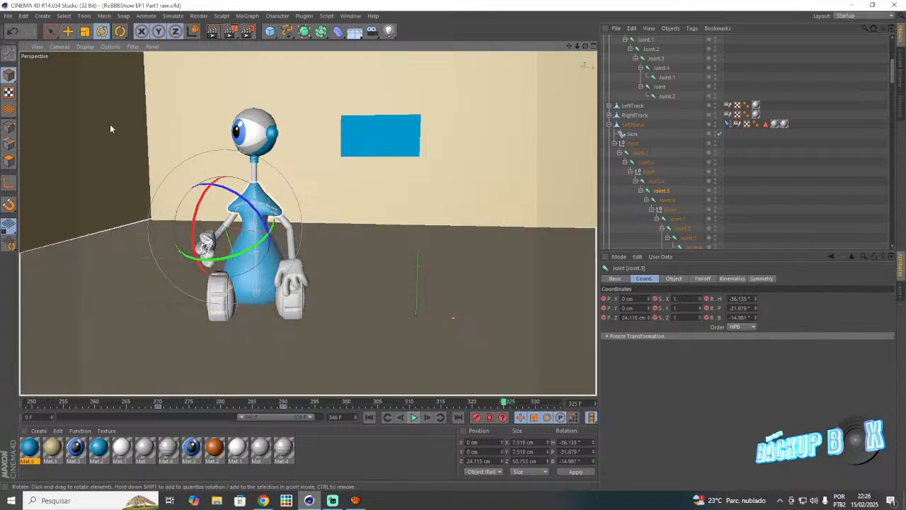
- Save the project and keyframe the blue robot's two eyelid nulls, Null and Null.1, at frames 300, 310 and 320
click(8, 15)
click(52, 95)
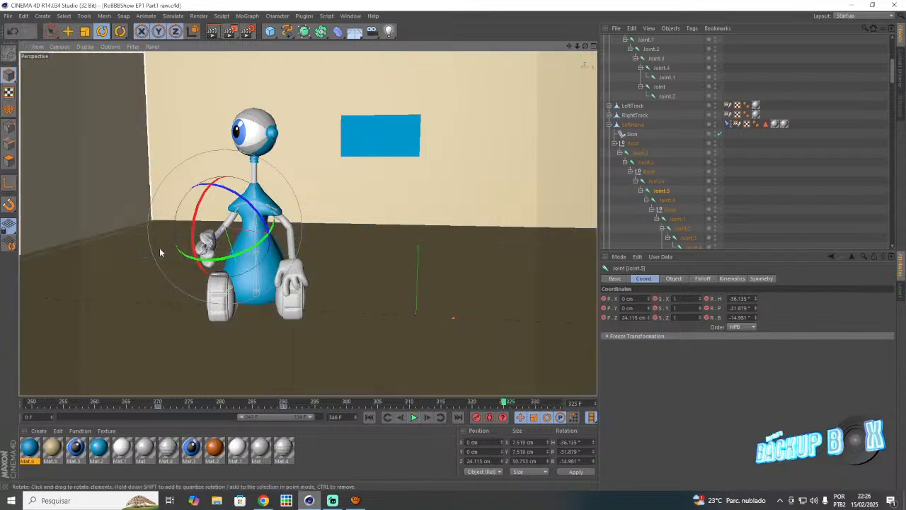
click(347, 403)
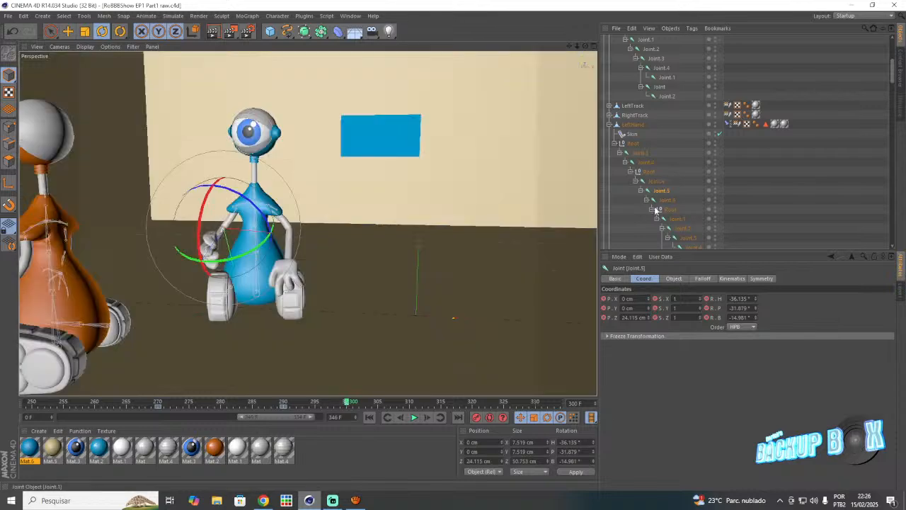
scroll(655, 204, down, 3)
scroll(656, 204, down, 4)
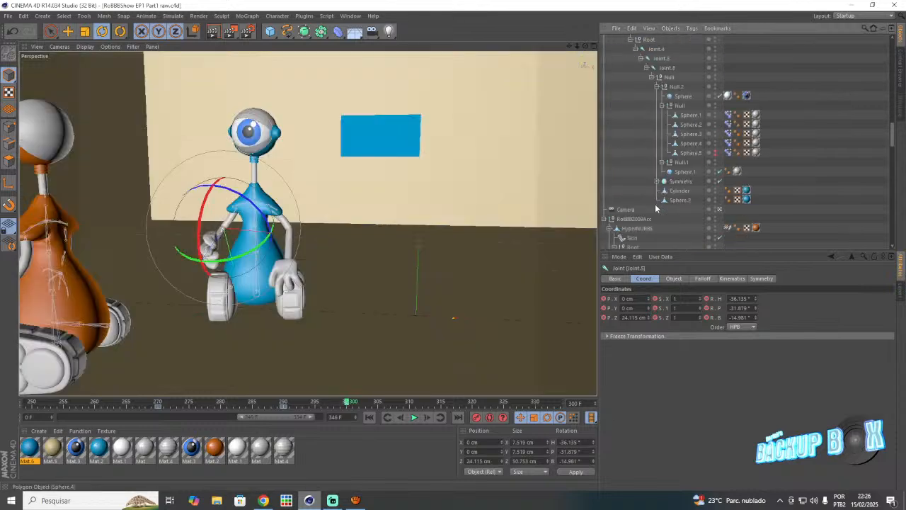
click(680, 105)
ctrl+click(684, 164)
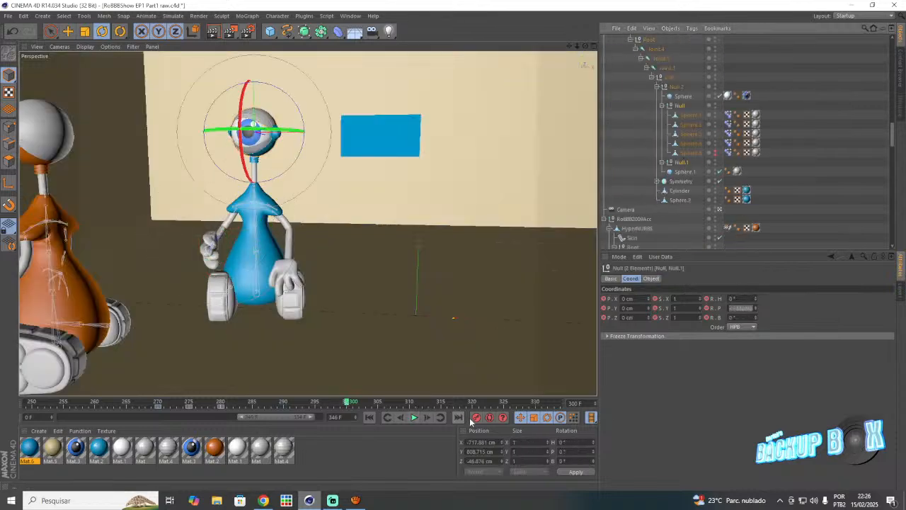
click(409, 402)
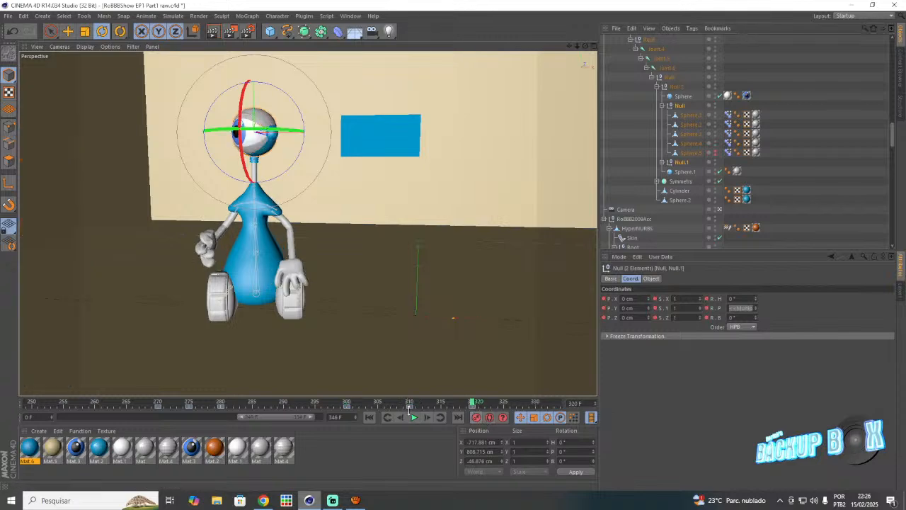
- Rotate the blue robot's upper eyelid Null to P about 28.5° at frame 305 and 28.3° at frame 315, keyframing both
click(380, 402)
click(789, 184)
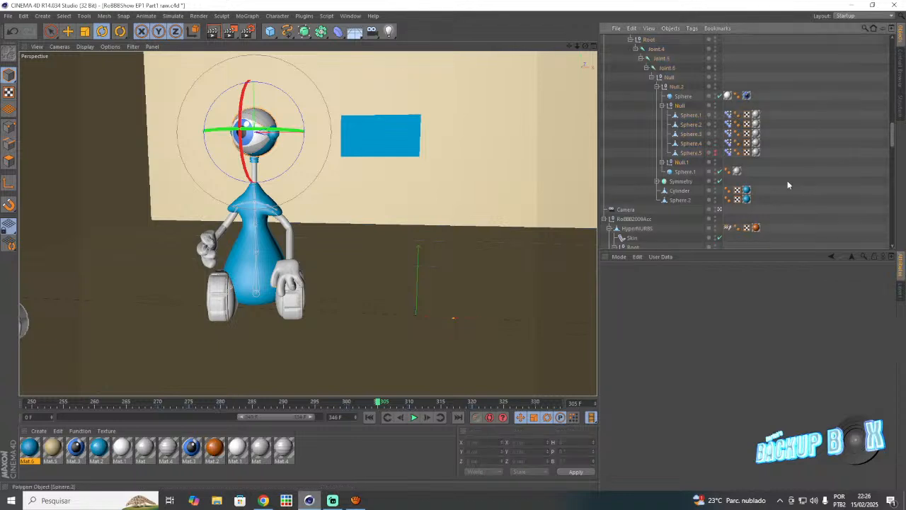
click(681, 105)
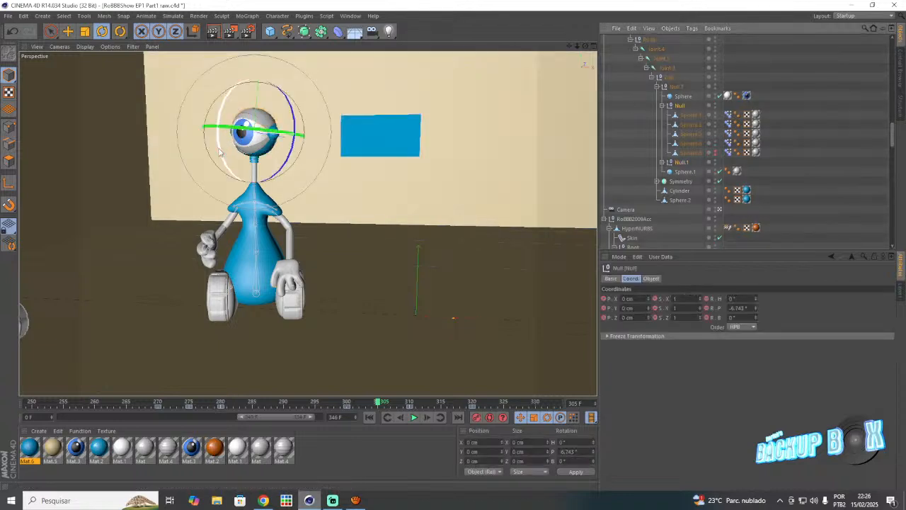
drag(231, 144, 239, 206)
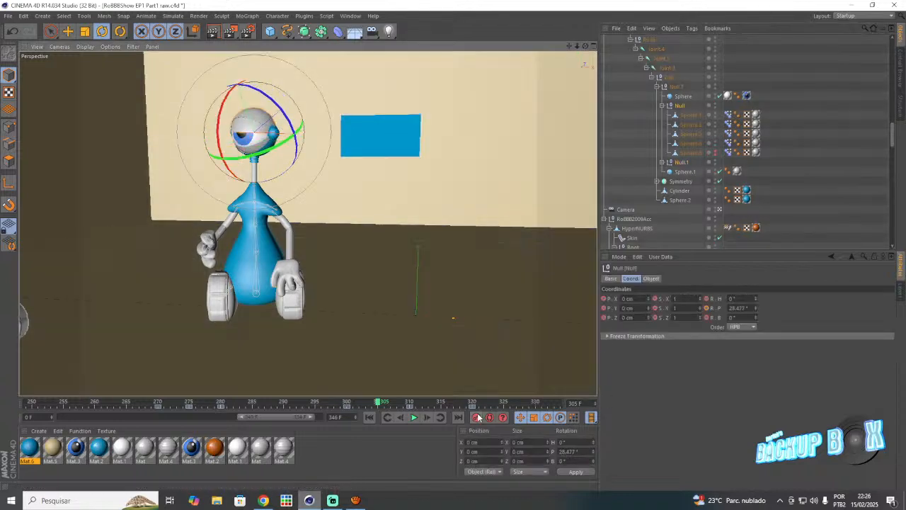
click(442, 402)
drag(219, 157, 232, 205)
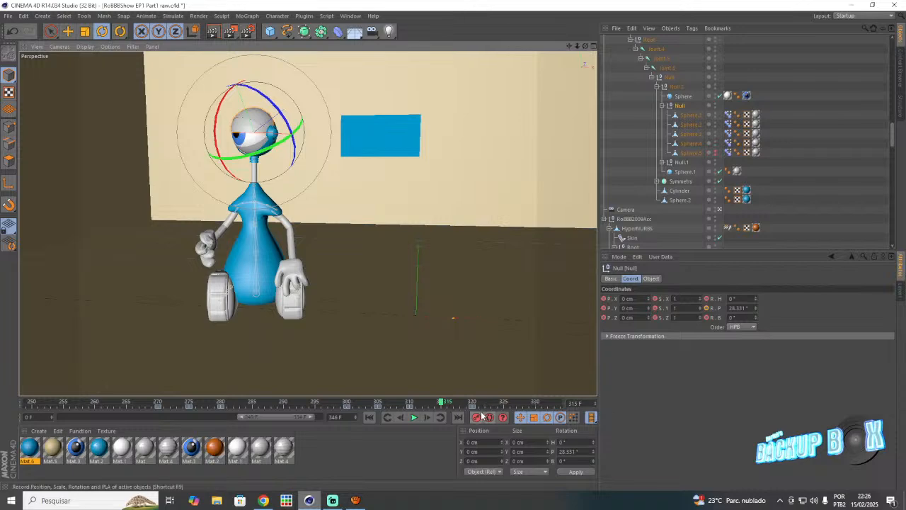
- Rotate the lower eyelid Null.1 to P about -25.6° at frame 305 and -29.7° at frame 315, keyframing both
click(681, 163)
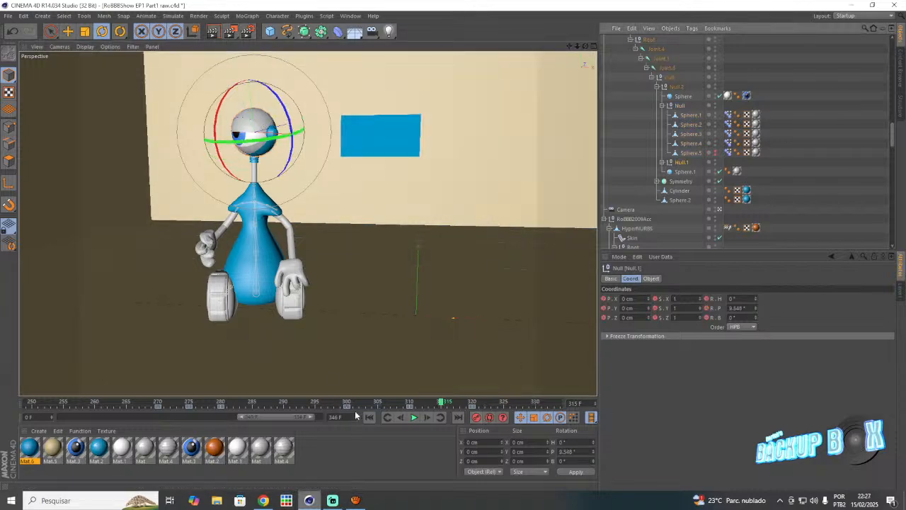
click(380, 402)
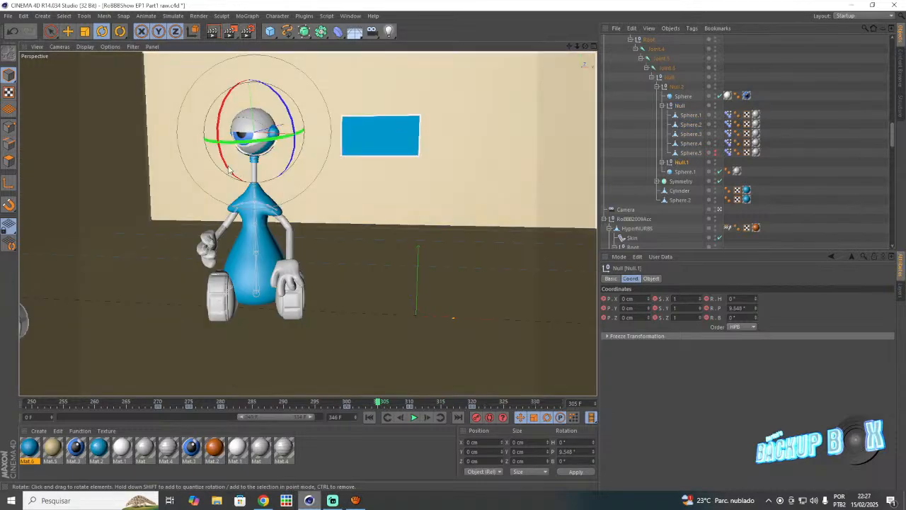
drag(227, 162, 219, 137)
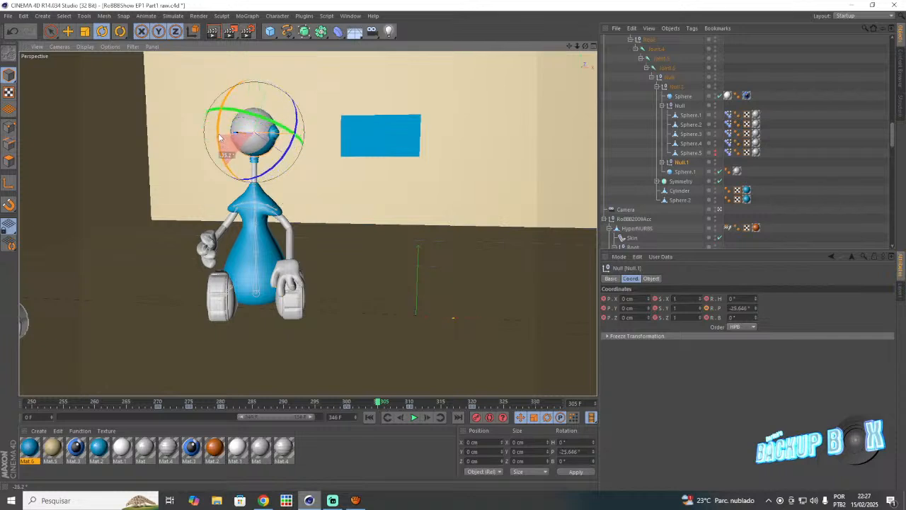
click(476, 417)
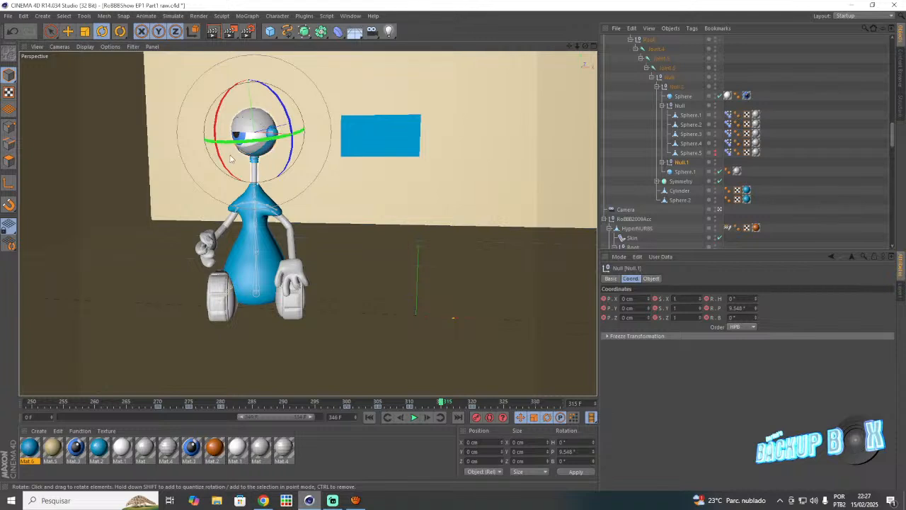
drag(223, 162, 211, 129)
click(480, 416)
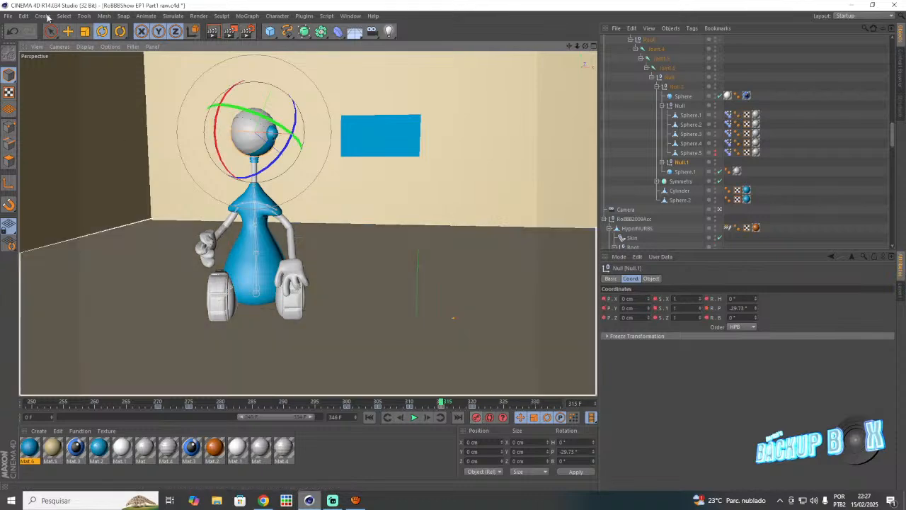
- Save the project and play the animation from frame 295 to check the blue robot's blink
click(8, 16)
click(28, 94)
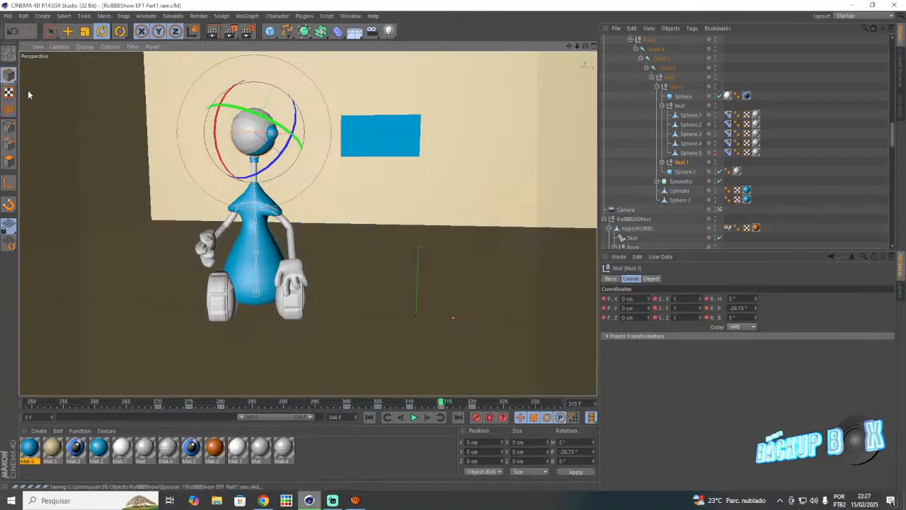
click(316, 404)
click(412, 417)
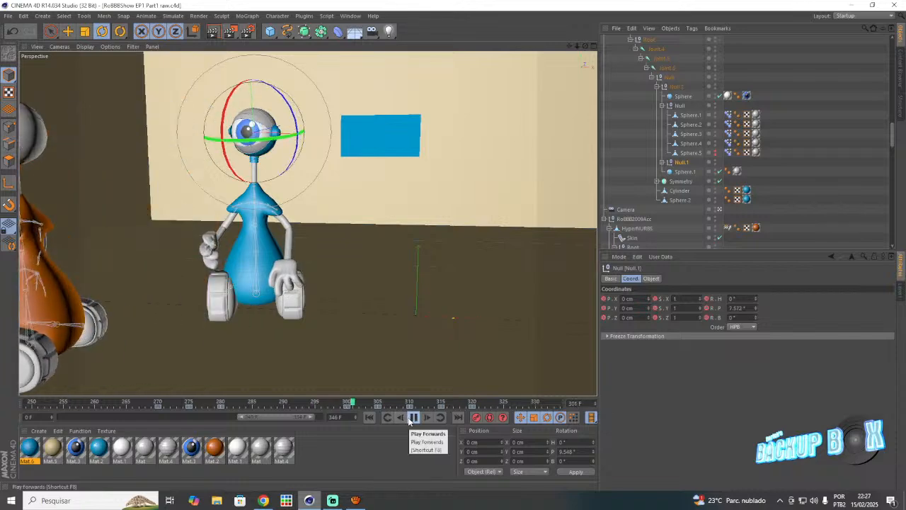
click(413, 417)
- Leave the camera view, set the interpolation of the RoBBB2009Acc null's keys at frame 275 and make its frame 310 keys Linear
click(719, 209)
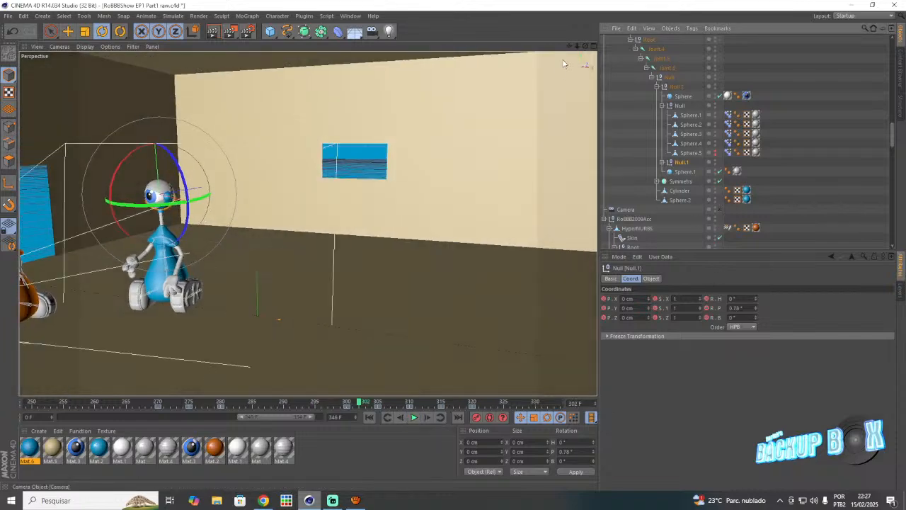
drag(580, 47, 575, 107)
click(634, 219)
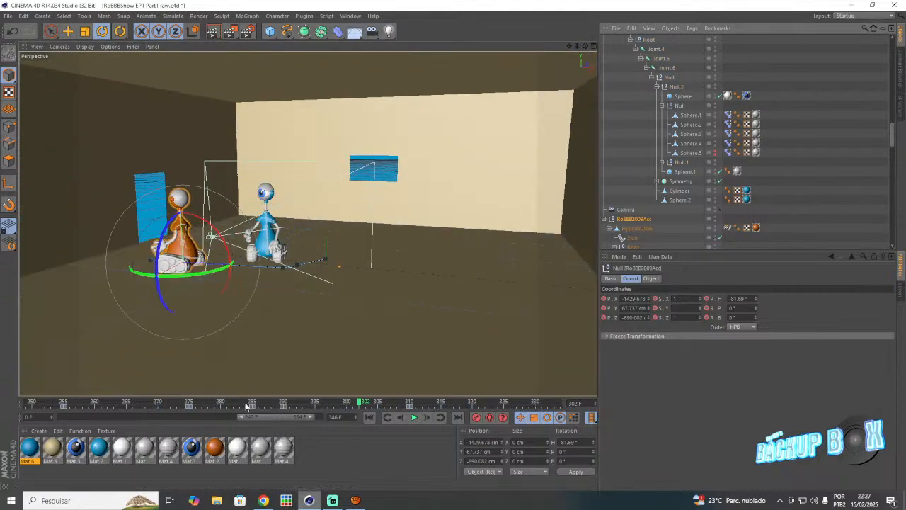
drag(200, 411, 177, 403)
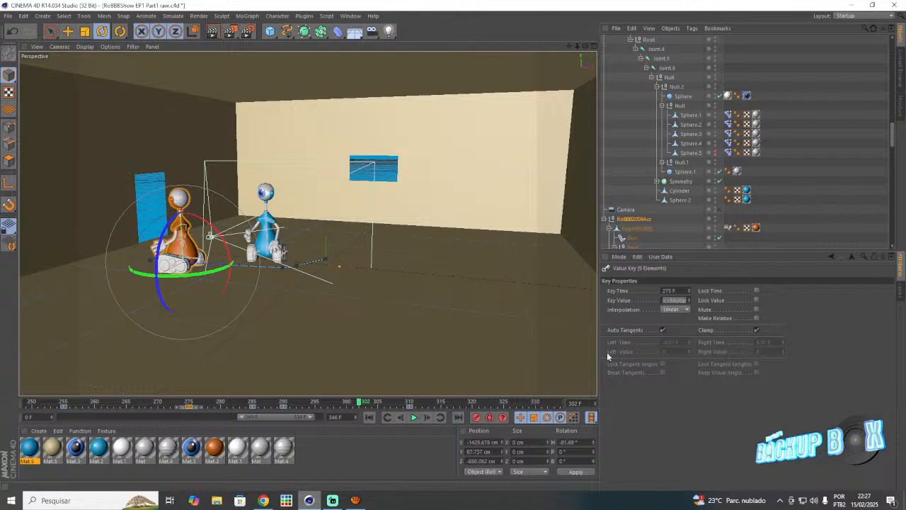
click(669, 309)
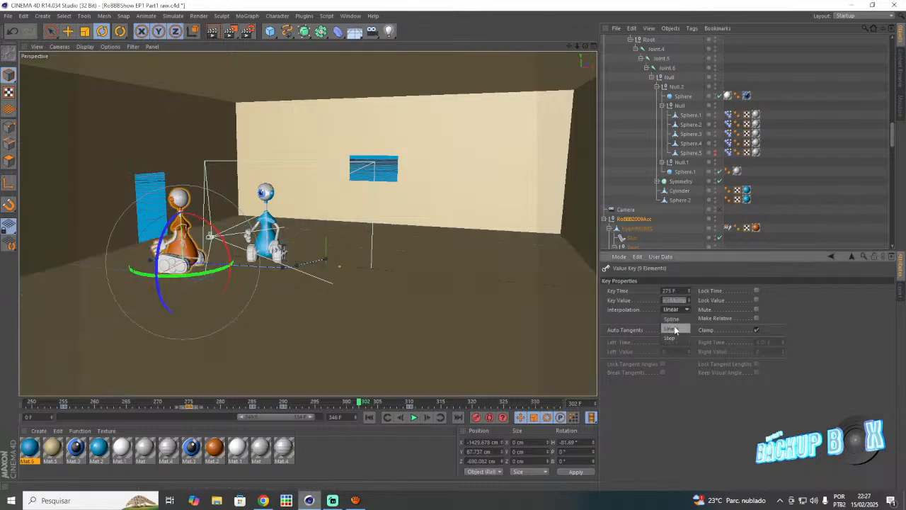
click(673, 319)
drag(400, 409, 419, 403)
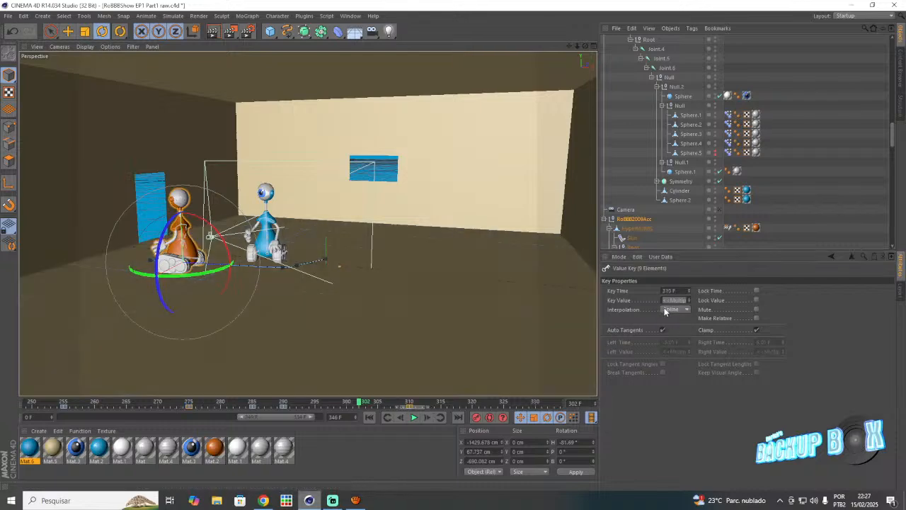
click(676, 309)
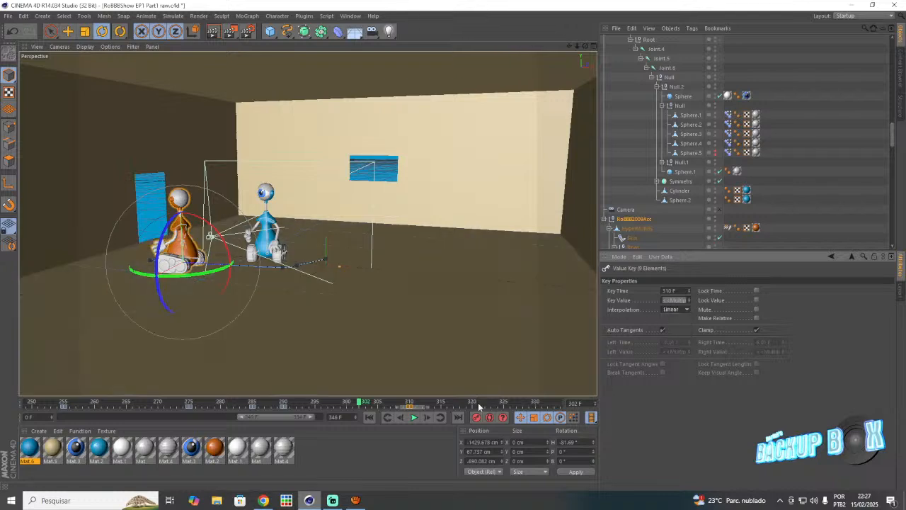
- At frame 275, select the rotation nulls inside the orange robot's LeftTrack and RightTrack and keyframe them
click(190, 403)
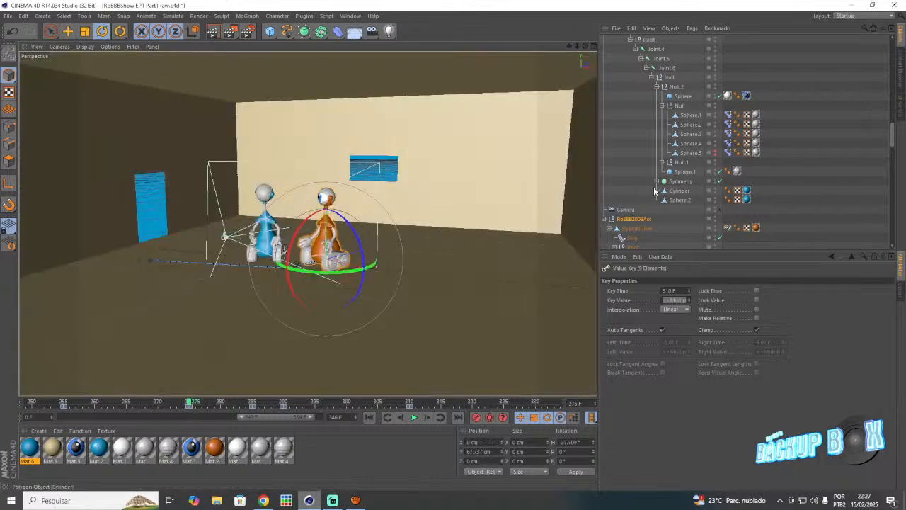
scroll(654, 186, down, 4)
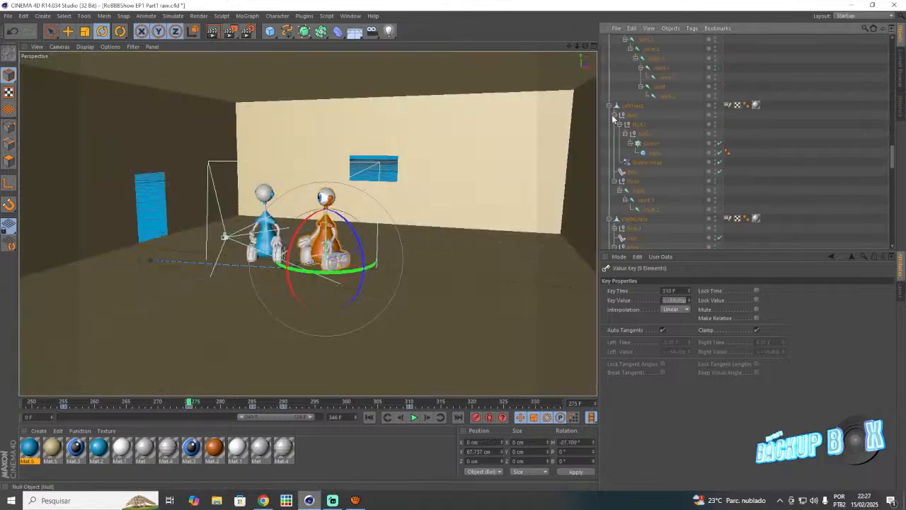
click(642, 133)
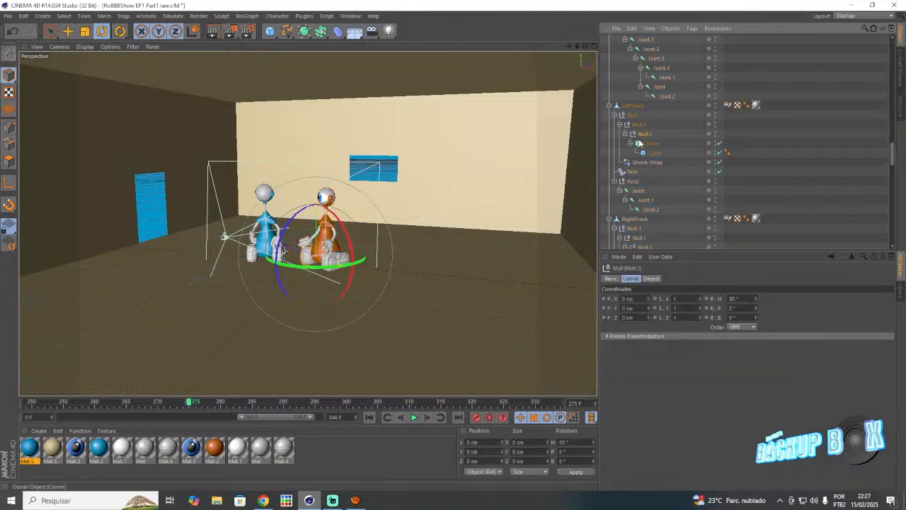
scroll(639, 144, down, 2)
ctrl+click(639, 181)
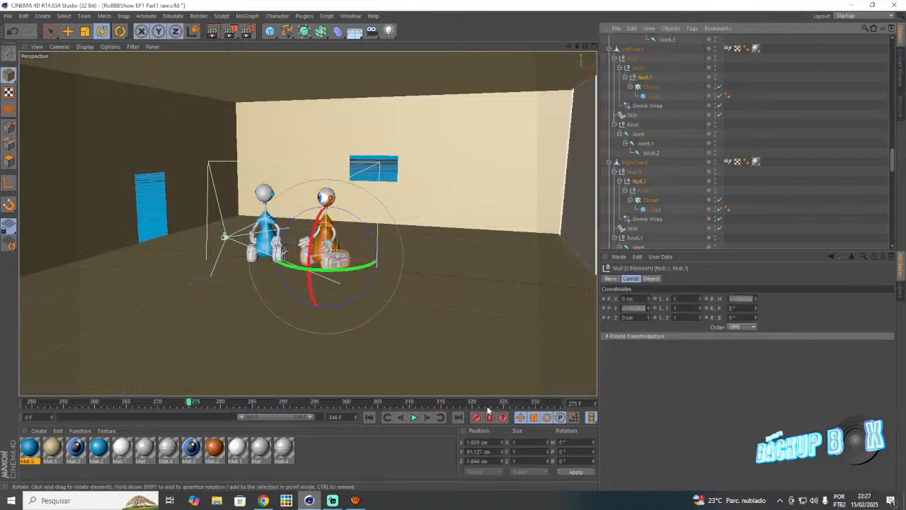
- At frame 310, rotate the Null.1 of the orange robot's LeftTrack and RightTrack to P about 473° and keyframe both
click(410, 402)
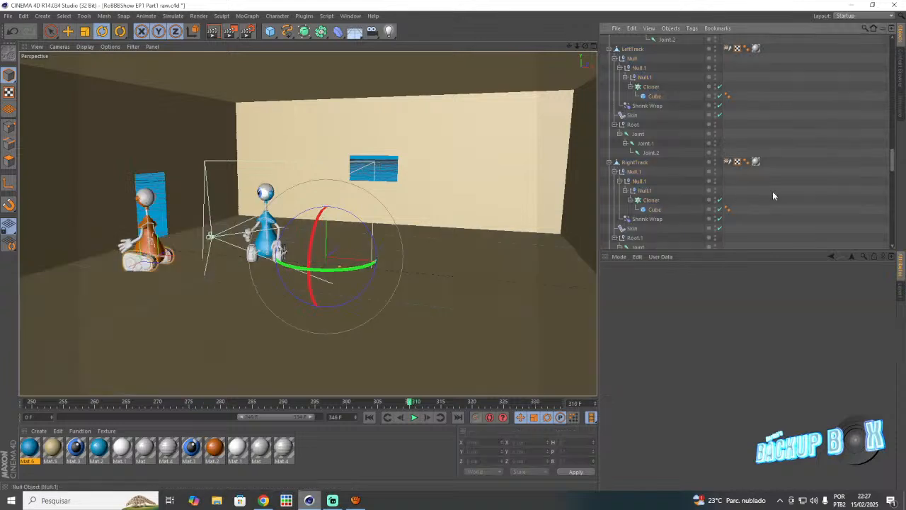
click(630, 183)
ctrl+click(639, 67)
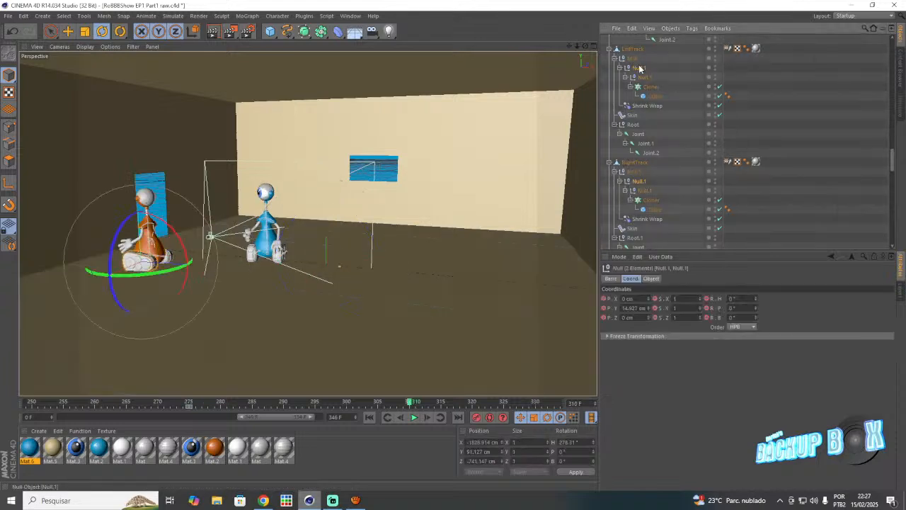
key(o)
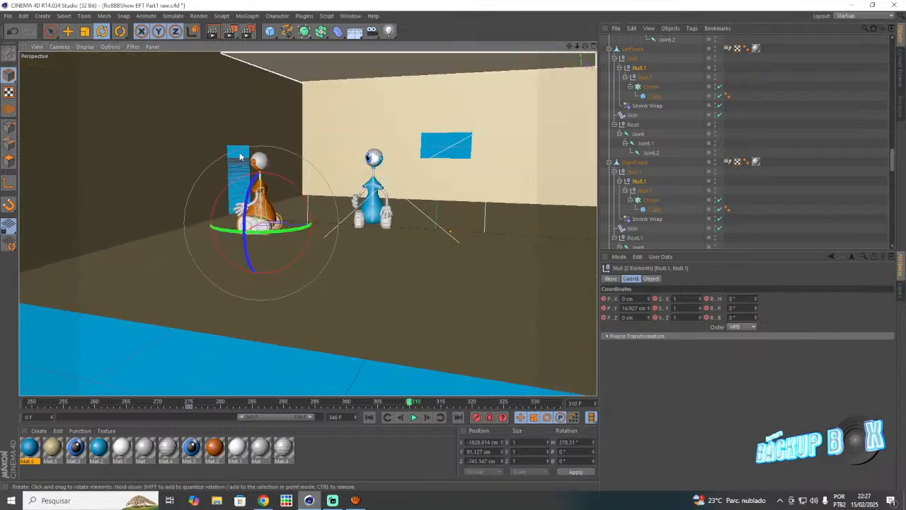
scroll(228, 157, up, 8)
scroll(227, 158, up, 2)
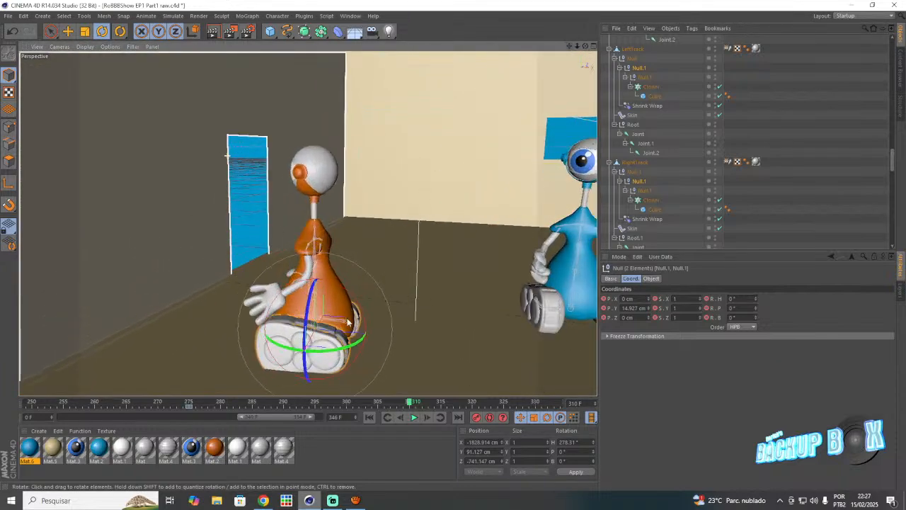
drag(356, 299, 248, 310)
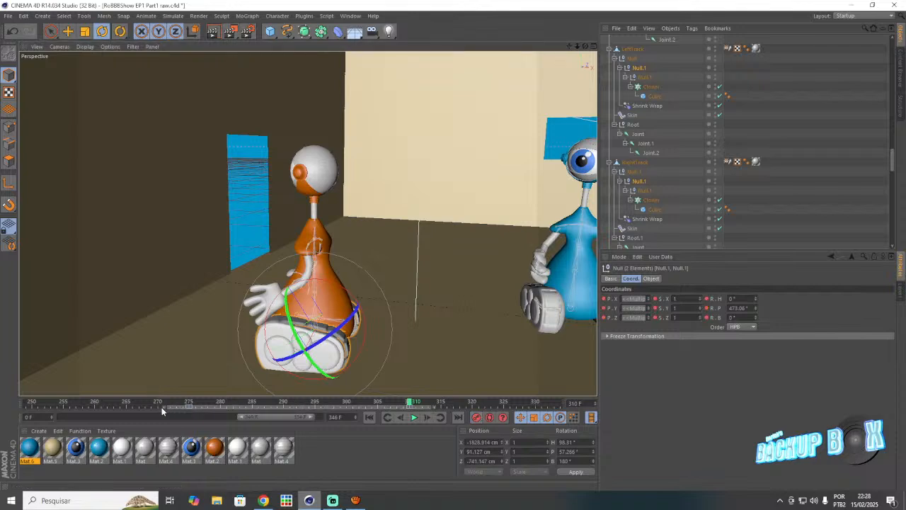
- Set the track nulls' keys from frame 275 to 310 to Linear interpolation and save the project
drag(161, 407, 163, 407)
click(669, 310)
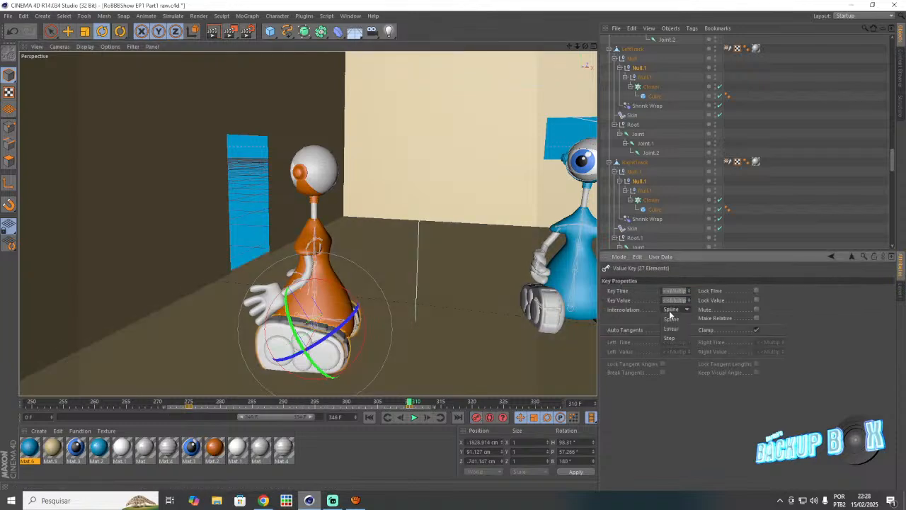
click(800, 198)
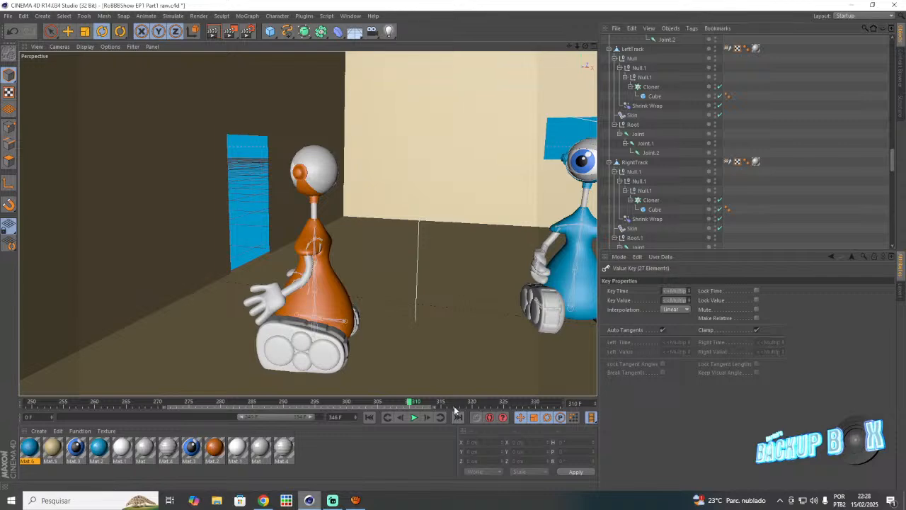
click(638, 183)
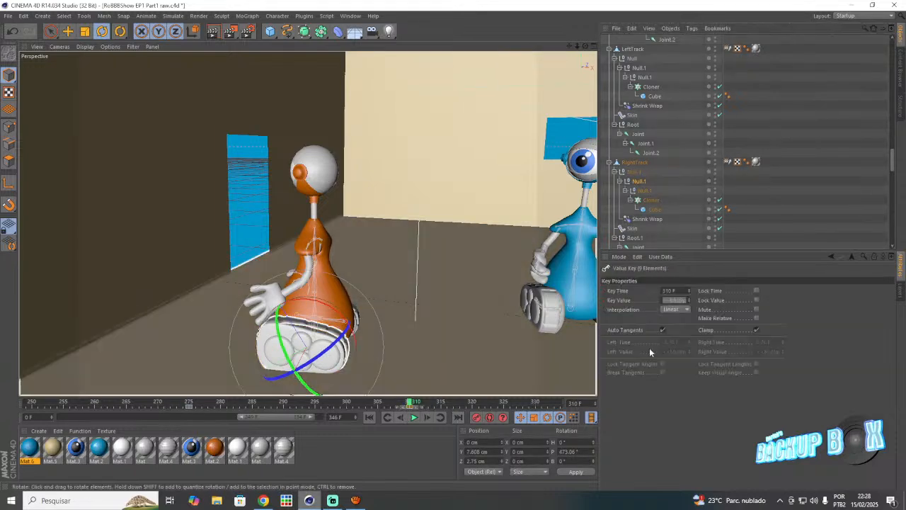
click(7, 16)
click(34, 92)
scroll(627, 150, down, 10)
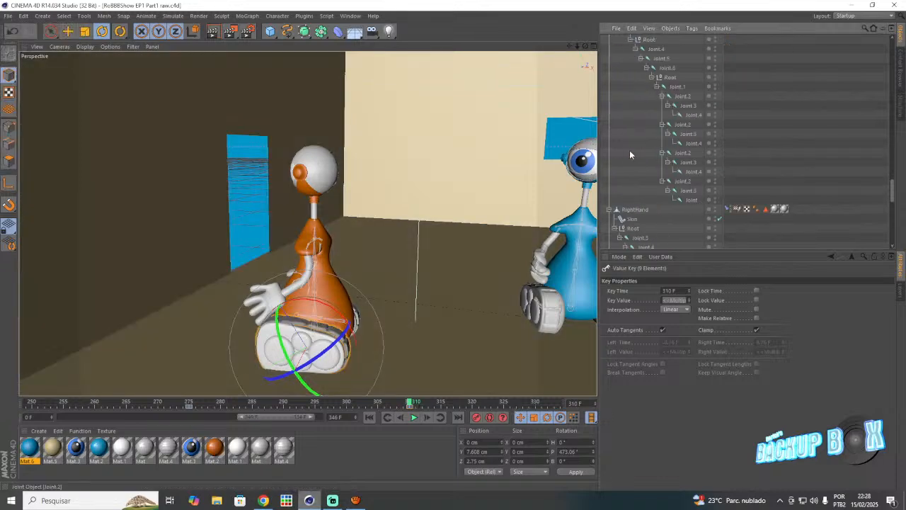
- Look through the scene's Camera and briefly play back the animation
scroll(627, 151, down, 8)
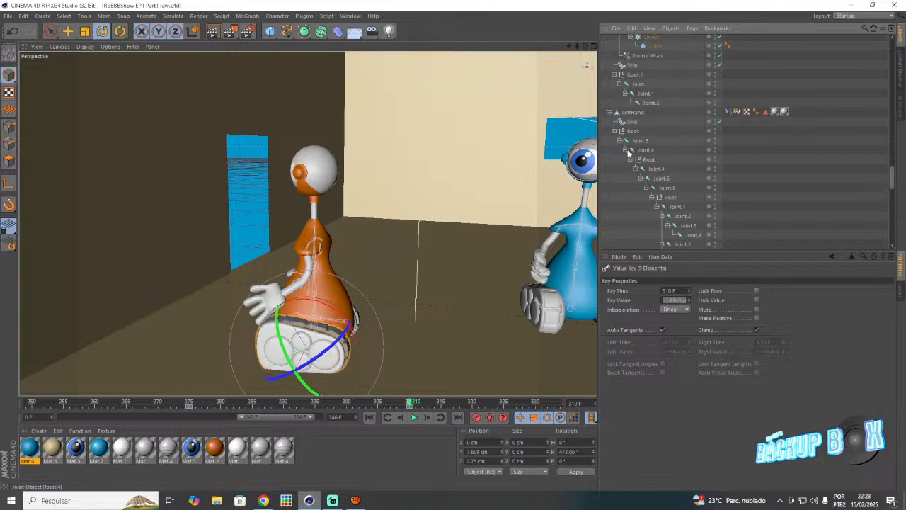
click(718, 103)
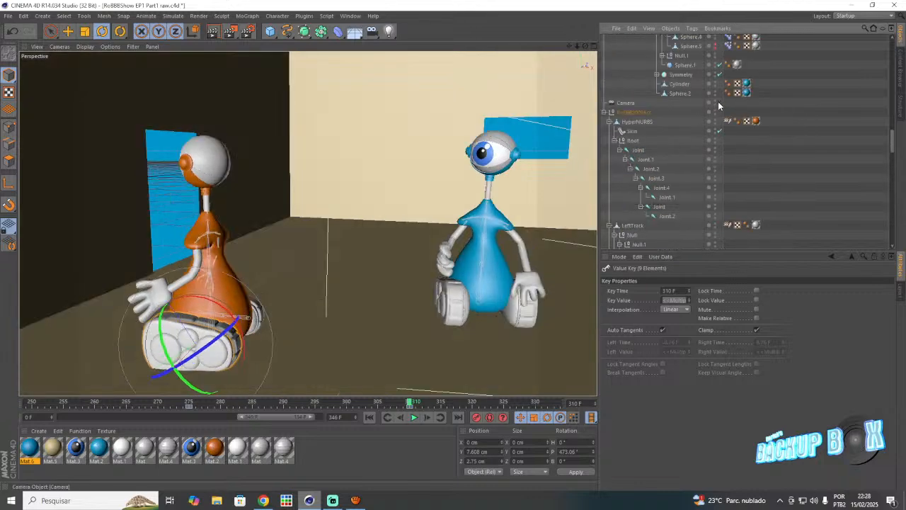
click(412, 418)
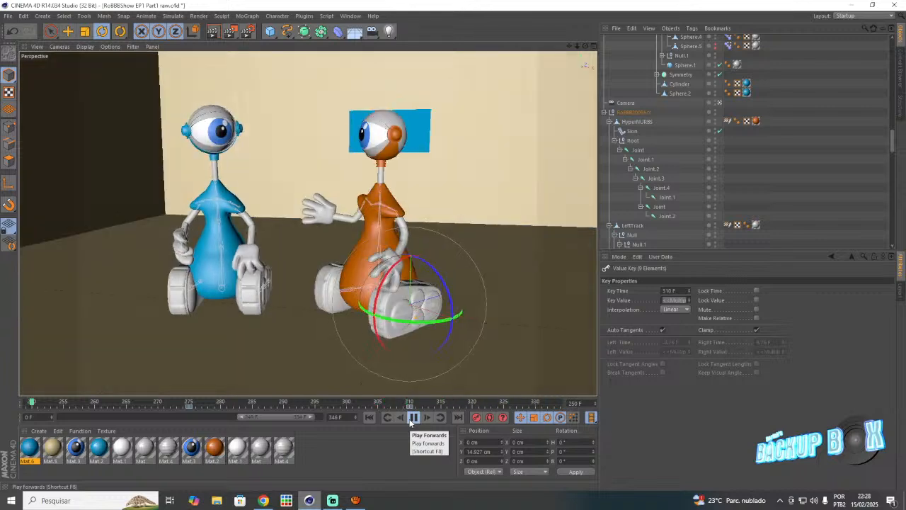
click(409, 420)
- Extend the timeline's visible range to frames 0–346 and scrub to the last frame
drag(293, 418, 308, 420)
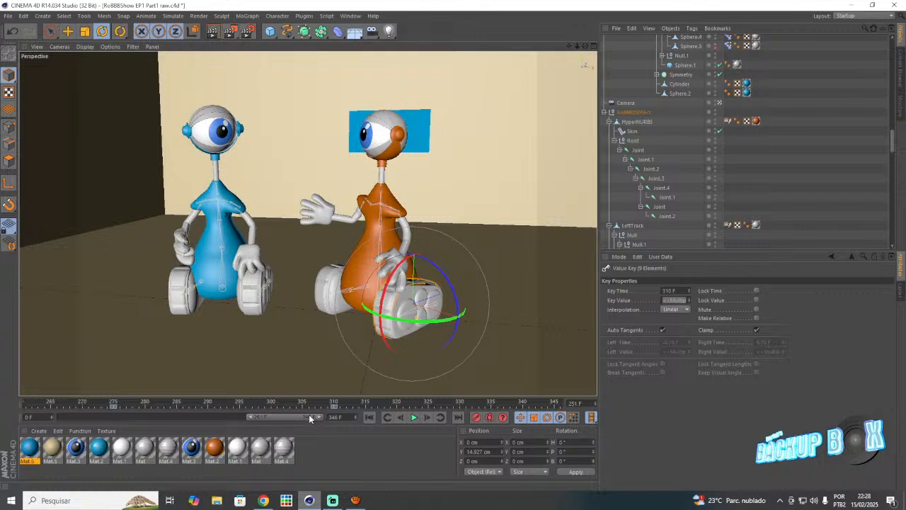
drag(250, 420, 28, 418)
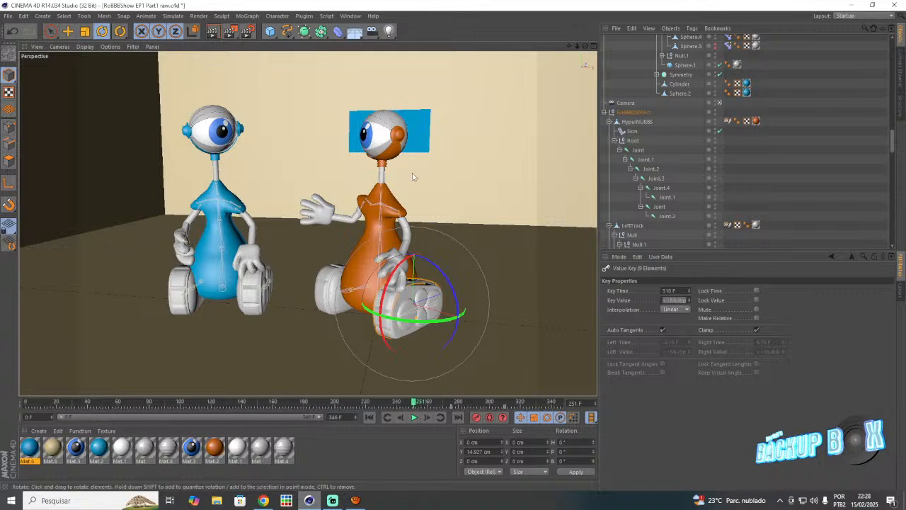
click(414, 133)
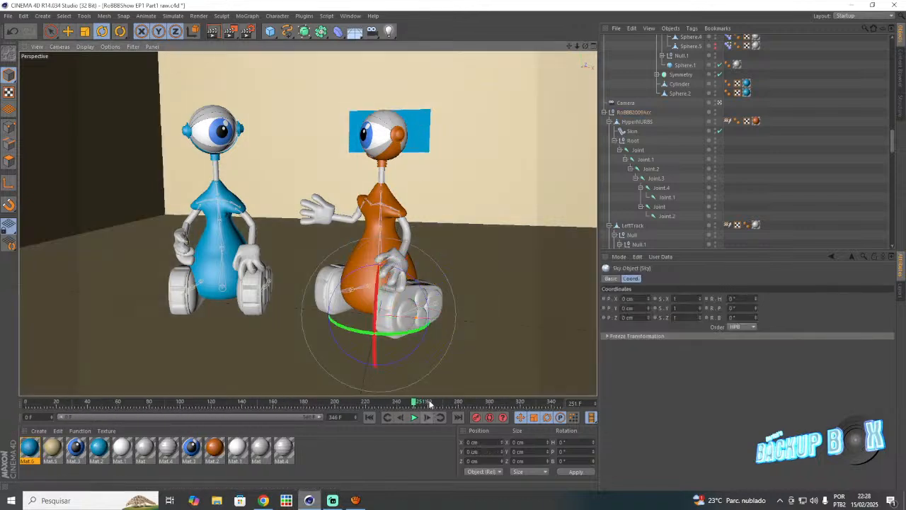
drag(430, 403, 618, 409)
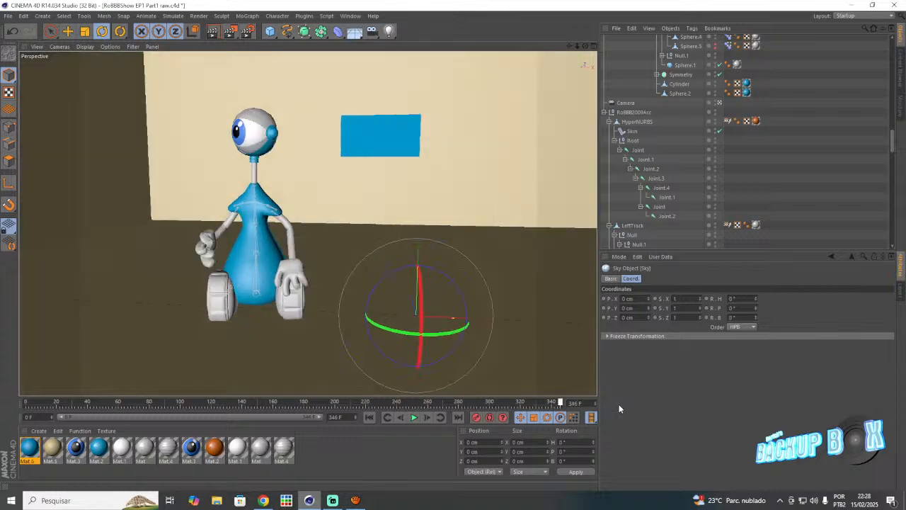
- Deselect all objects and save the project
click(758, 170)
click(9, 16)
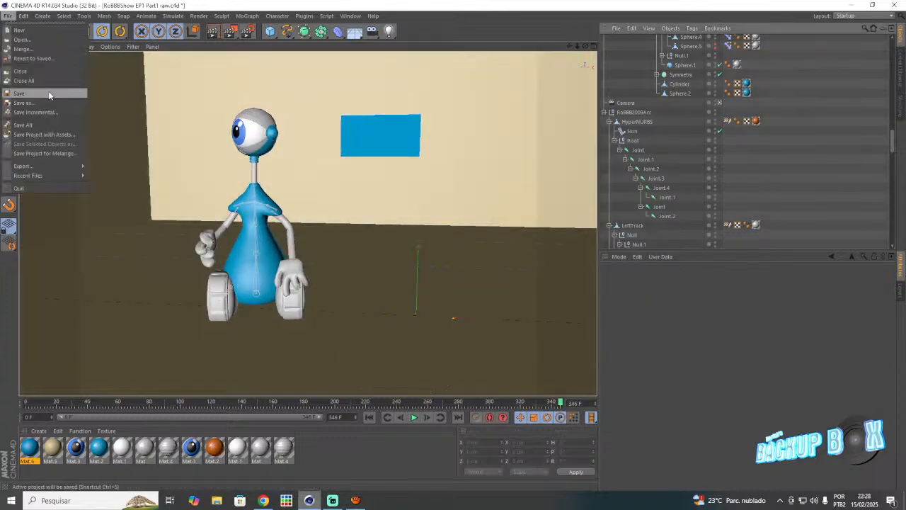
click(43, 90)
- Switch to Streamlabs Desktop to check the live stream, and return to Cinema 4D
click(341, 502)
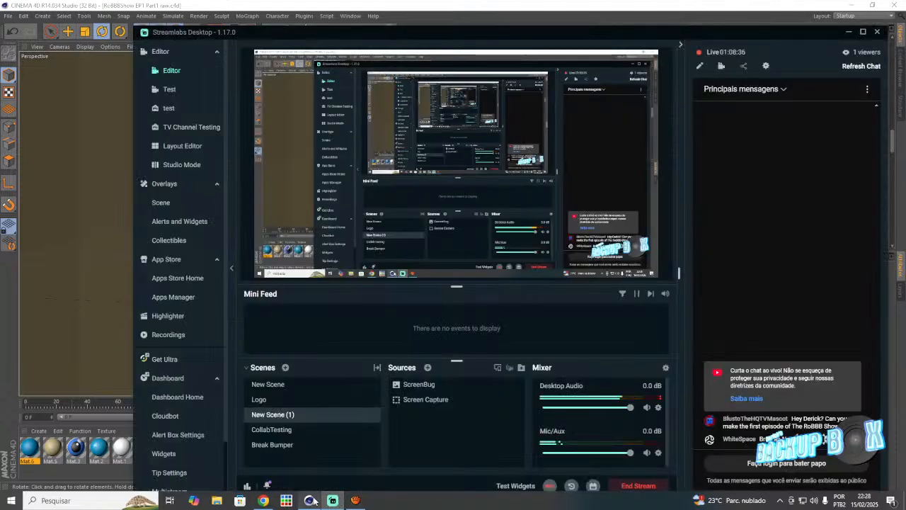
click(309, 500)
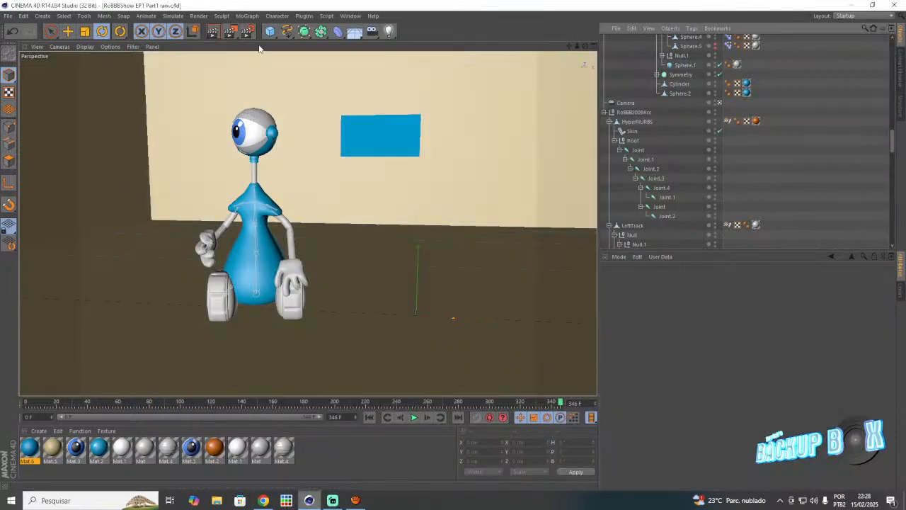
- In the render settings, set the frame range to 0–346 F and the output format to AVI Movie
click(247, 33)
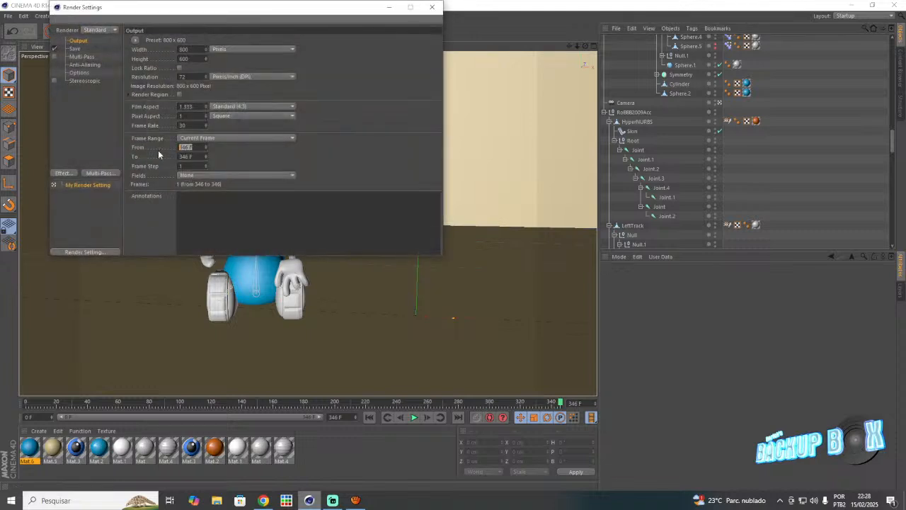
key(Return)
click(75, 49)
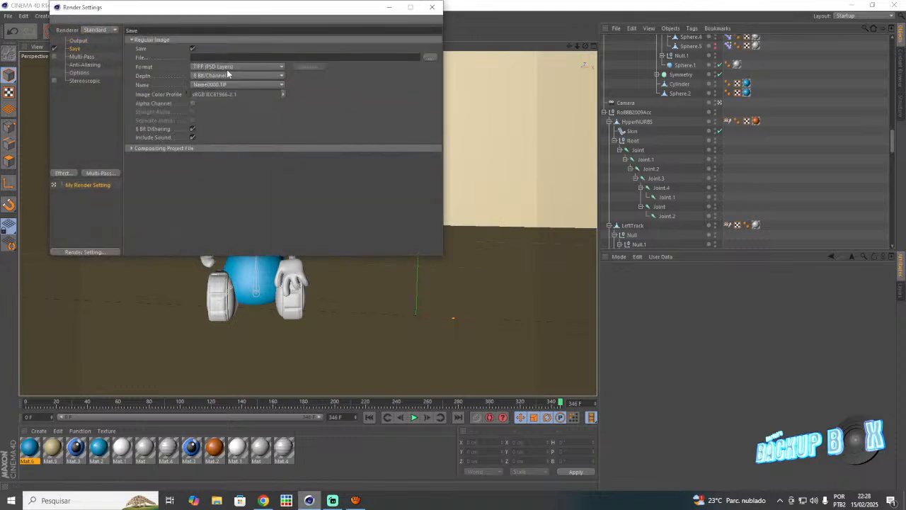
click(226, 67)
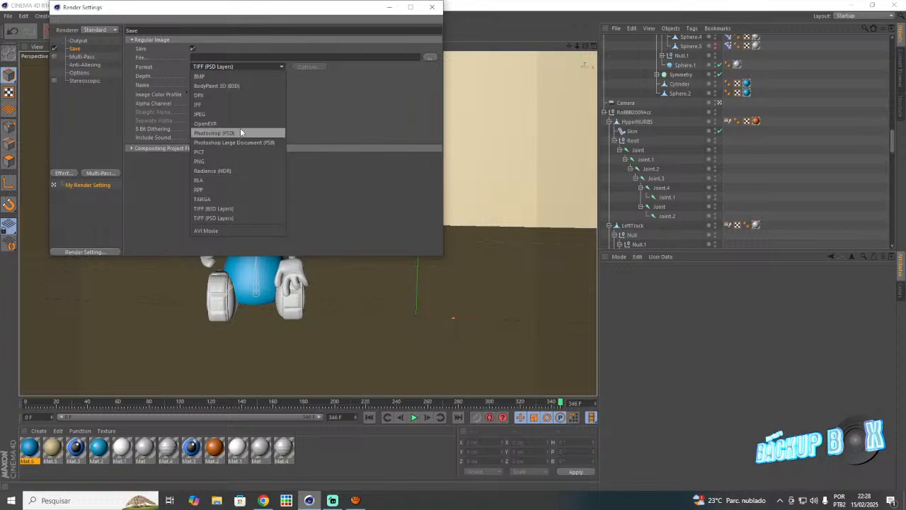
click(237, 231)
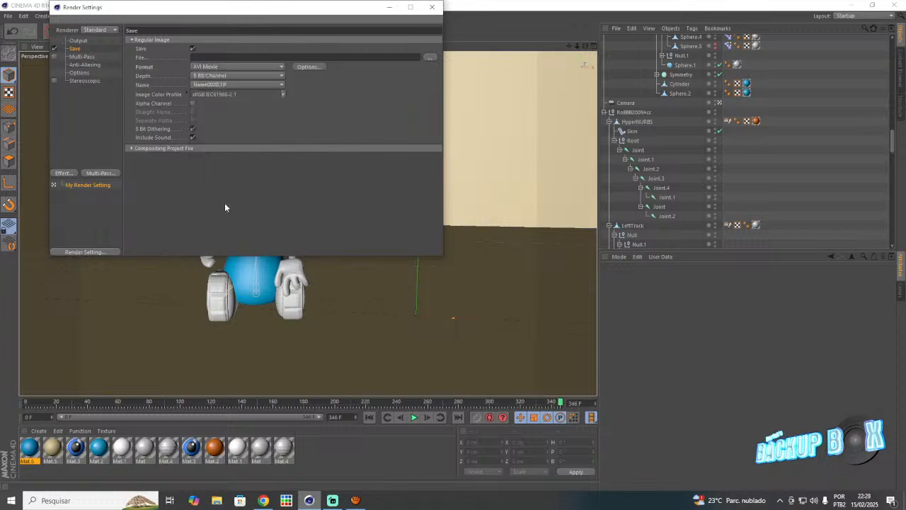
- Set the render output's film aspect to HDTV (16:9) and close the render settings
click(78, 41)
click(248, 106)
click(252, 146)
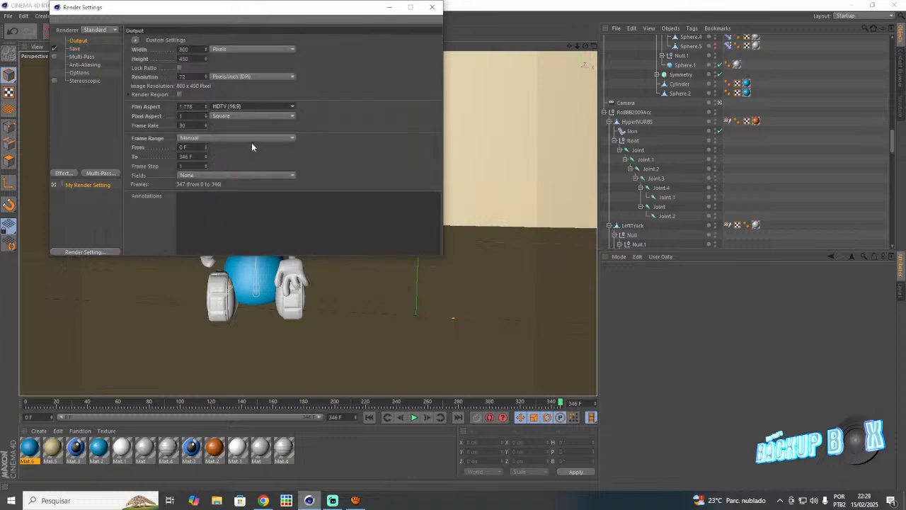
click(432, 9)
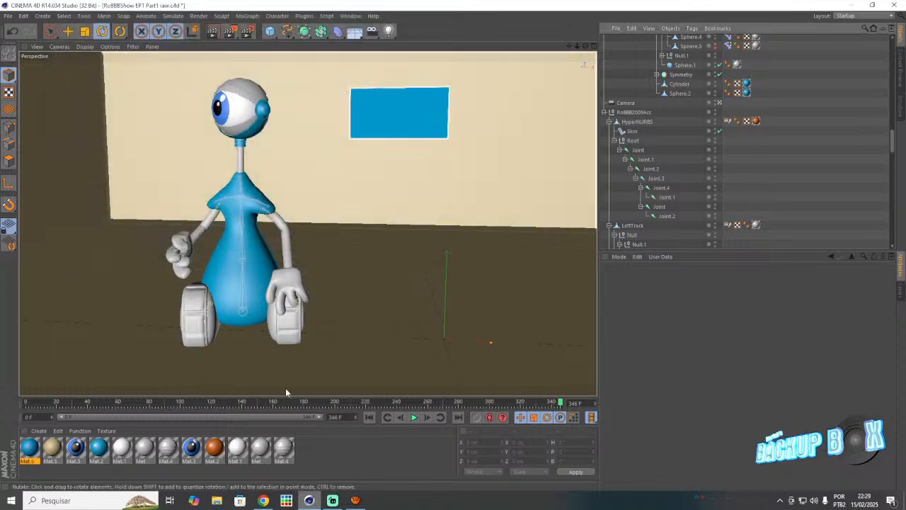
- Scrub through the animation in the 16:9 camera framing up to frame 346 and save the project
click(266, 403)
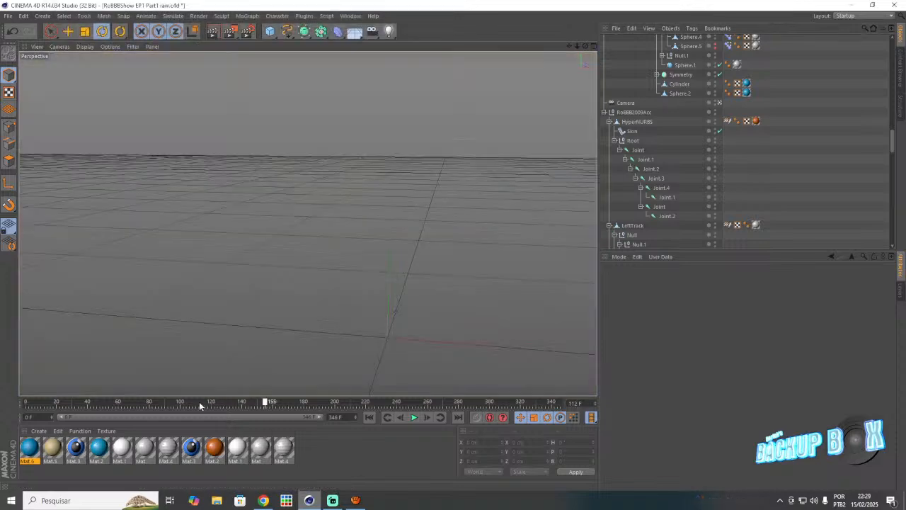
click(199, 403)
drag(211, 405, 587, 401)
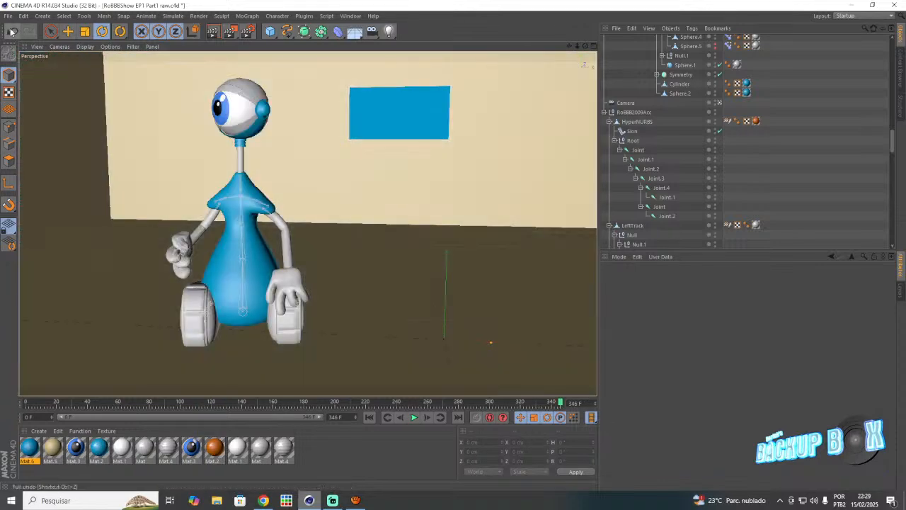
click(9, 17)
click(36, 93)
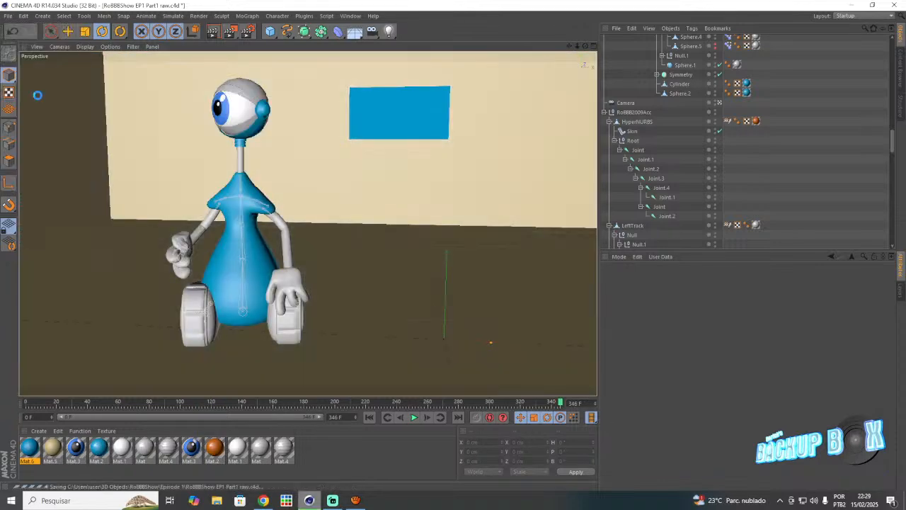
- Set the render's save file to RoBBBShow EP1PT1 and close the render settings
click(247, 32)
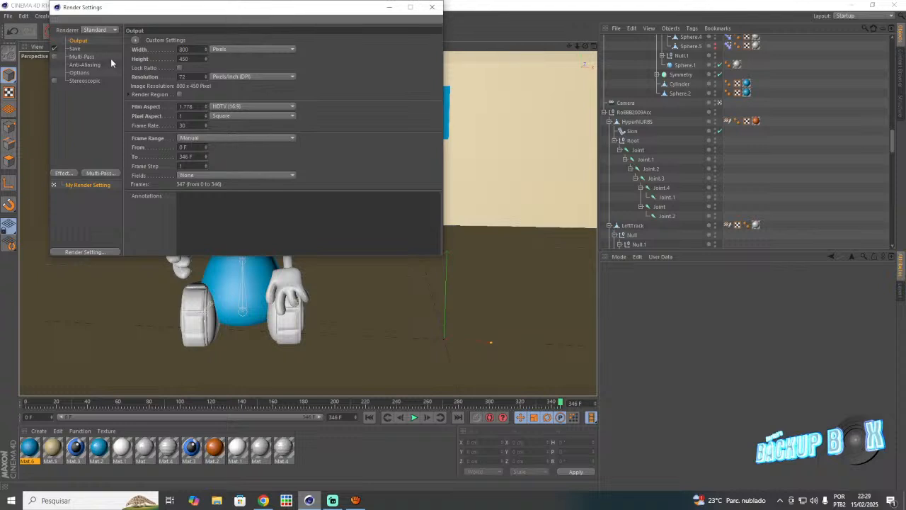
click(74, 49)
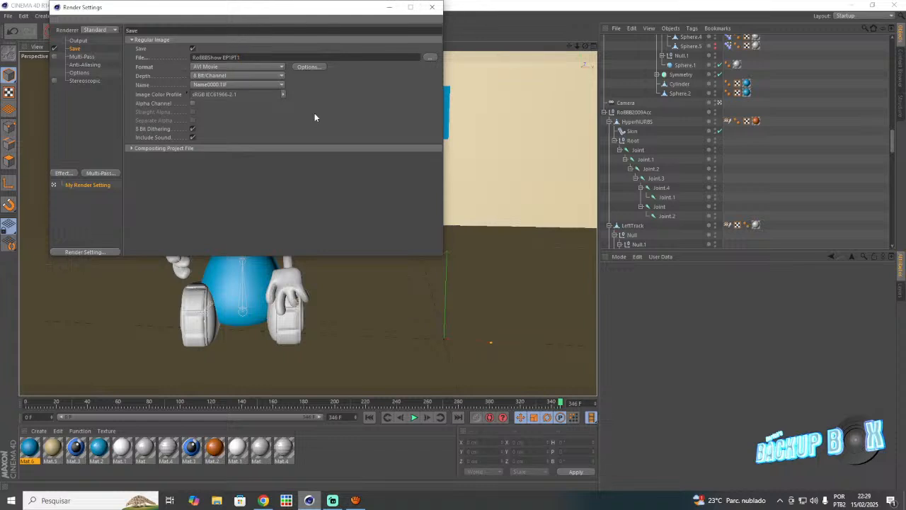
click(431, 7)
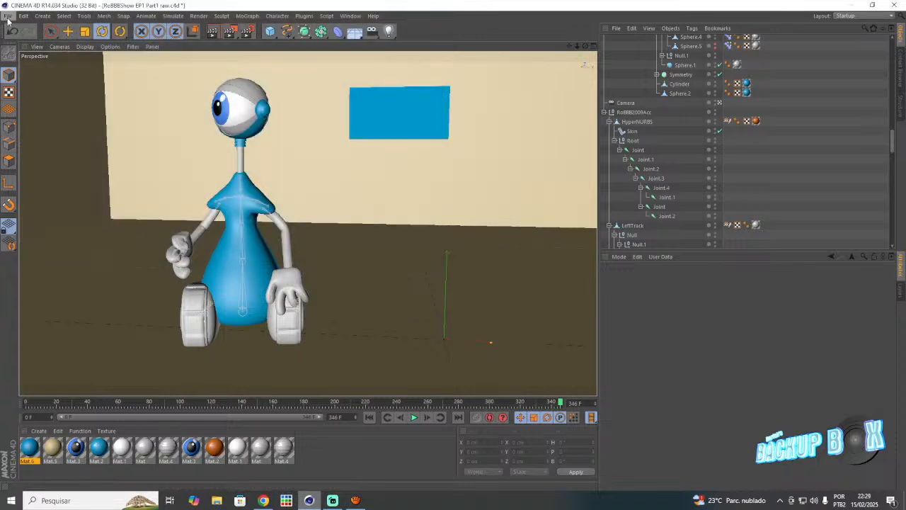
- Save the project and start rendering the animation to the Picture Viewer
click(8, 16)
click(39, 93)
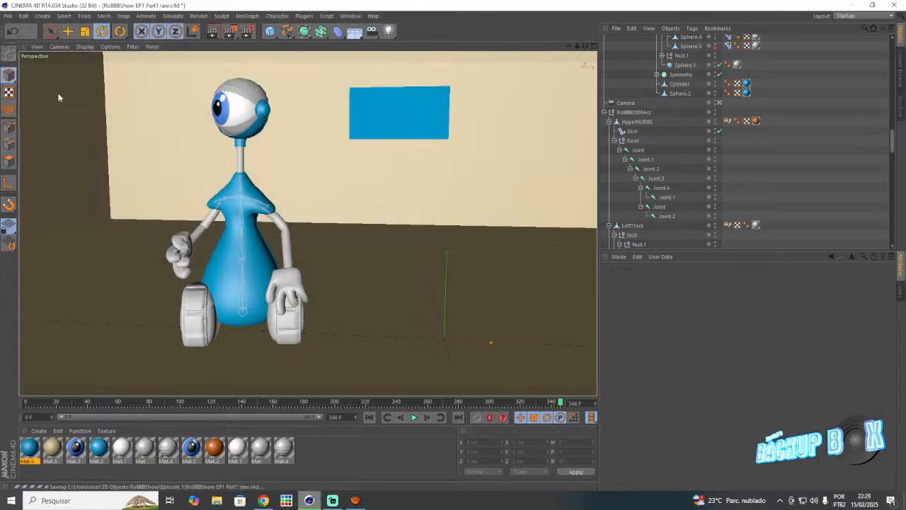
click(231, 32)
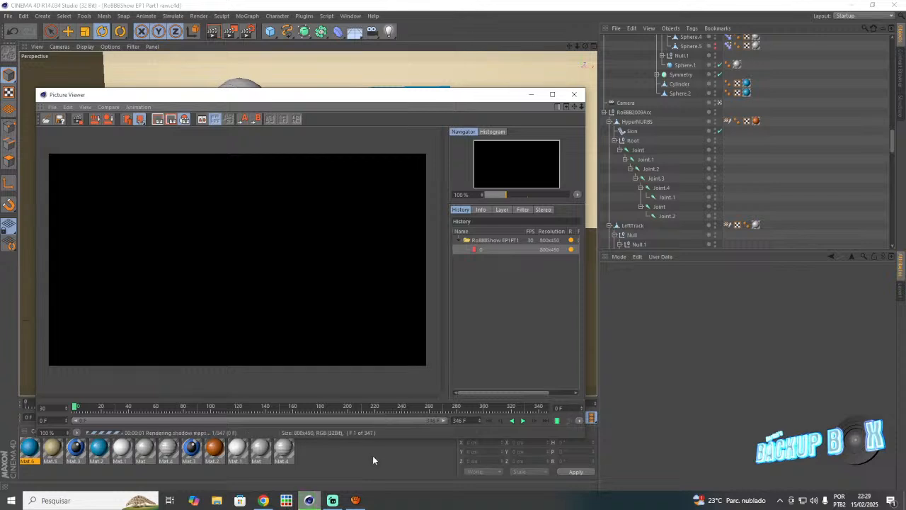